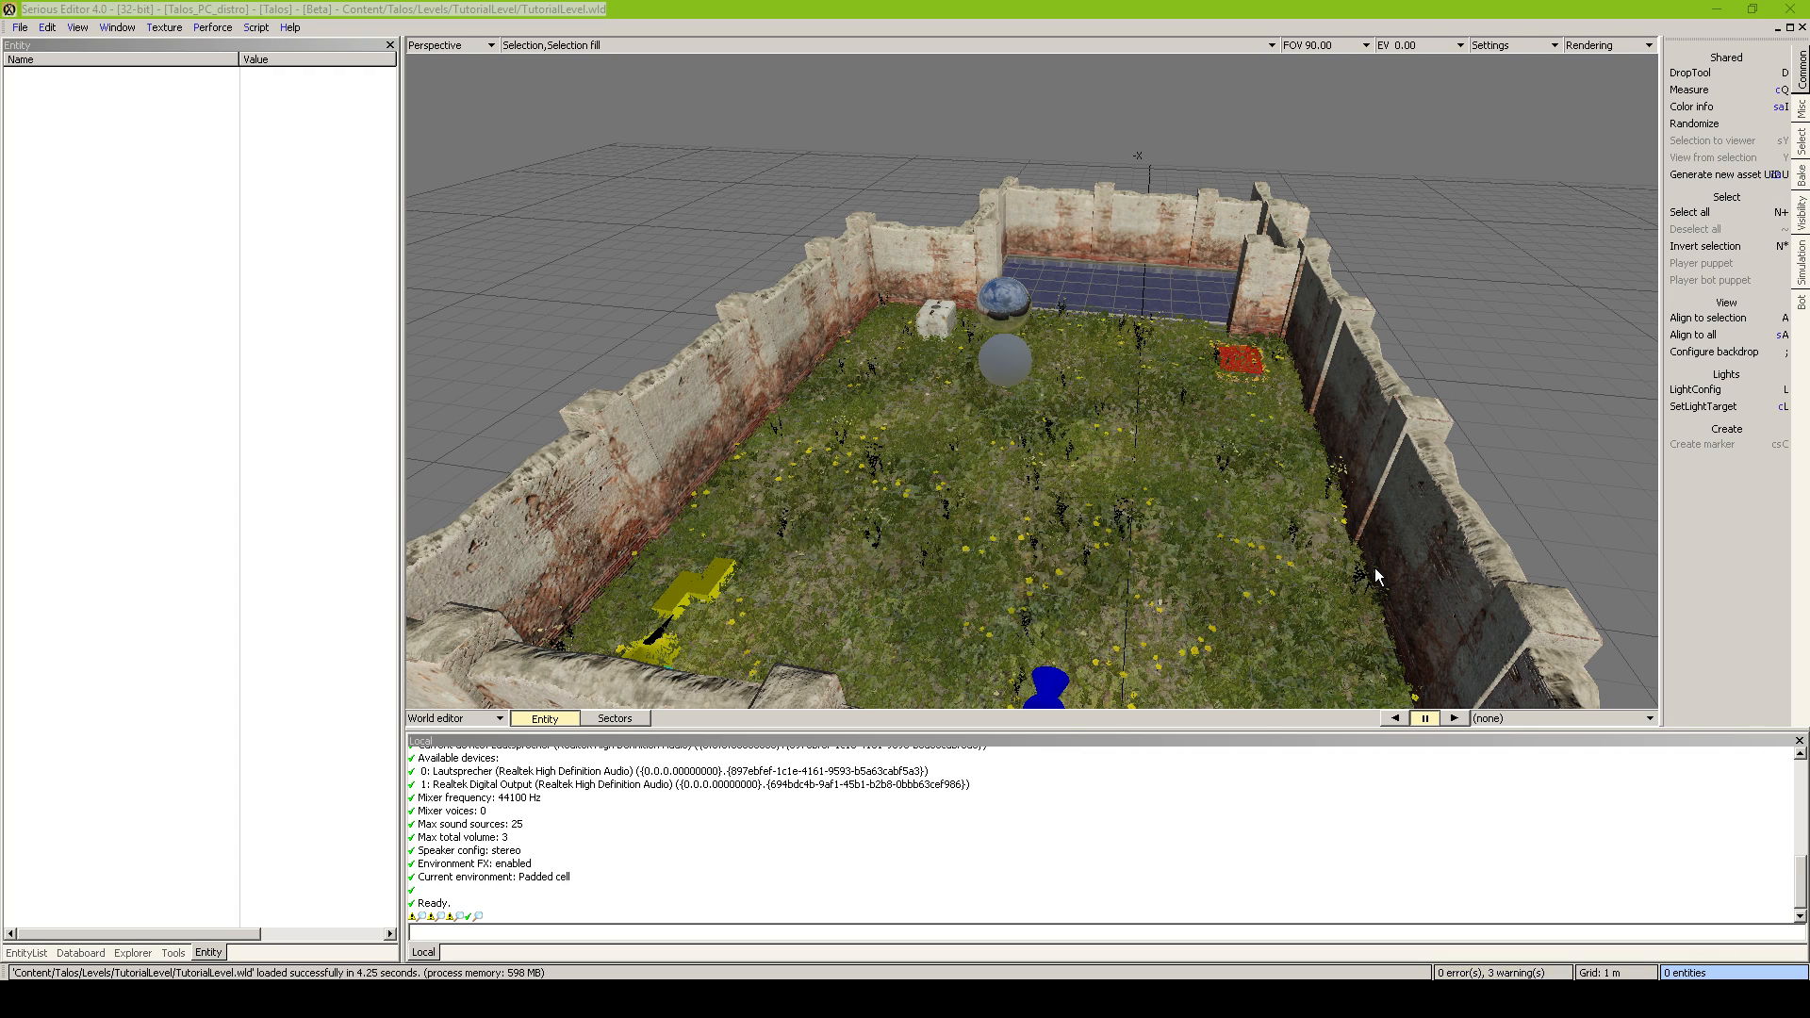
Look over the level's walled rooms and grass-covered ground from above
click(723, 10)
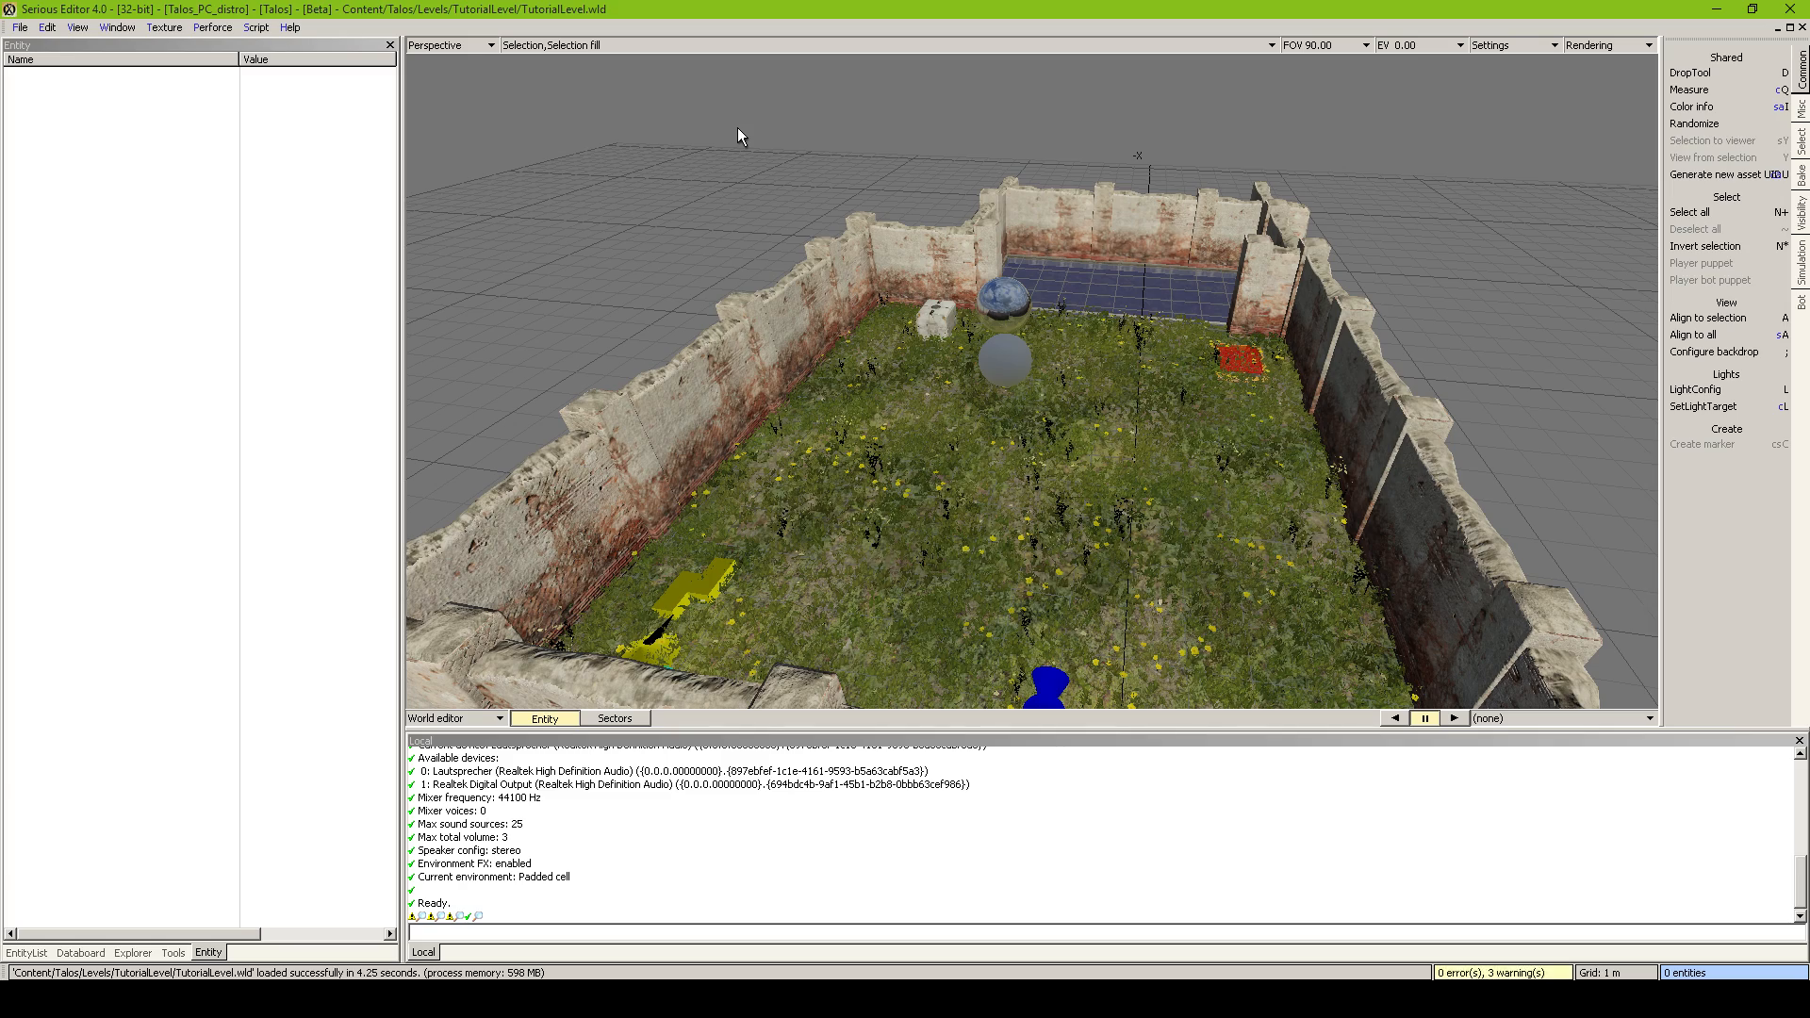
middle_drag(737, 128, 565, 137)
key(s)
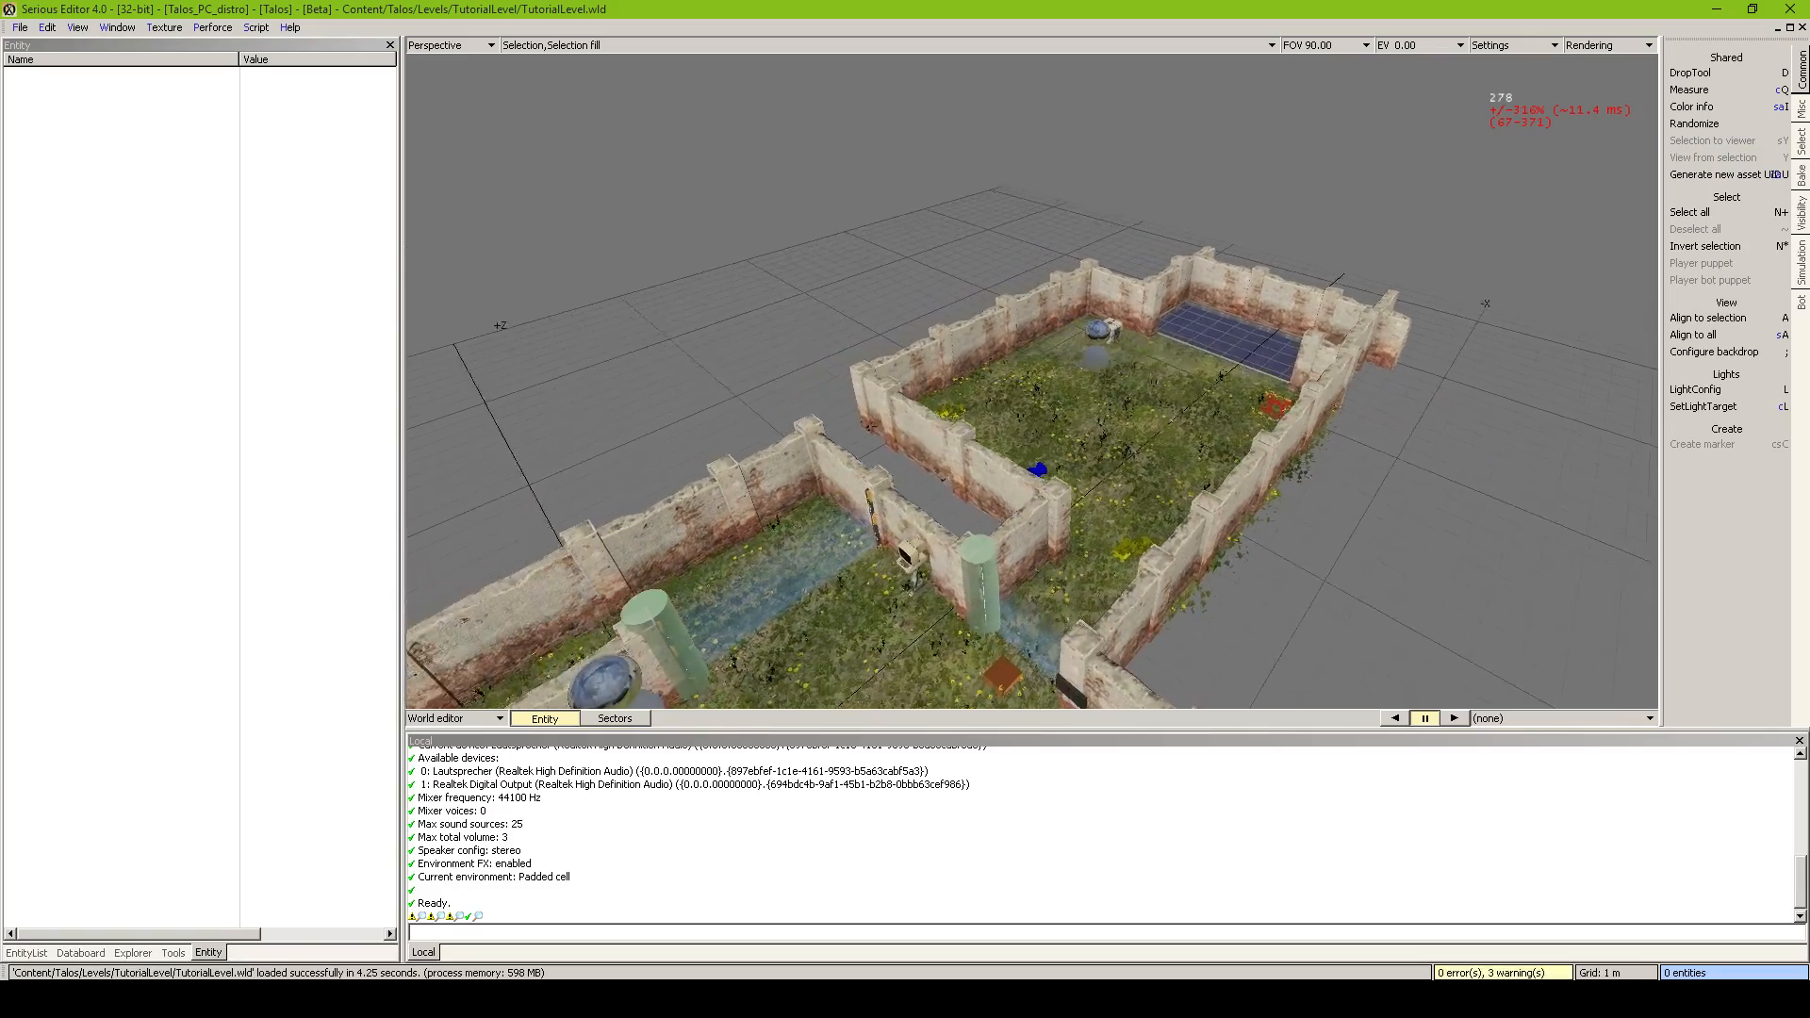
middle_drag(1032, 382, 1046, 325)
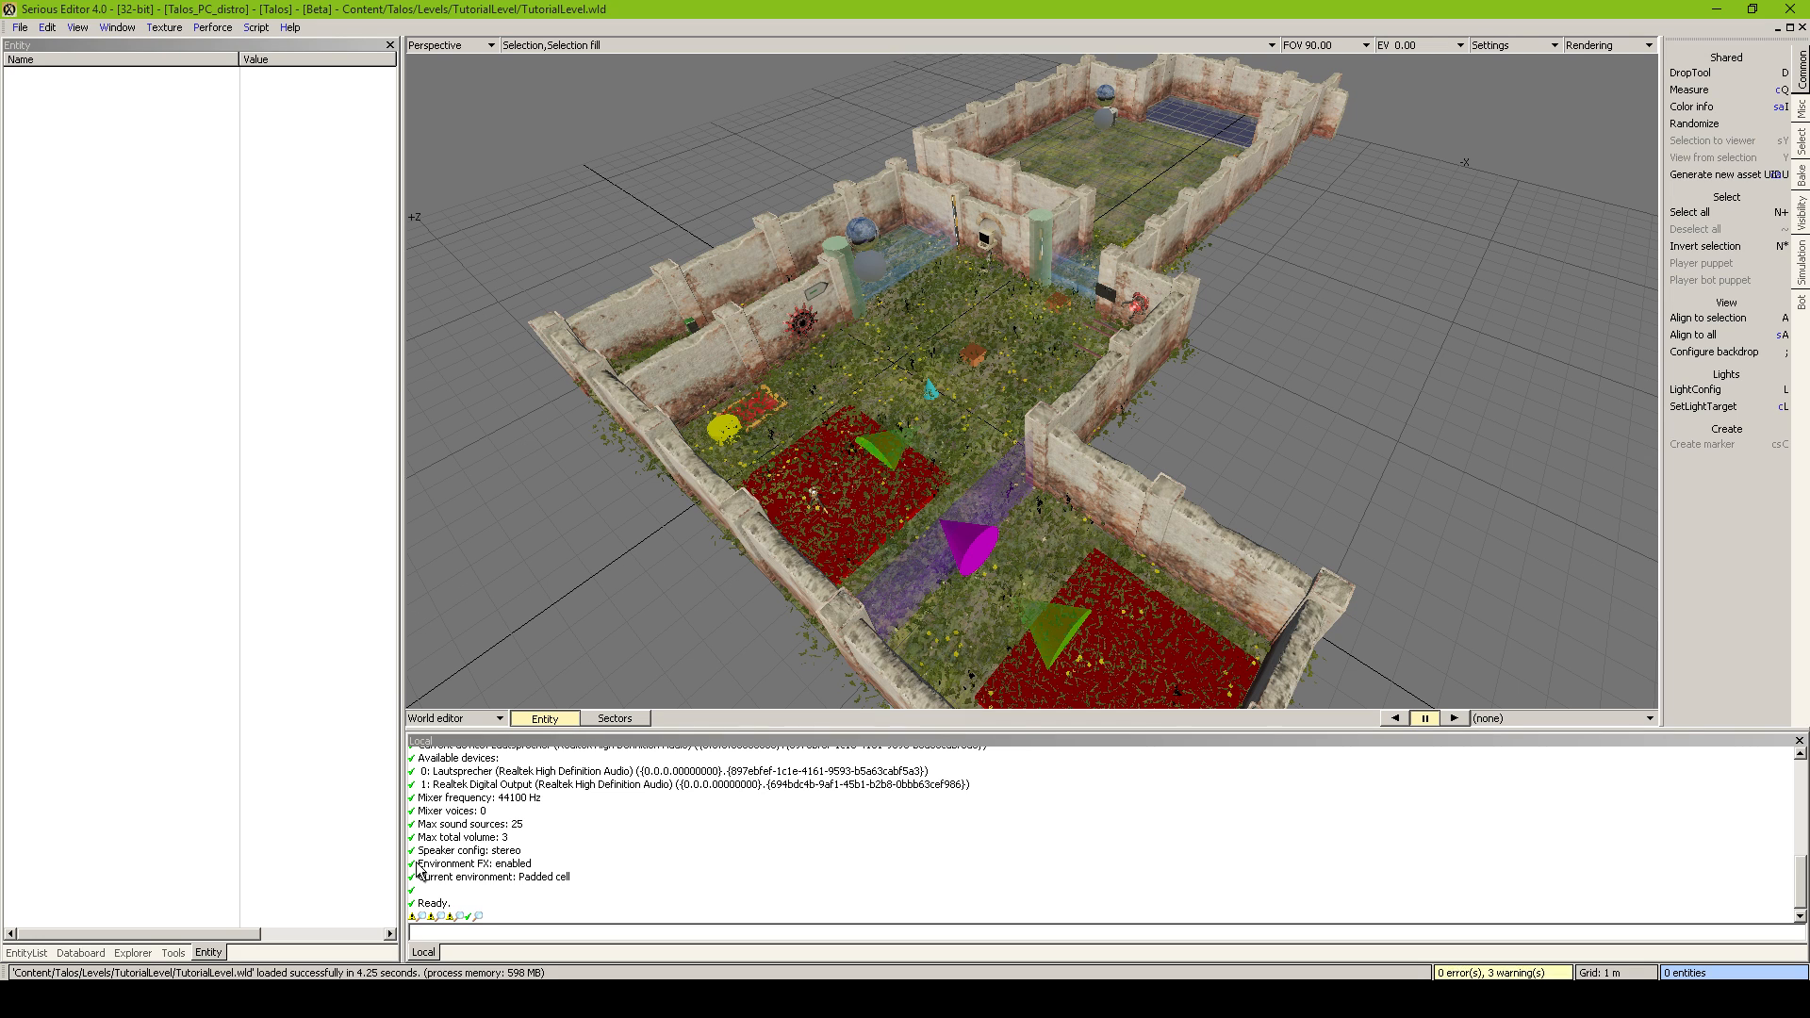
click(510, 927)
right_drag(1084, 265, 1071, 235)
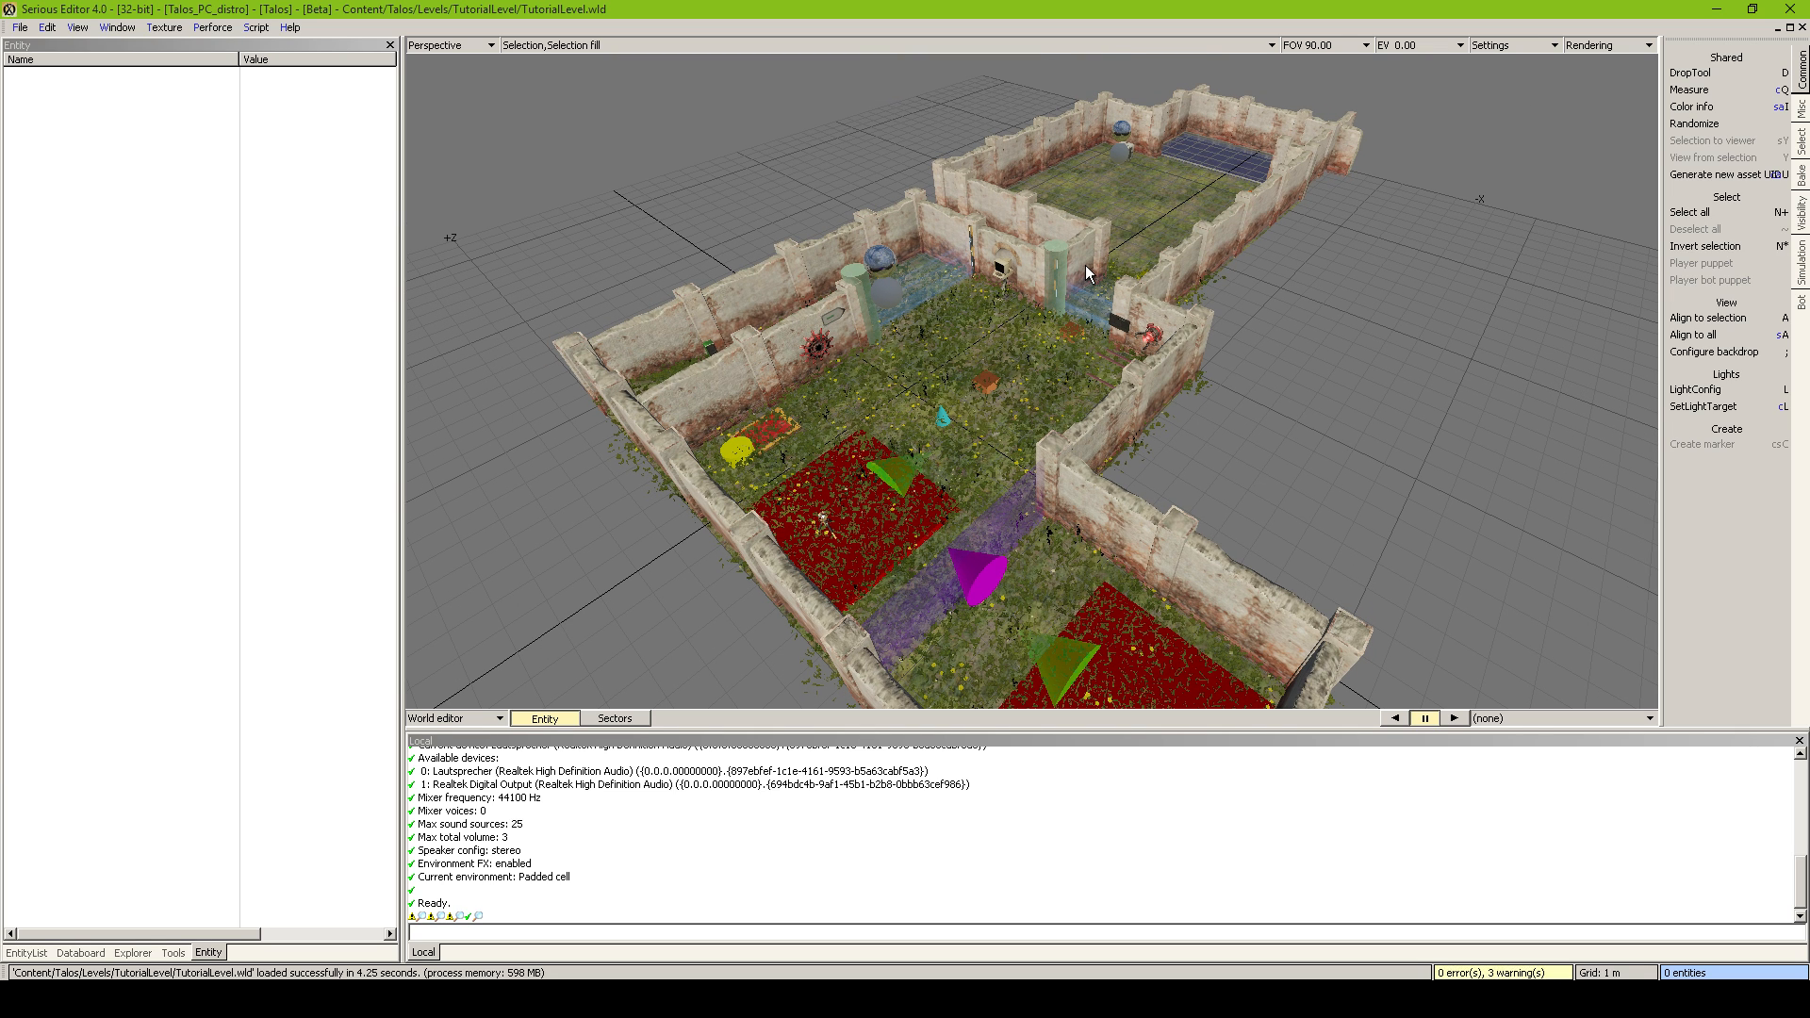
right_drag(1084, 265, 1090, 260)
key(w)
Select the level's ground model and open it in the mesh editor
click(998, 349)
mouse_move(973, 442)
right_down()
mouse_move(956, 462)
mouse_move(952, 447)
right_up()
key(s)
key(F4)
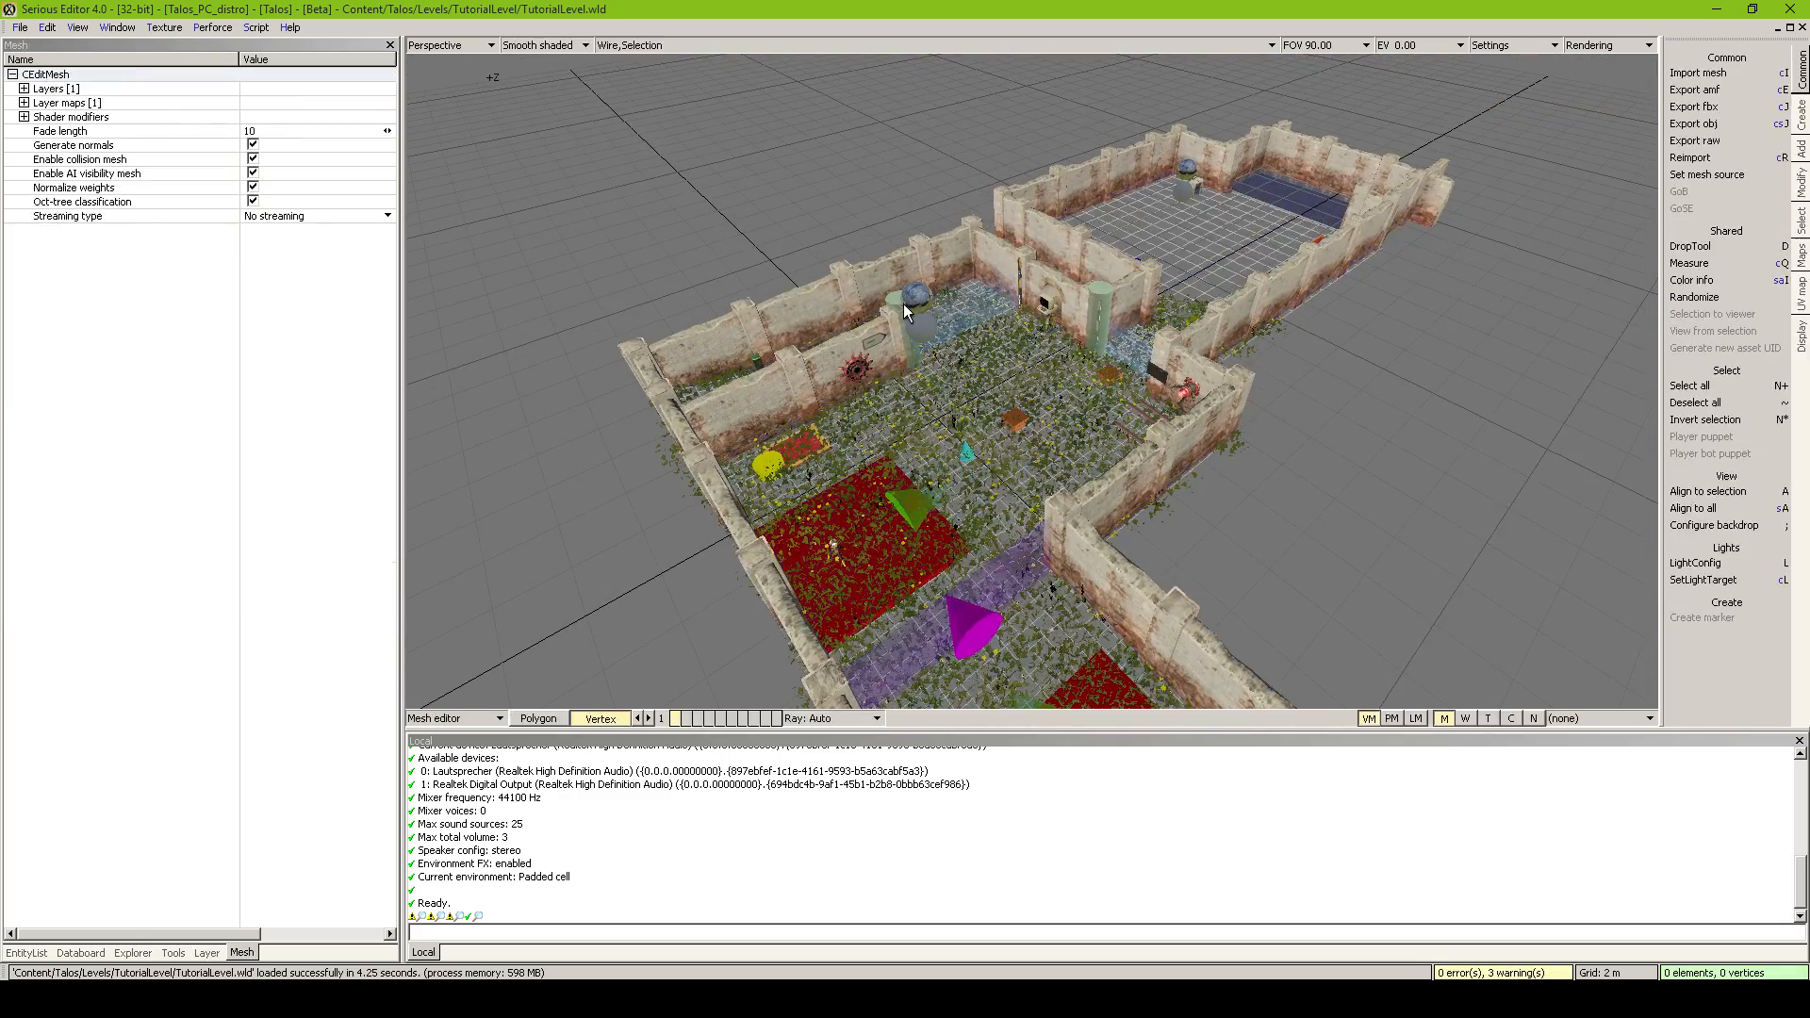
Inspect the ground mesh and the grass covering it, both close up and from above
mouse_move(903, 304)
right_down()
mouse_move(923, 281)
mouse_move(849, 306)
mouse_move(905, 321)
right_up()
key(w)
key(s)
key(a)
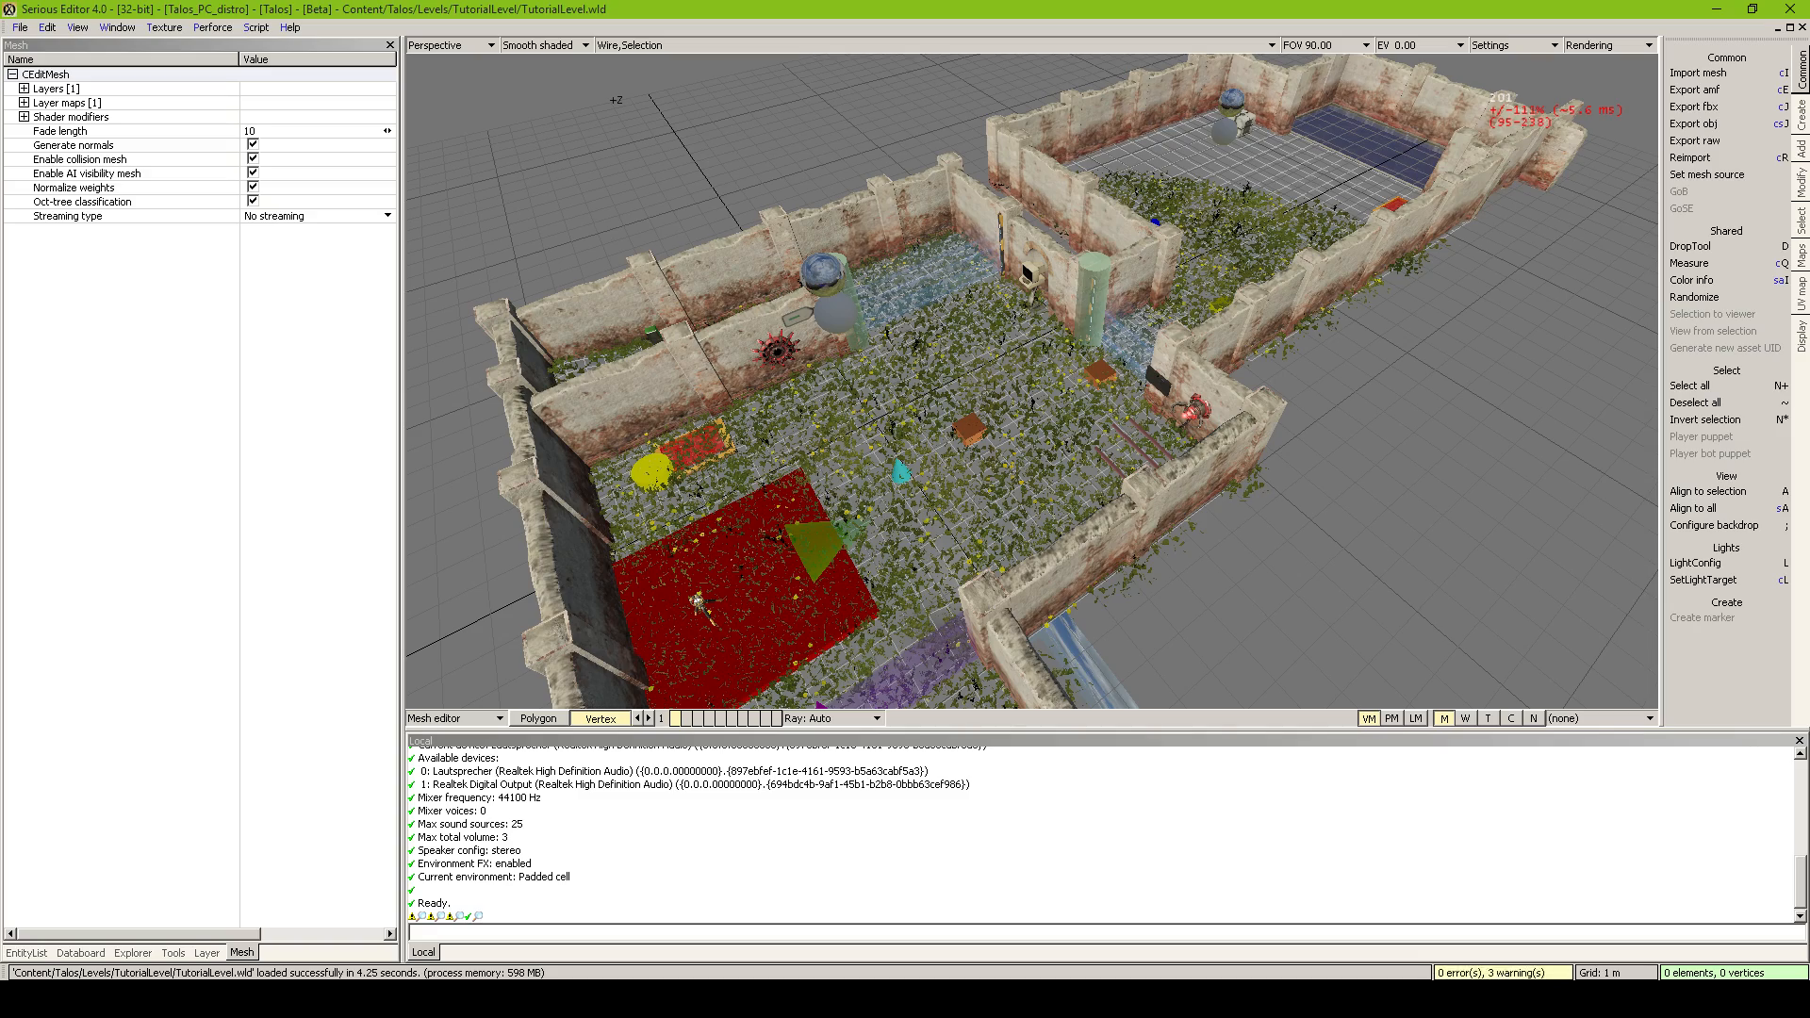
right_drag(905, 321, 905, 307)
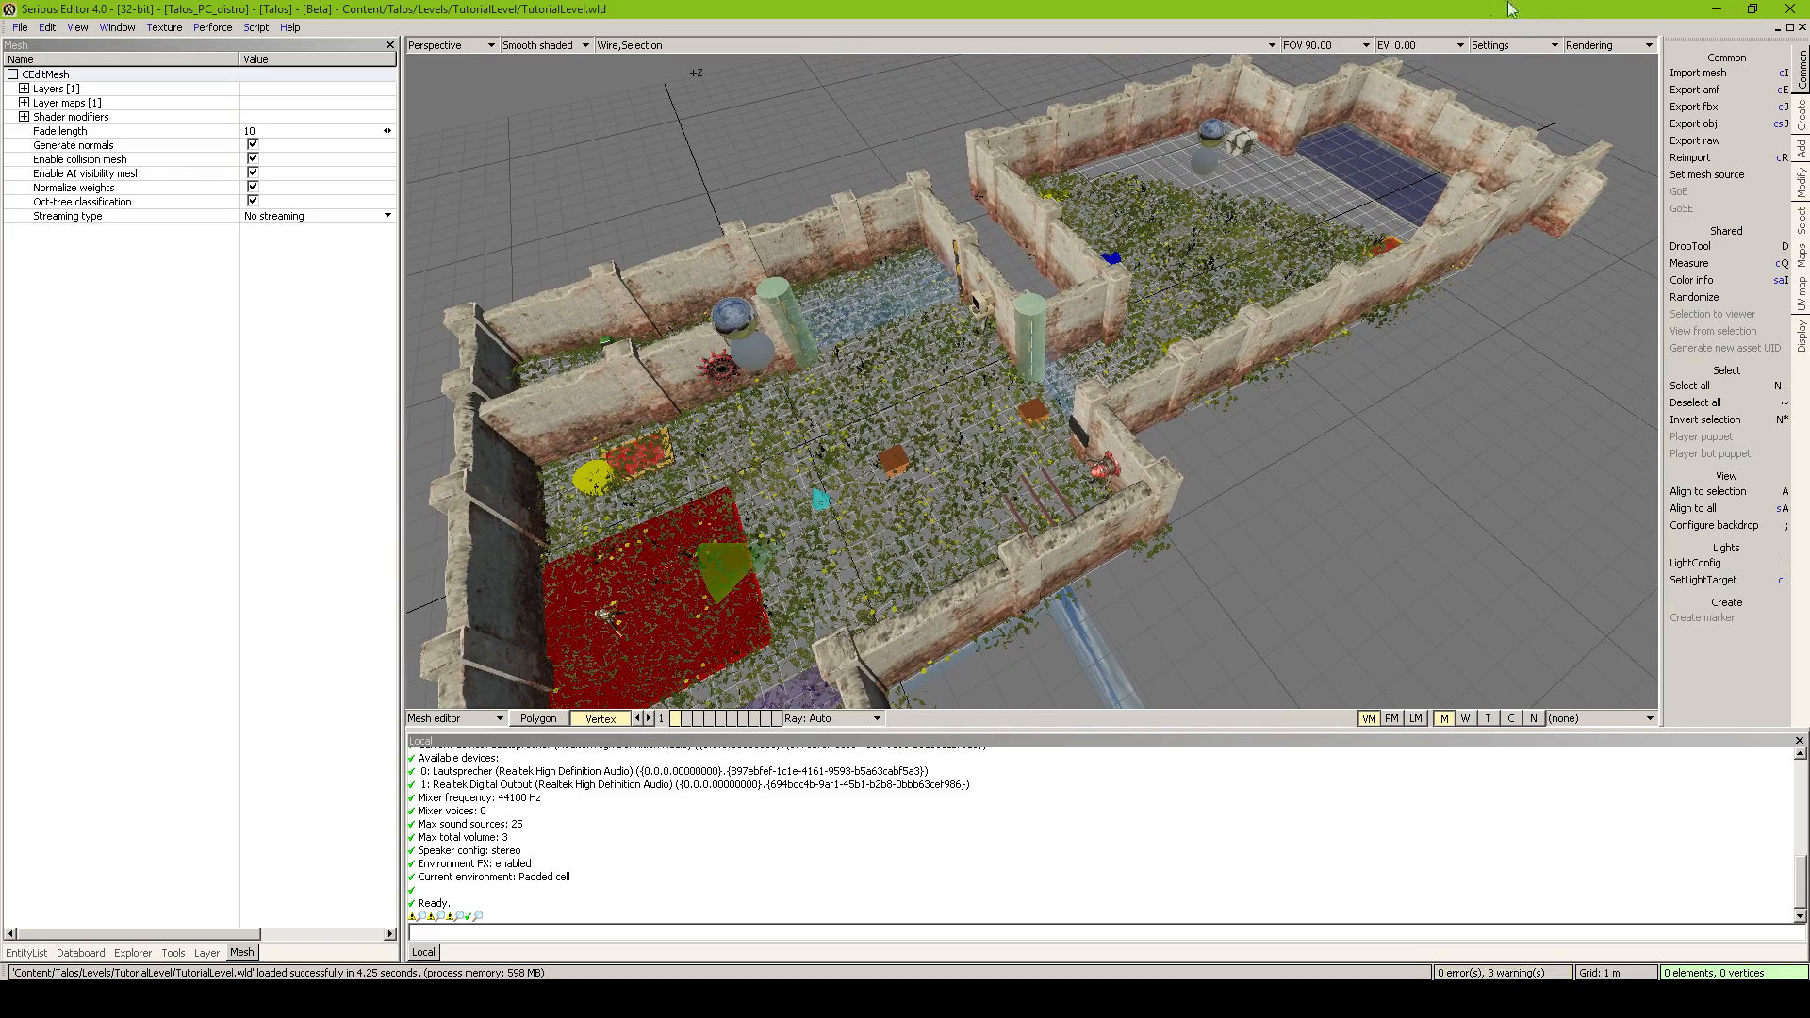
click(1614, 46)
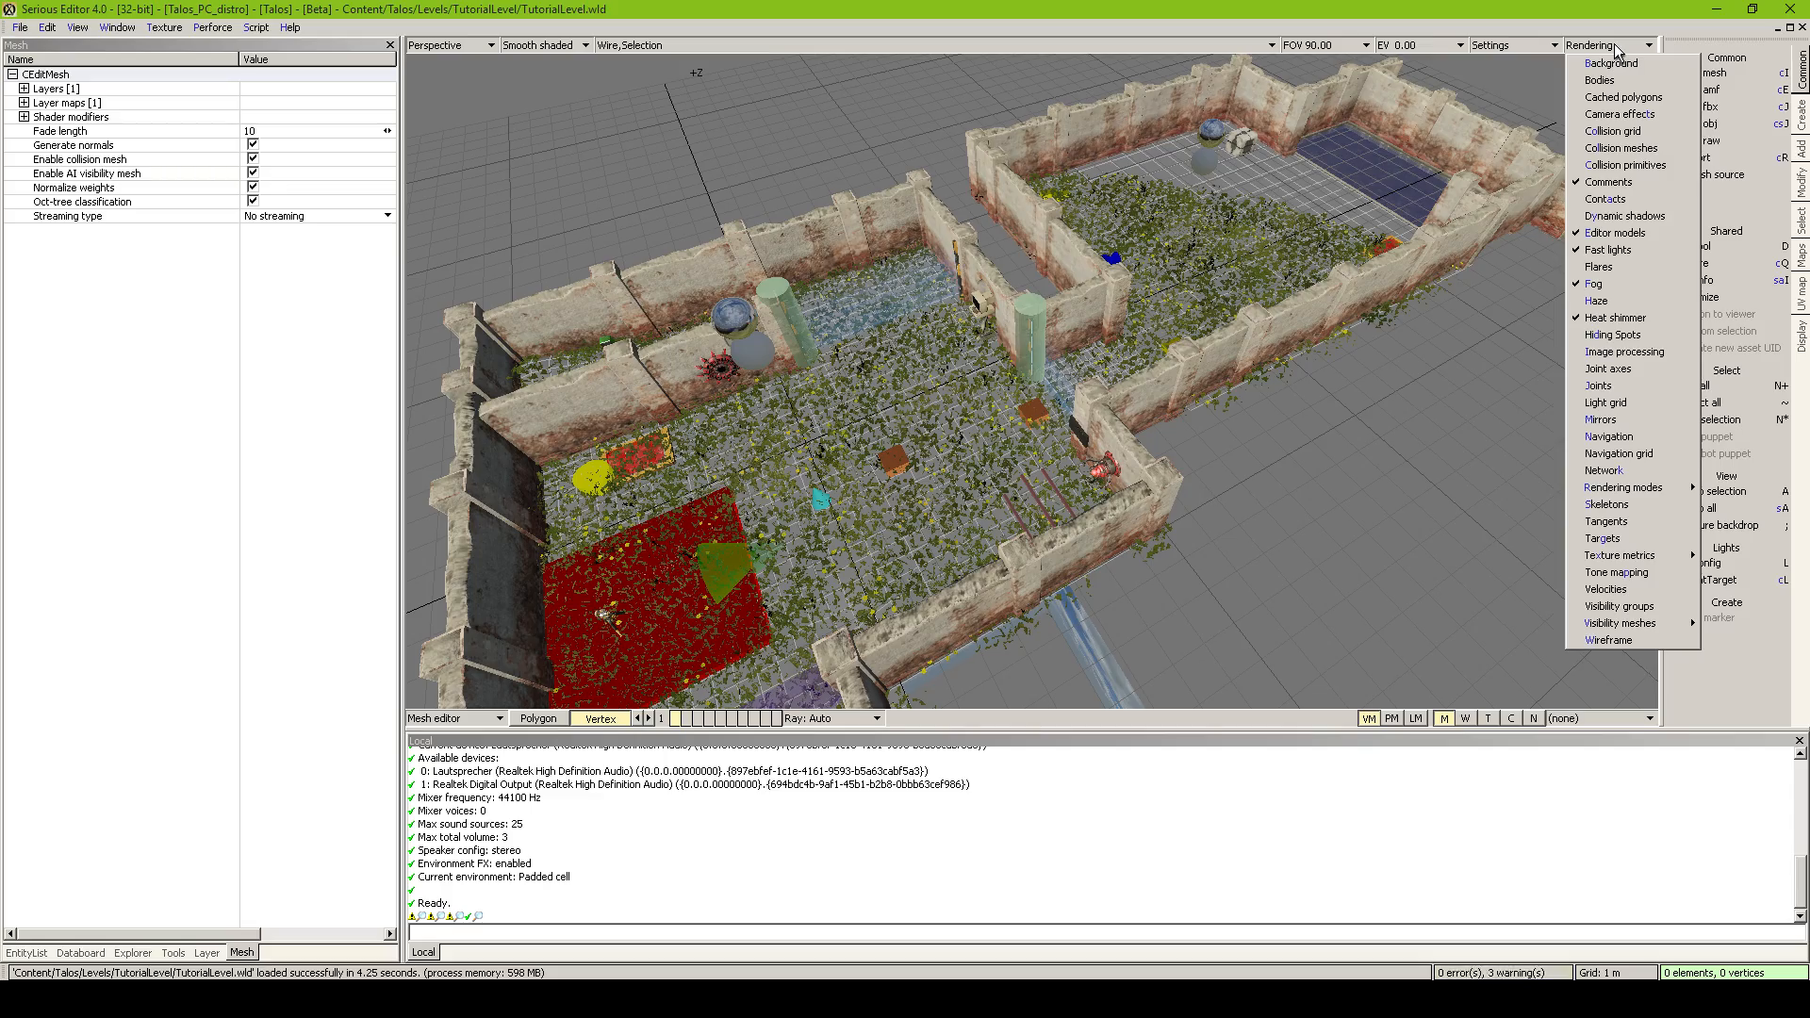
click(1613, 44)
mouse_move(1471, 188)
right_down()
mouse_move(1602, 216)
mouse_move(1451, 198)
mouse_move(1461, 212)
right_up()
scroll(1032, 381, up, 10)
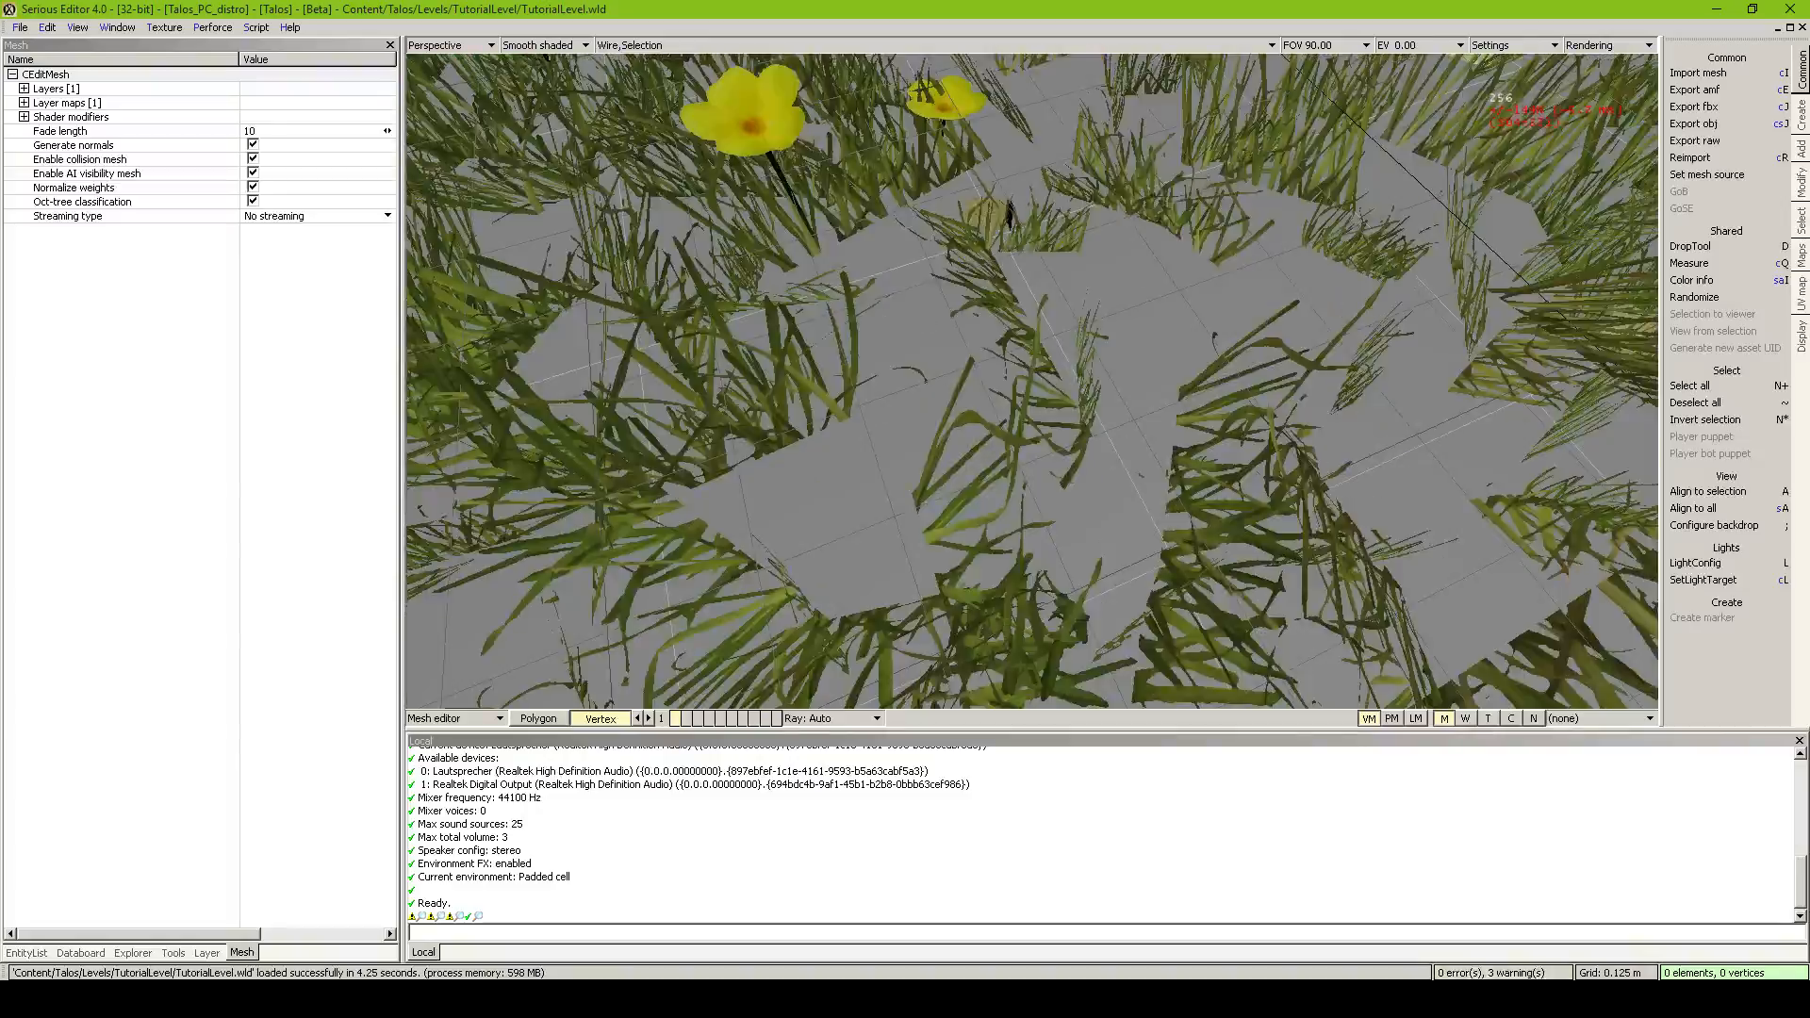
right_drag(1032, 381, 1009, 565)
scroll(1032, 381, down, 5)
scroll(1032, 381, down, 10)
right_drag(1032, 381, 999, 405)
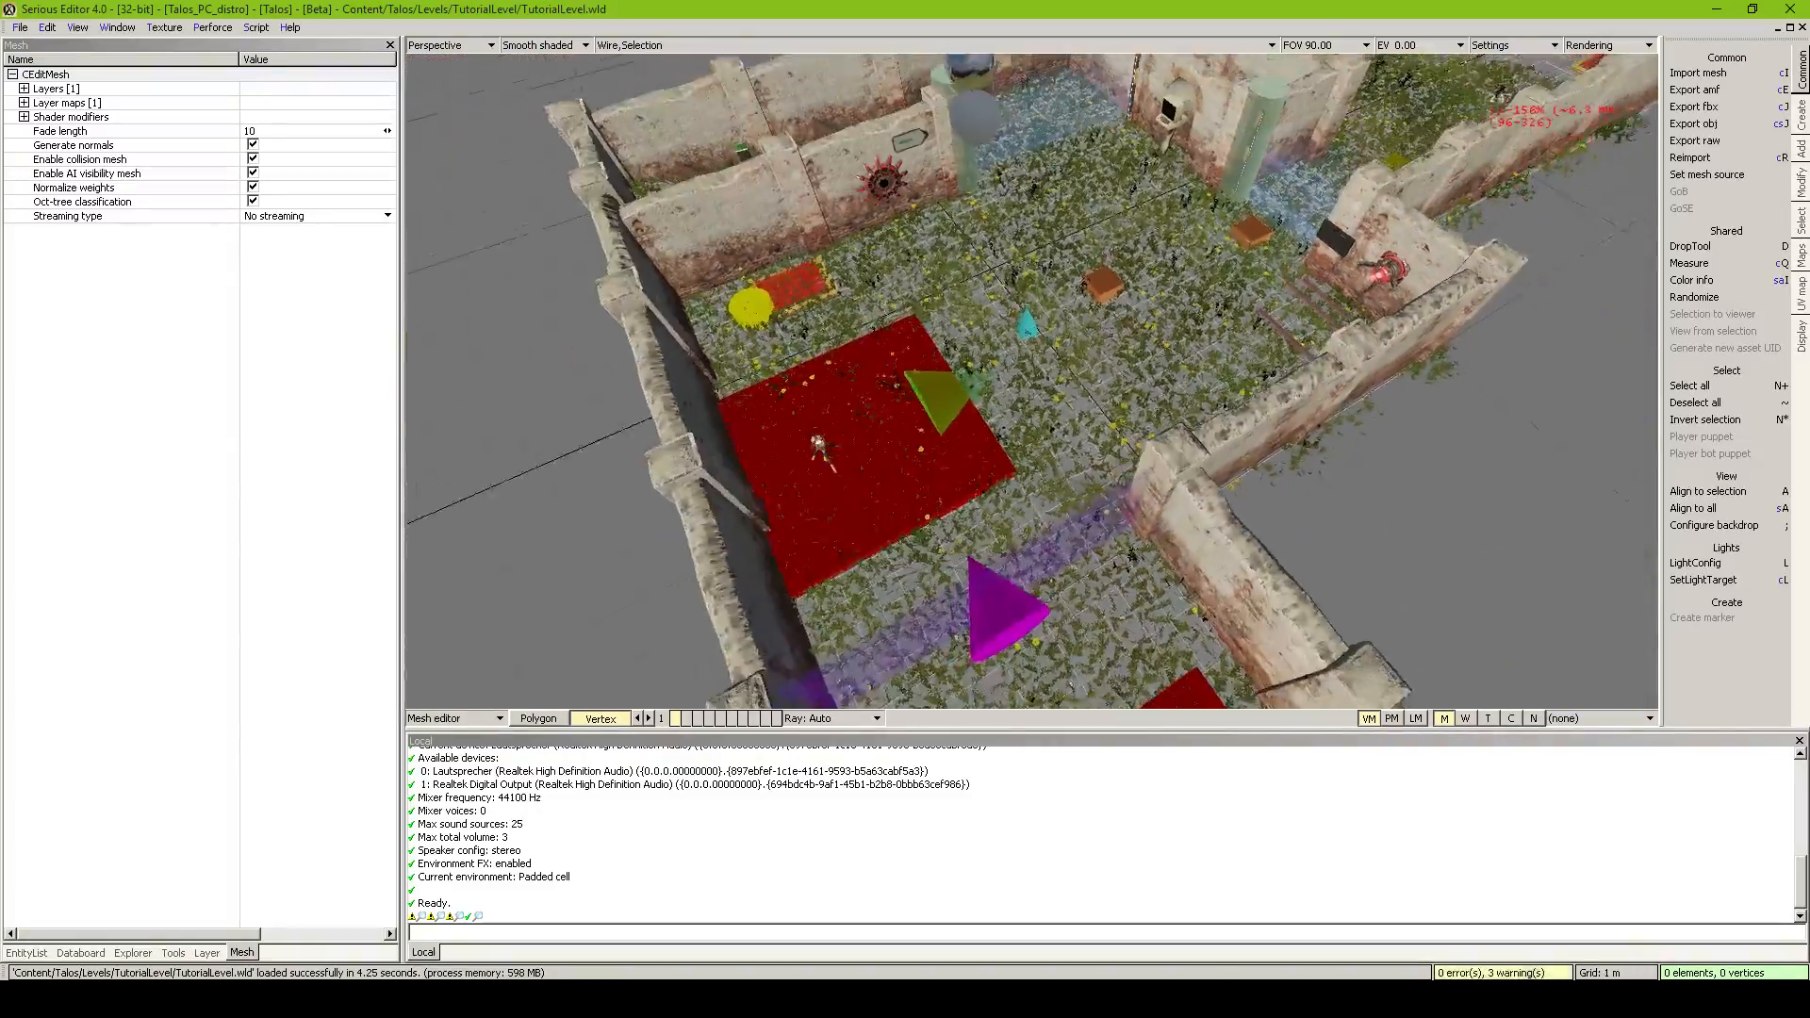
scroll(1032, 381, up, 3)
scroll(942, 340, up, 3)
right_drag(942, 339, 896, 368)
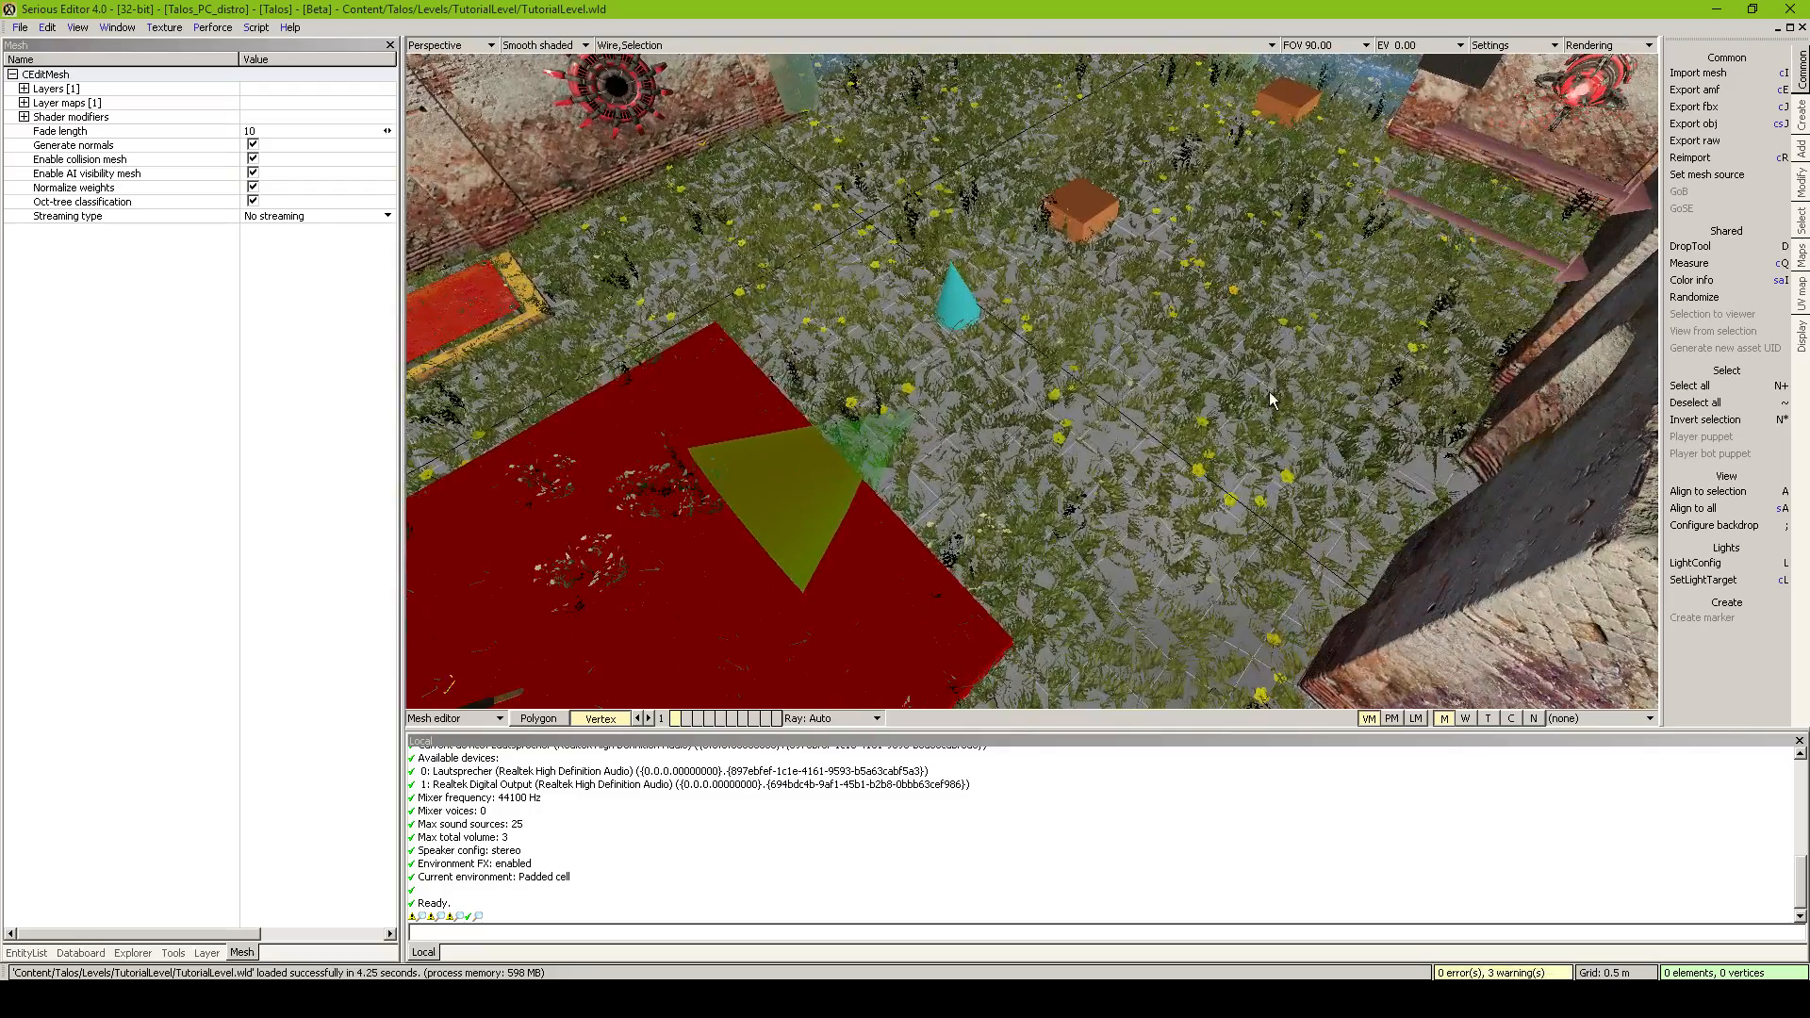
Return to entity editing and set the grass crumbs entity's target to none
key(Escape)
click(969, 303)
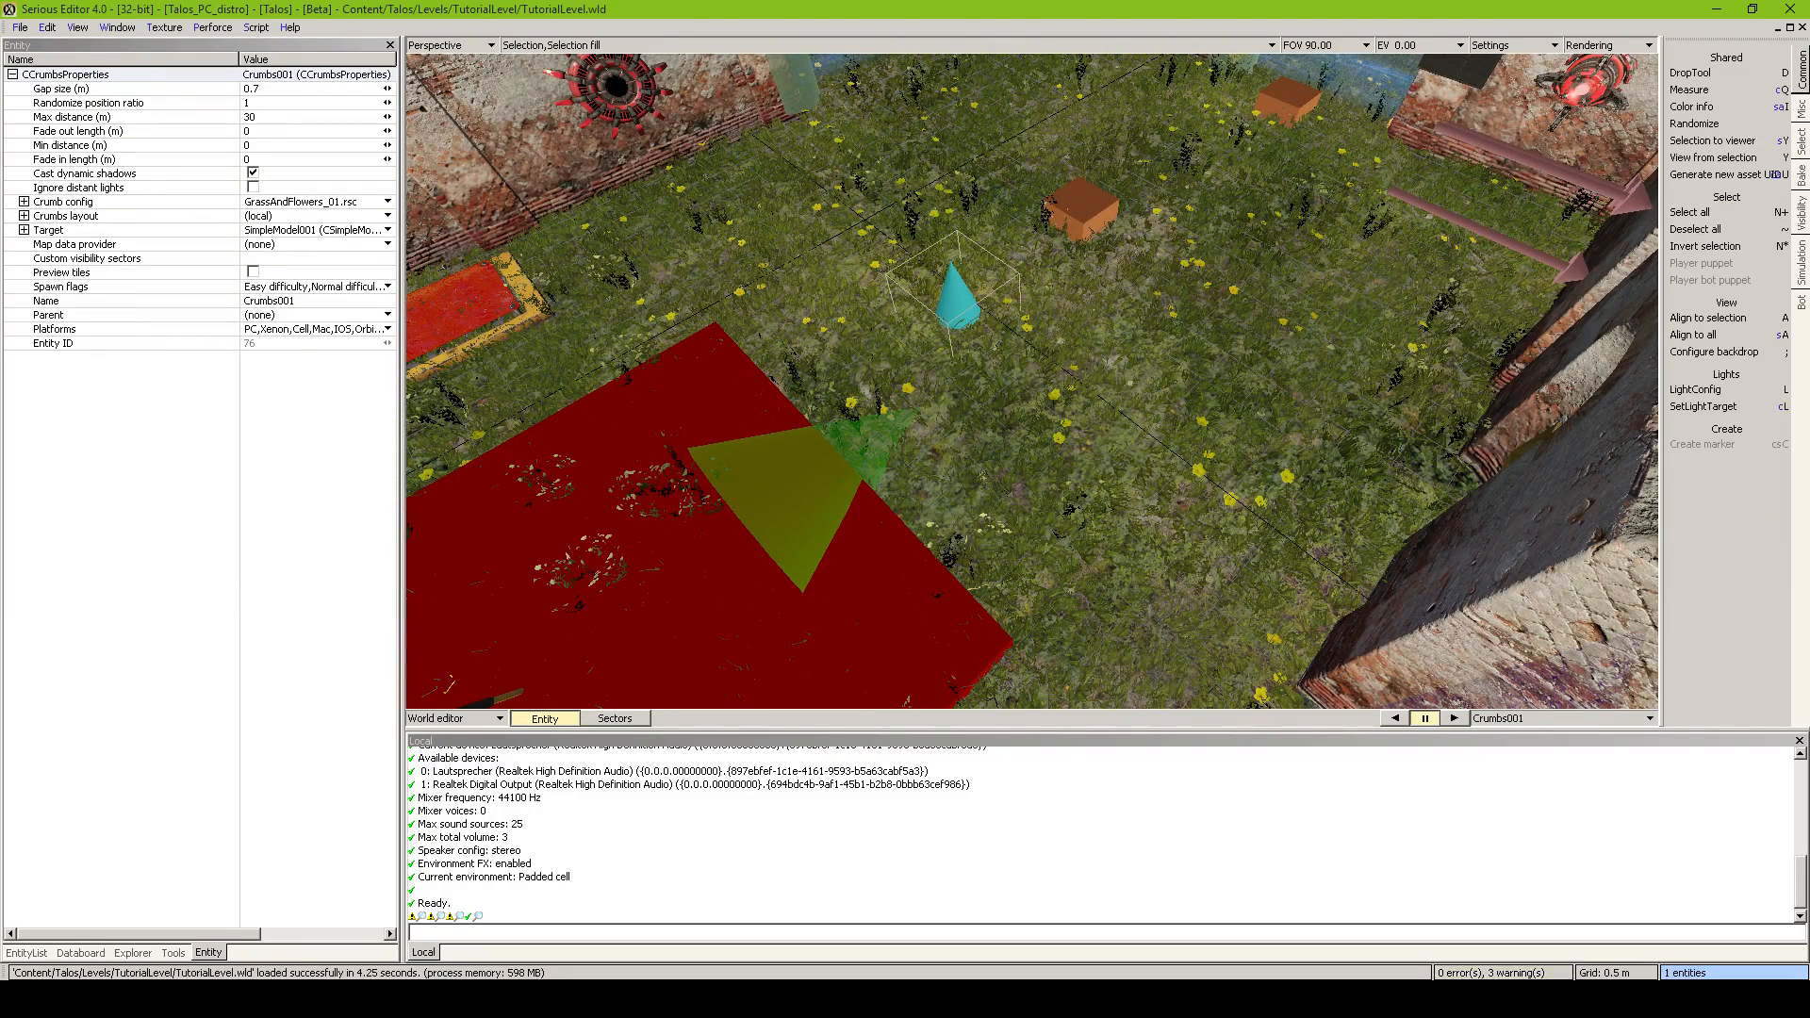
click(335, 243)
click(275, 247)
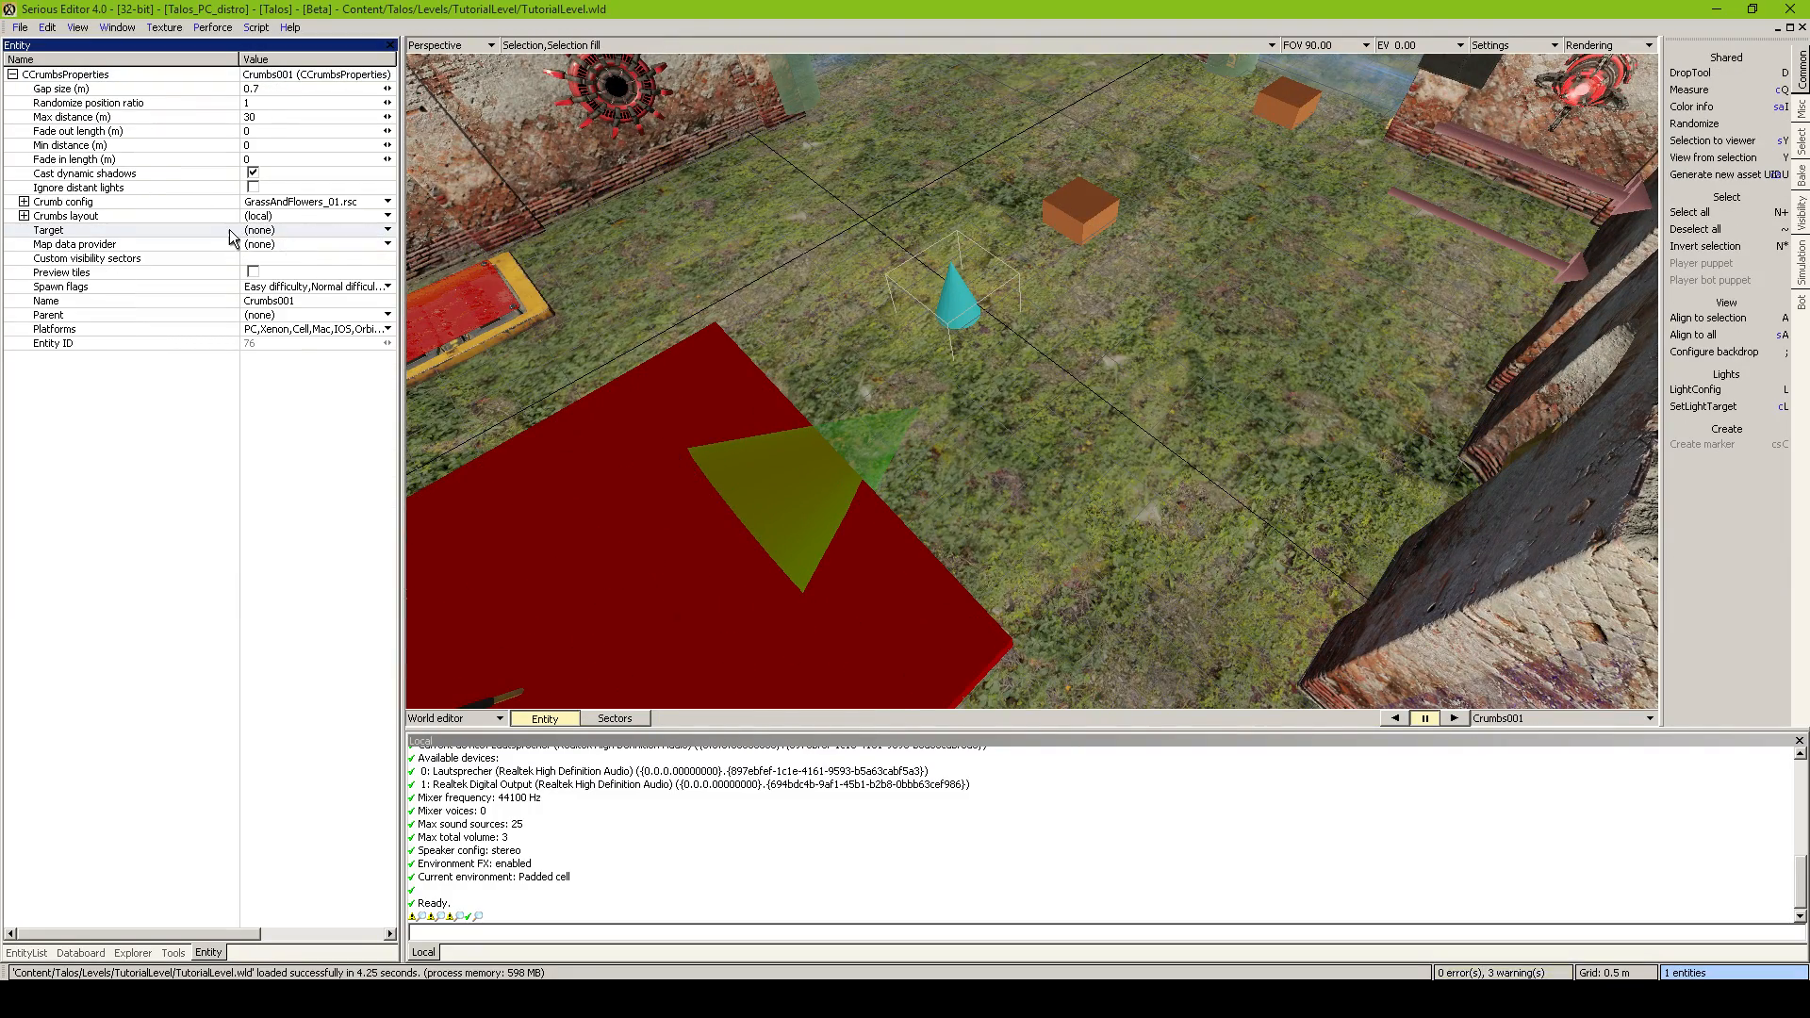
Reopen the ground in the mesh editor and set its display mode to Shader
key(m)
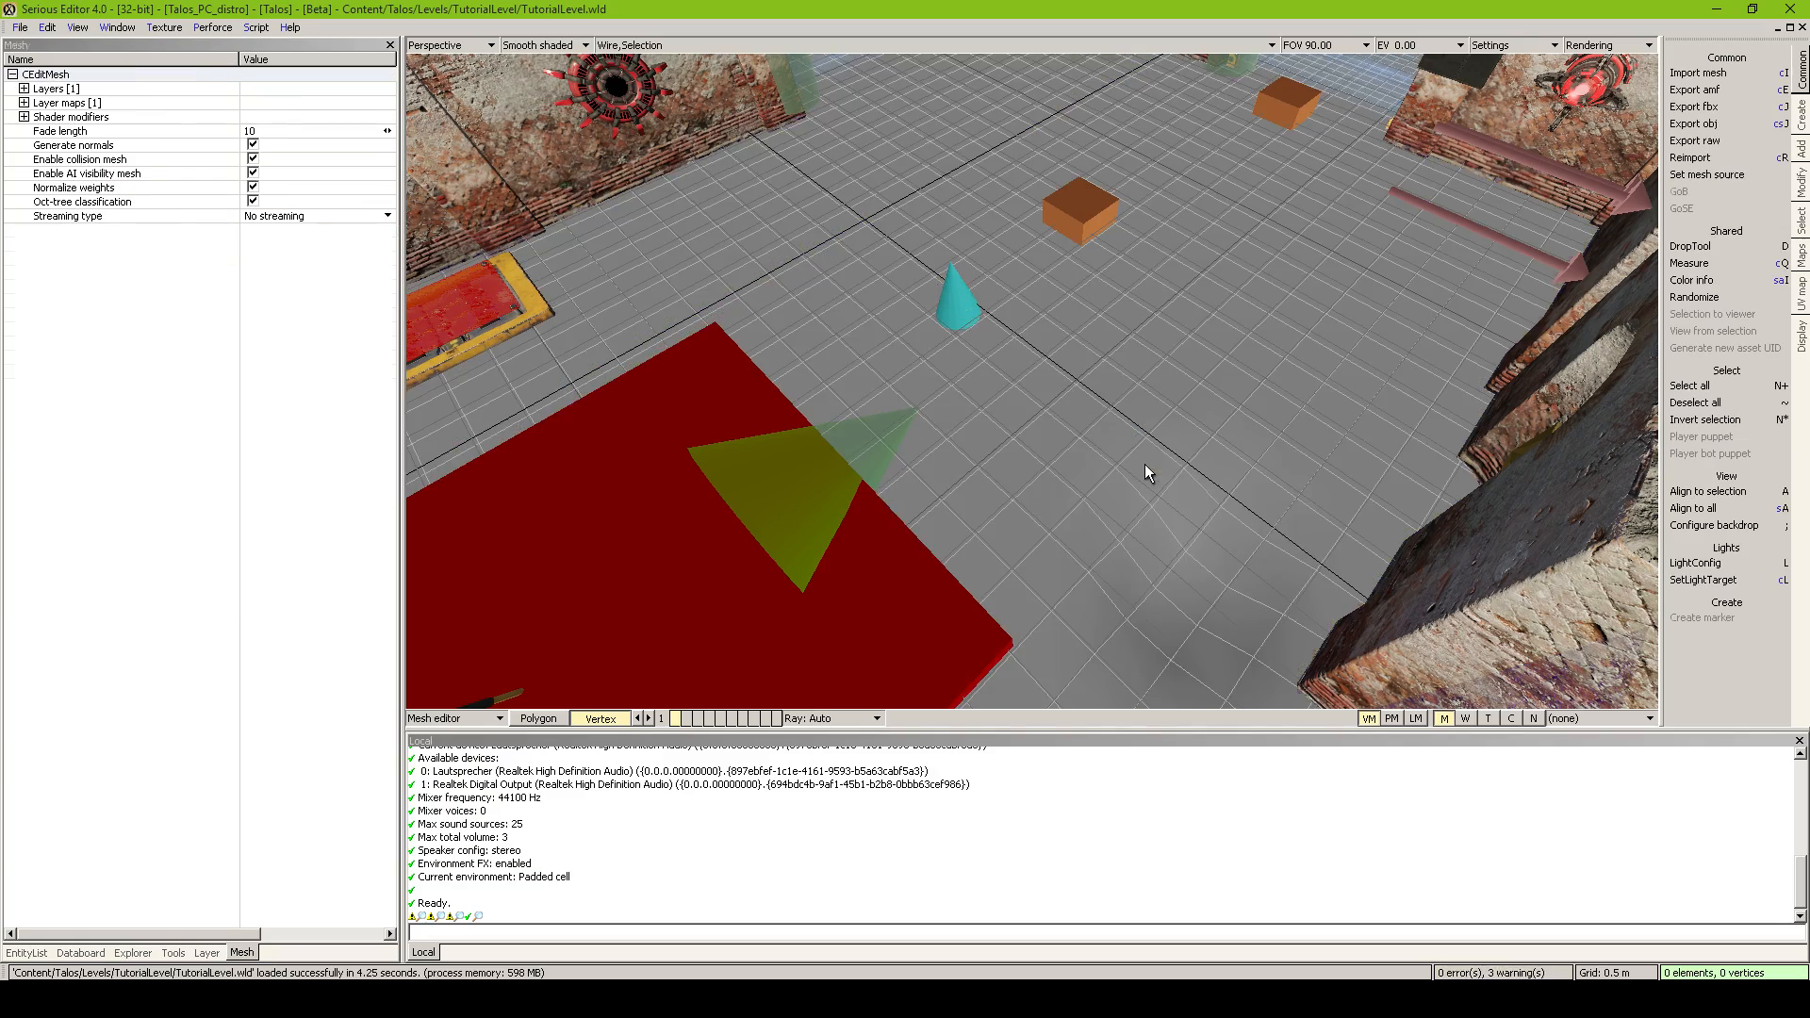
right_drag(1145, 463, 1117, 528)
scroll(1032, 382, up, 2)
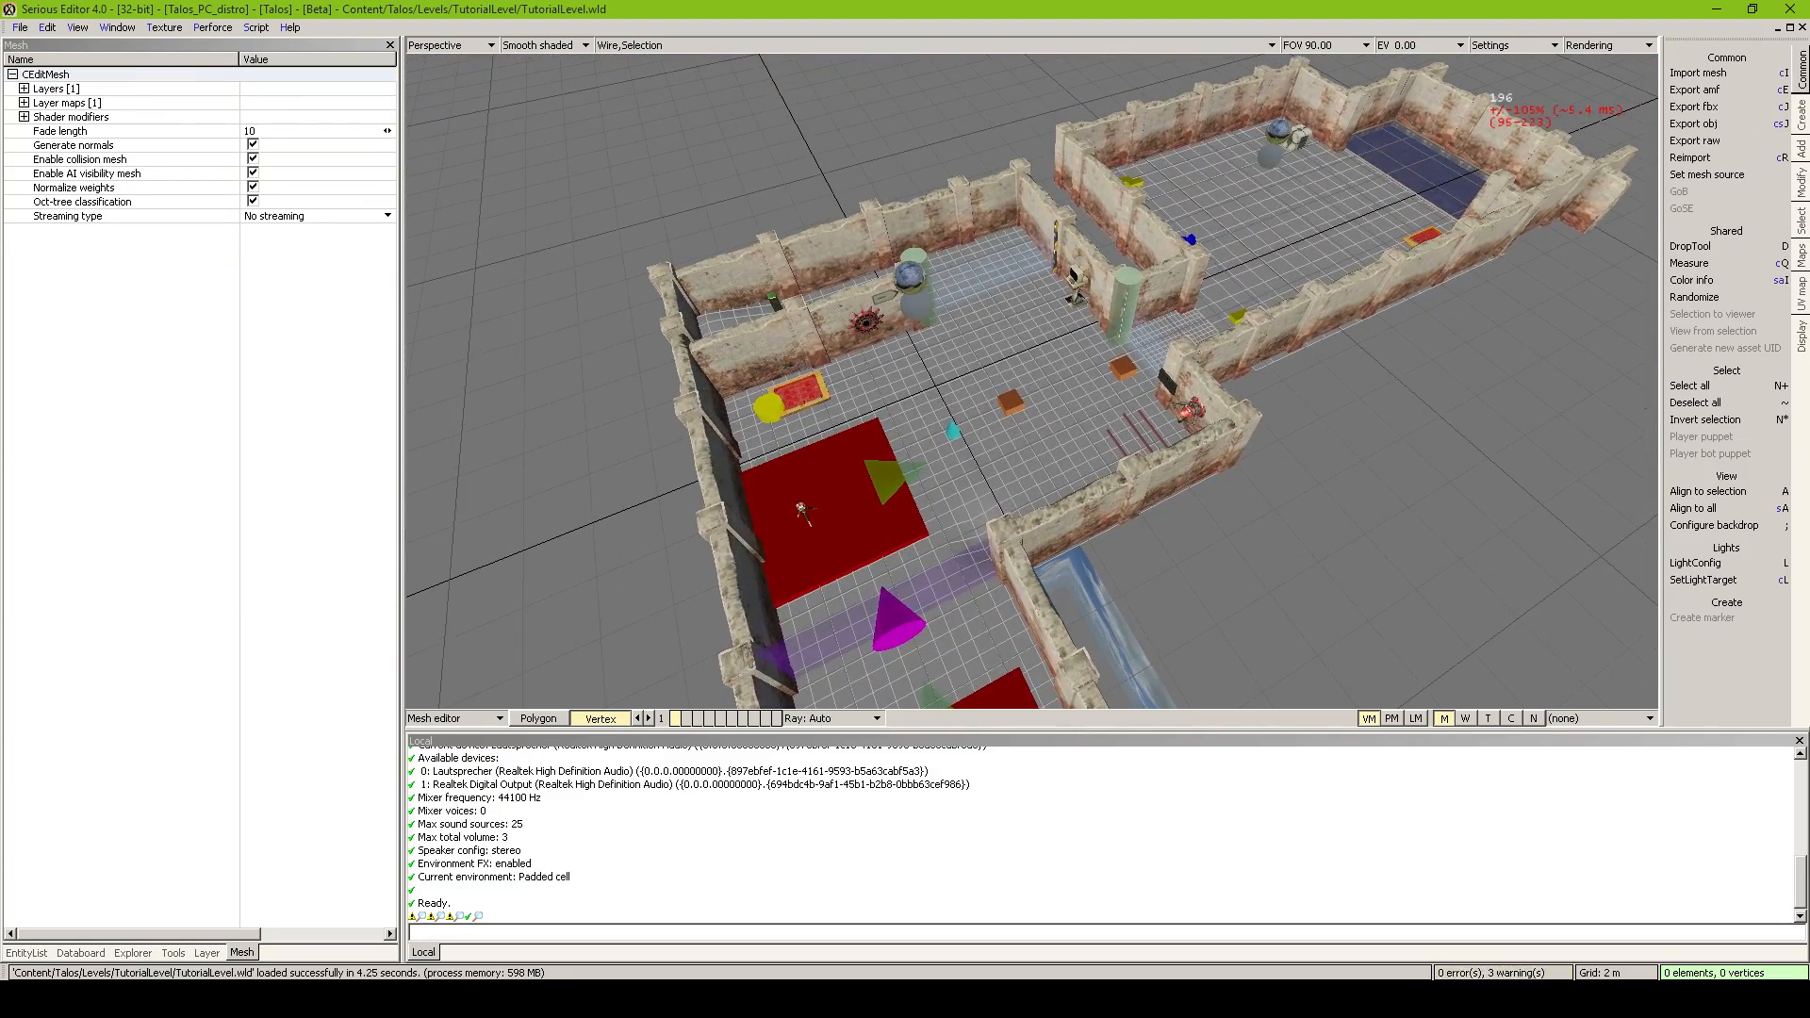
scroll(1145, 463, up, 3)
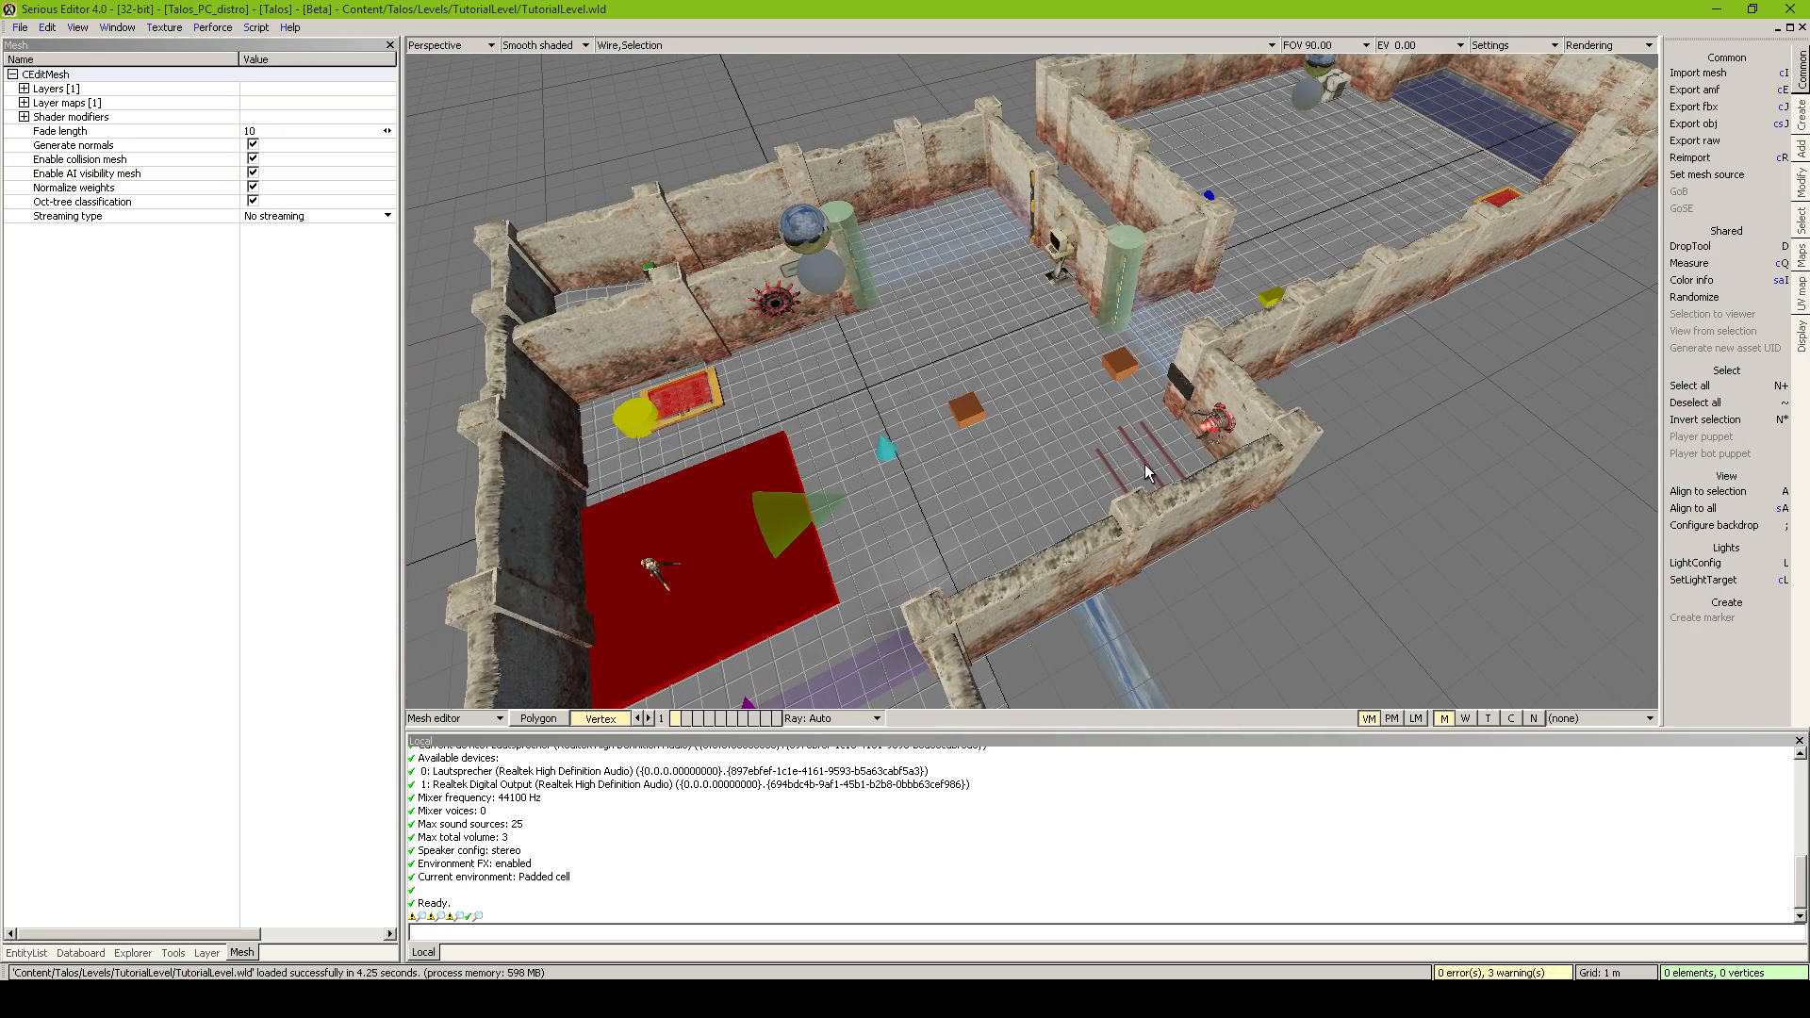
click(529, 46)
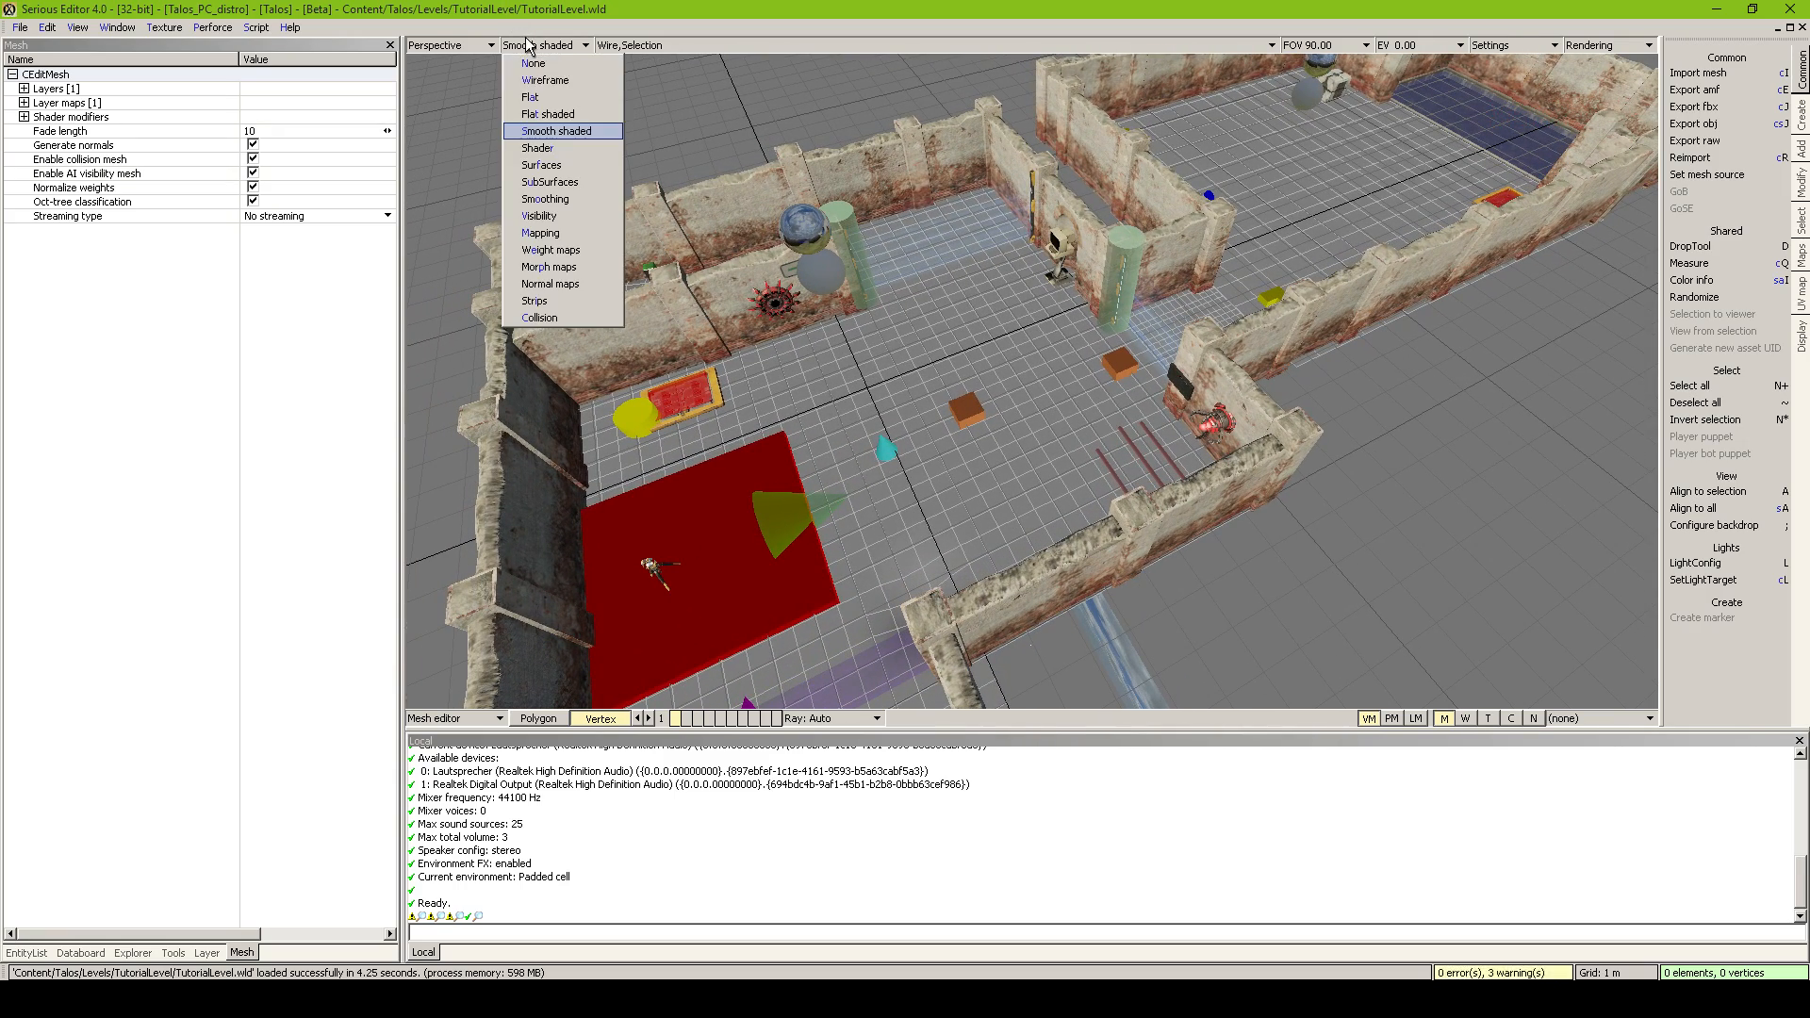
click(537, 148)
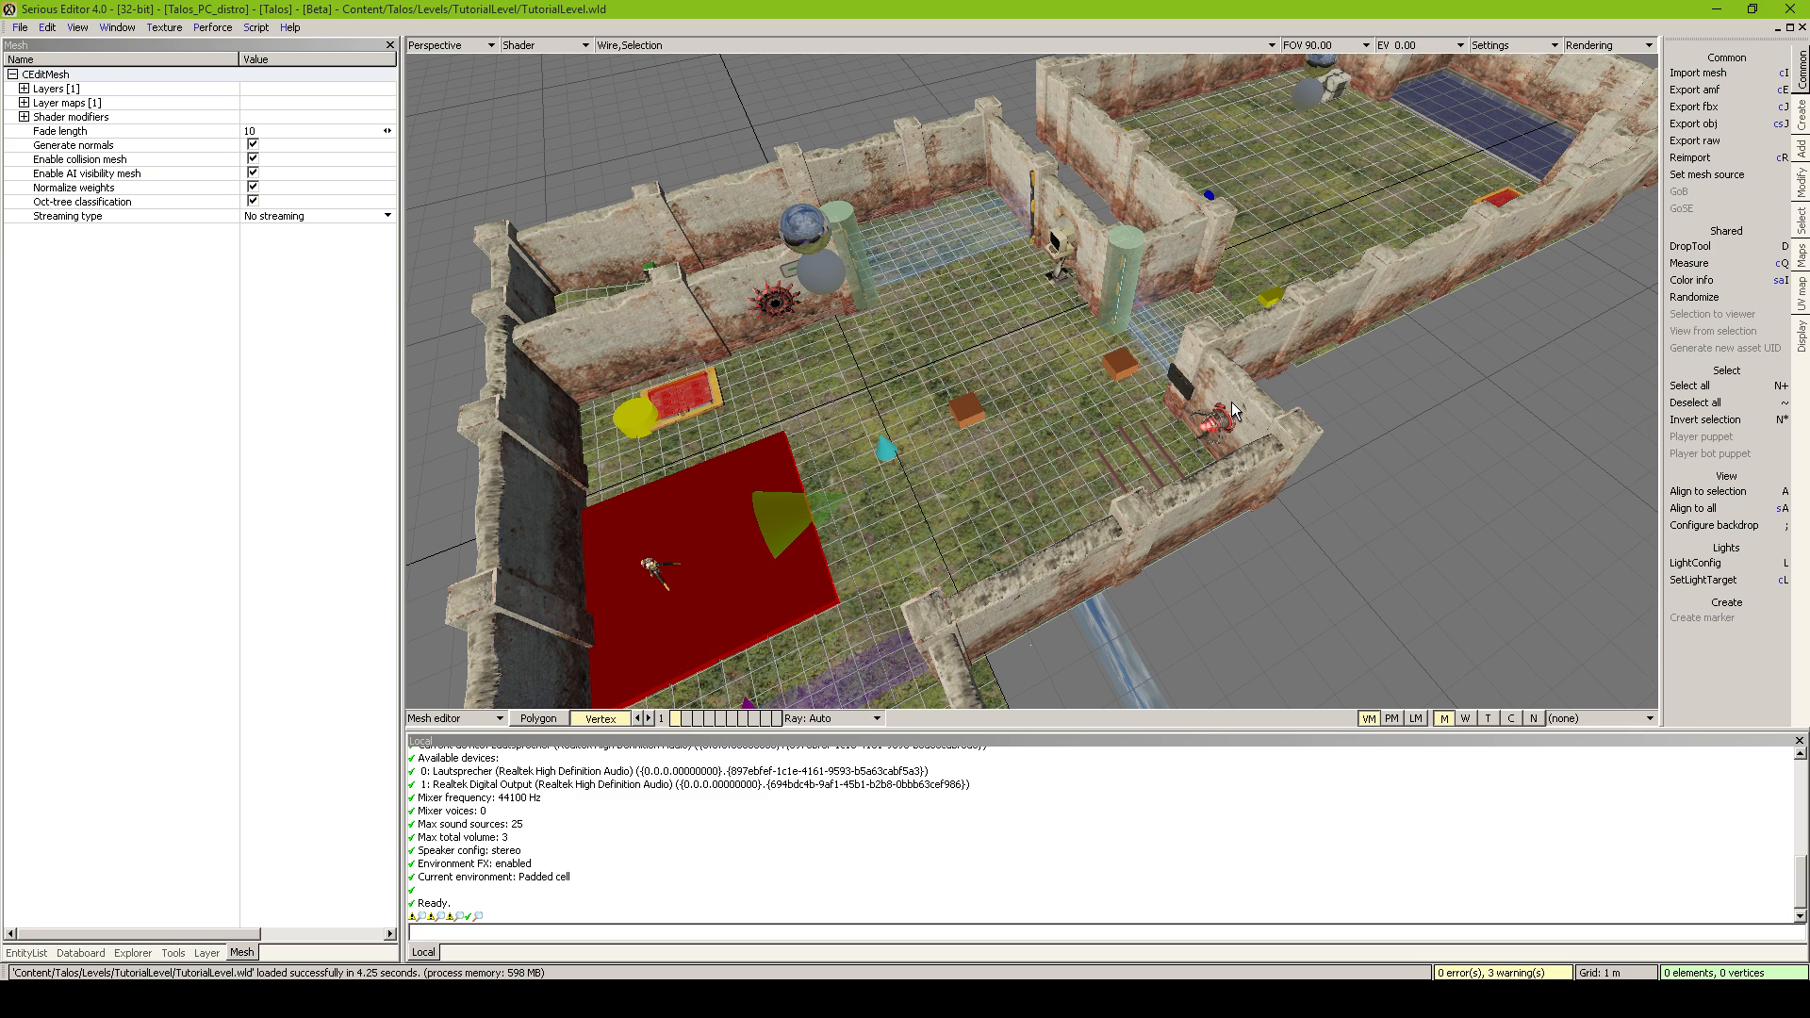
Change the shader of the ground layer's Default polygon map from Standard to MultiLayer
click(207, 952)
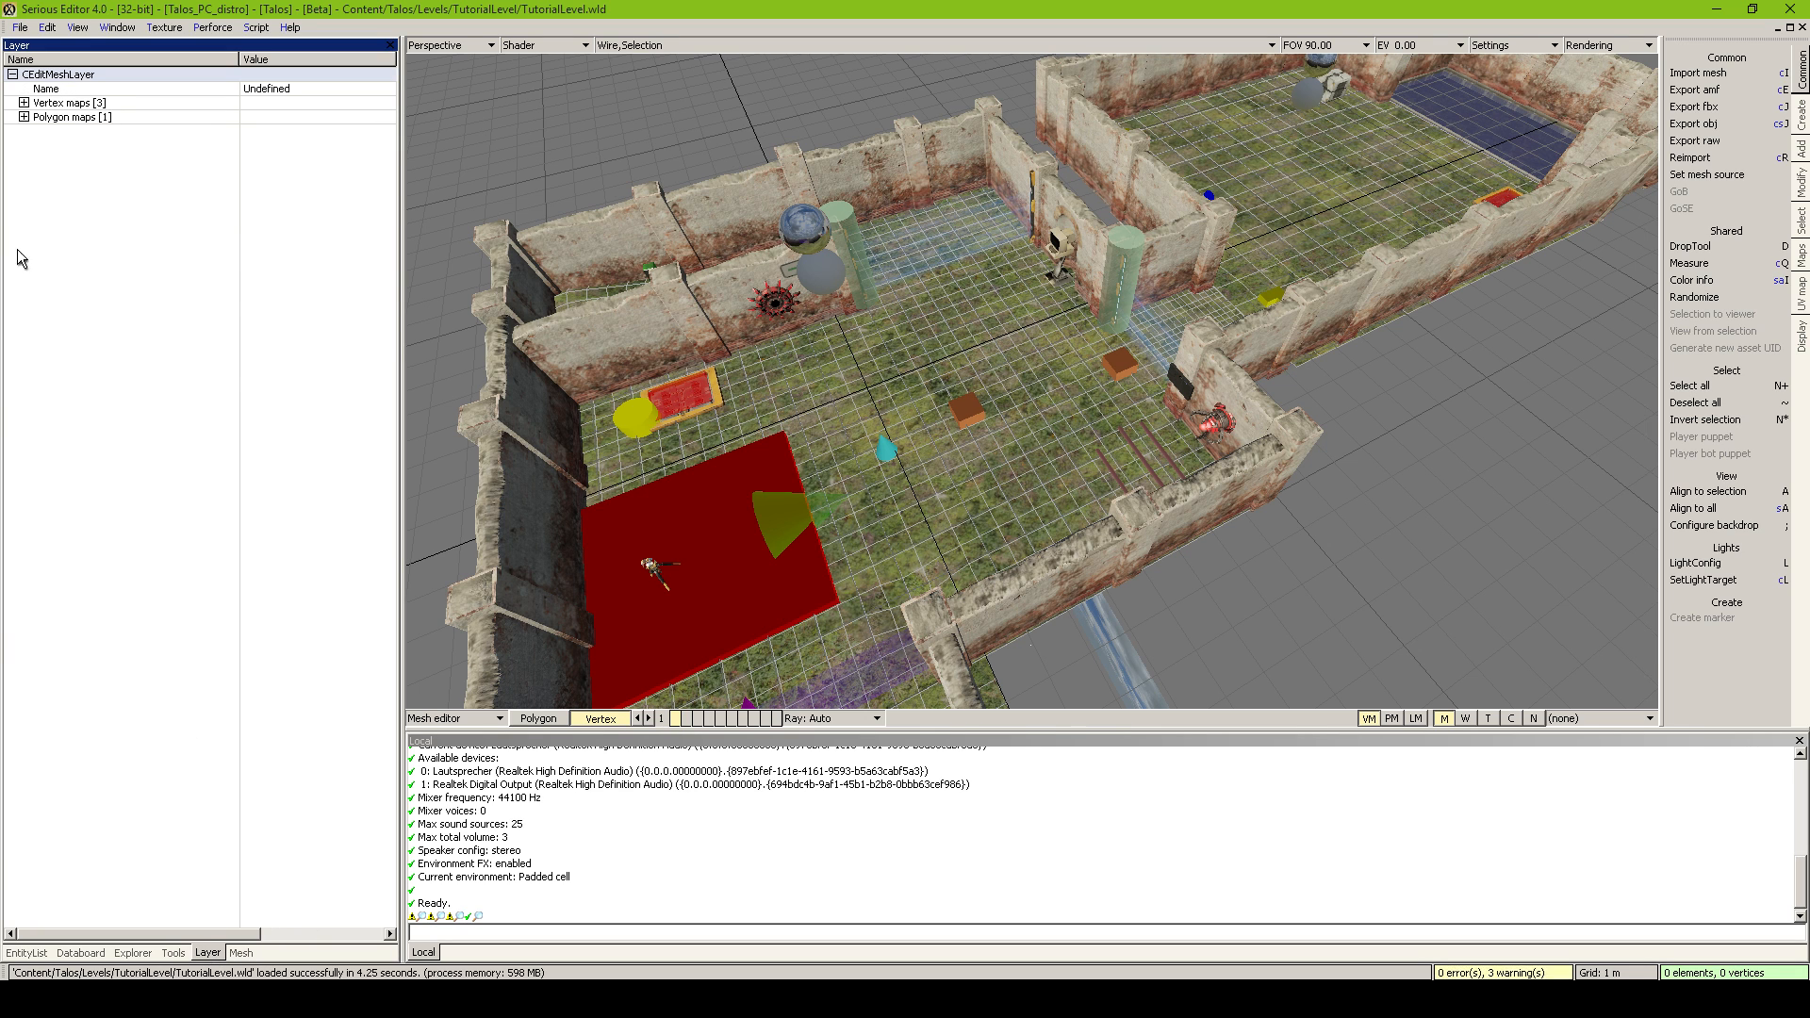
click(24, 117)
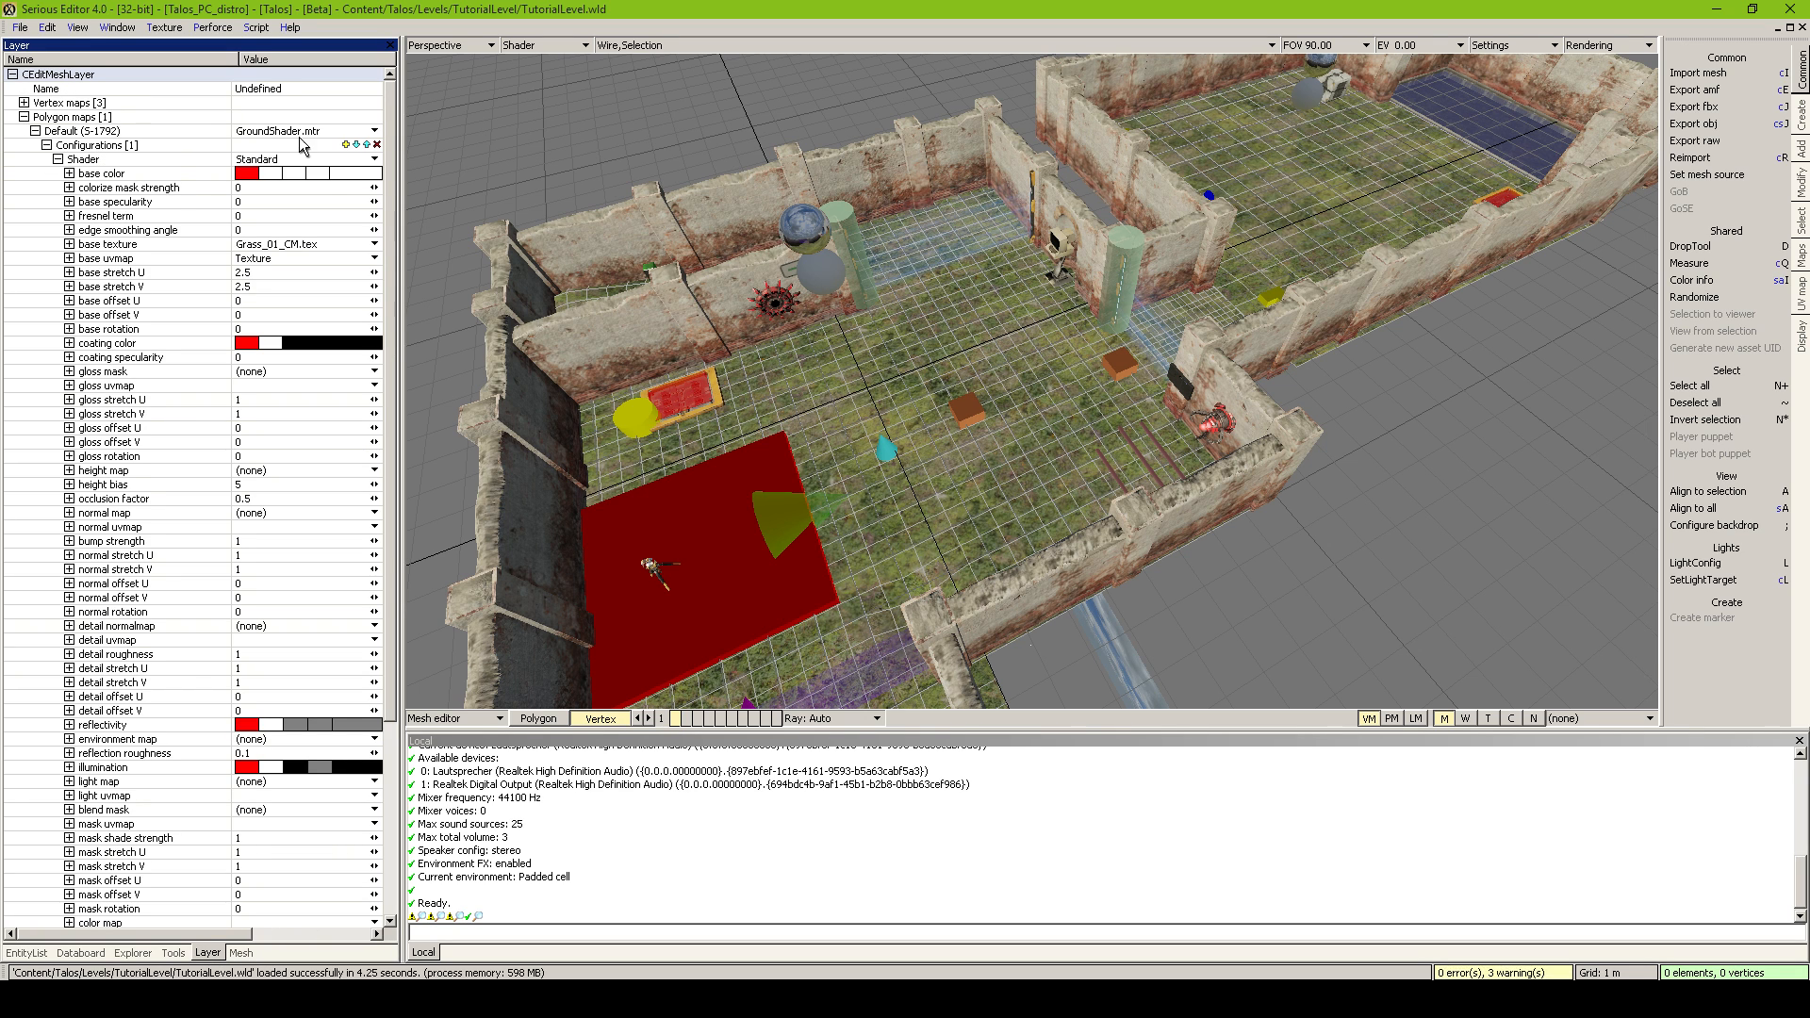
click(201, 162)
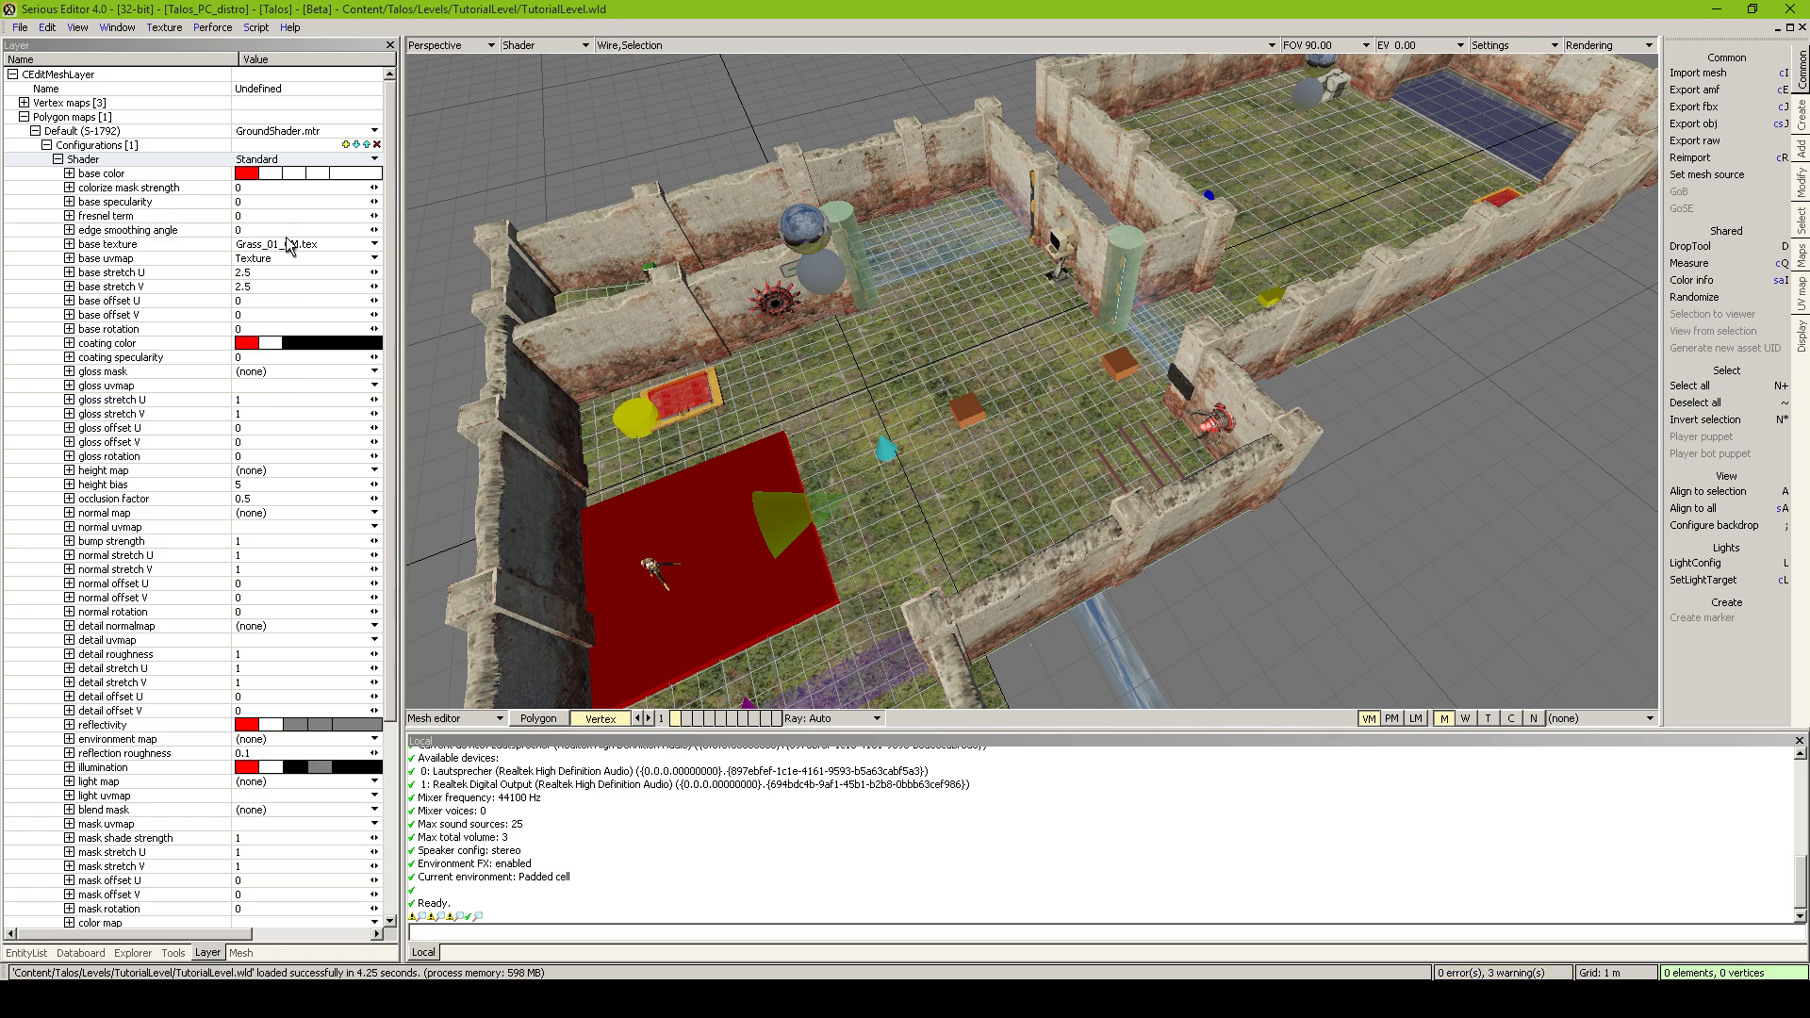
mouse_move(288, 245)
click(285, 160)
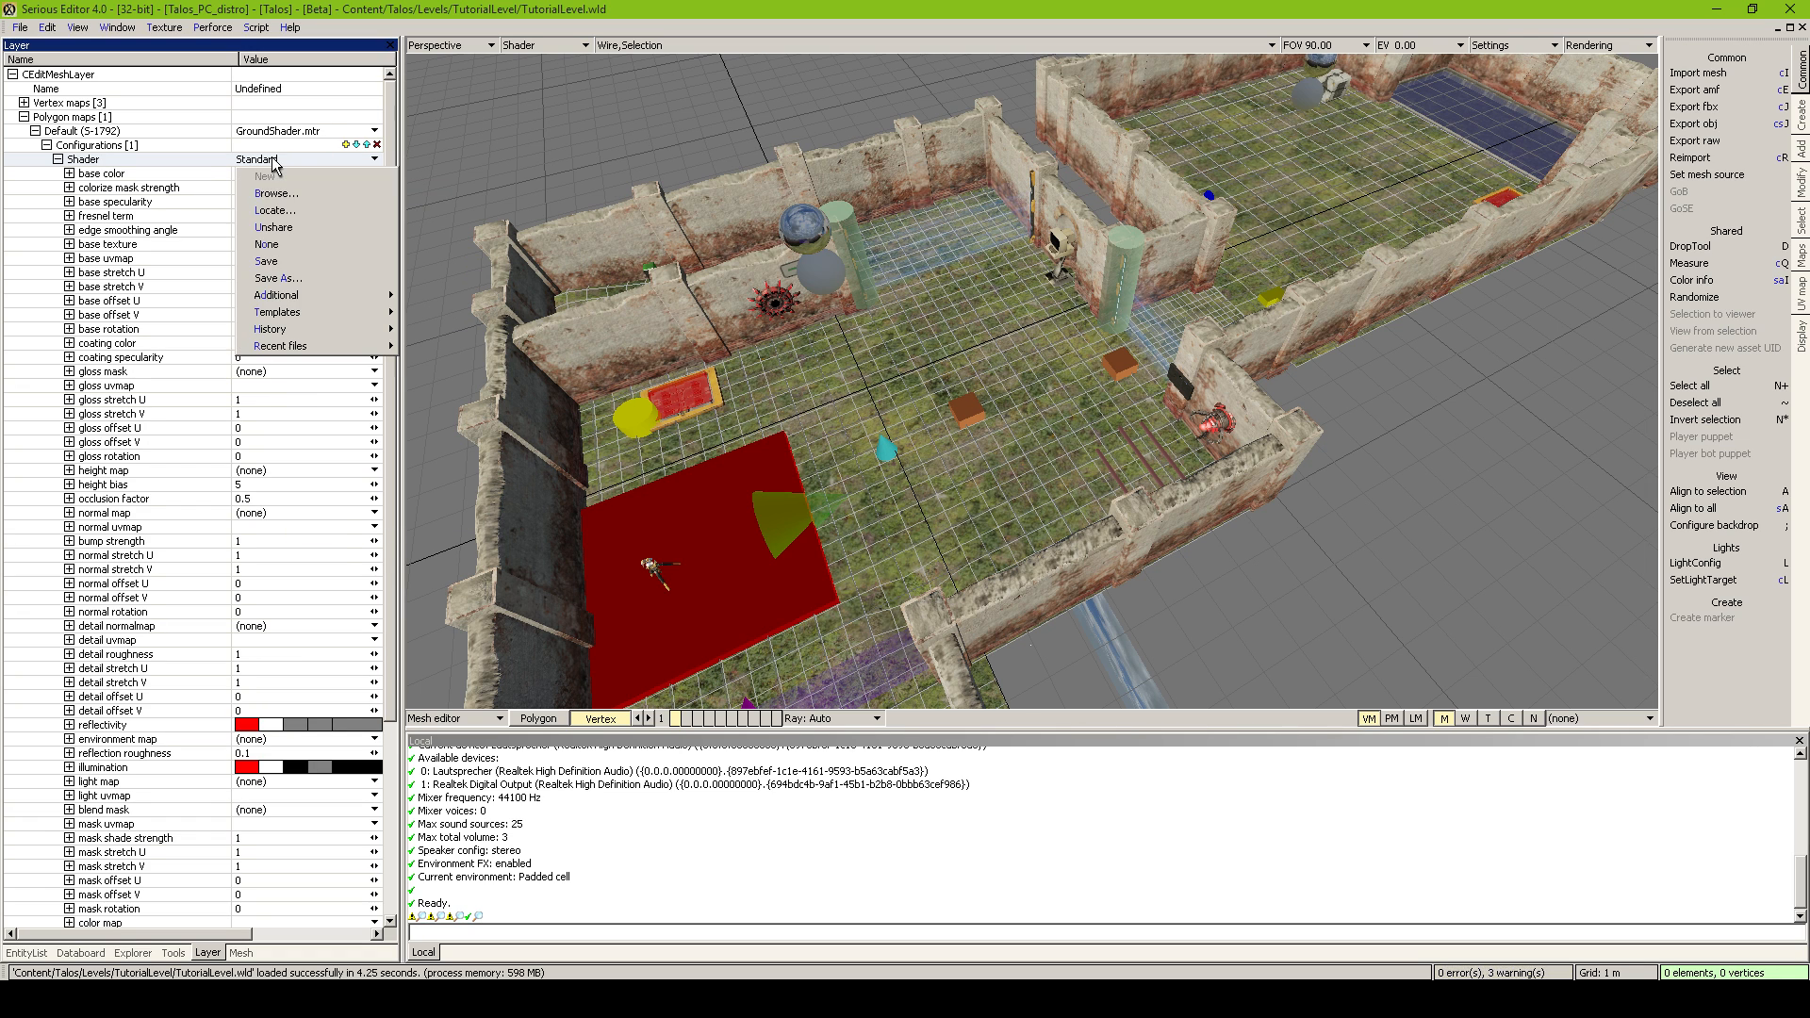
click(273, 195)
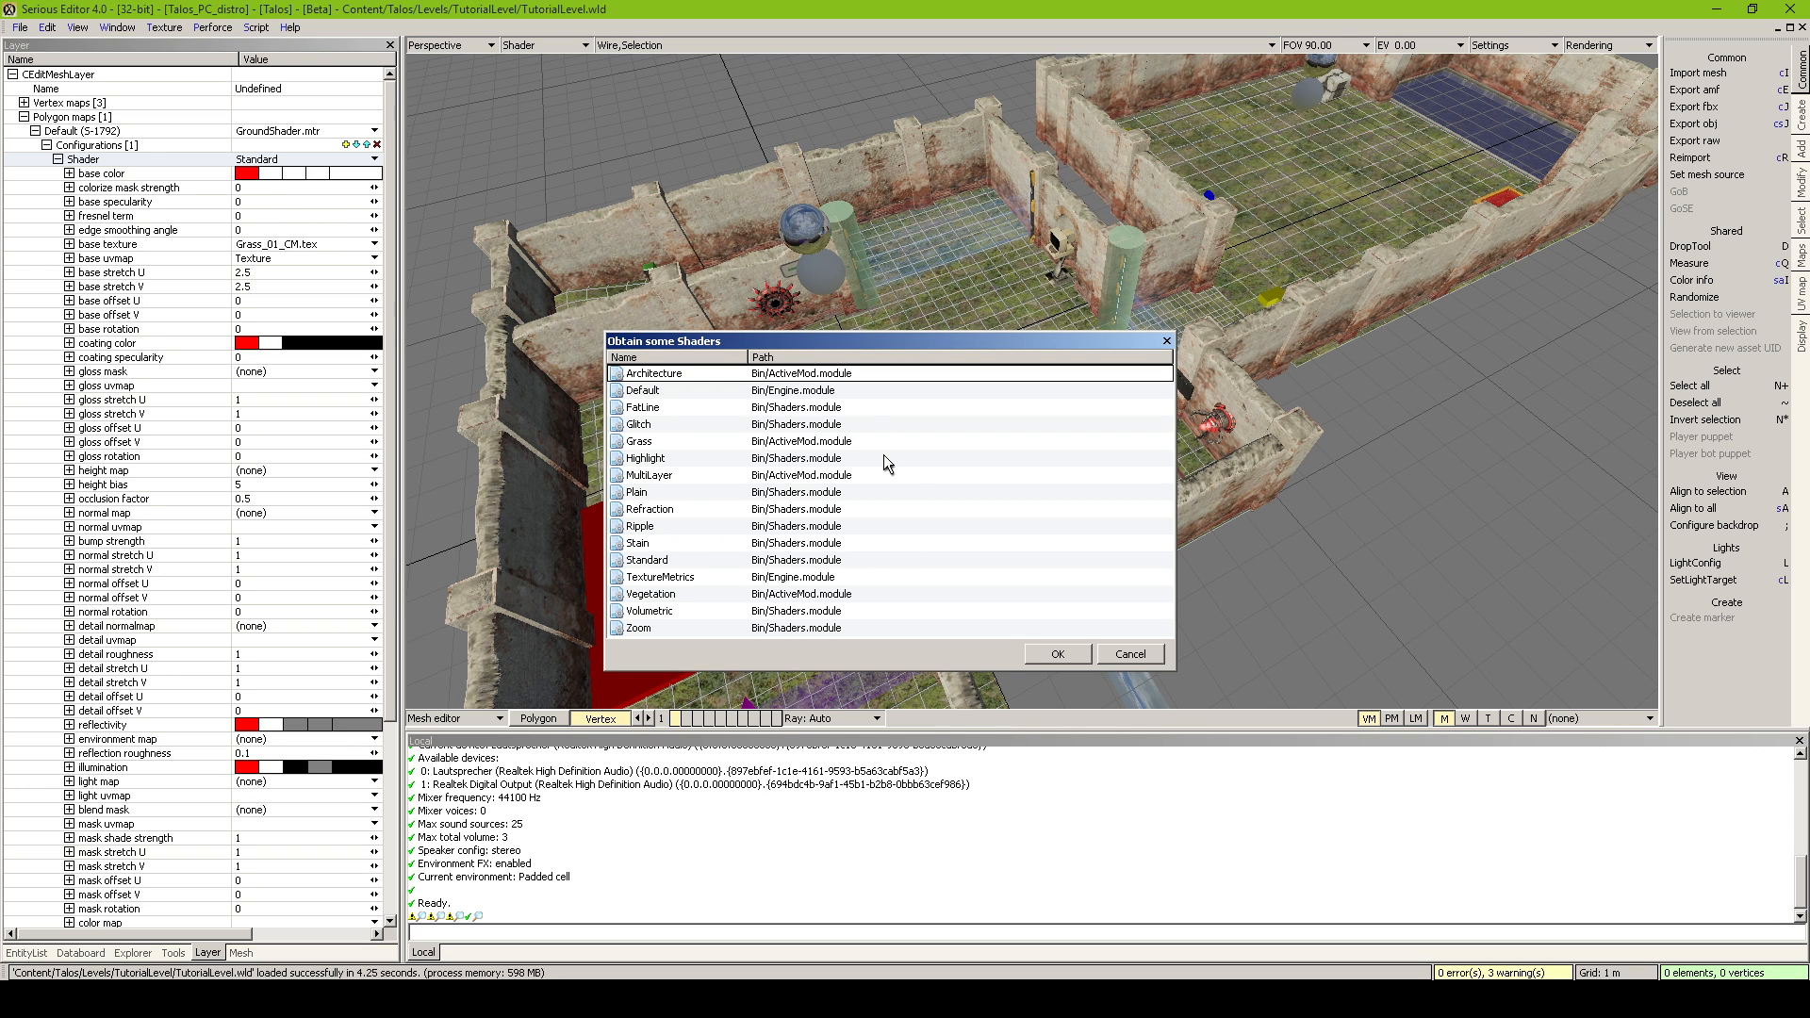
click(657, 562)
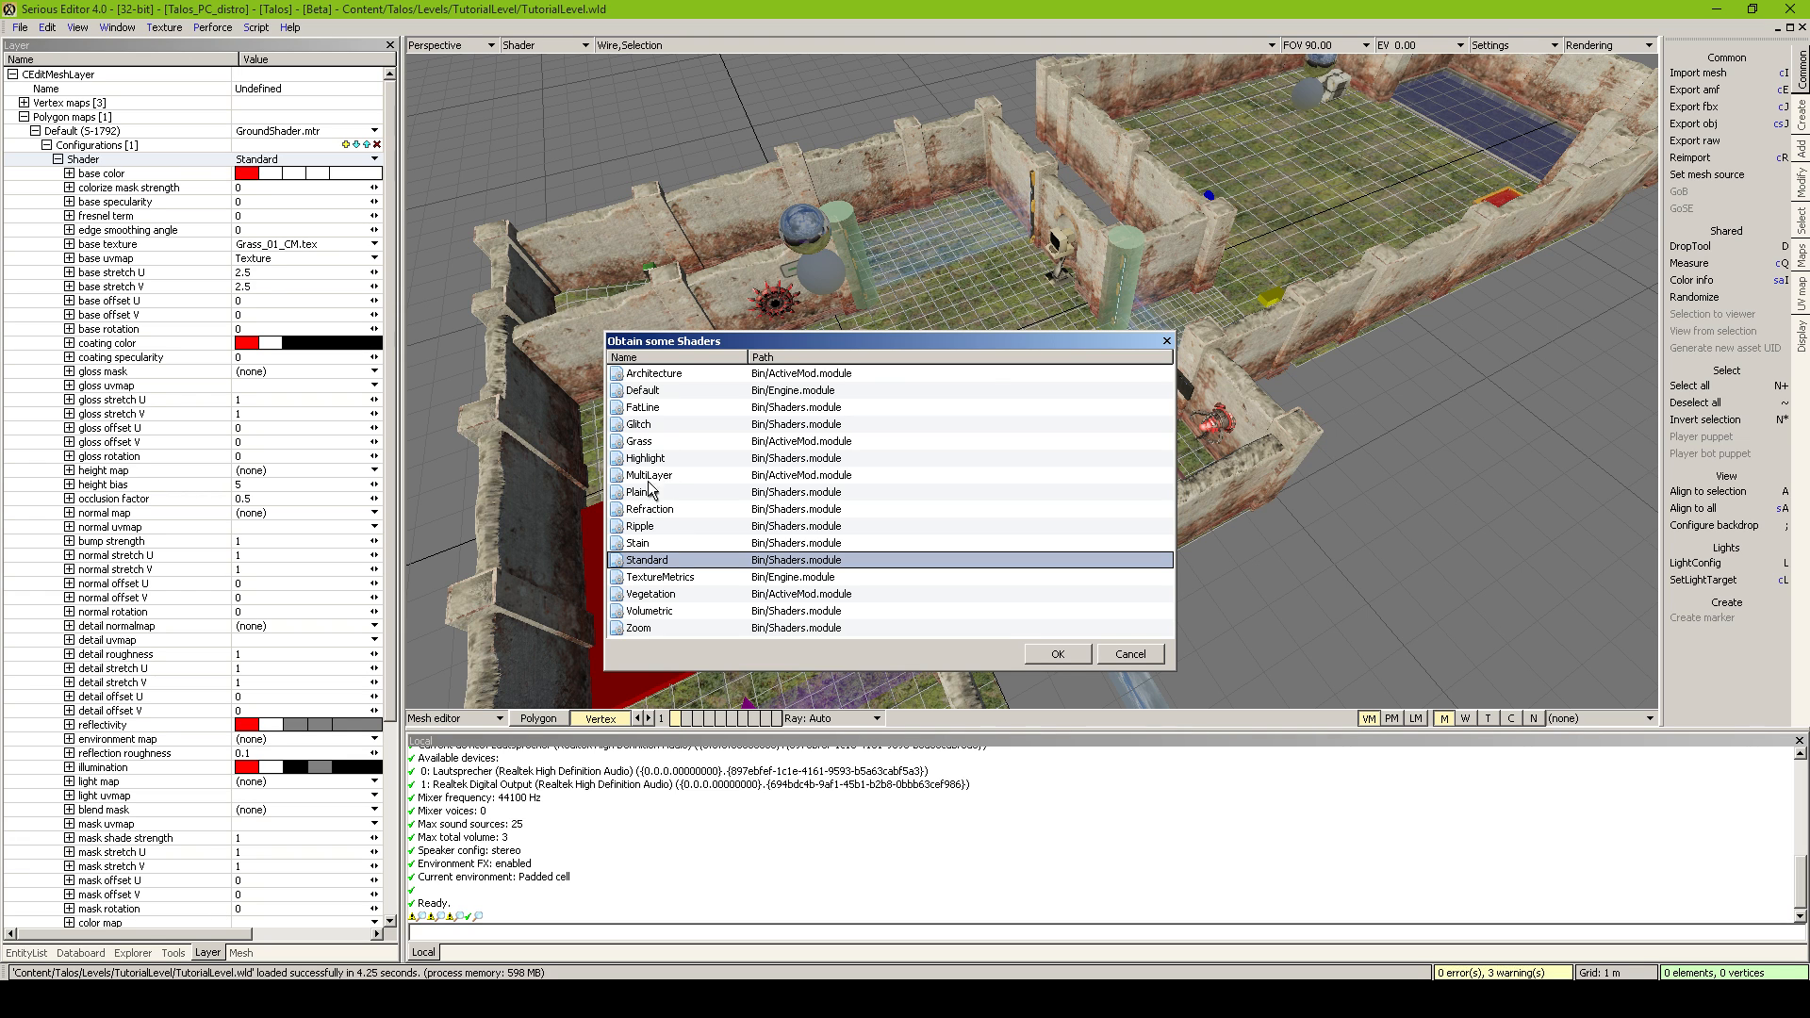
click(693, 477)
click(1058, 654)
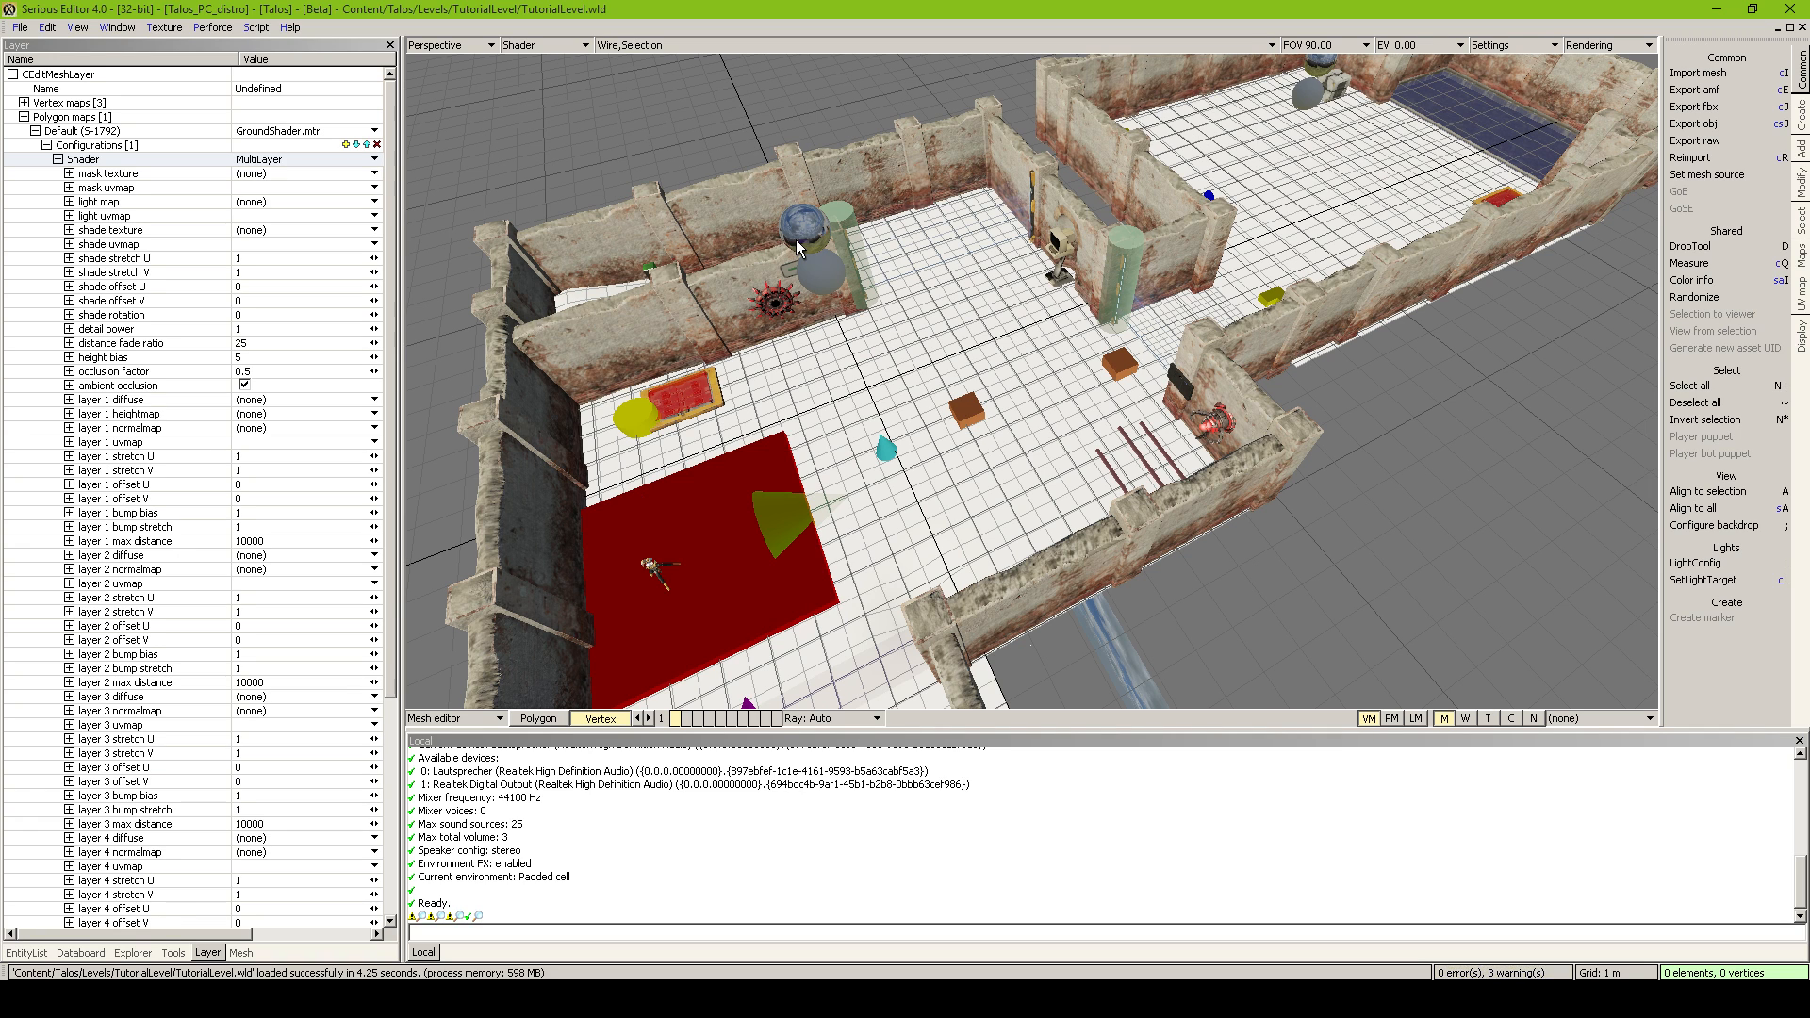
Examine the MultiLayer shader's parameters, including the mask texture, light map and diffuse entries of layers 1 to 5
scroll(166, 214, down, 1)
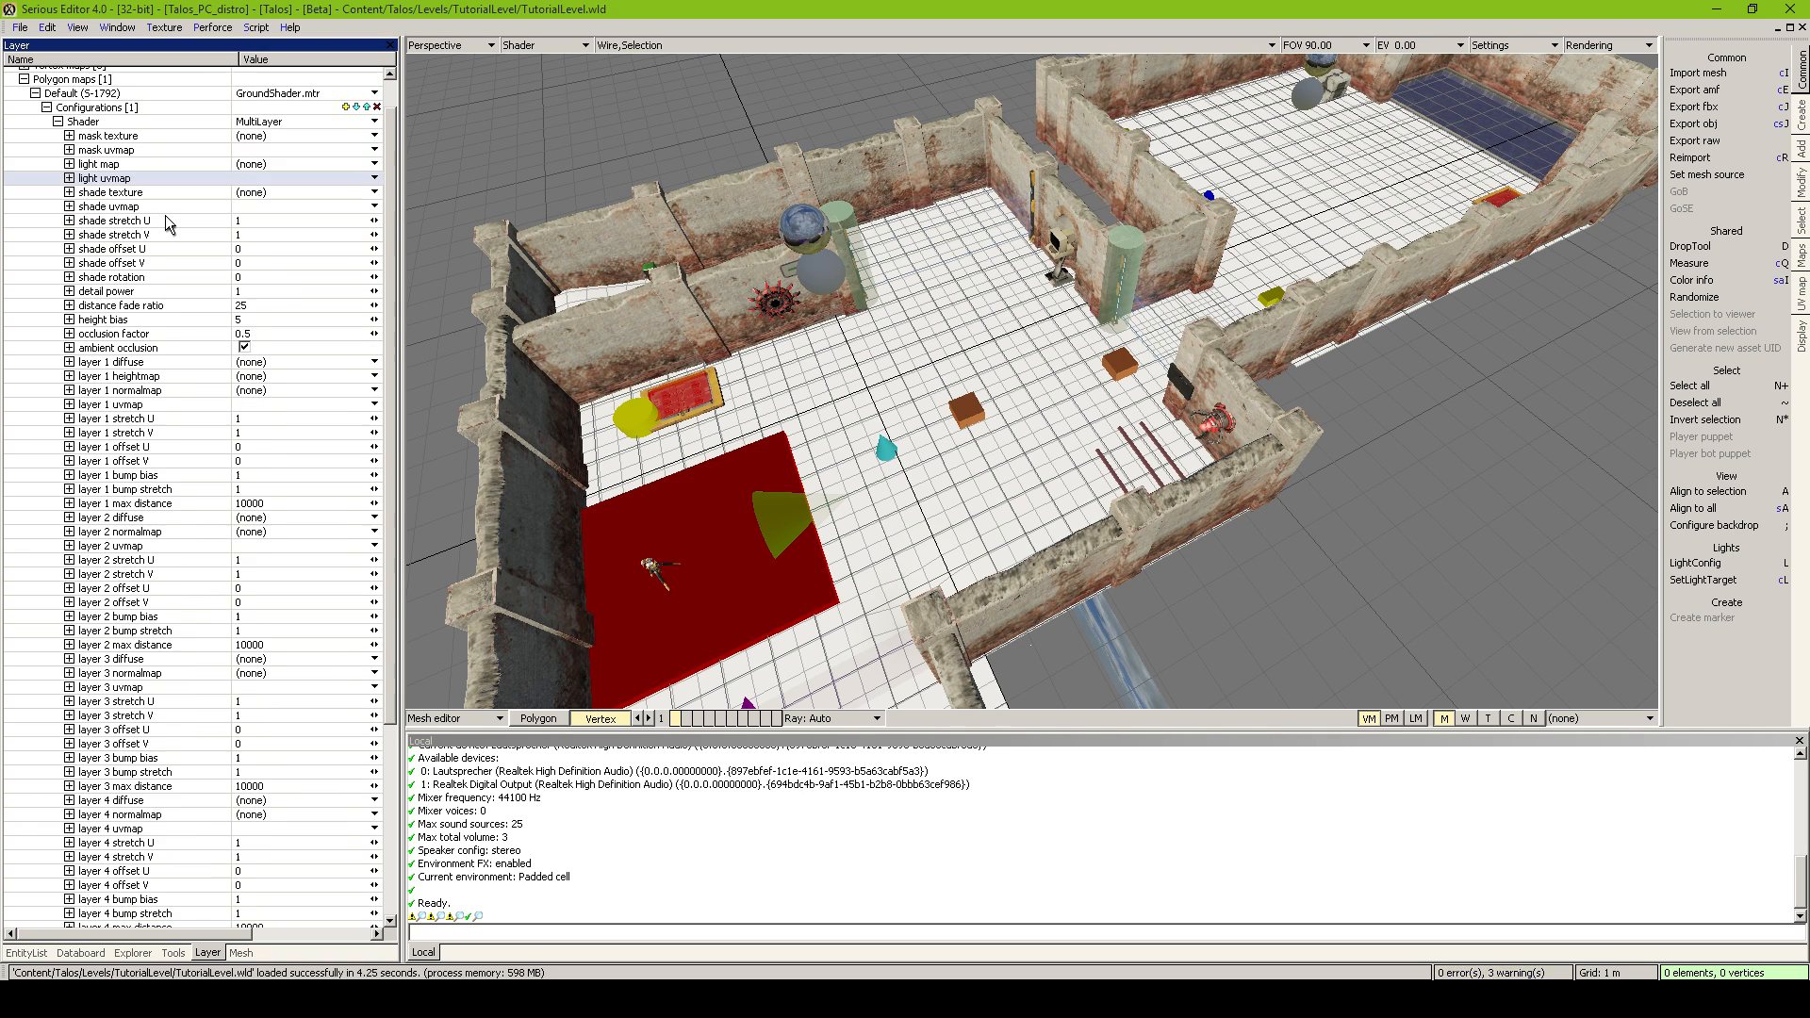
scroll(194, 369, up, 1)
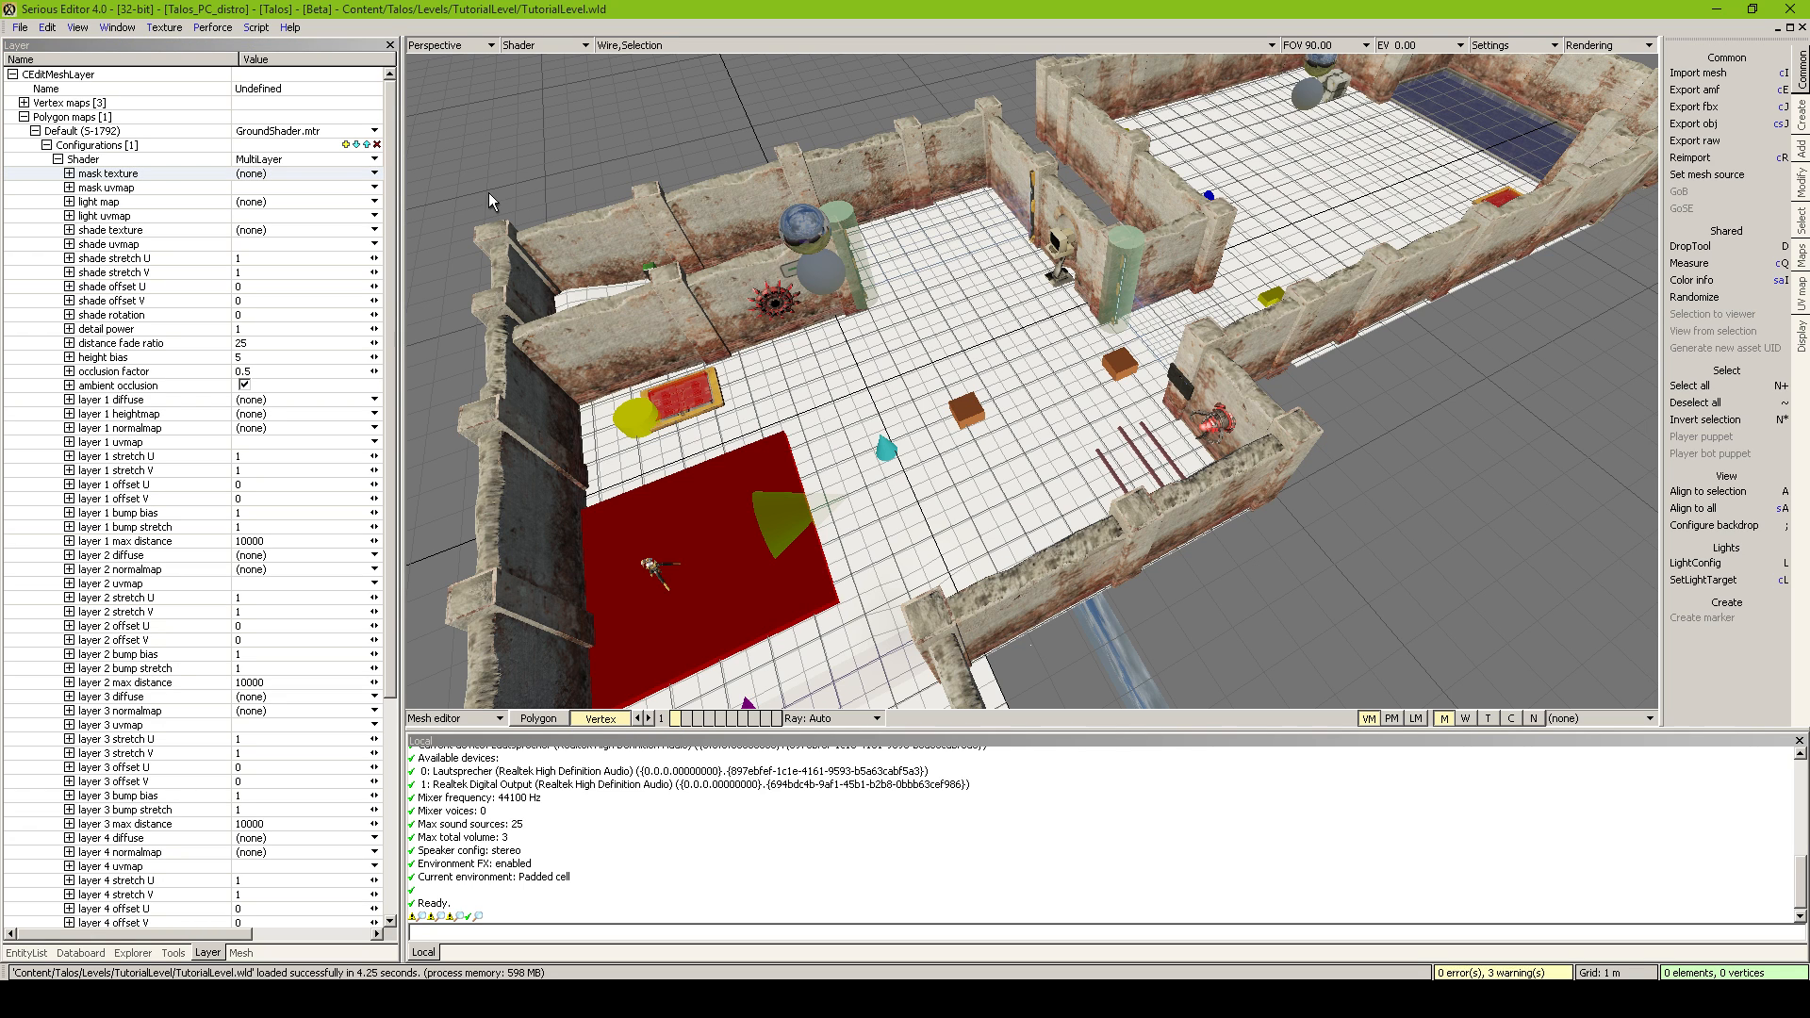
click(172, 201)
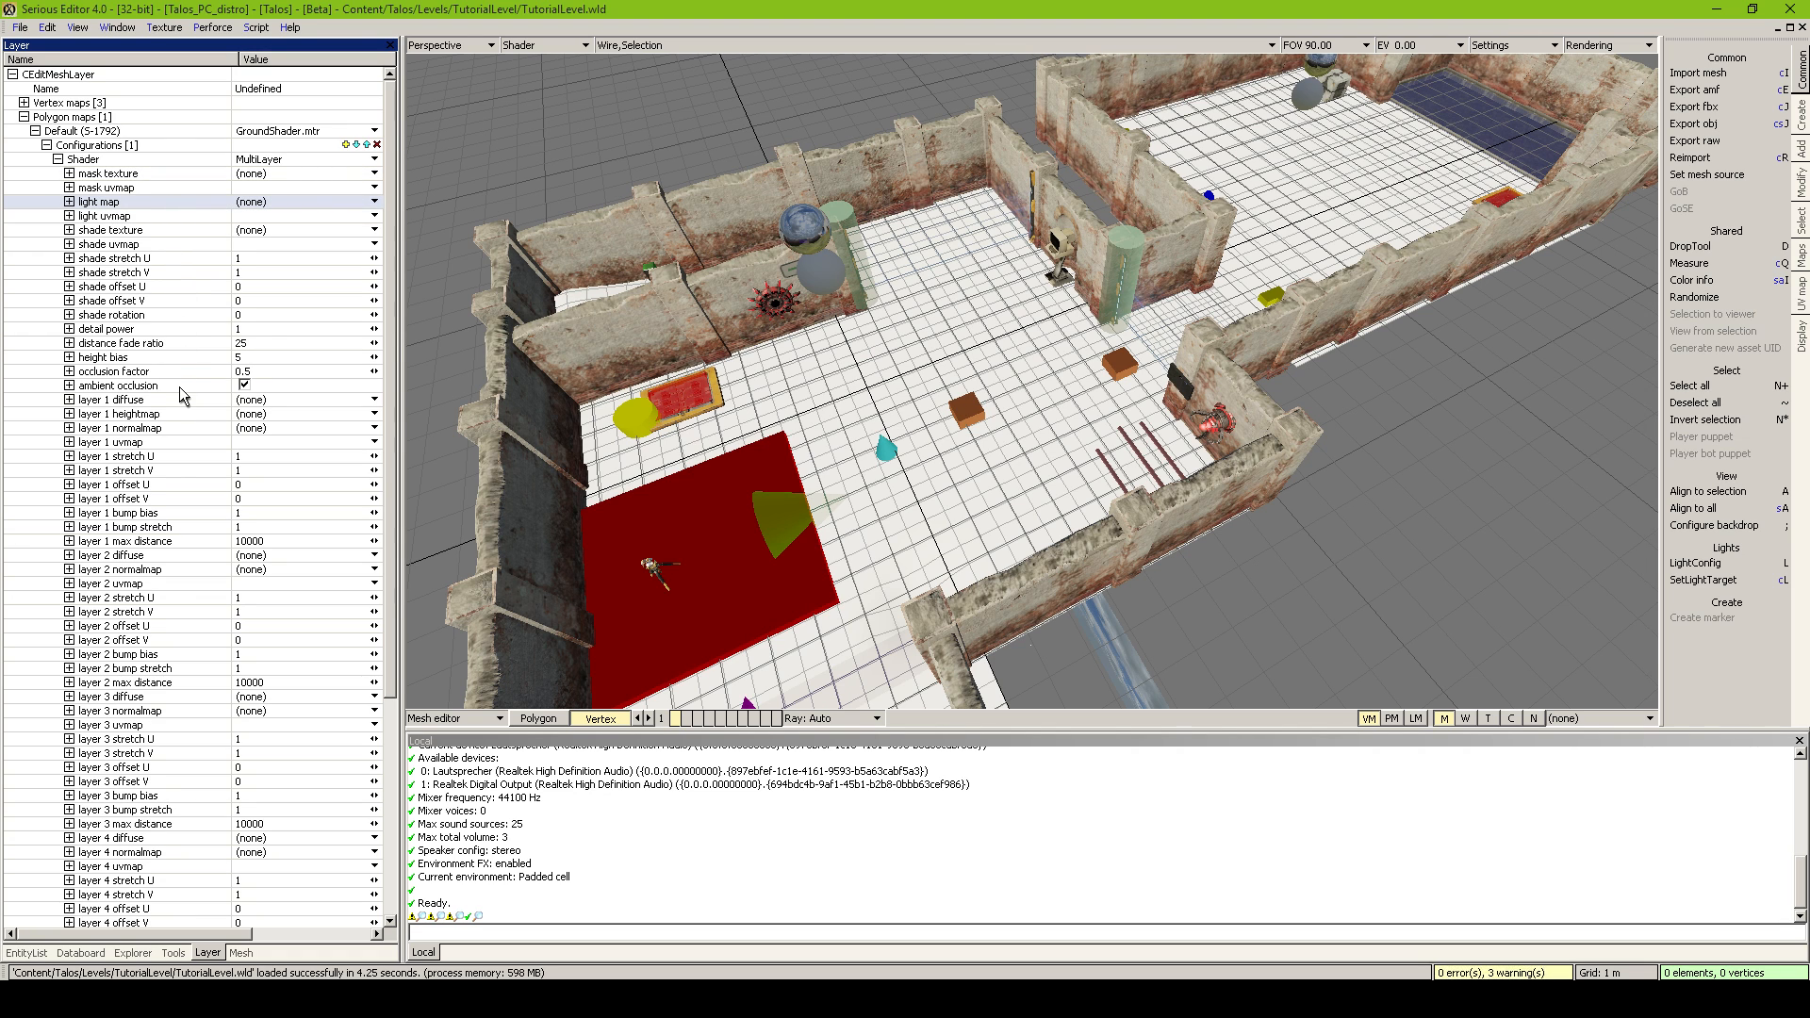
scroll(181, 386, down, 2)
click(174, 325)
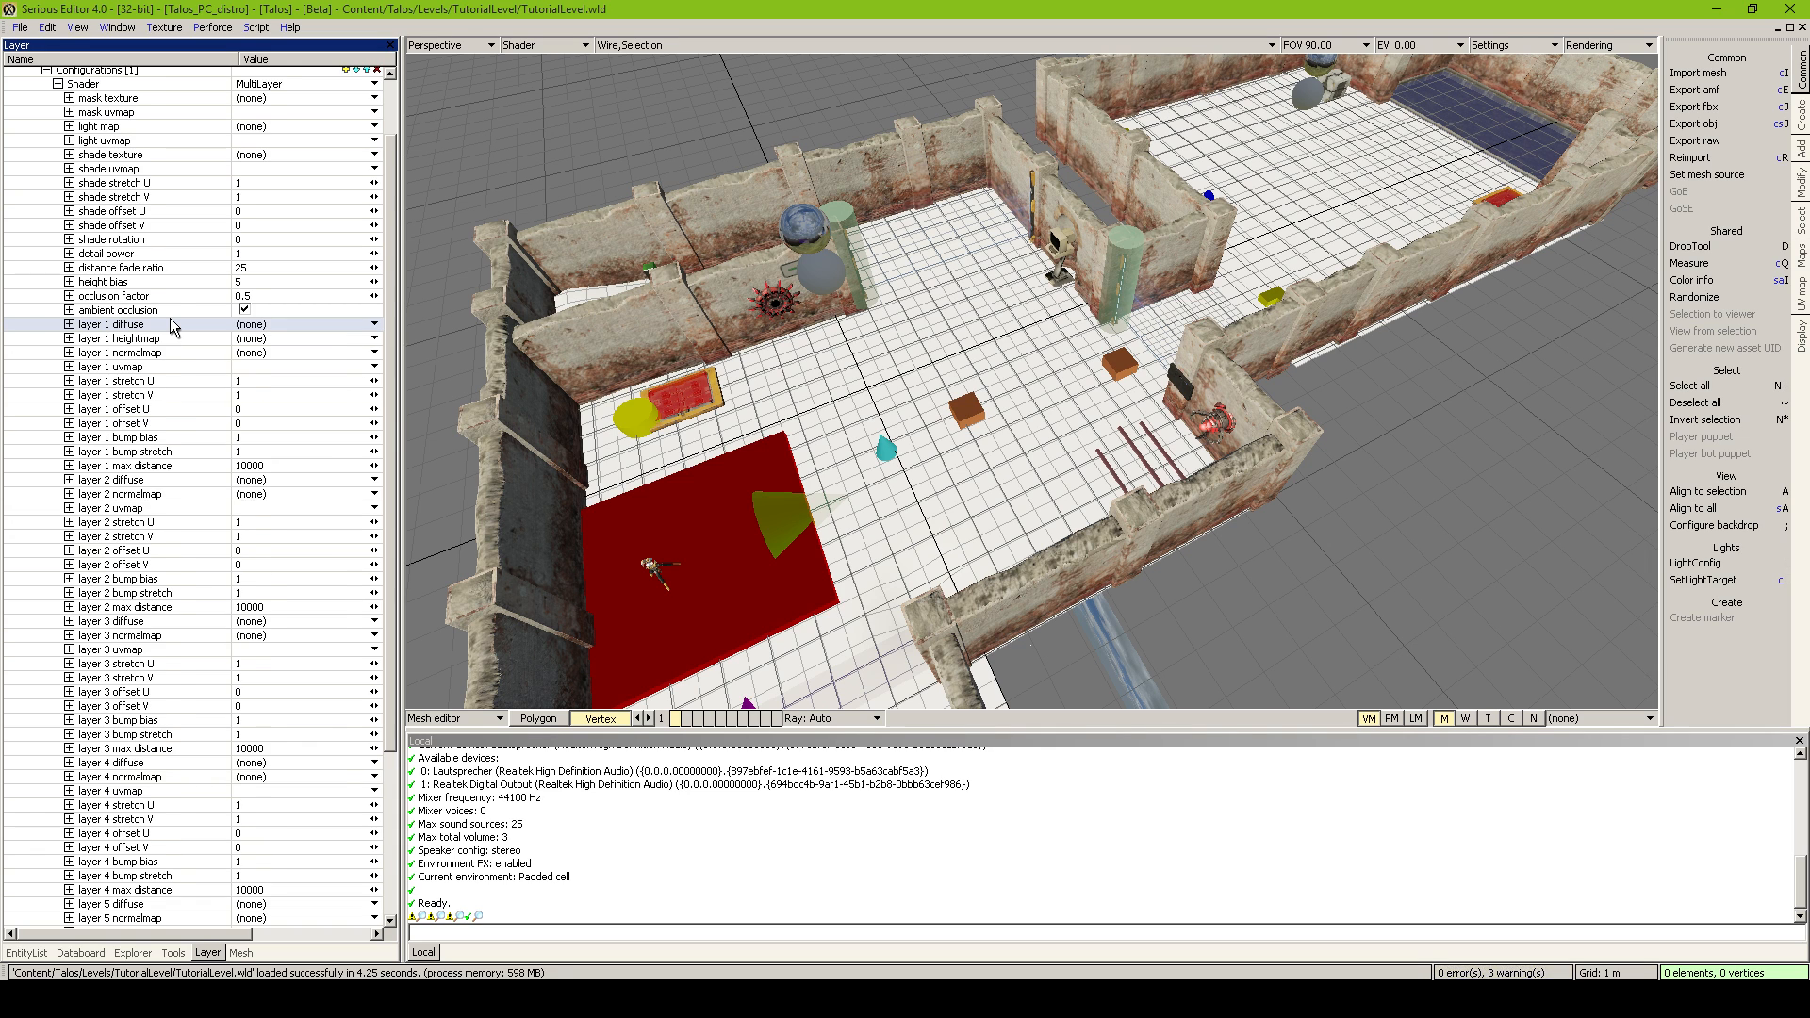
scroll(171, 323, down, 4)
click(132, 329)
click(135, 470)
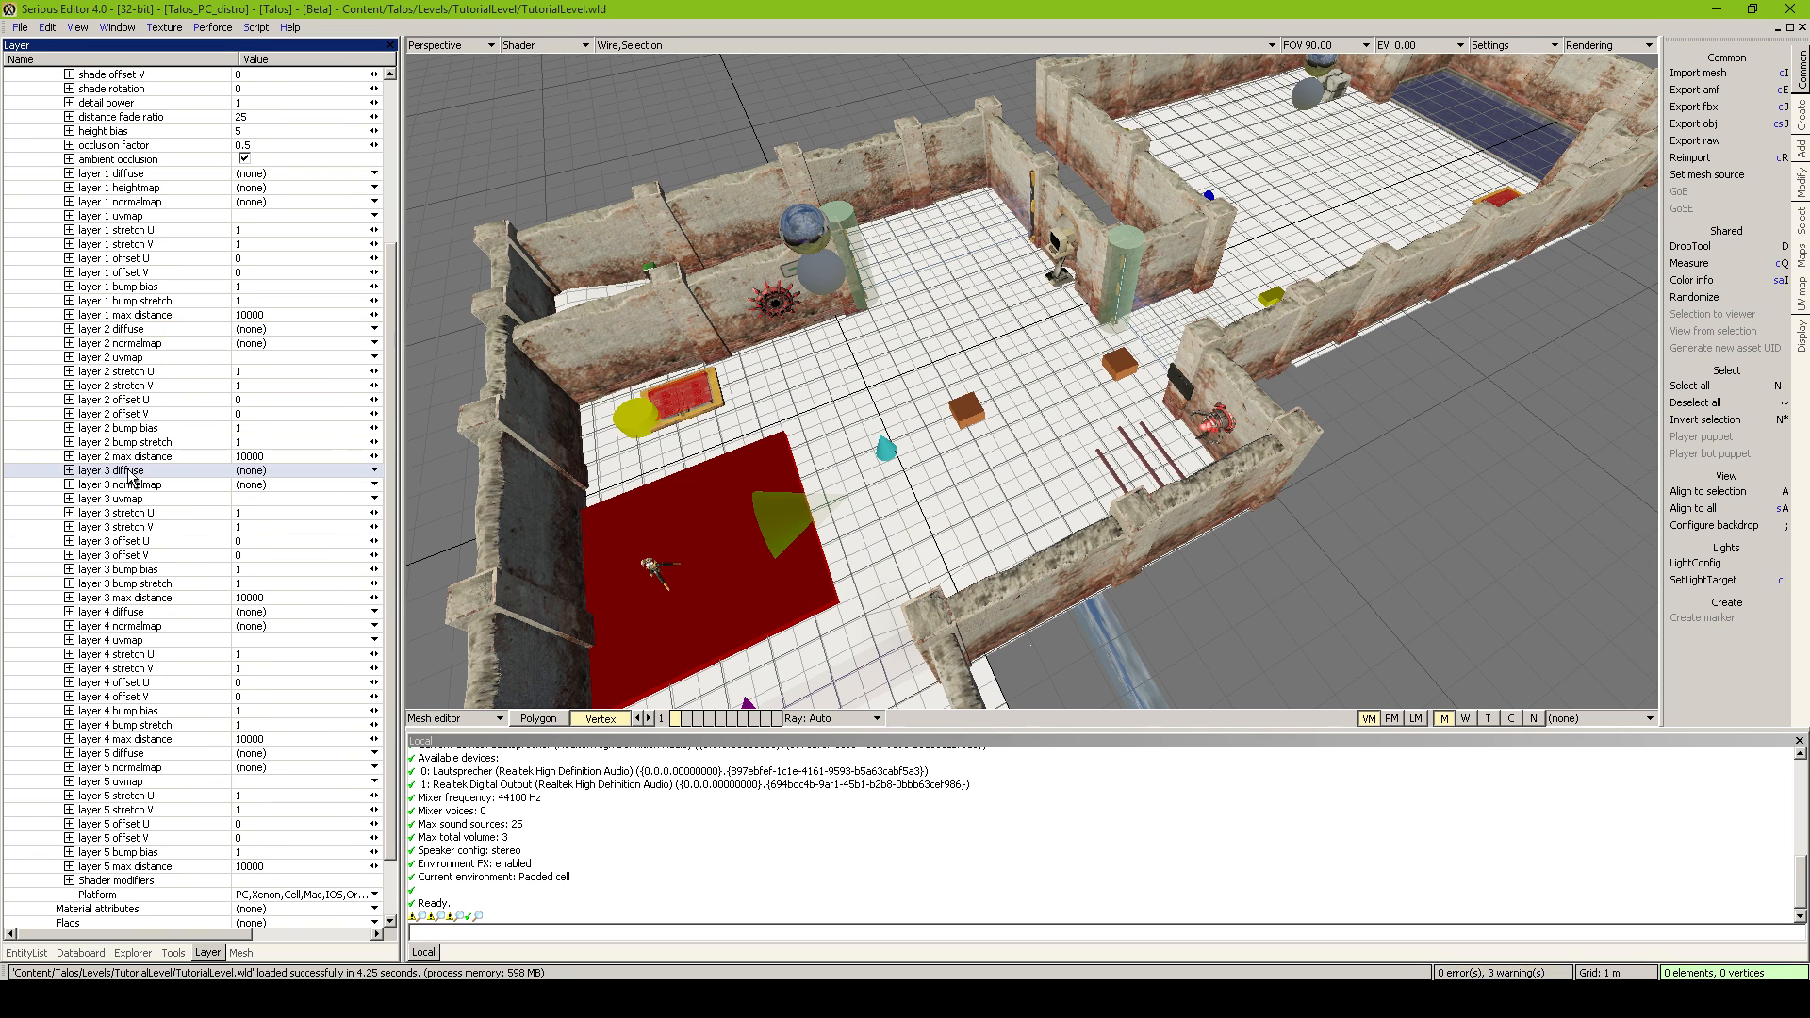
click(140, 612)
click(128, 754)
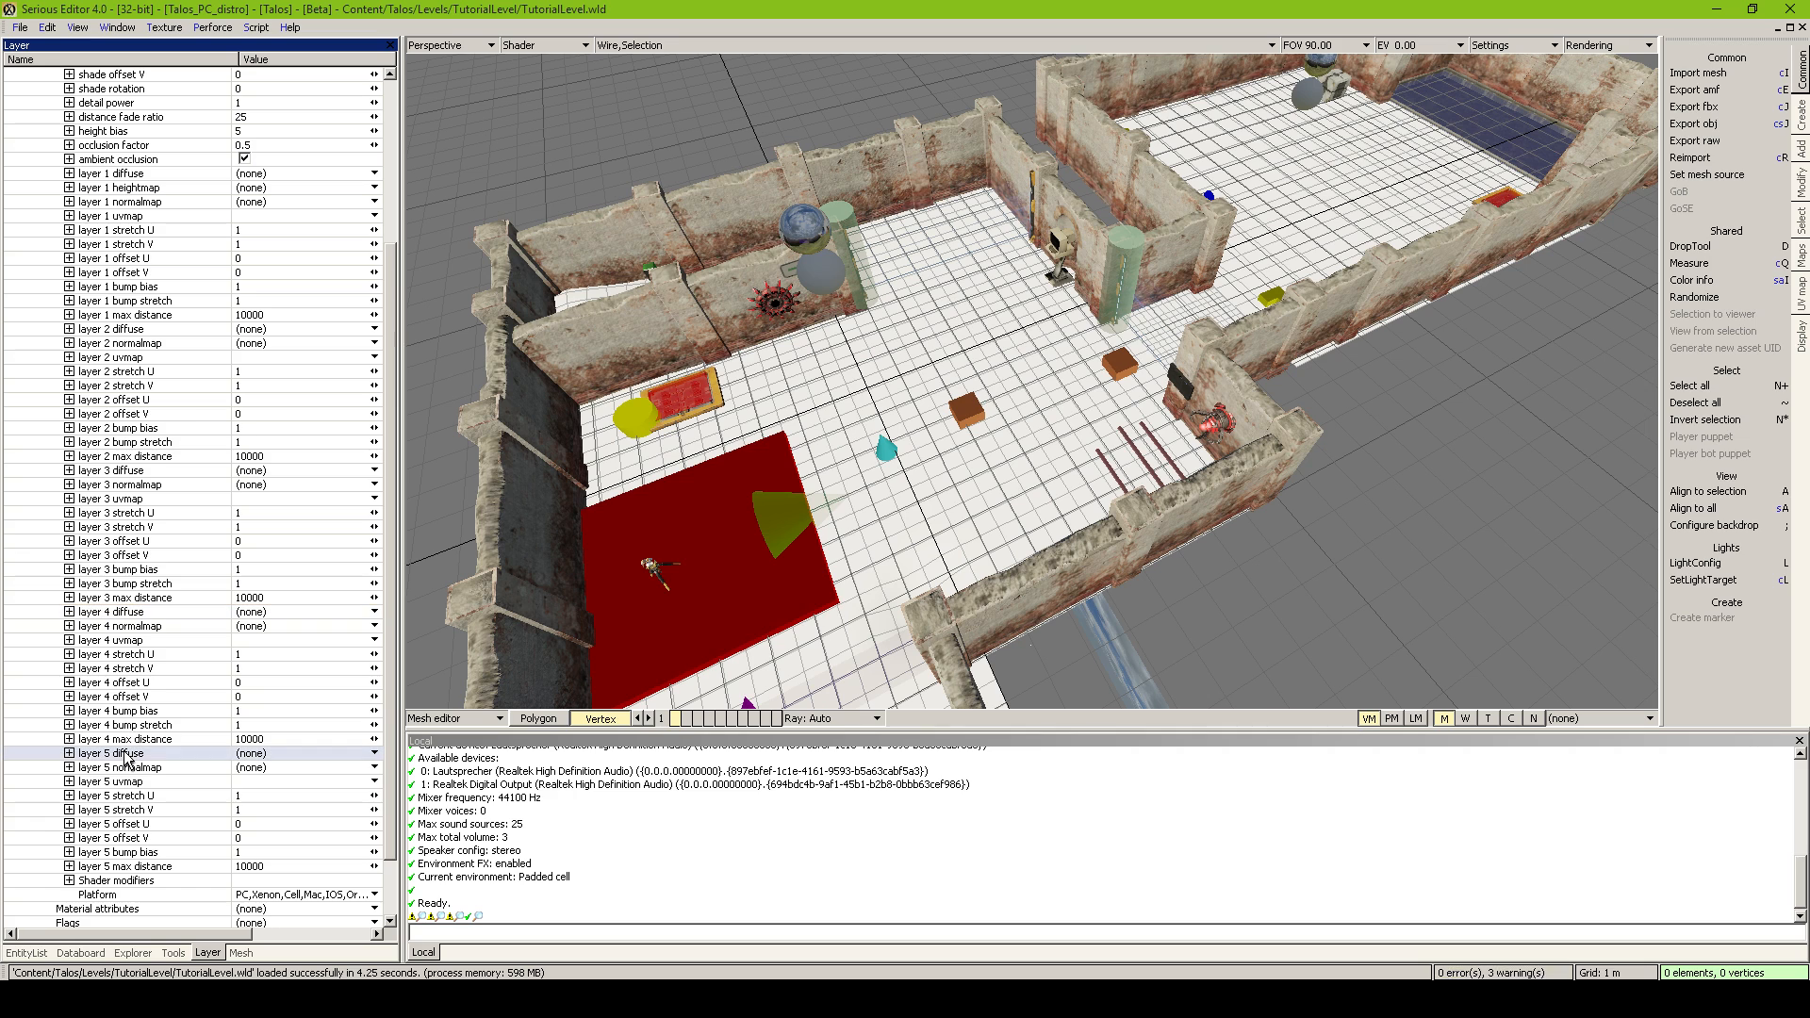
scroll(129, 759, up, 4)
Assign Grass_01_CM.tex from Content/Talos/Textures/Ground as the layer 1 diffuse texture
click(181, 326)
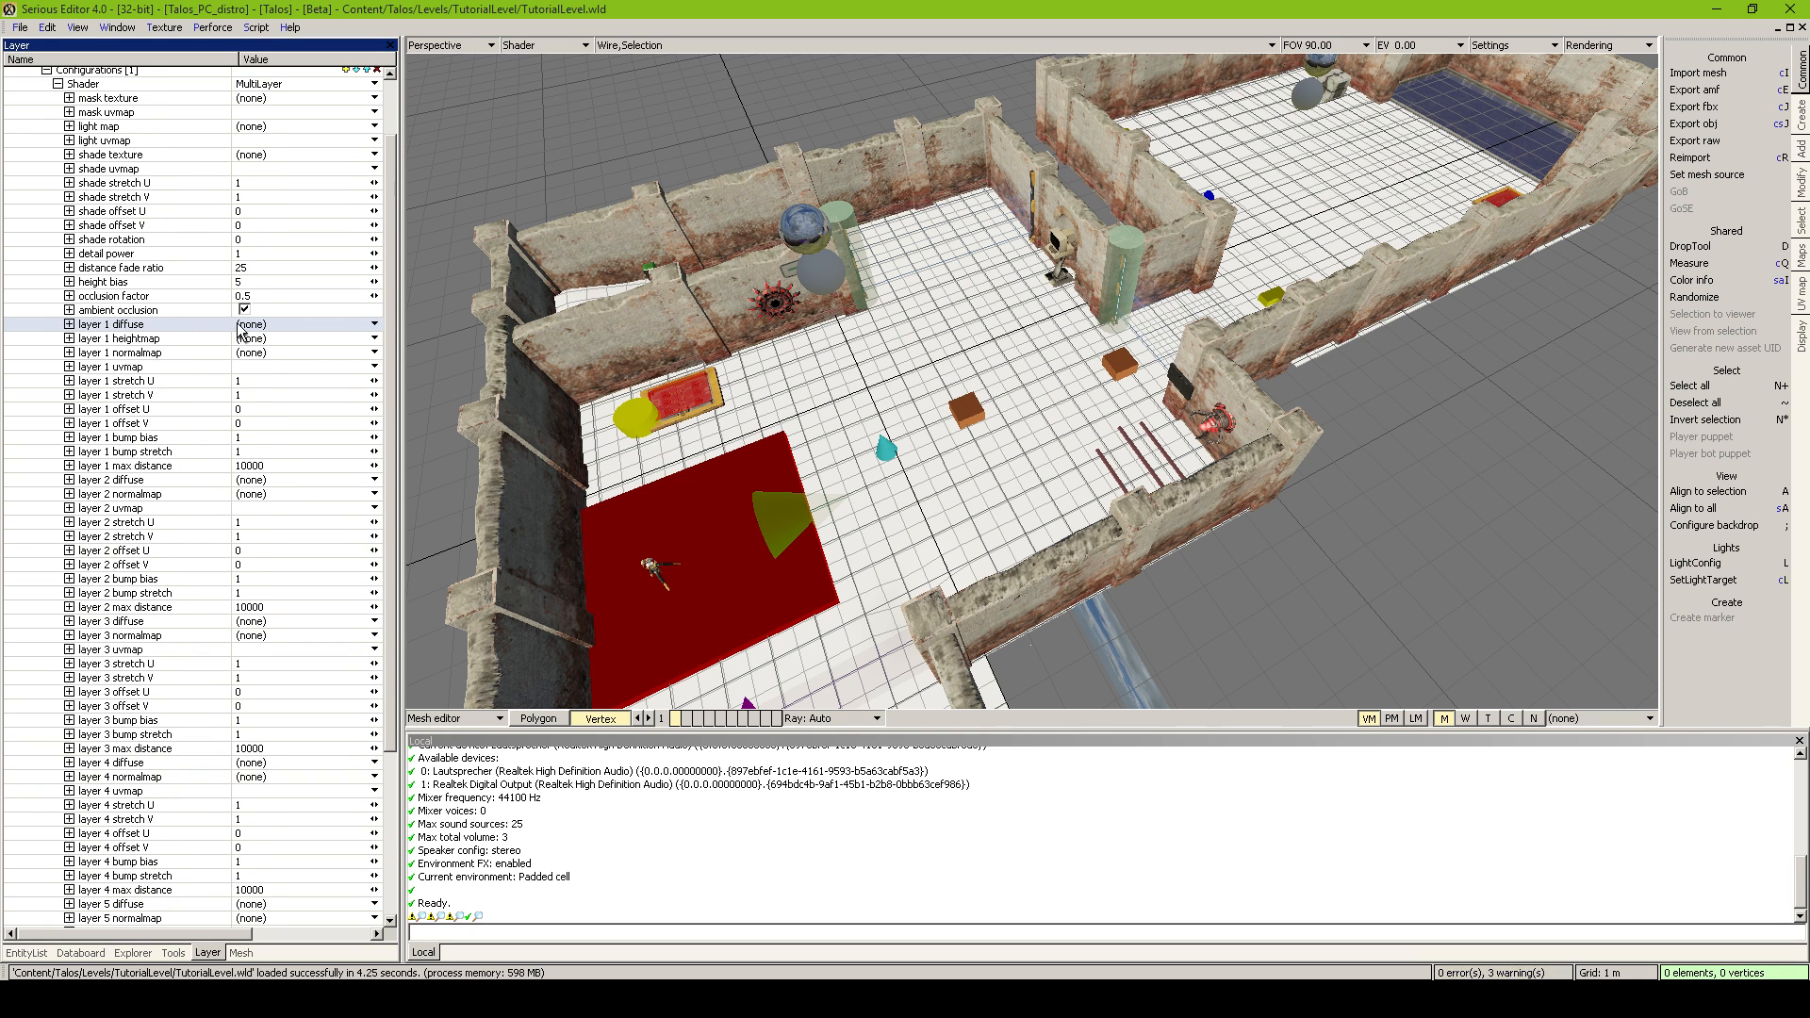
click(238, 325)
click(275, 360)
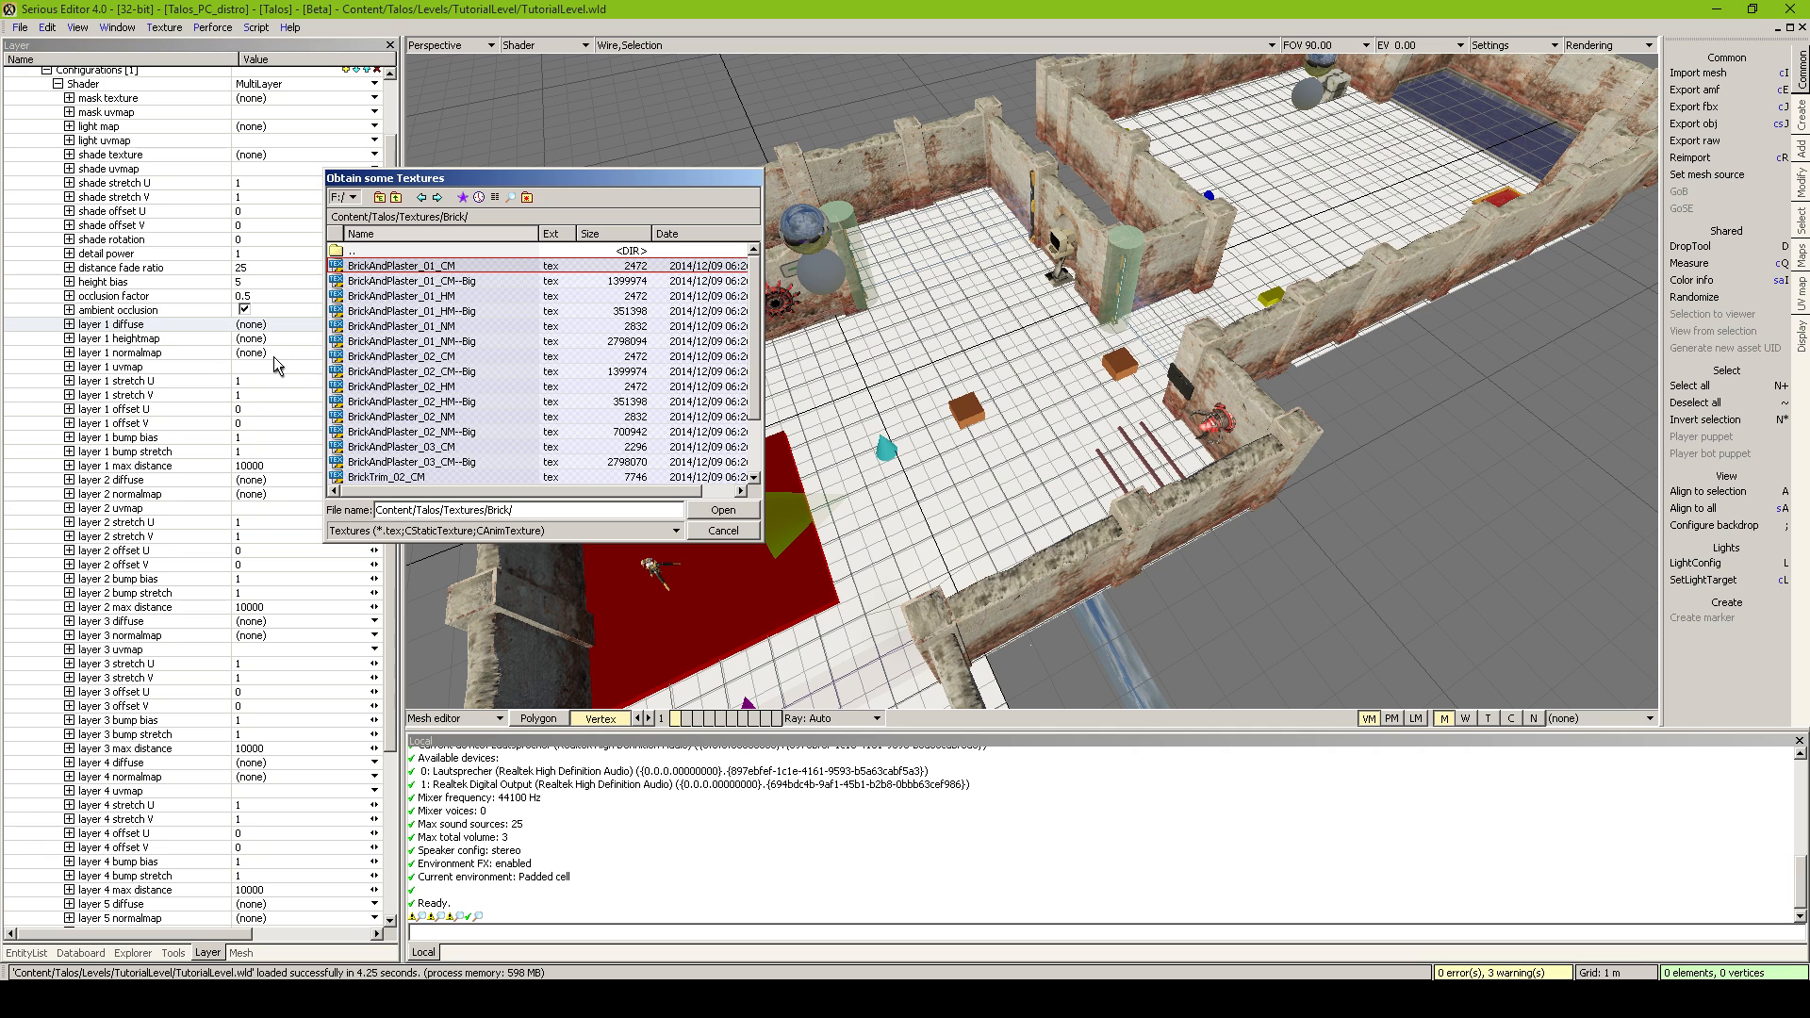
double_click(418, 252)
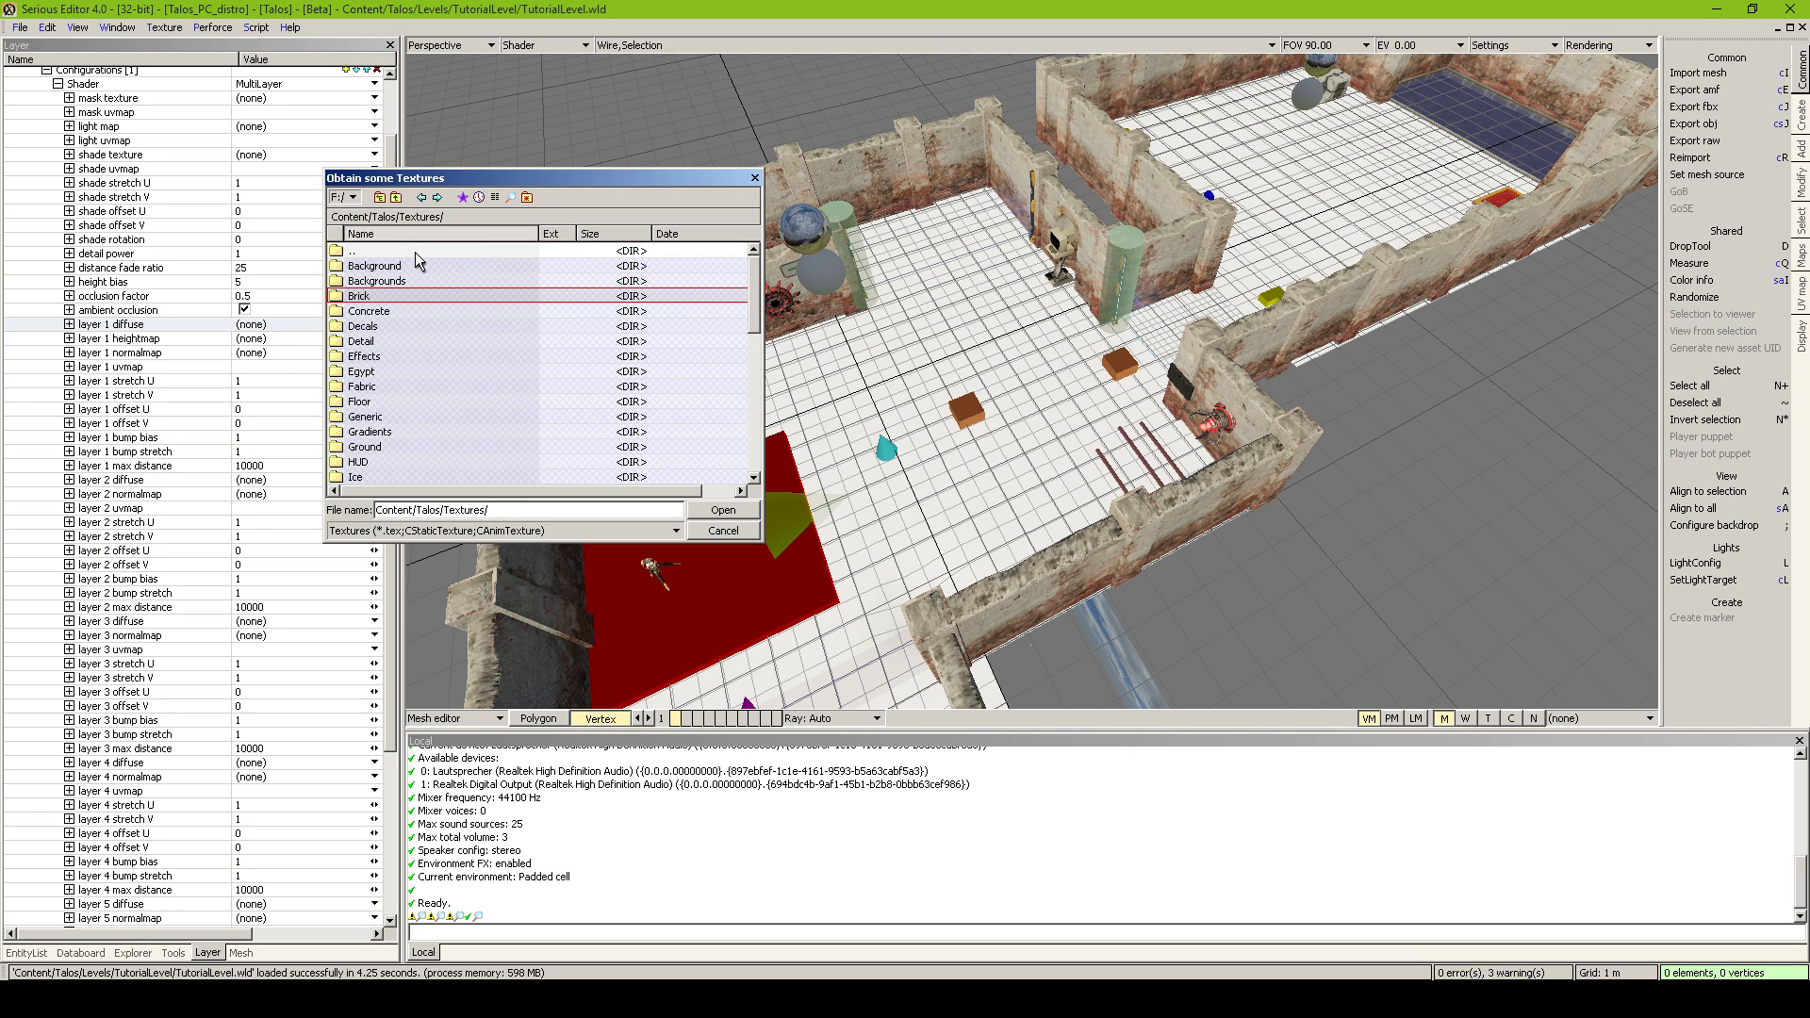
scroll(468, 322, down, 1)
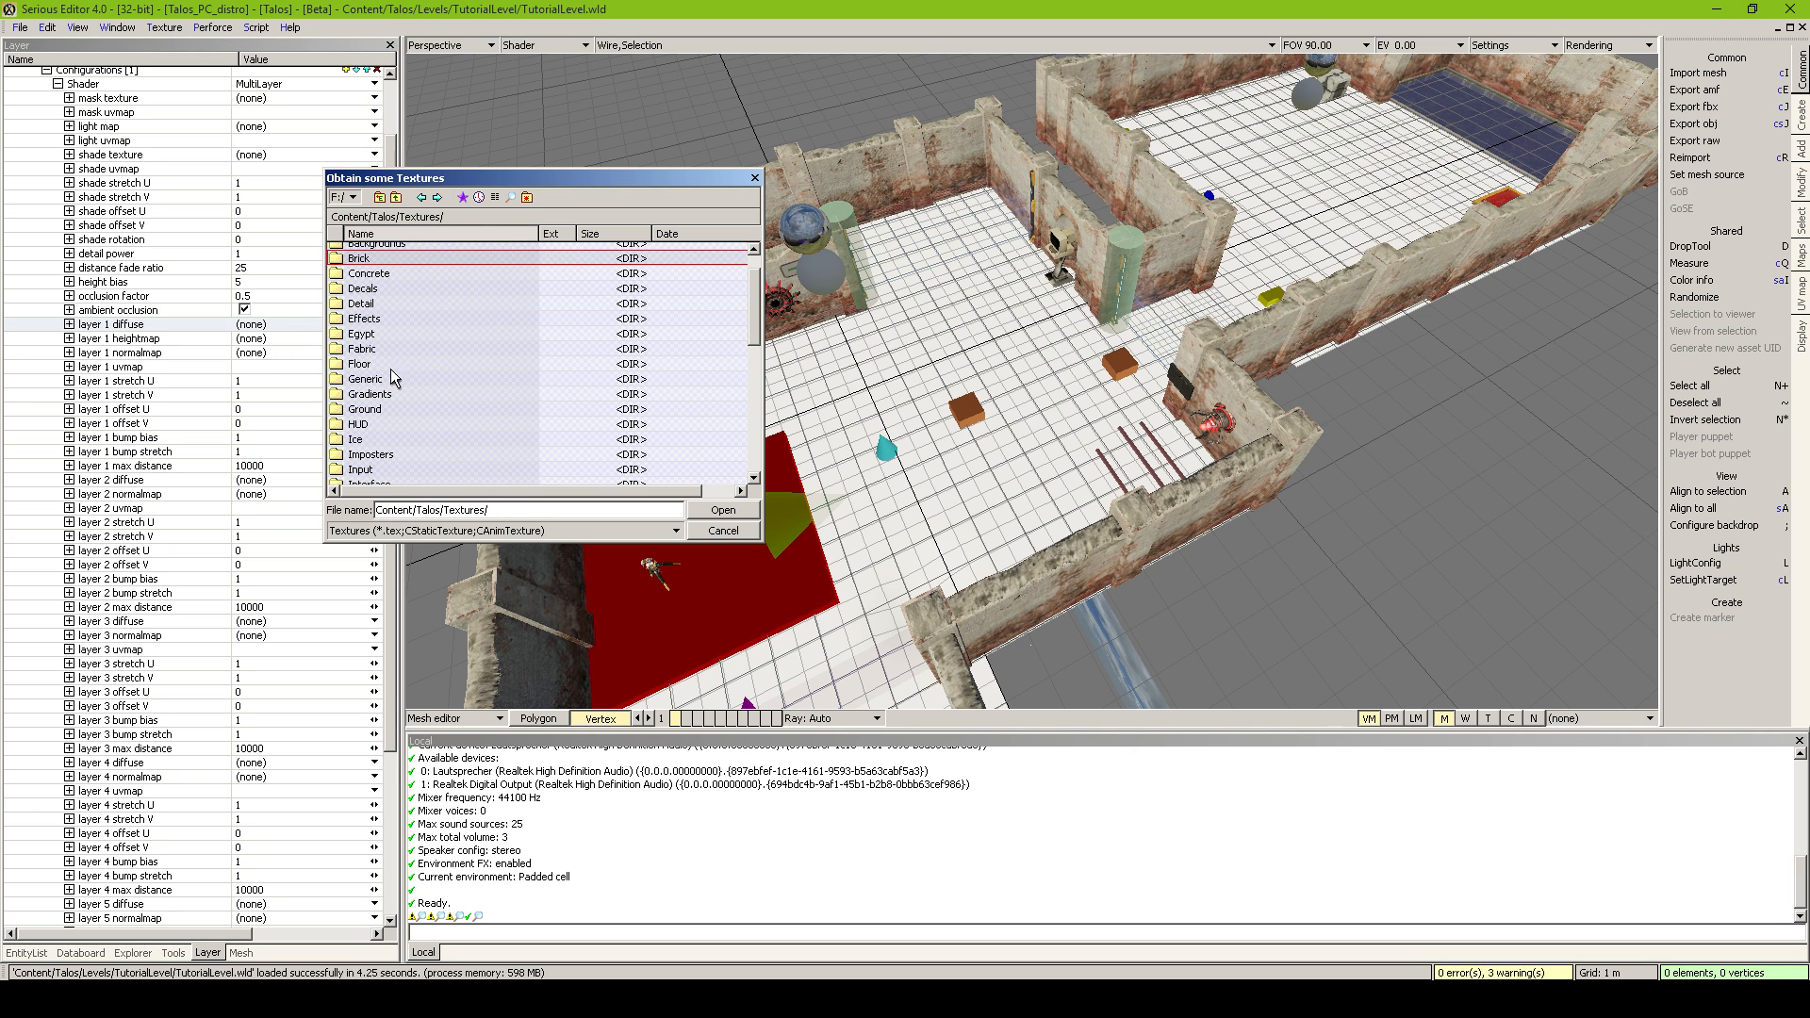
double_click(374, 411)
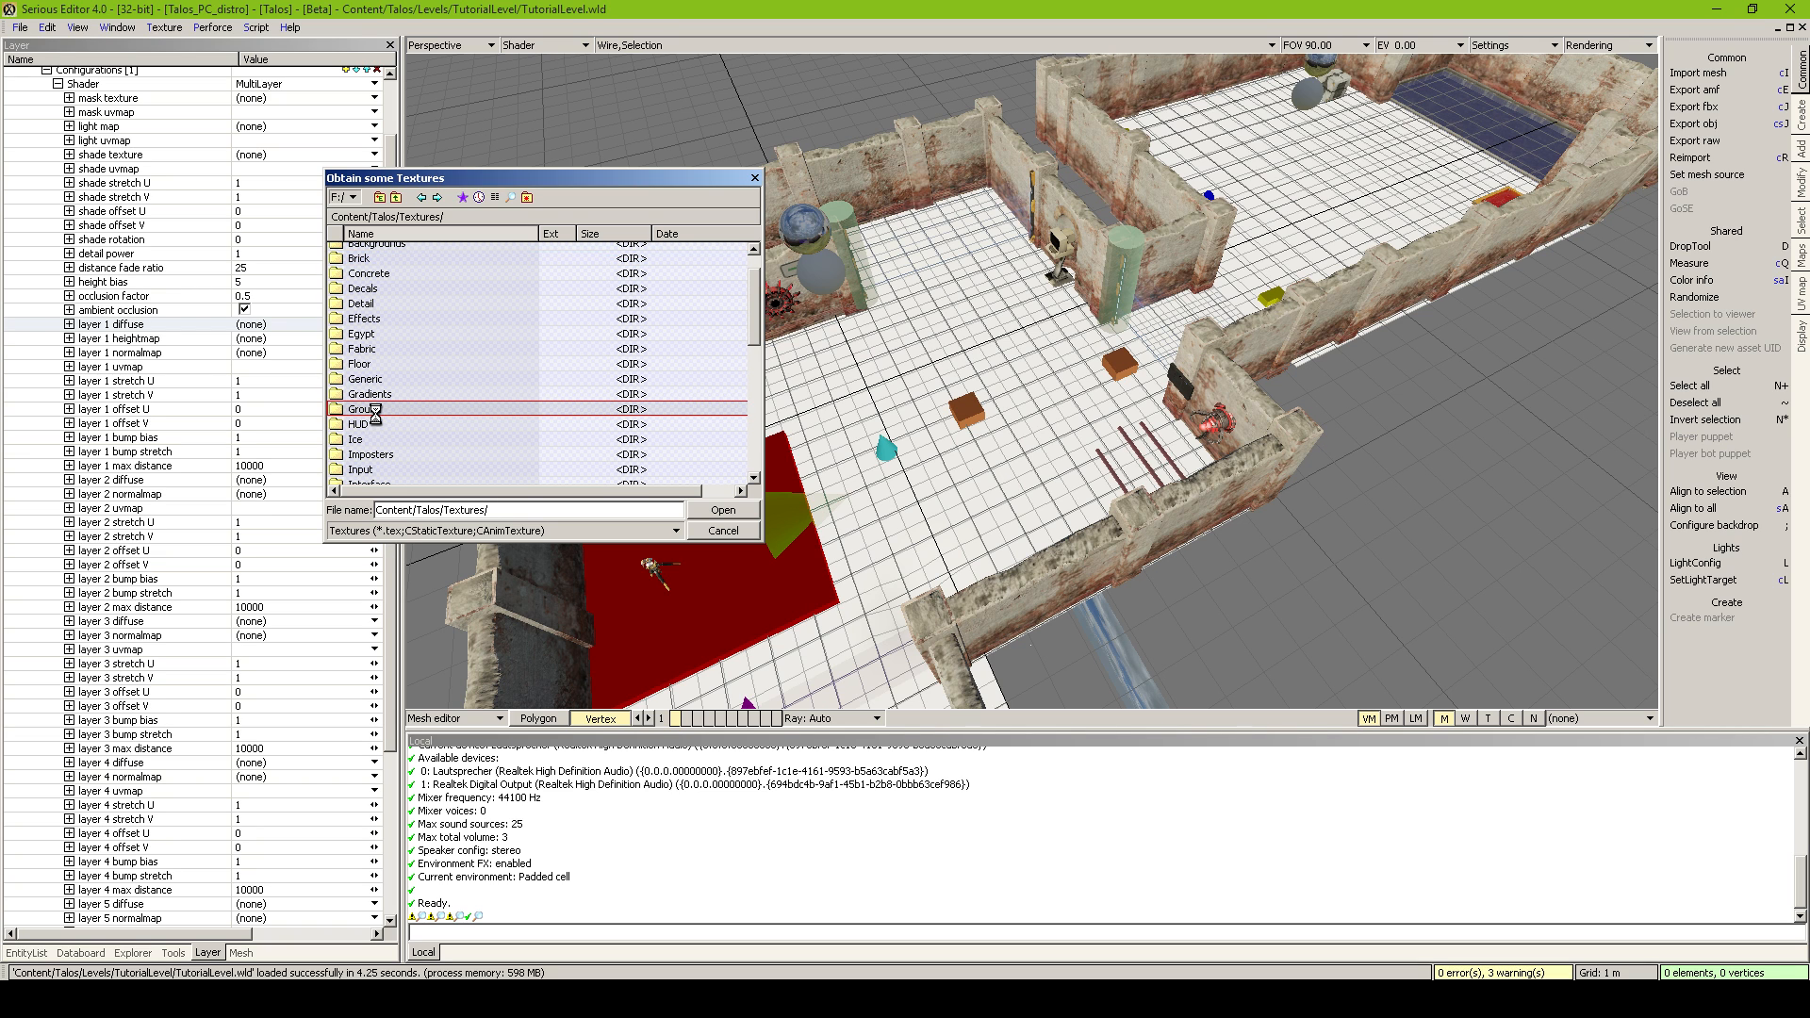
scroll(406, 418, down, 8)
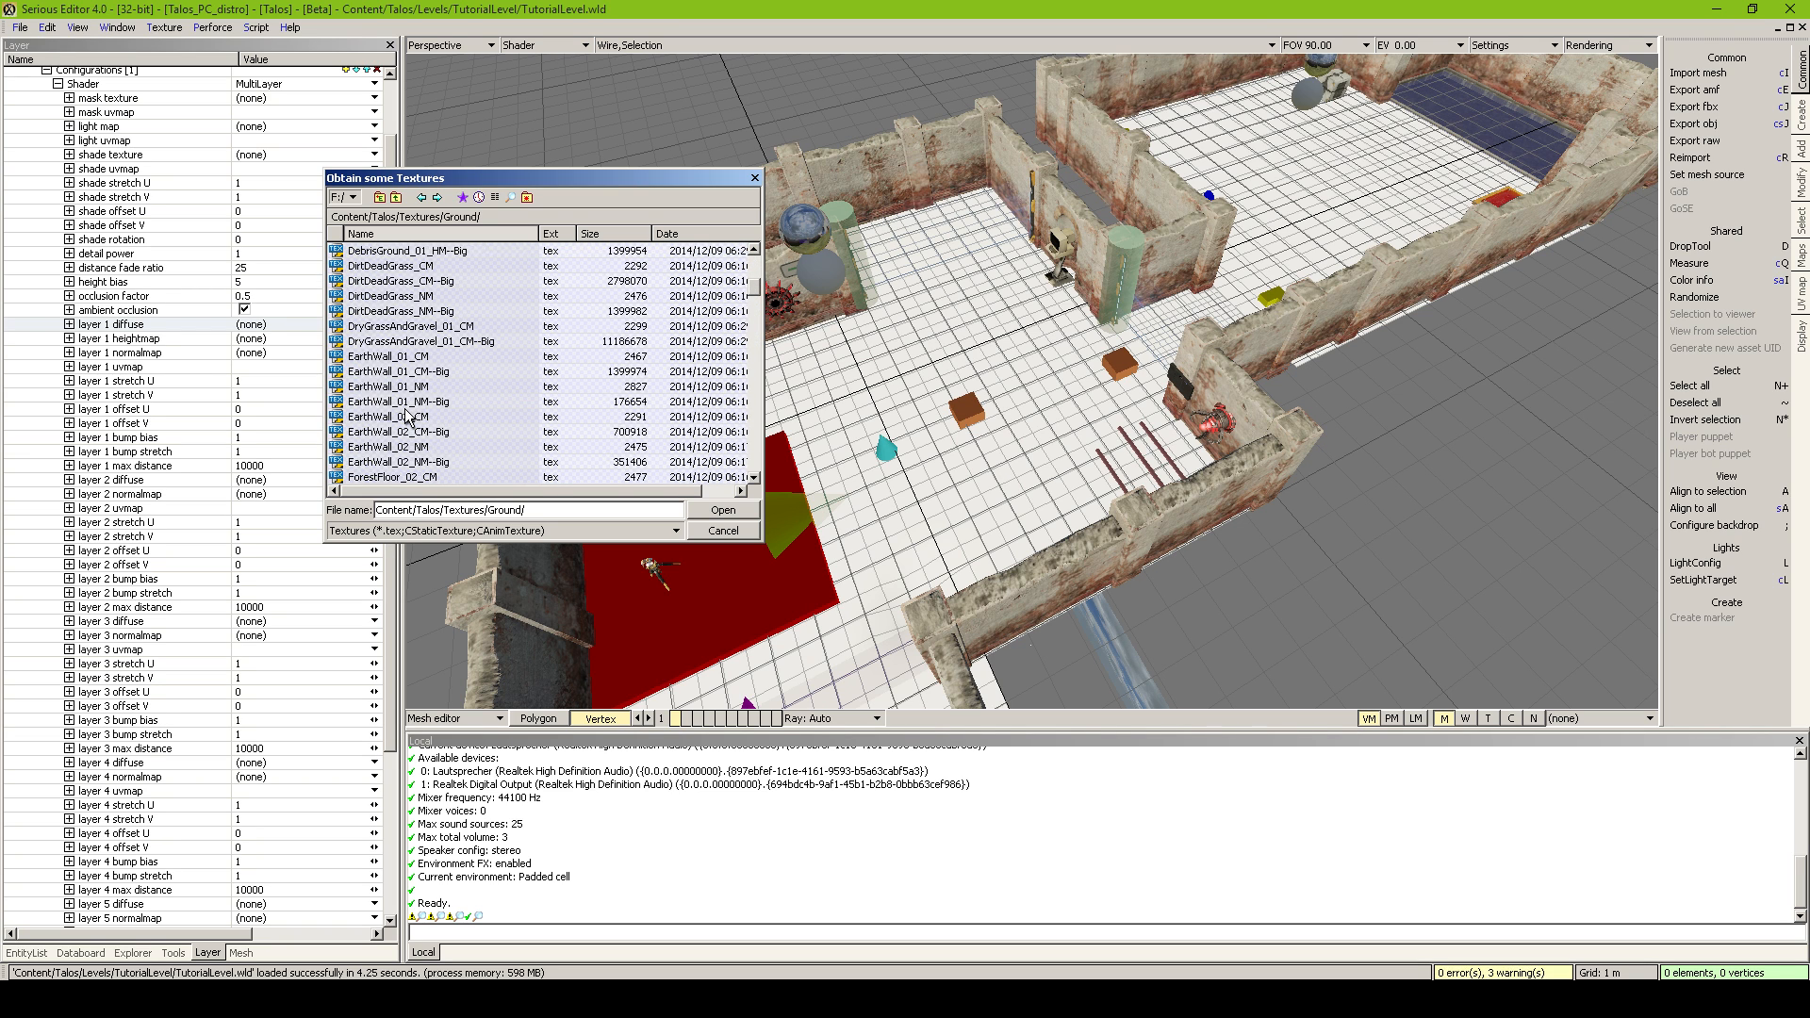
scroll(407, 418, down, 4)
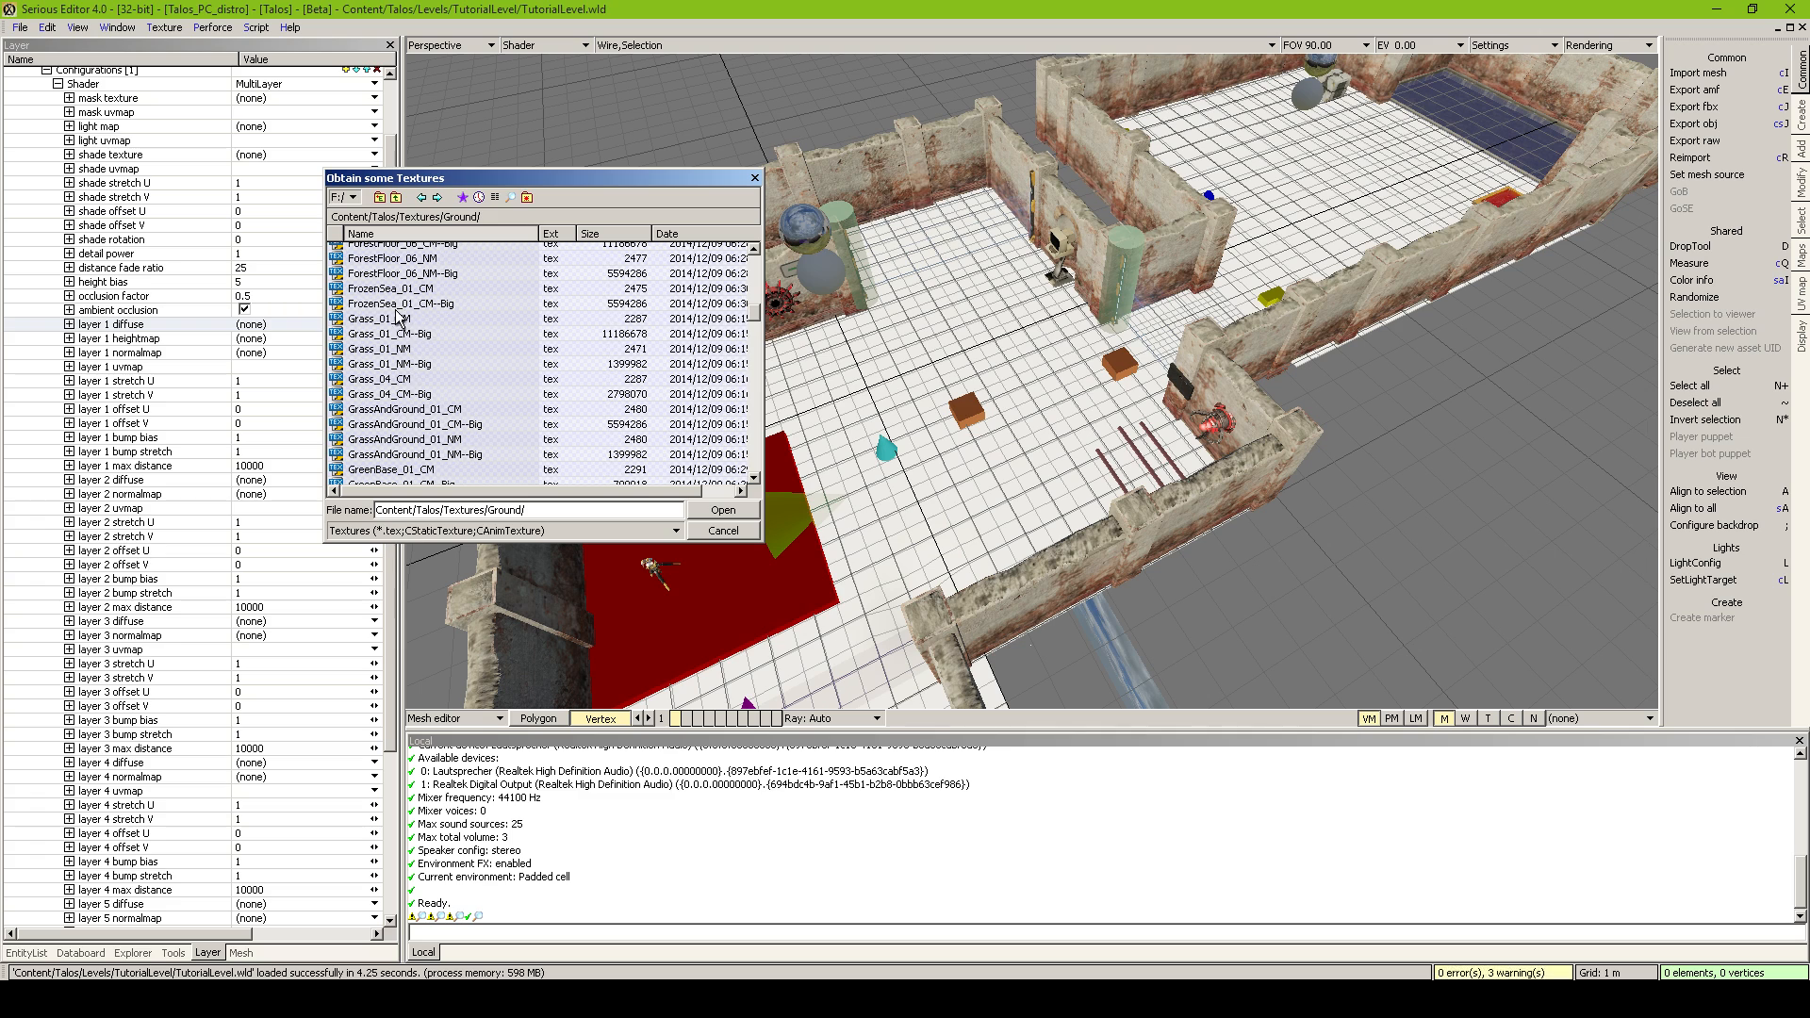
click(398, 319)
click(715, 509)
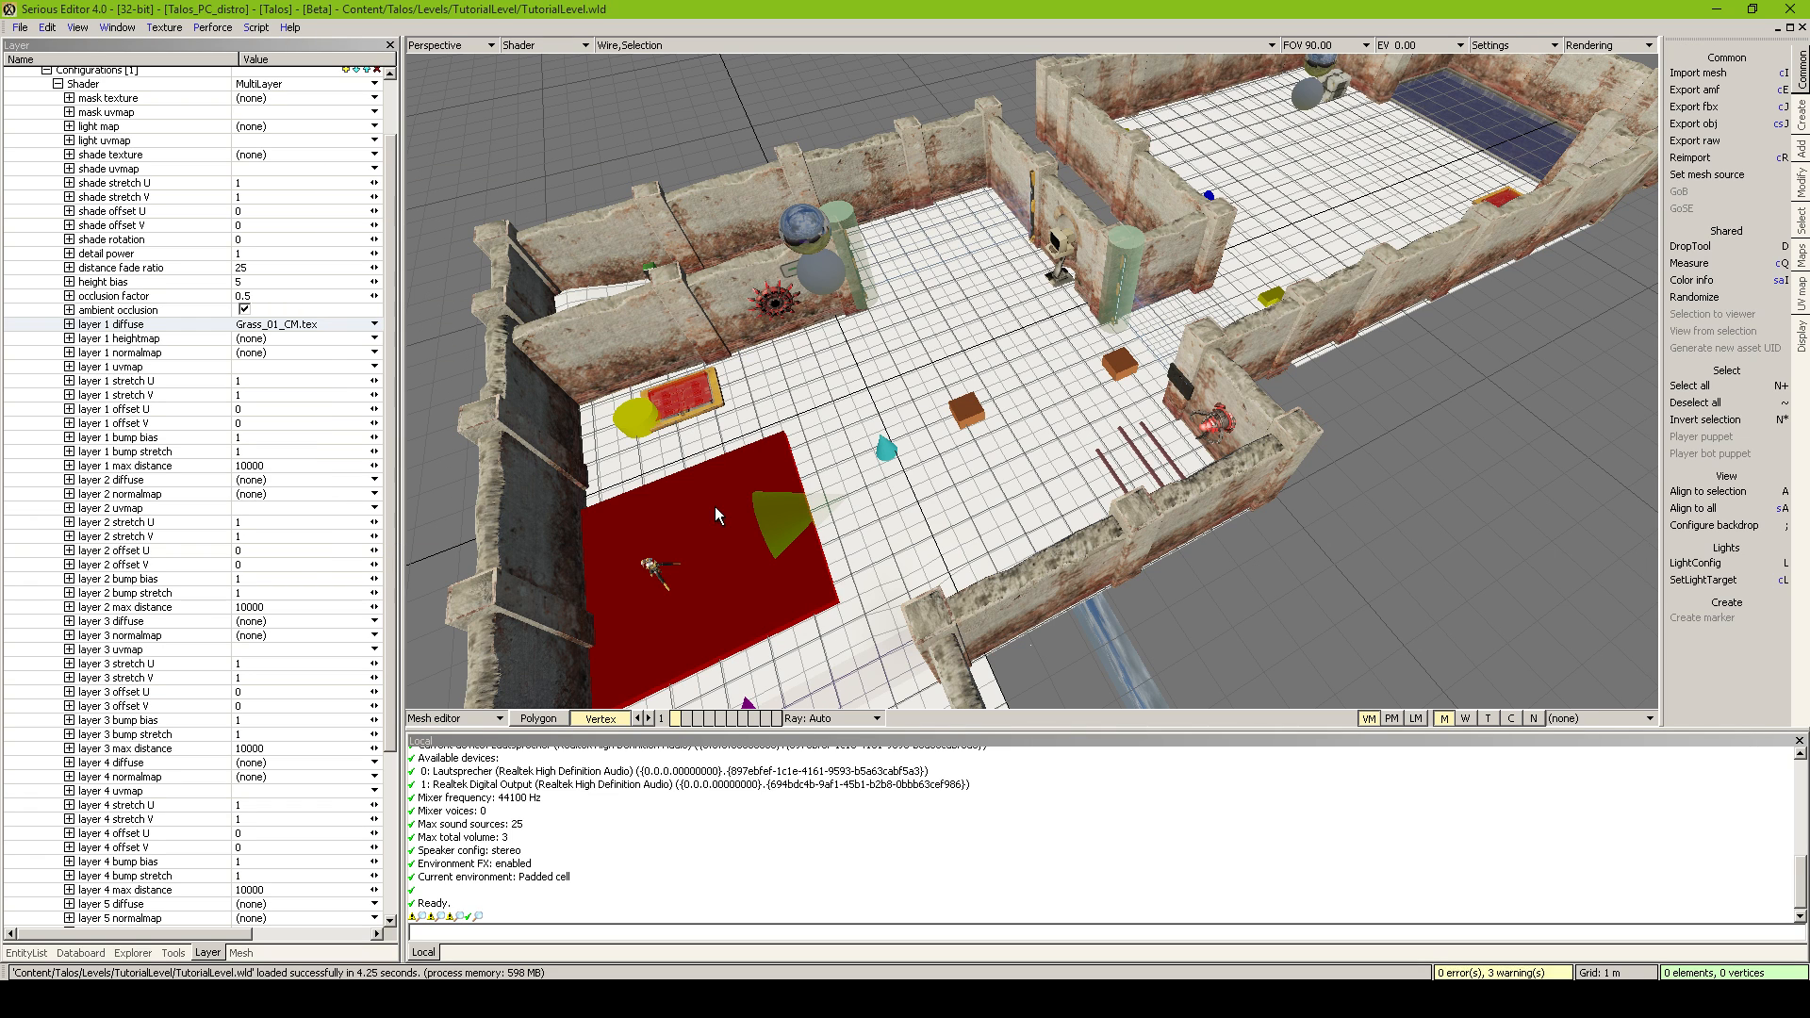
Set the layer 1 uvmap to Texture and check the grass on the ground
click(205, 366)
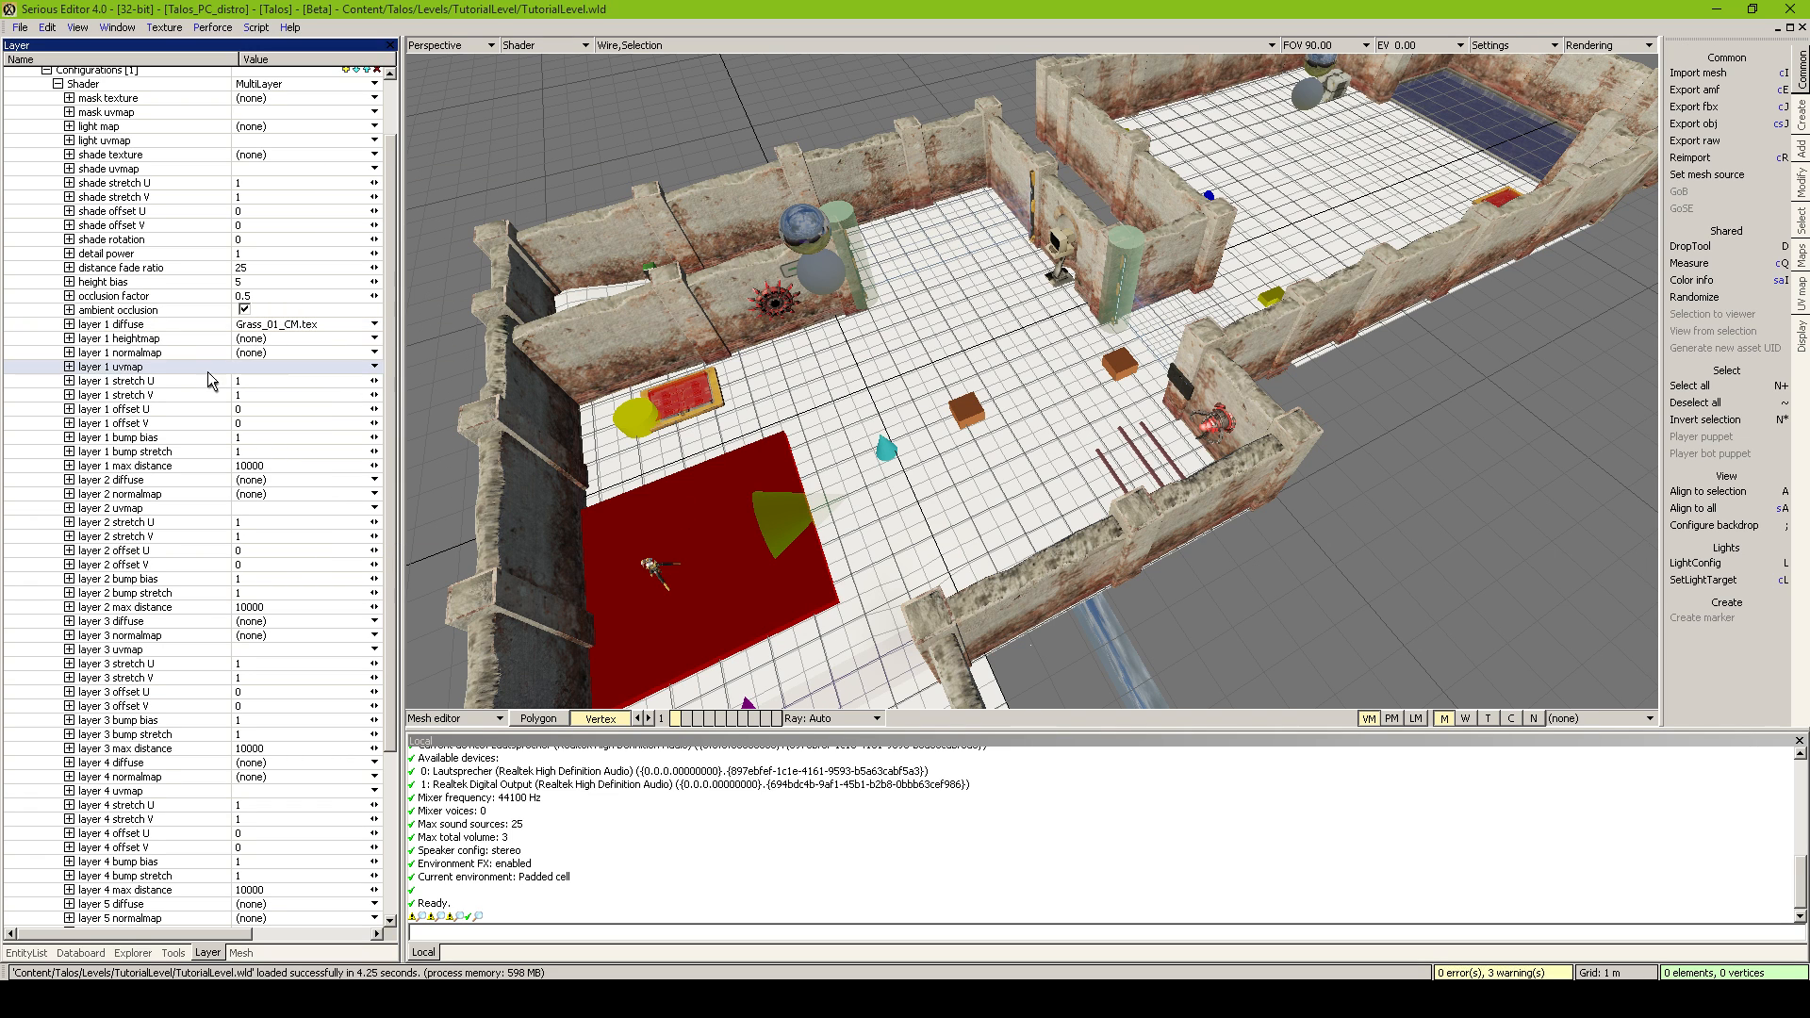
click(378, 368)
click(336, 404)
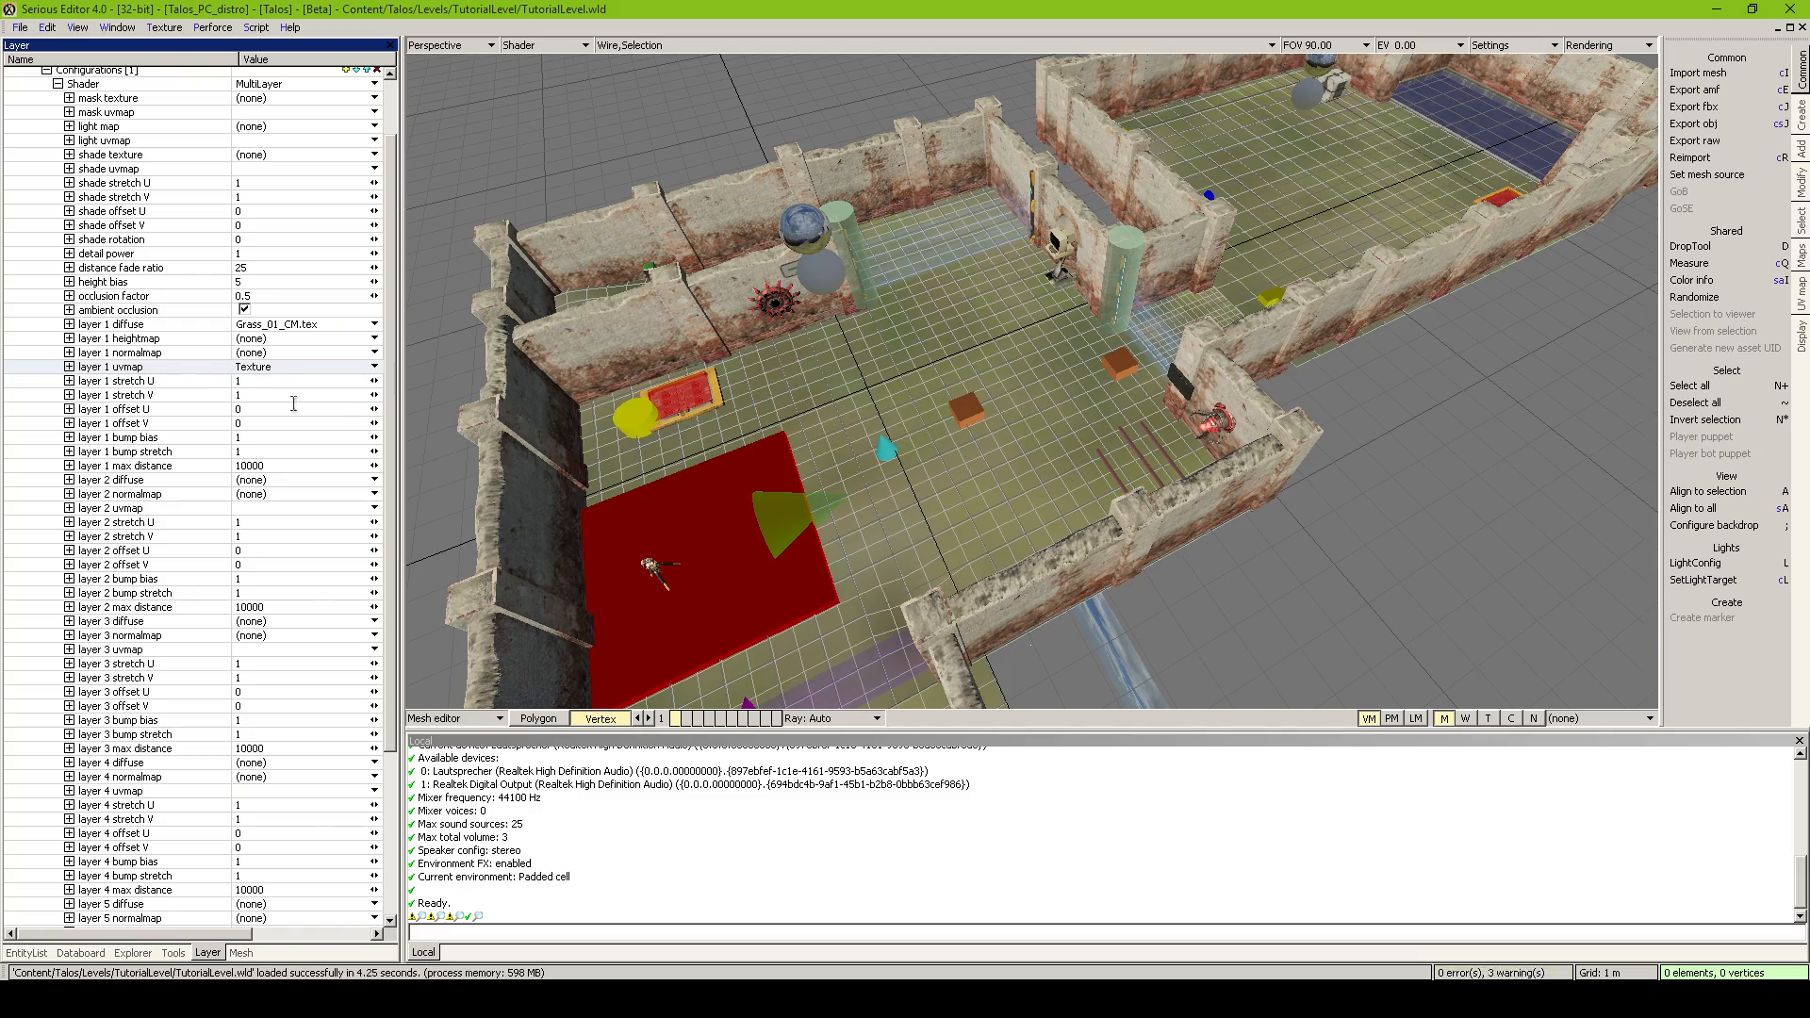
scroll(1036, 396, up, 10)
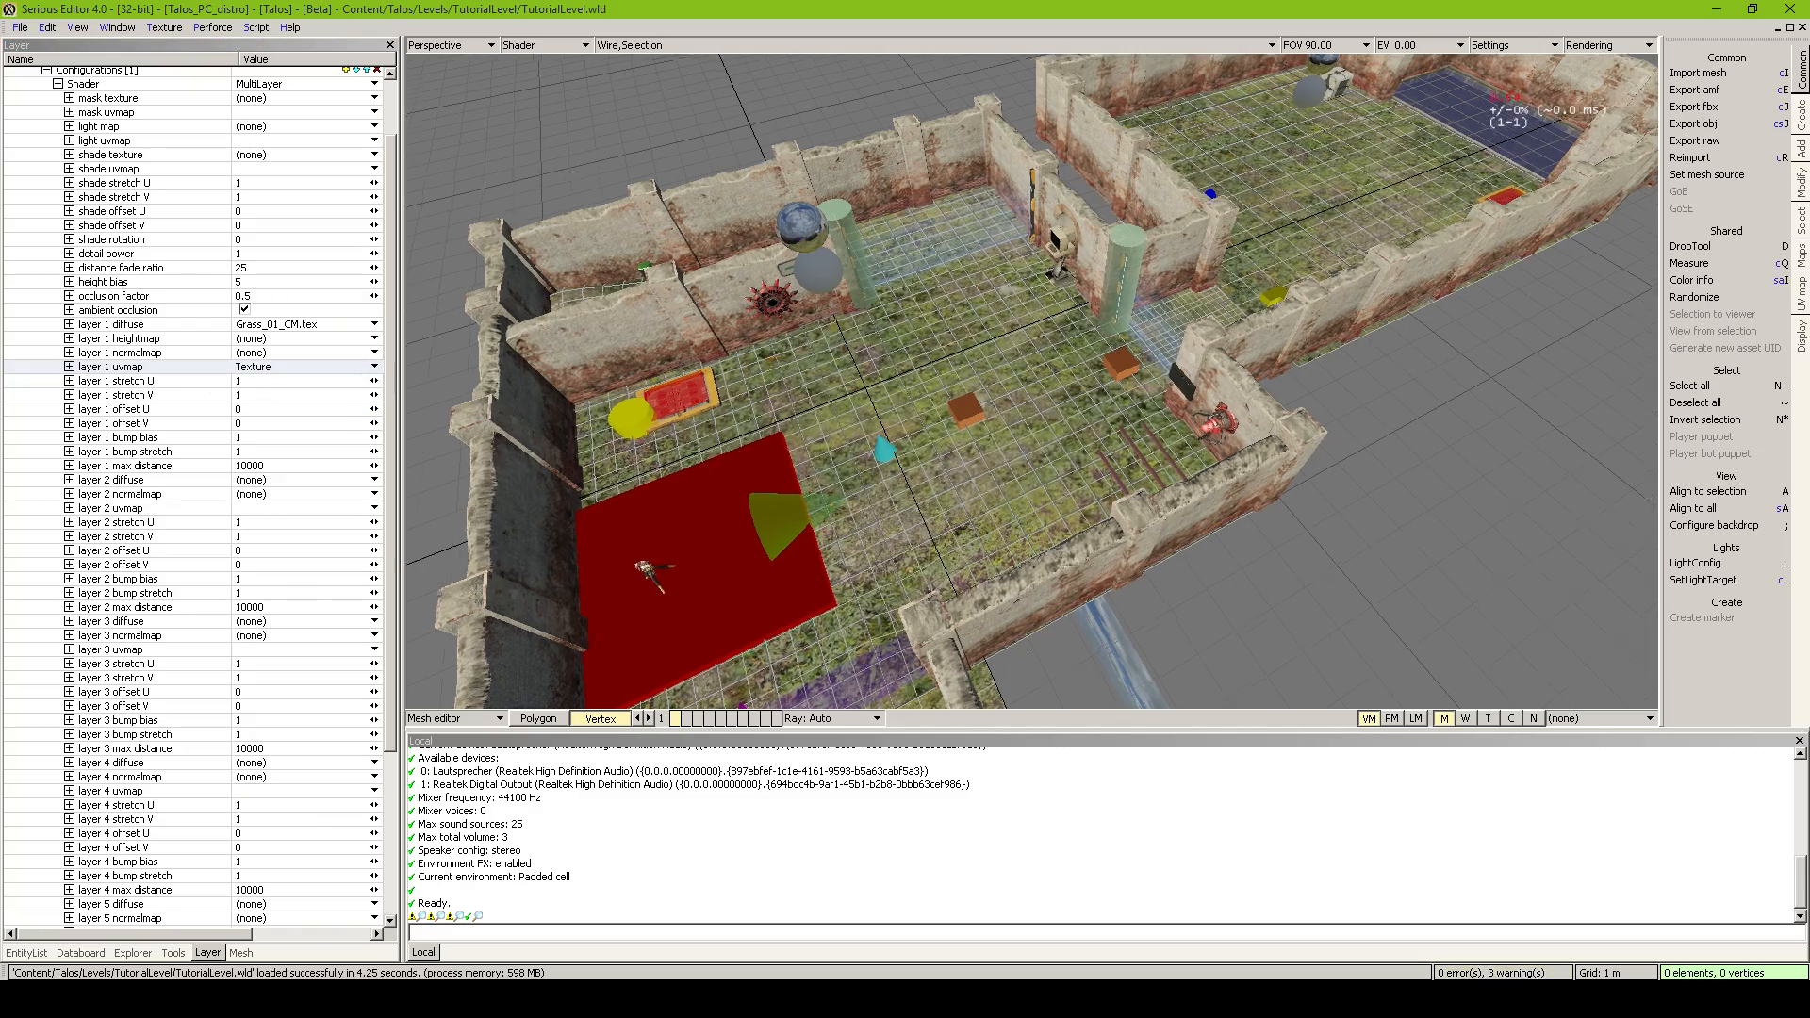
scroll(1037, 396, down, 10)
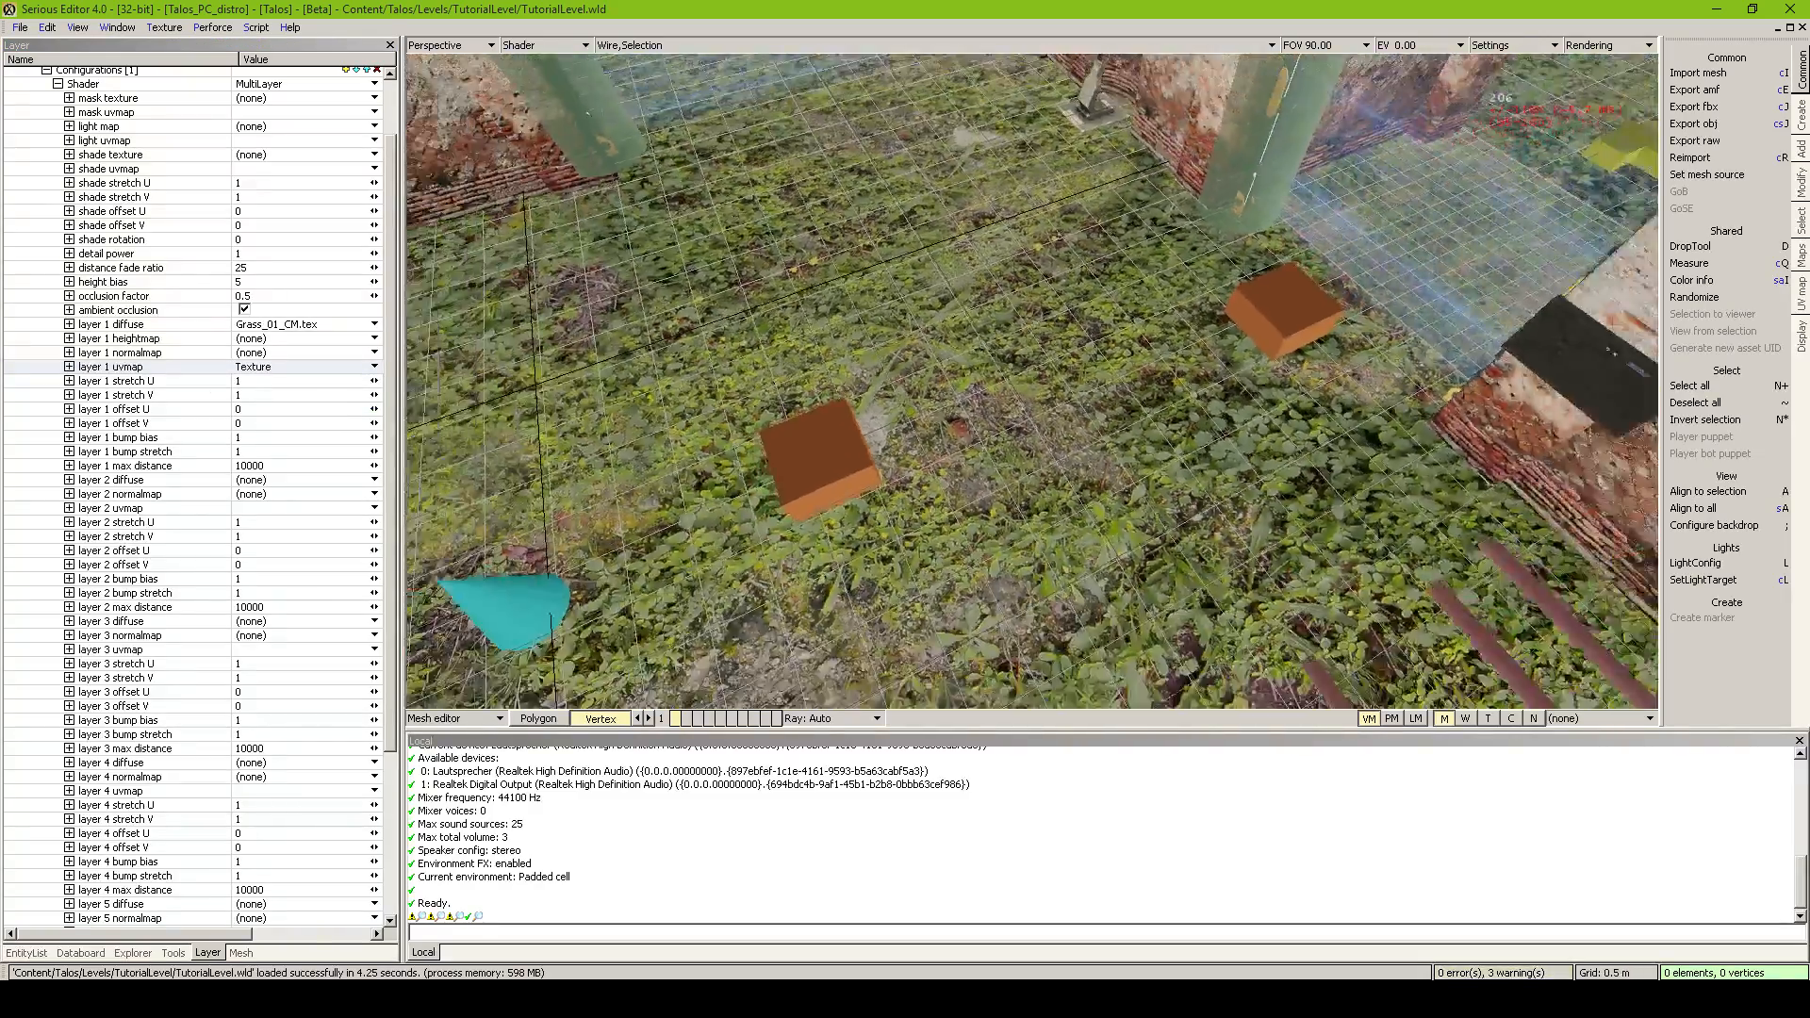
Try a value of 16 for both layer 1 stretch U and stretch V
click(314, 380)
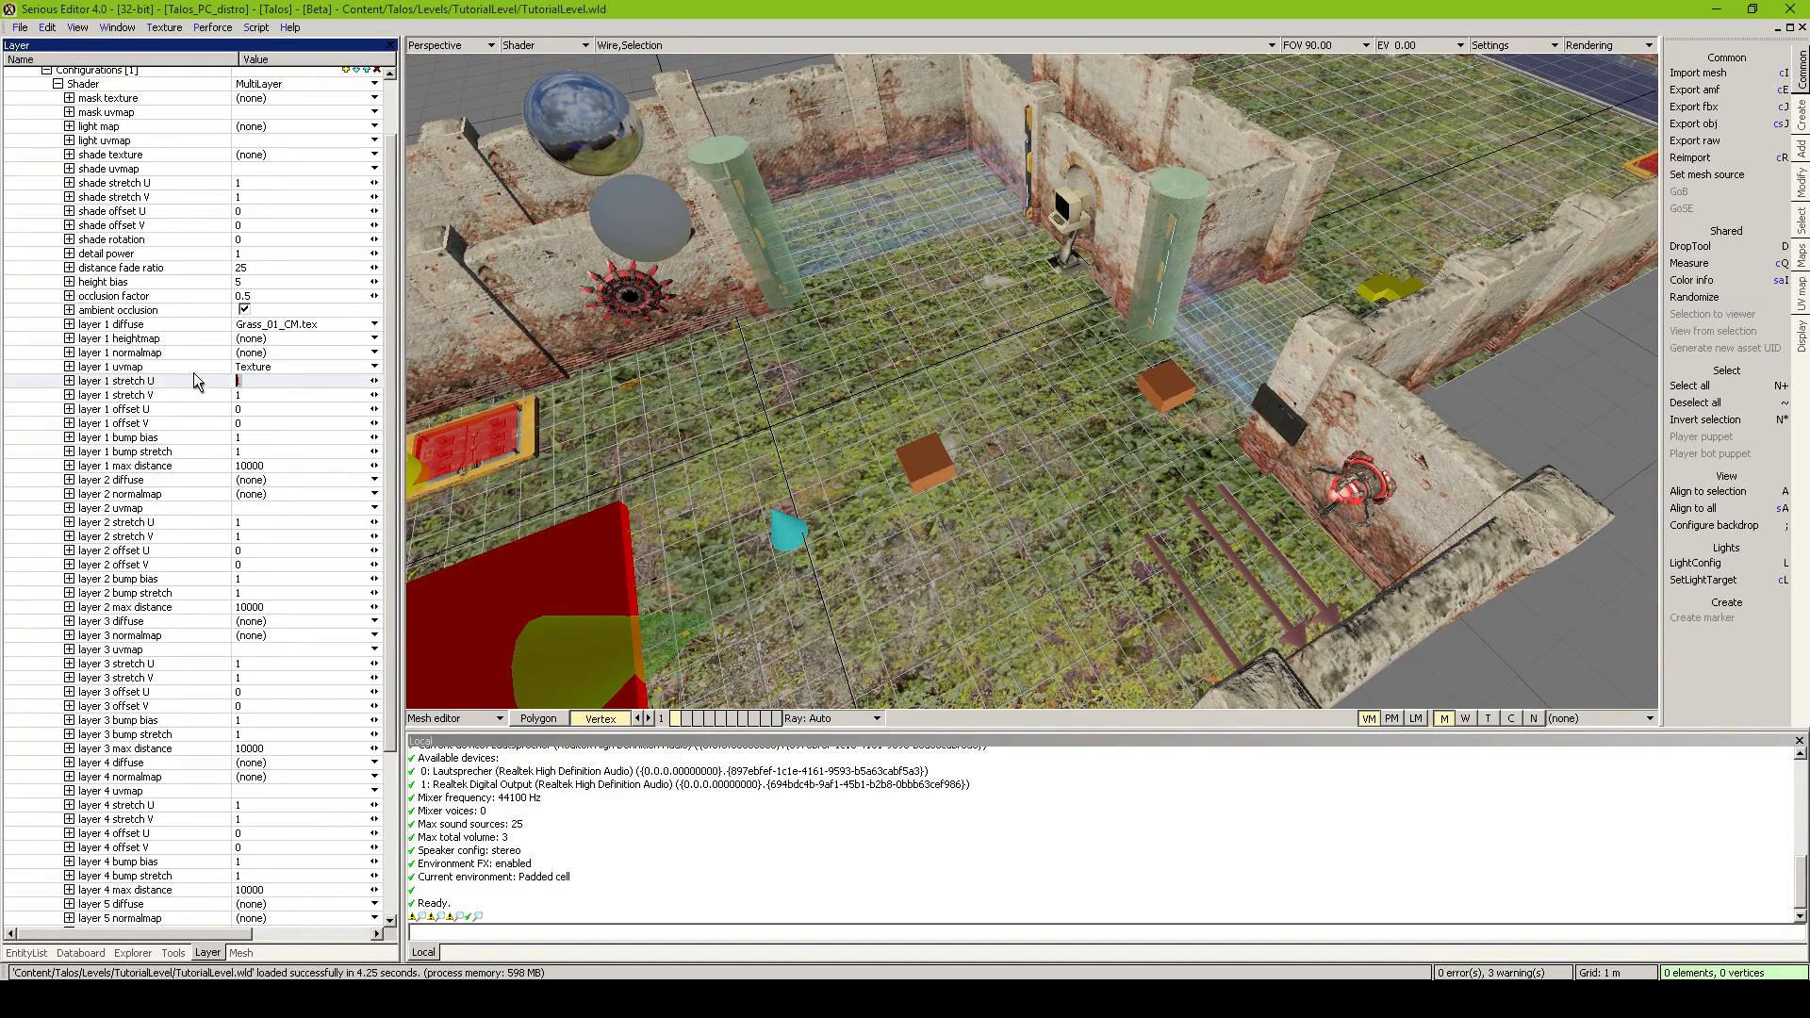
text(16)
key(Tab)
text(16)
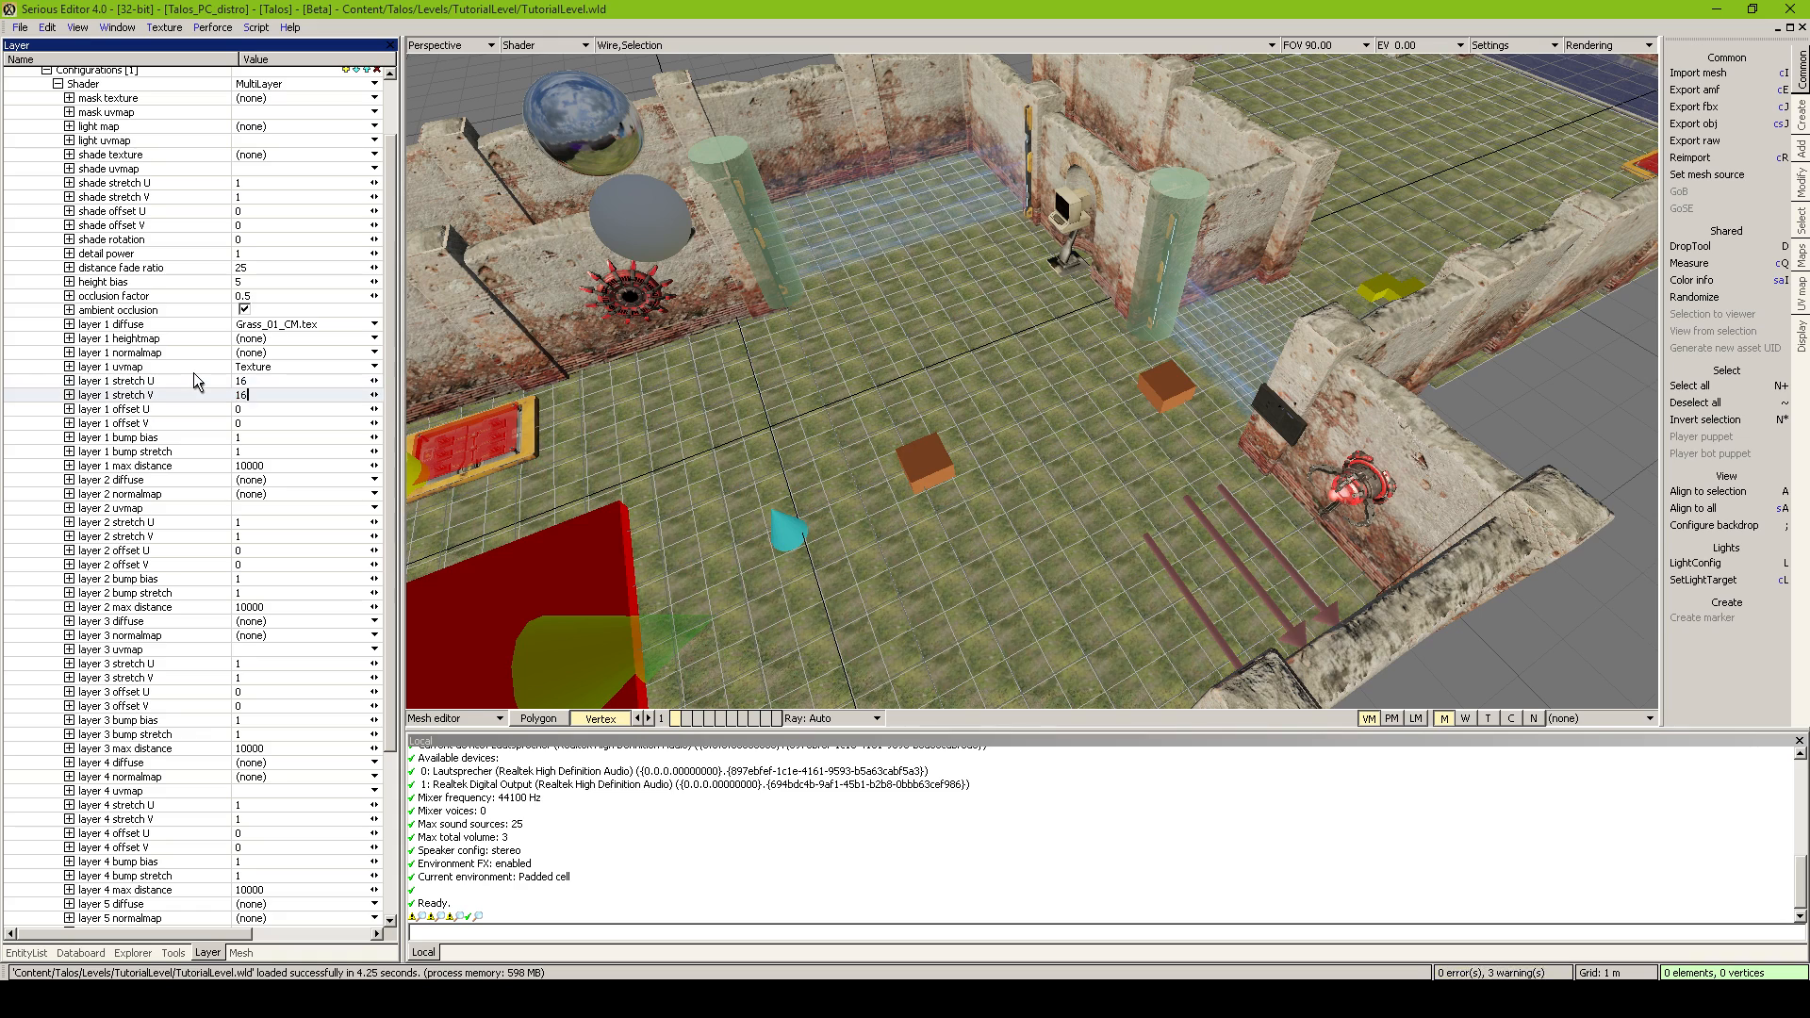
Try a value of 2 for both layer 1 stretch U and stretch V
click(178, 380)
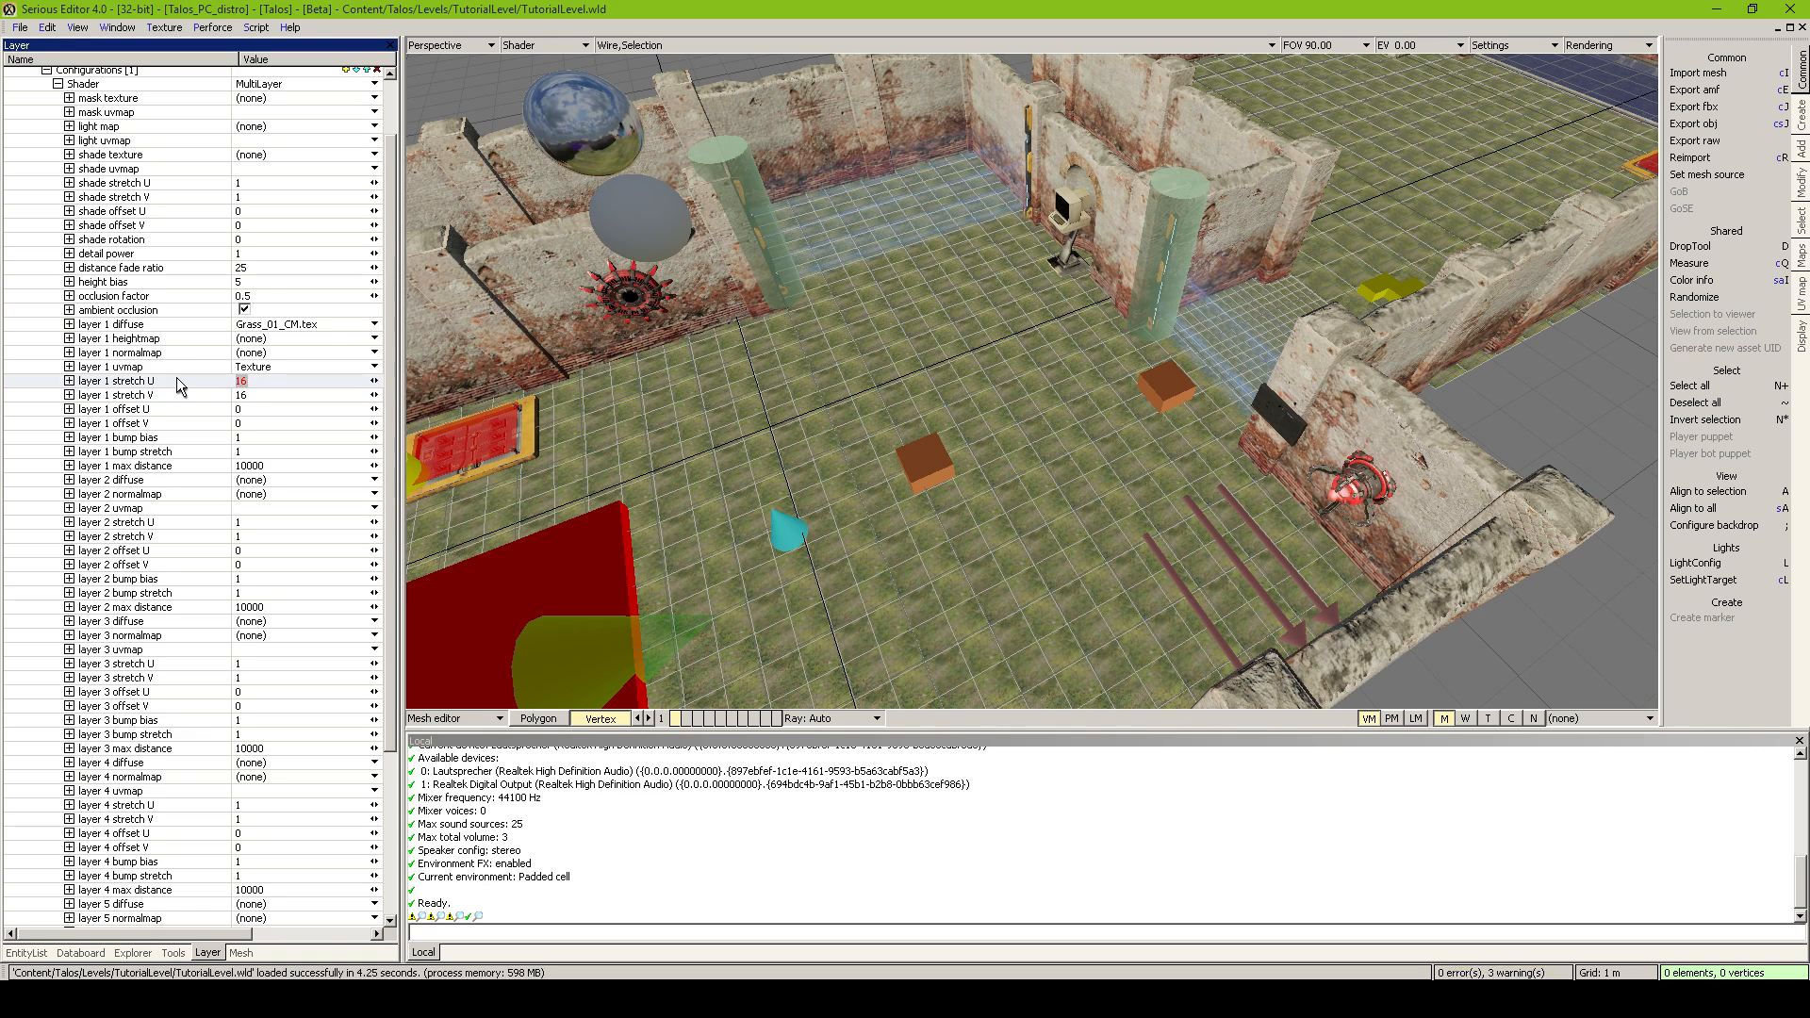
text(2)
key(Tab)
text(2)
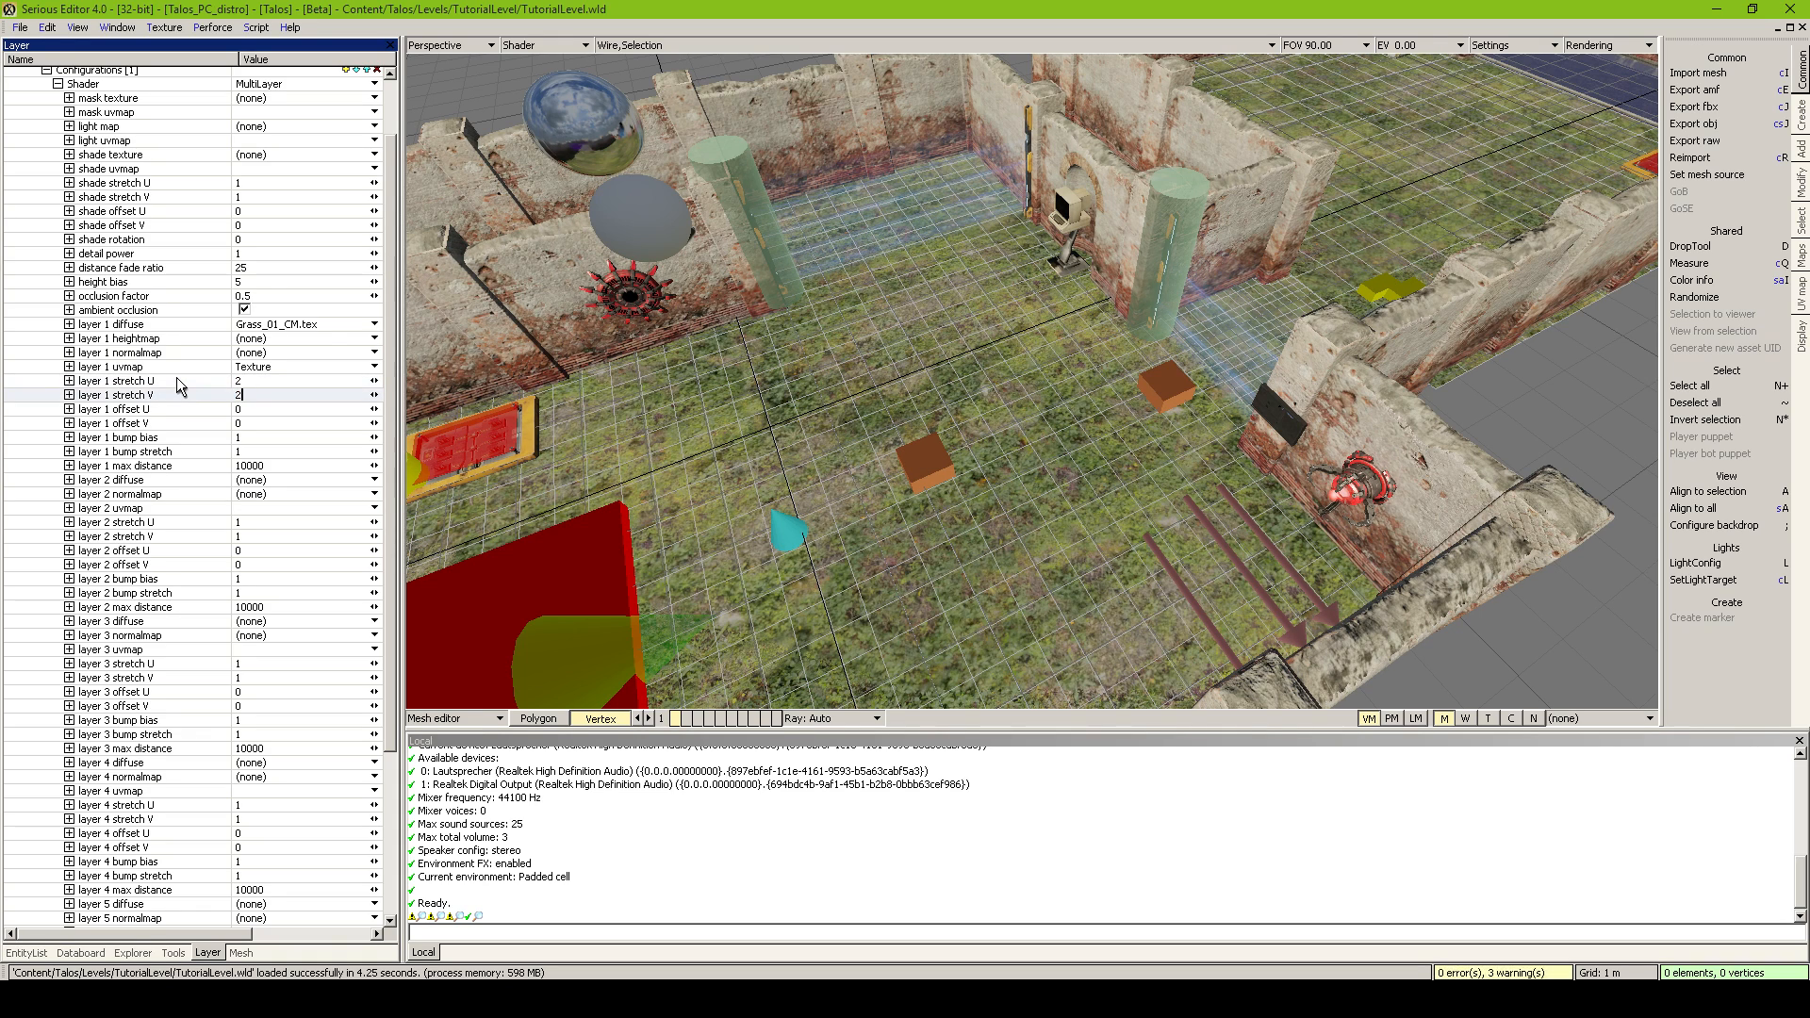
Set layer 1 stretch U and stretch V to 2.5 and check the grass tiling across the level
middle_drag(791, 439, 266, 393)
scroll(460, 300, up, 4)
click(266, 394)
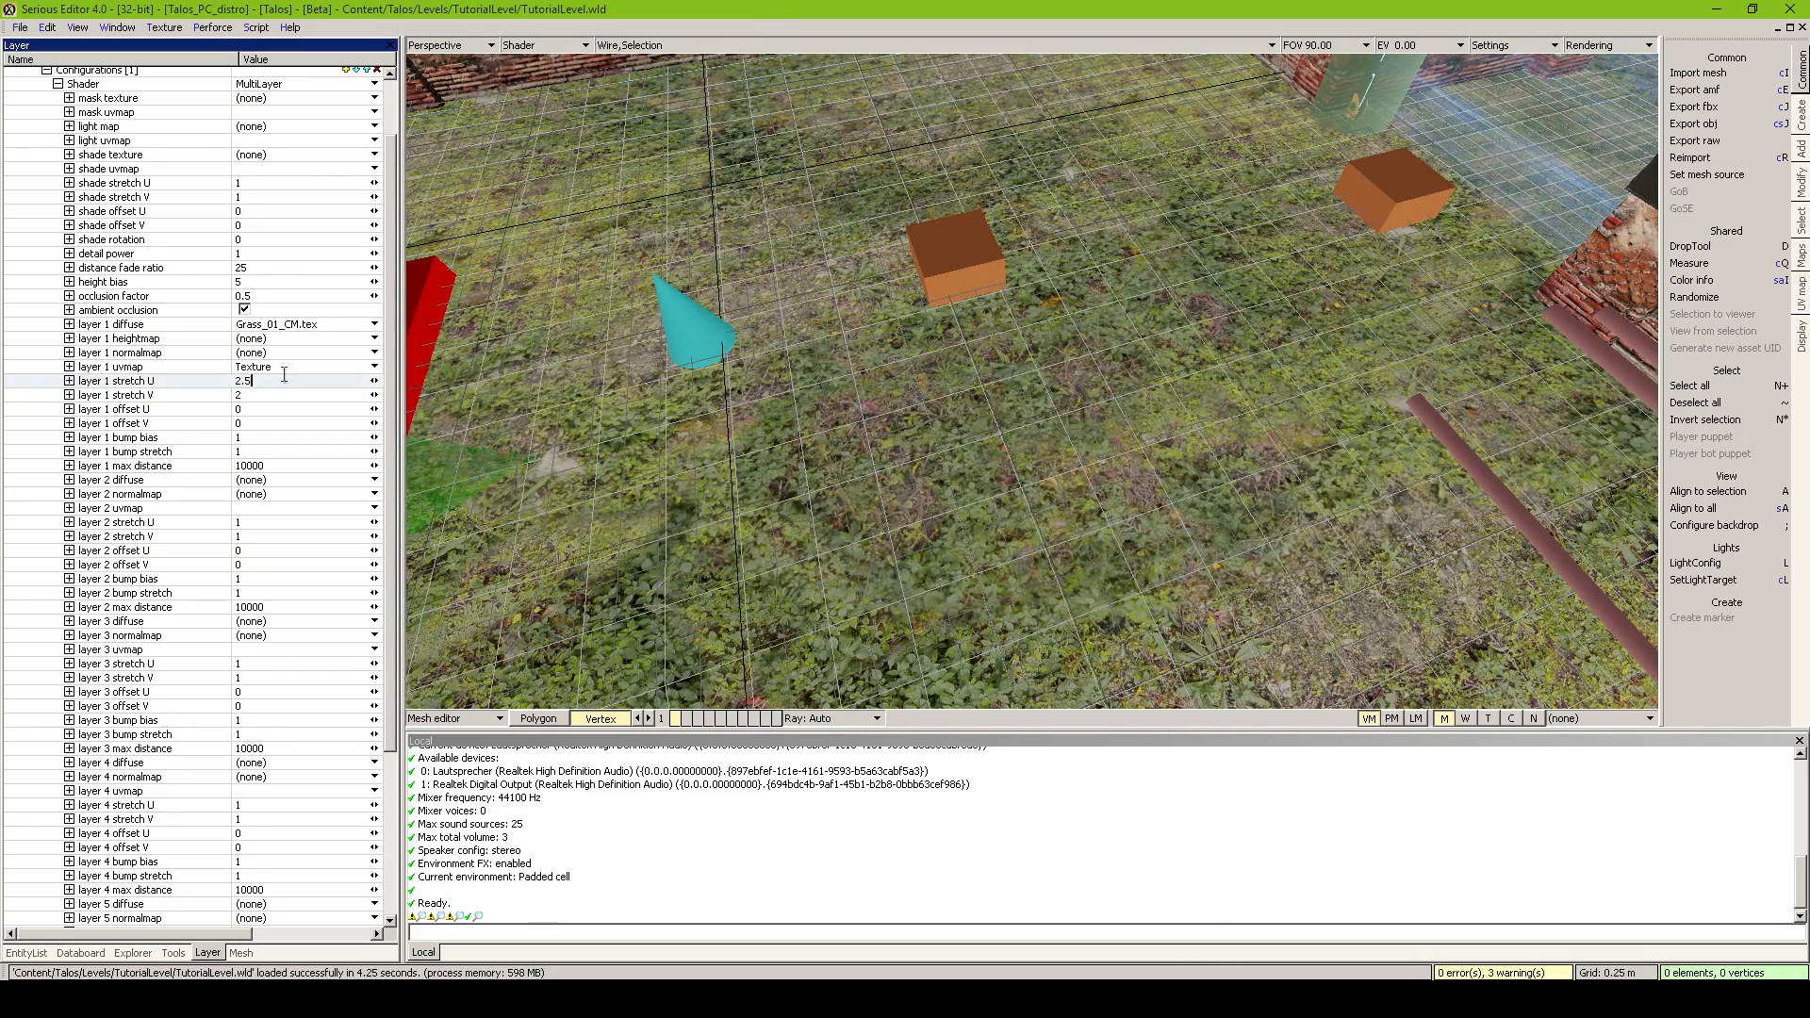
key(Tab)
key(Return)
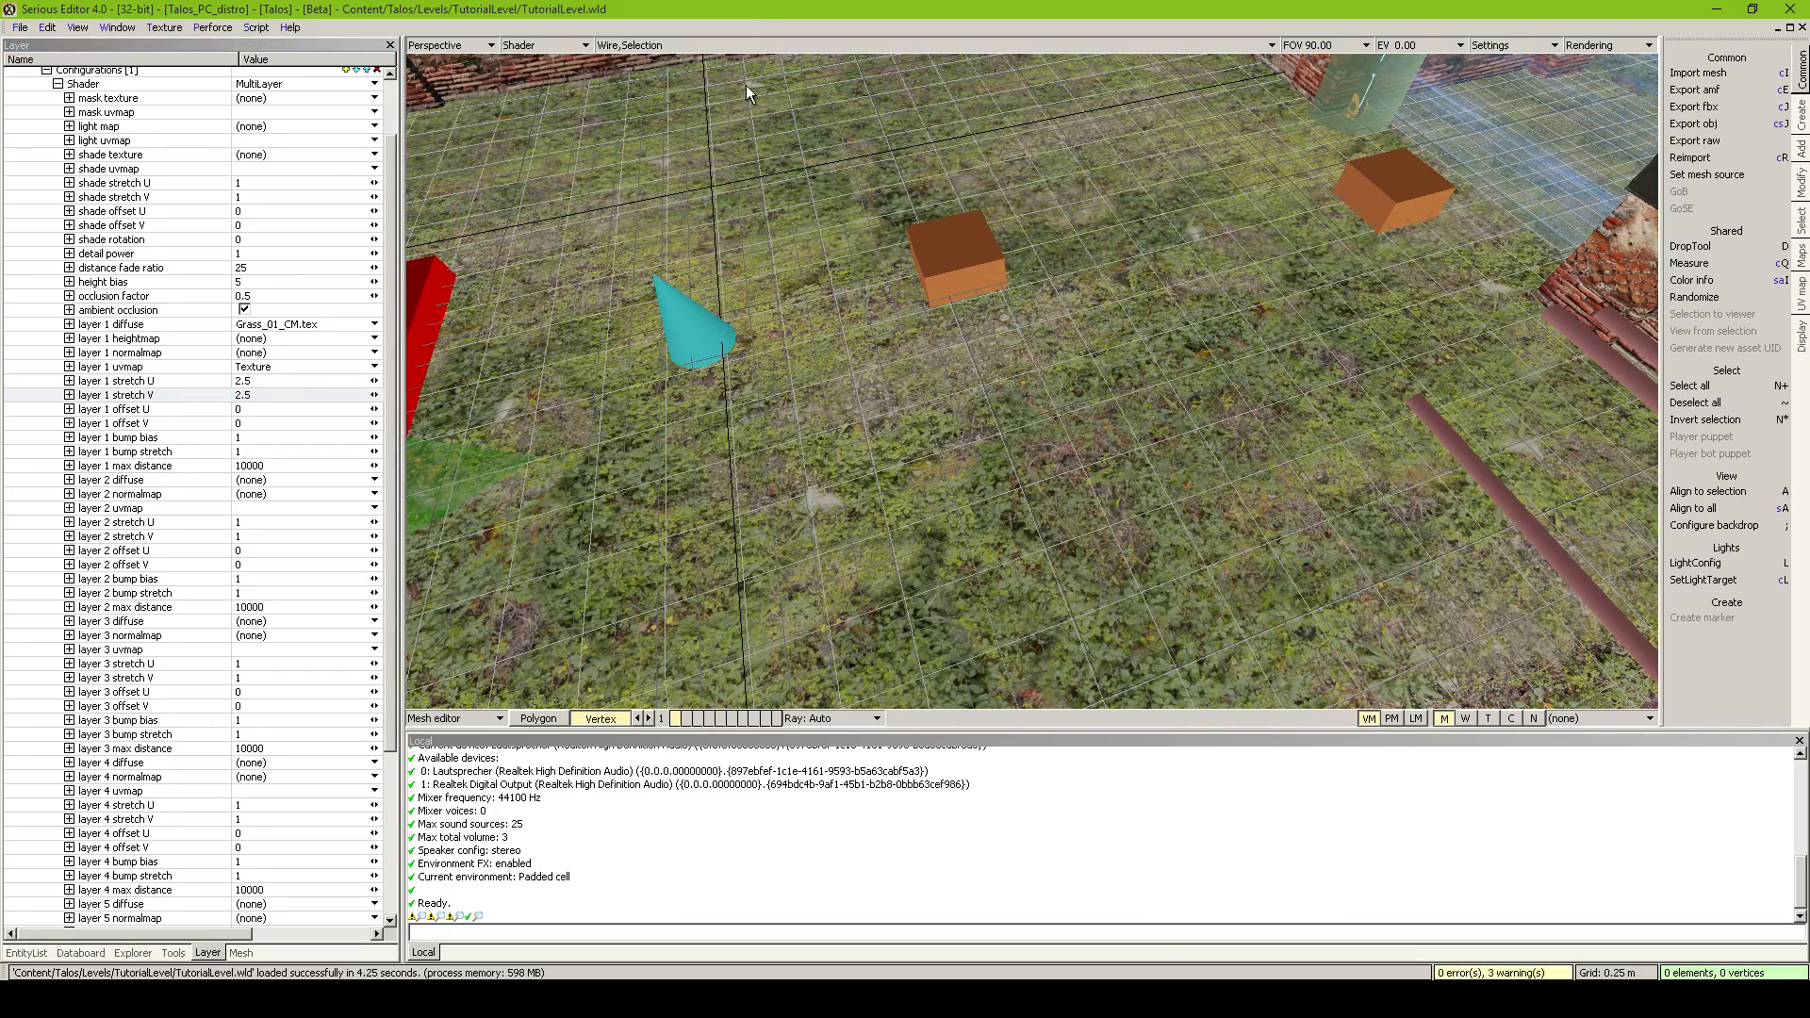
middle_drag(745, 85, 679, 226)
scroll(1031, 380, down, 10)
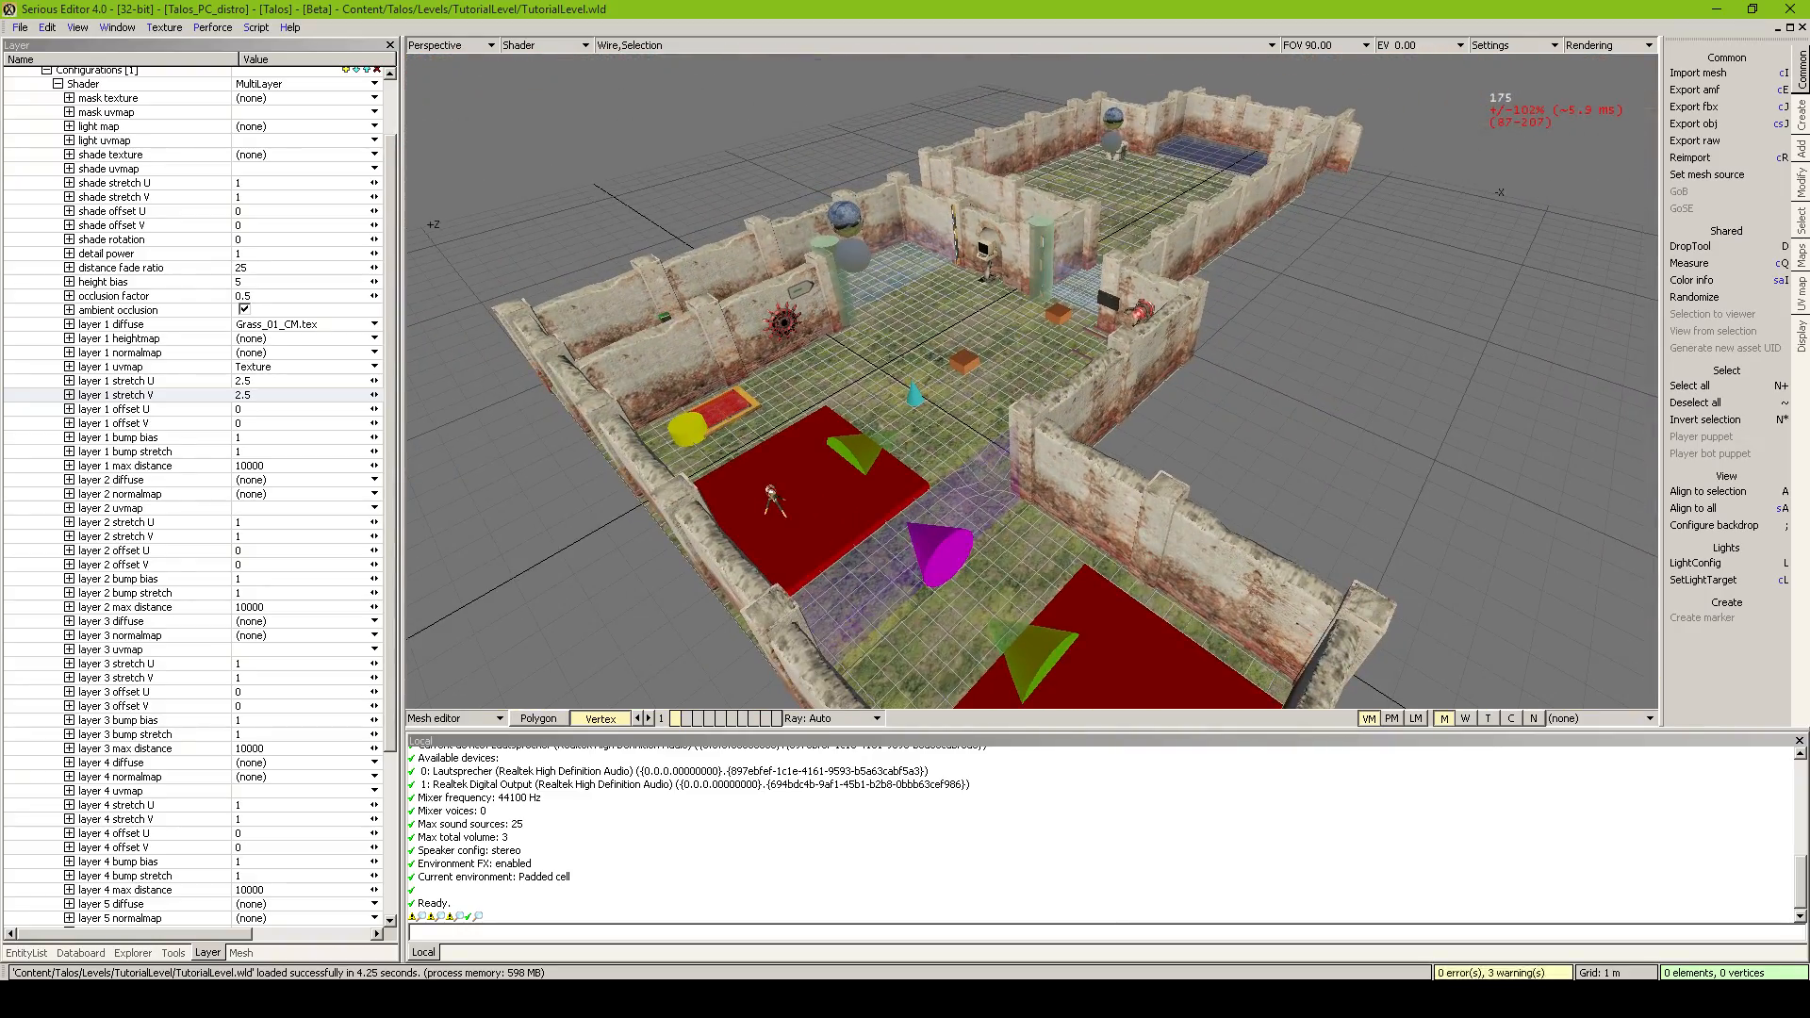
scroll(843, 415, up, 10)
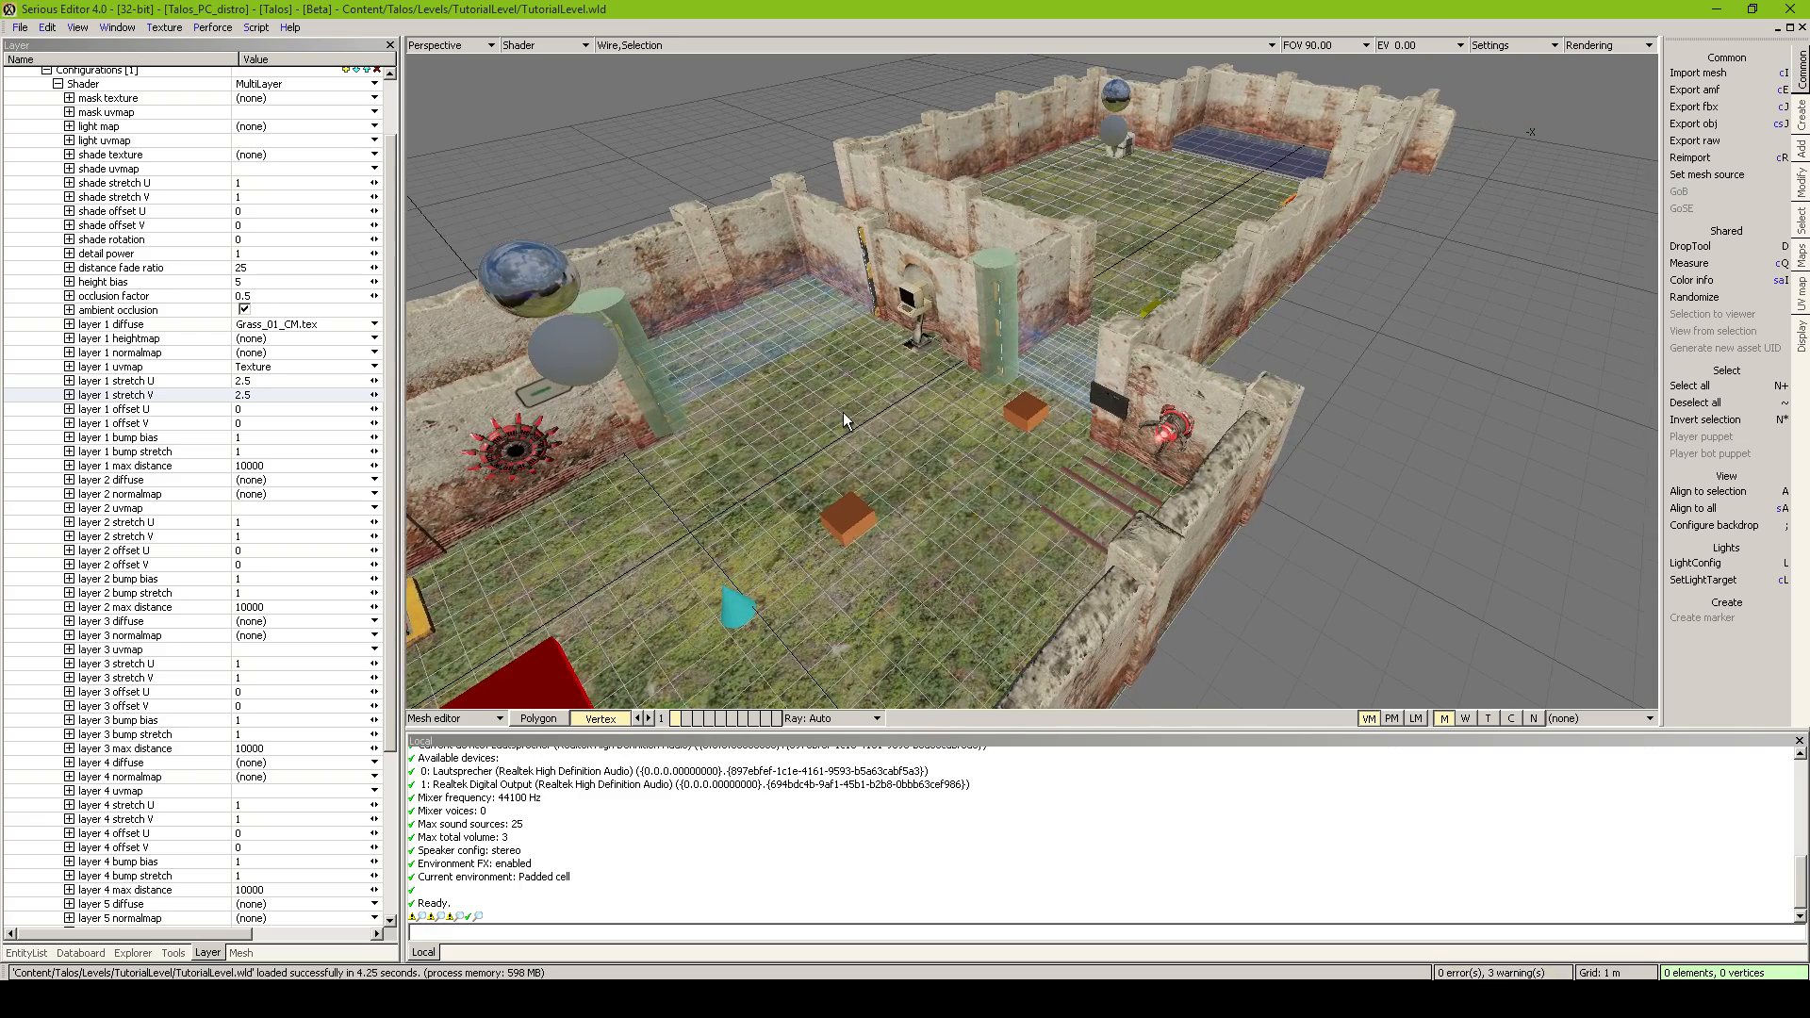
Assign Grass_01_NM.tex from the Ground textures folder as the layer 1 normalmap
click(189, 353)
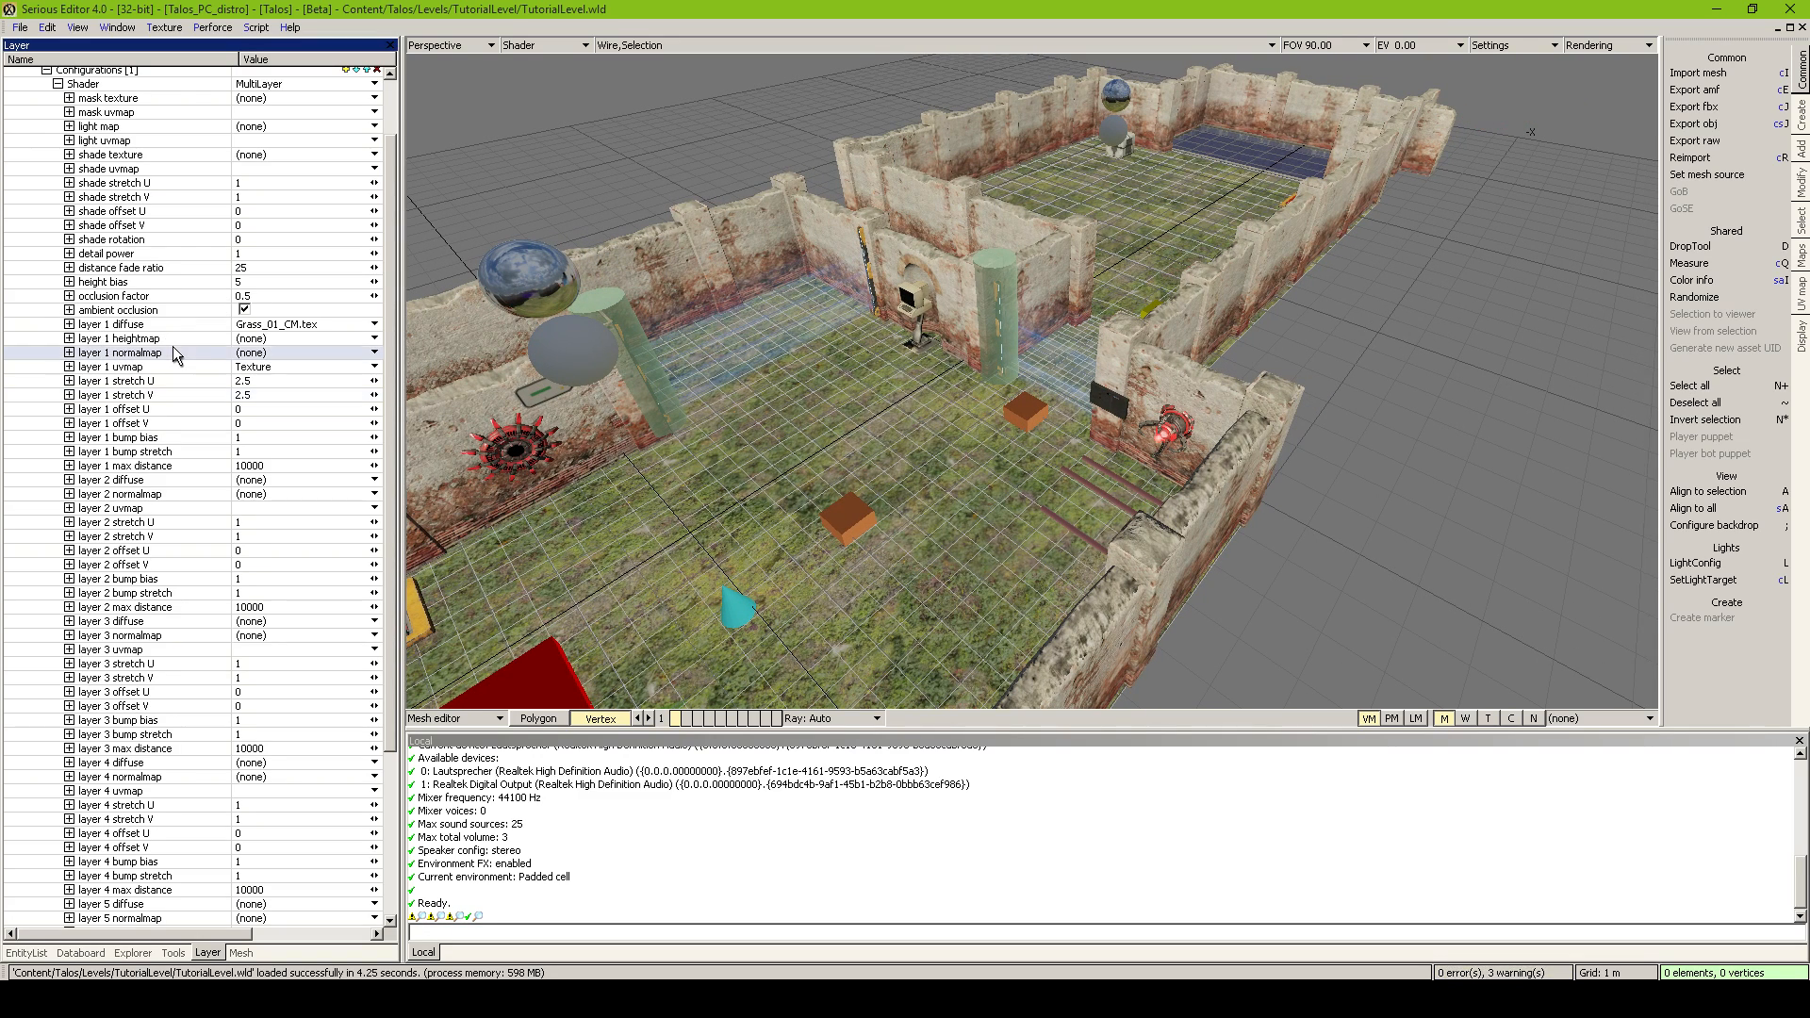
click(253, 355)
click(253, 382)
scroll(492, 399, down, 1)
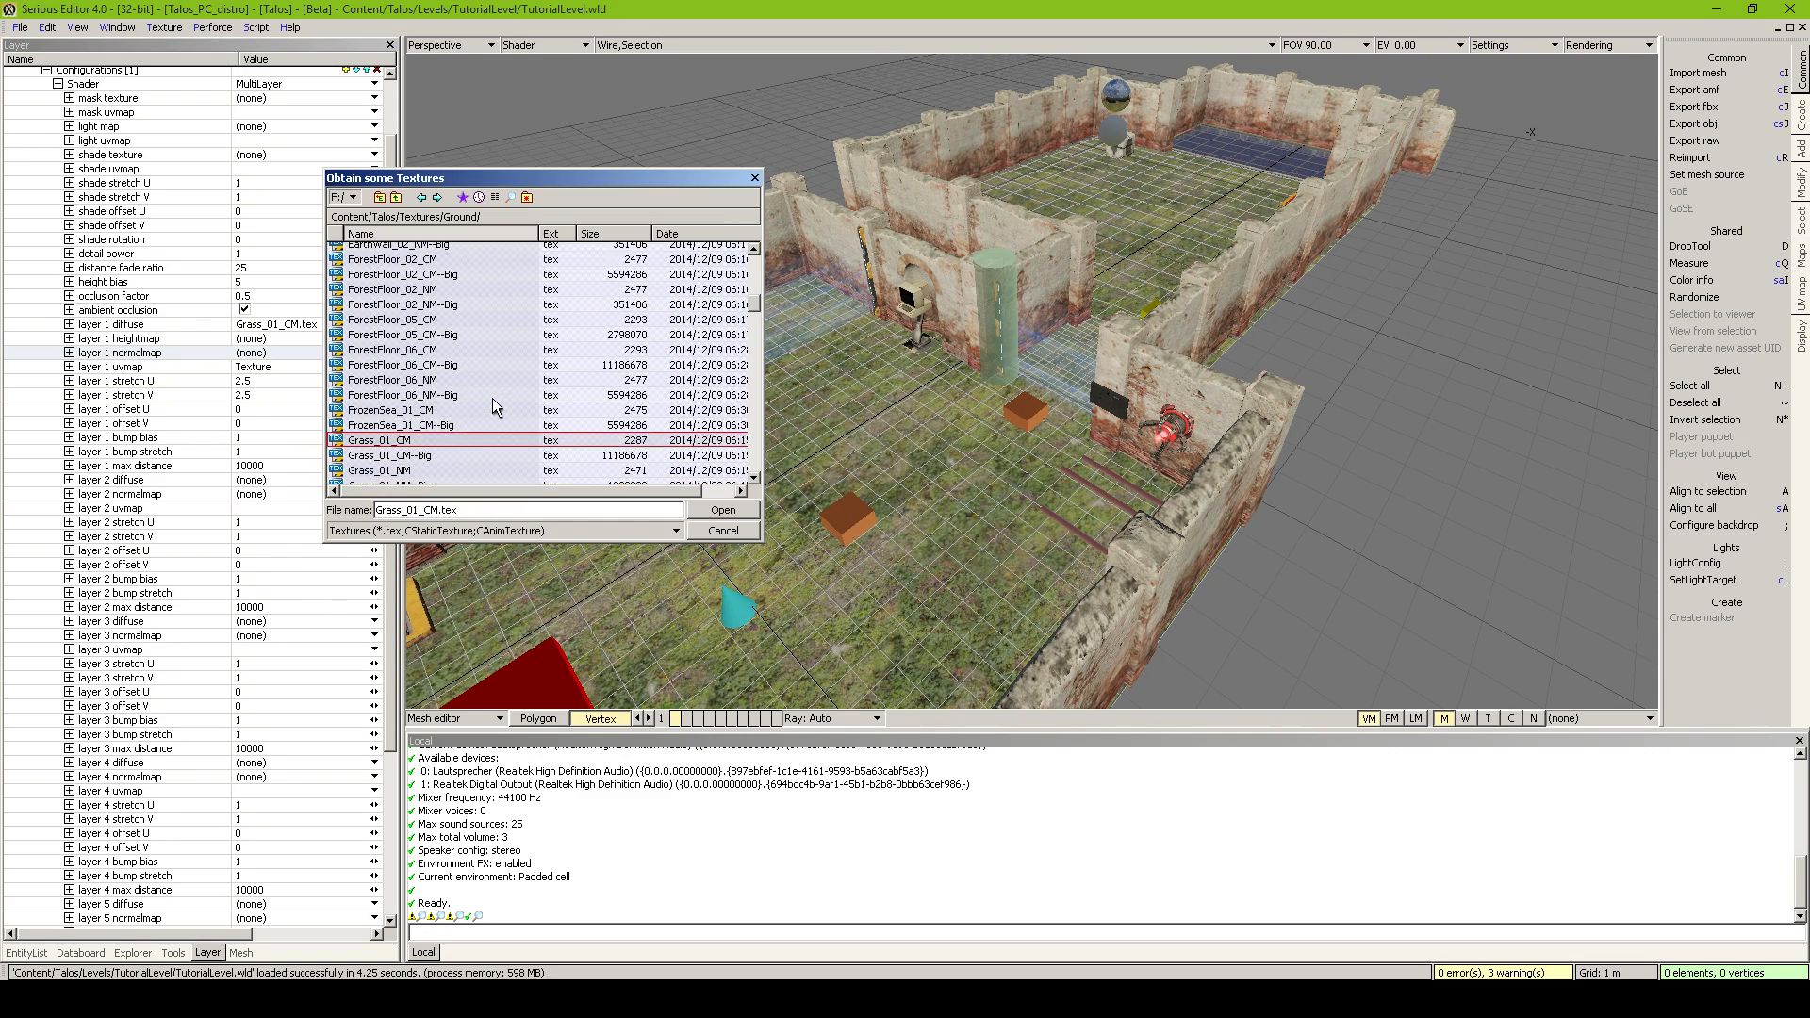
scroll(492, 400, down, 1)
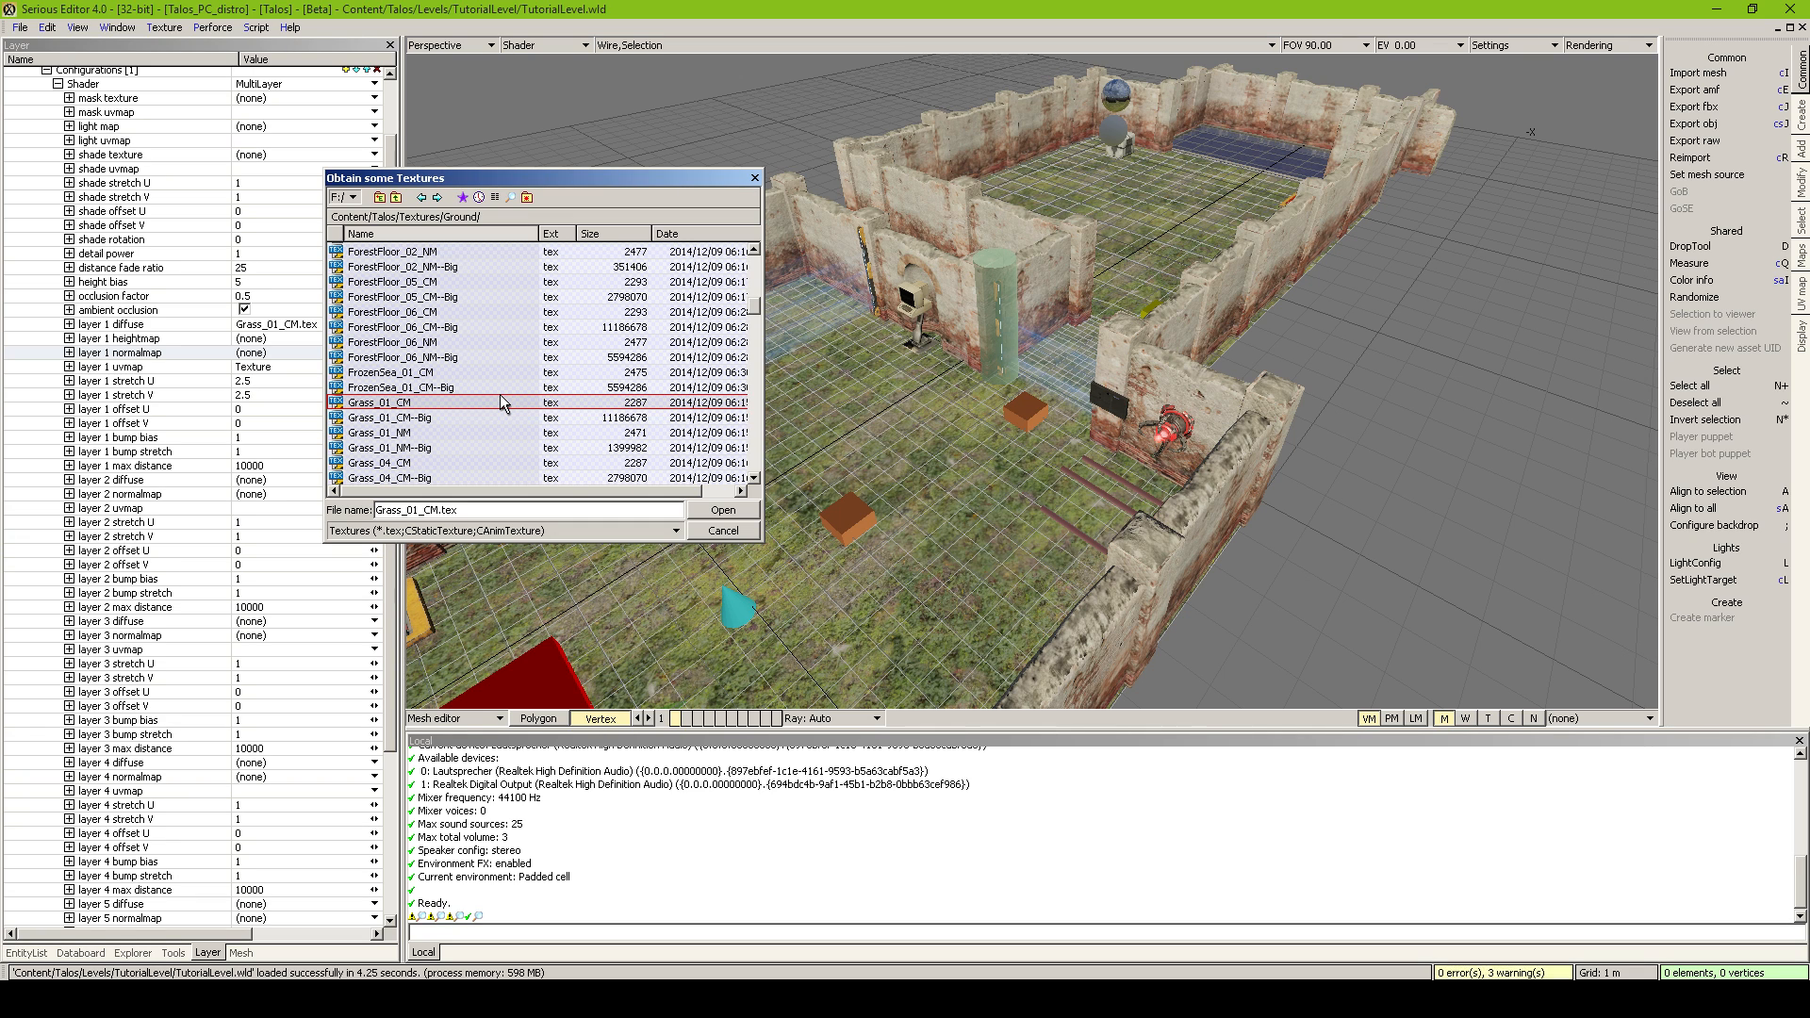
mouse_move(440, 397)
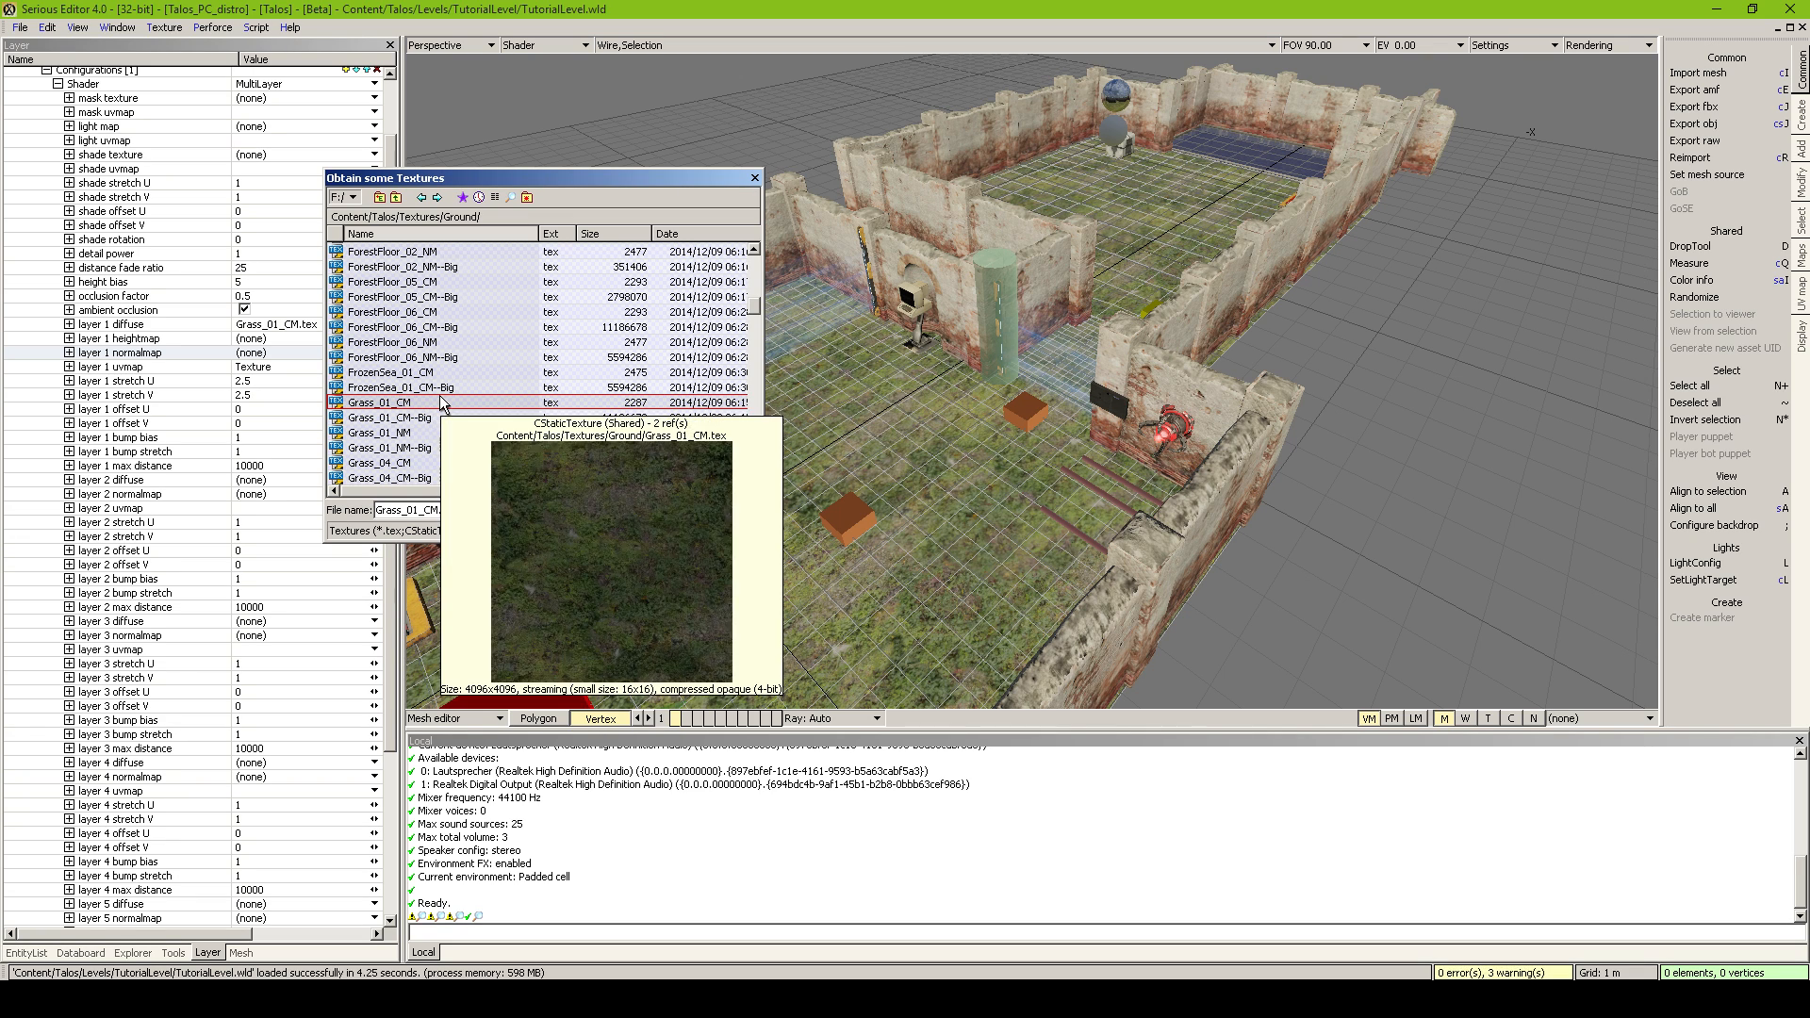
scroll(443, 404, down, 3)
mouse_move(419, 326)
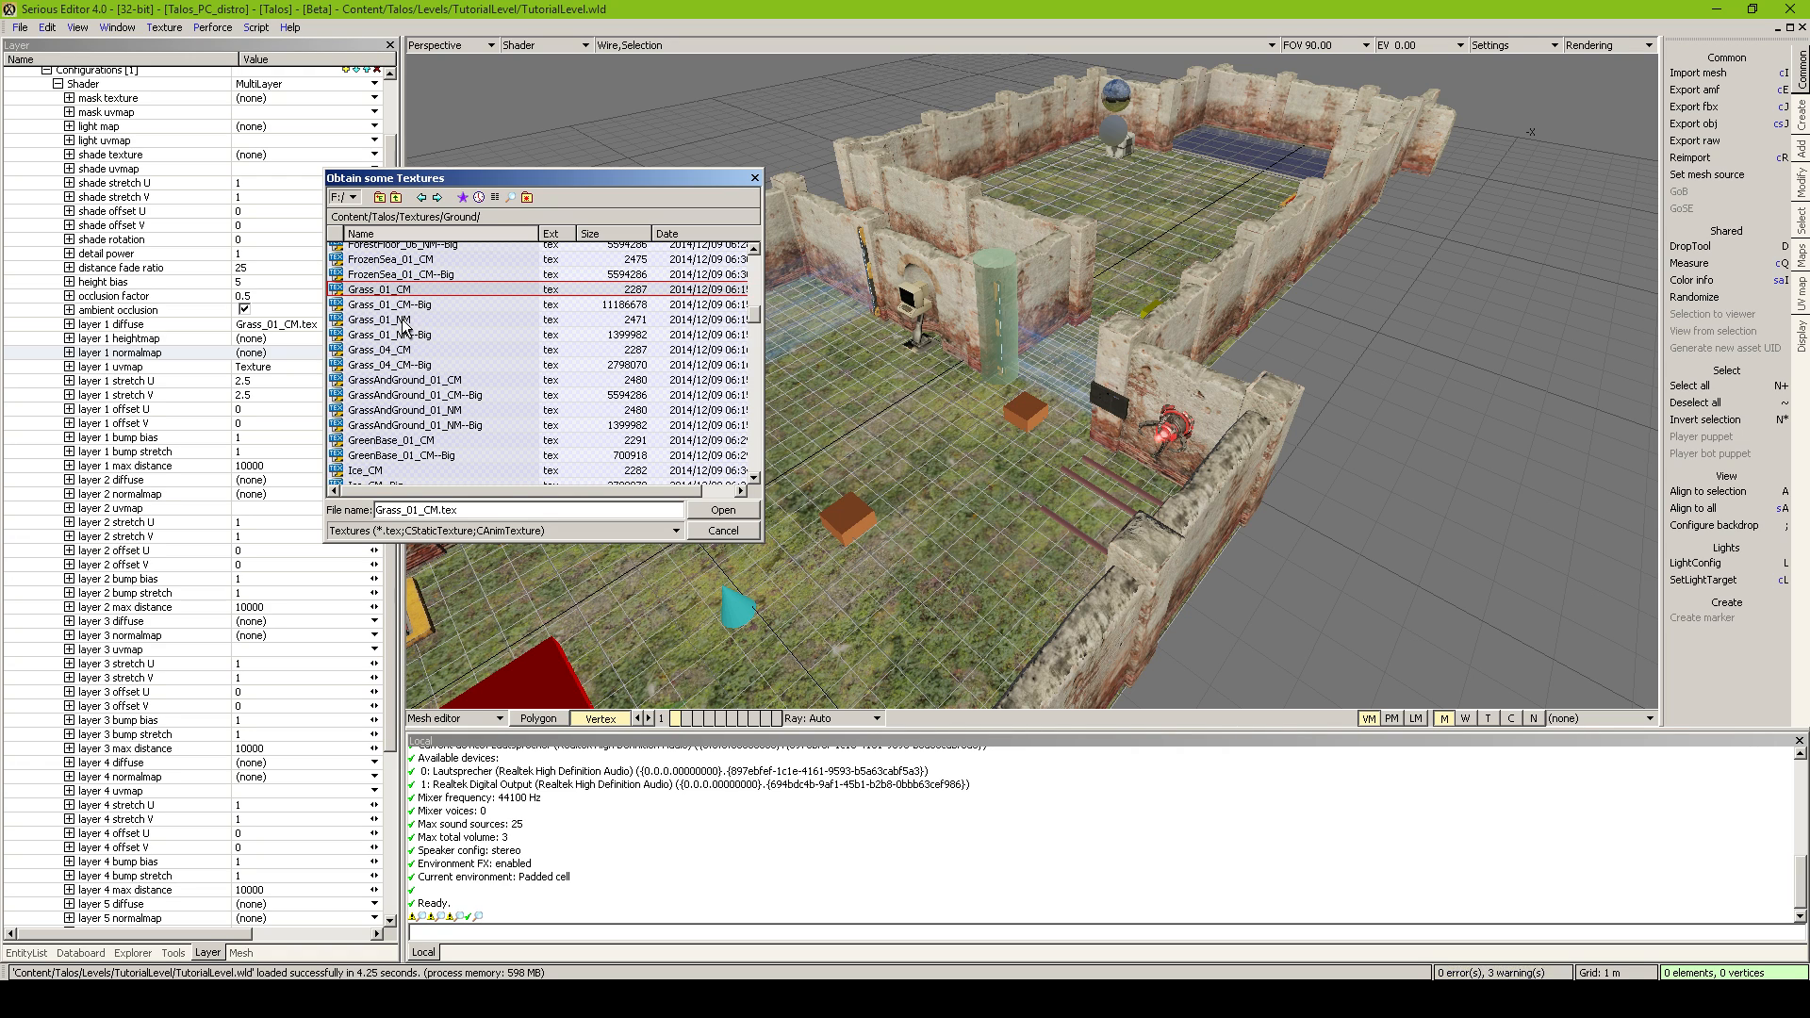
double_click(403, 321)
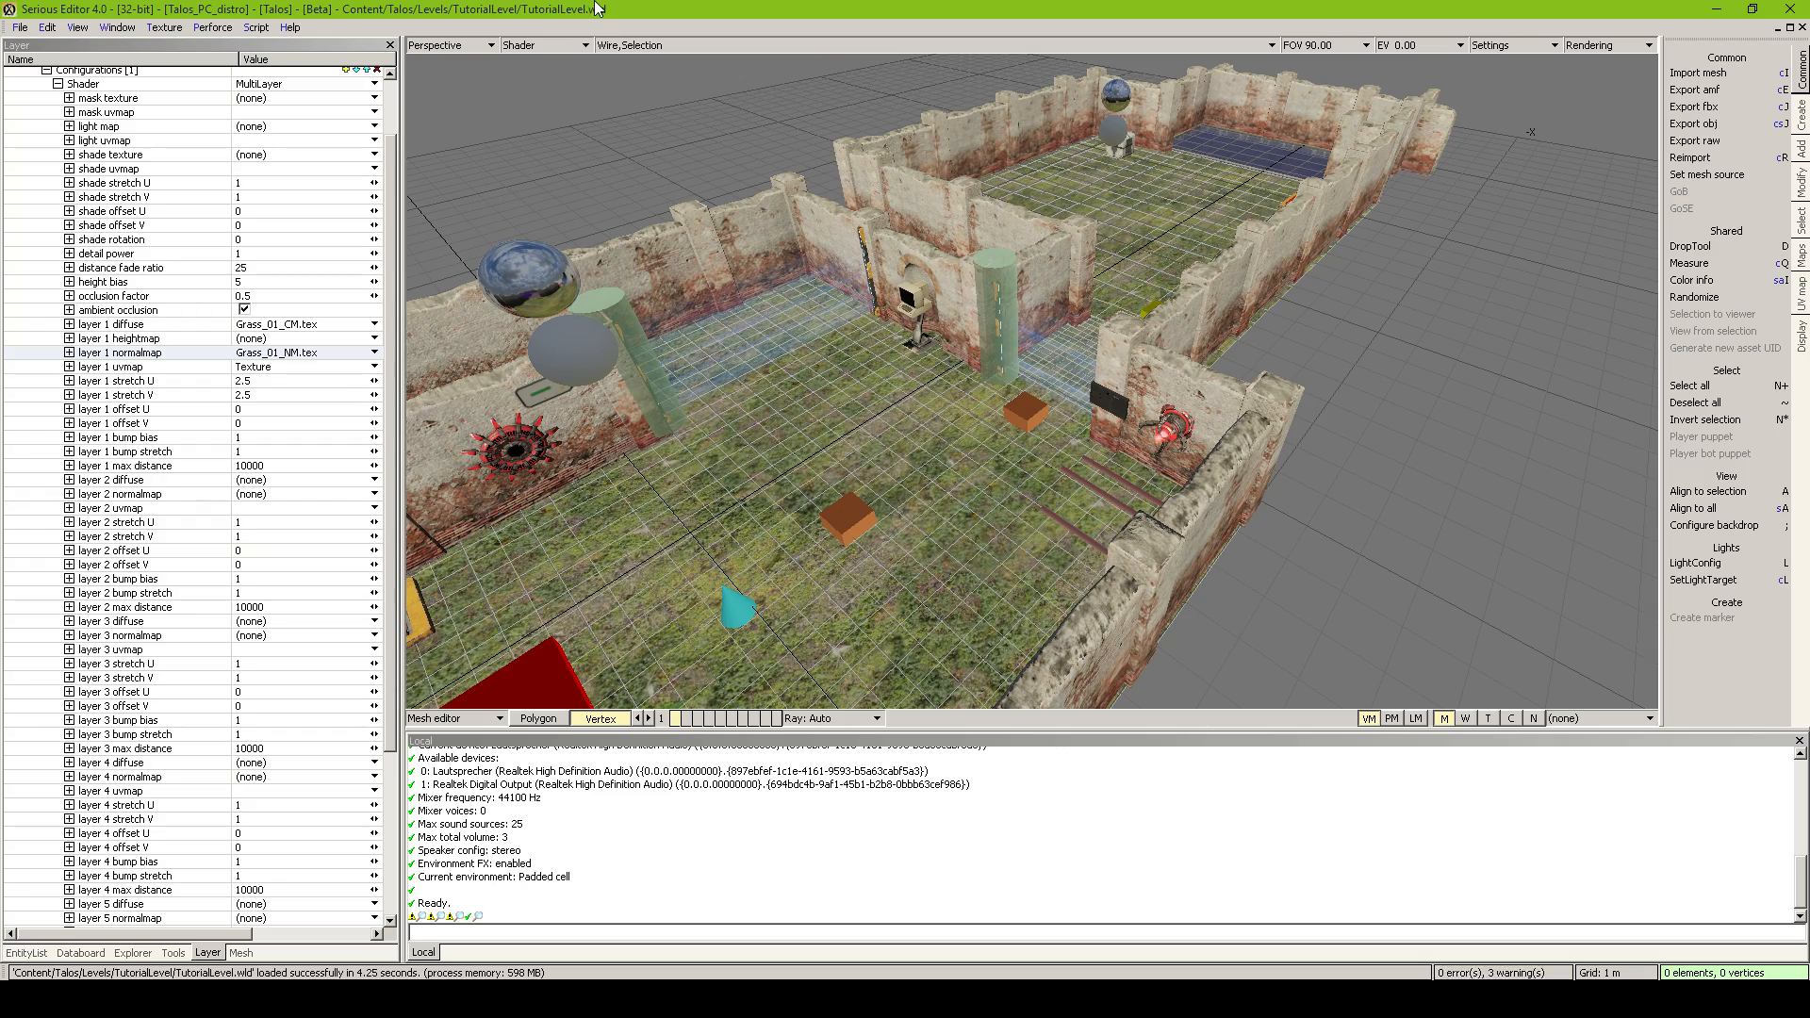
Set the layer 1 normalmap to none to compare the grass up close, and reassign Grass_01_NM.tex
middle_drag(722, 365, 722, 198)
scroll(722, 366, up, 10)
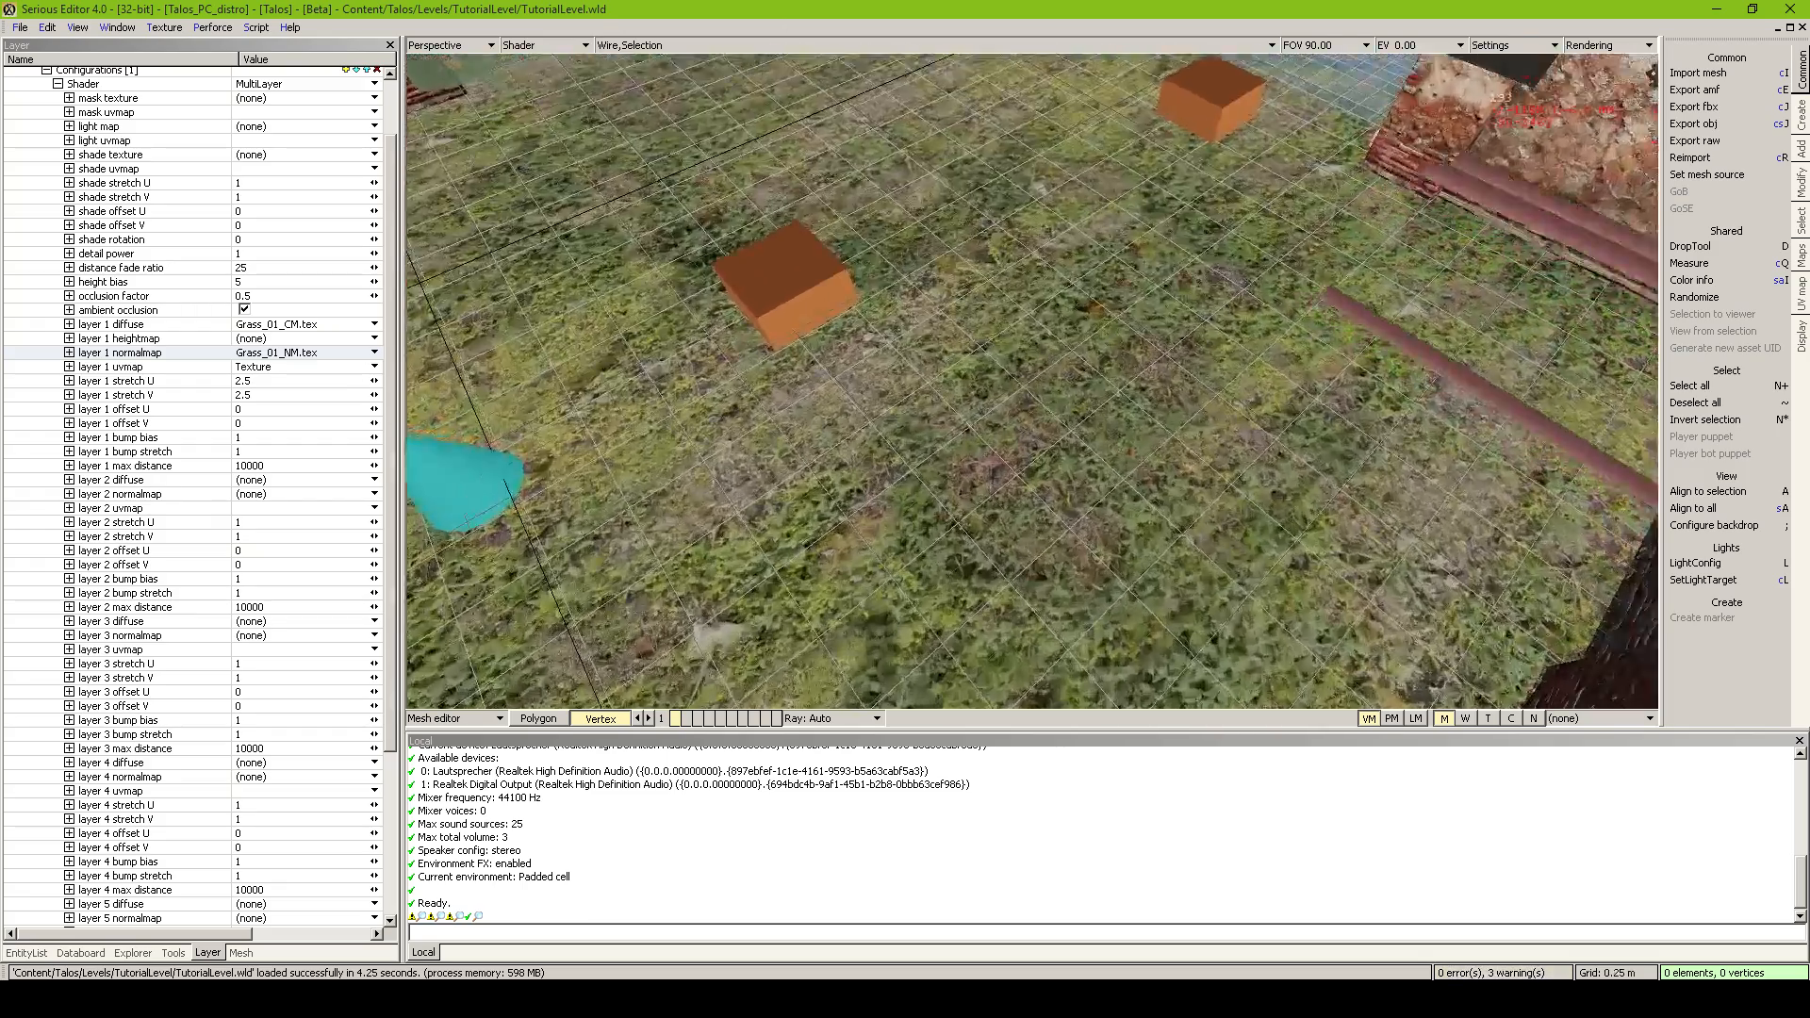
middle_drag(722, 366, 722, 575)
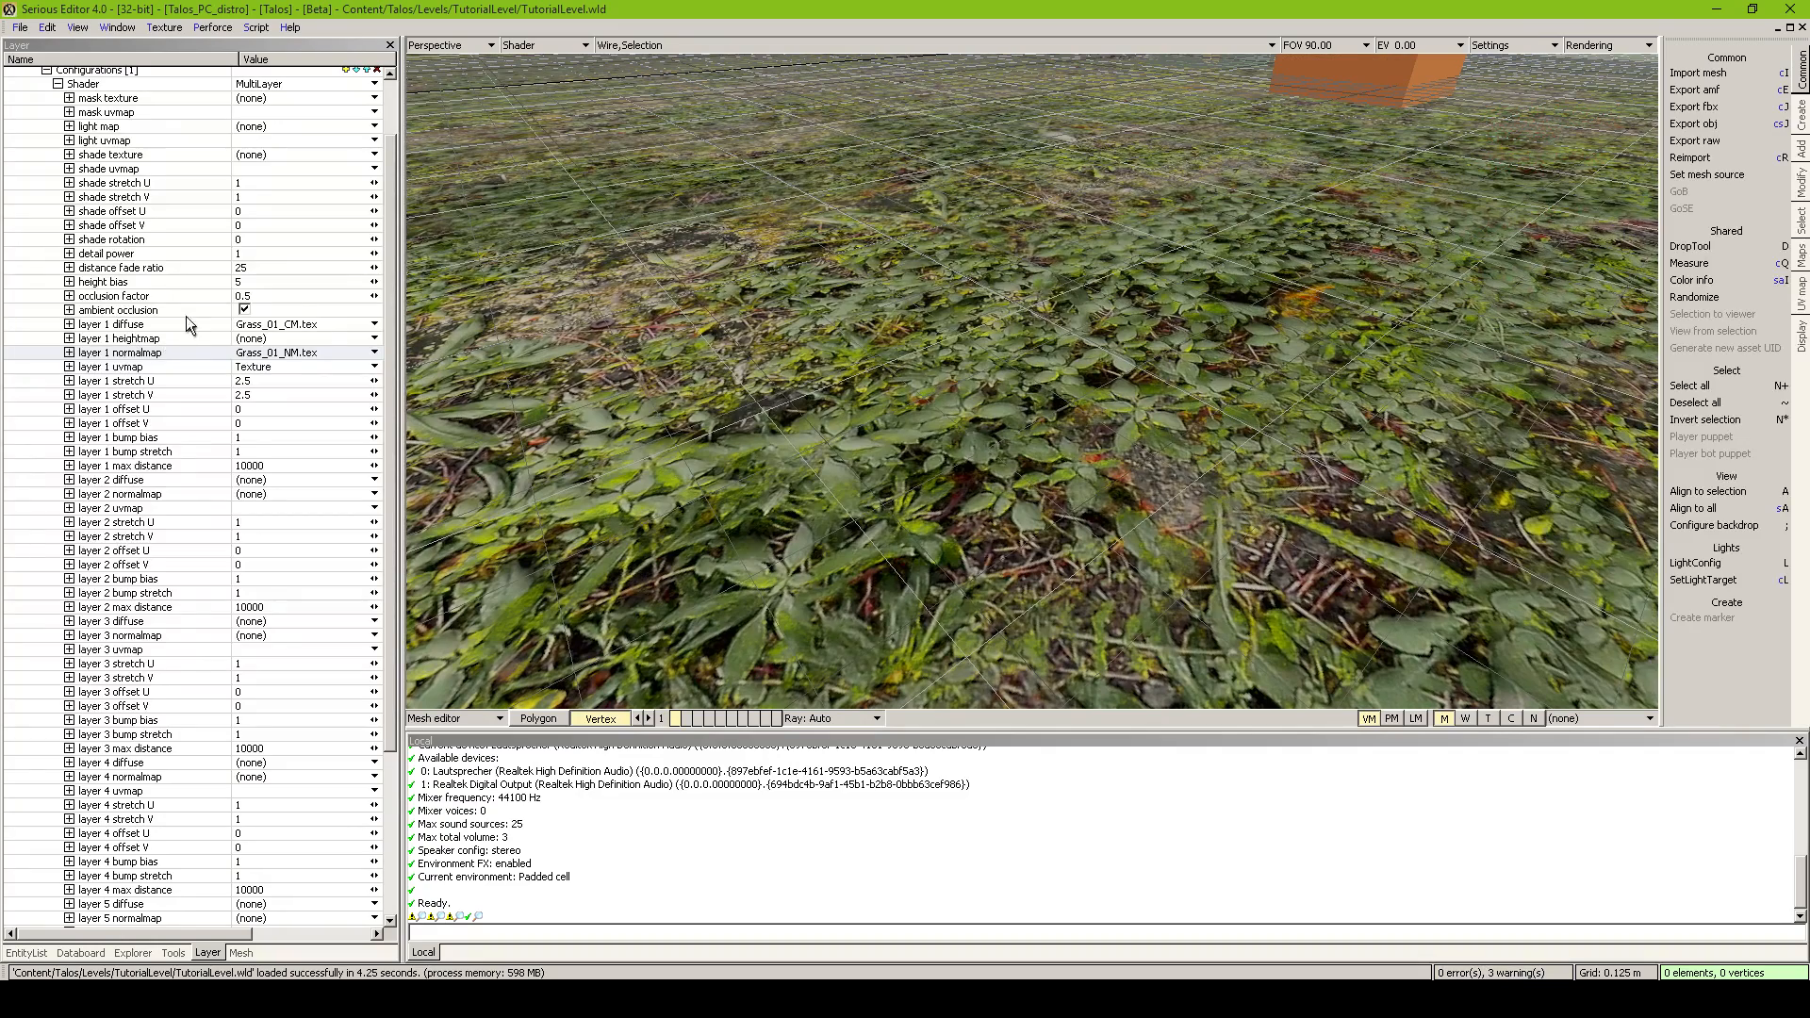
click(380, 352)
click(328, 432)
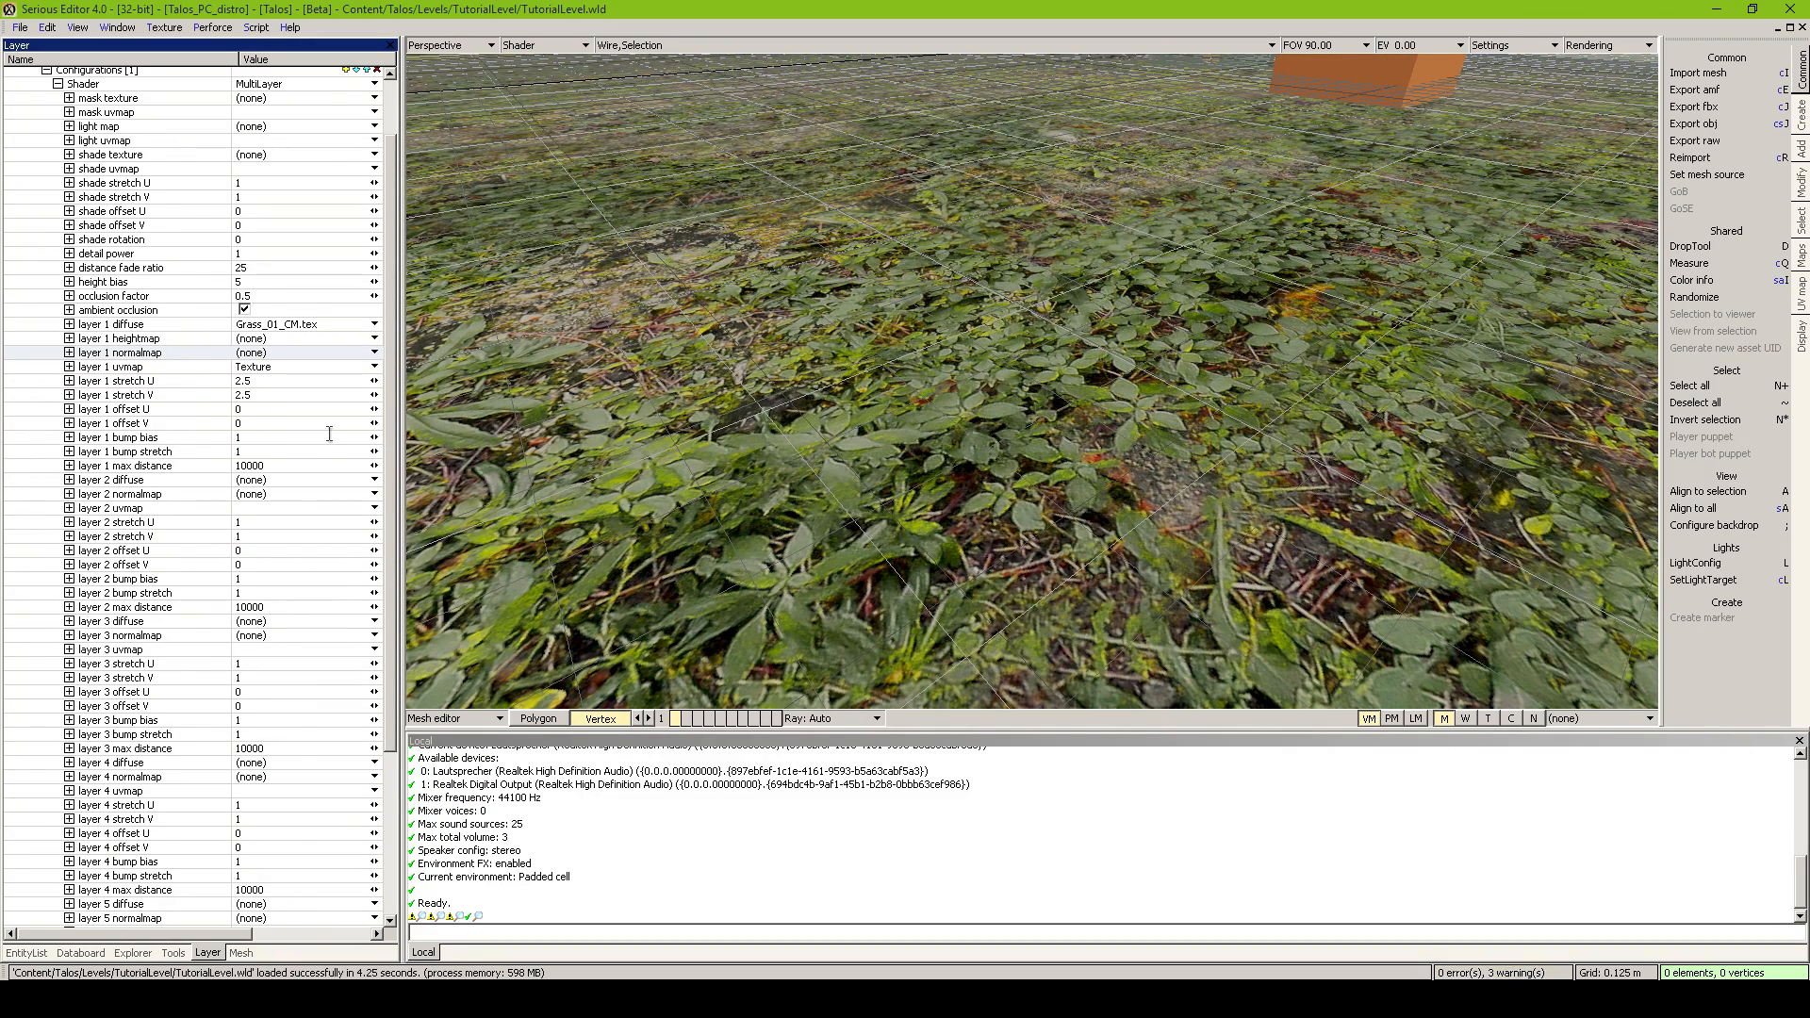
click(374, 353)
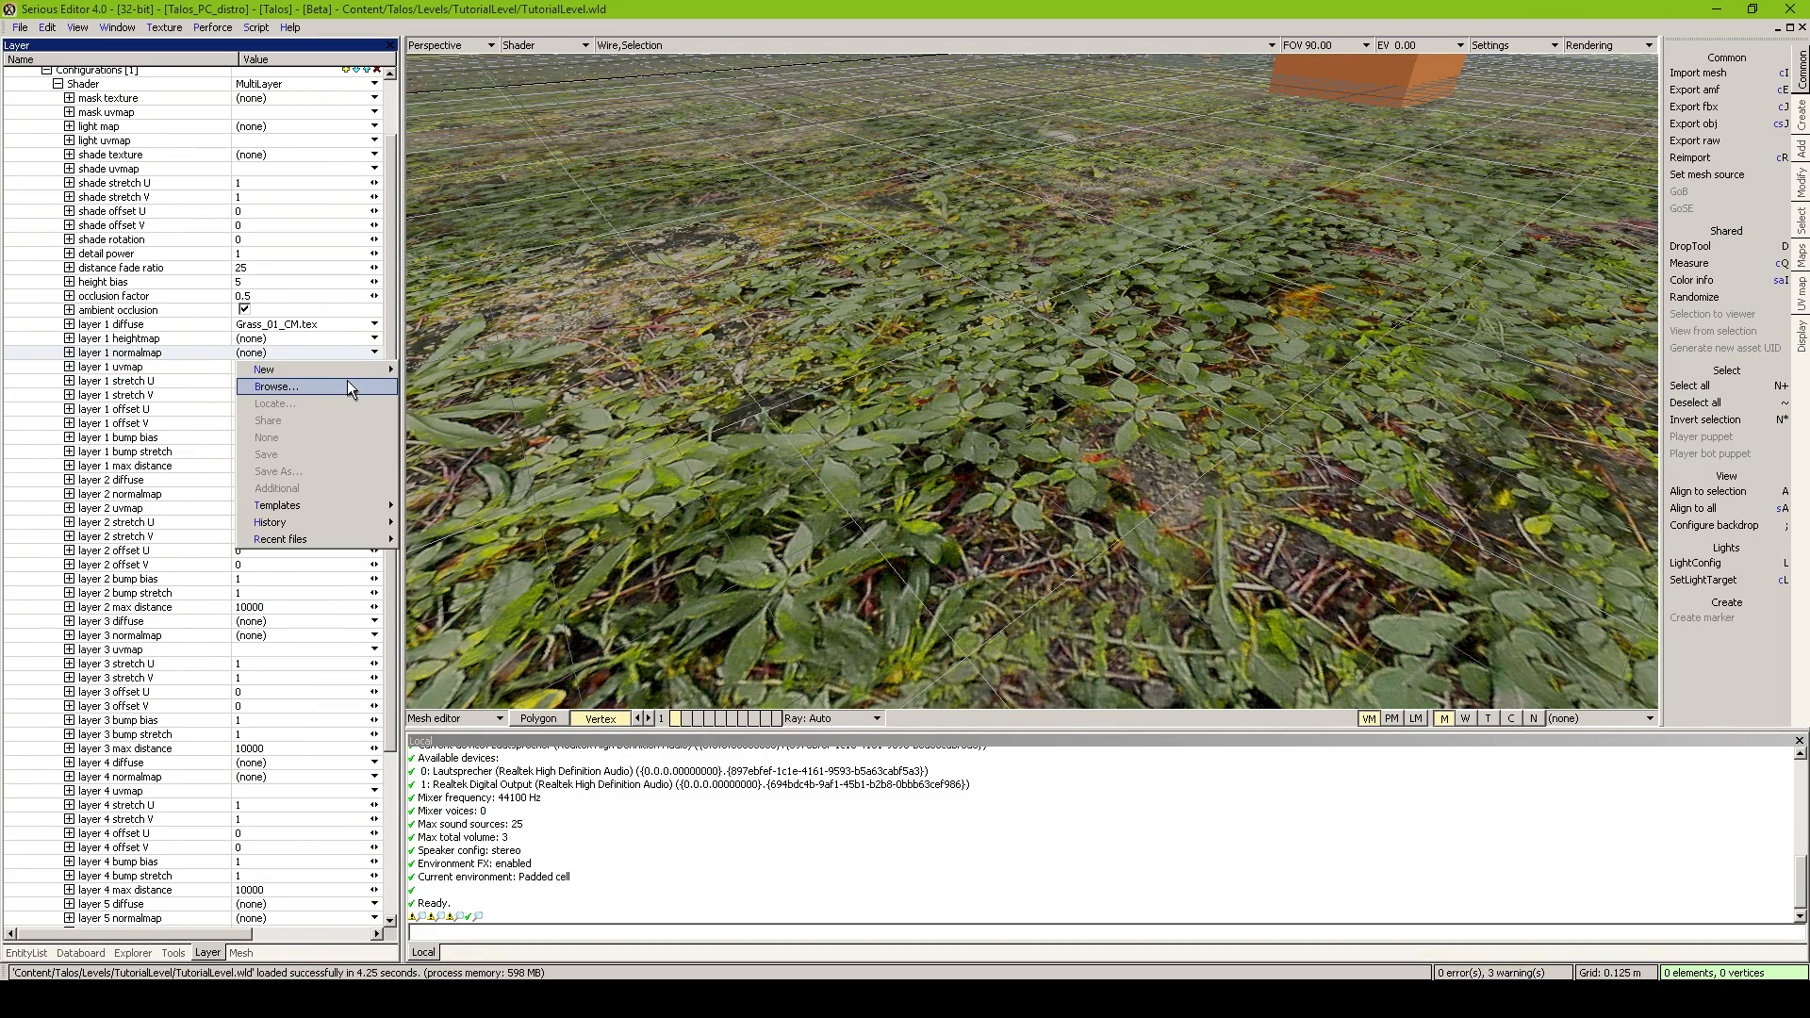
click(347, 381)
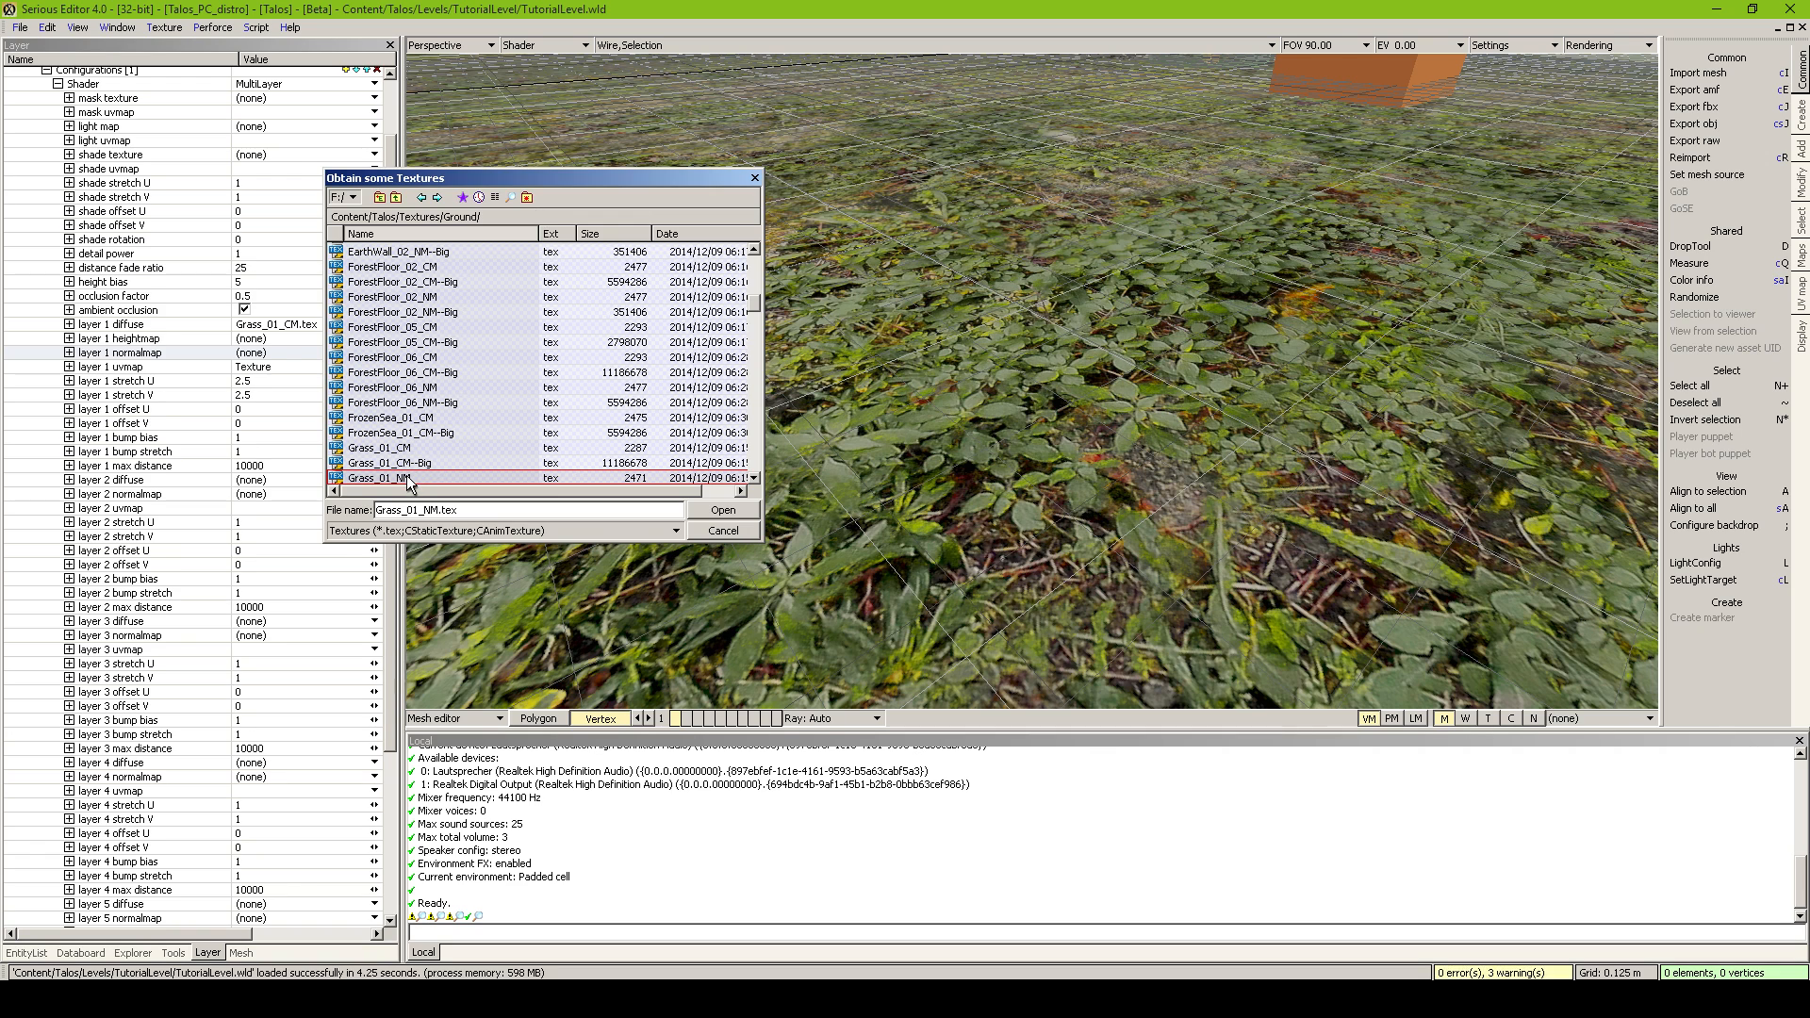
double_click(410, 476)
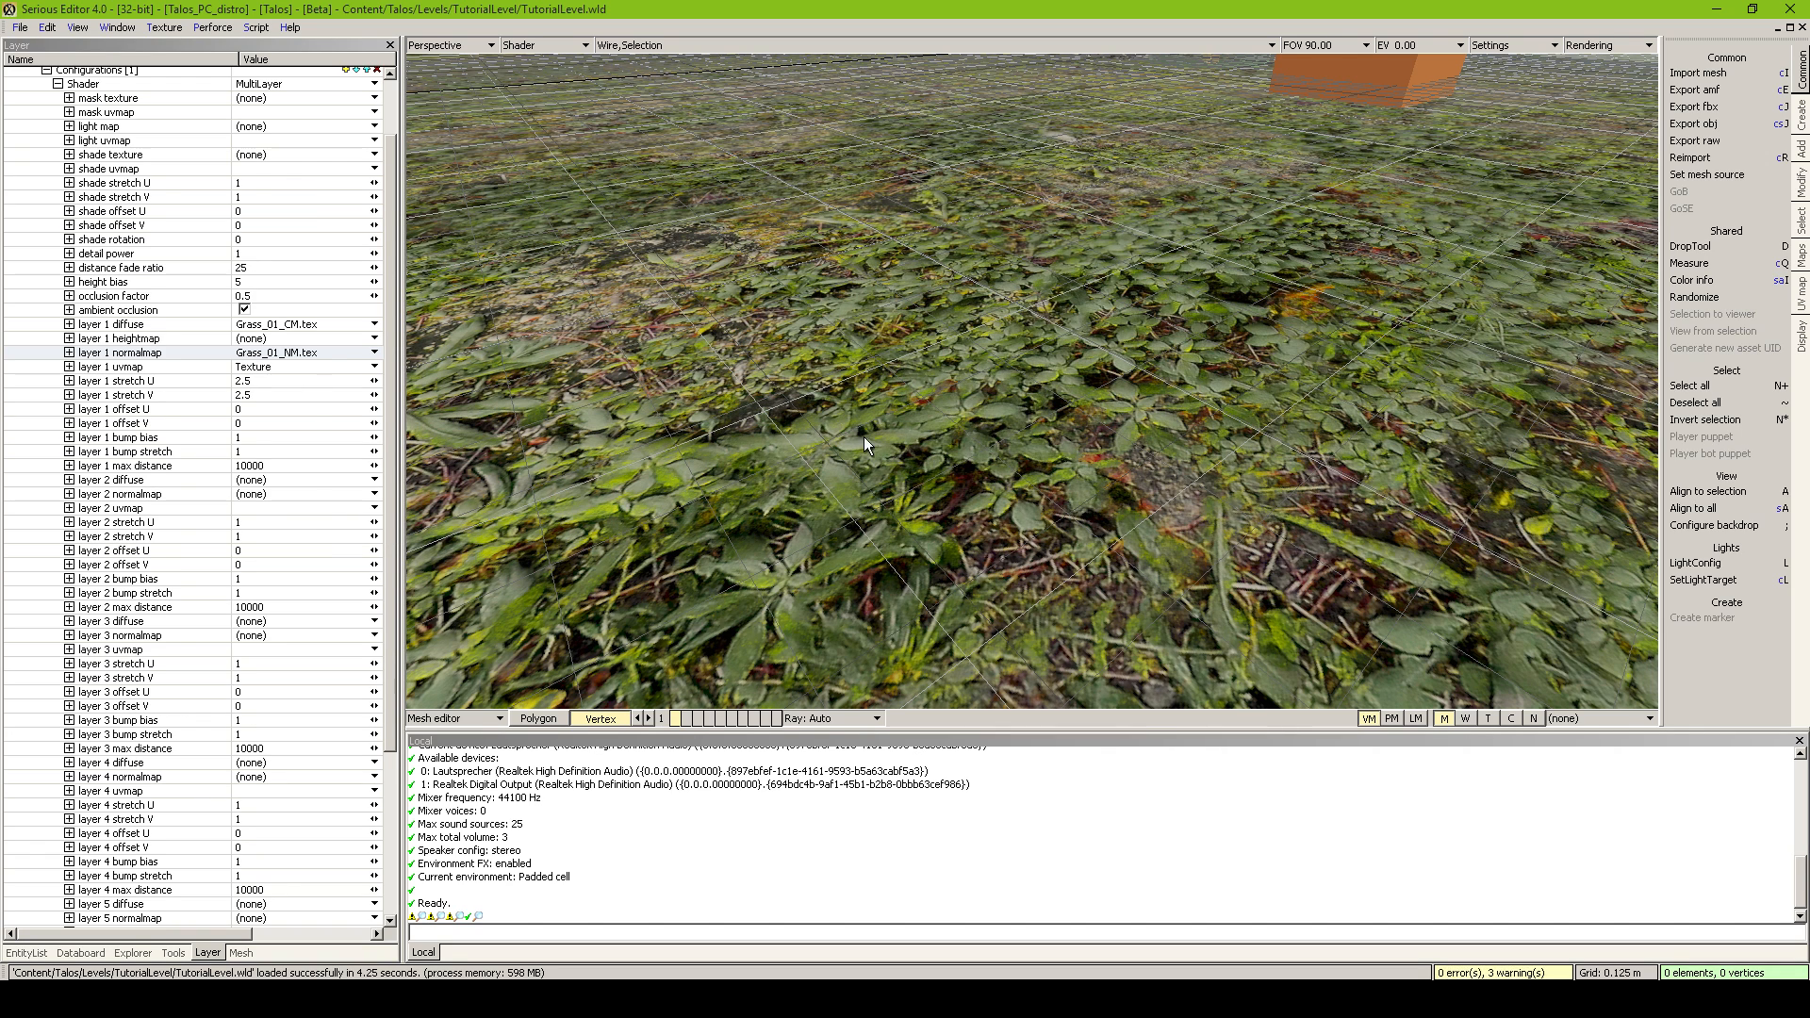
Examine the normal mapping on a wall surface up close and return to the grass-covered ground
right_drag(854, 415, 905, 448)
key(s)
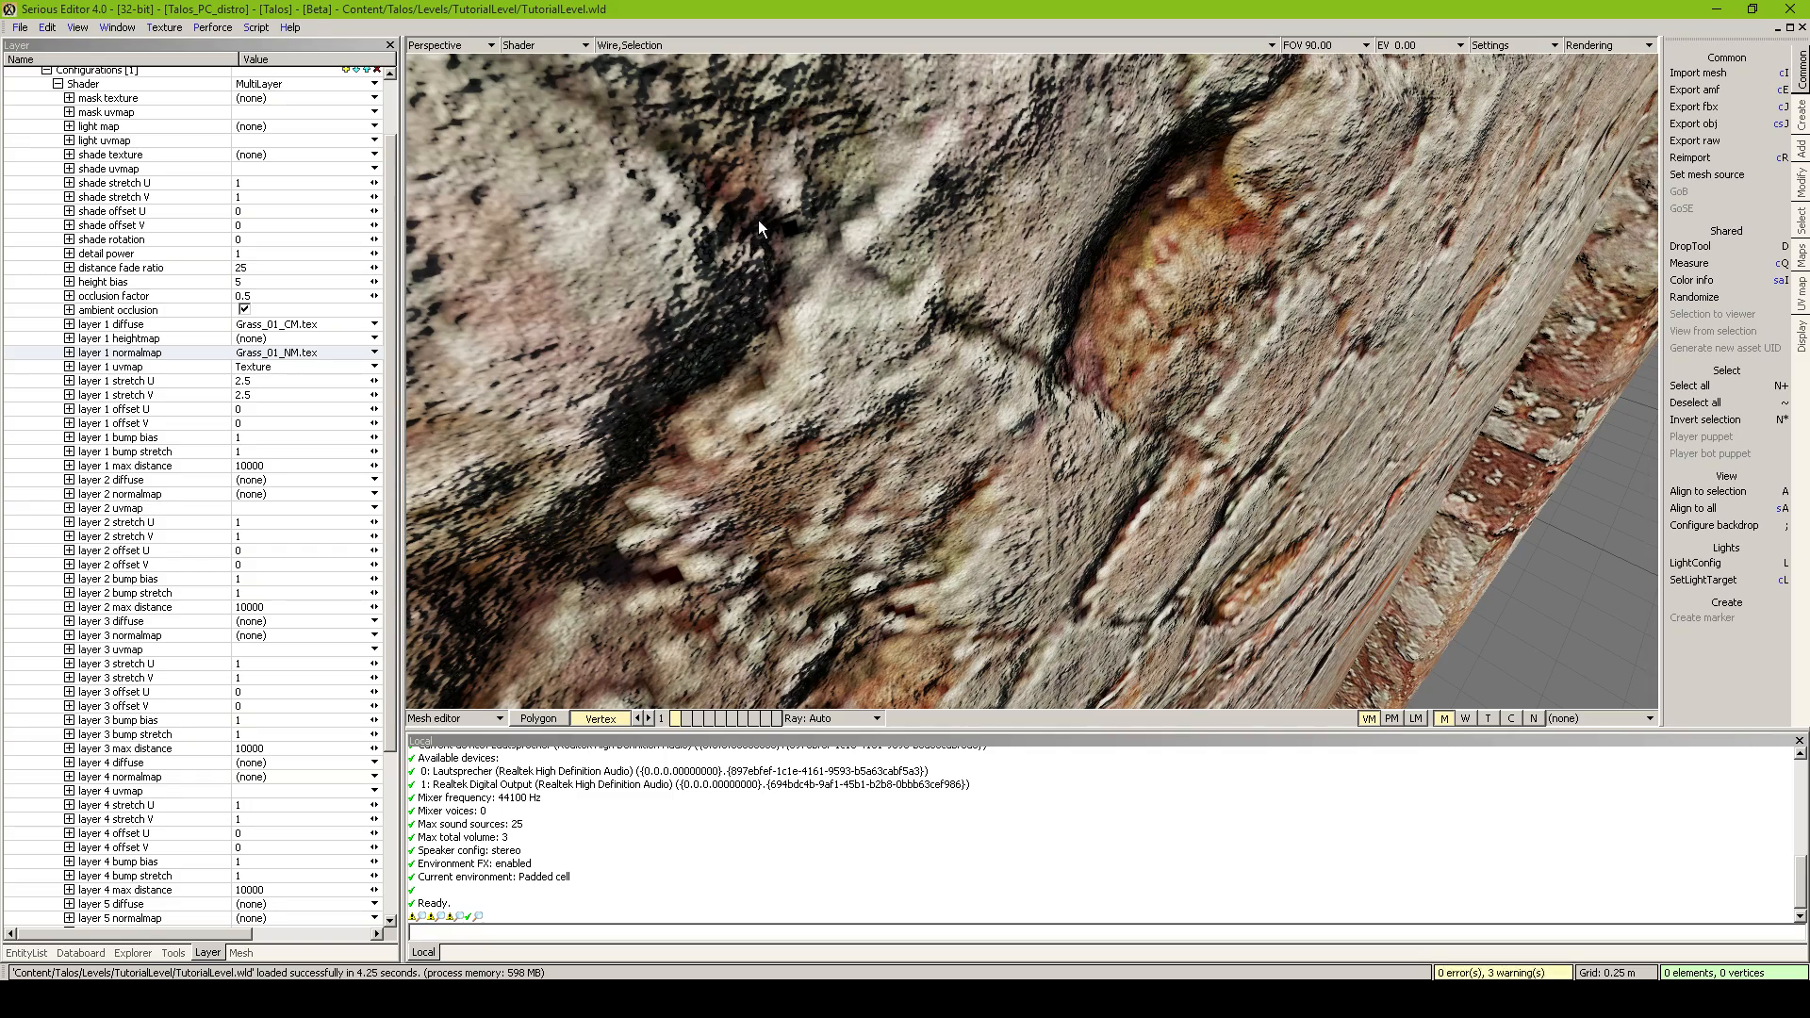
mouse_move(778, 206)
right_down()
mouse_move(721, 200)
mouse_move(707, 222)
mouse_move(779, 207)
right_up()
key(s)
key(w)
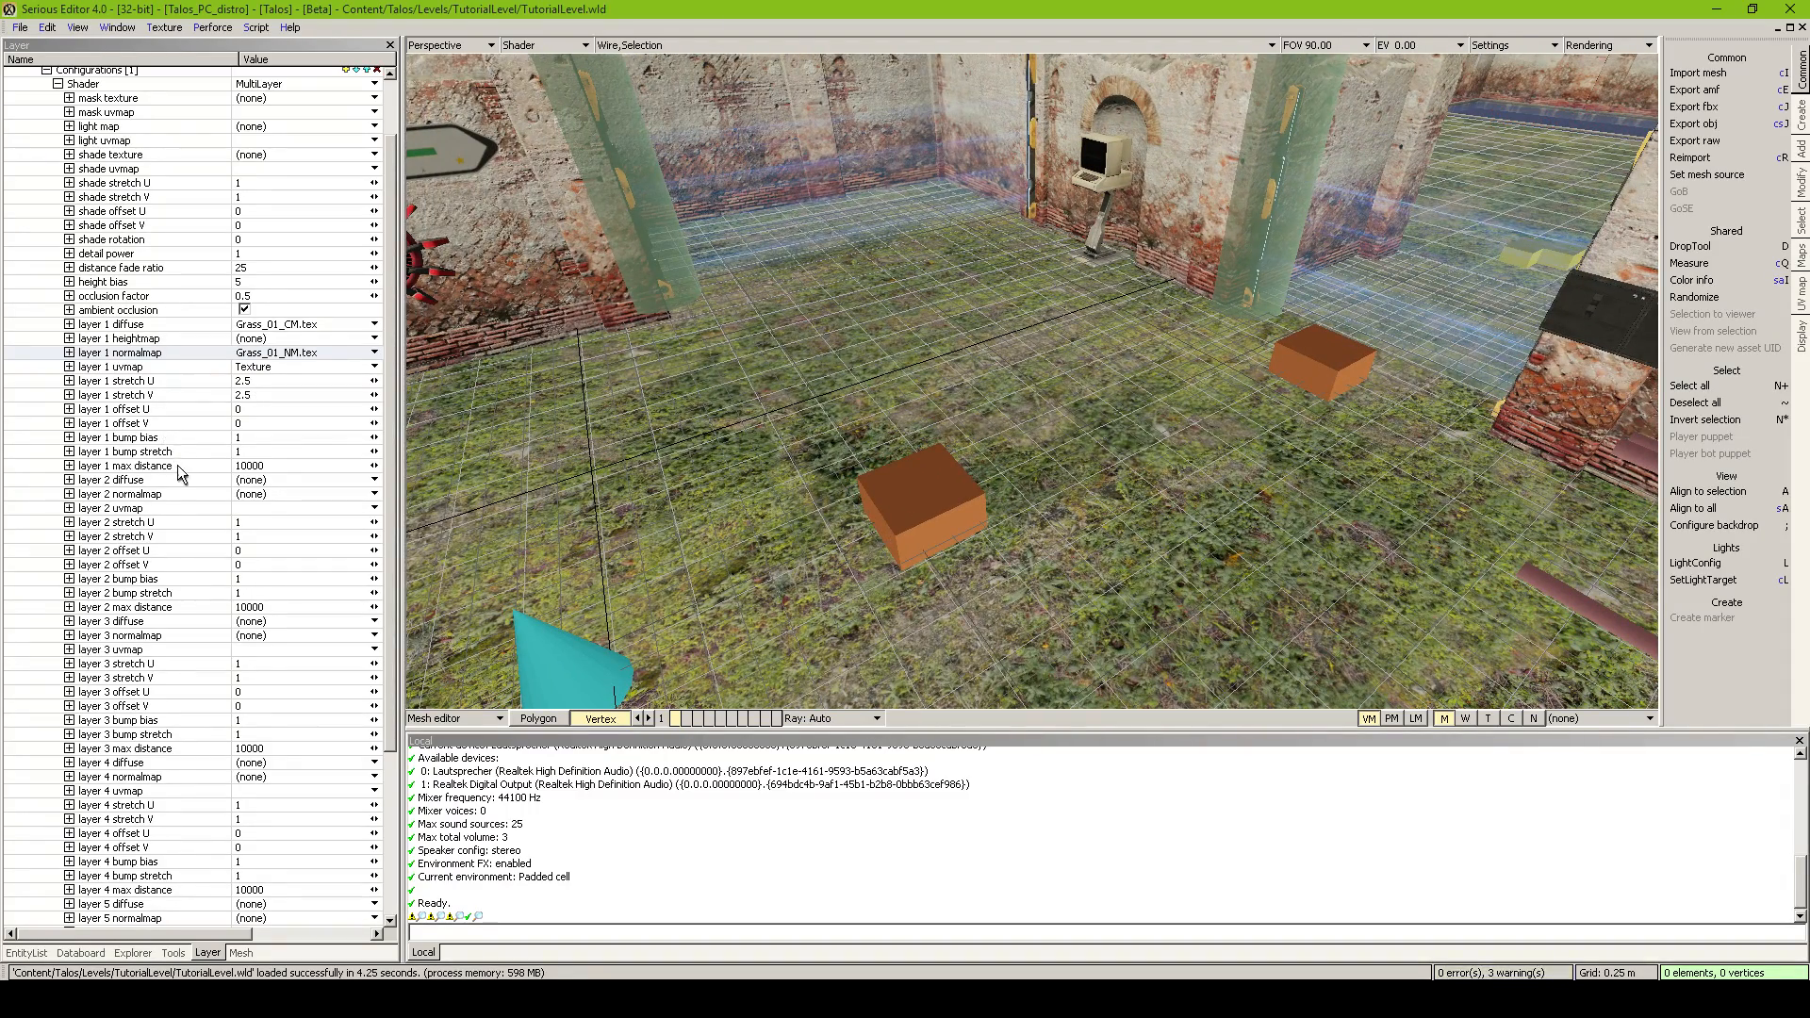
Assign SmallGravel_01_CM.tex from the Ground textures folder as the layer 2 diffuse texture
click(275, 479)
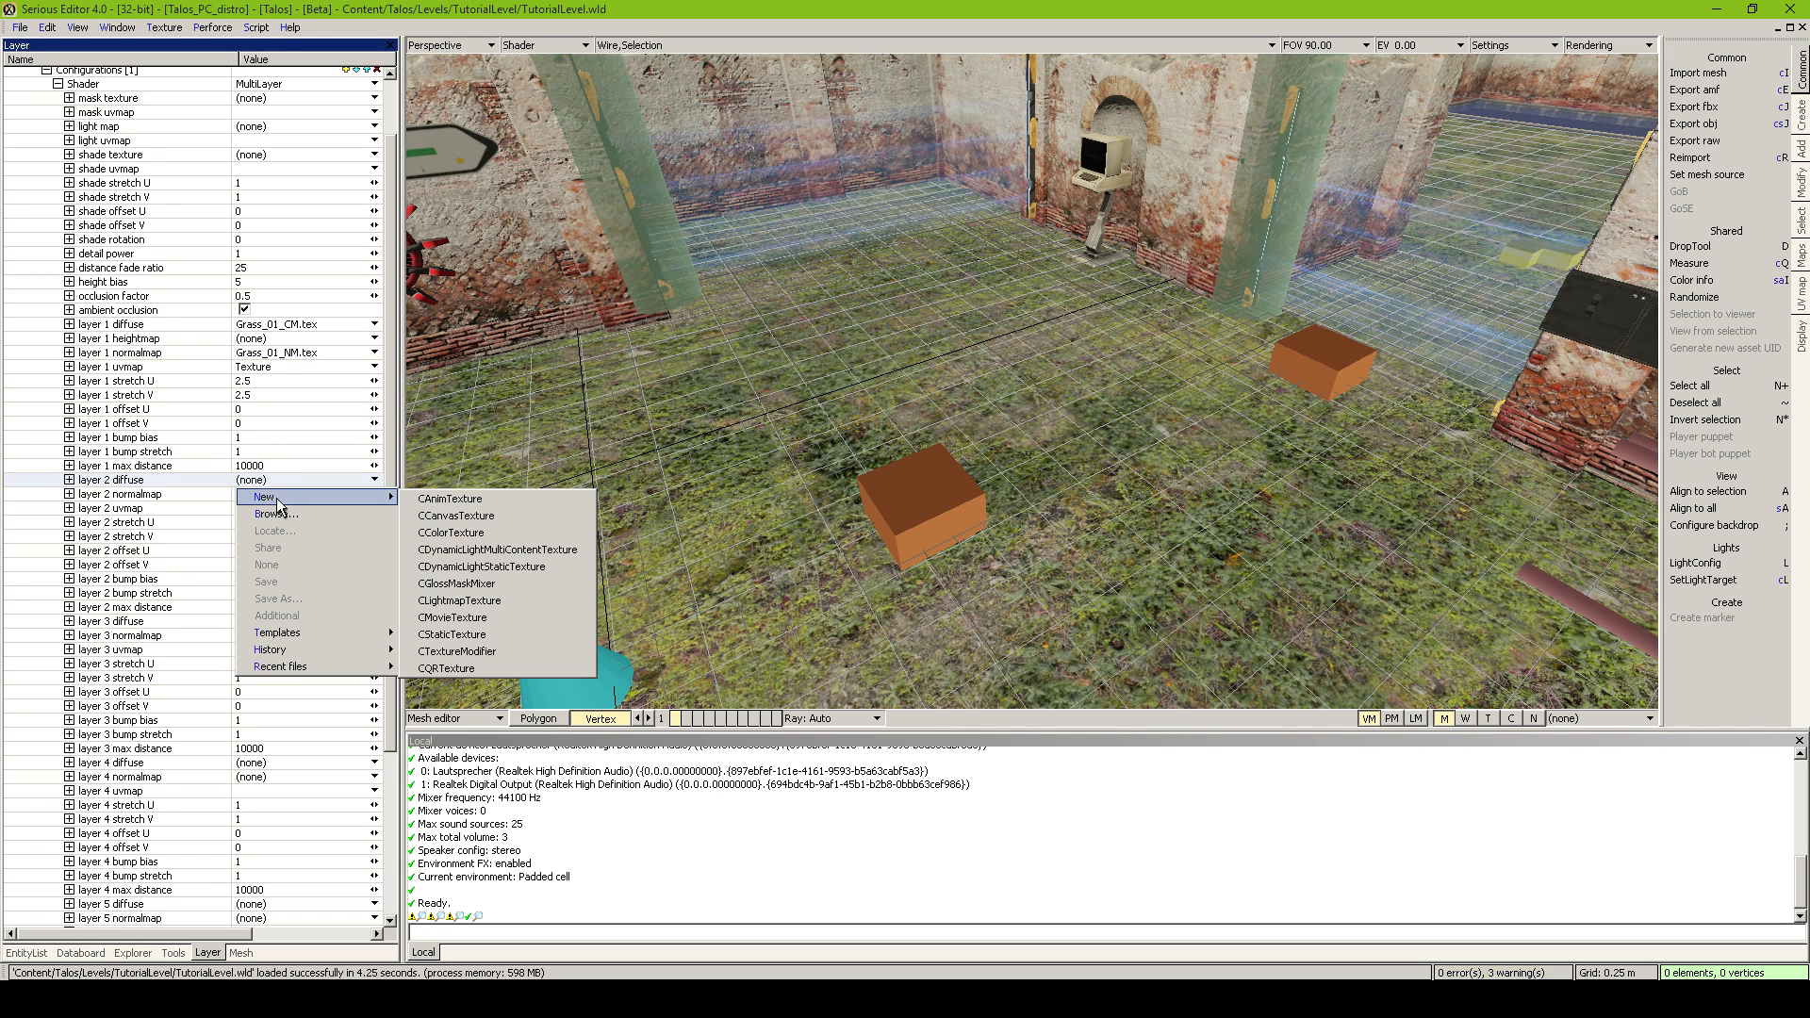
click(275, 515)
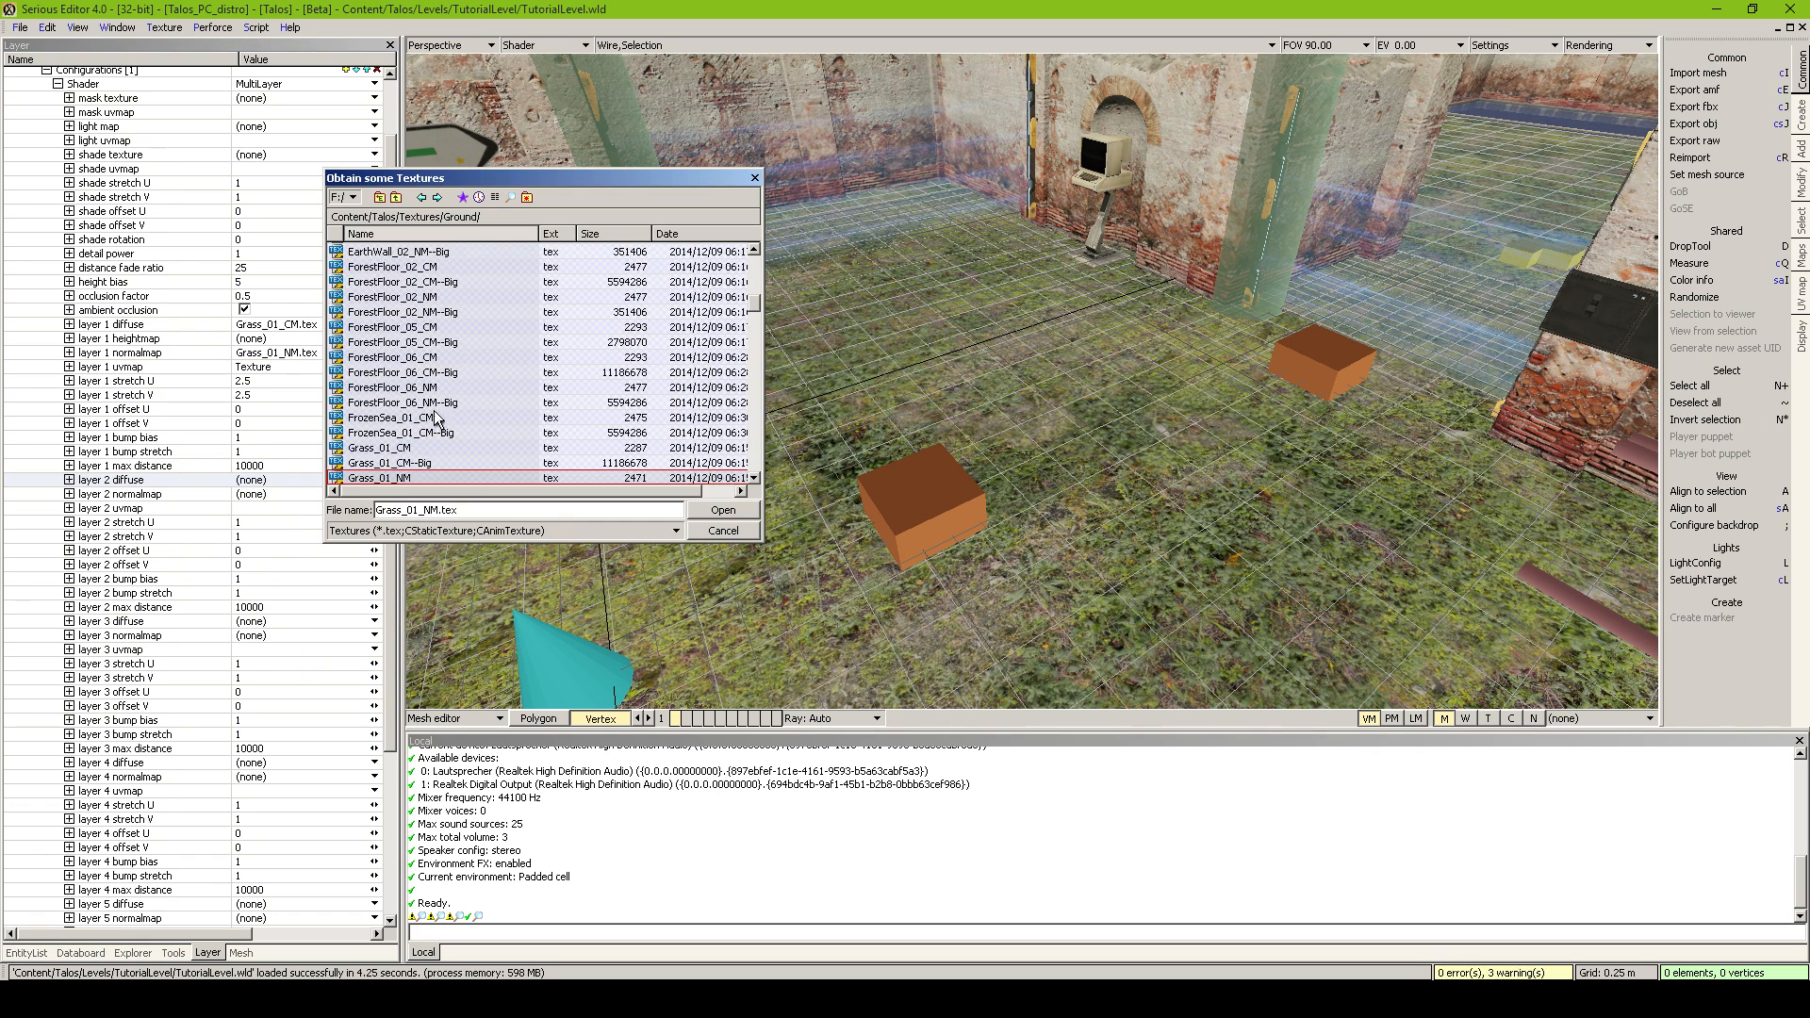
scroll(454, 364, up, 5)
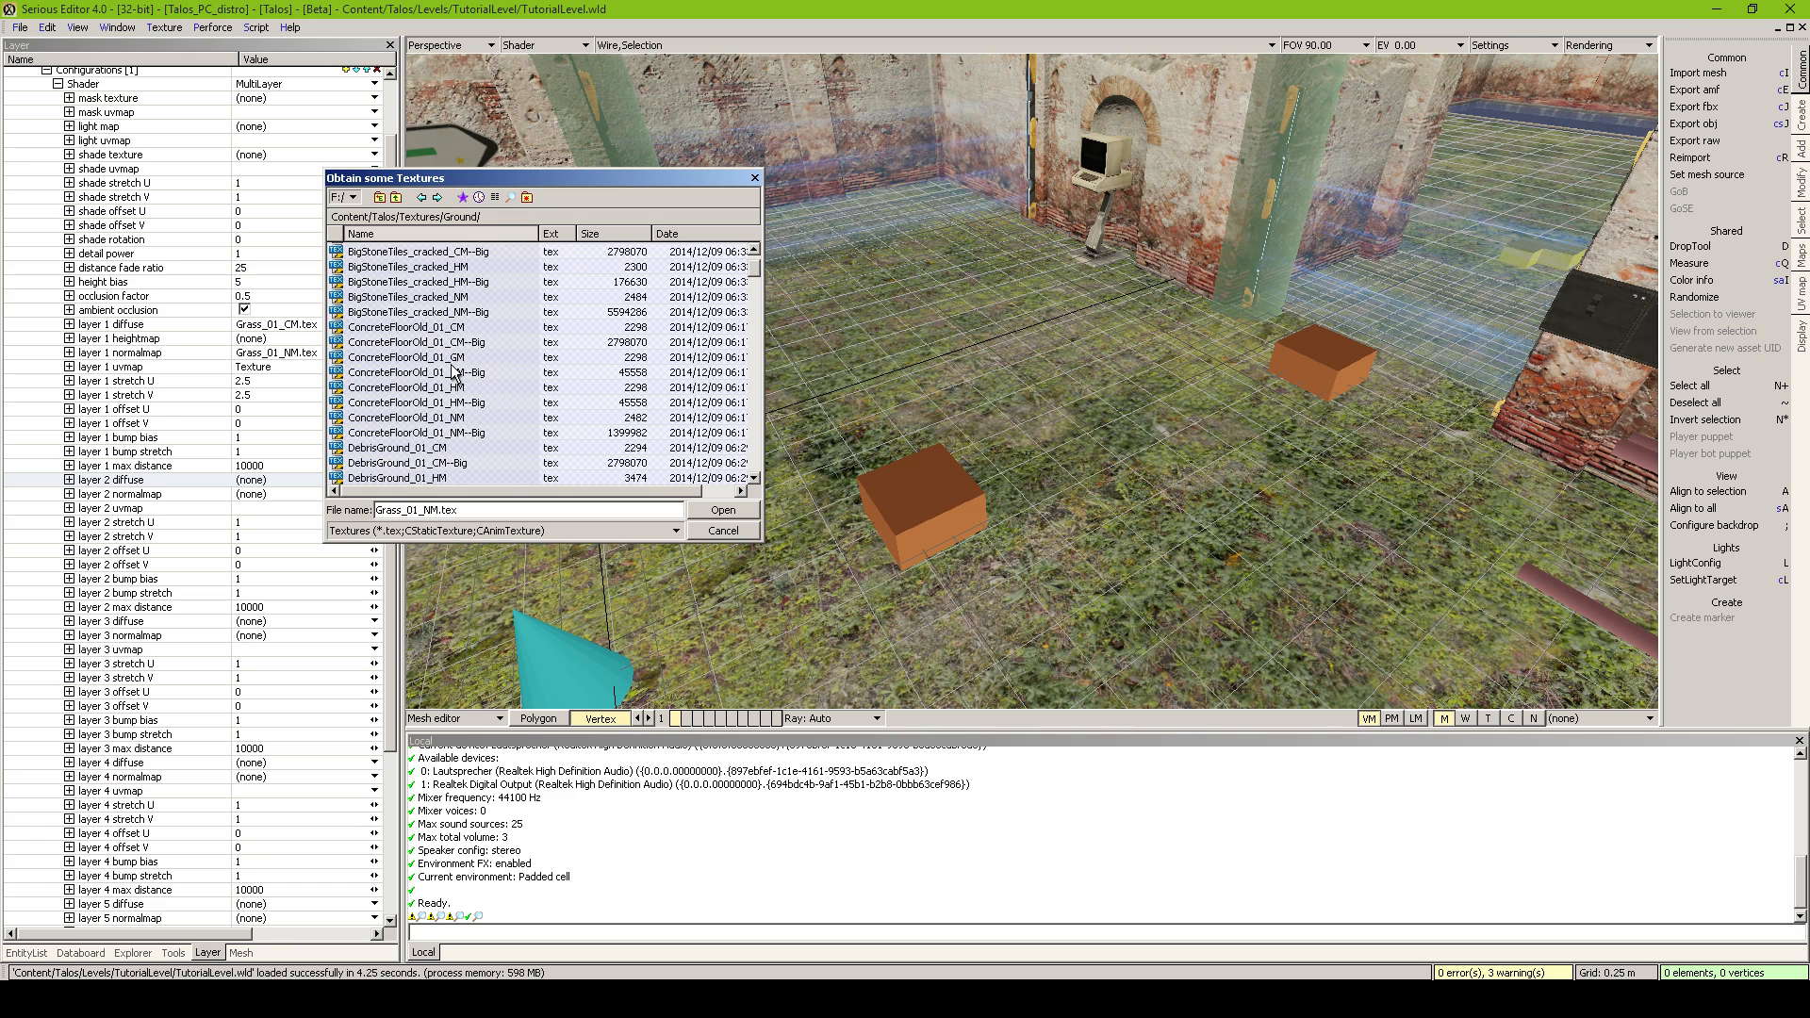
scroll(452, 373, down, 10)
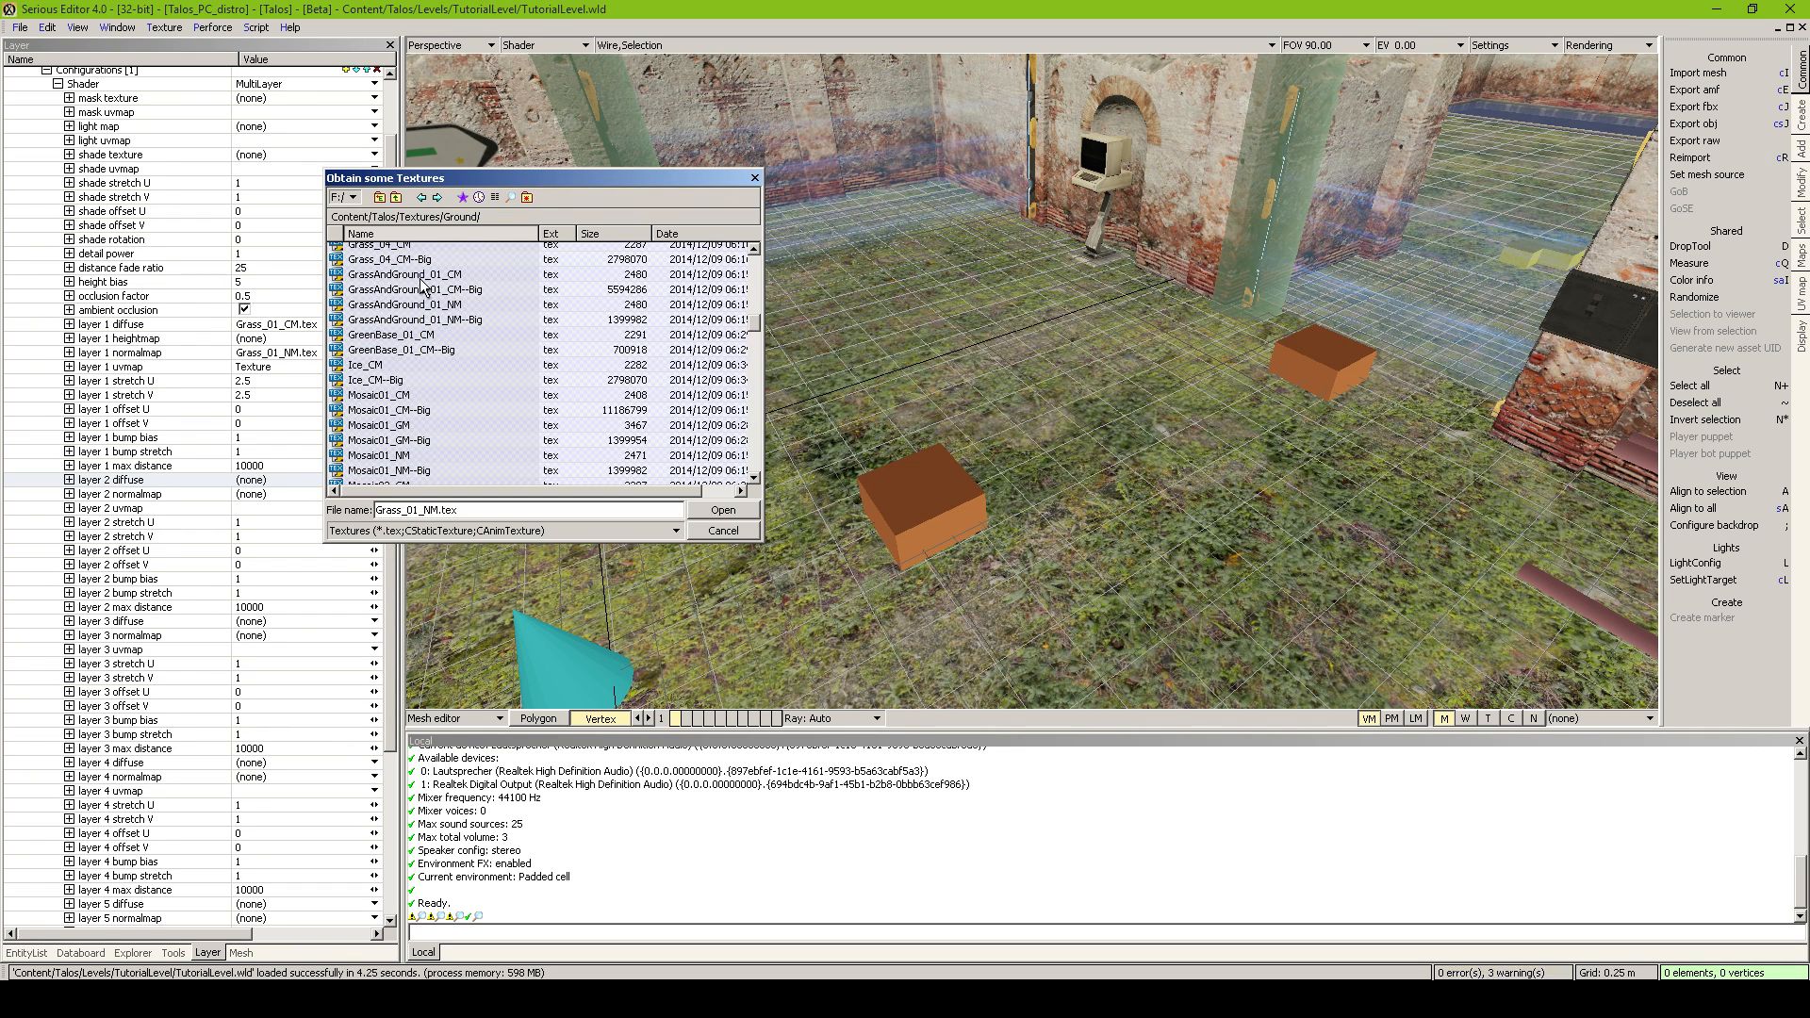
scroll(396, 376, down, 5)
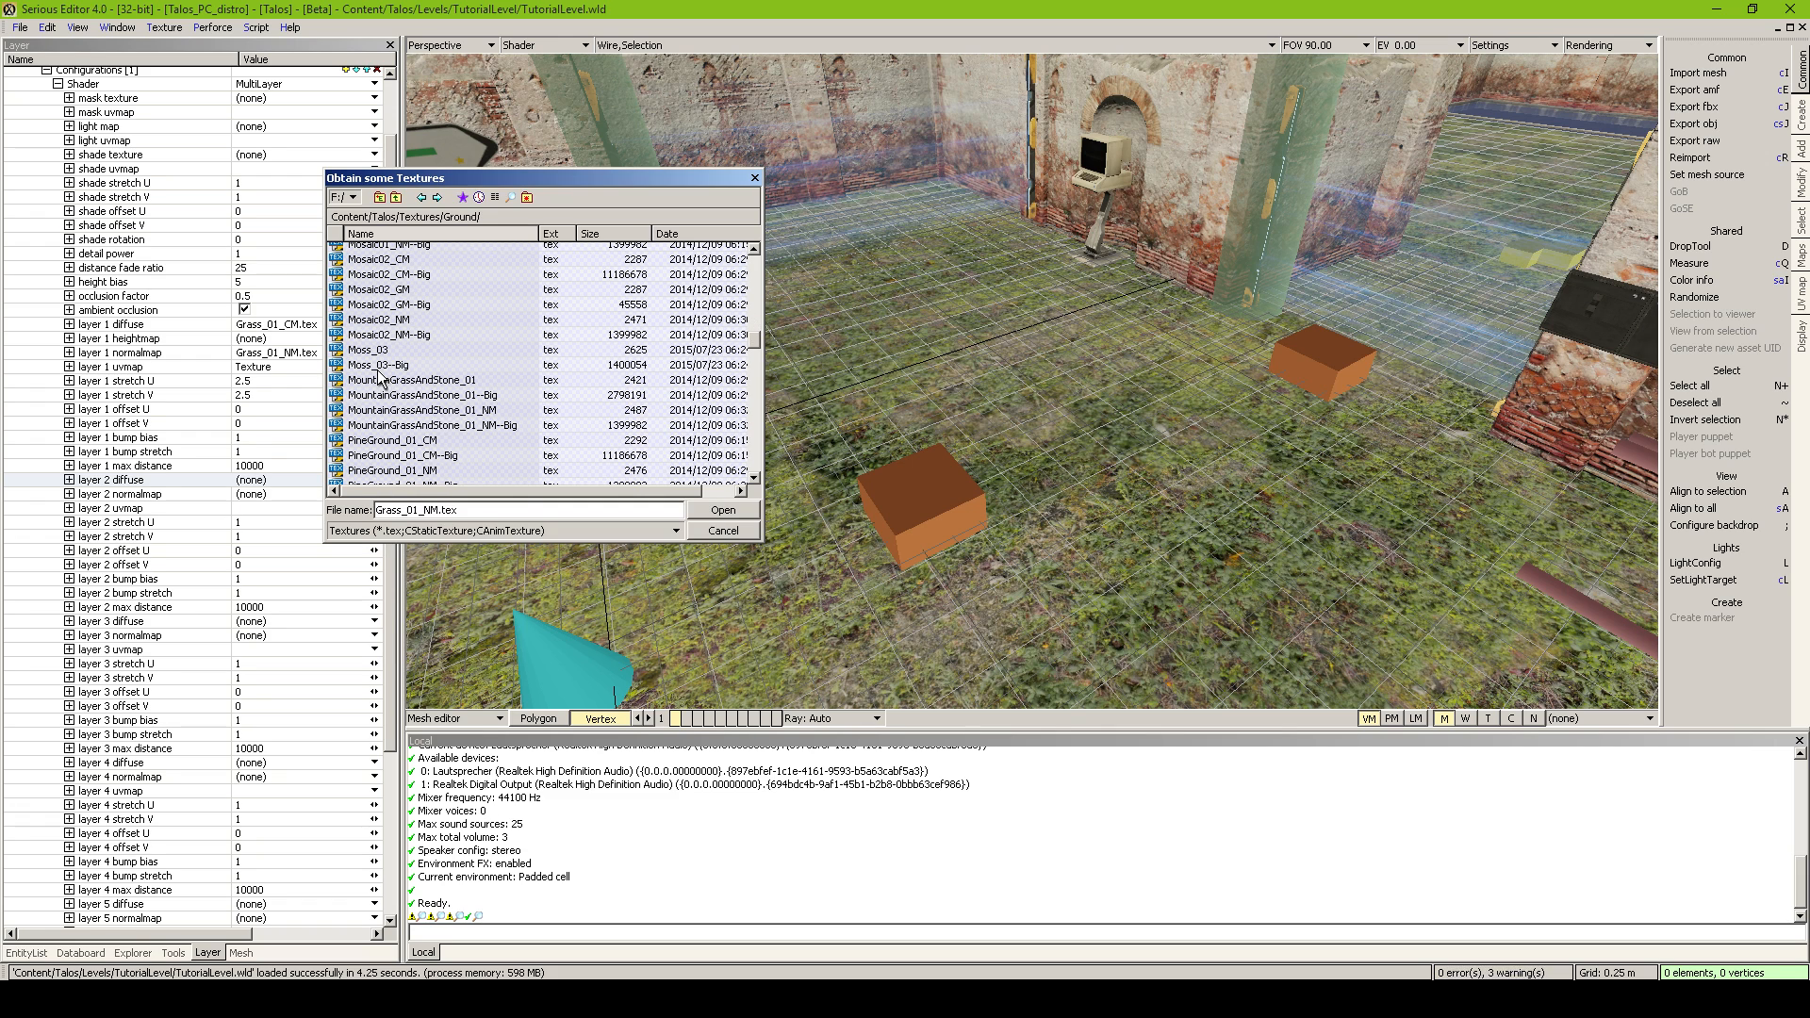
scroll(430, 384, down, 3)
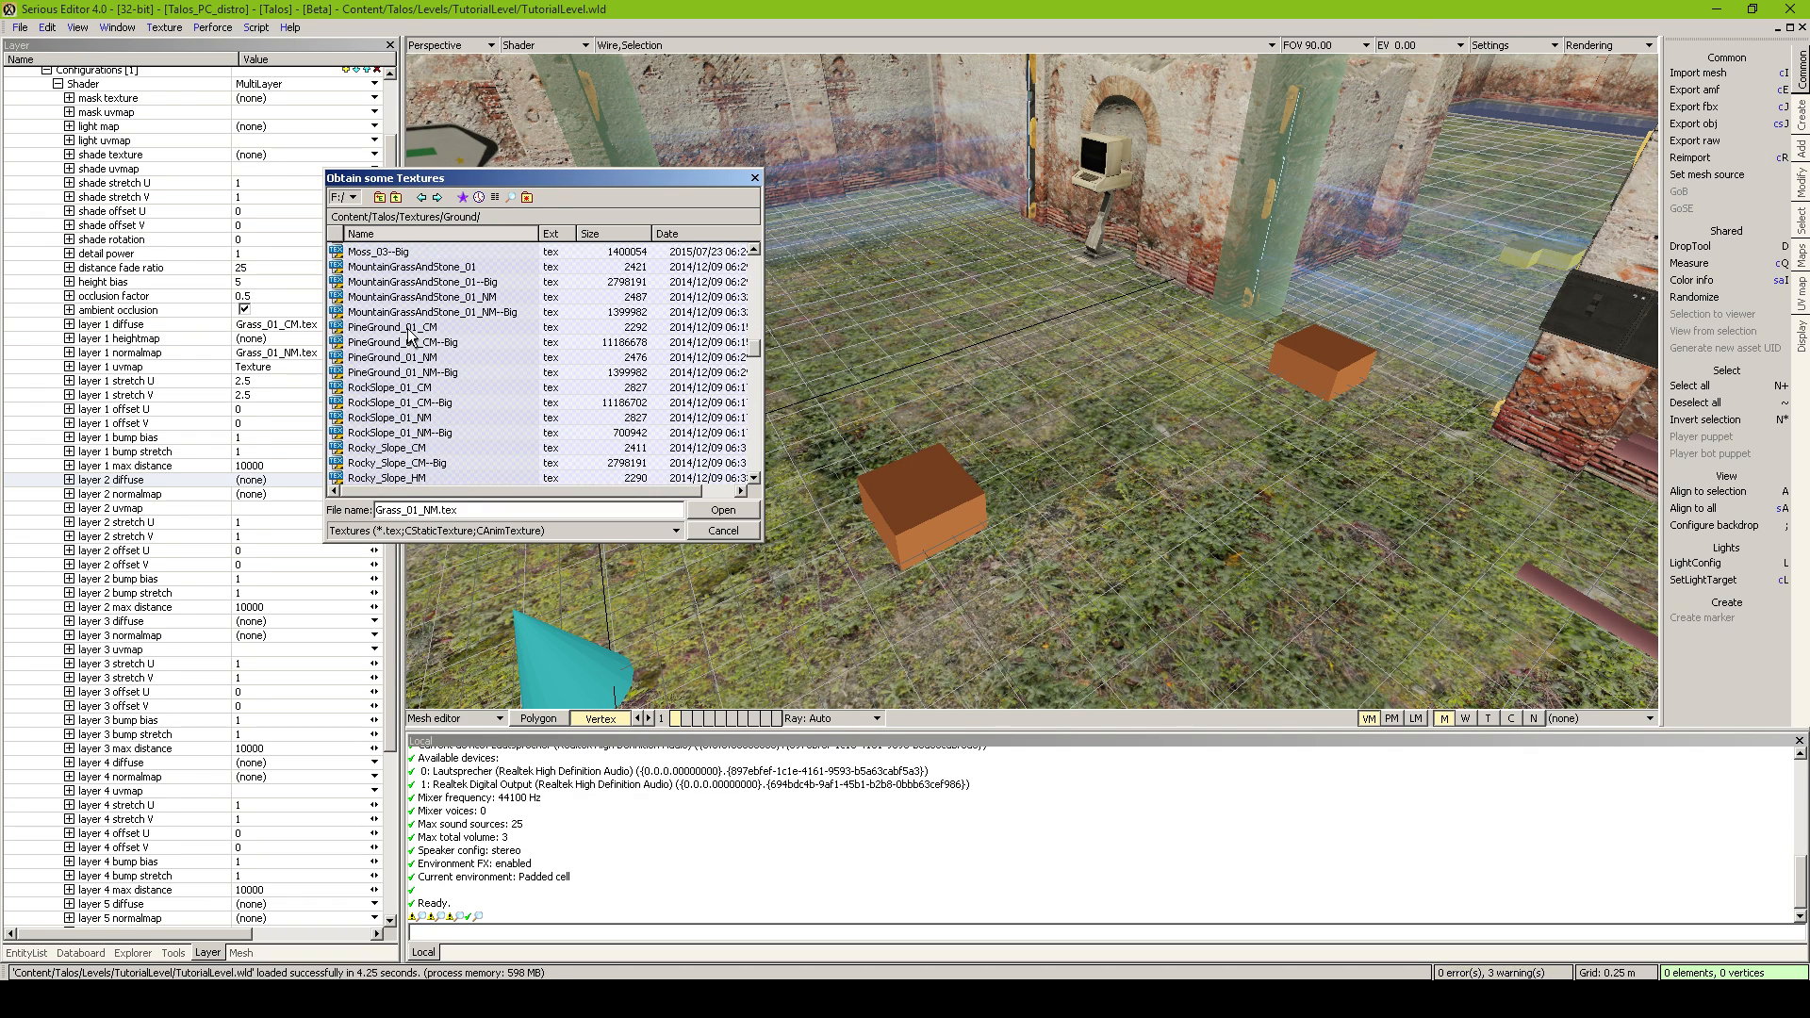
mouse_move(409, 335)
scroll(409, 334, down, 1)
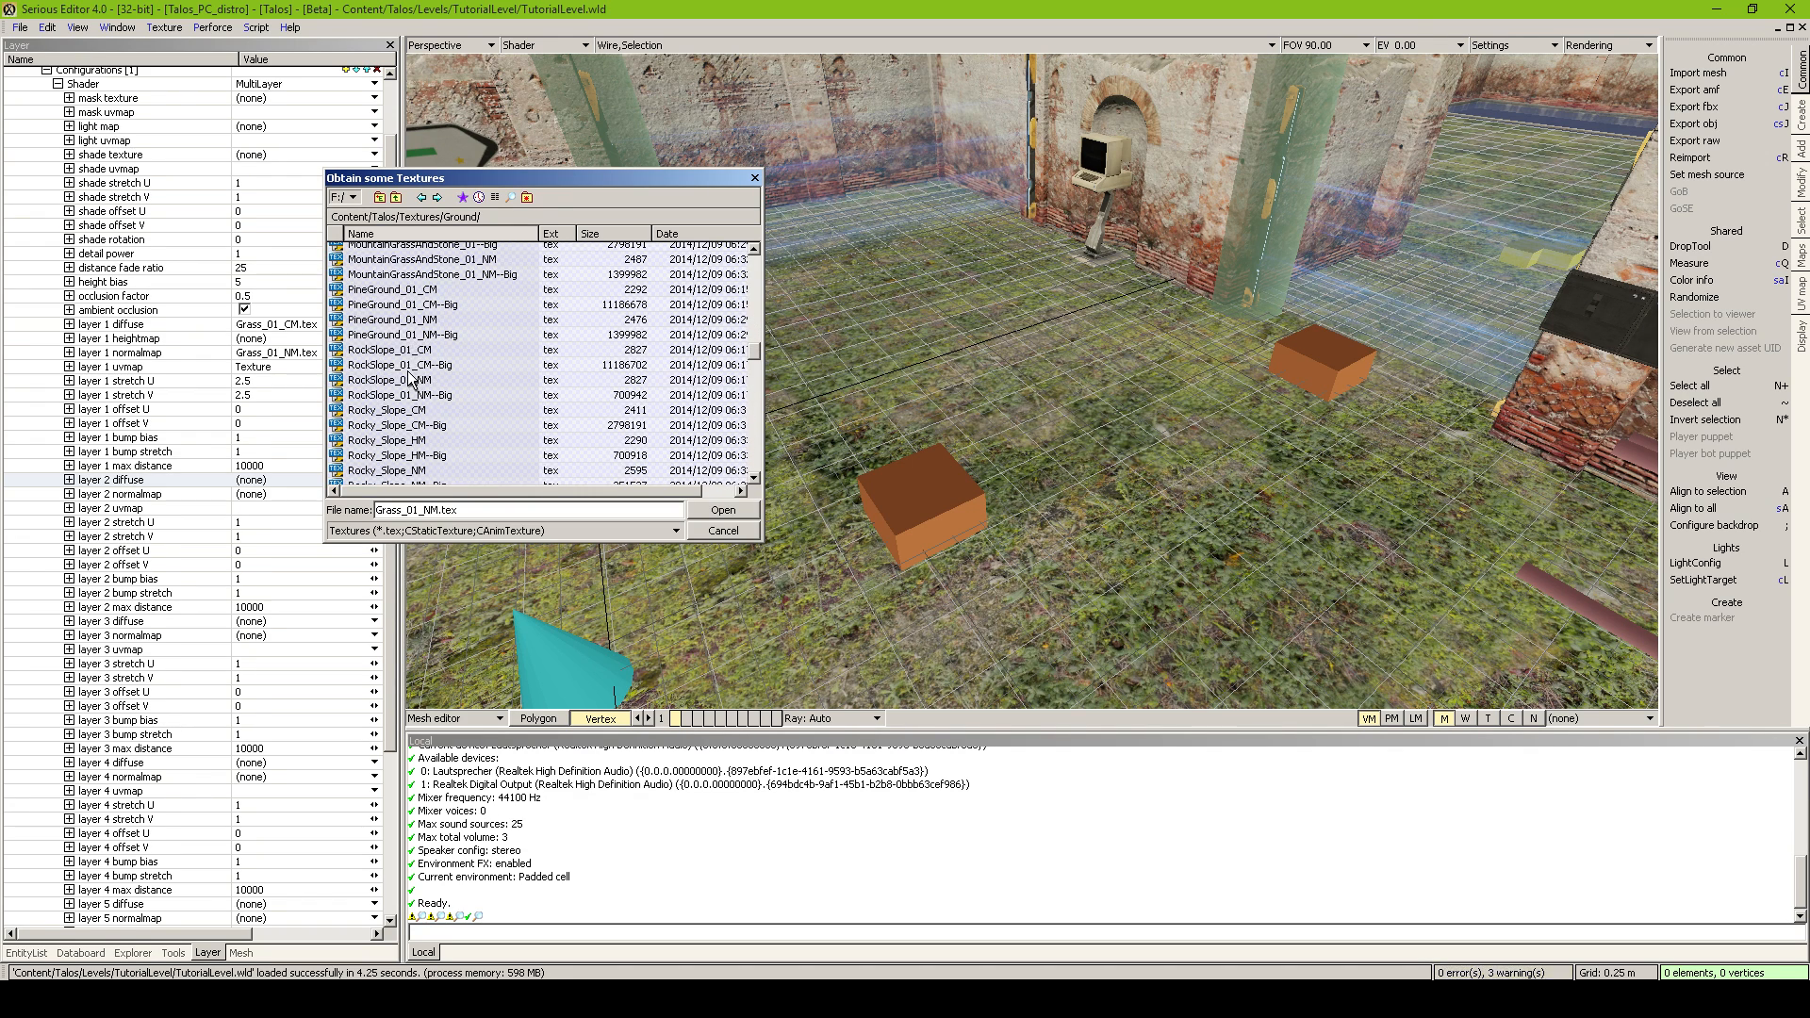
mouse_move(406, 296)
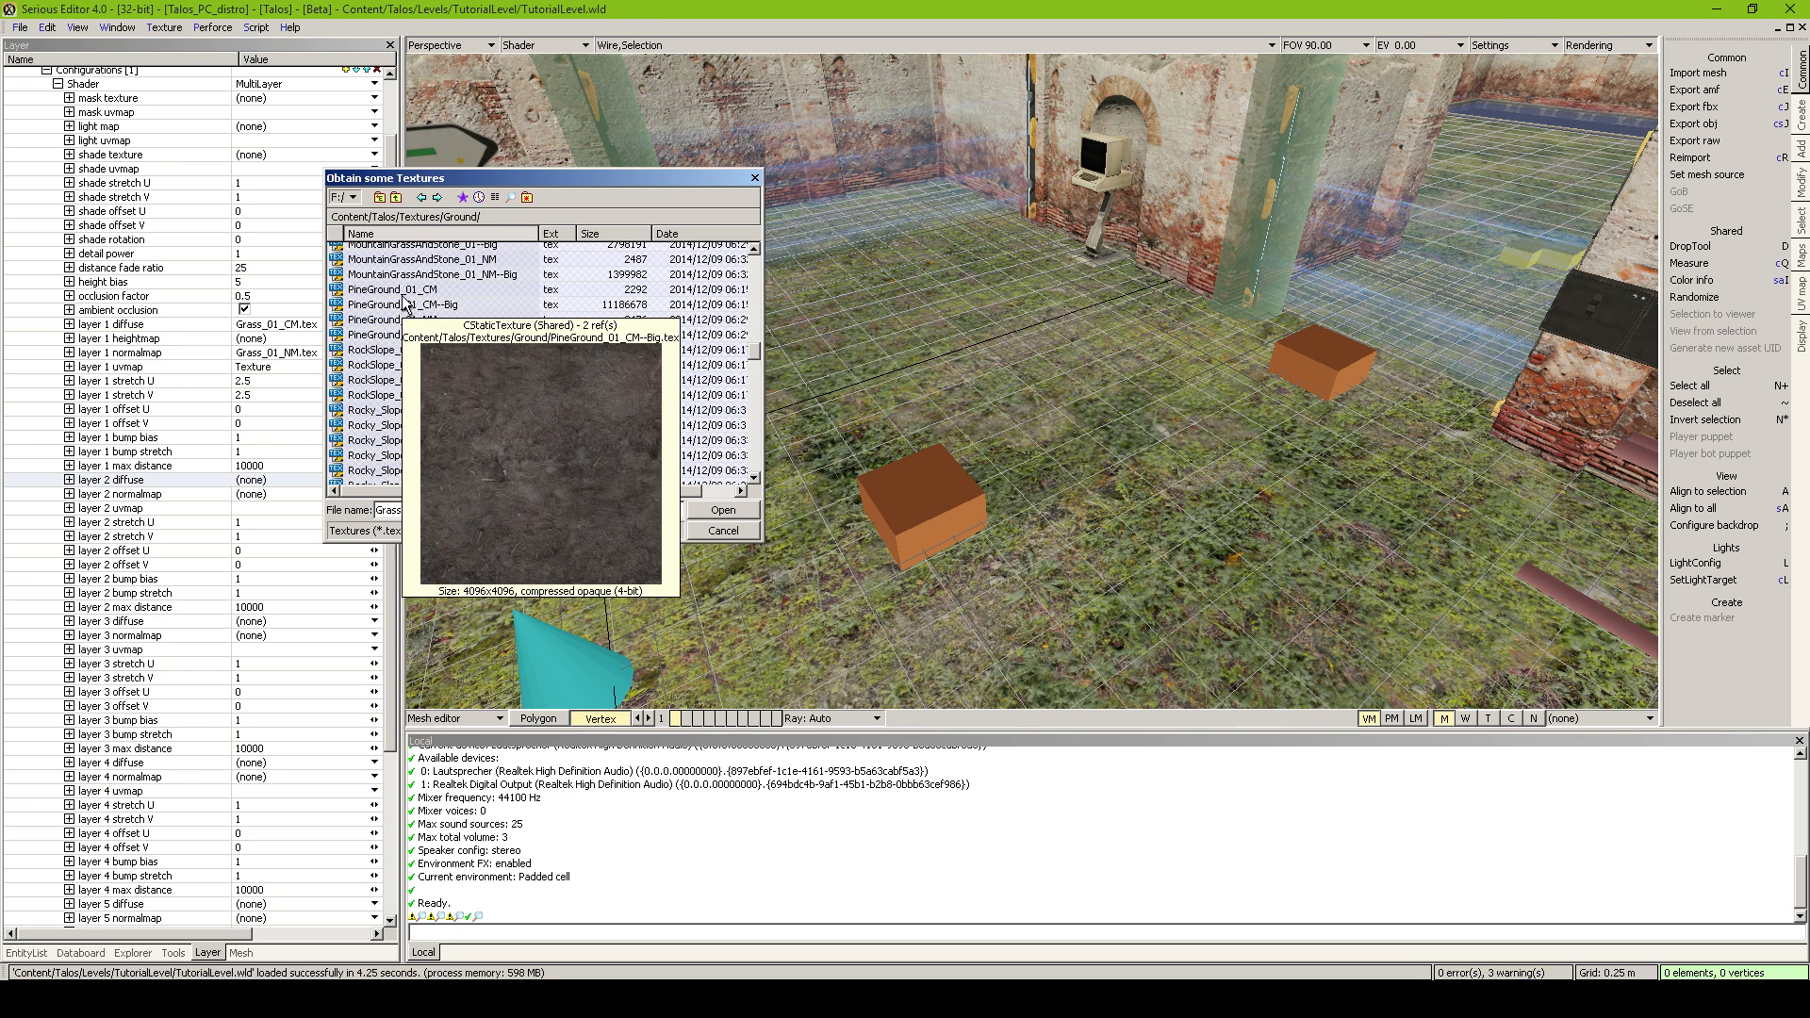
scroll(410, 311, down, 8)
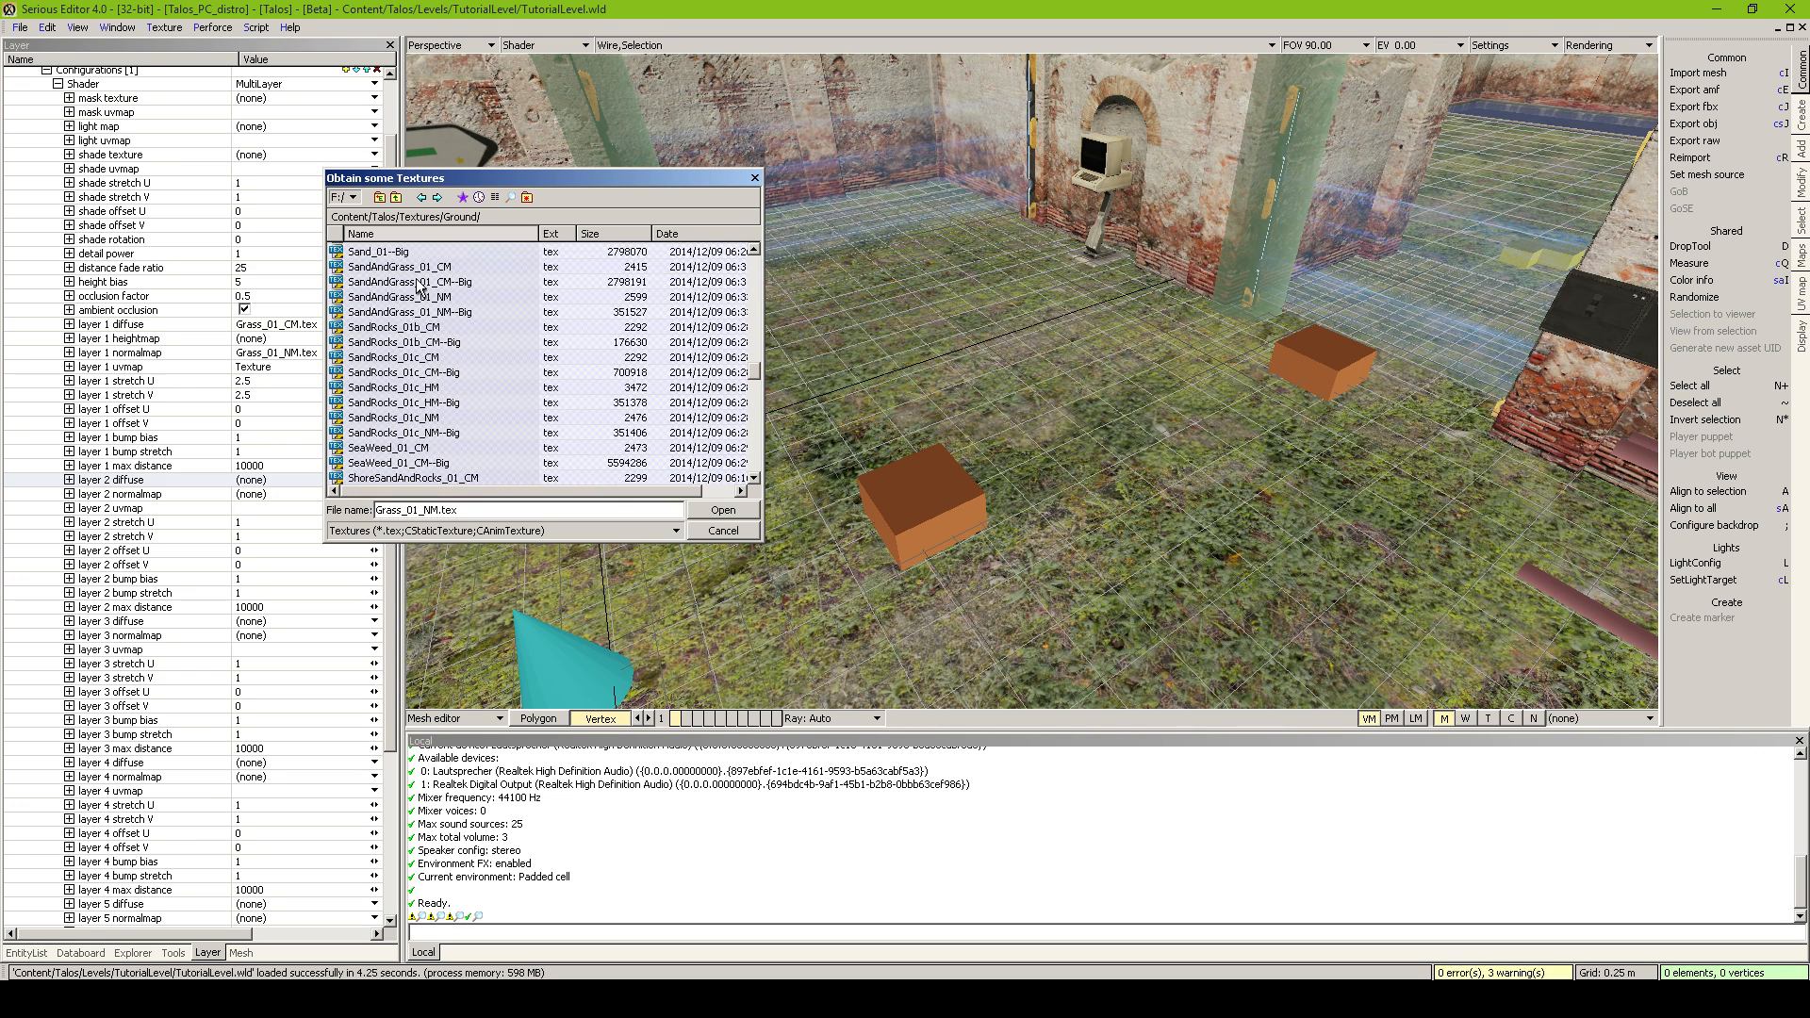
scroll(409, 337, down, 2)
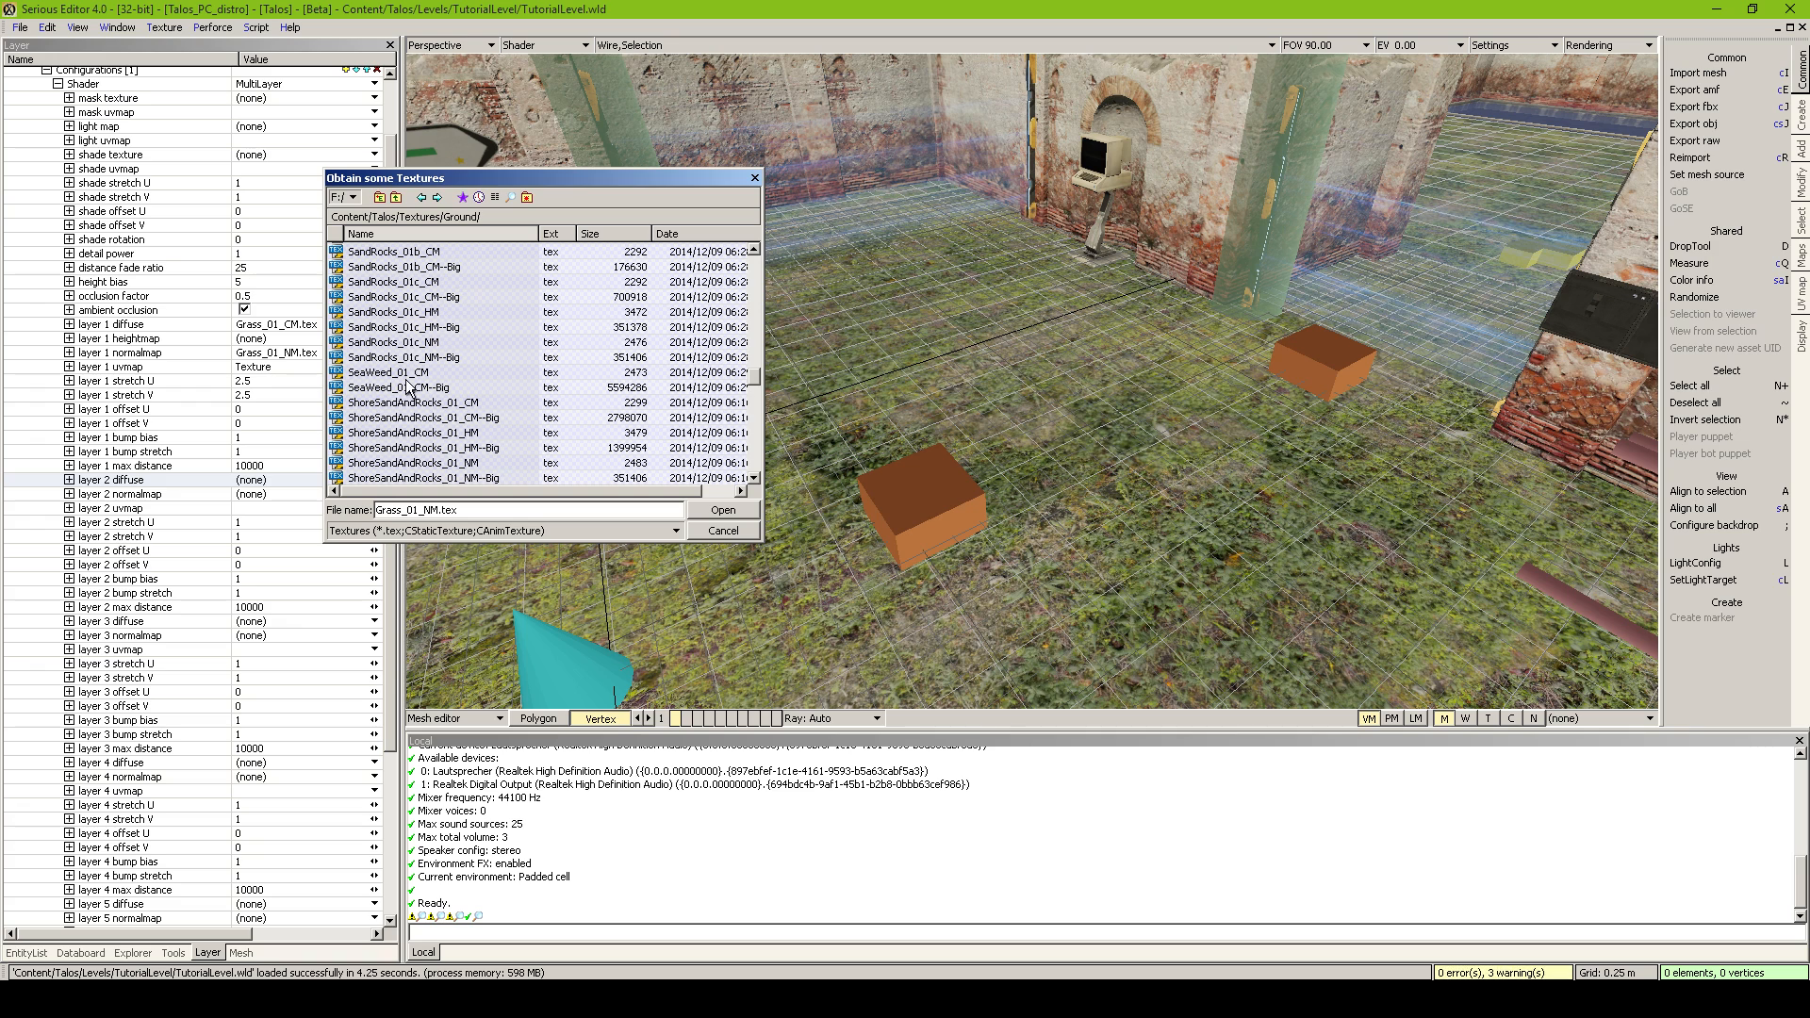
mouse_move(407, 400)
scroll(408, 400, down, 3)
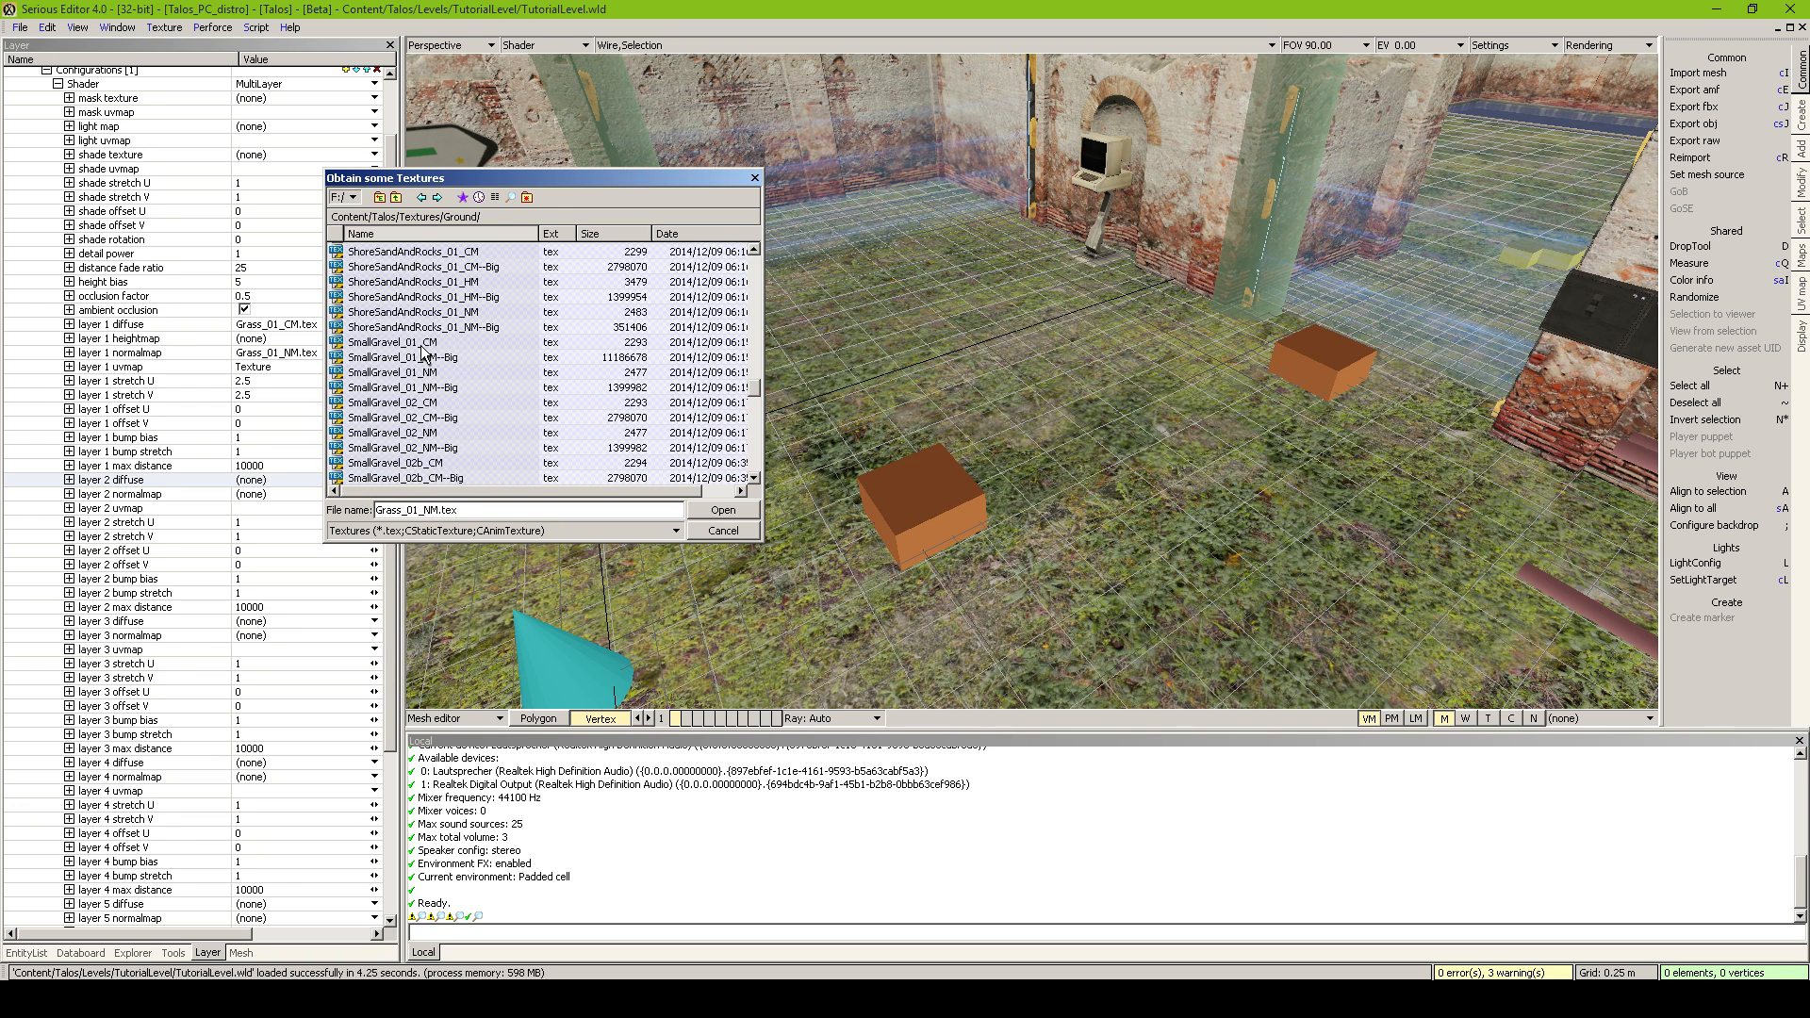
double_click(421, 344)
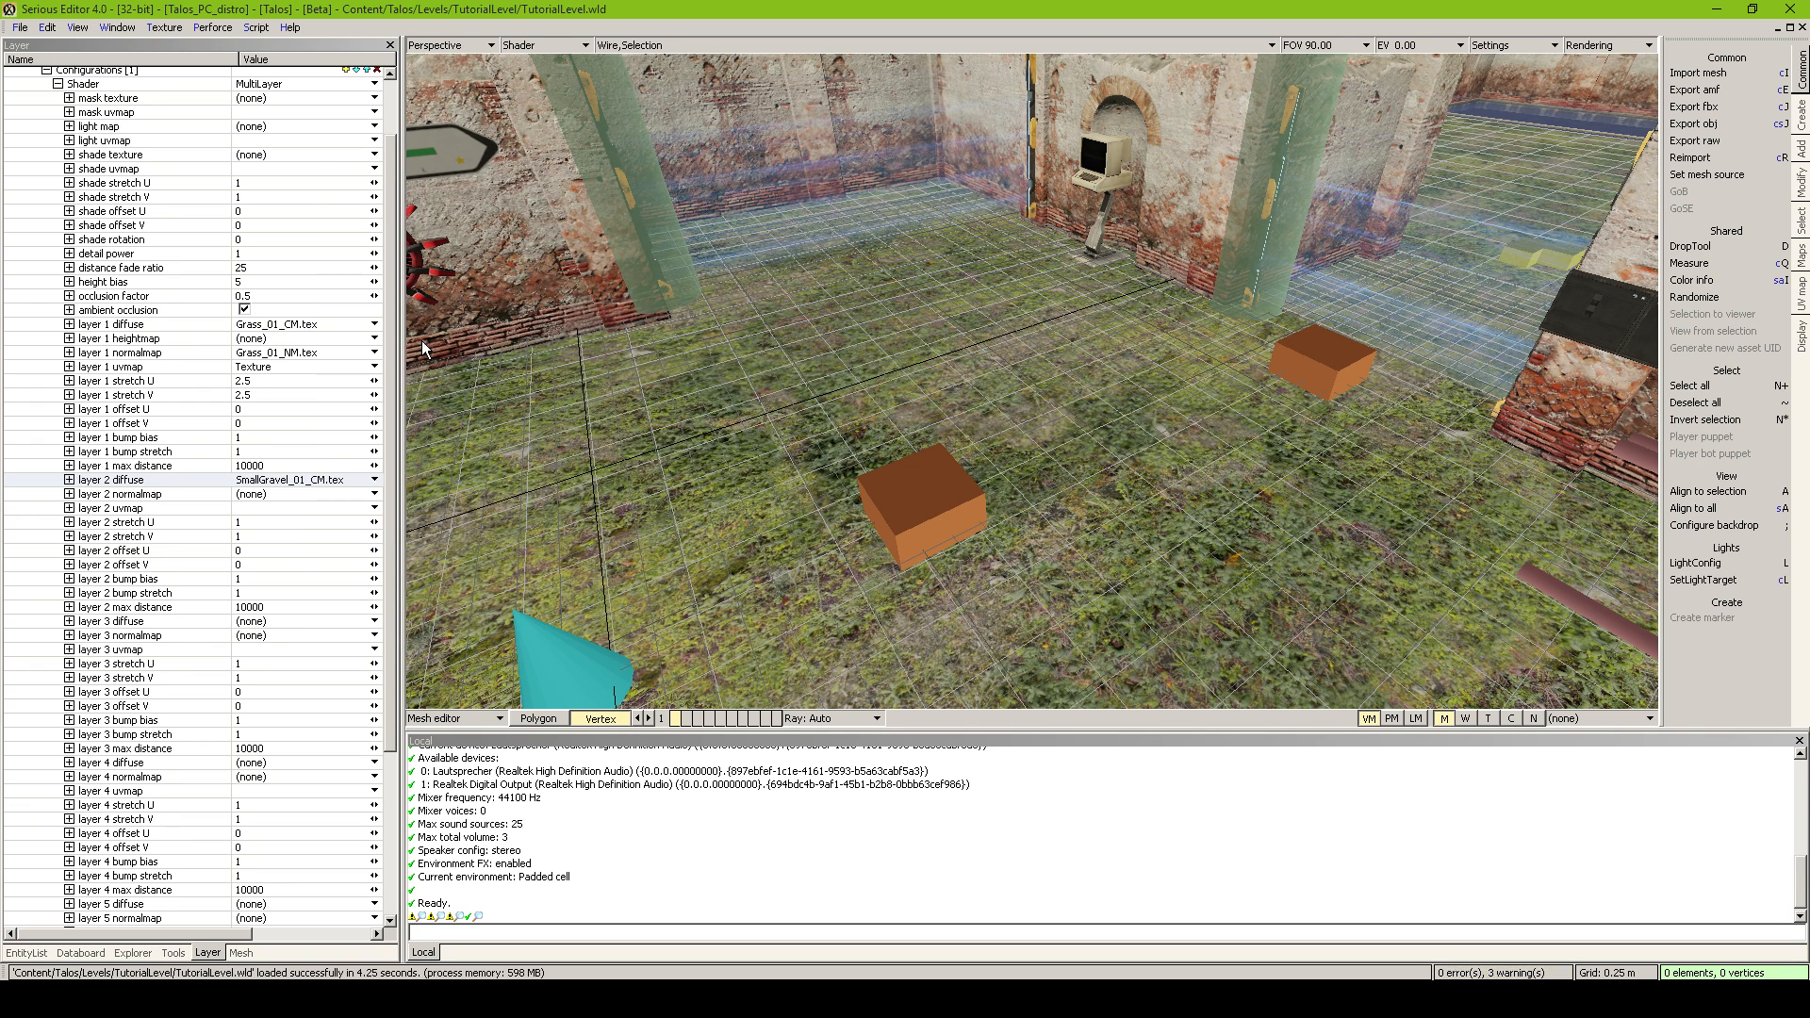
Assign SmallGravel_01_NM.tex from the Ground textures folder as the layer 2 normalmap
click(374, 494)
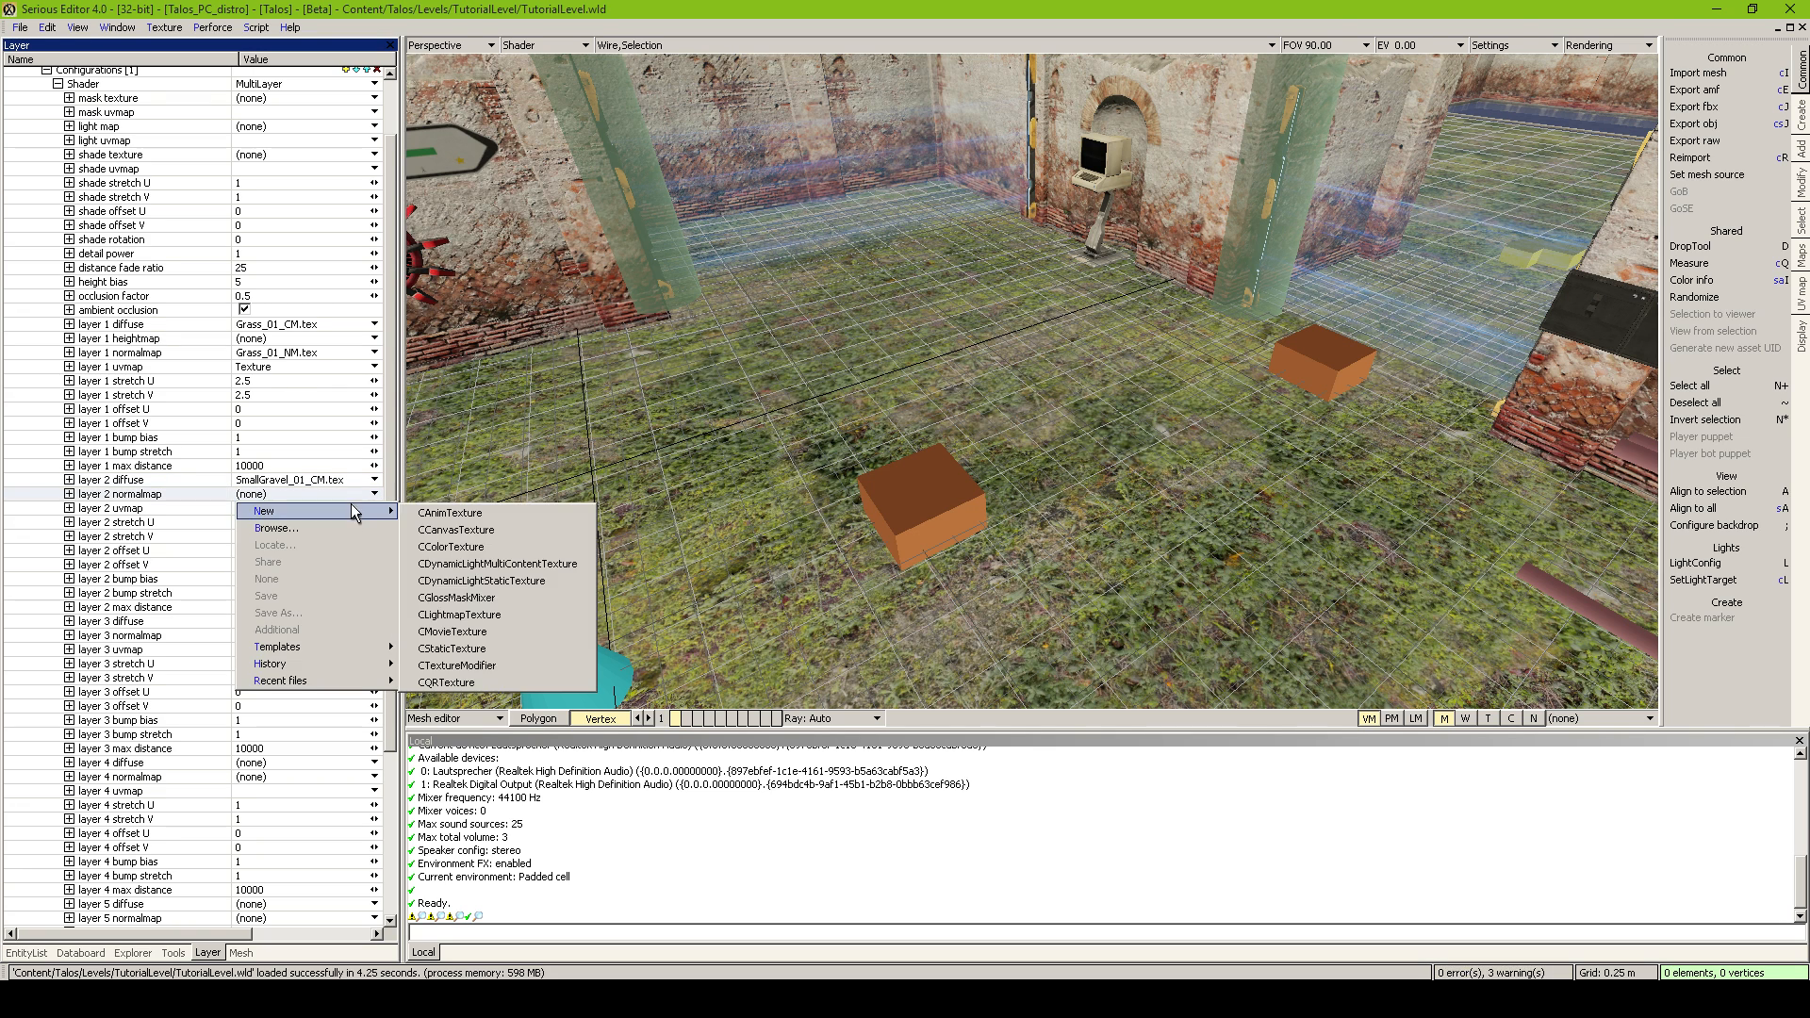
click(382, 517)
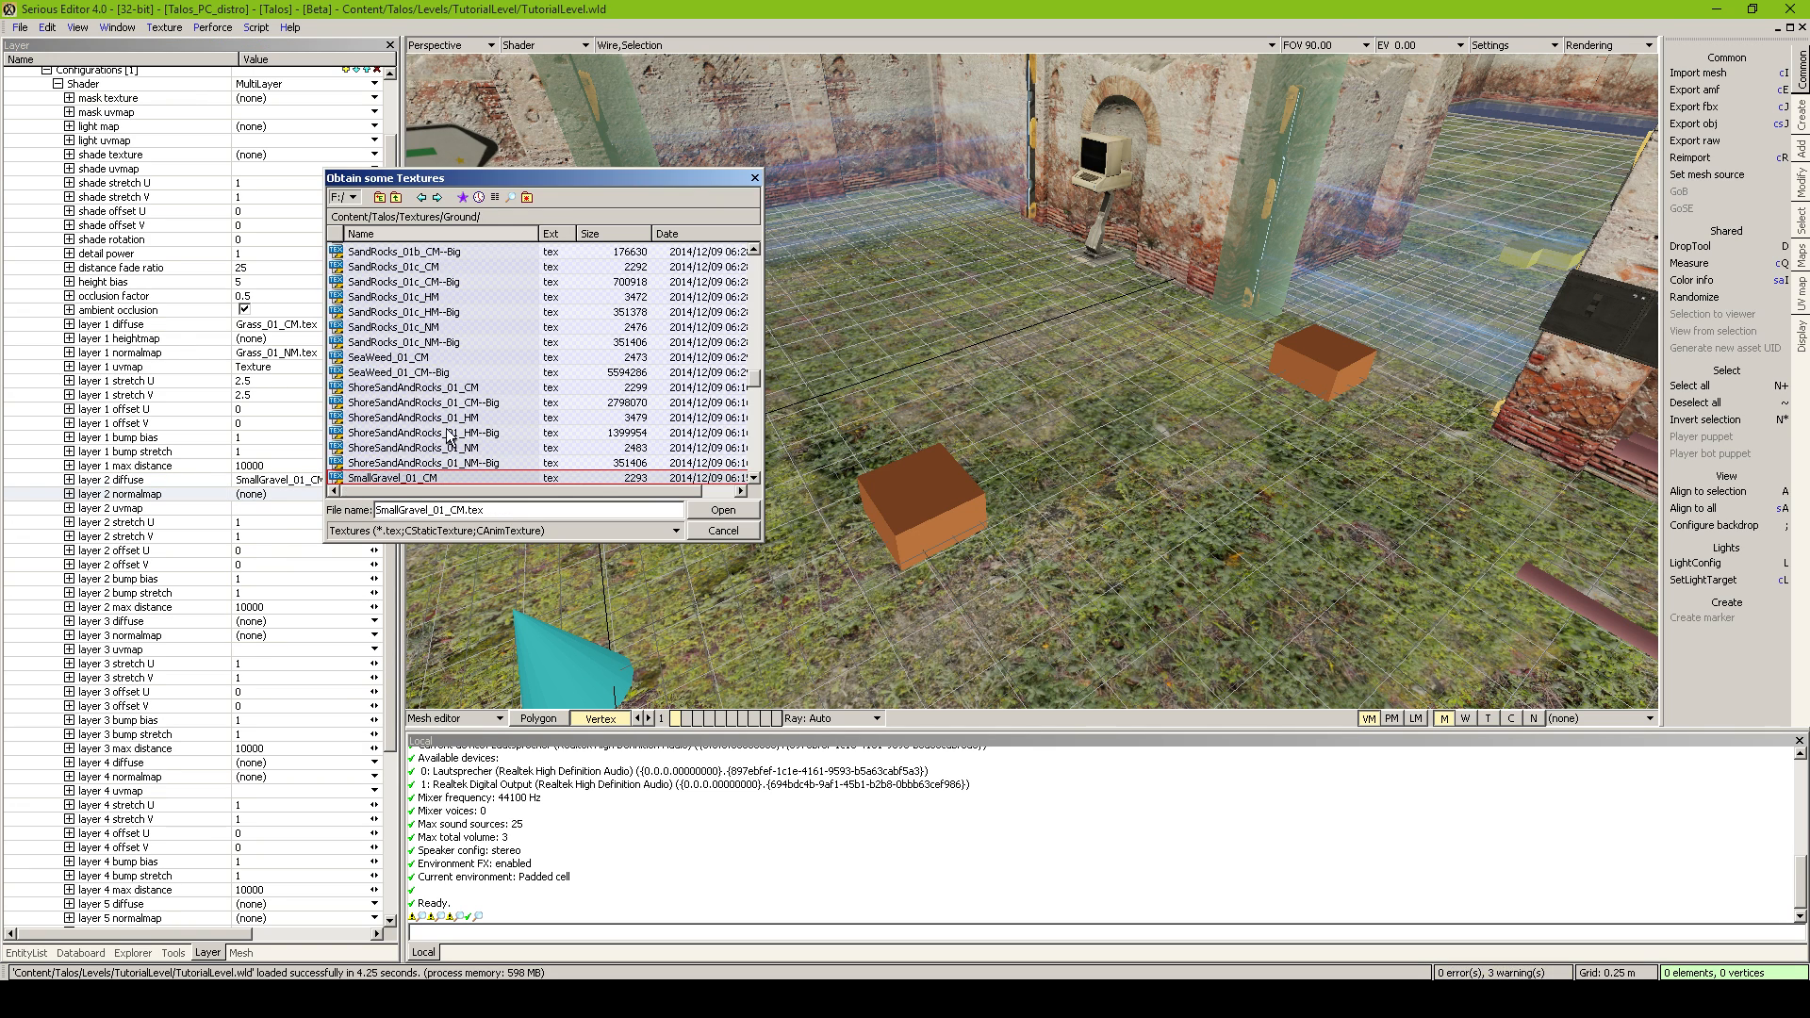
scroll(452, 438, up, 1)
double_click(453, 432)
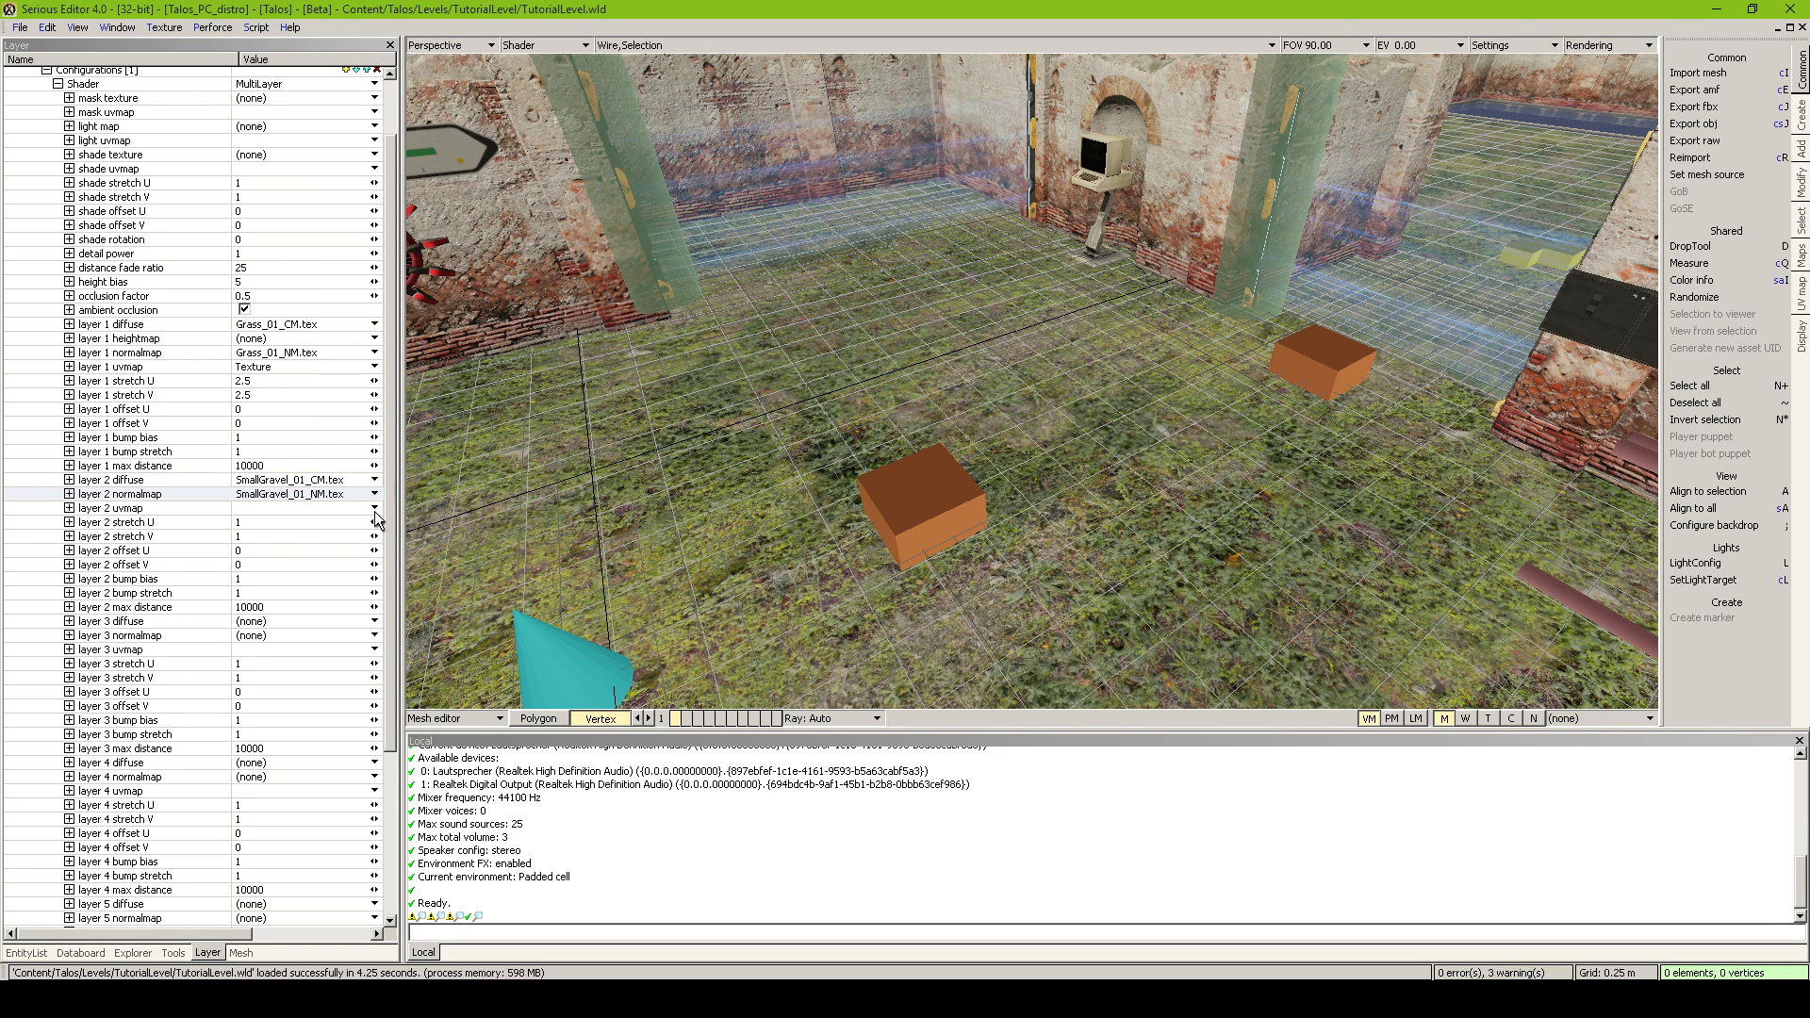
Set the layer 2 uvmap to Texture and check the ground's appearance across the level
click(374, 508)
click(377, 523)
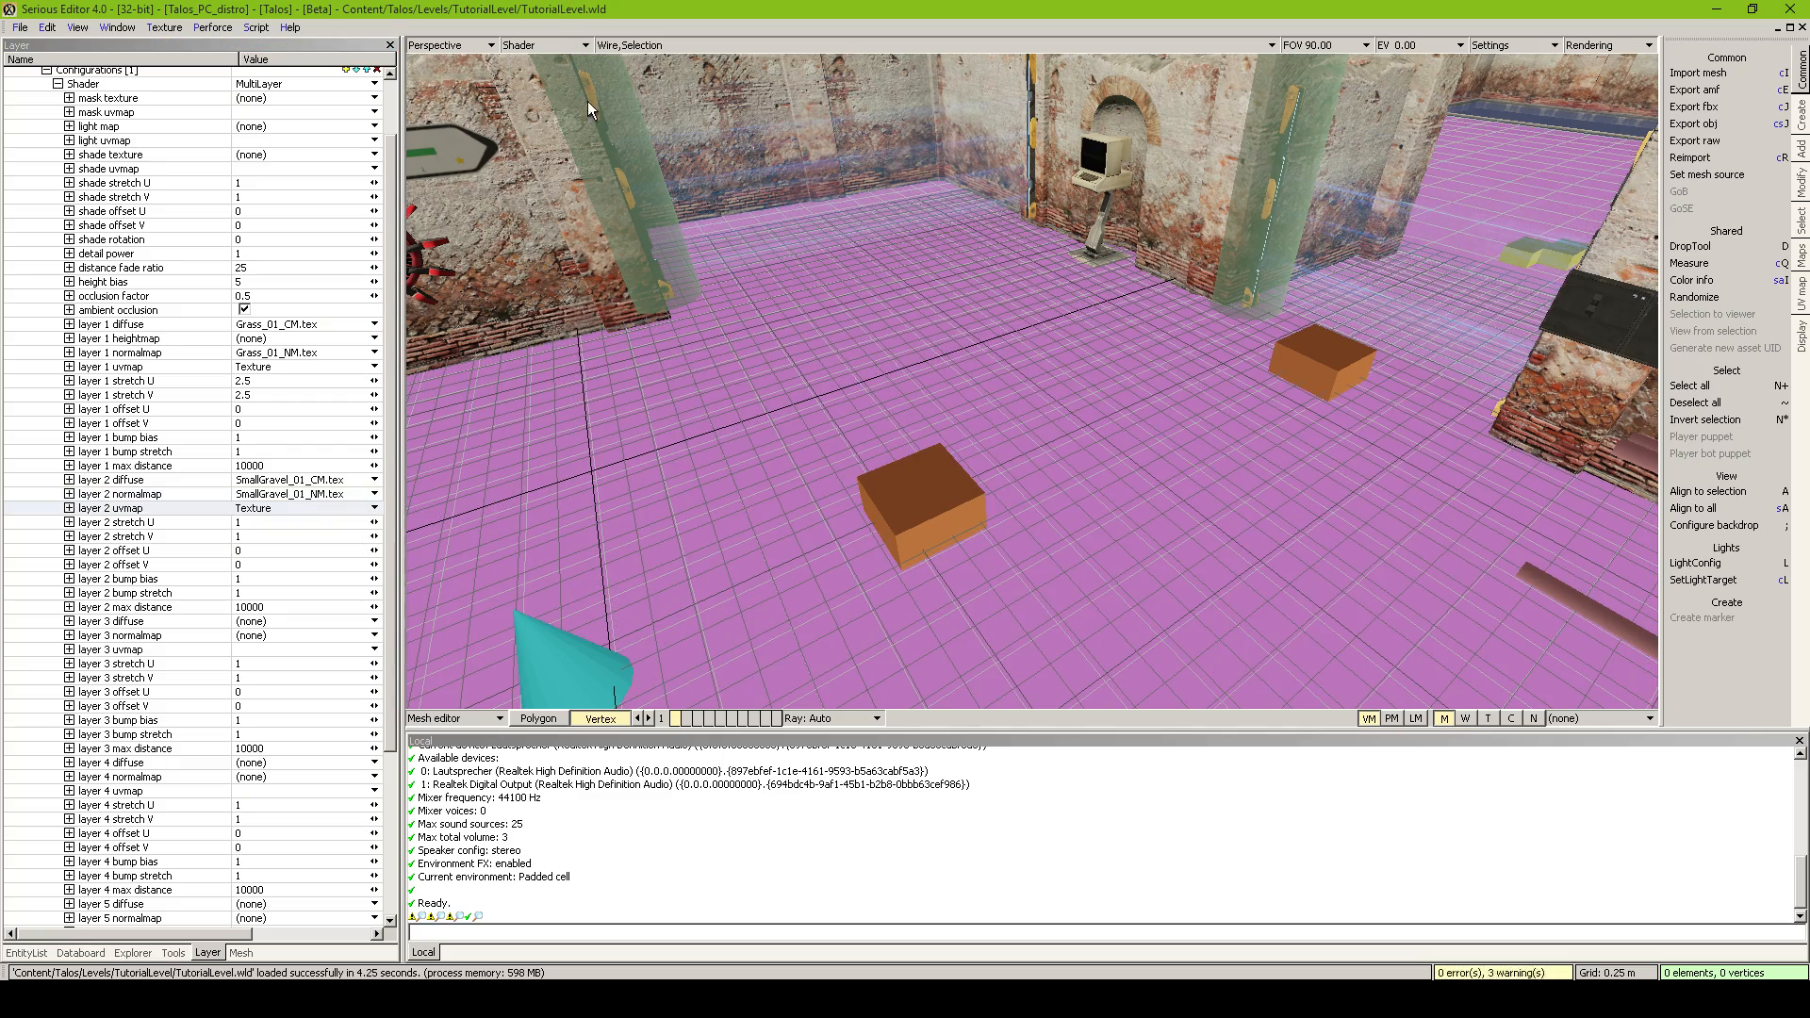
middle_drag(792, 236, 791, 395)
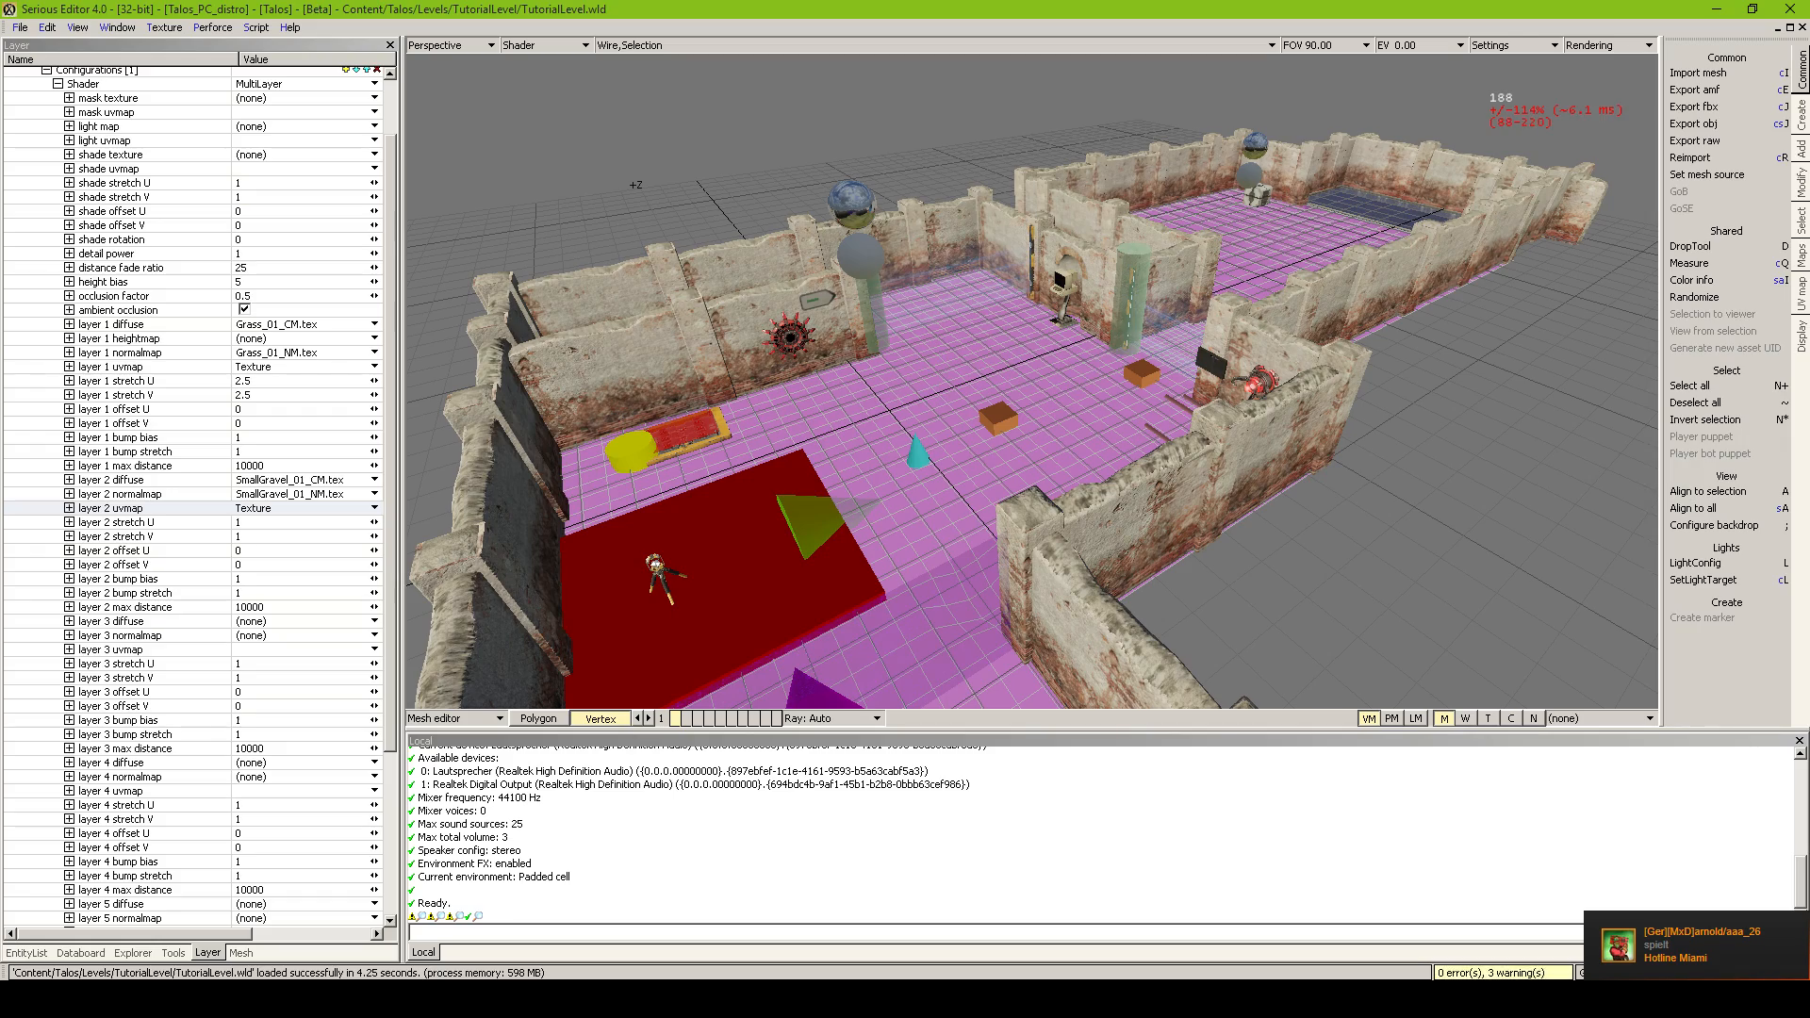
middle_drag(791, 396, 519, 236)
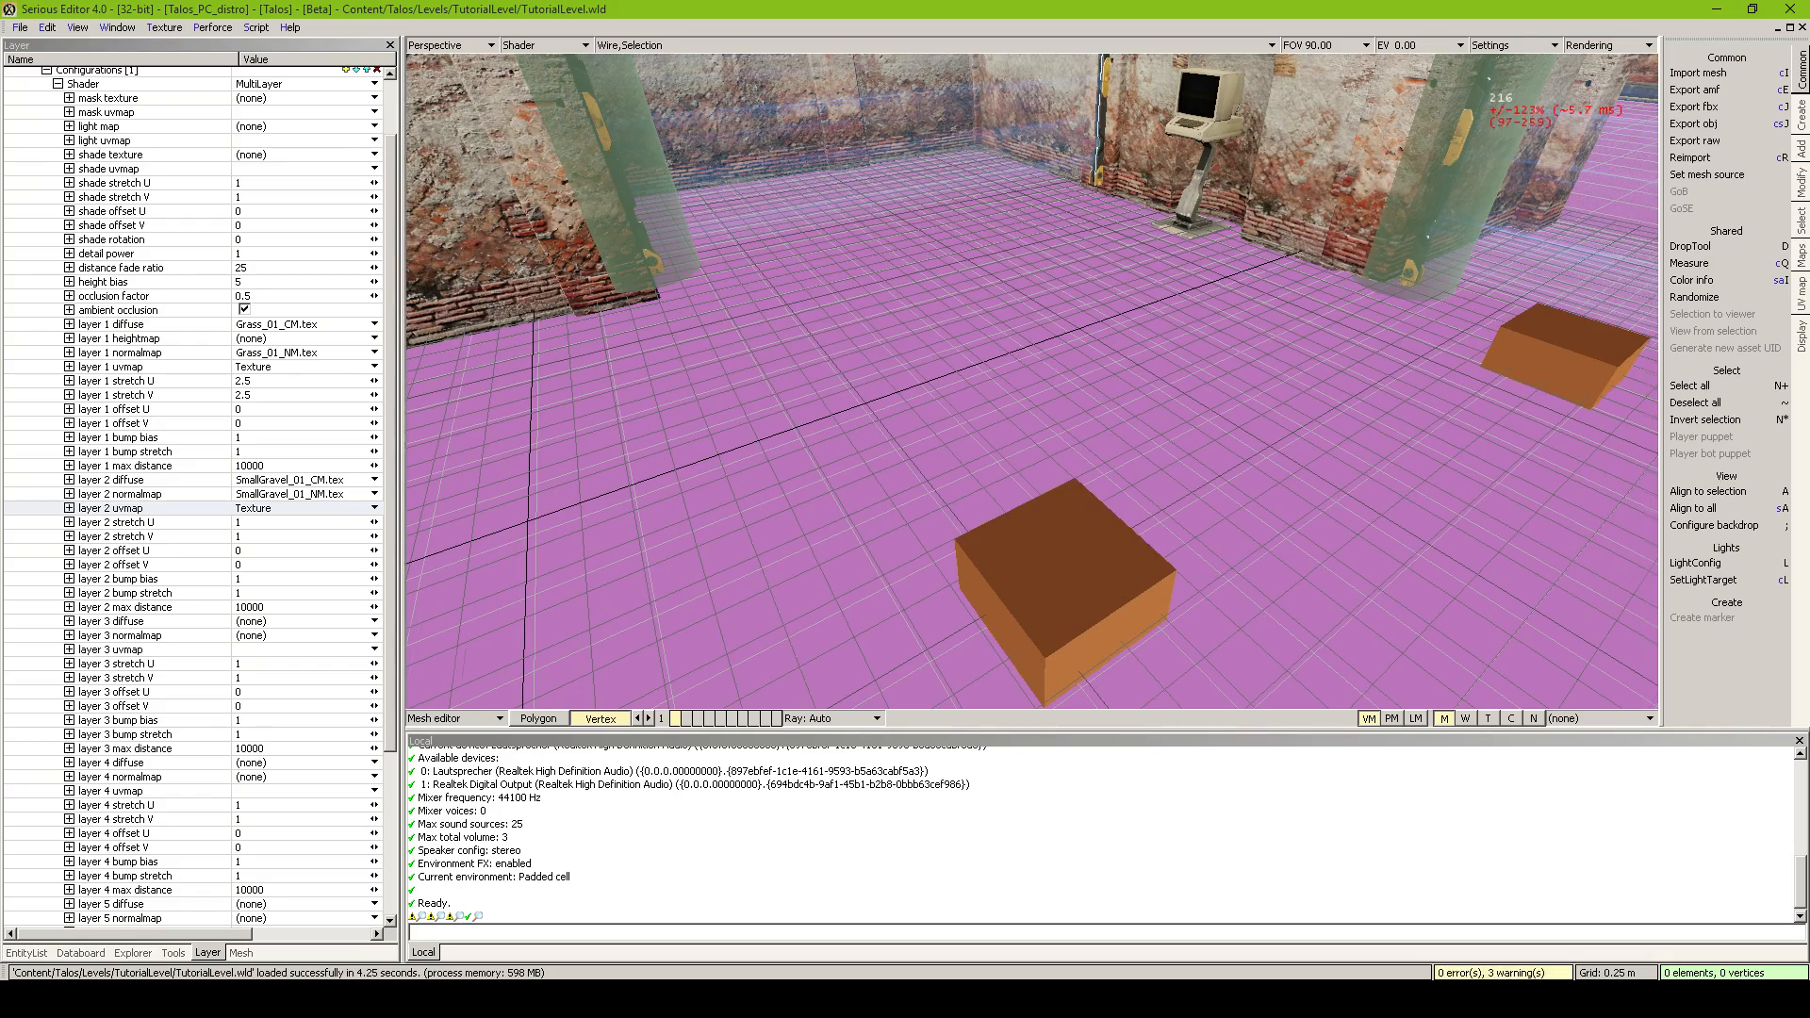
scroll(1032, 381, down, 8)
scroll(1032, 381, up, 4)
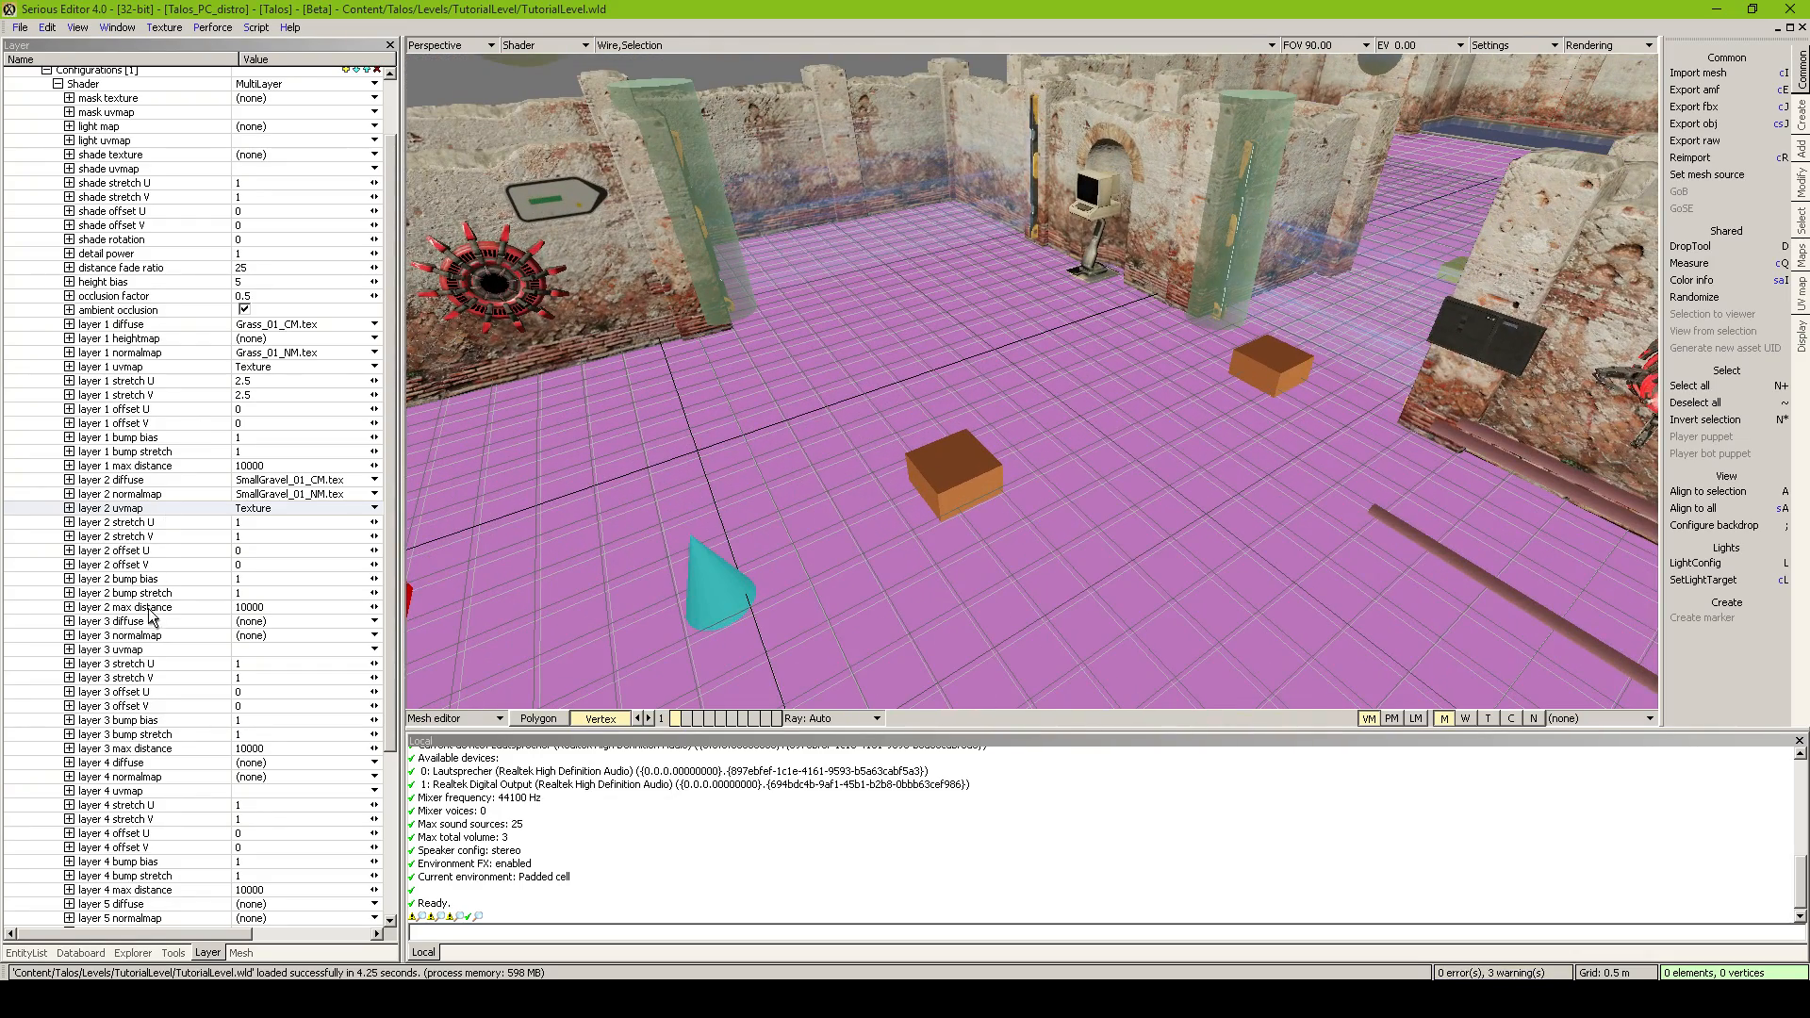
Assign Sand_01.tex from the Ground textures folder as the layer 3 diffuse texture
click(153, 621)
click(275, 622)
click(273, 655)
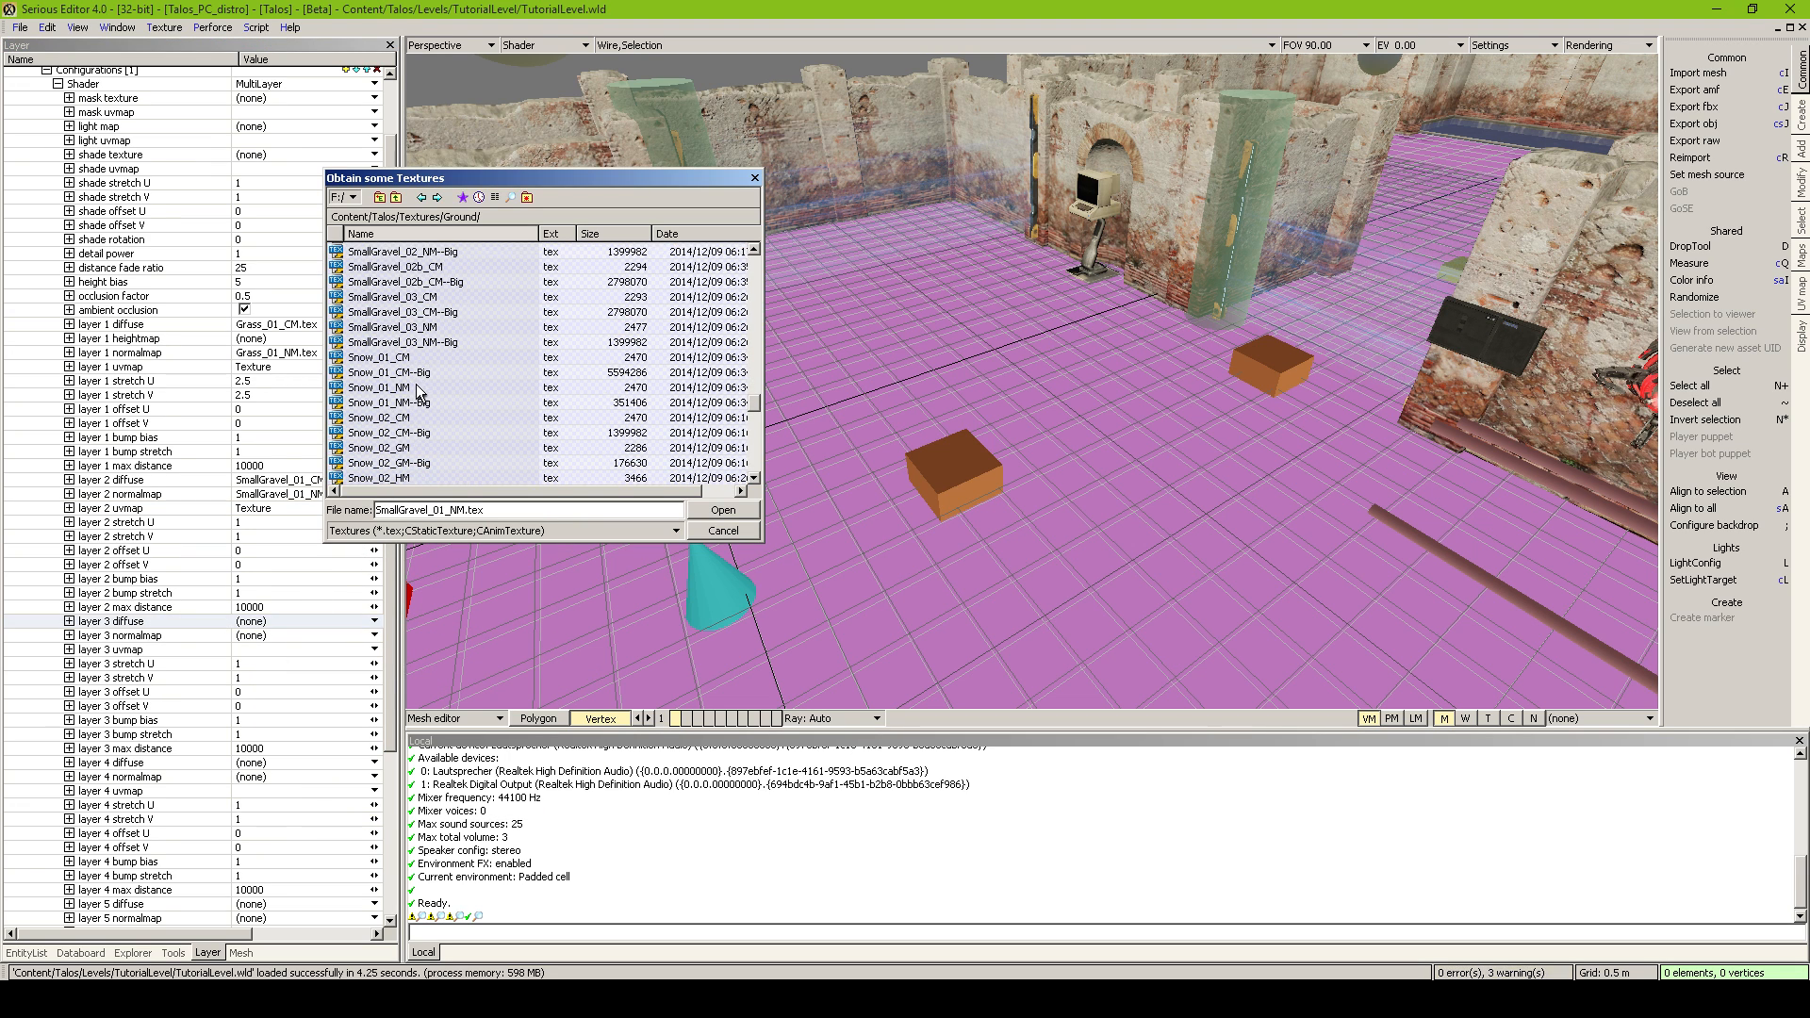
scroll(420, 394, down, 6)
scroll(423, 422, up, 8)
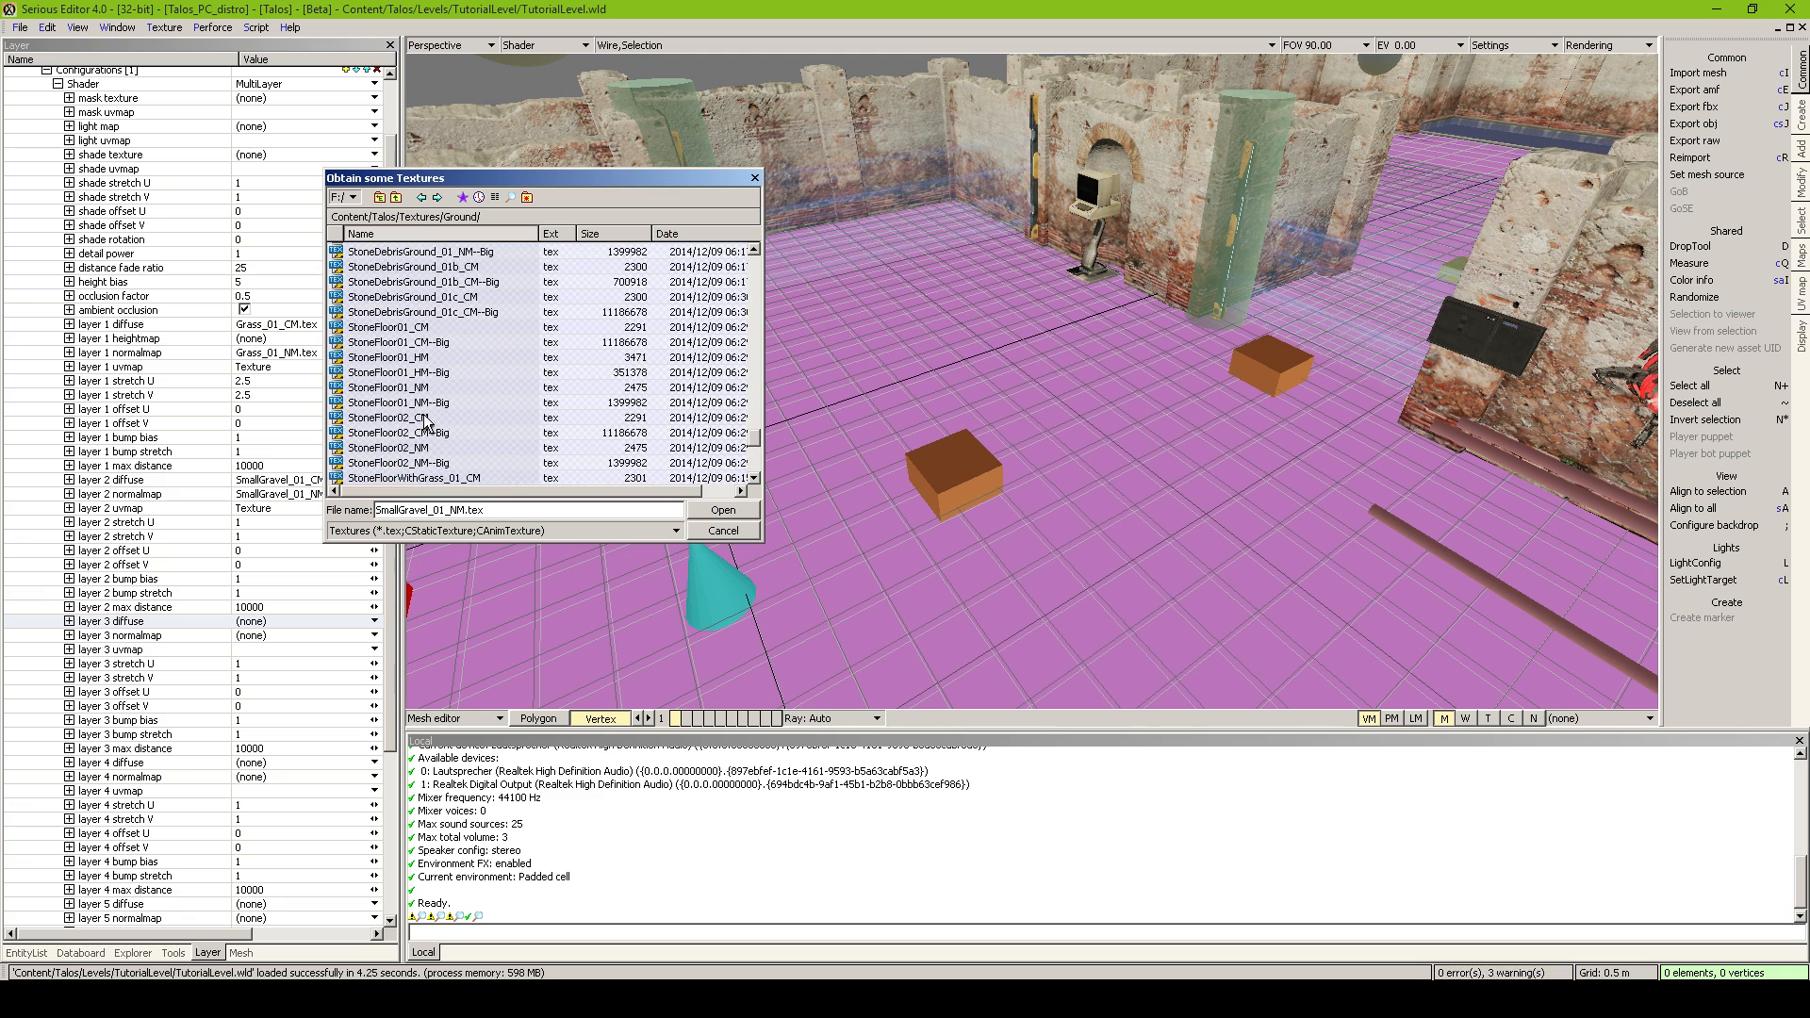
scroll(423, 422, up, 5)
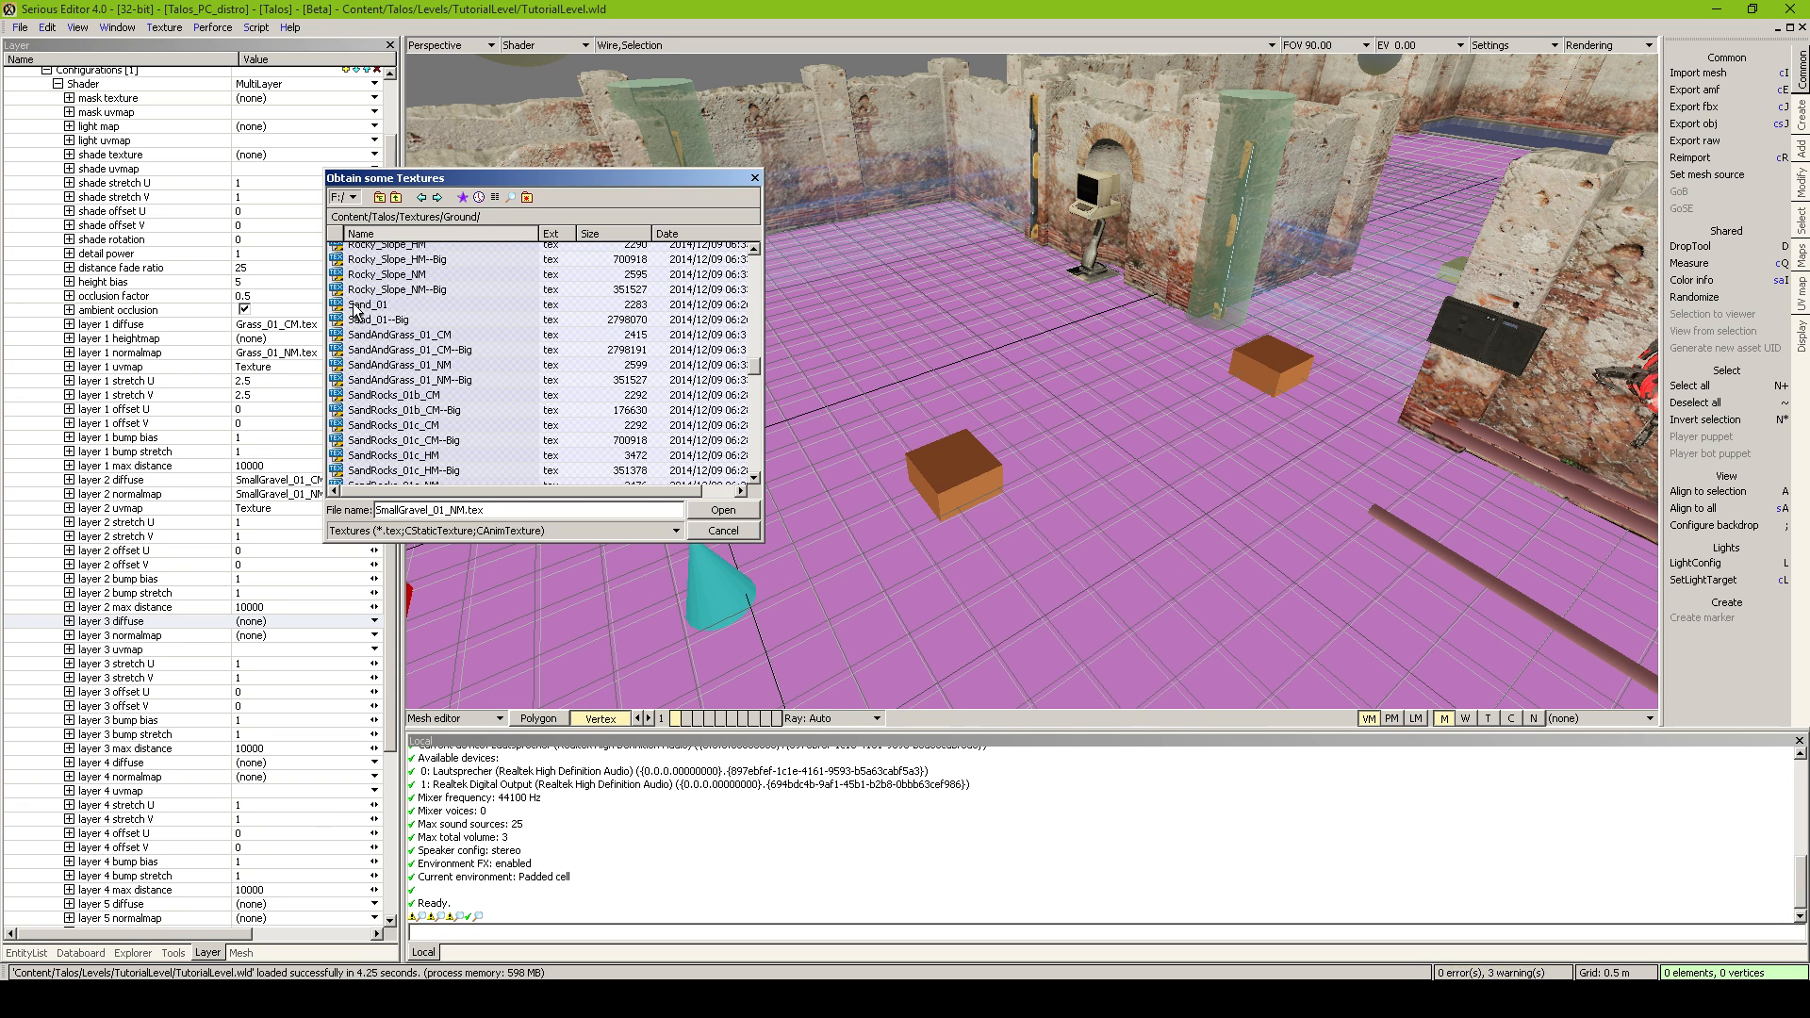
double_click(368, 305)
click(371, 635)
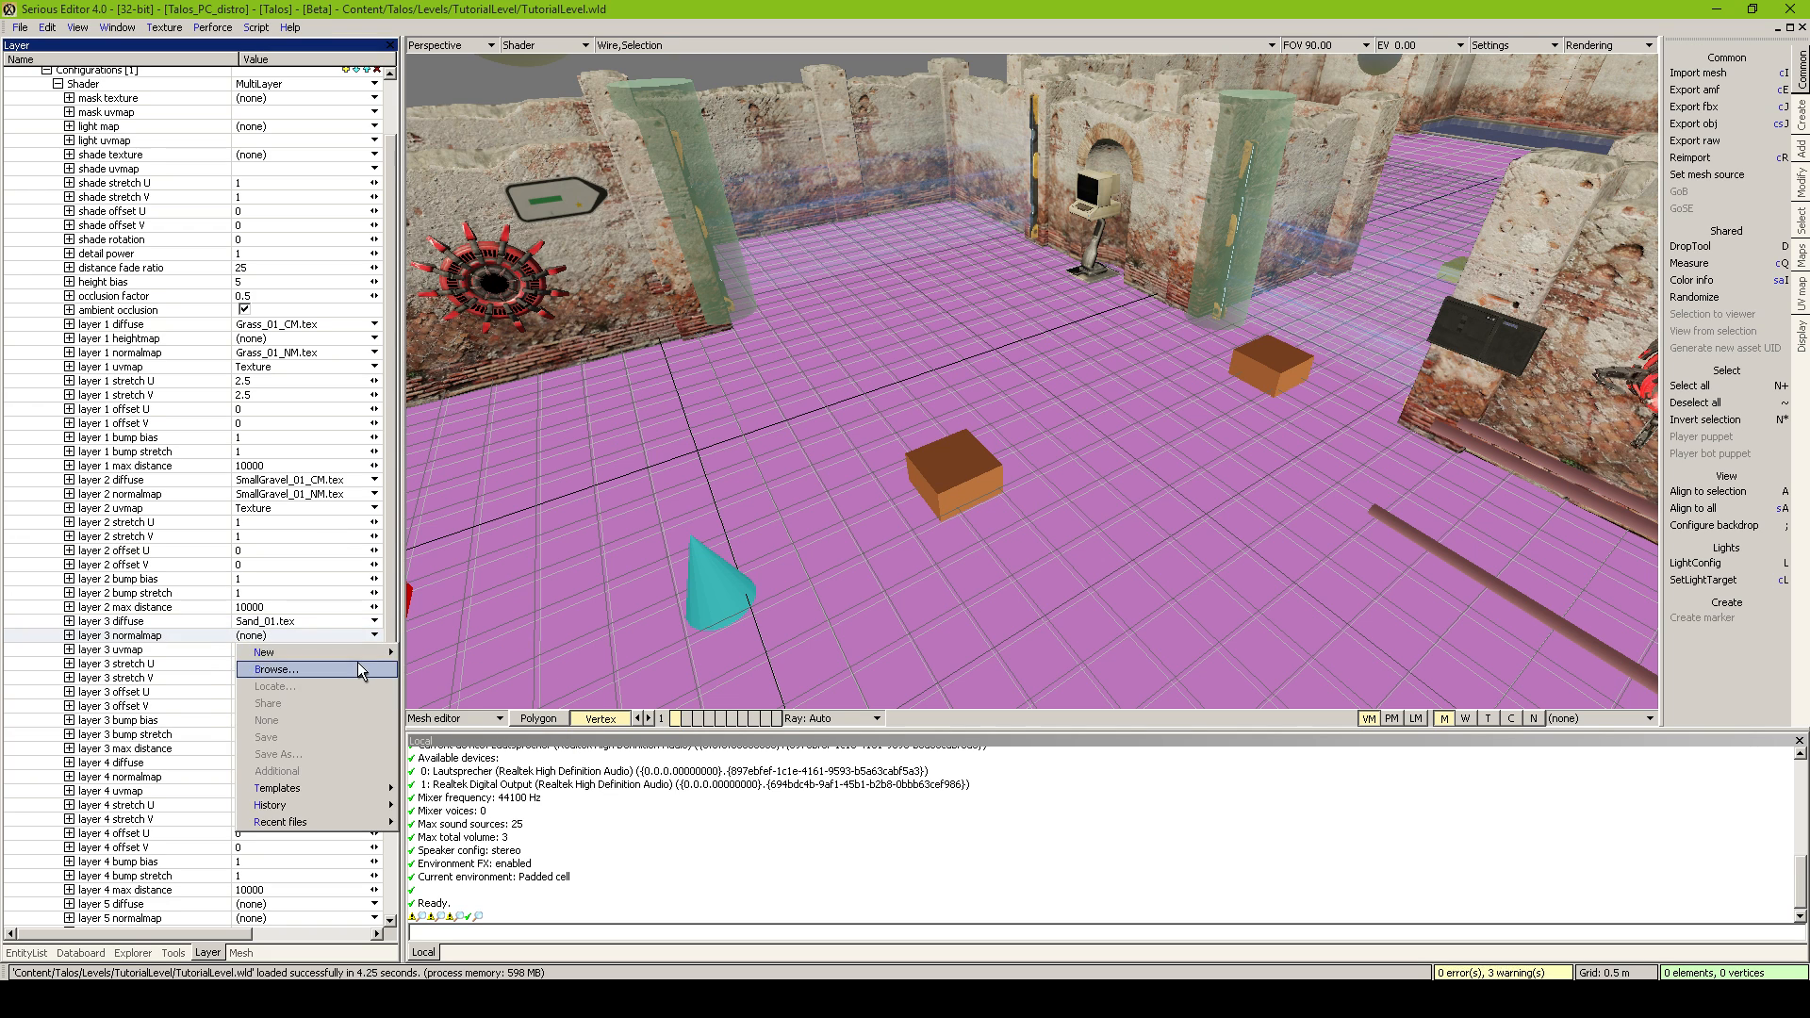
click(275, 669)
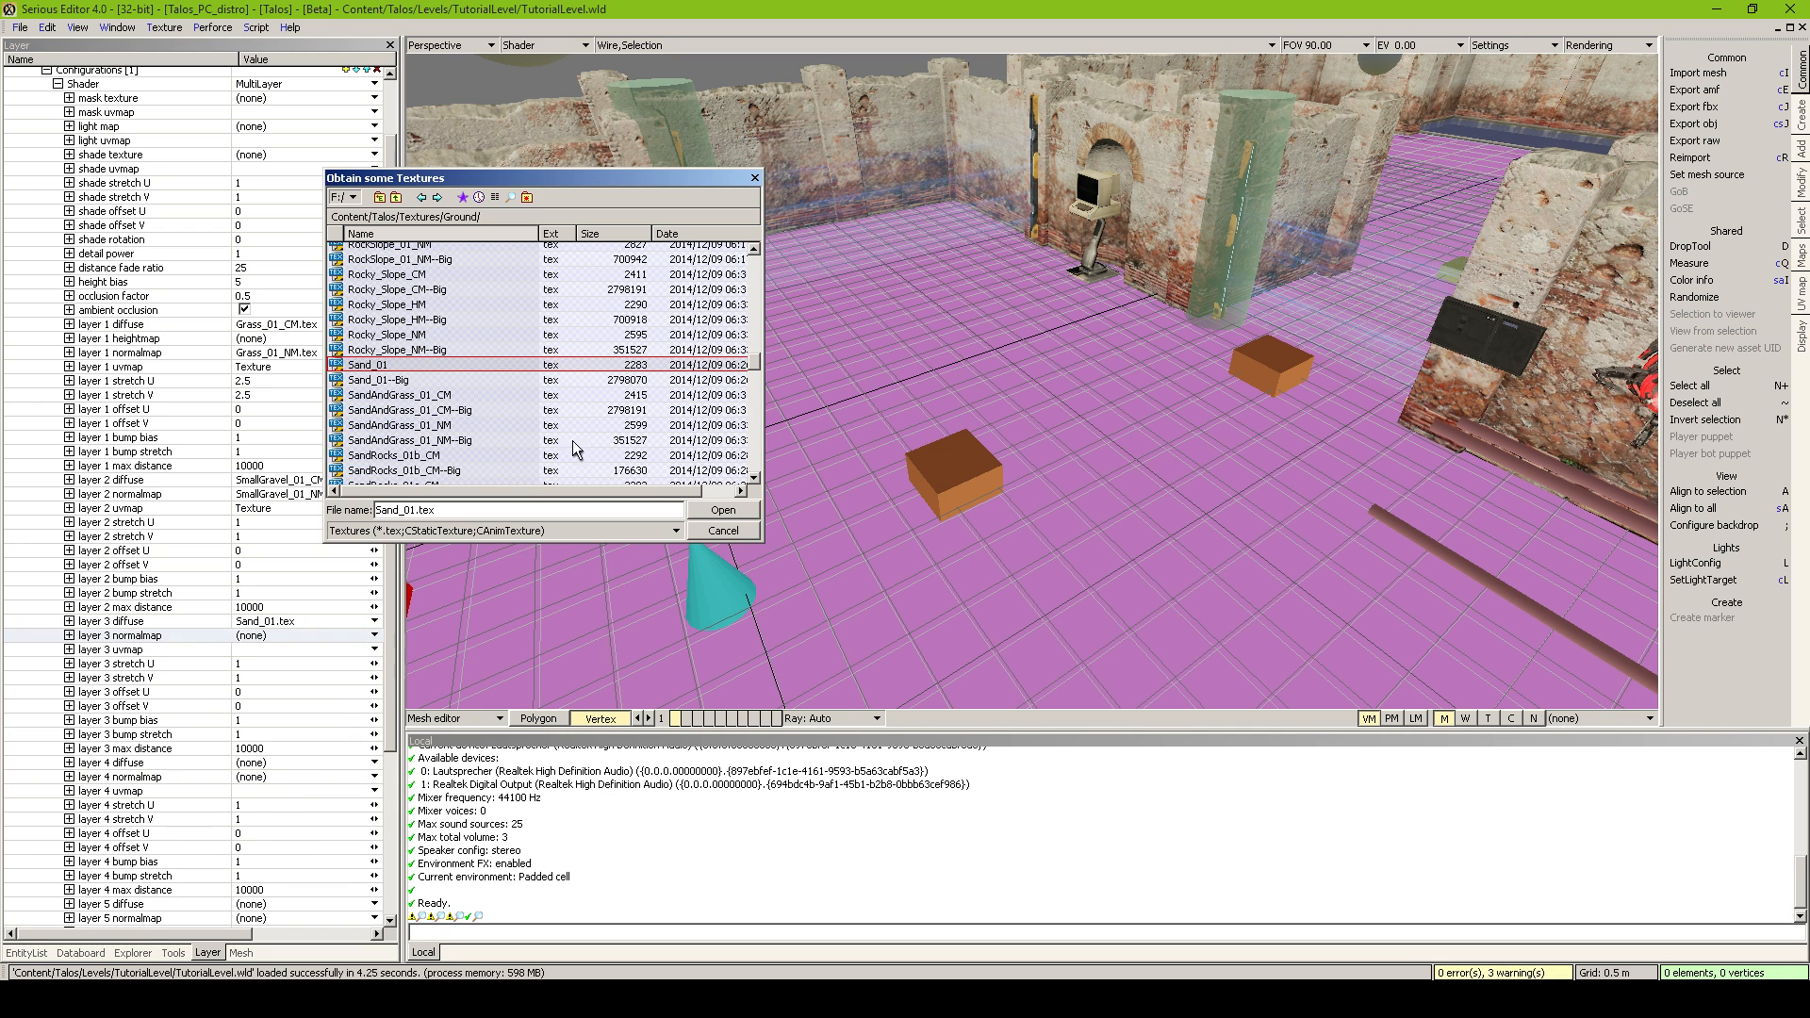
click(723, 530)
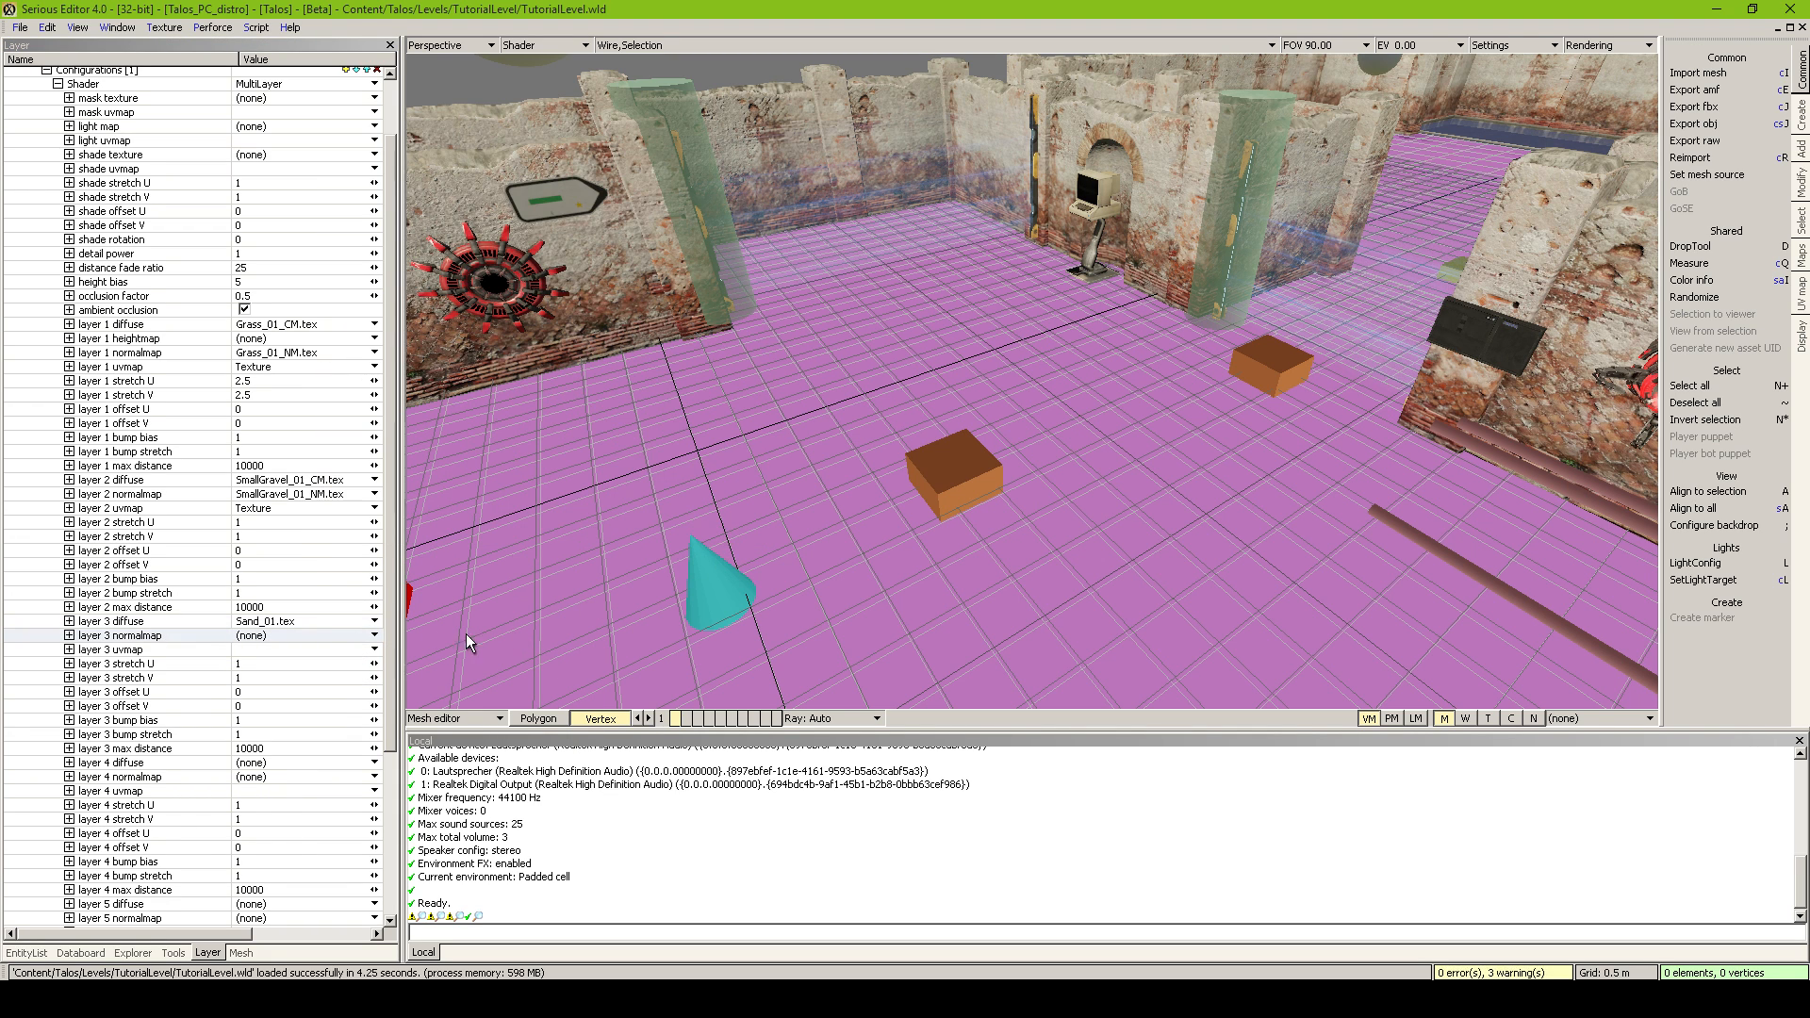
Set the layer 3 uvmap to Texture and the layer 2 stretch U and stretch V to 2.5
click(374, 650)
click(337, 669)
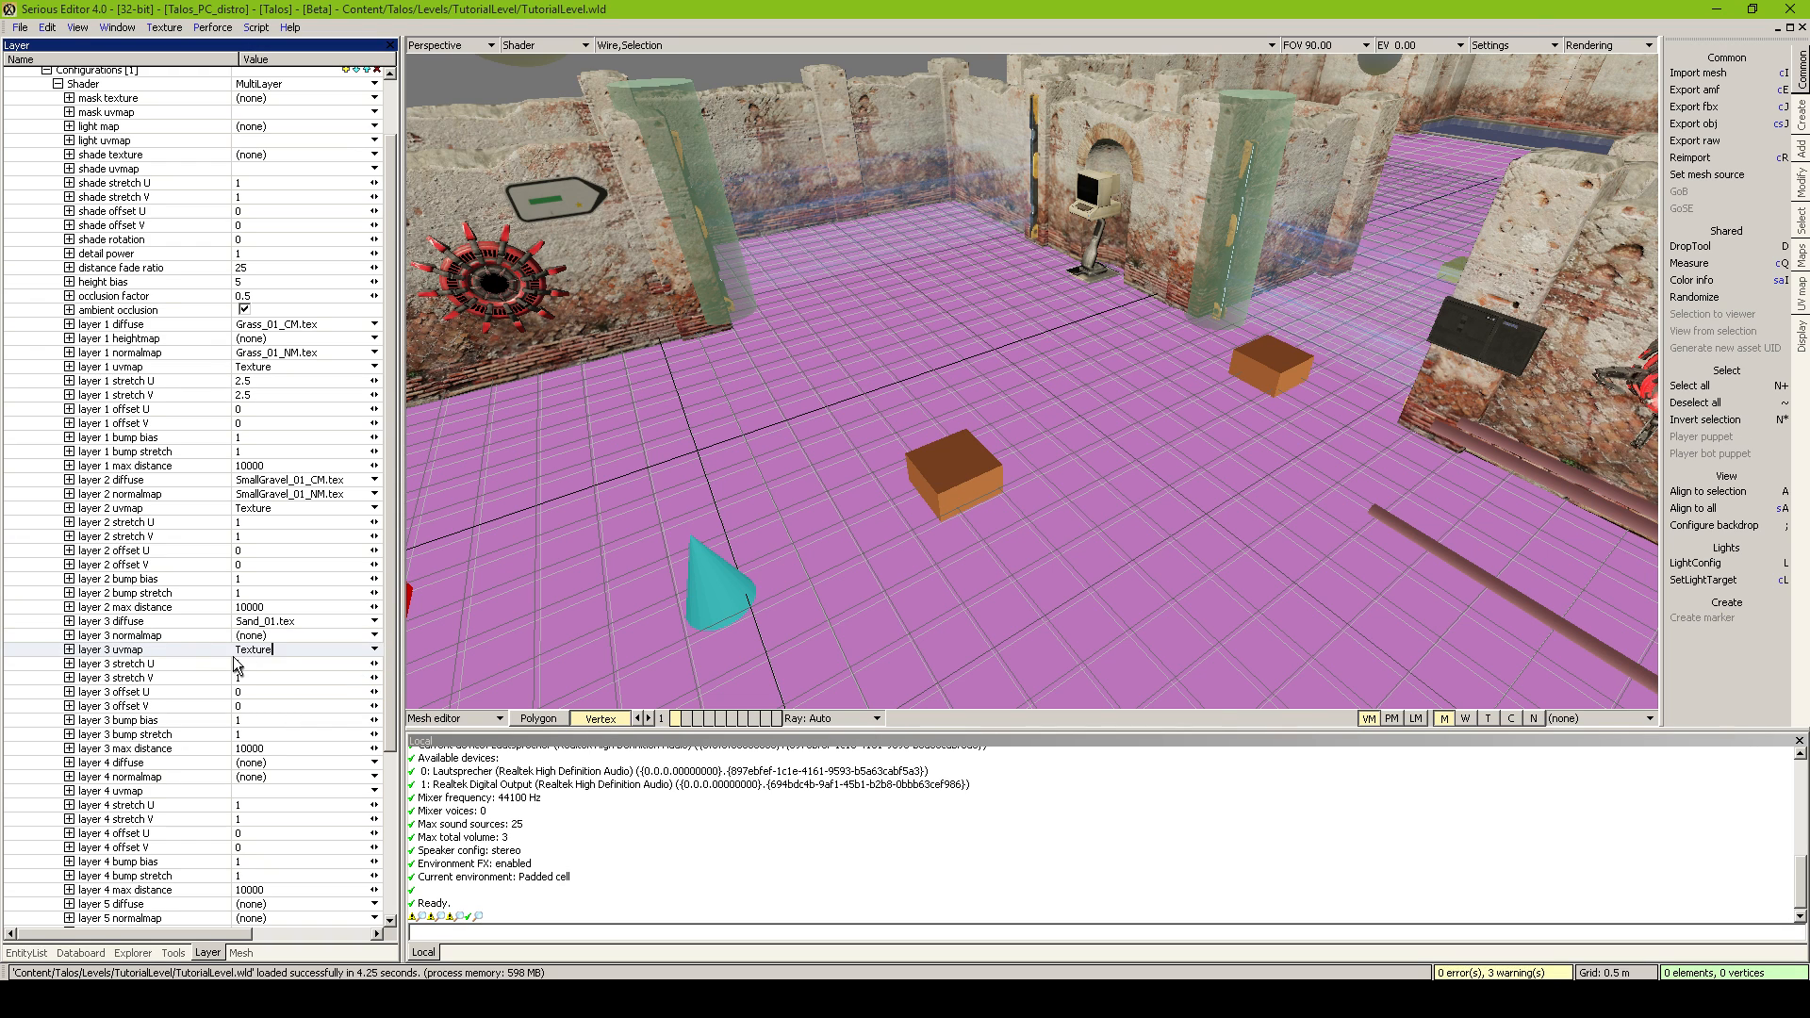
click(272, 524)
text(2)
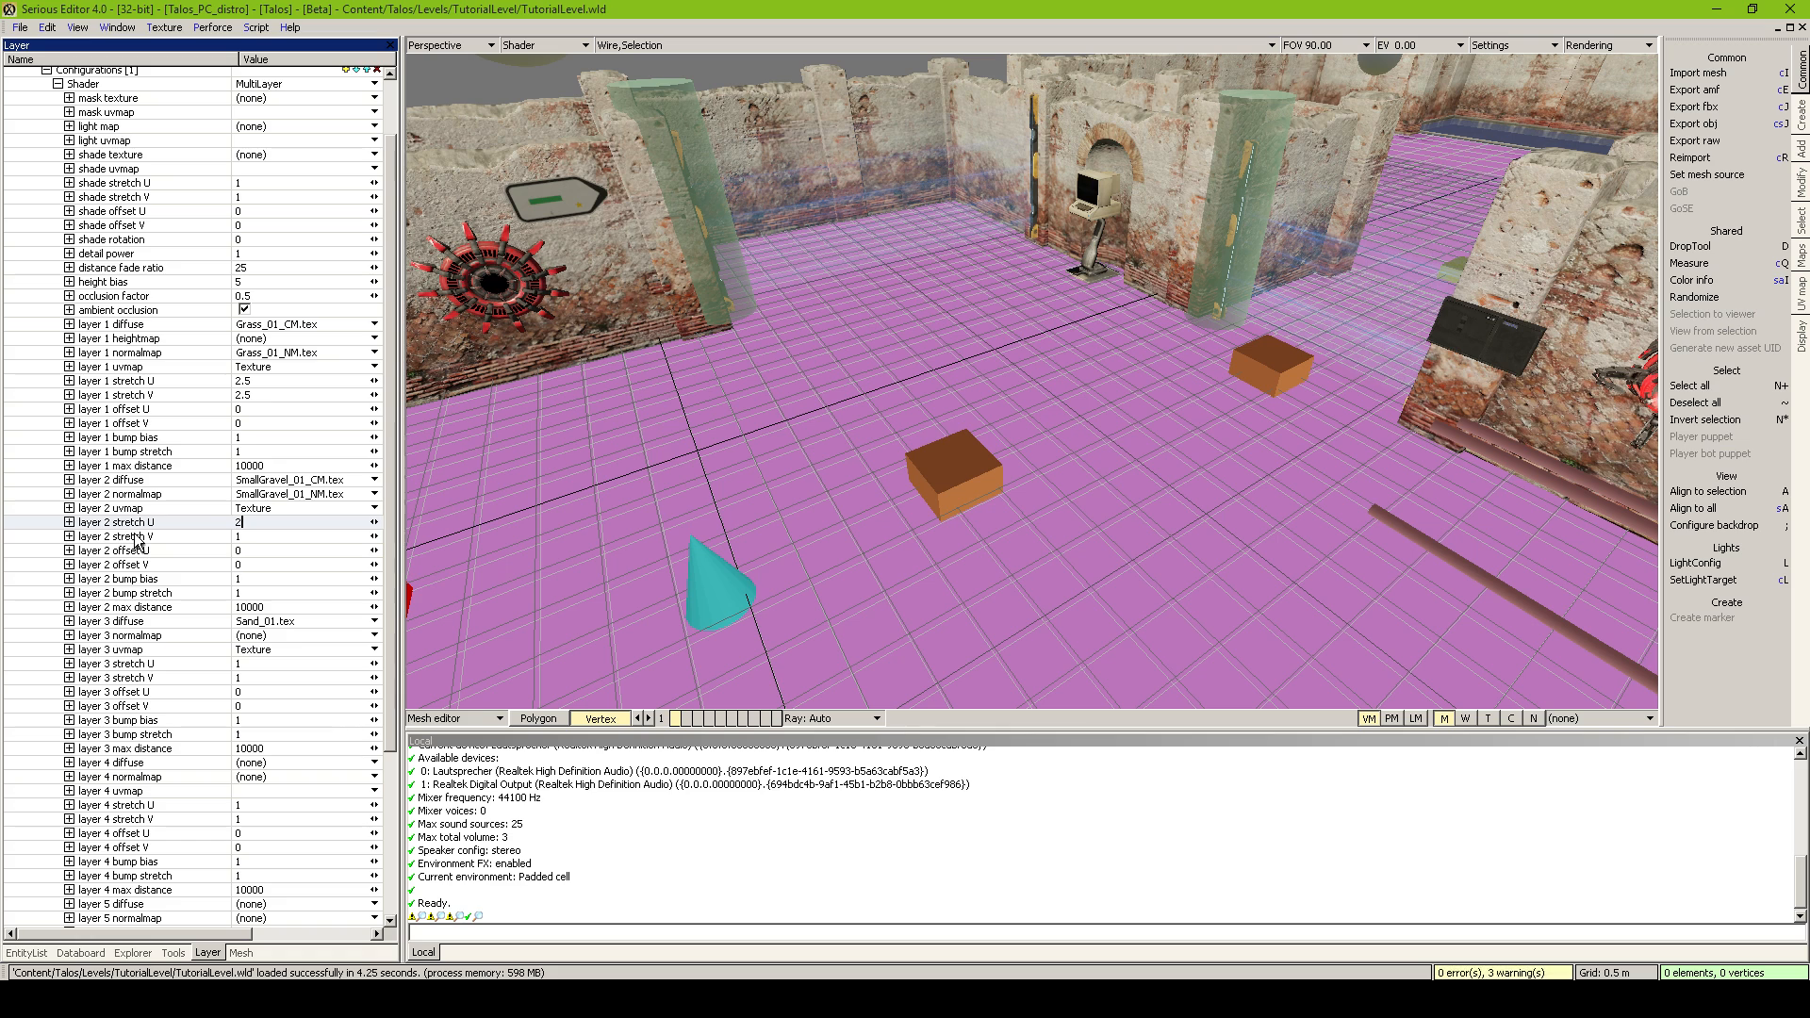
text(.5)
key(Tab)
text(2.)
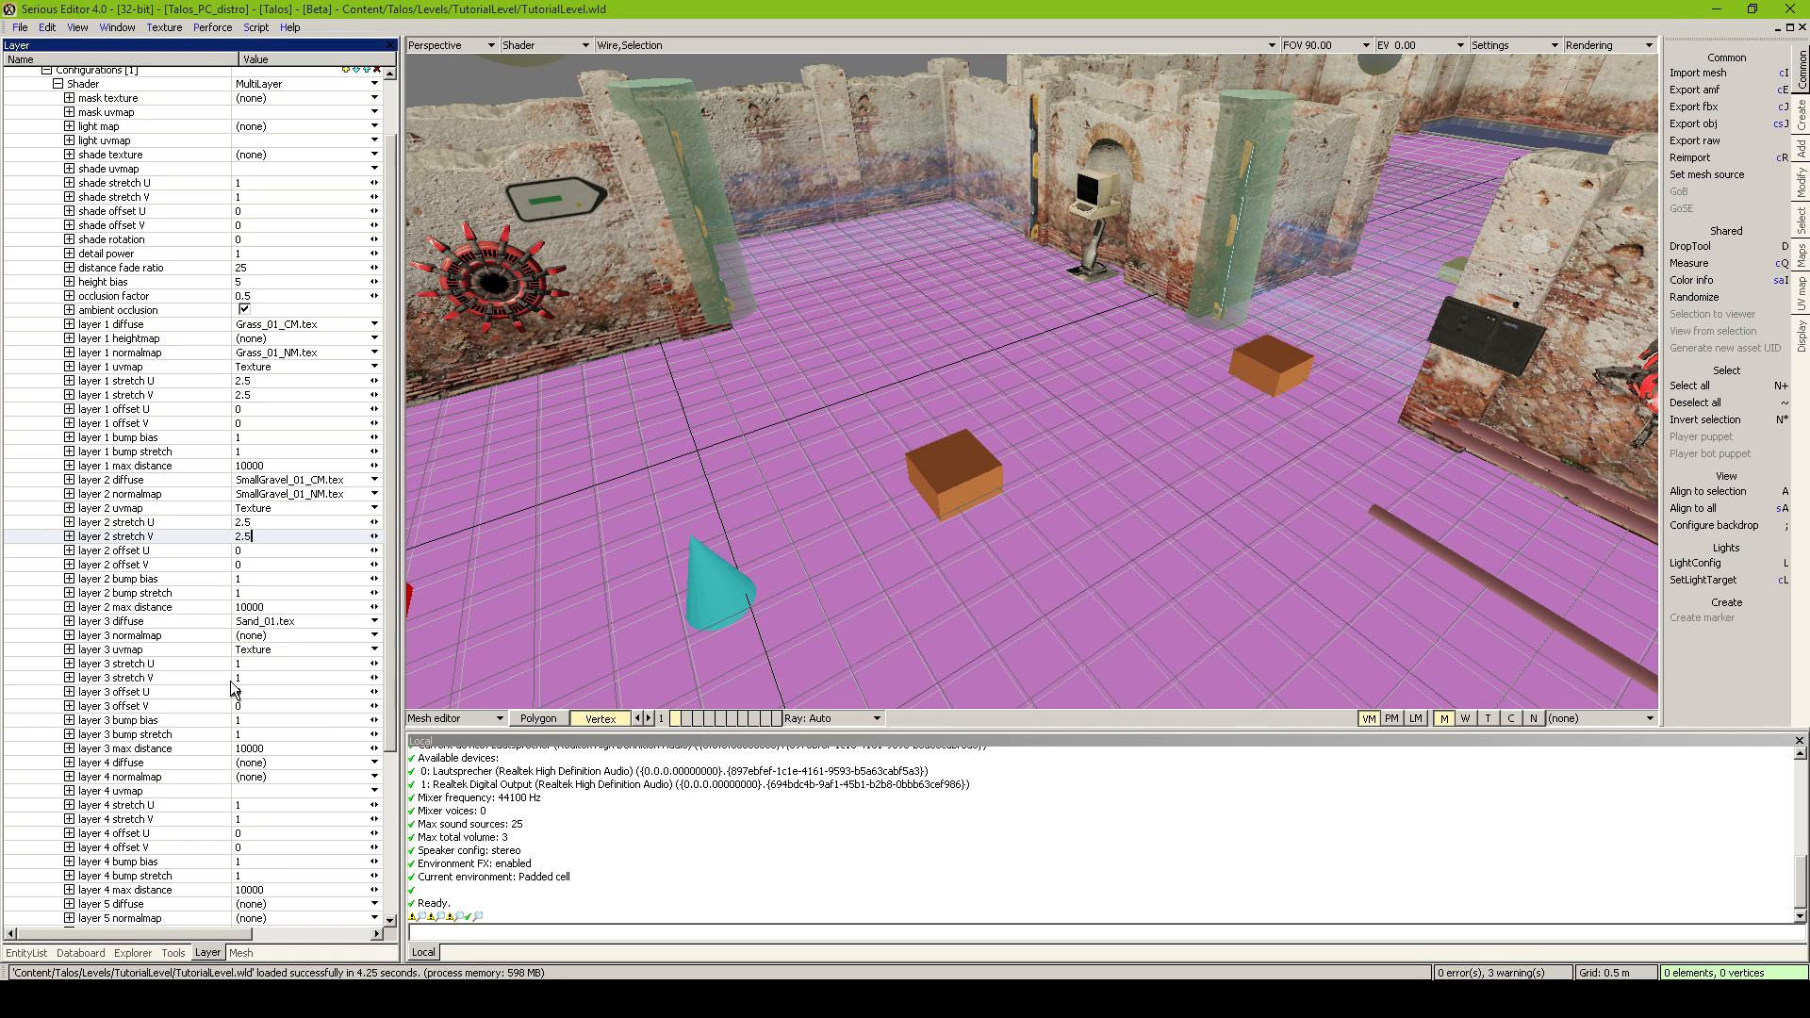
Set layer 3 stretch U and stretch V to 2.5 and save the GroundShader.mtr shader
click(255, 665)
key(Tab)
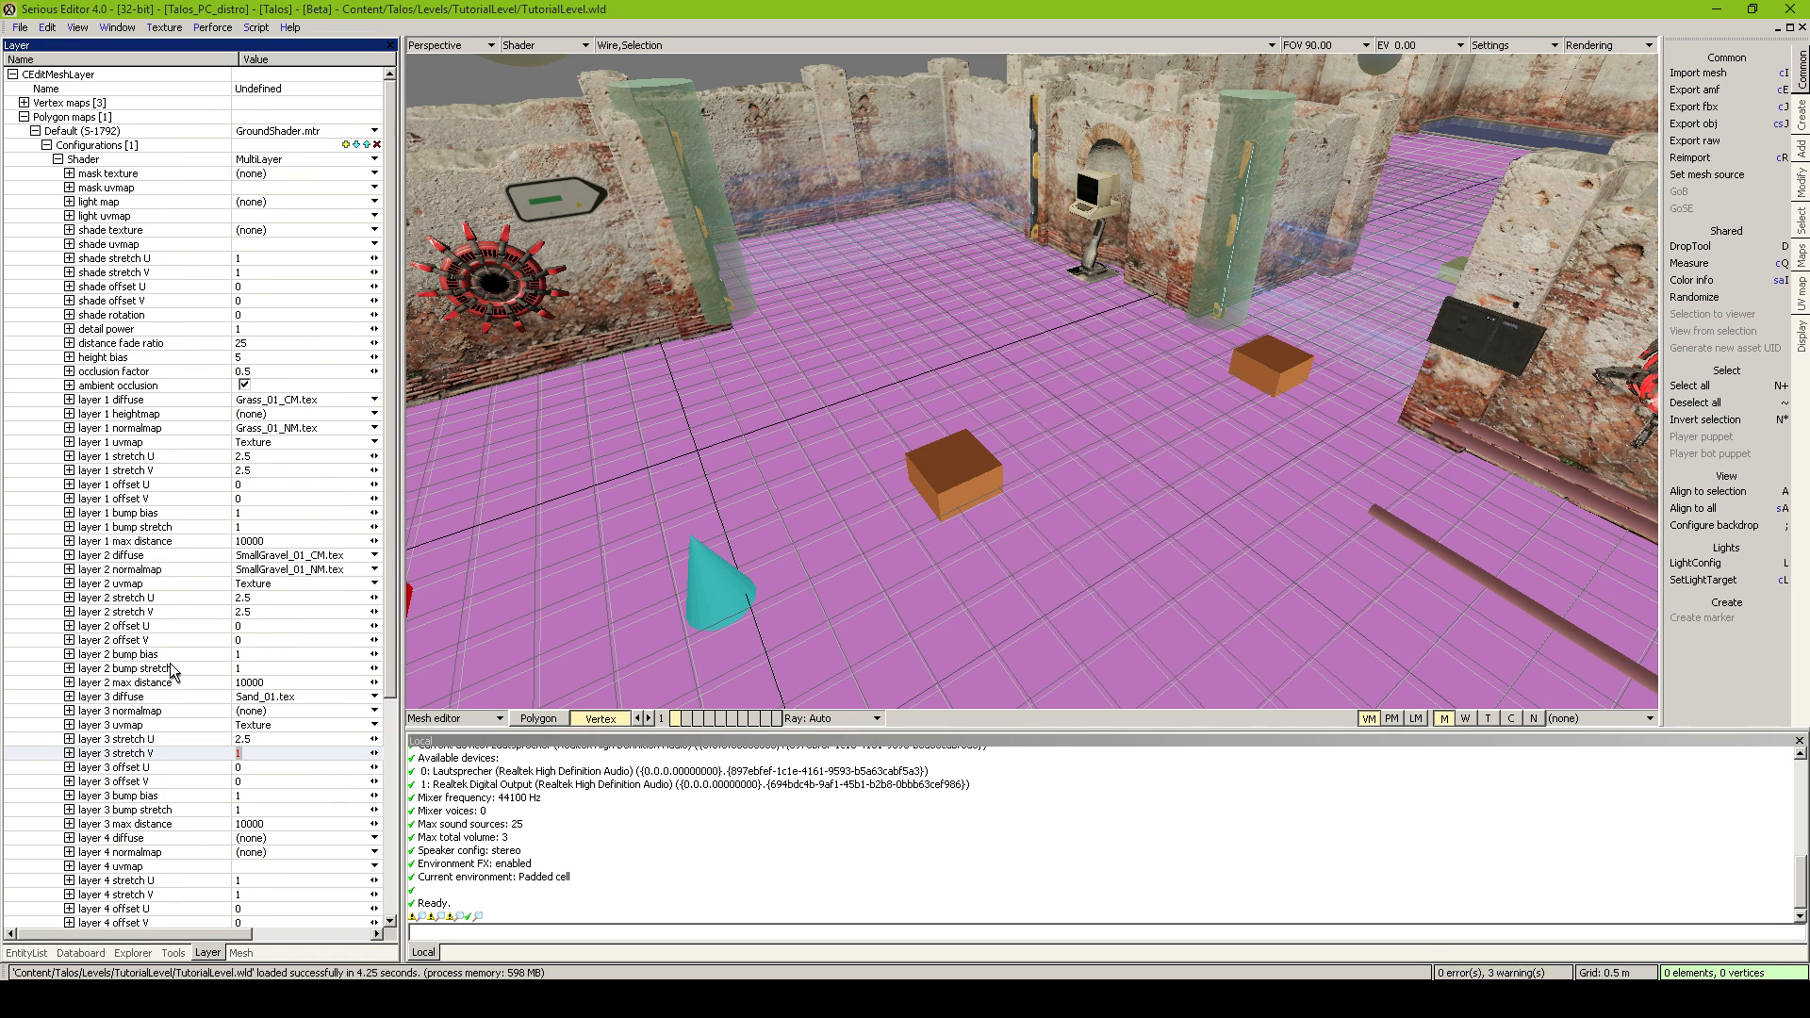
click(187, 754)
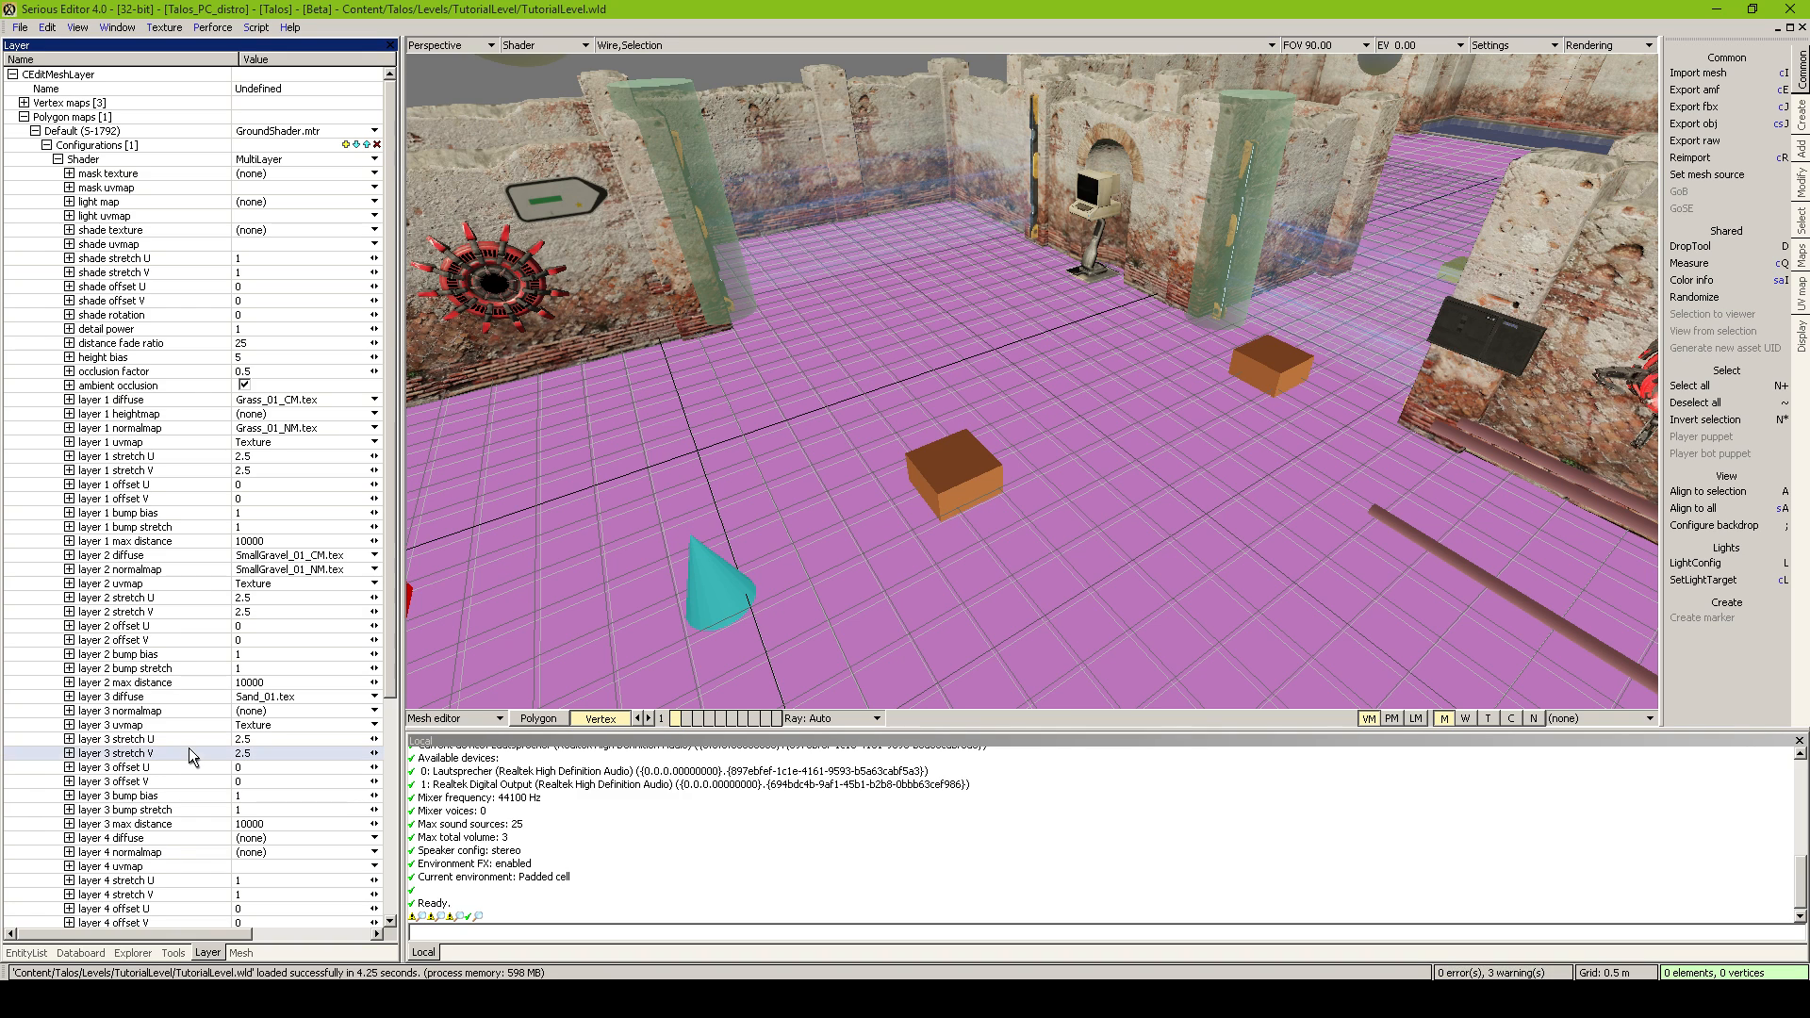
click(273, 133)
click(272, 230)
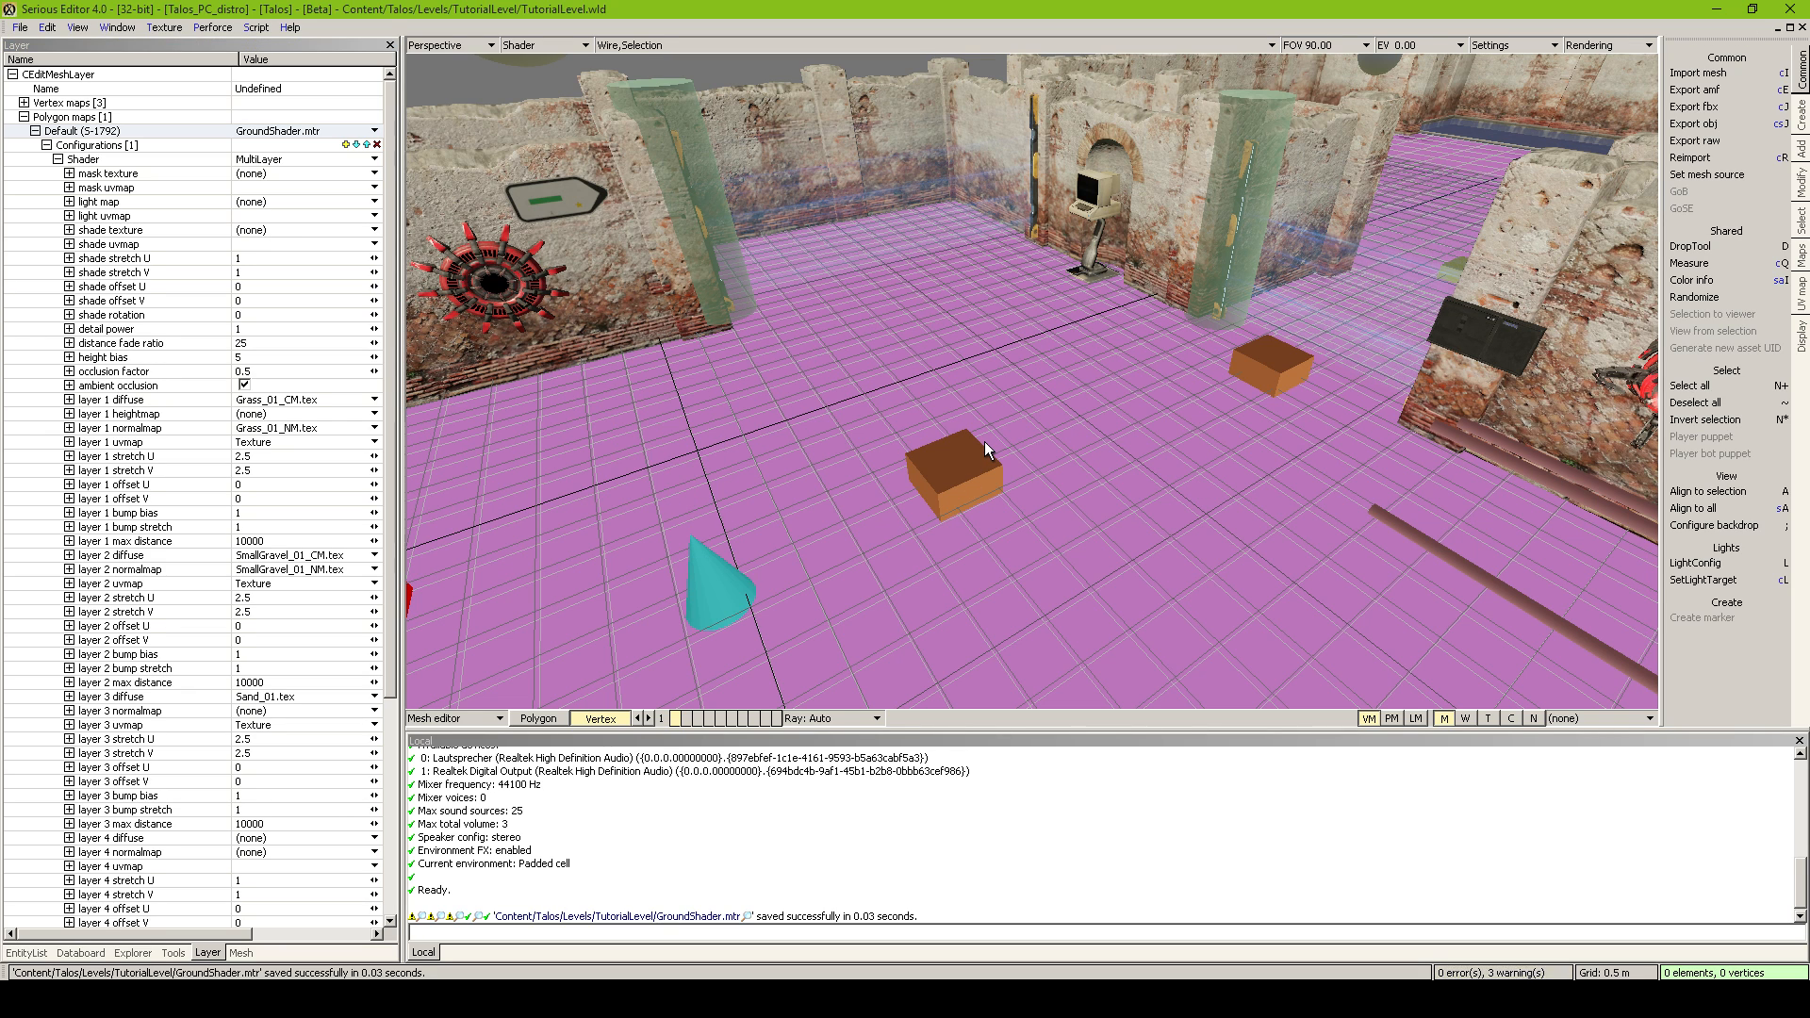
Create a new CStaticTexture as the shader's mask texture and expand its properties
click(161, 175)
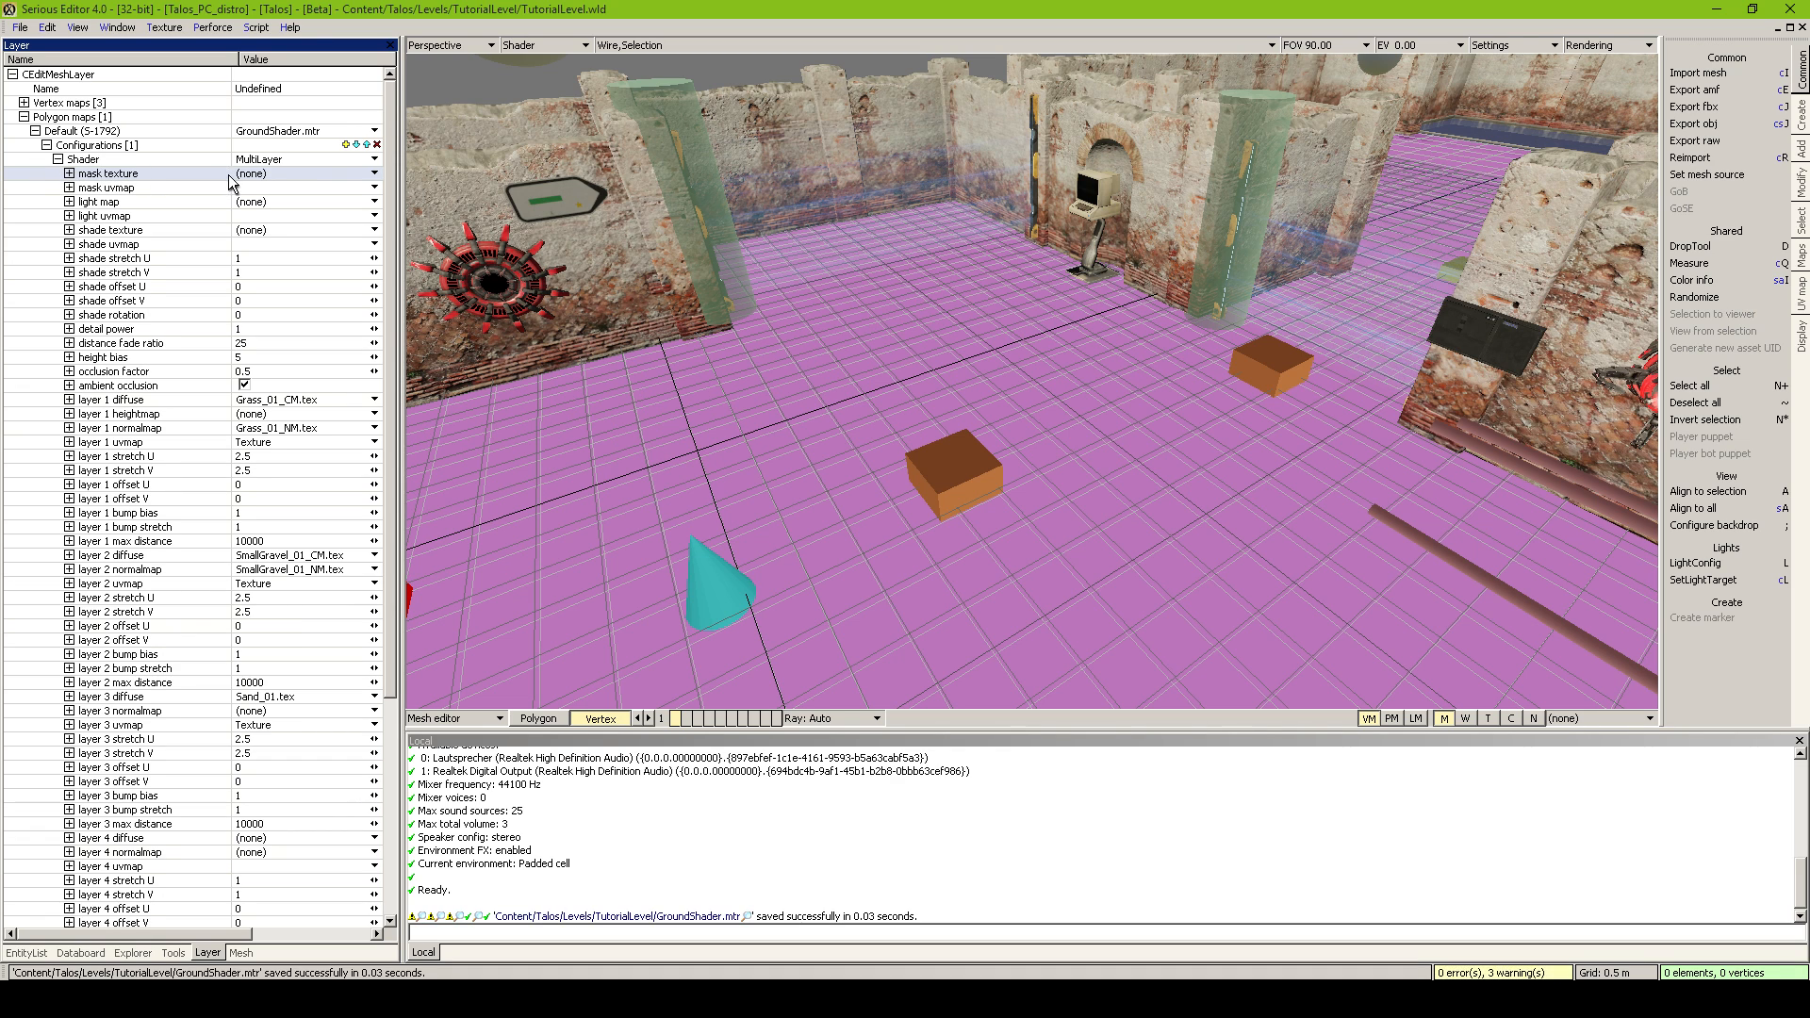
click(281, 175)
click(268, 191)
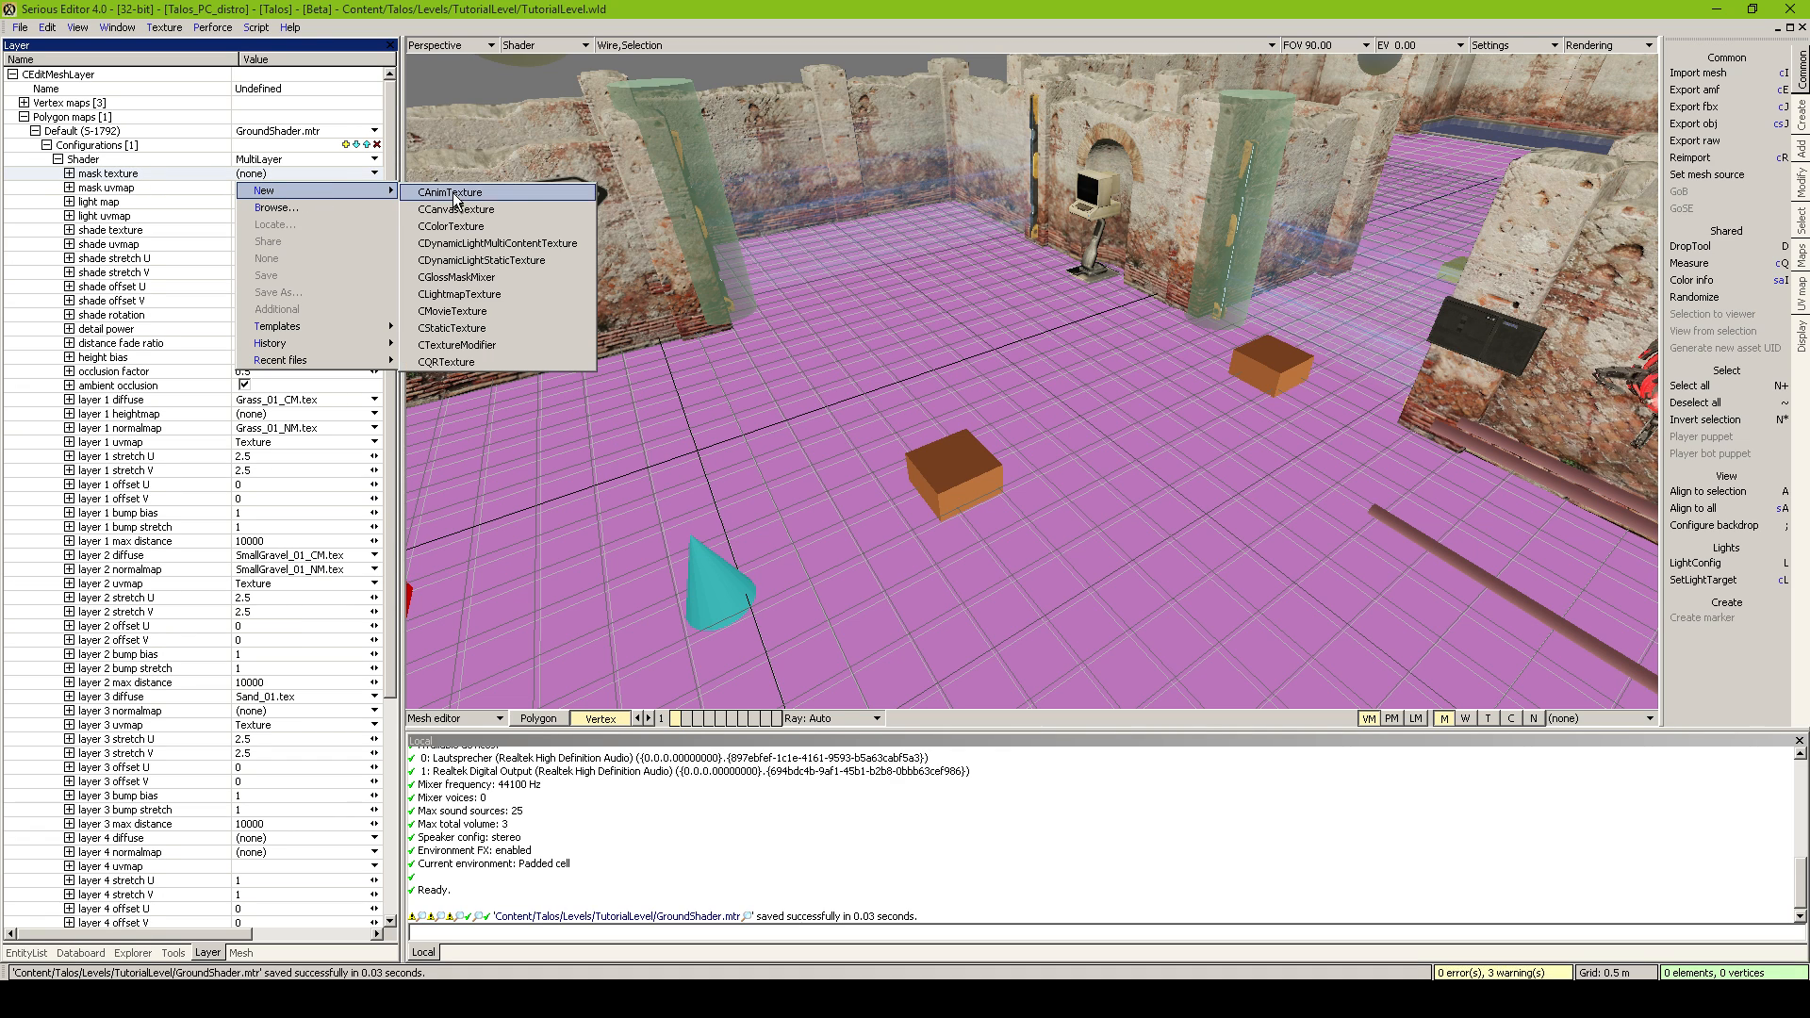
click(467, 332)
click(69, 173)
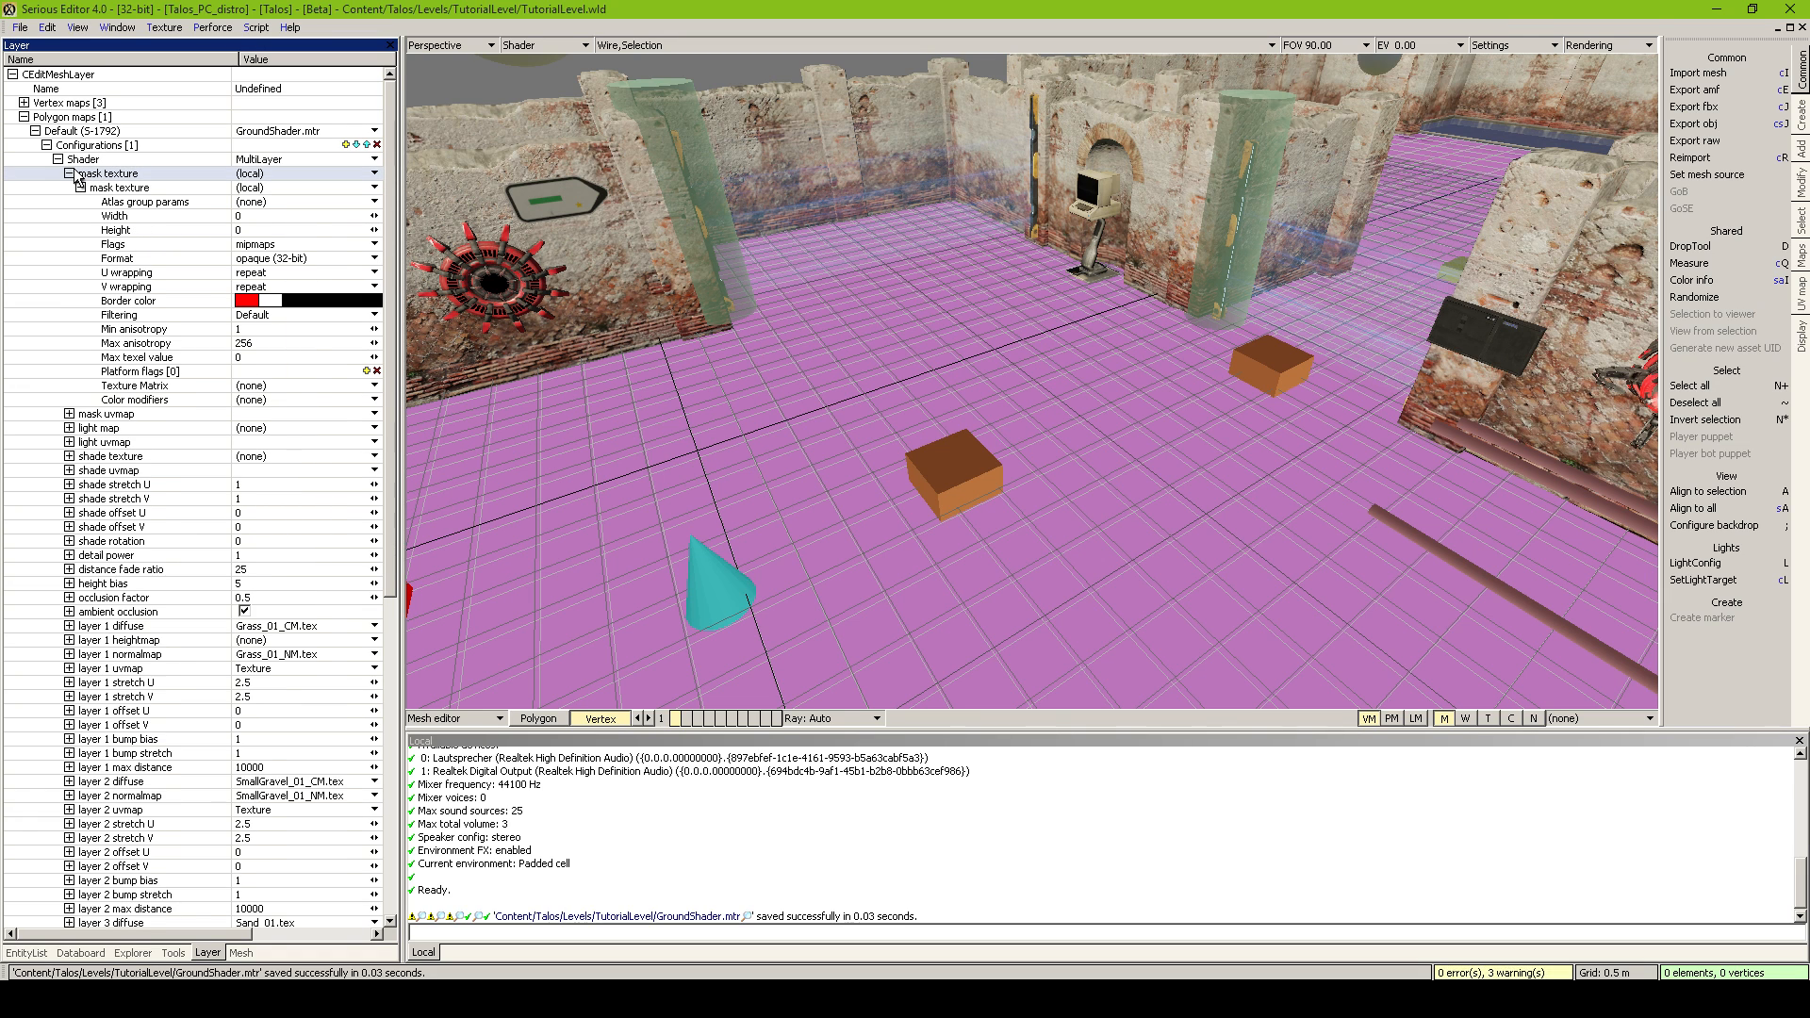
Set the mask texture's width and height to 256
click(253, 214)
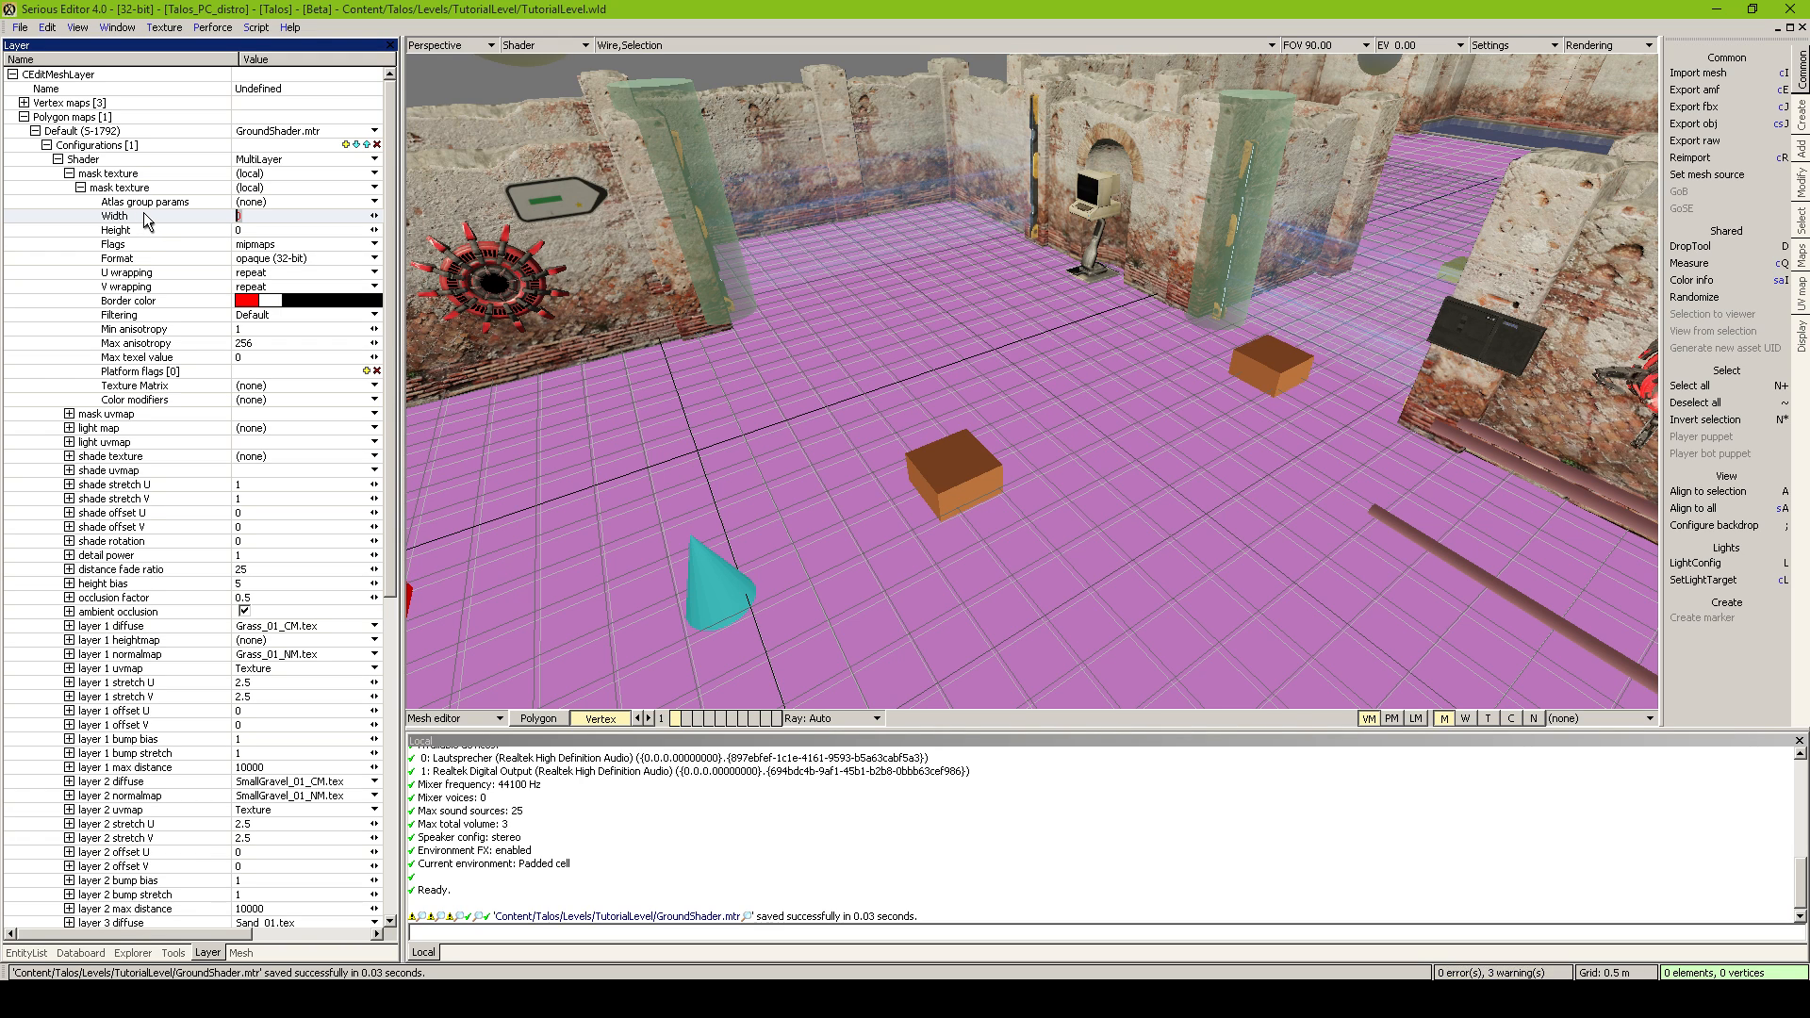
text(256)
key(Tab)
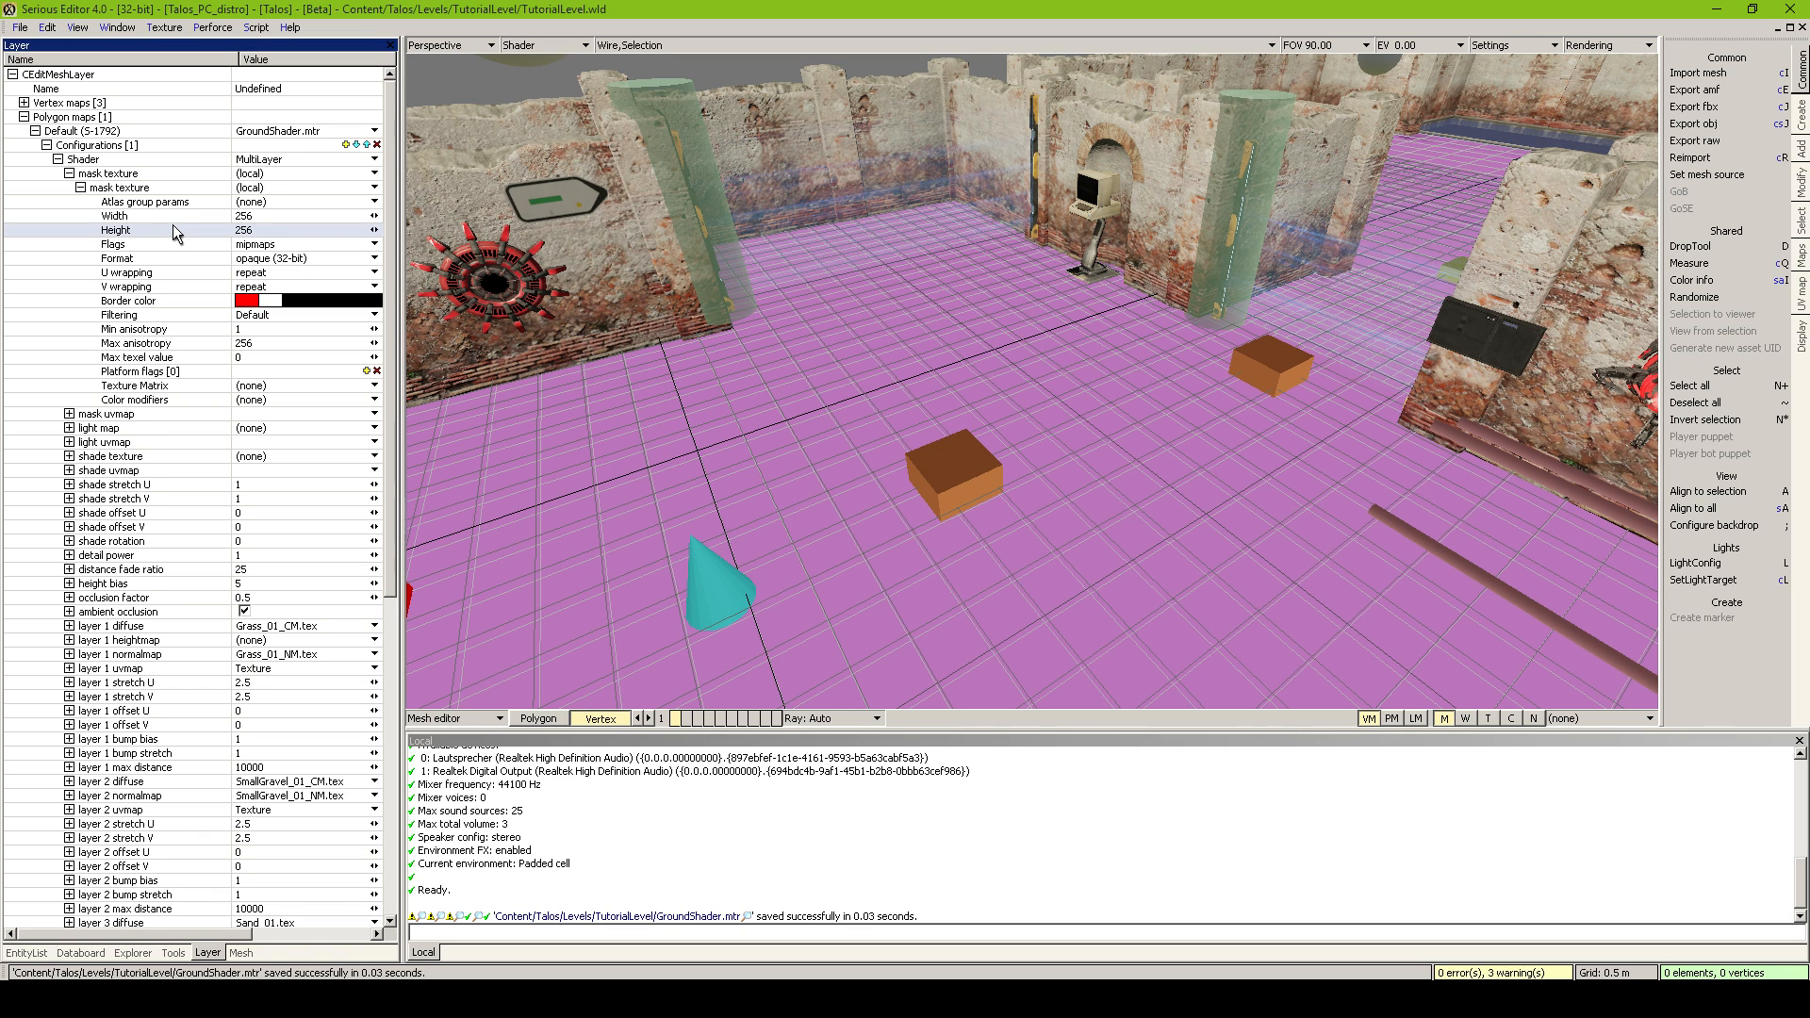
Set the mask texture's format to compressed opaque (4-bit) and add the No sRGB flag
click(314, 259)
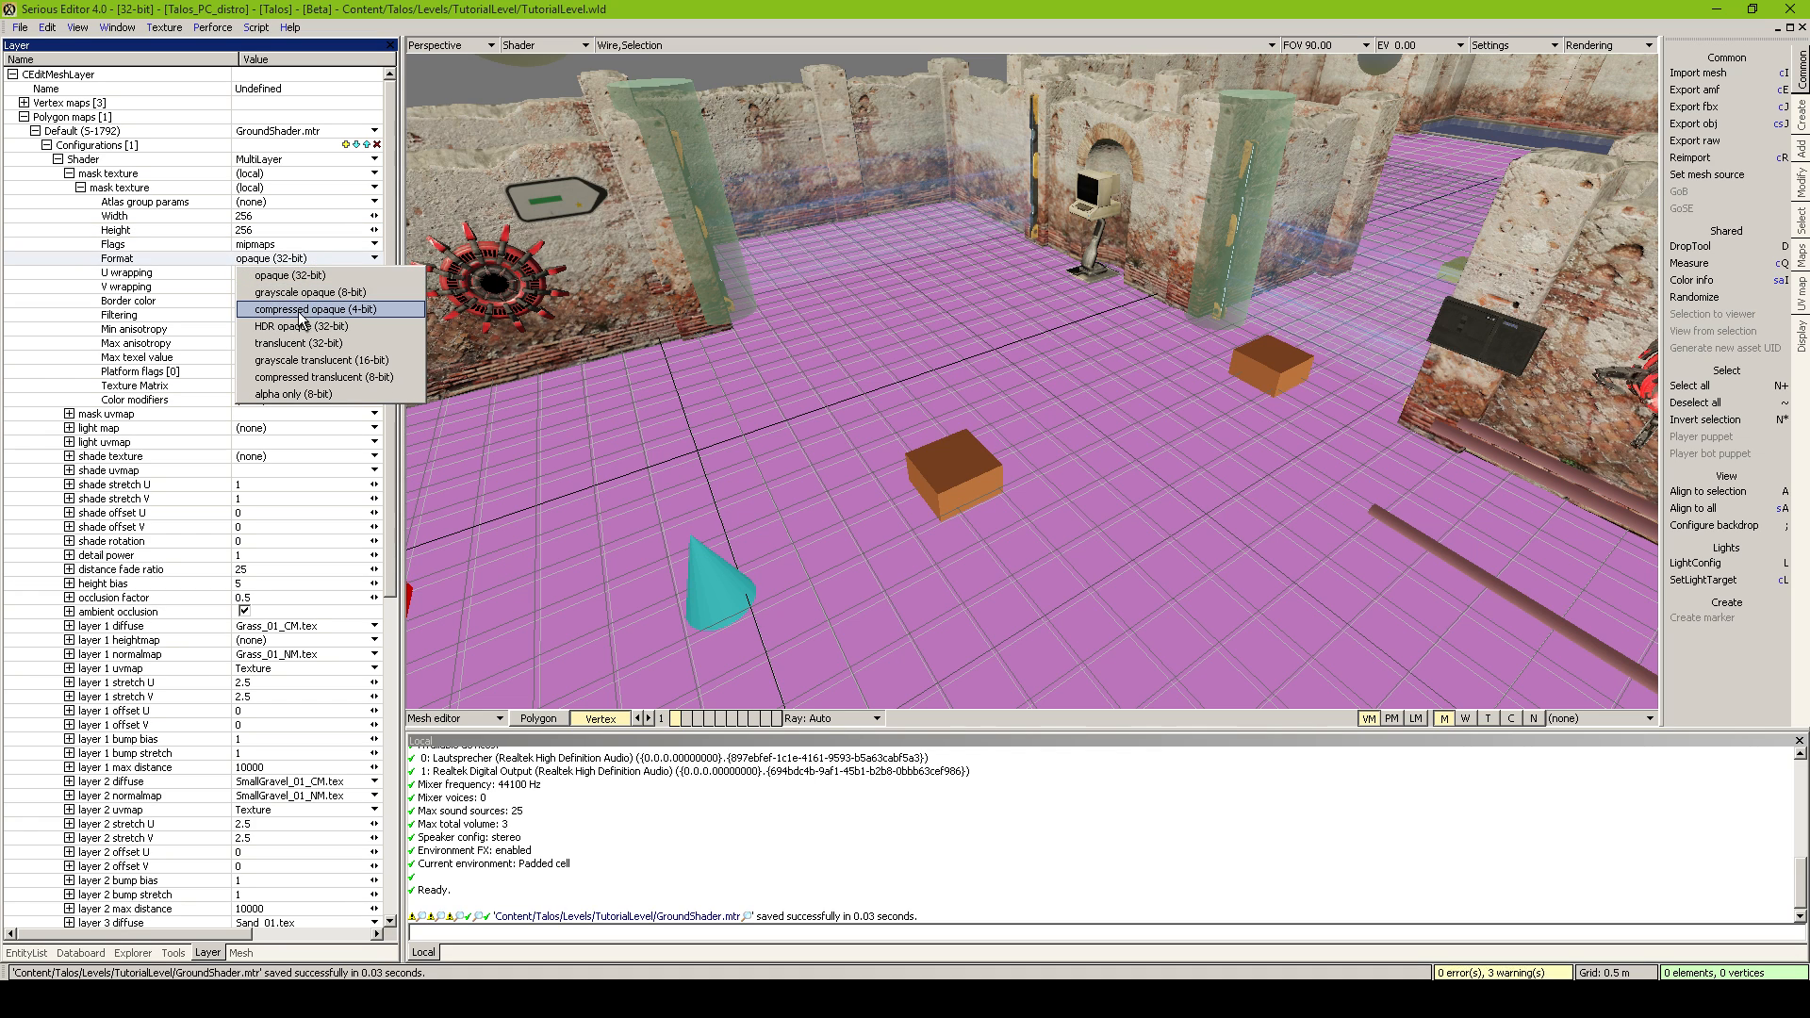
click(296, 315)
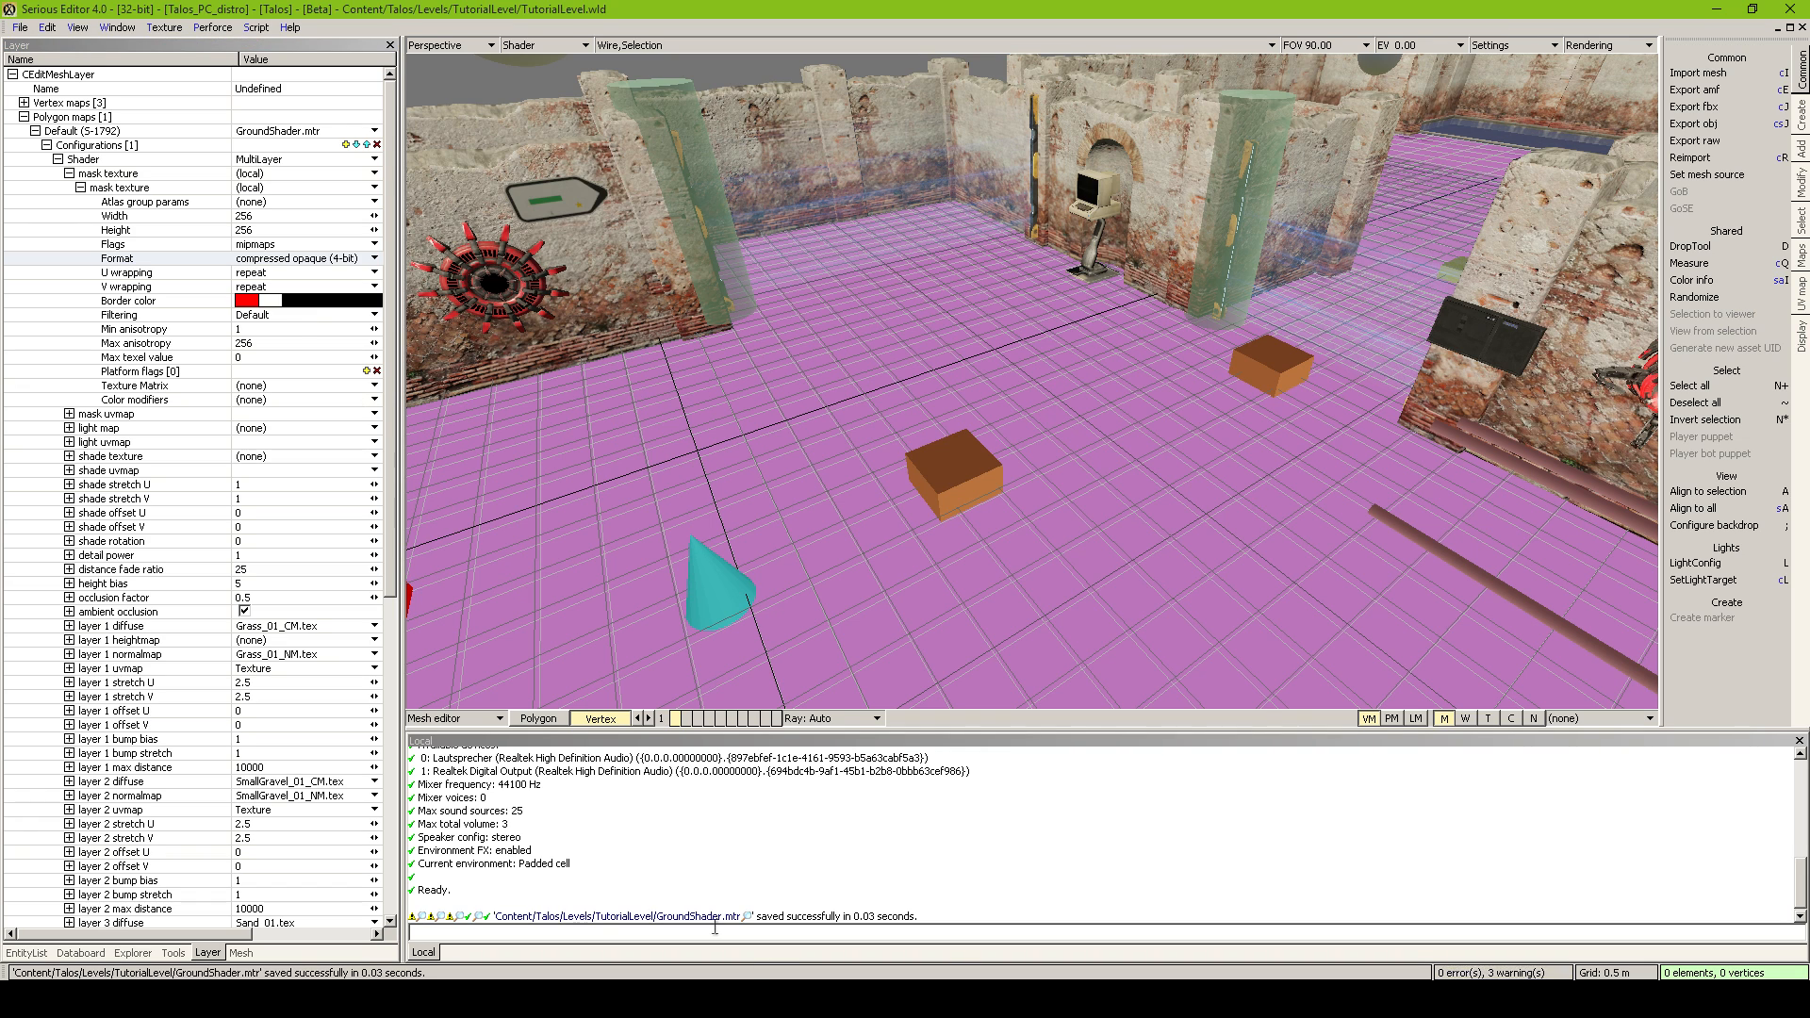
click(315, 260)
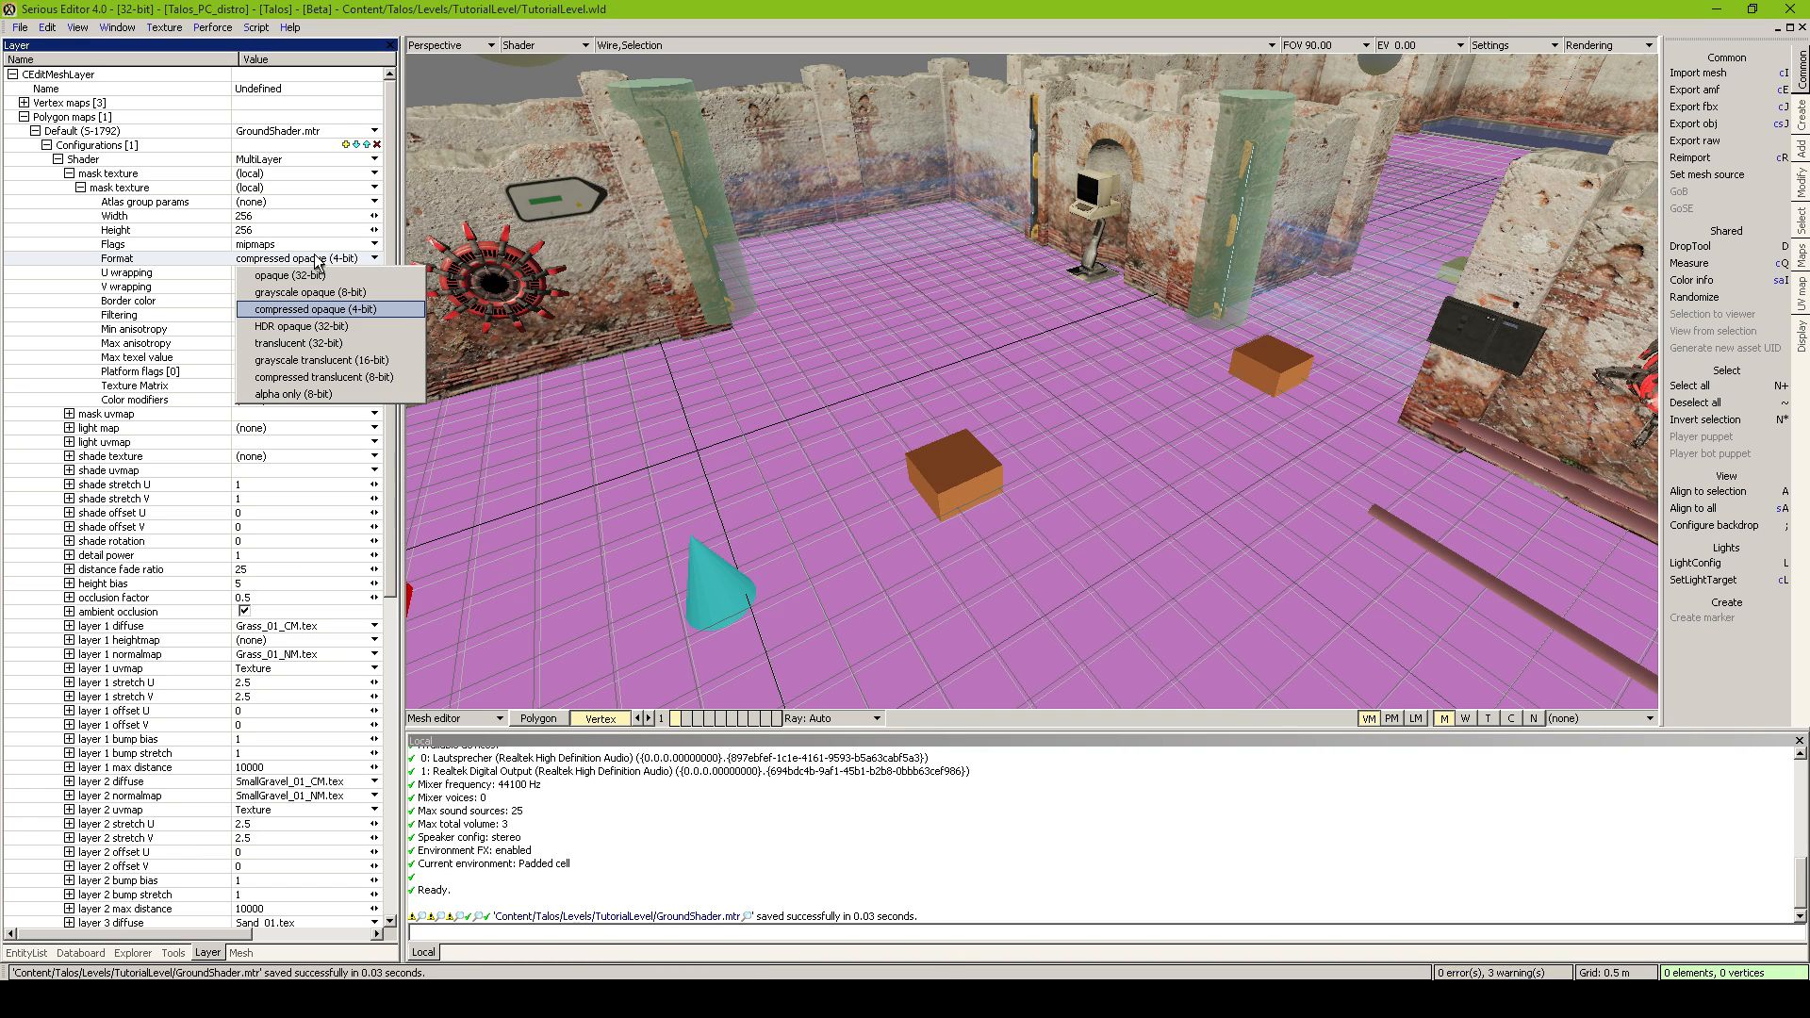
click(308, 310)
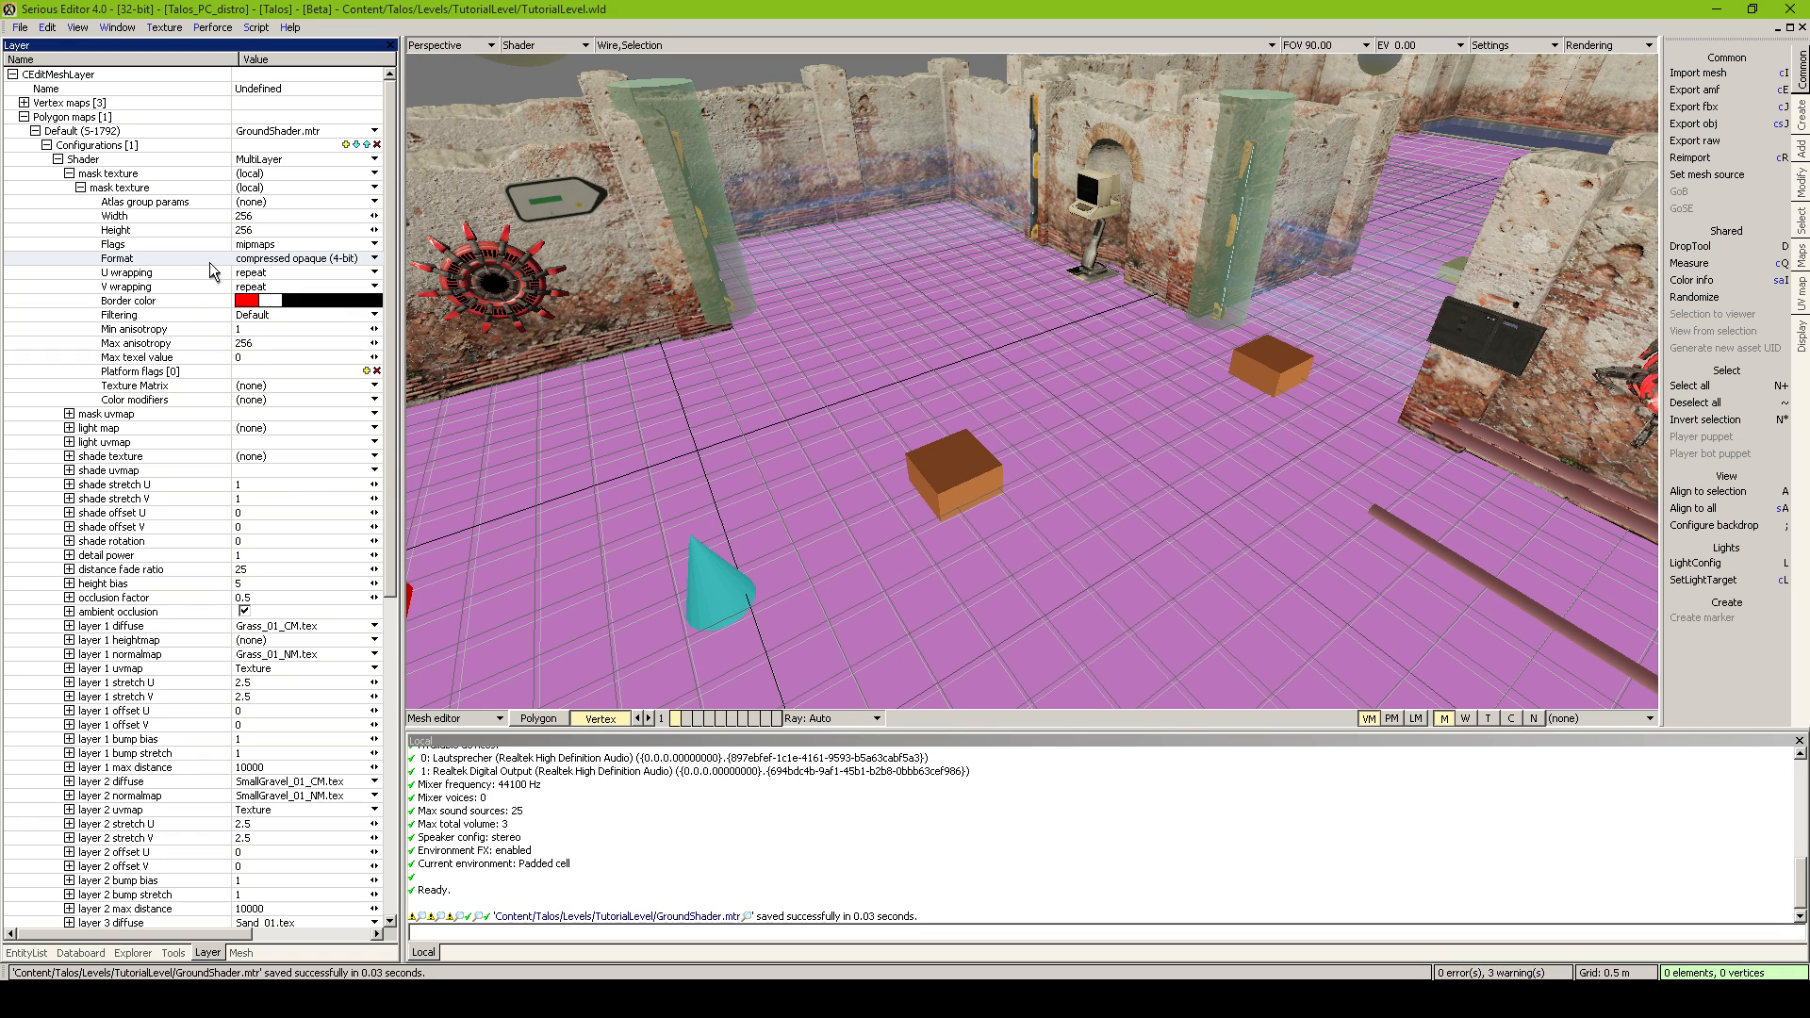
click(267, 247)
click(274, 346)
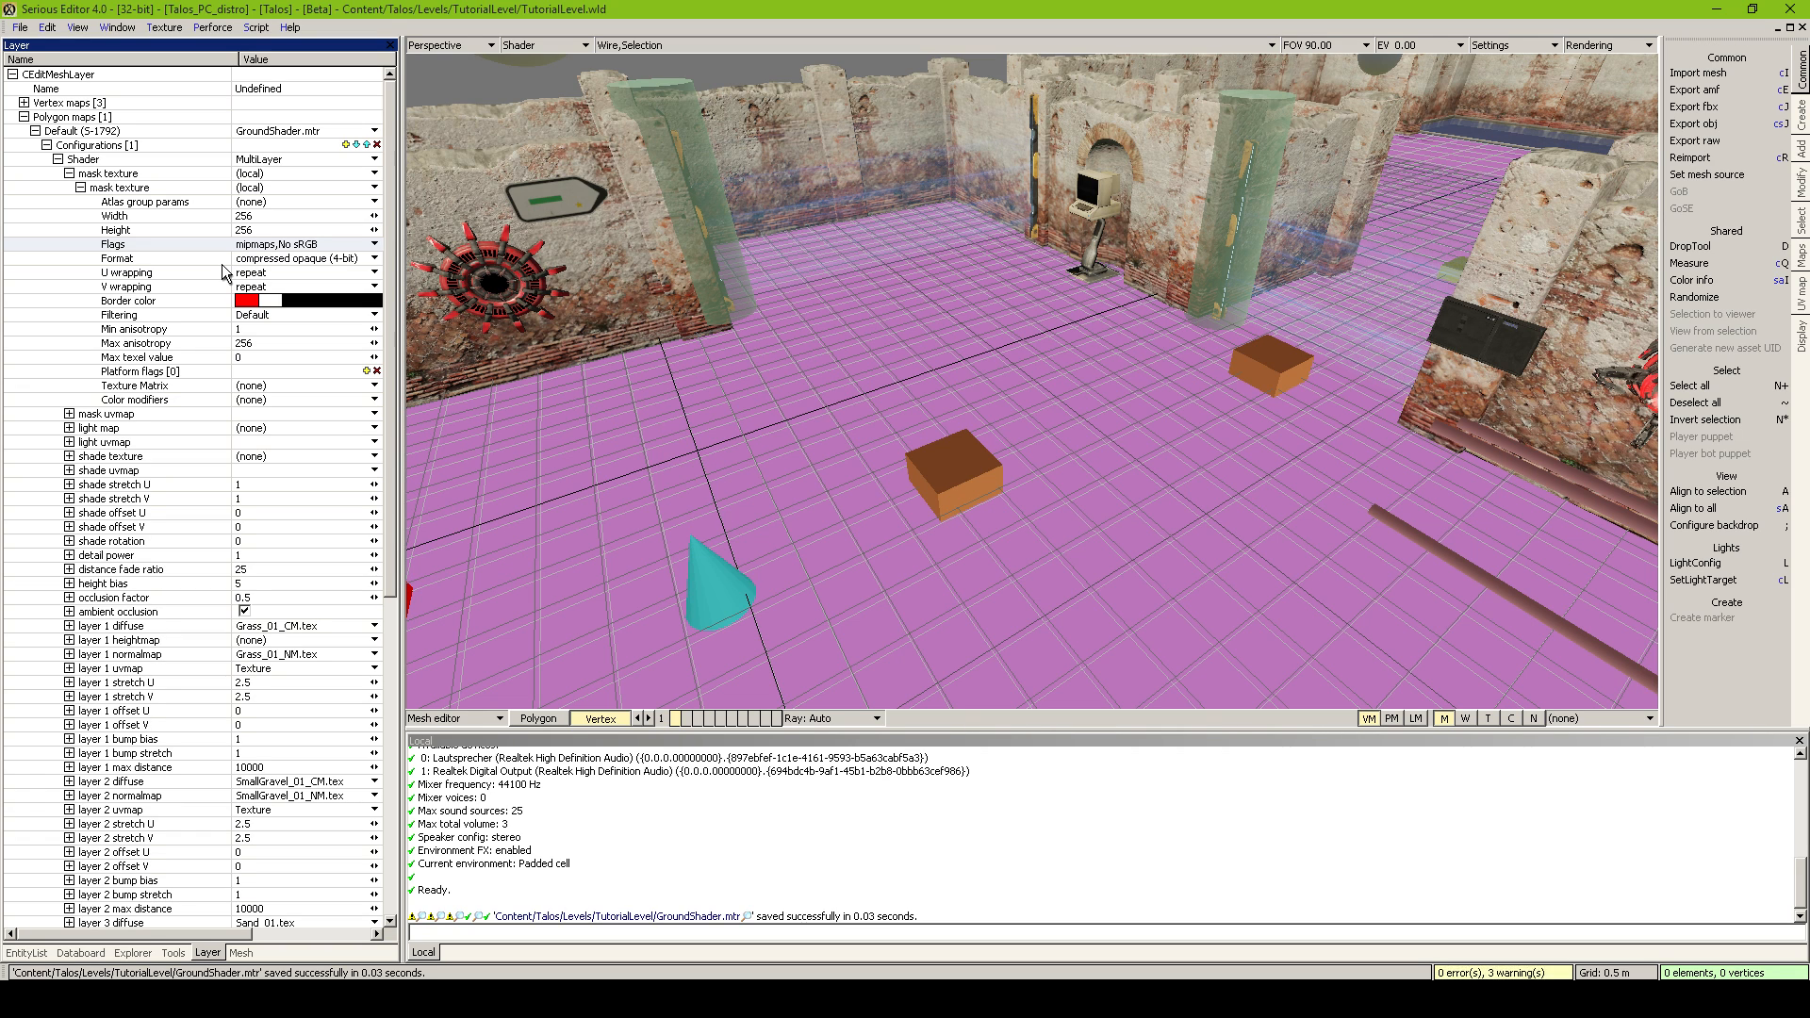
click(834, 789)
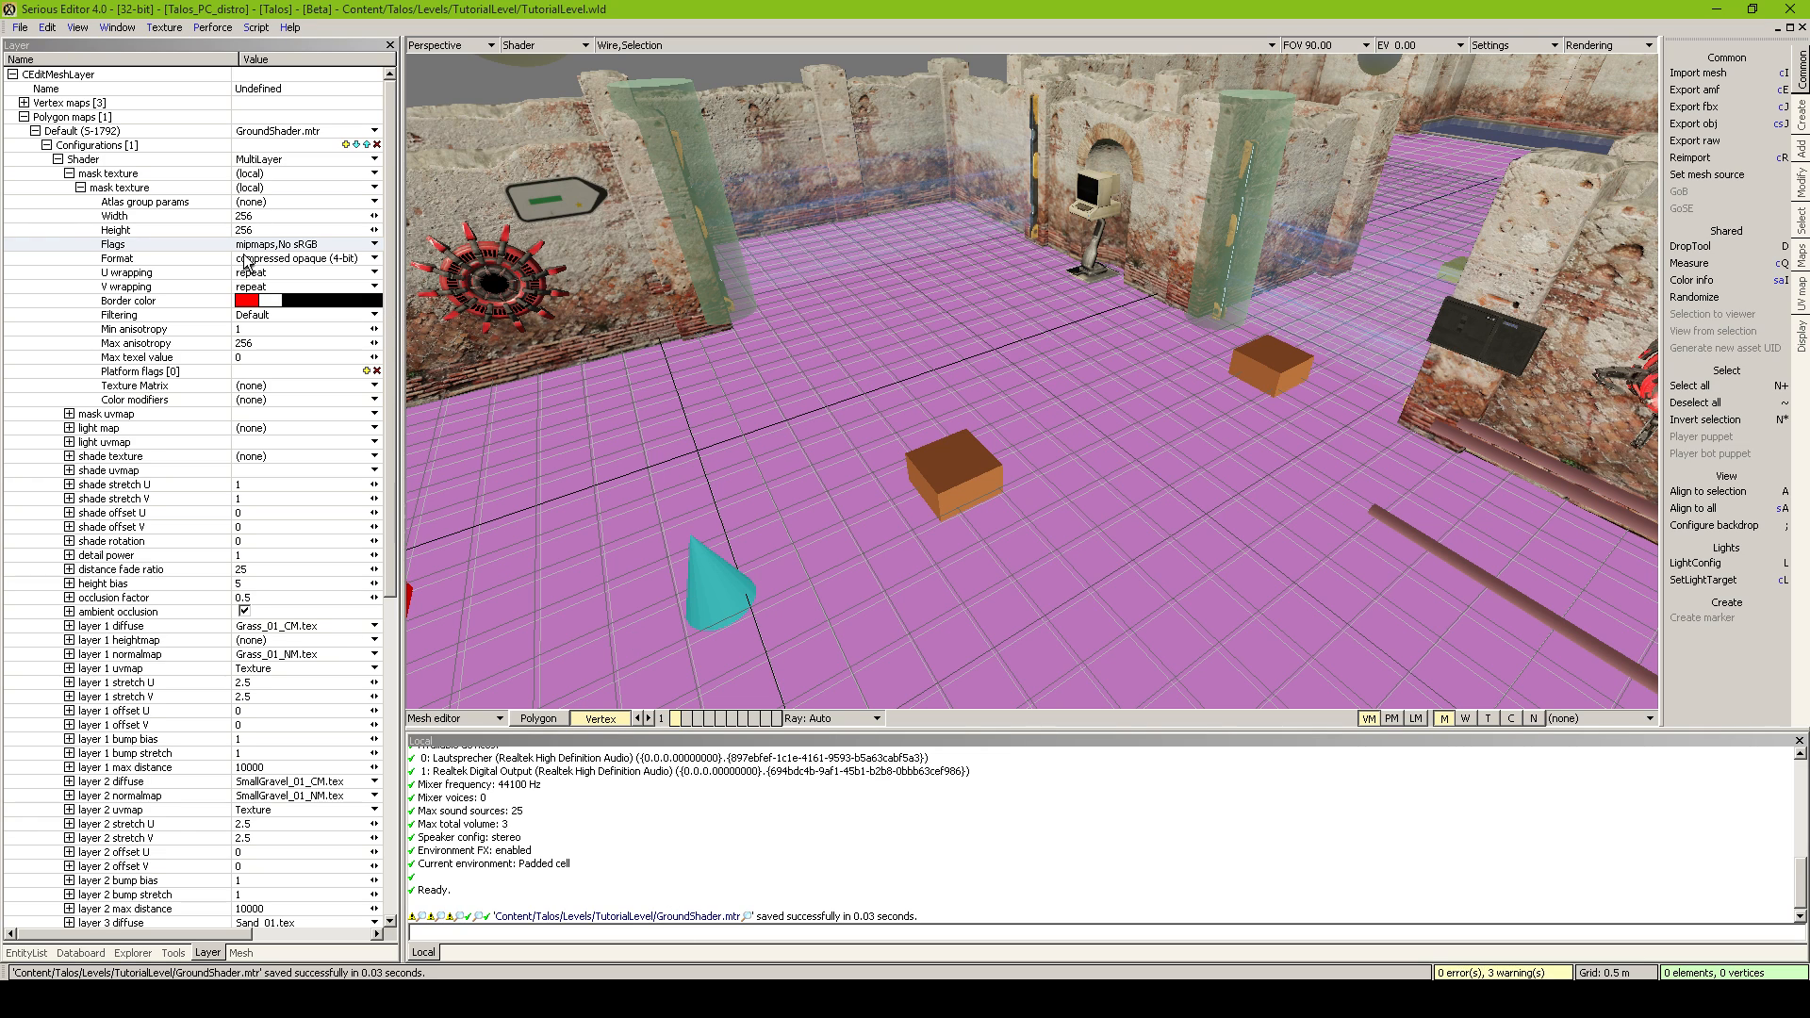
Save the mask texture as TerrainMask.tex in Content/Talos/Levels/TutorialLevel, replacing the existing file
click(263, 174)
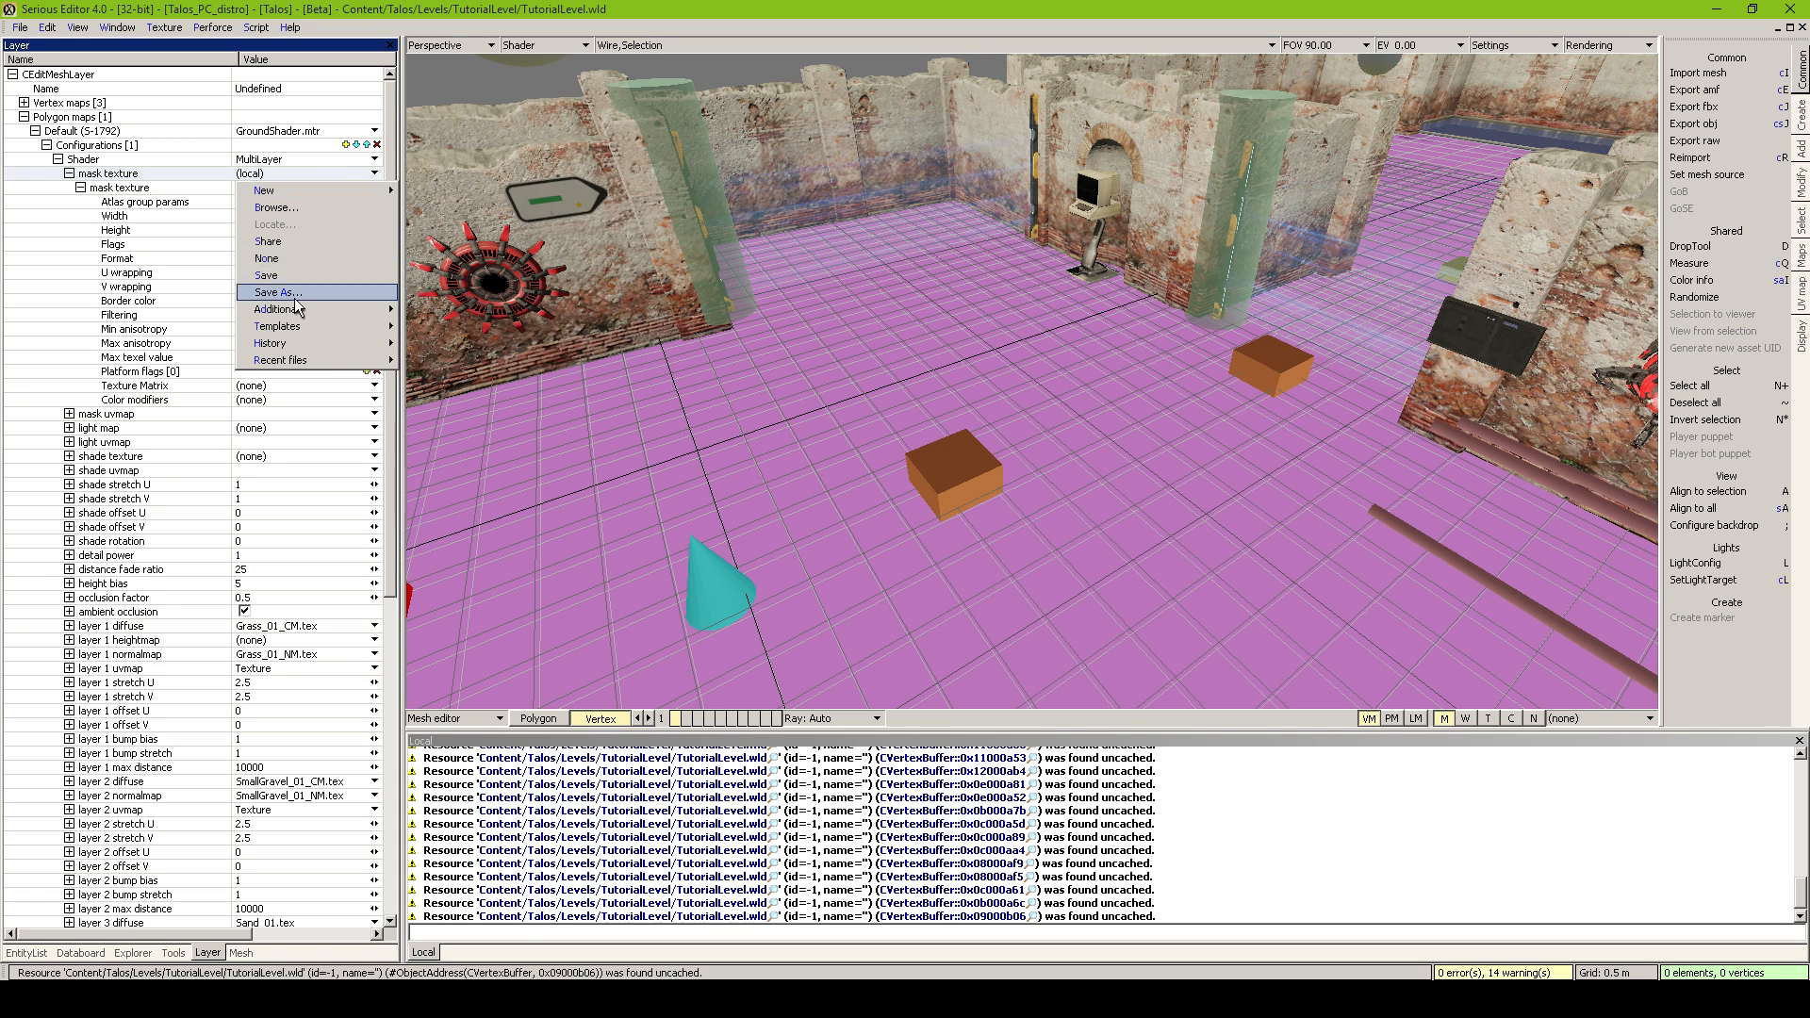
key(Escape)
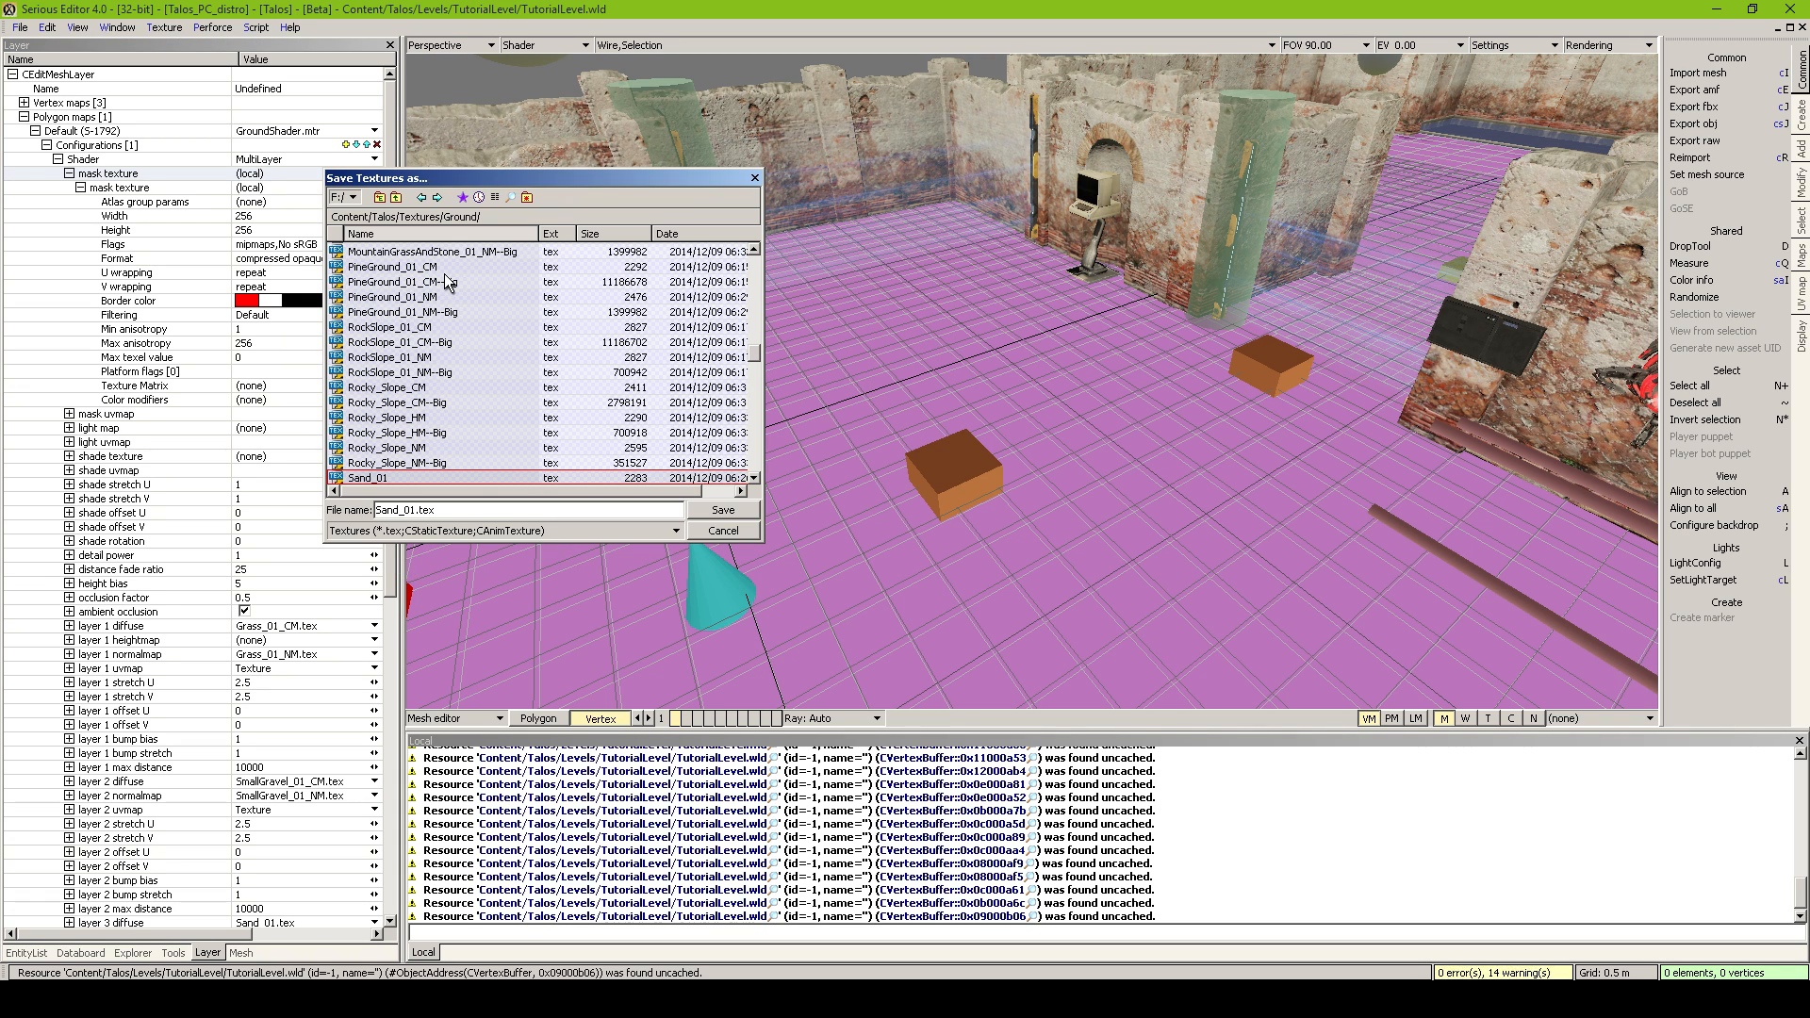
scroll(382, 259, up, 10)
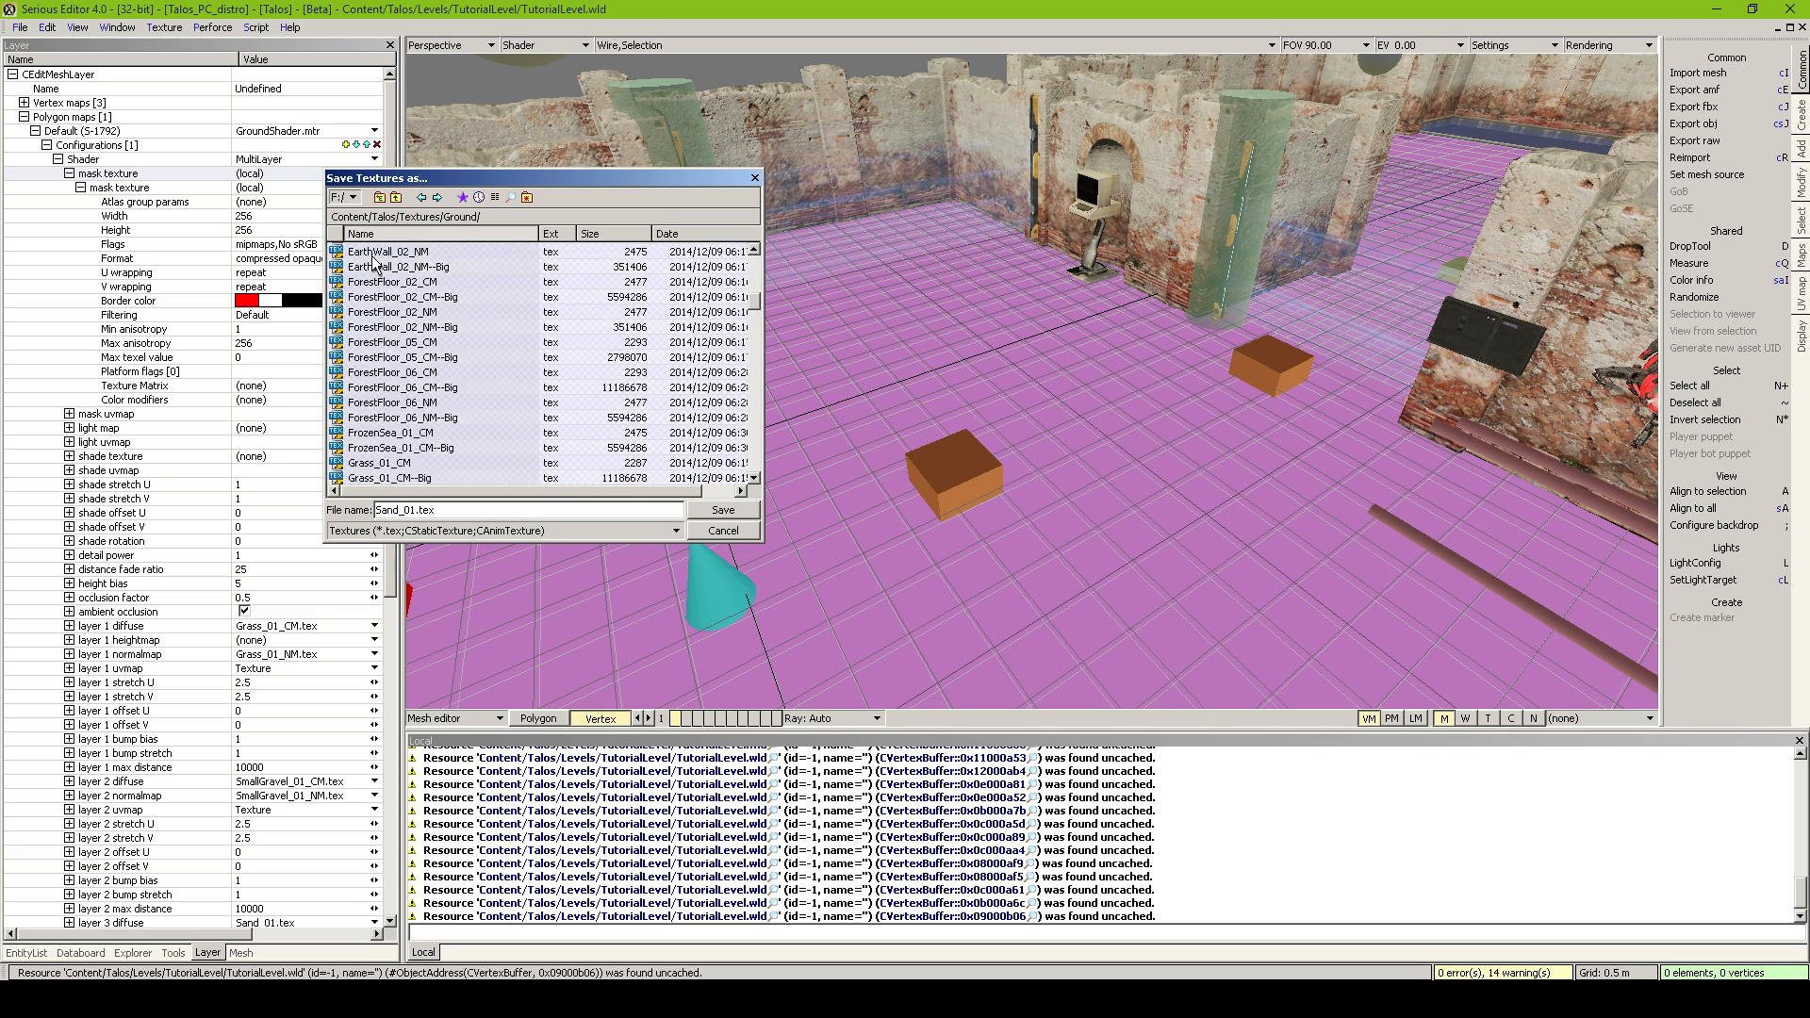
double_click(378, 252)
double_click(378, 252)
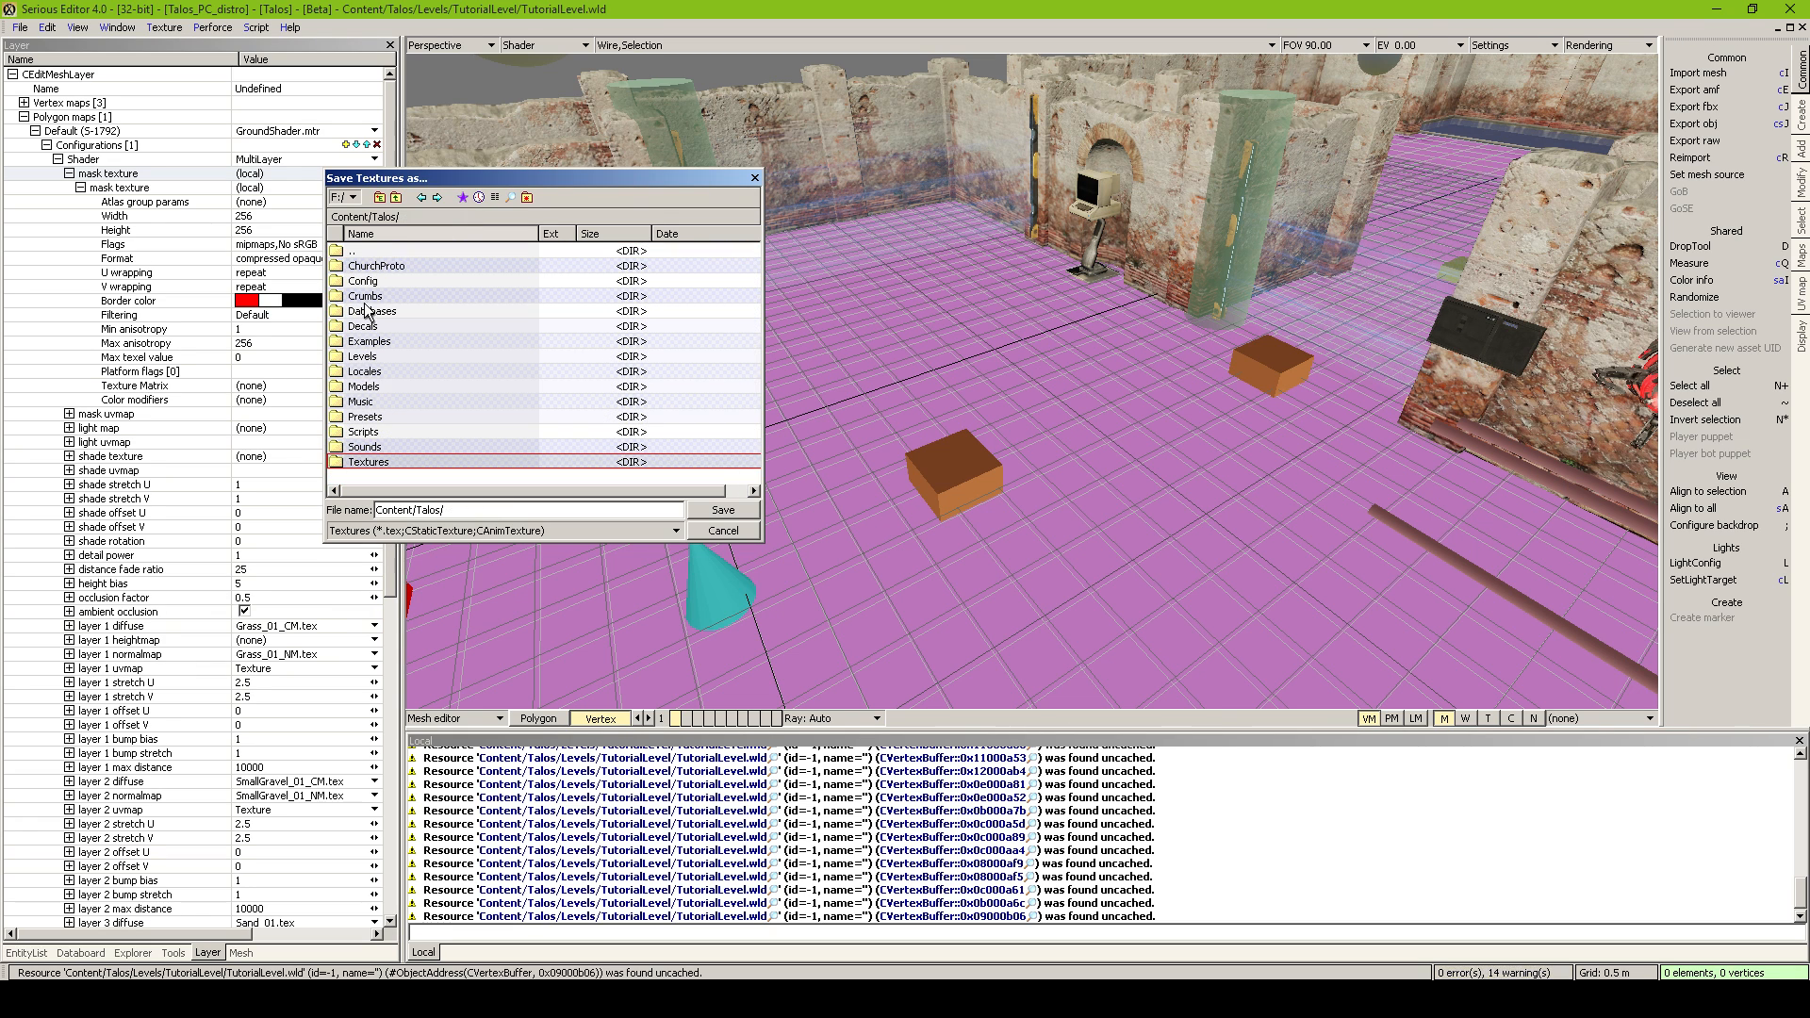
double_click(376, 358)
scroll(386, 428, down, 3)
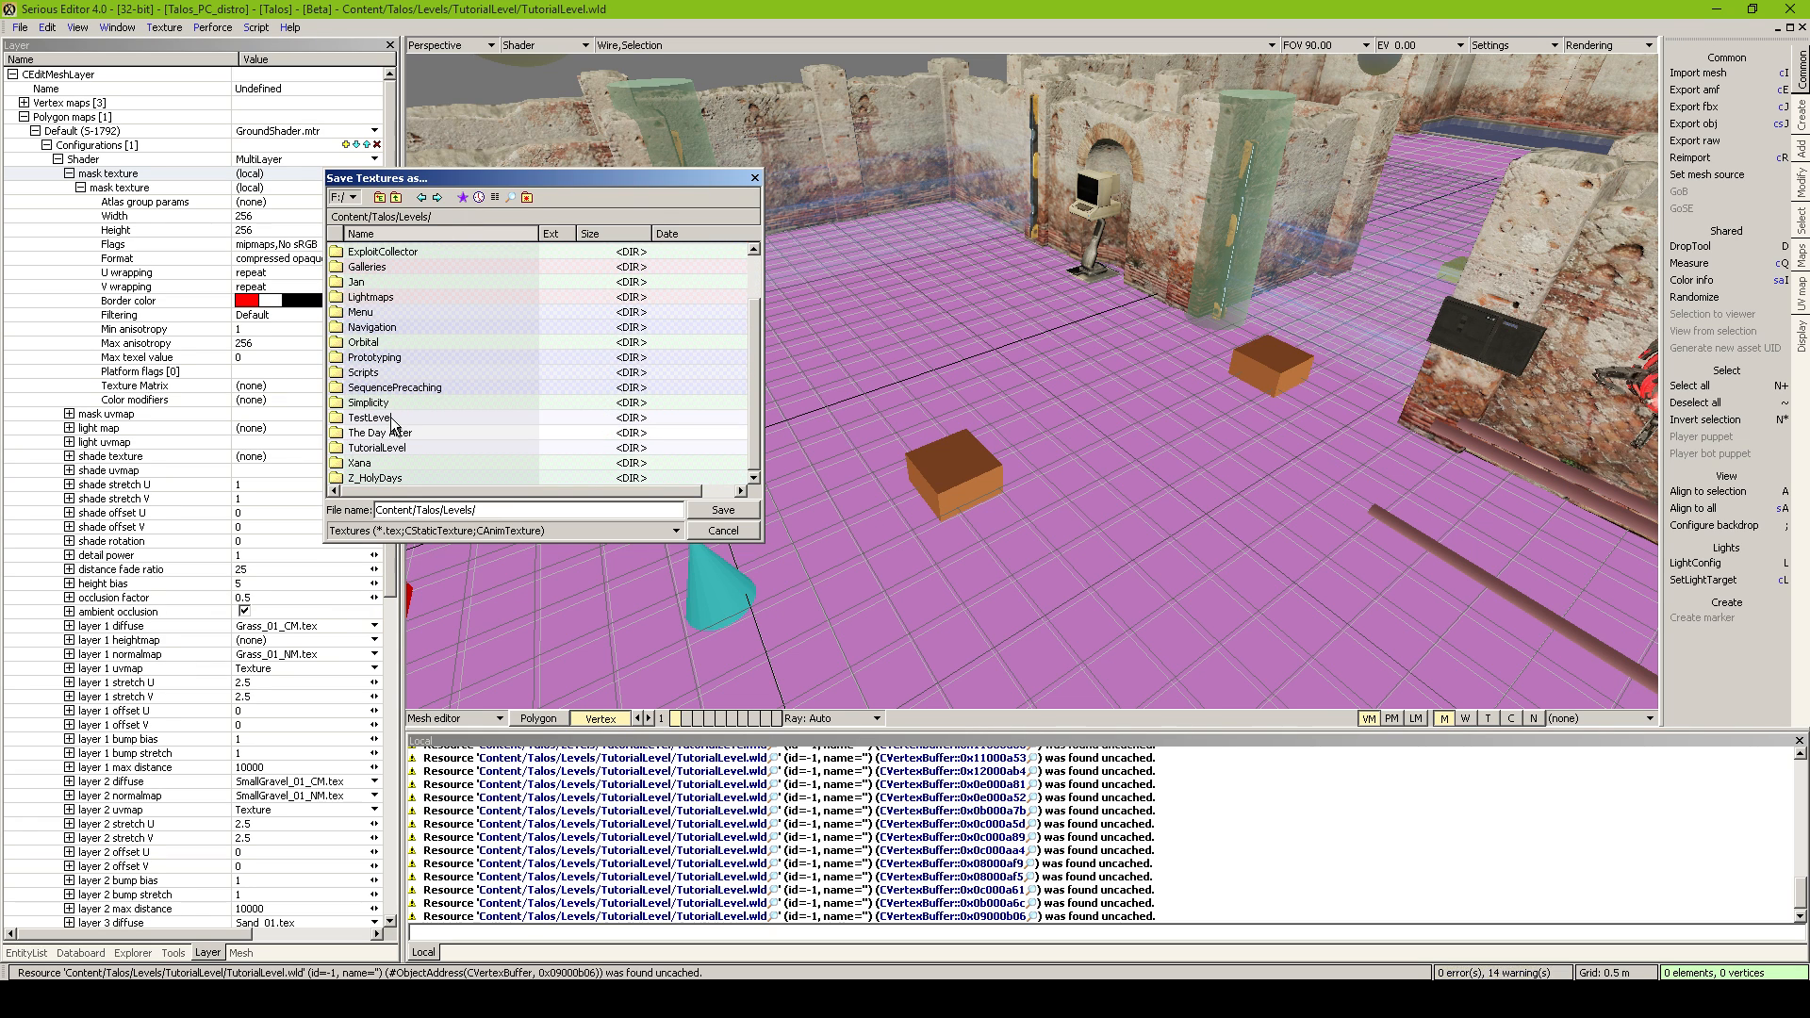
click(391, 449)
double_click(390, 450)
click(573, 515)
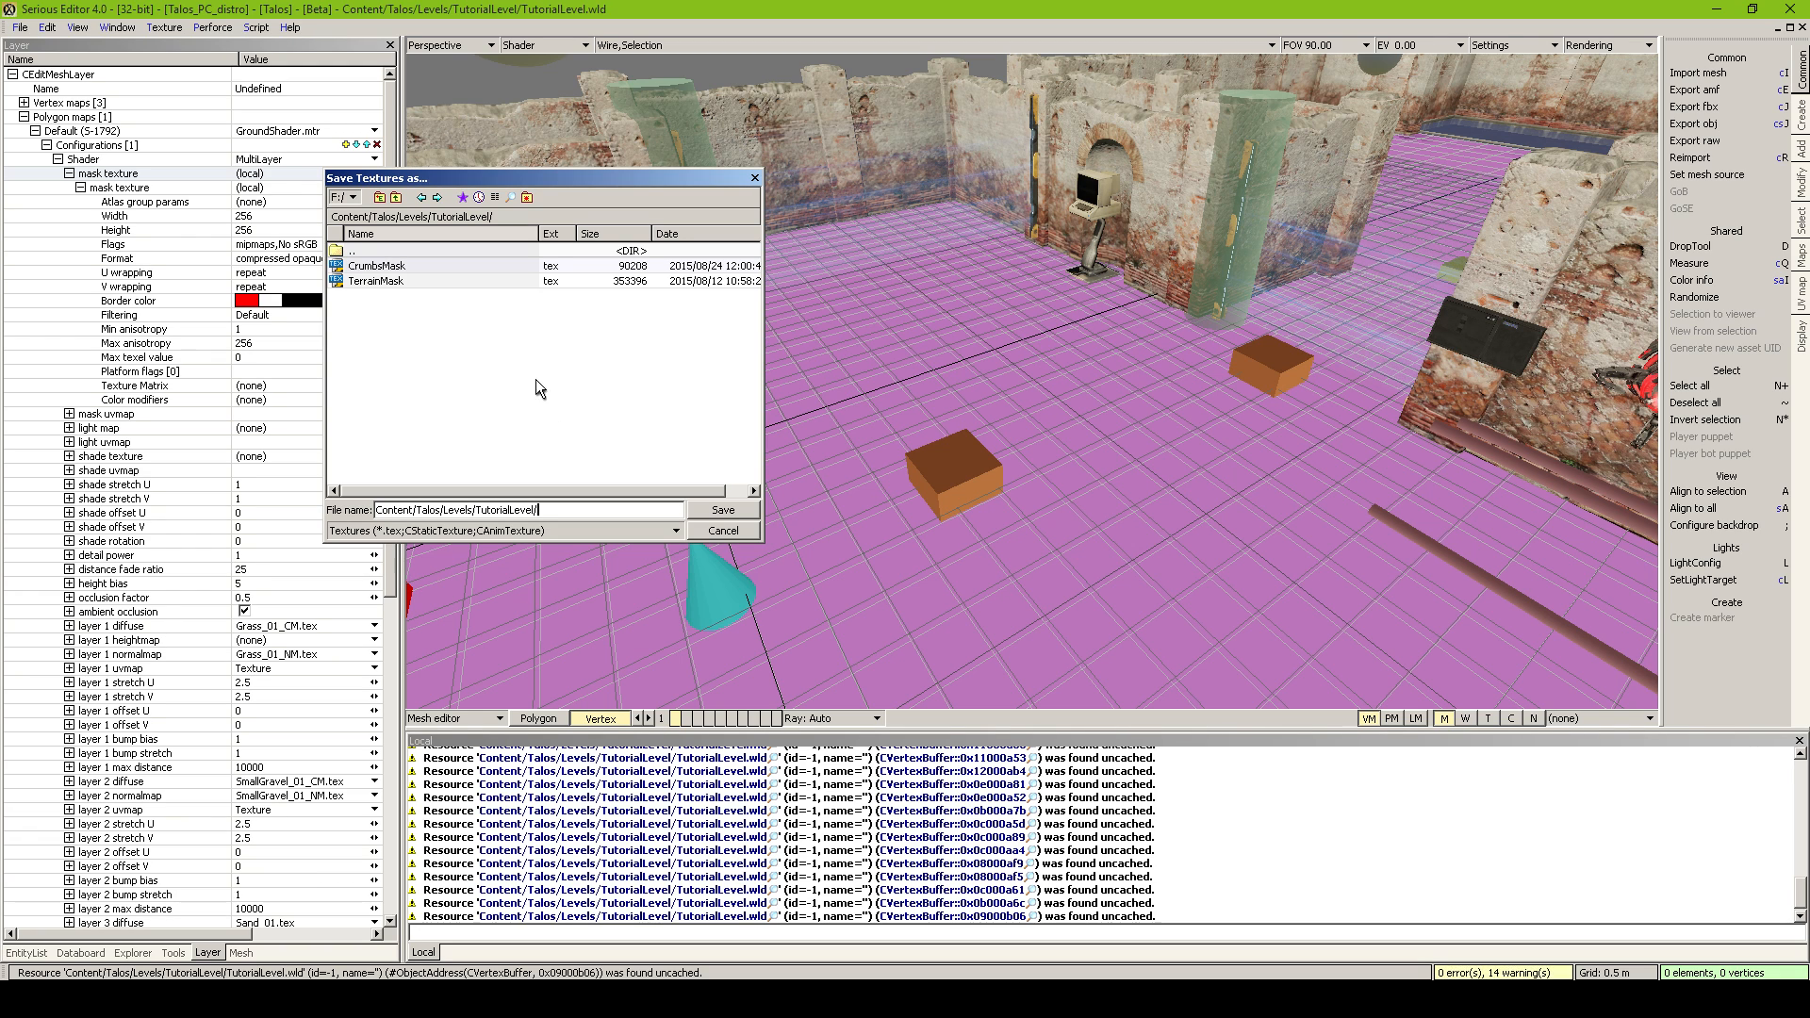
click(387, 281)
click(721, 506)
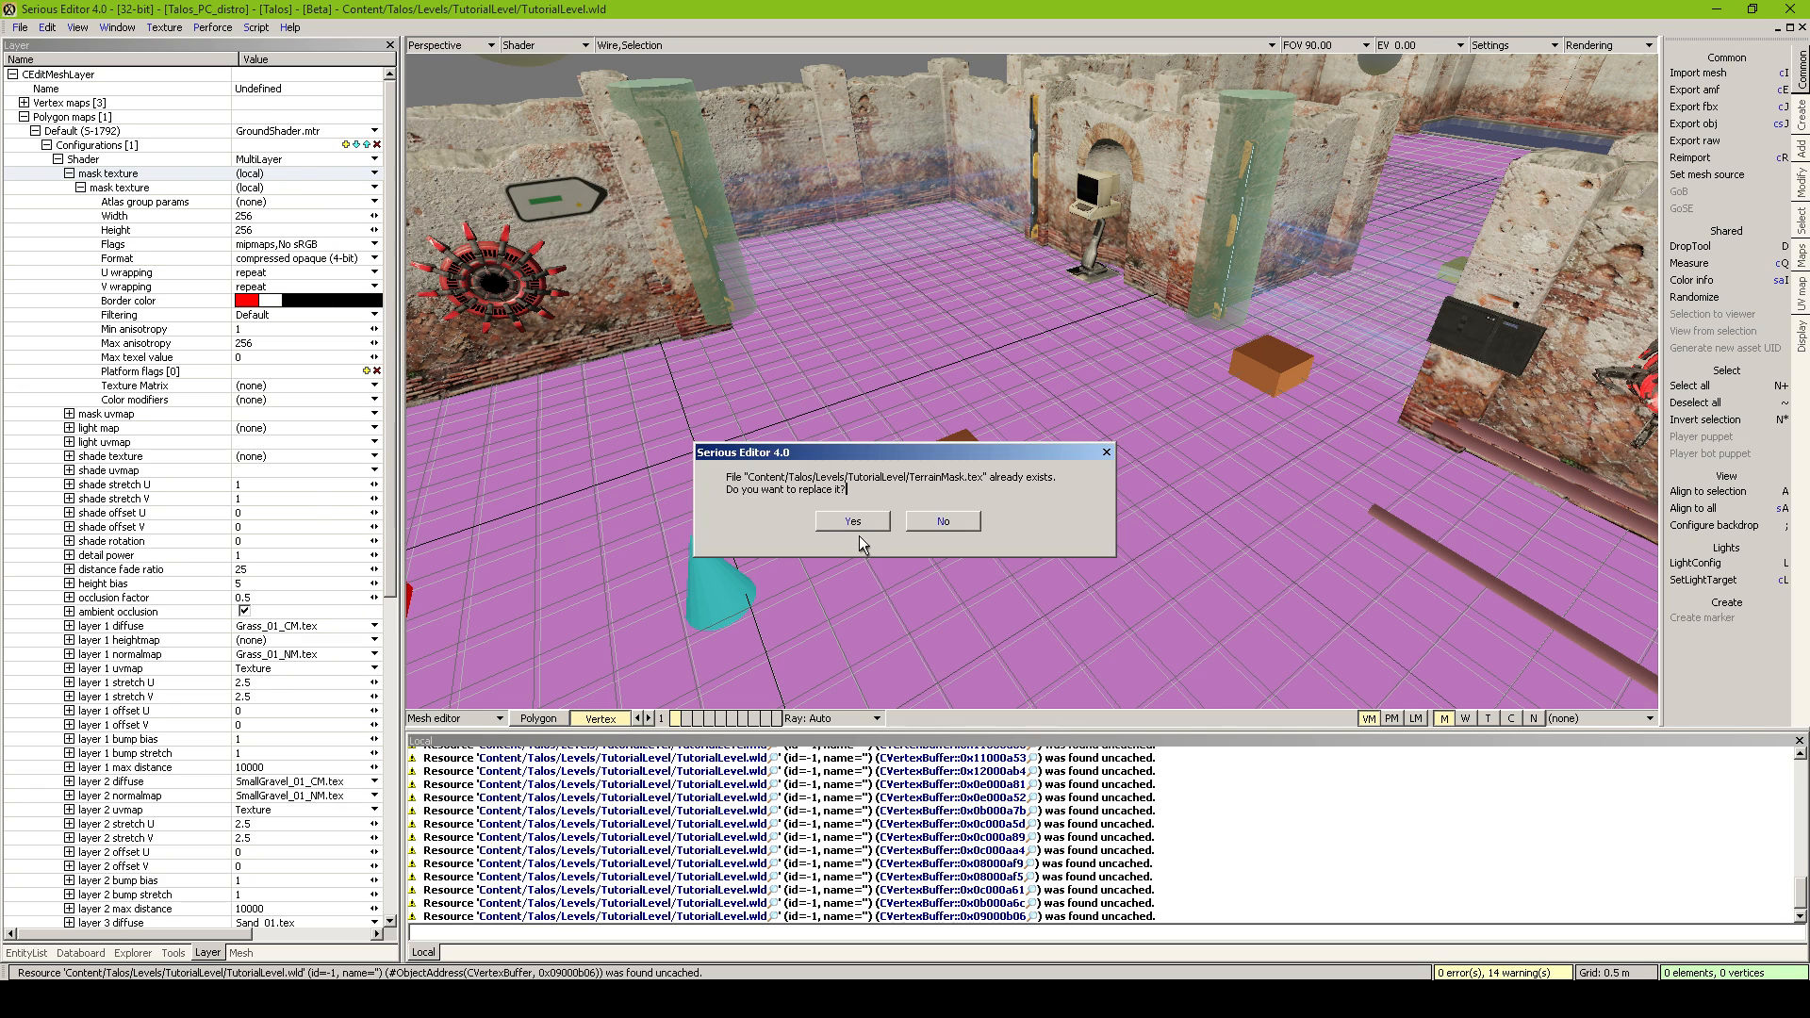
click(857, 535)
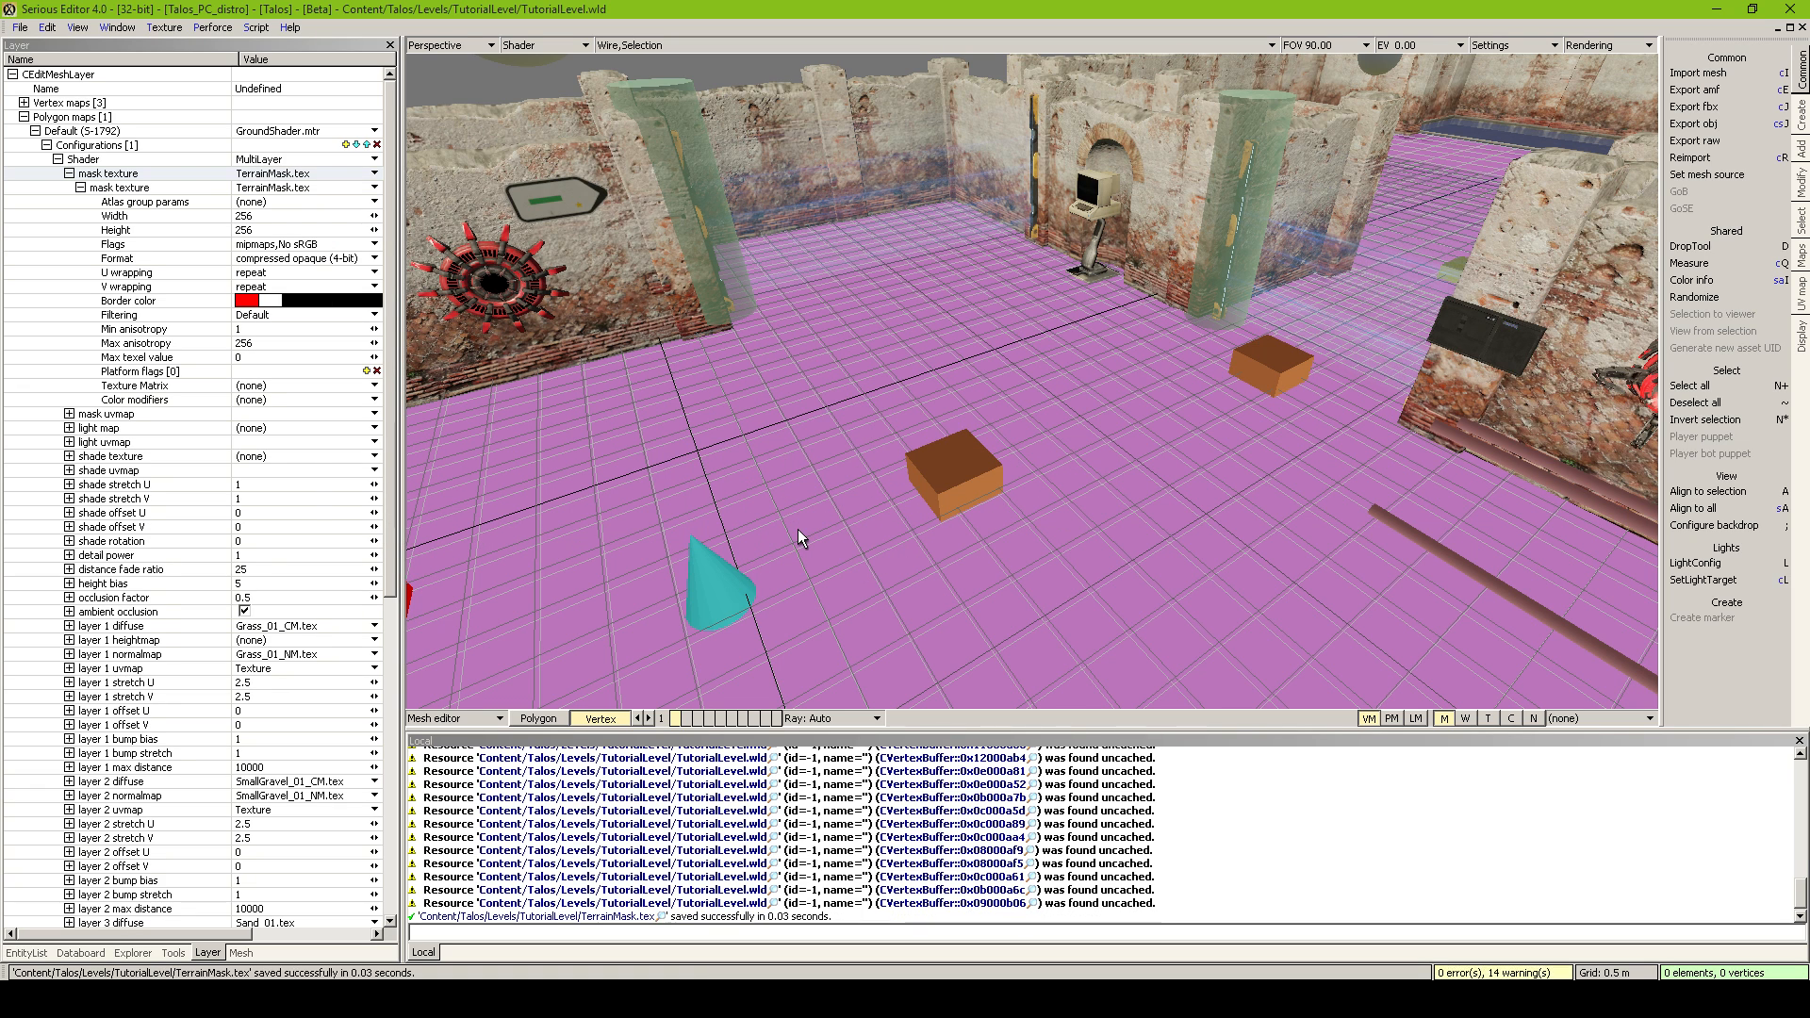
click(374, 173)
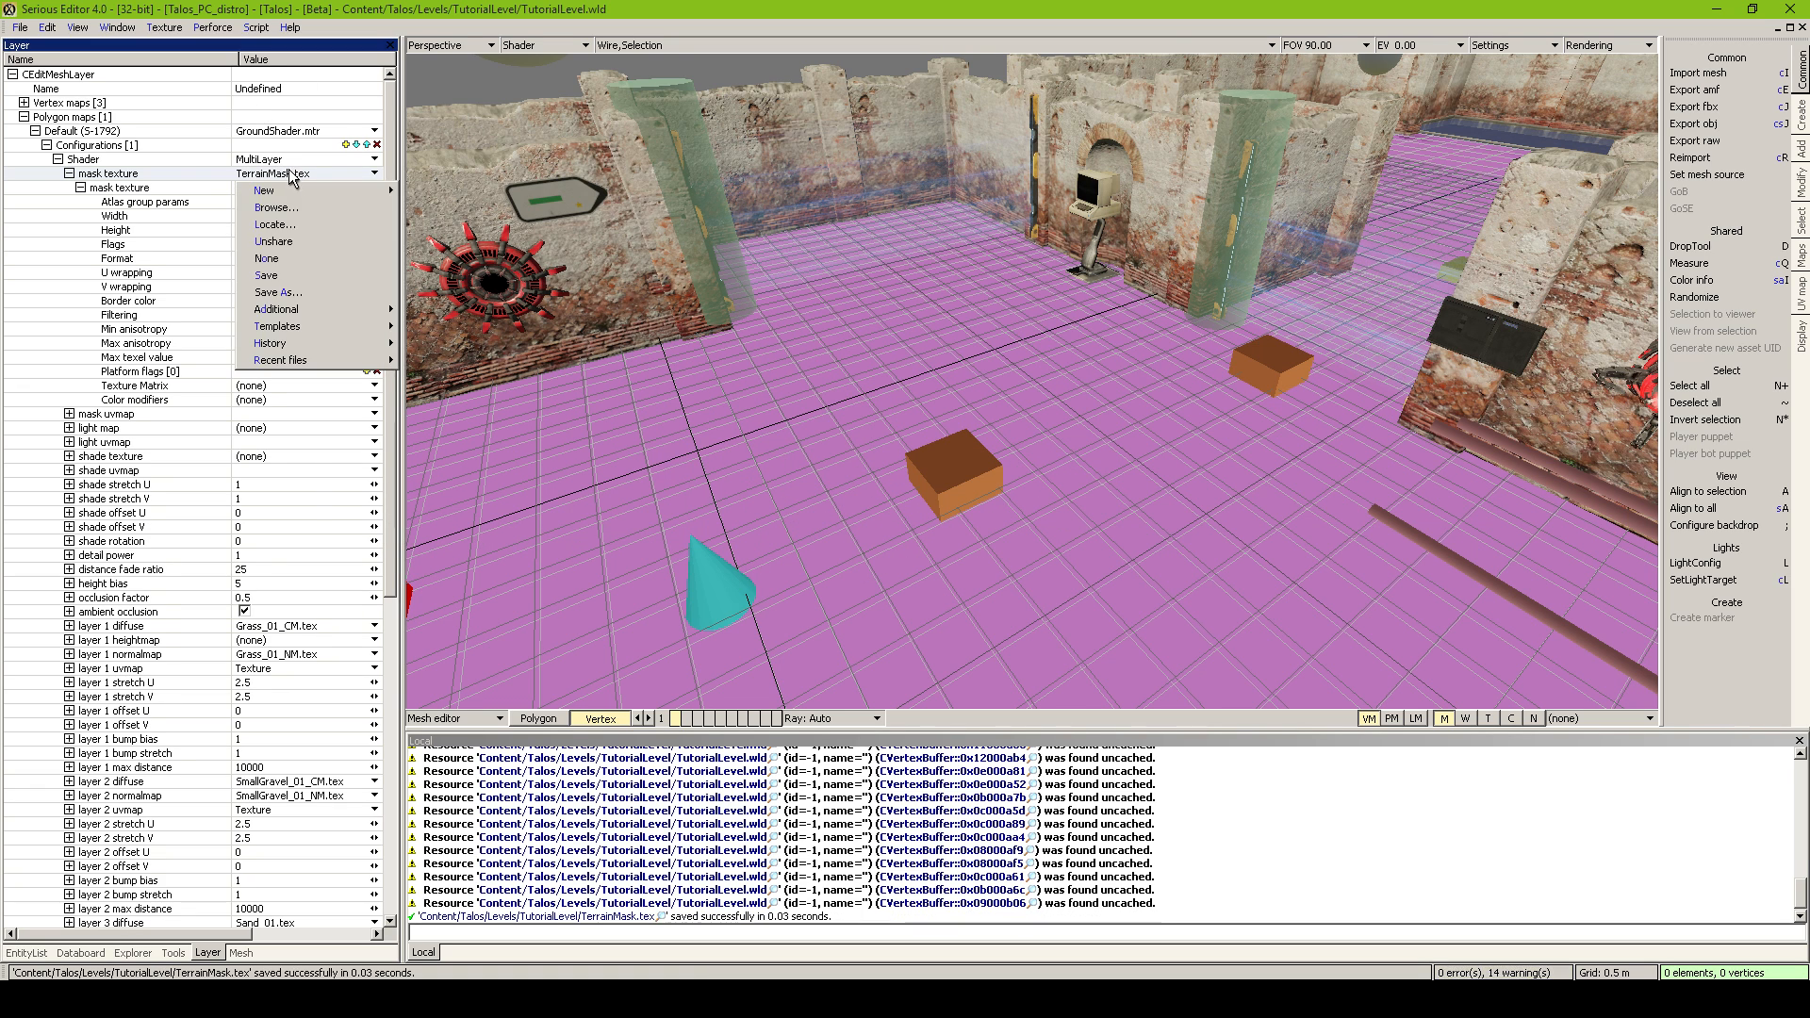
click(316, 301)
click(703, 530)
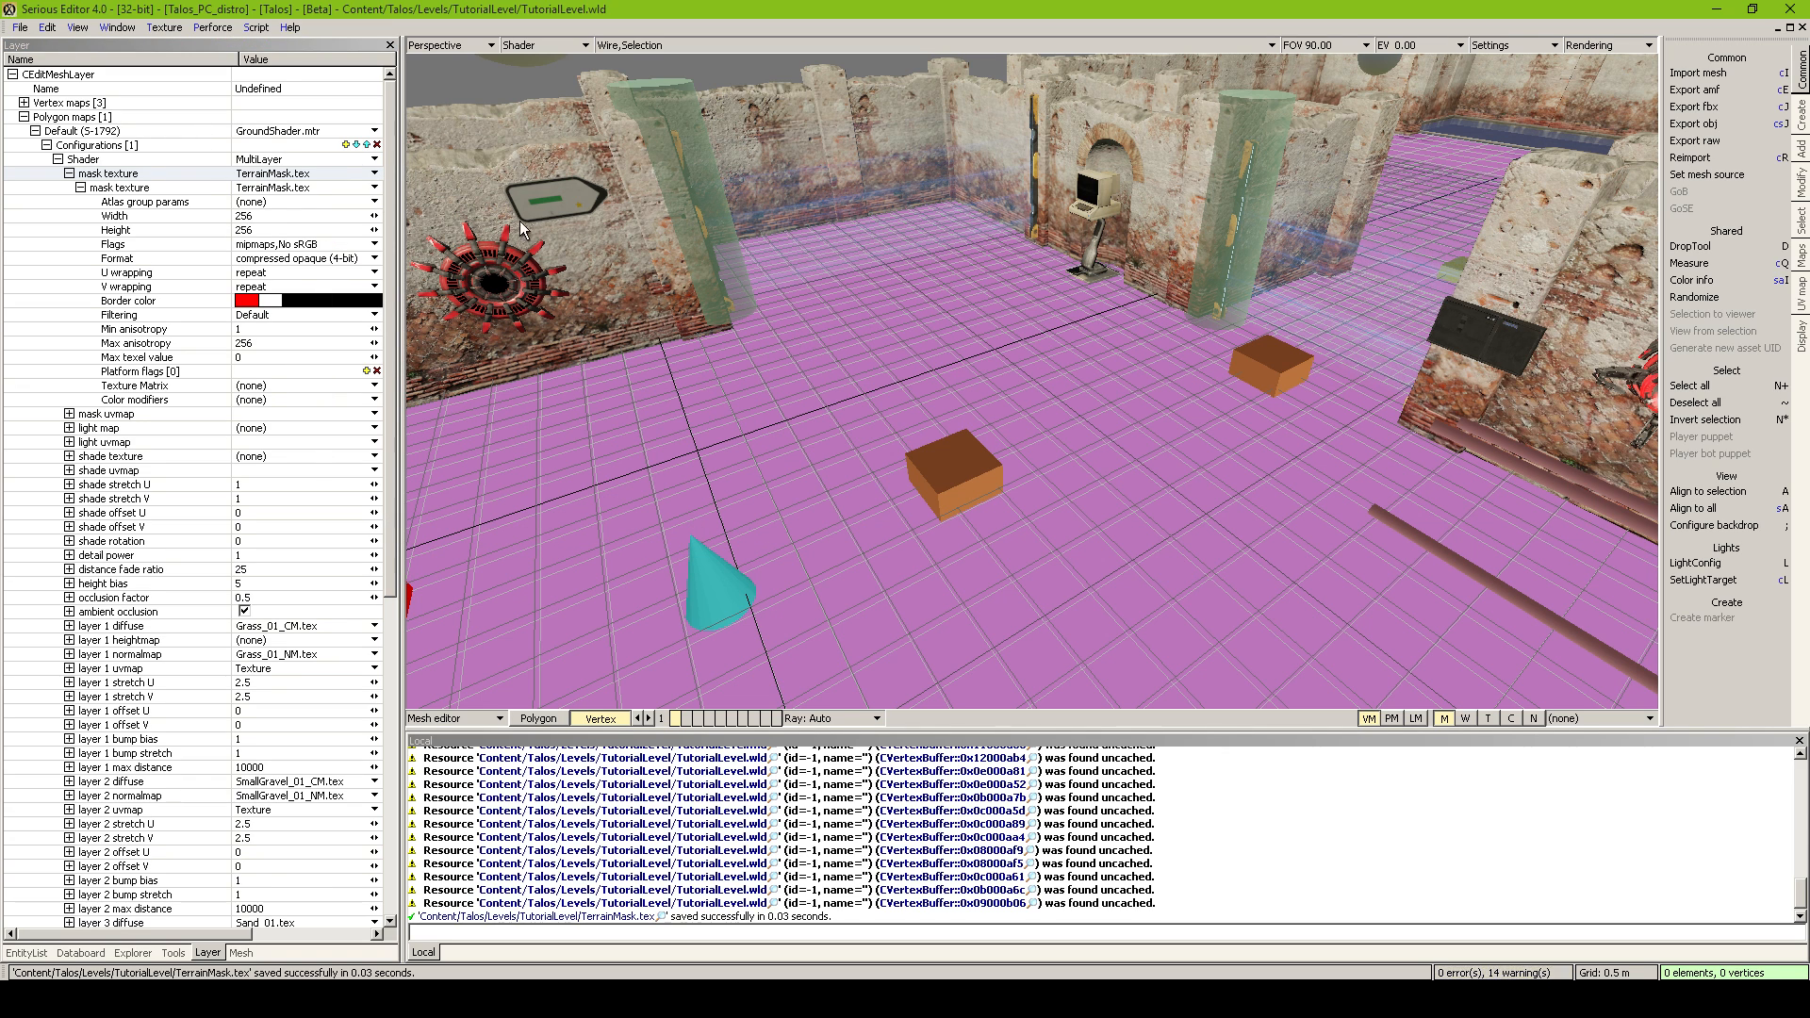
Save the GroundShader.mtr shader and collapse the mesh layer's polygon maps
click(265, 138)
click(319, 247)
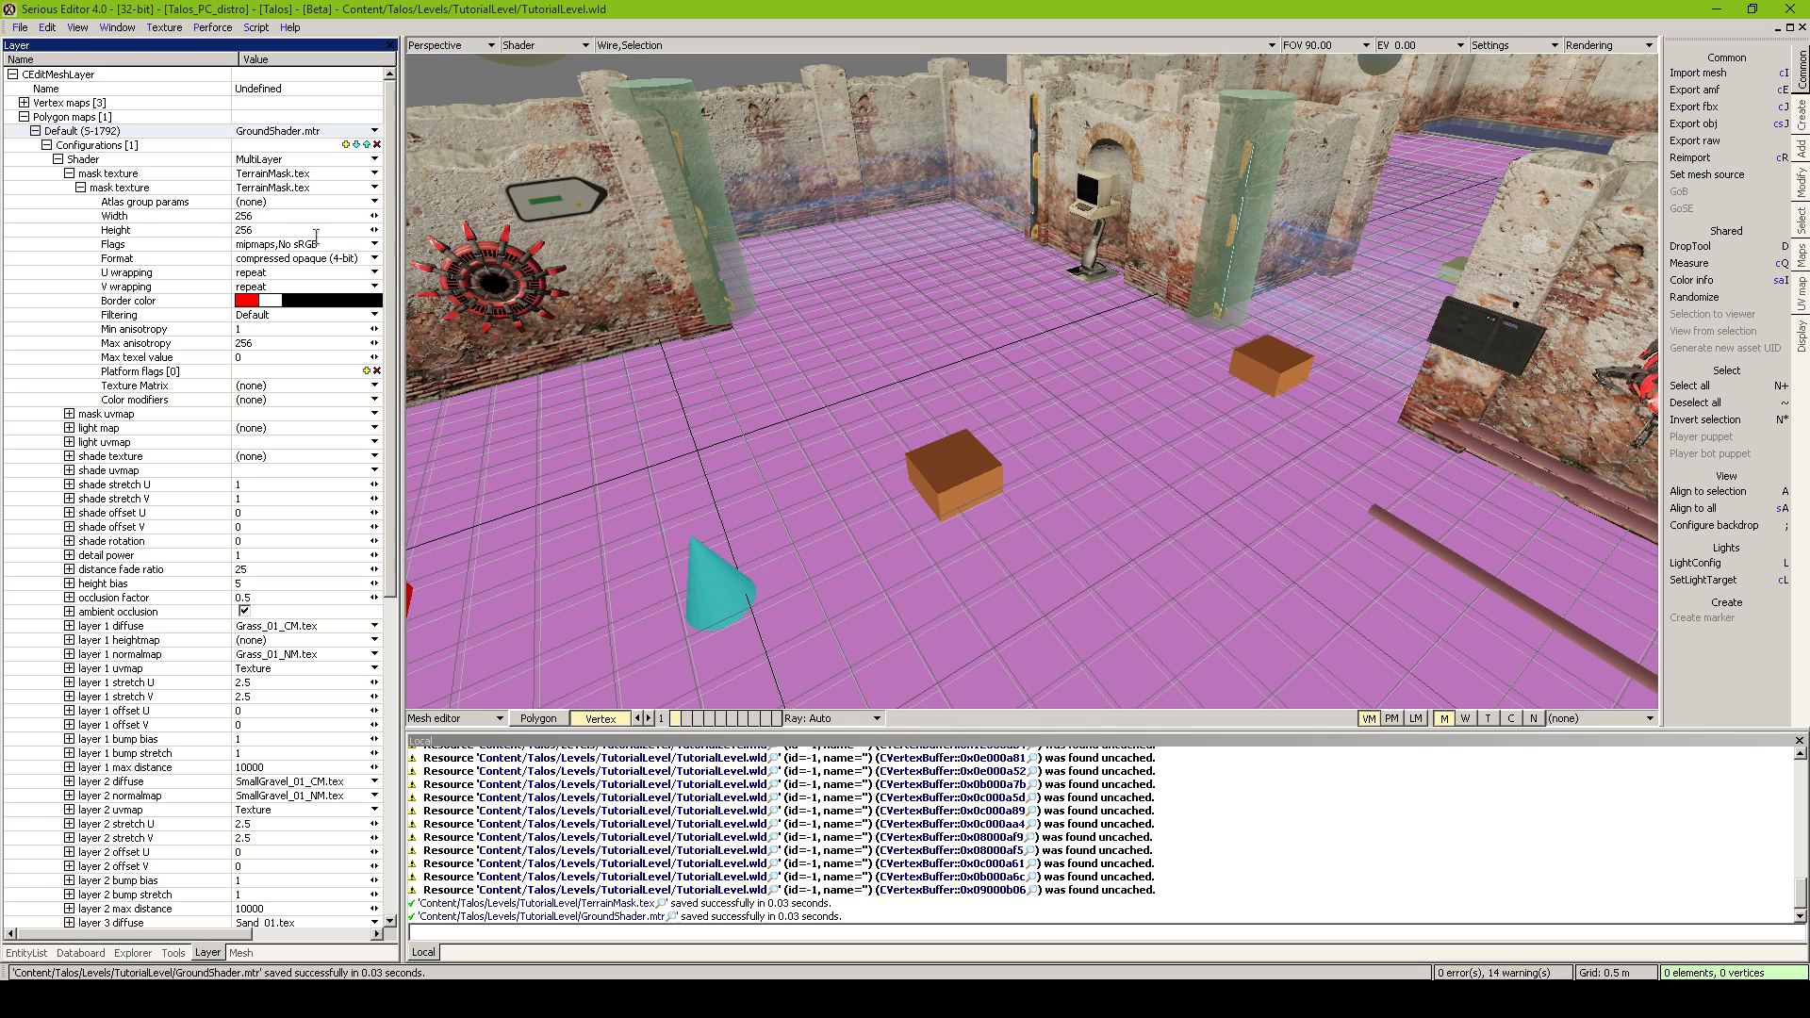
click(35, 131)
click(24, 117)
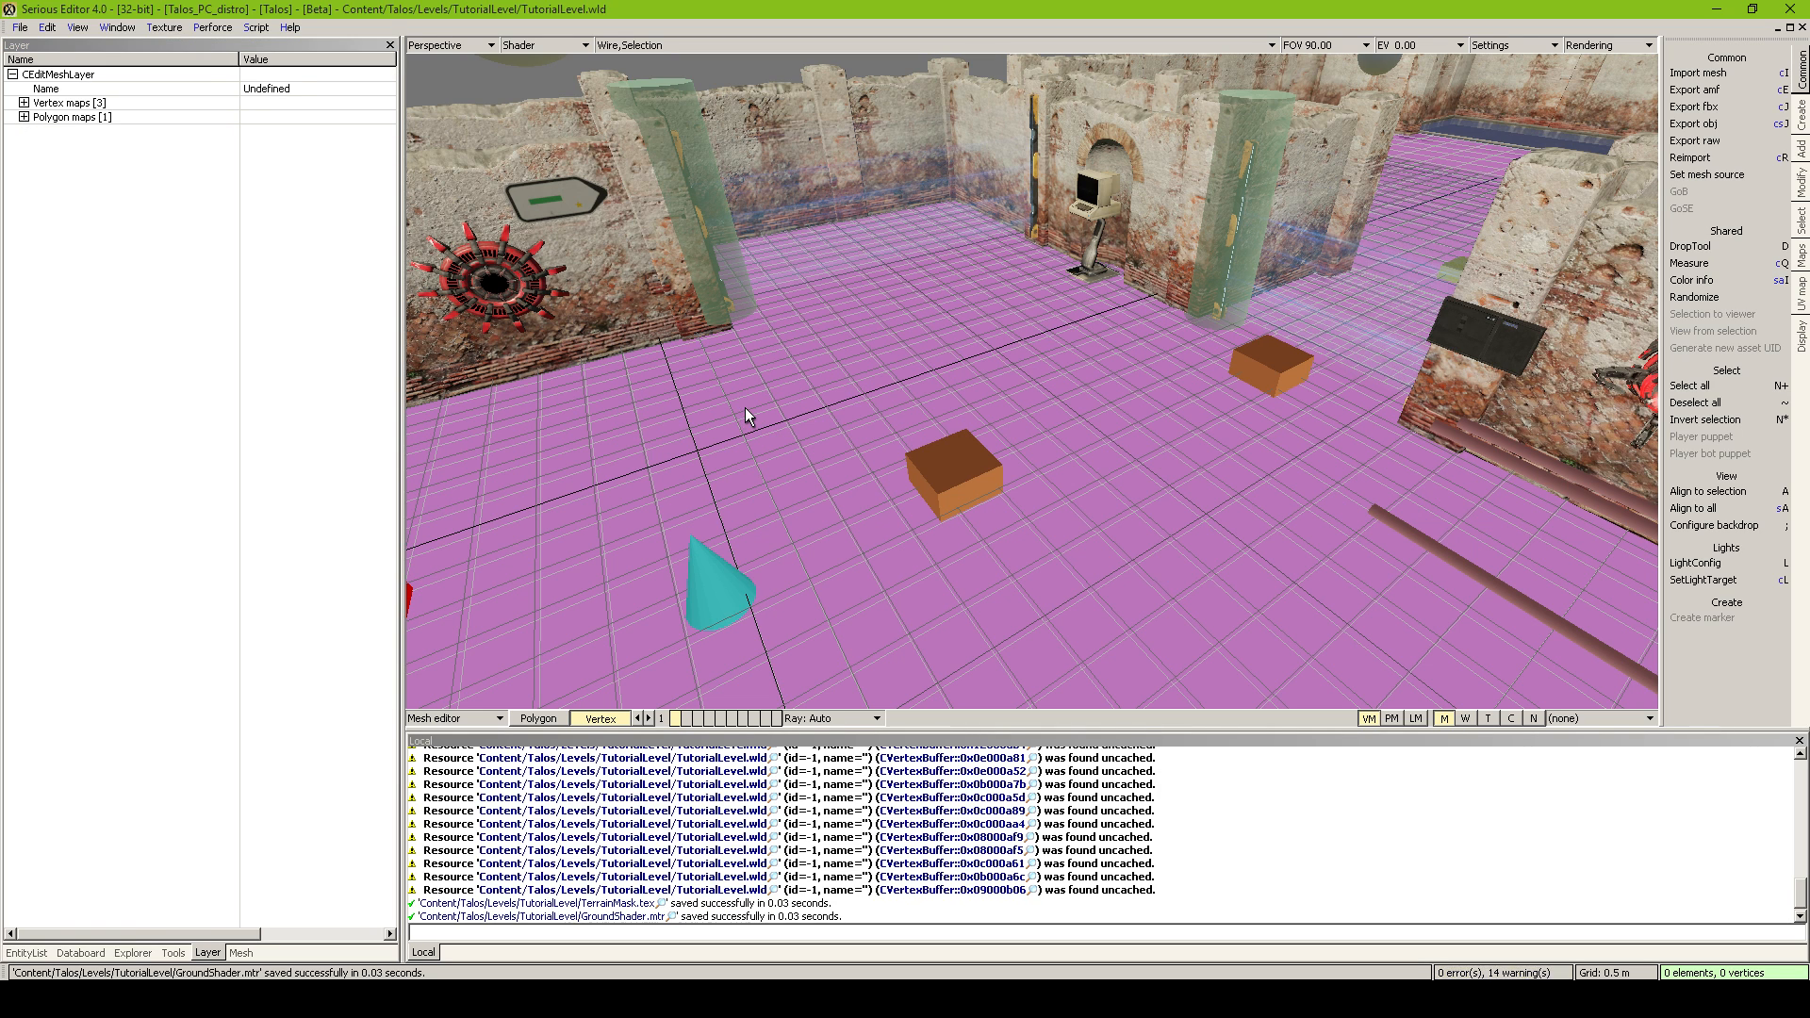
Activate the paint tool on the ground mesh and assign TerrainMask.tex as its target texture
key(p)
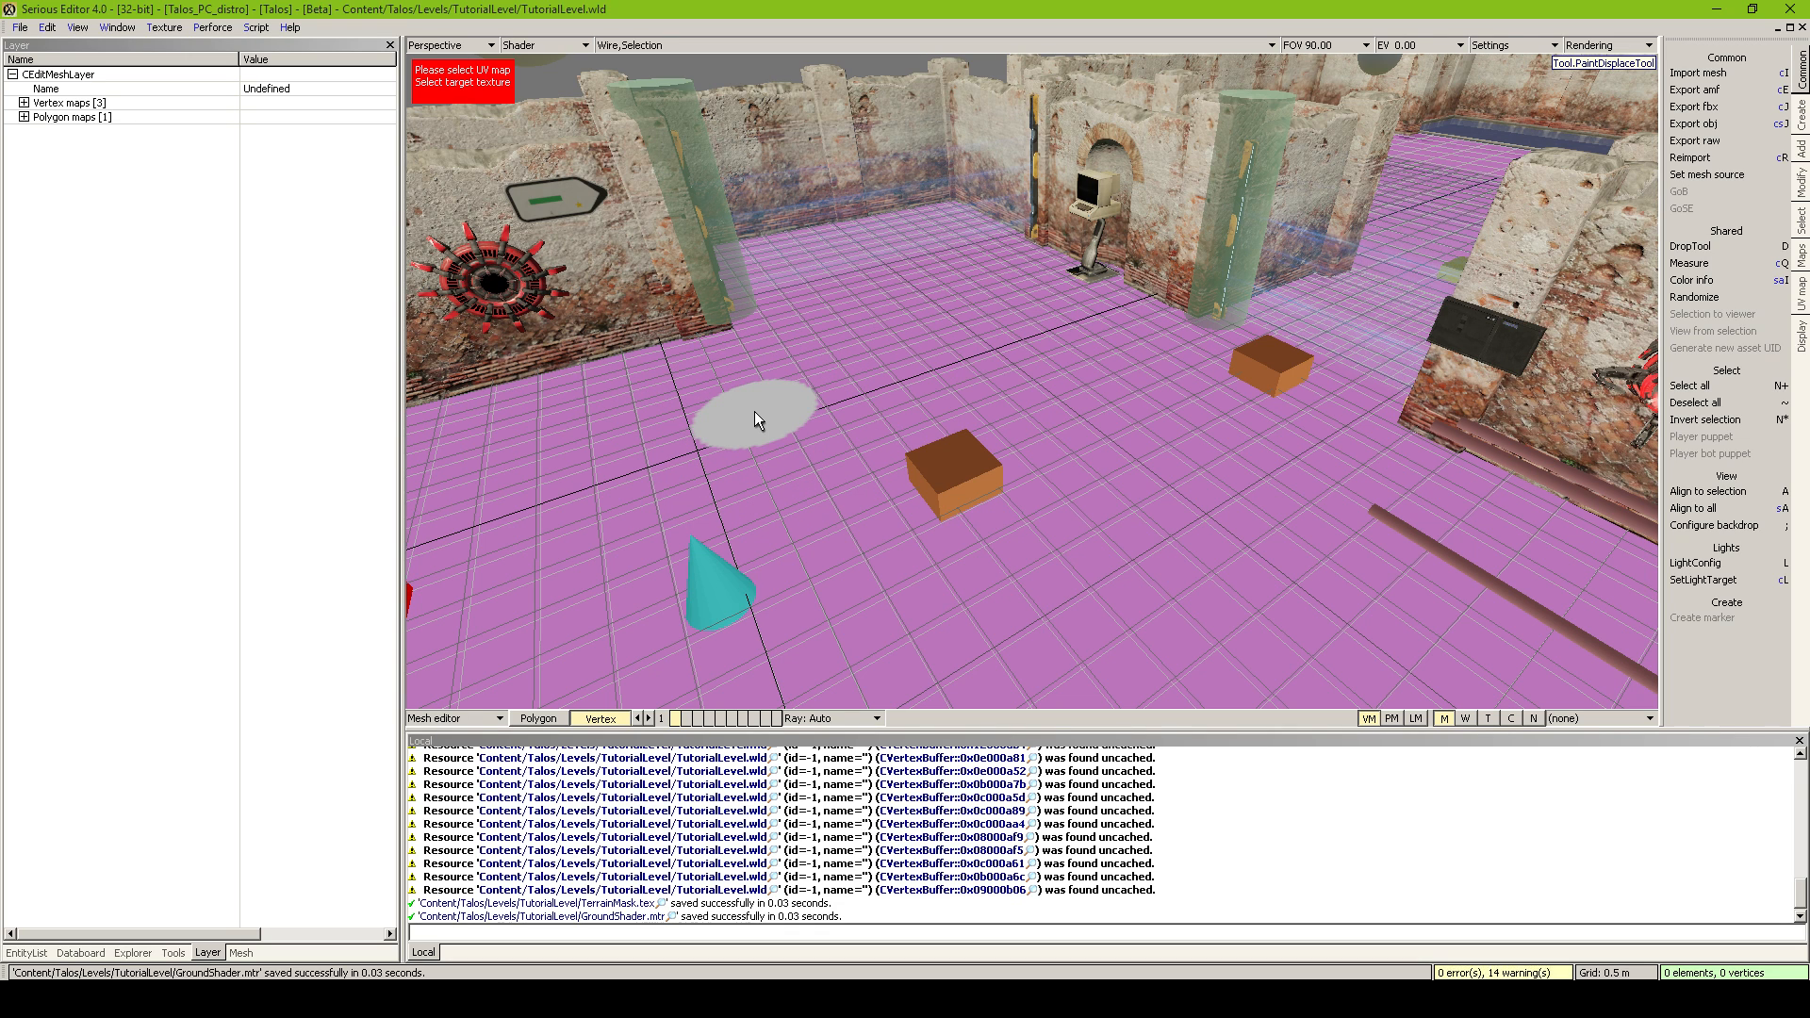
key(alt+Return)
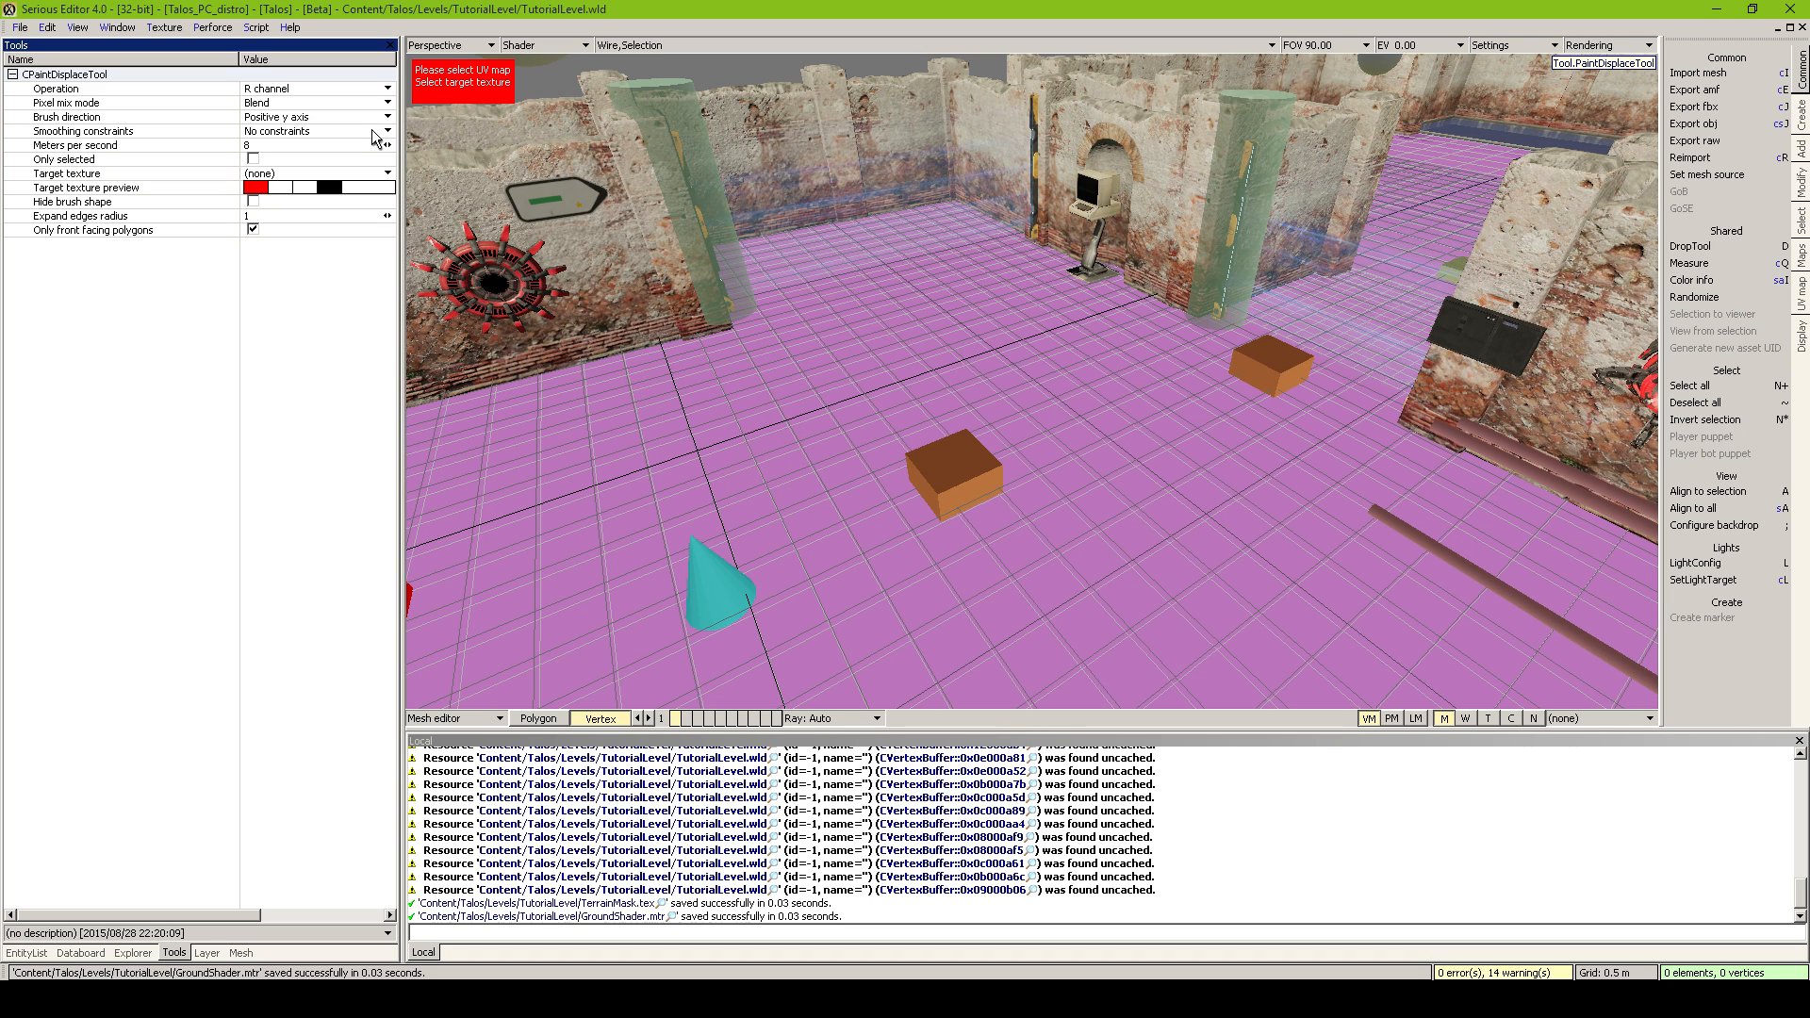
click(252, 169)
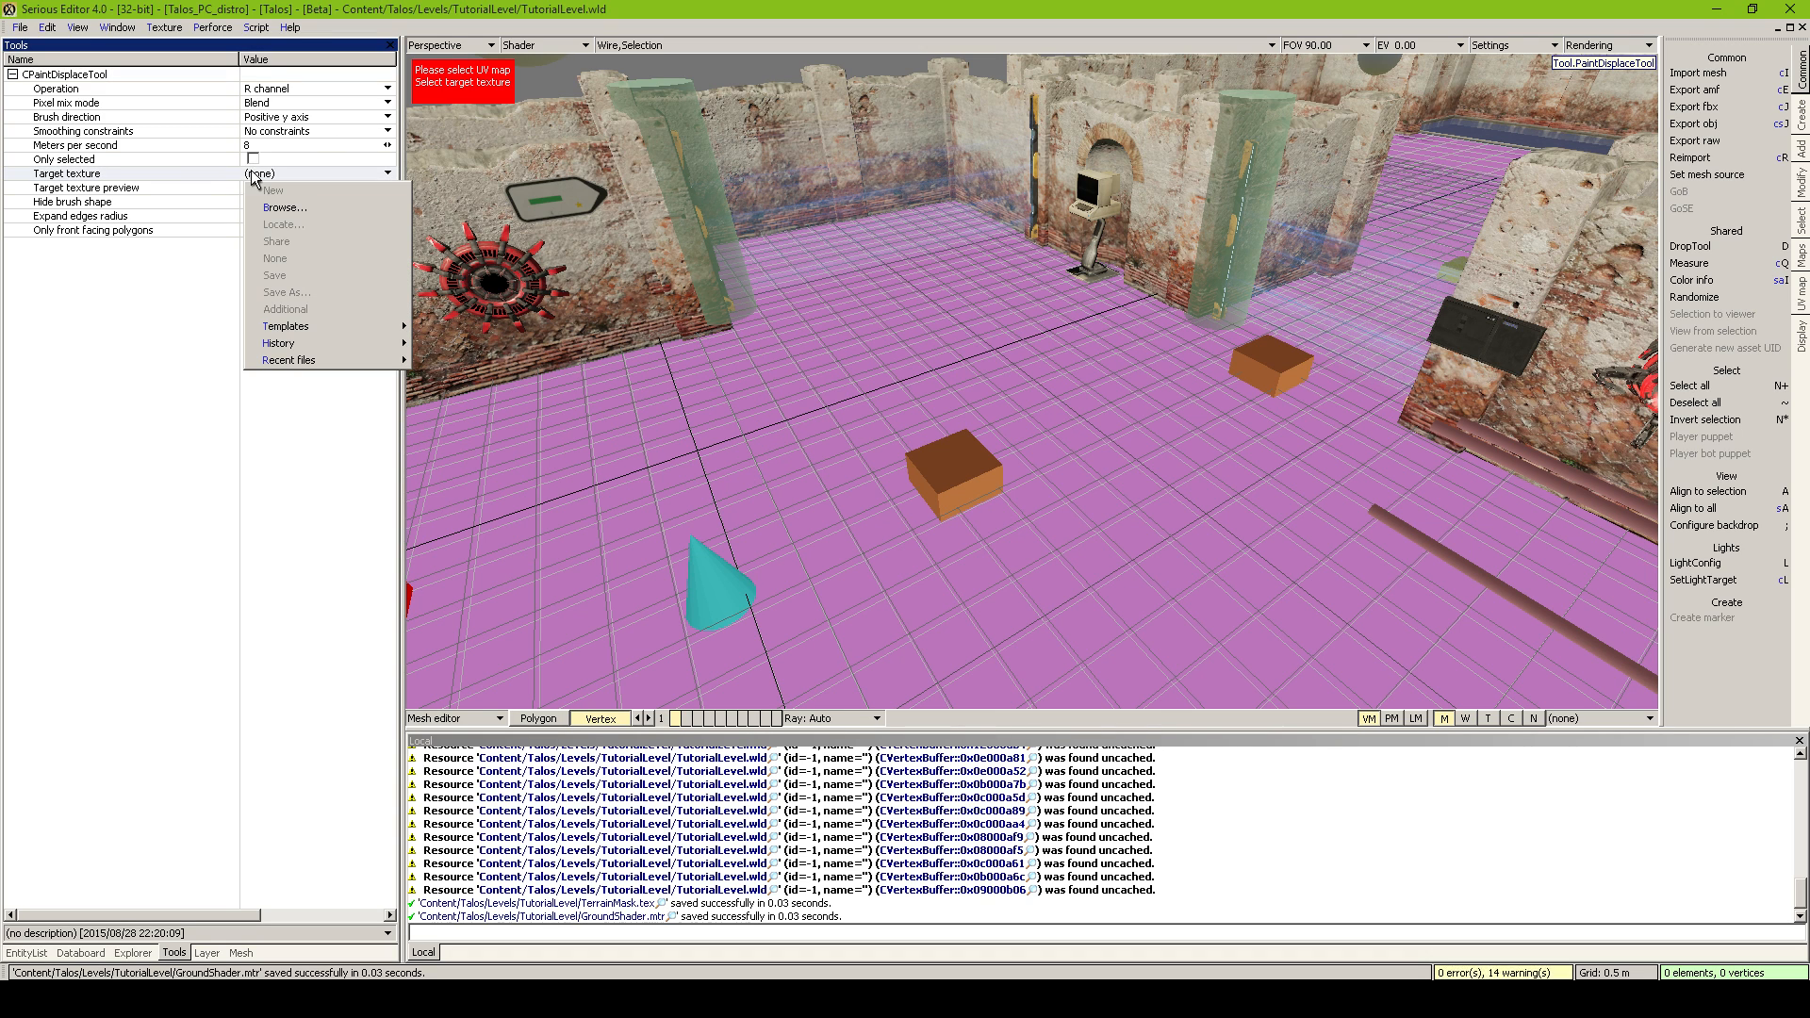
click(272, 203)
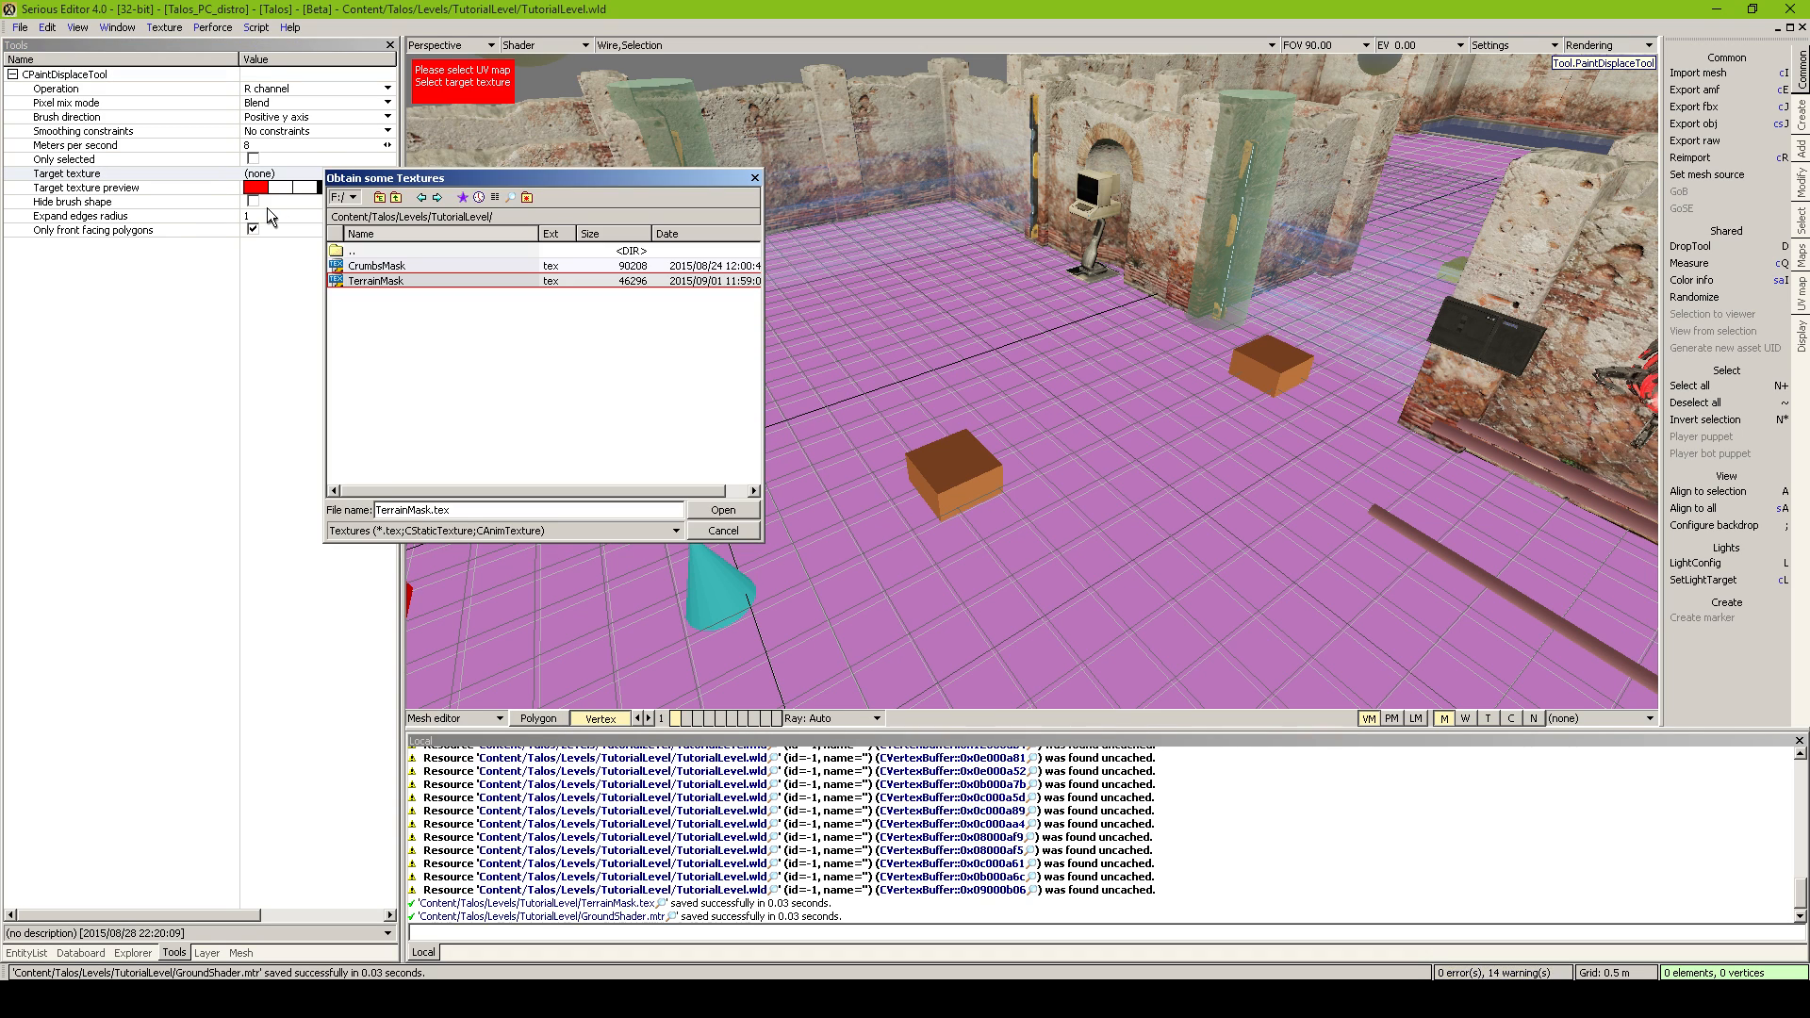
double_click(375, 281)
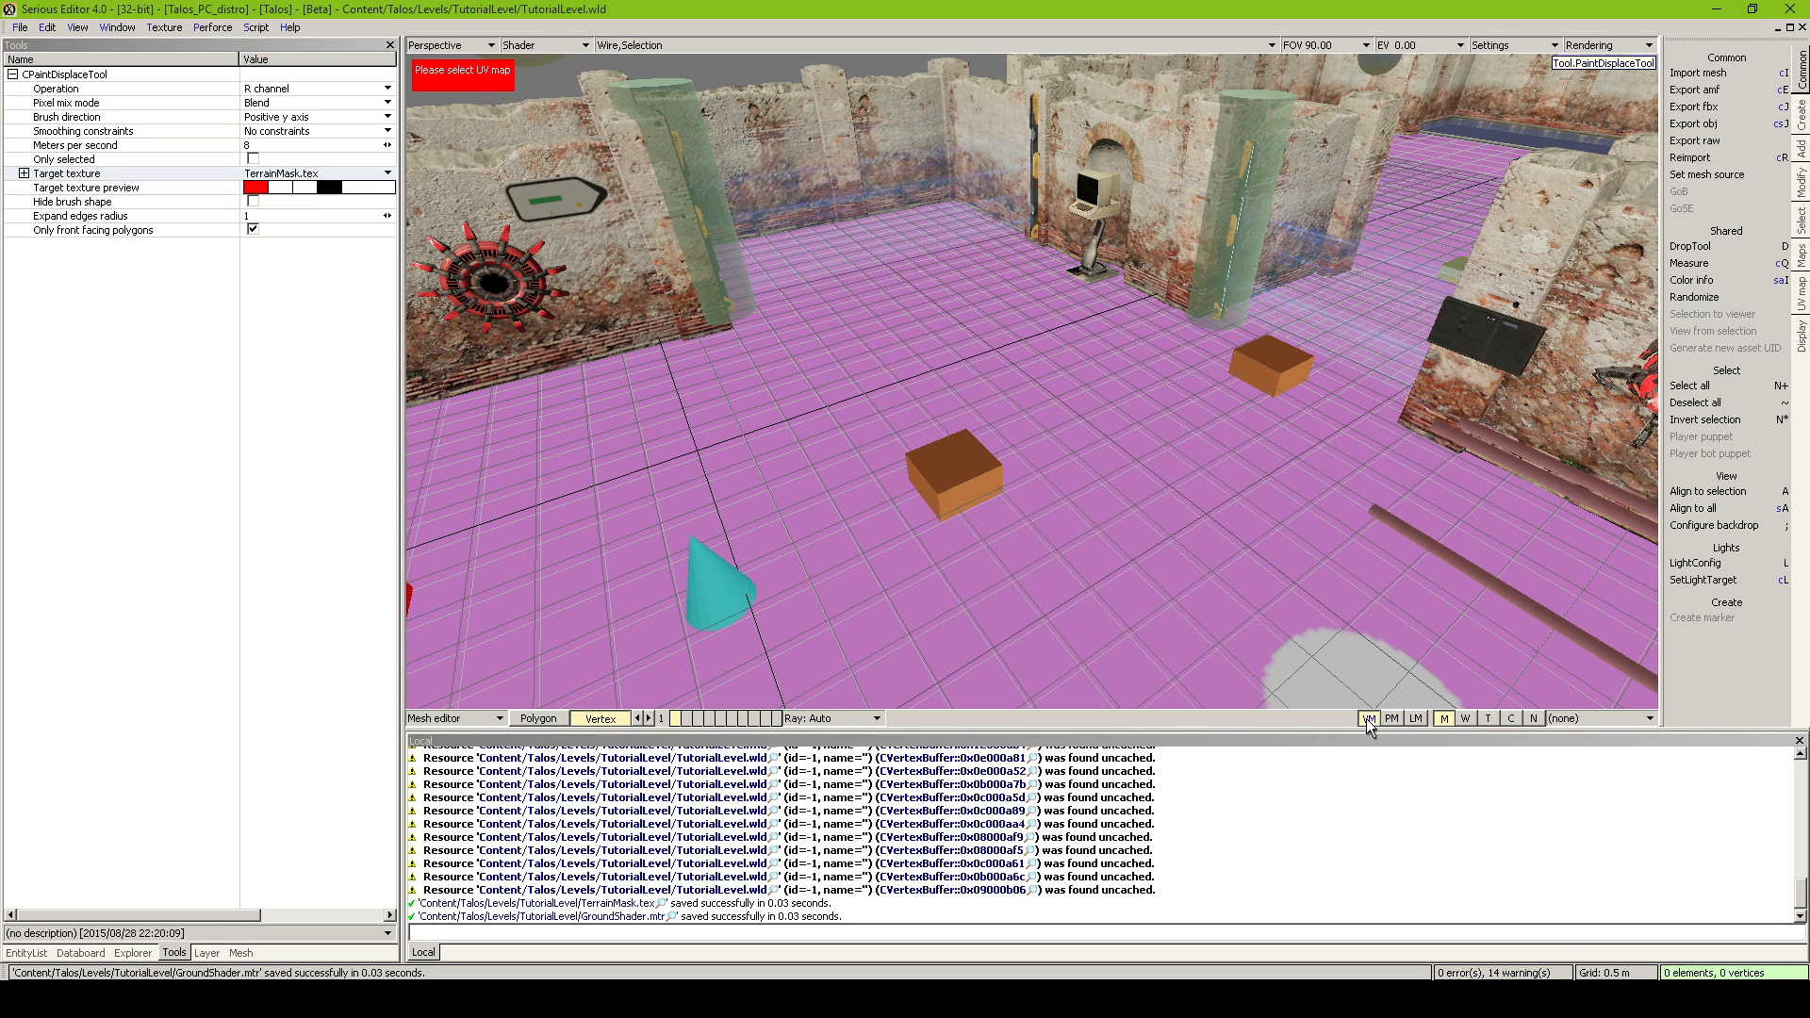
Select the Texture UV map as the active texture vertex map for painting
click(1489, 719)
click(1552, 719)
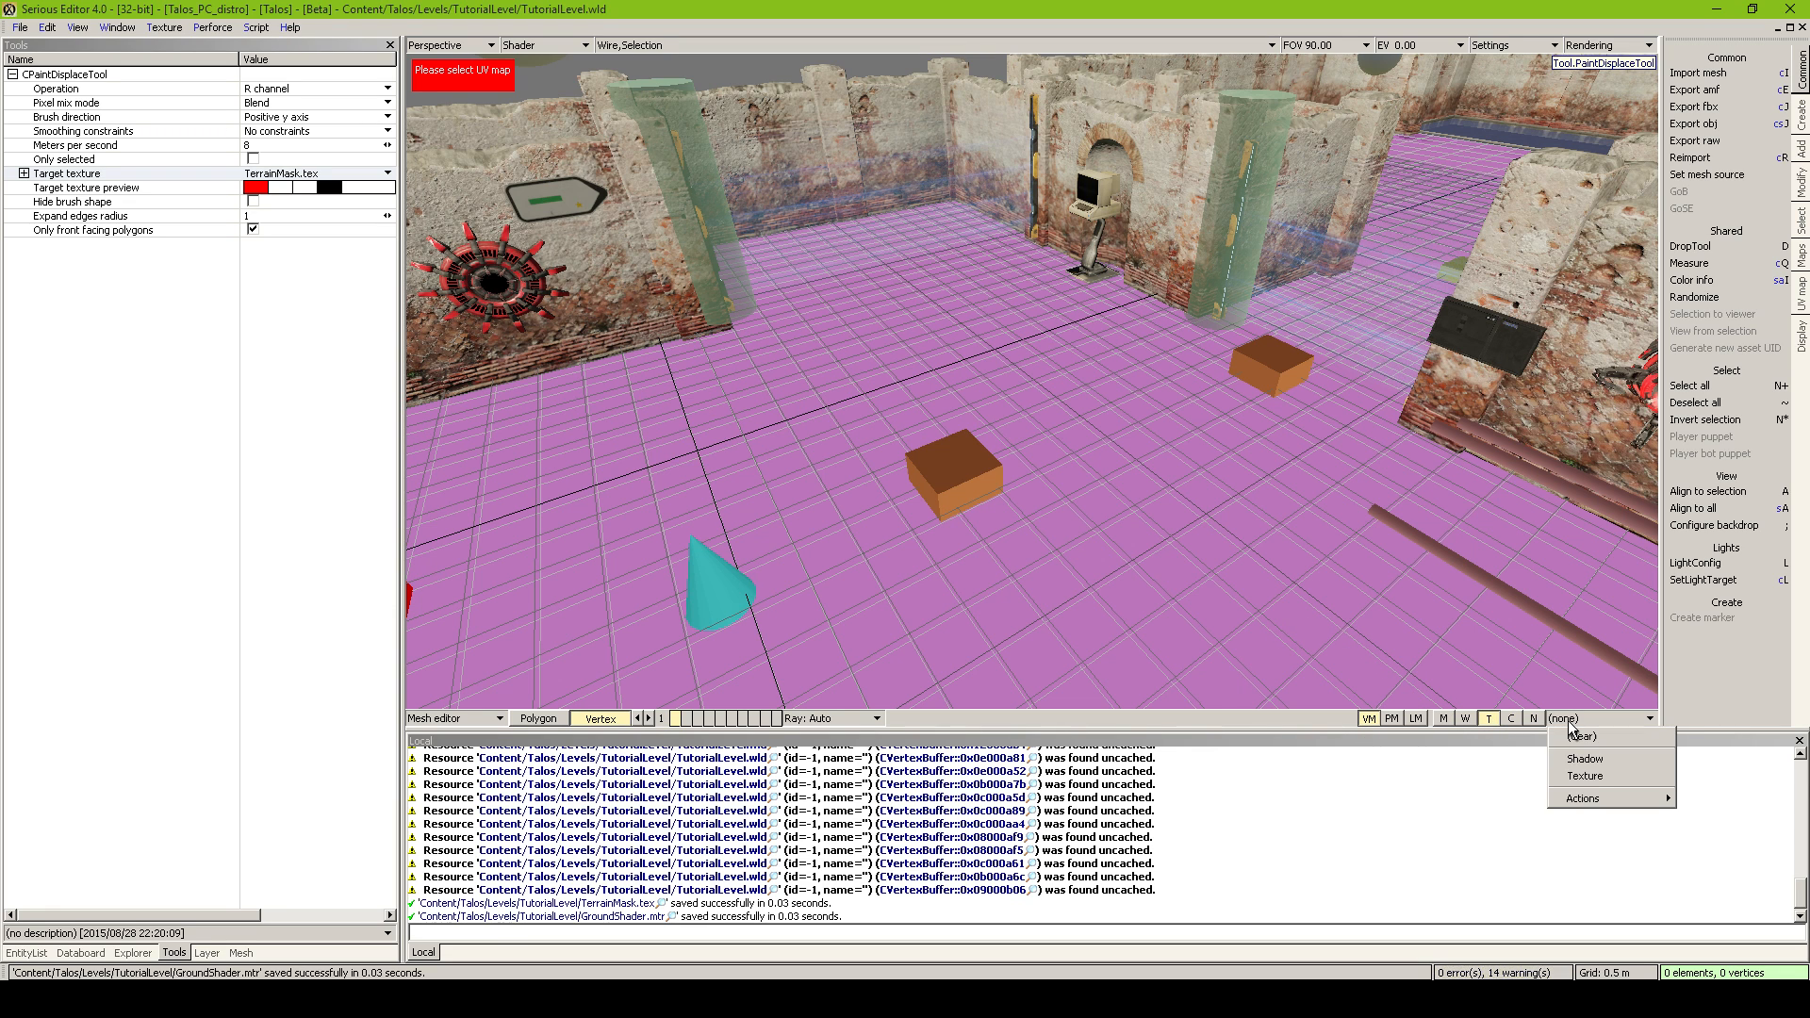
click(1579, 776)
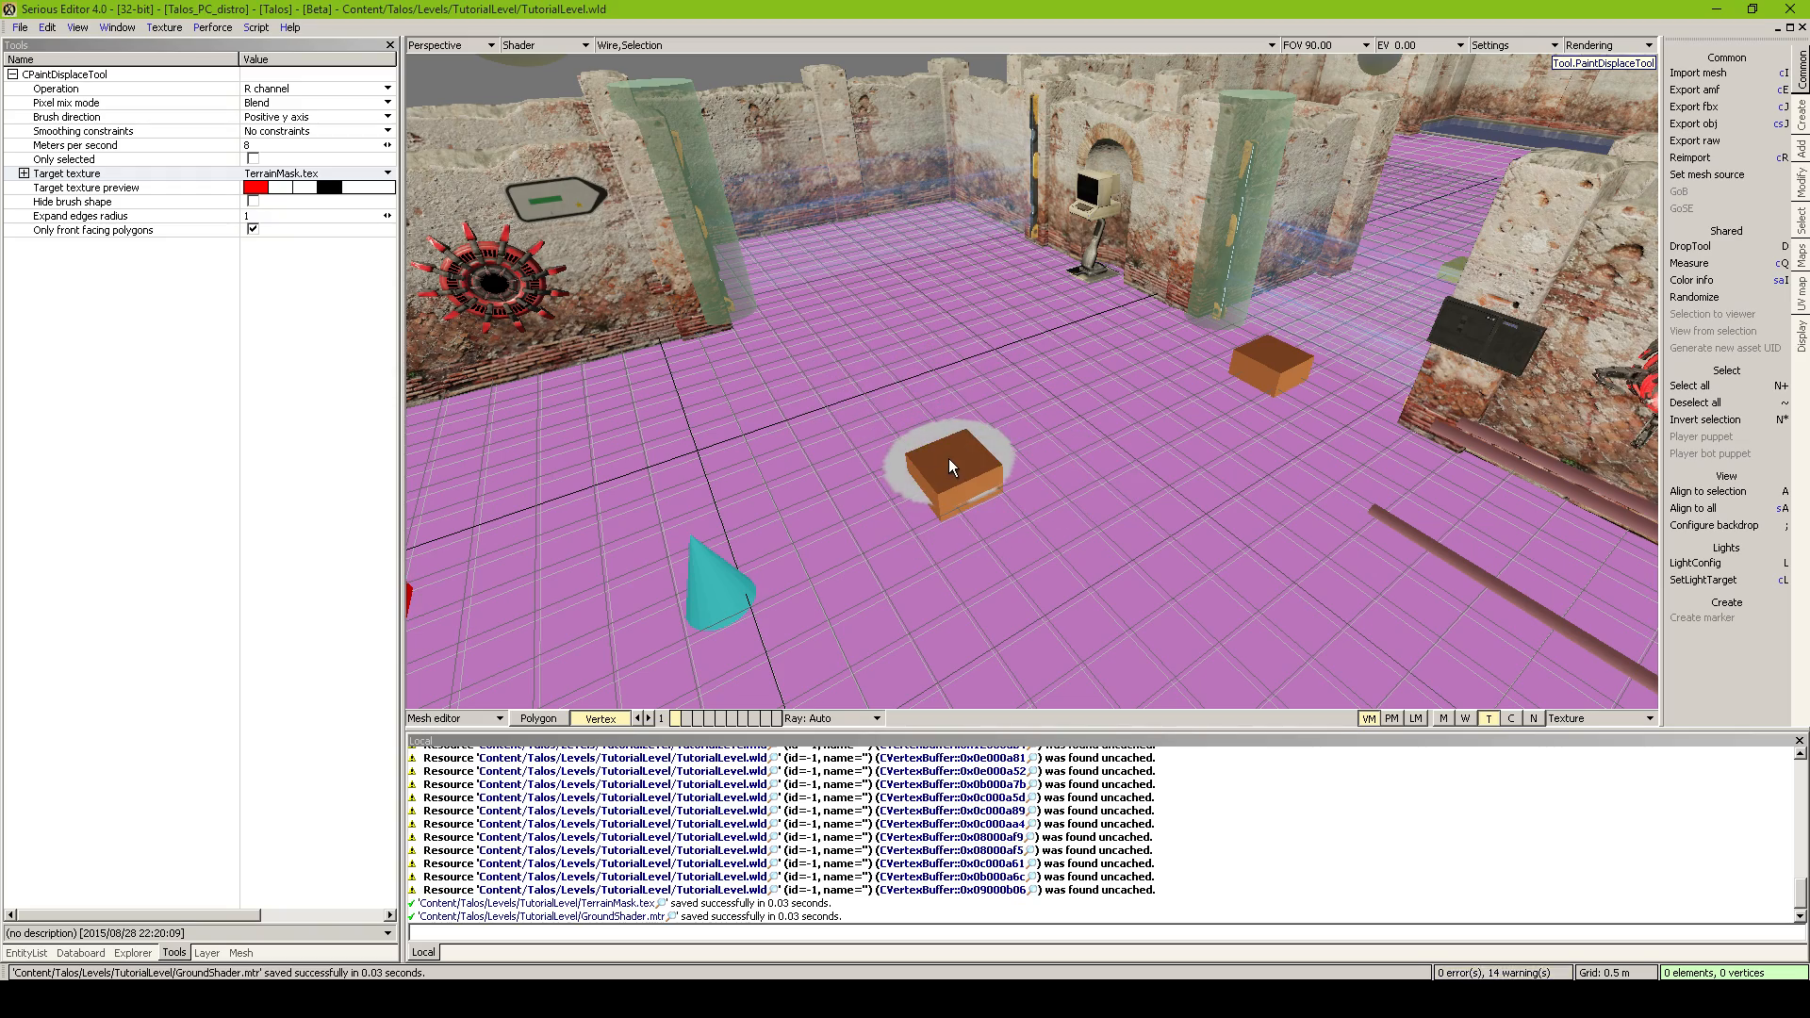
Show the paint palette, enlarge the brush to 9.192 m, and exit the paint tool
right_drag(948, 458, 801, 490)
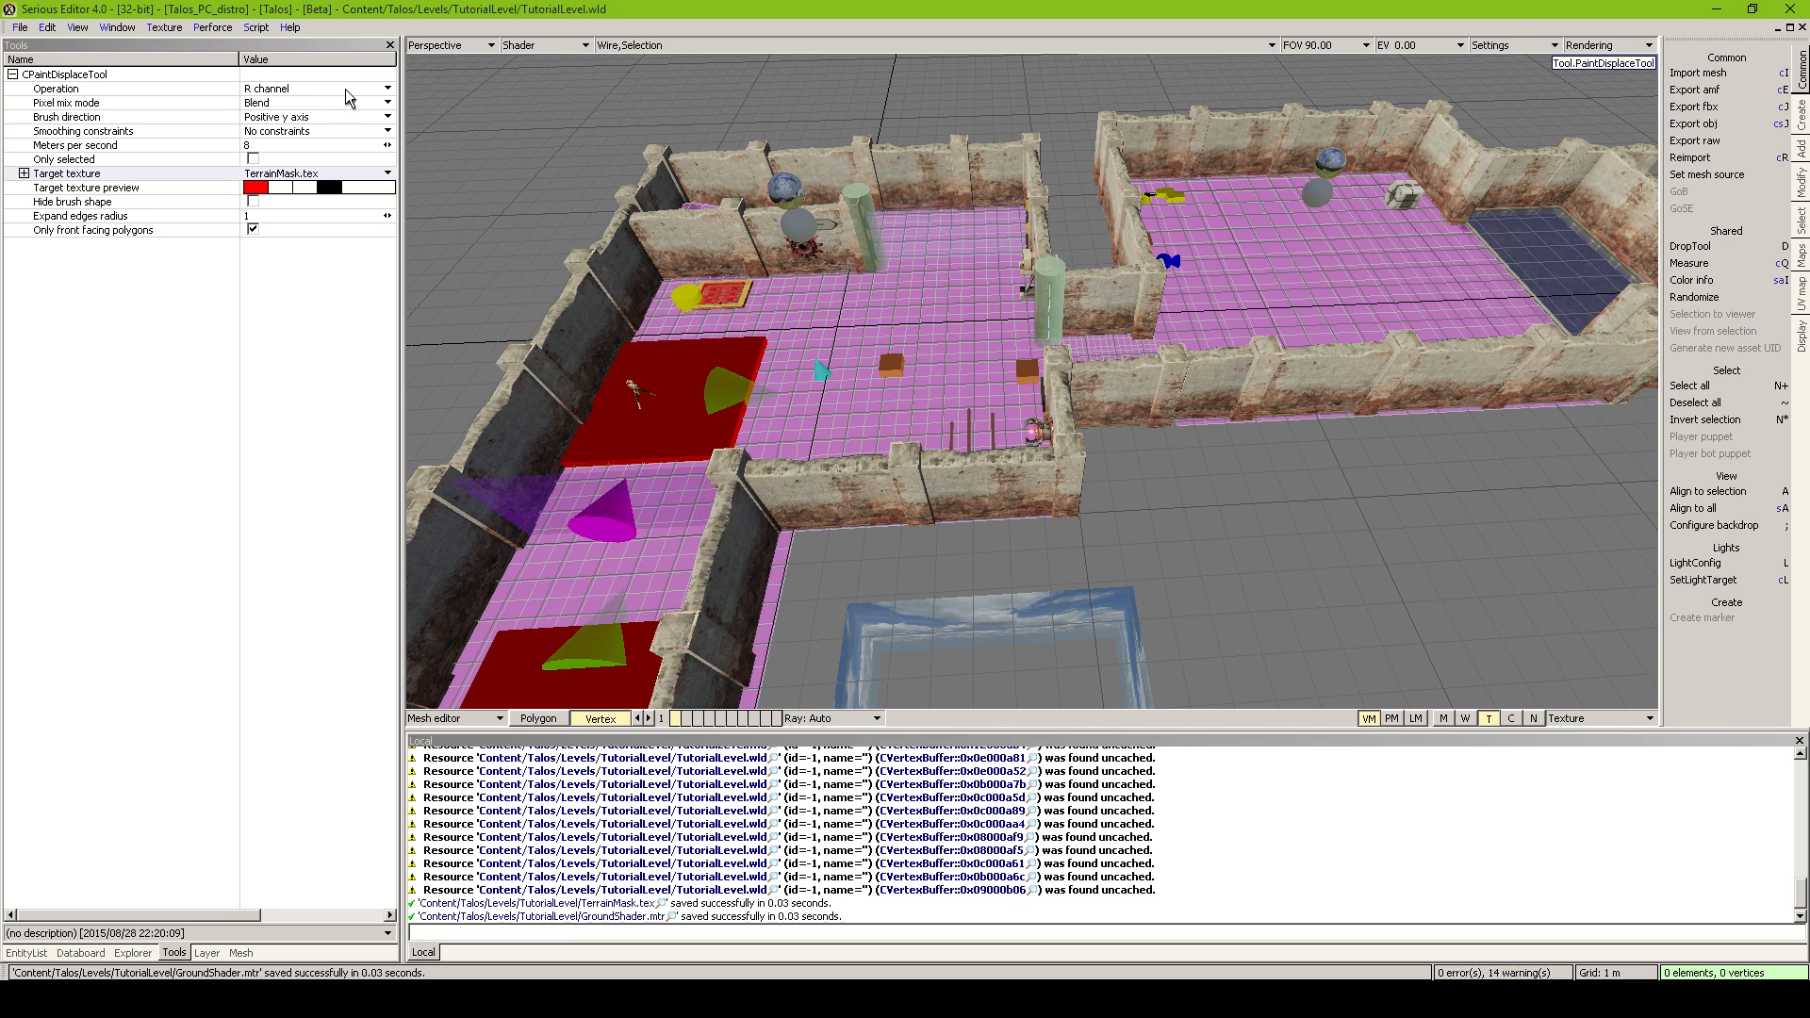
key(p)
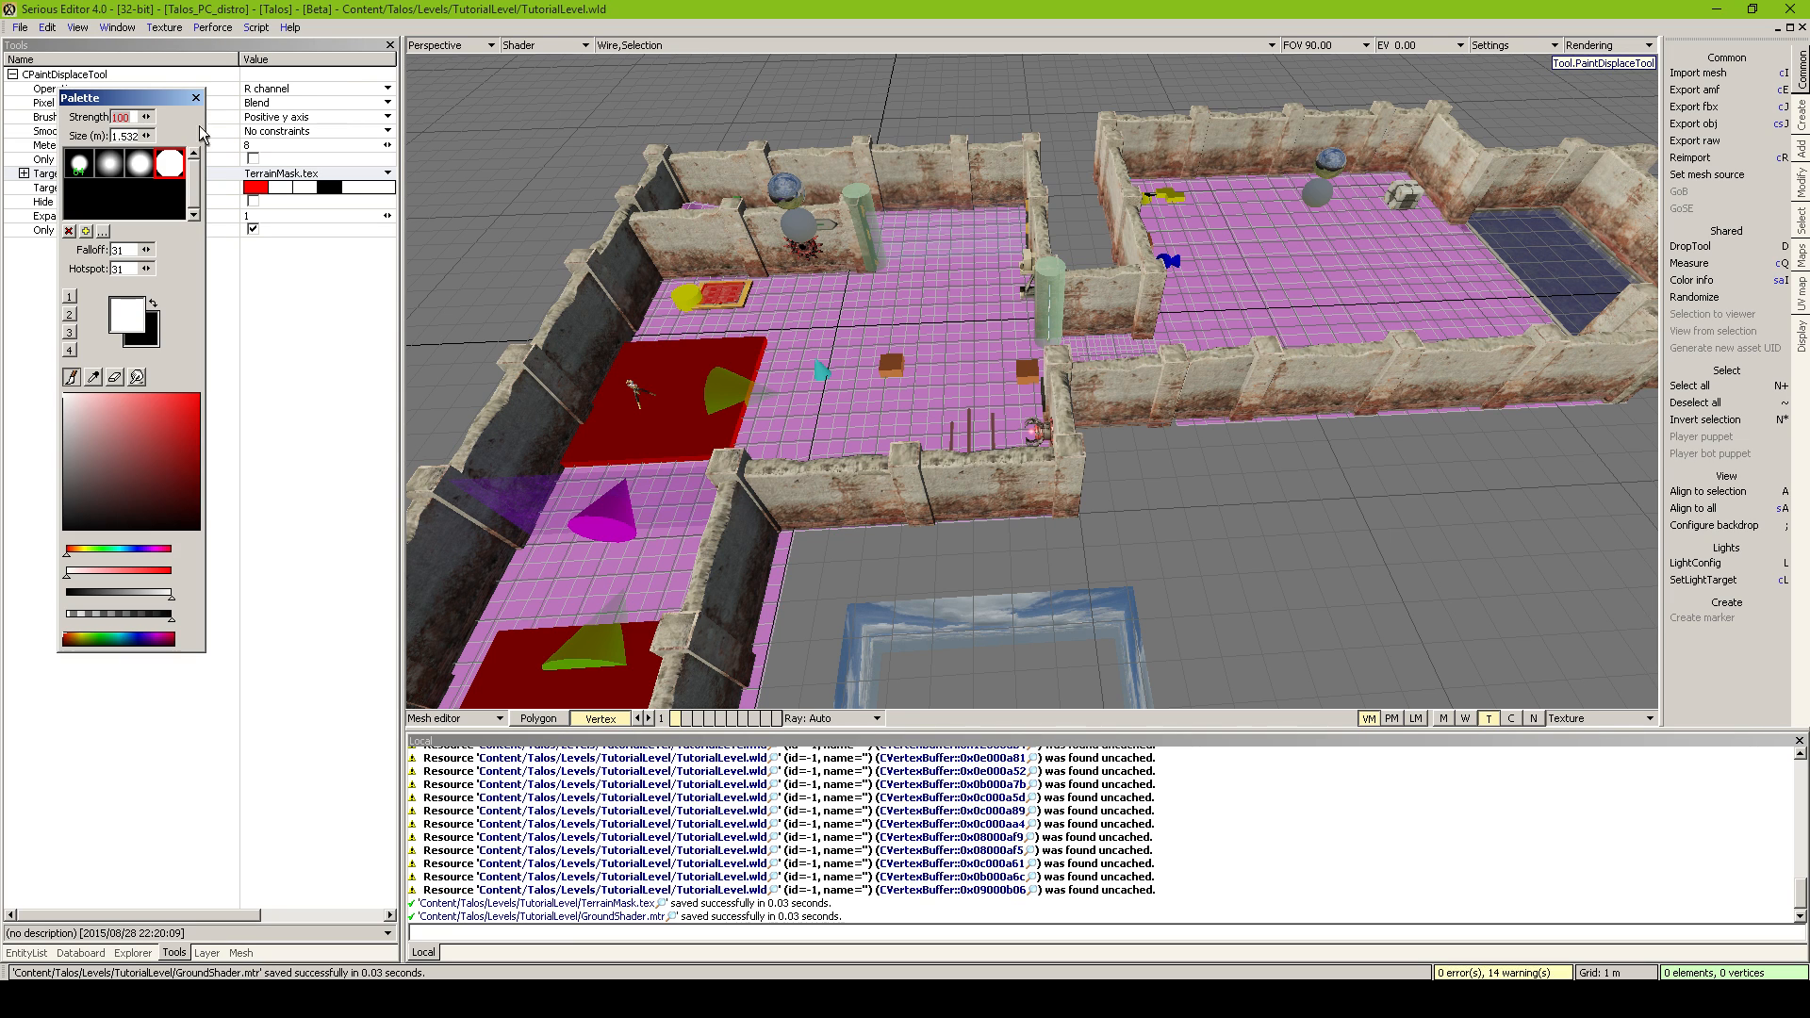
drag(123, 98, 110, 283)
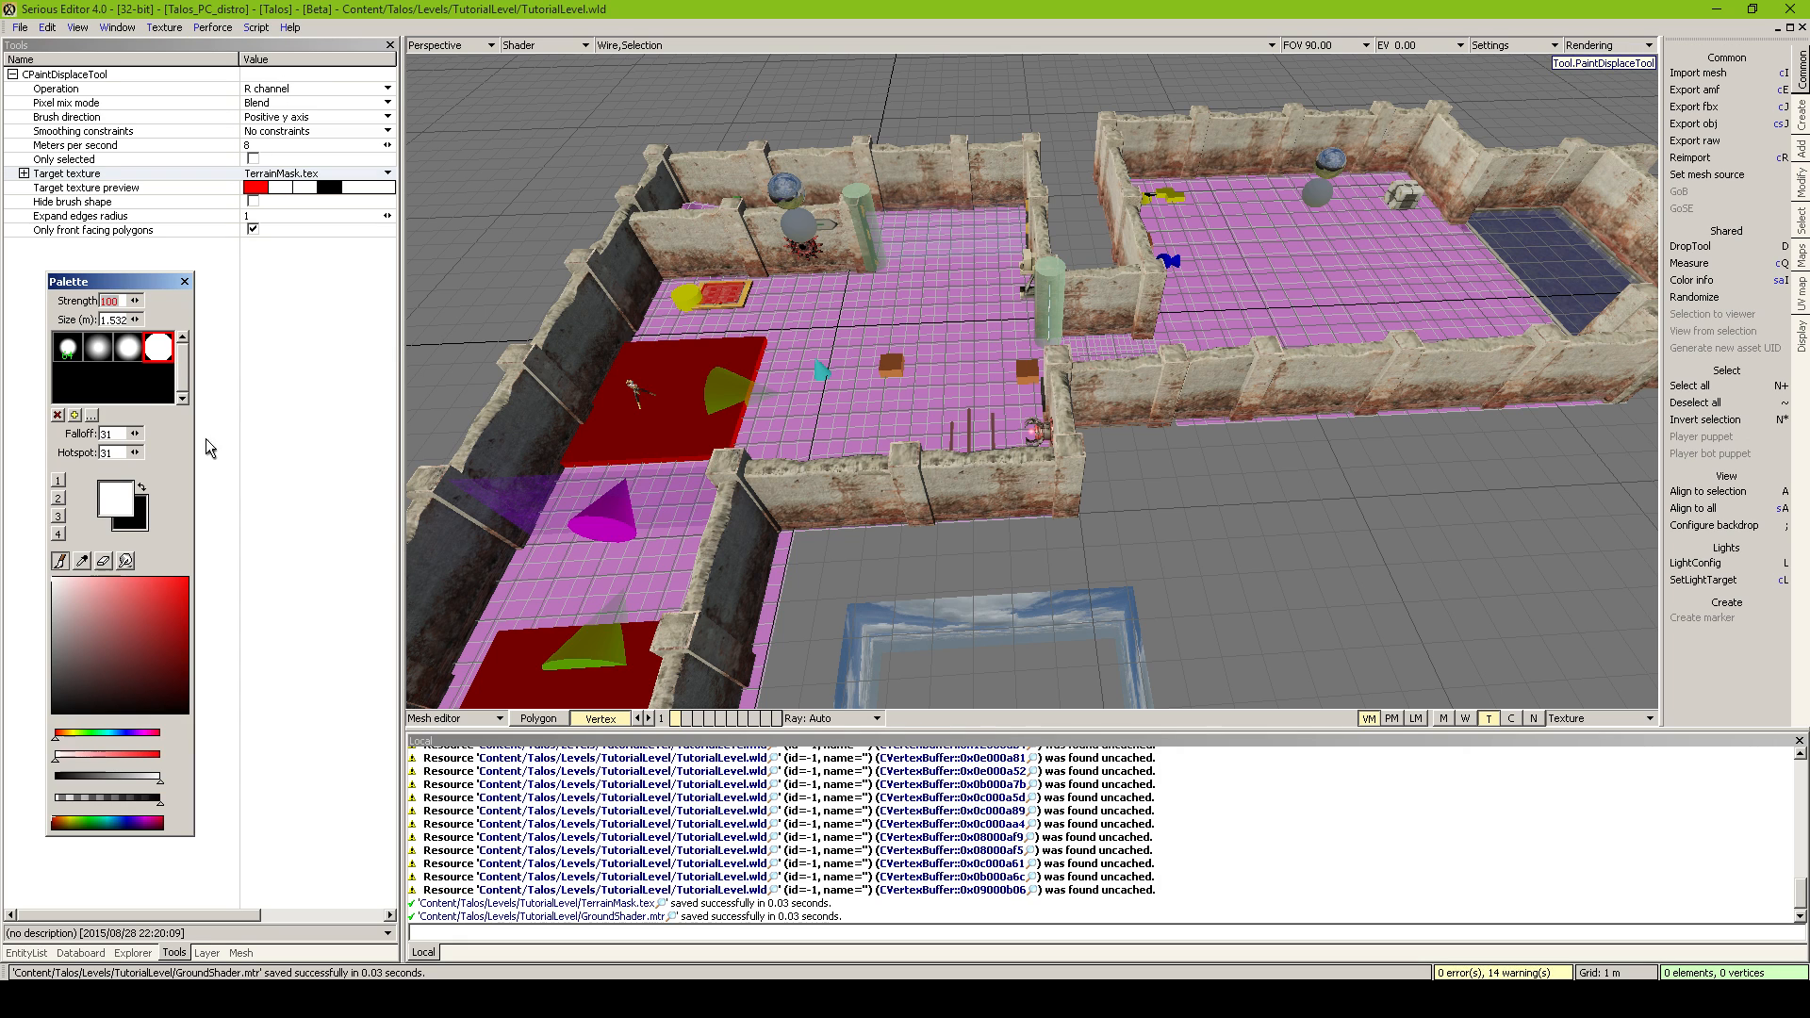
drag(133, 320, 132, 299)
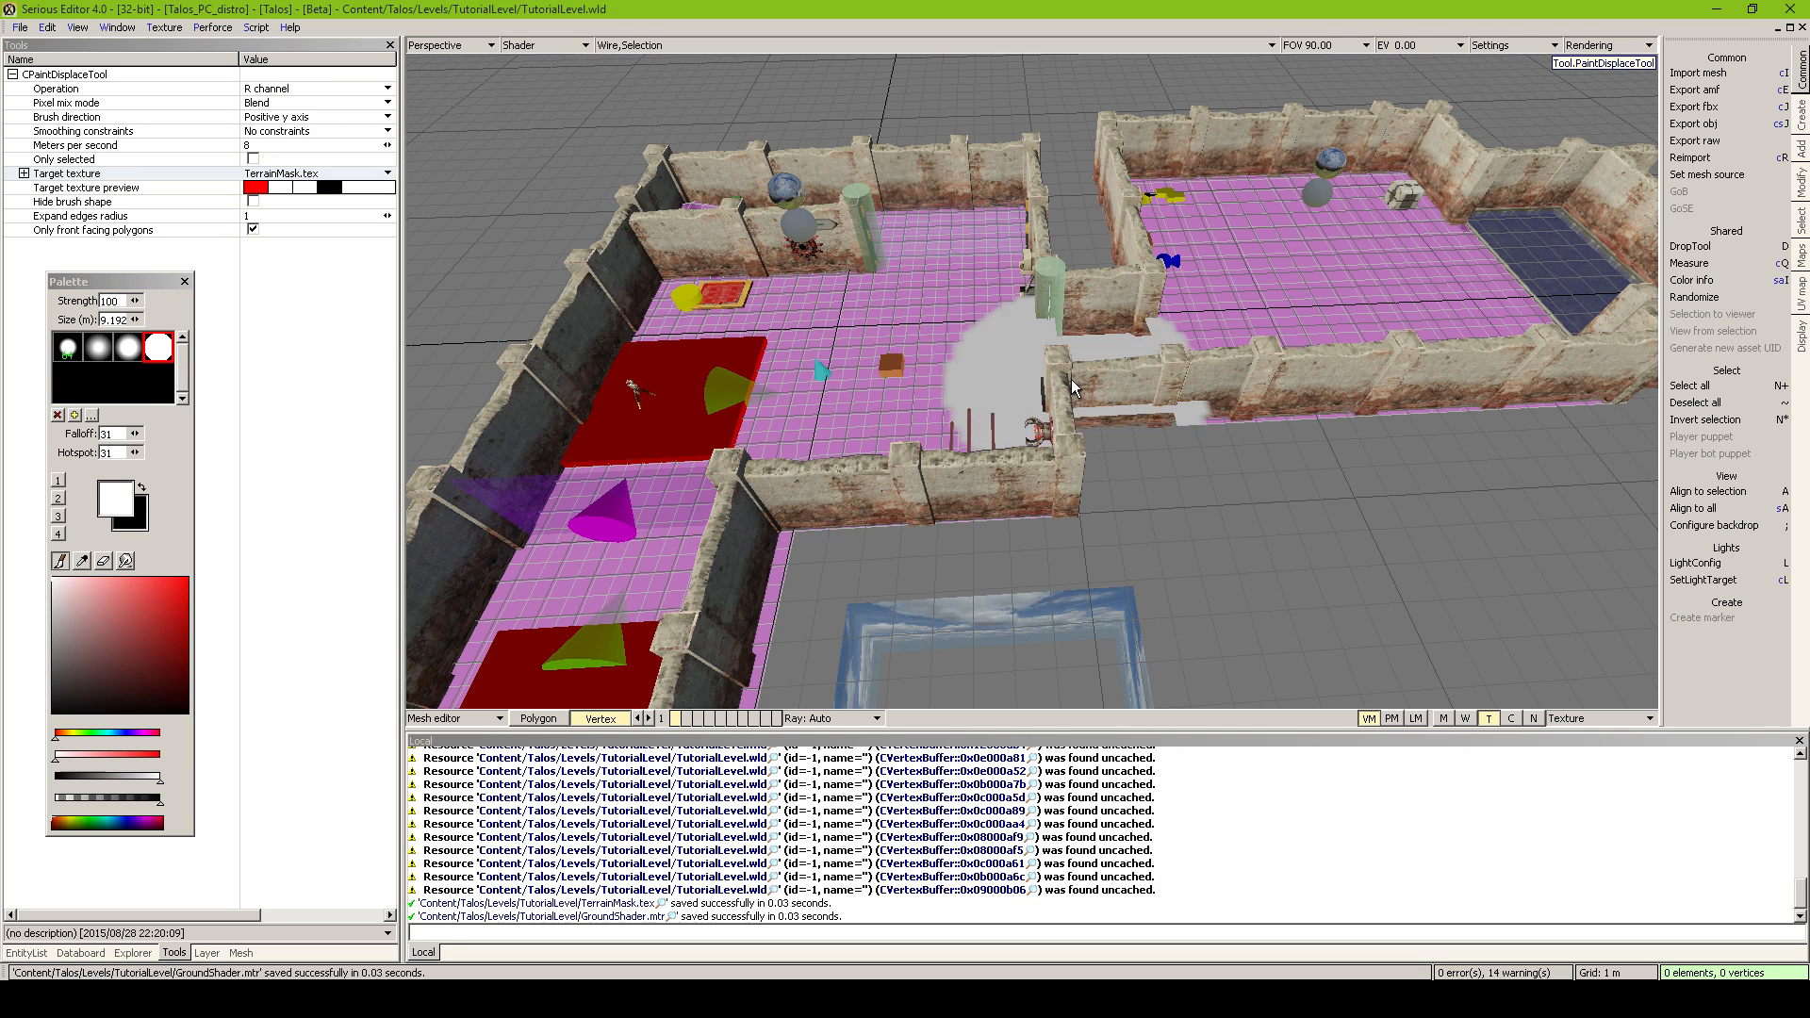
mouse_move(1065, 387)
right_down()
mouse_move(1037, 405)
mouse_move(1132, 415)
mouse_move(1056, 405)
mouse_move(1065, 380)
right_up()
key(w)
key(s)
key(Escape)
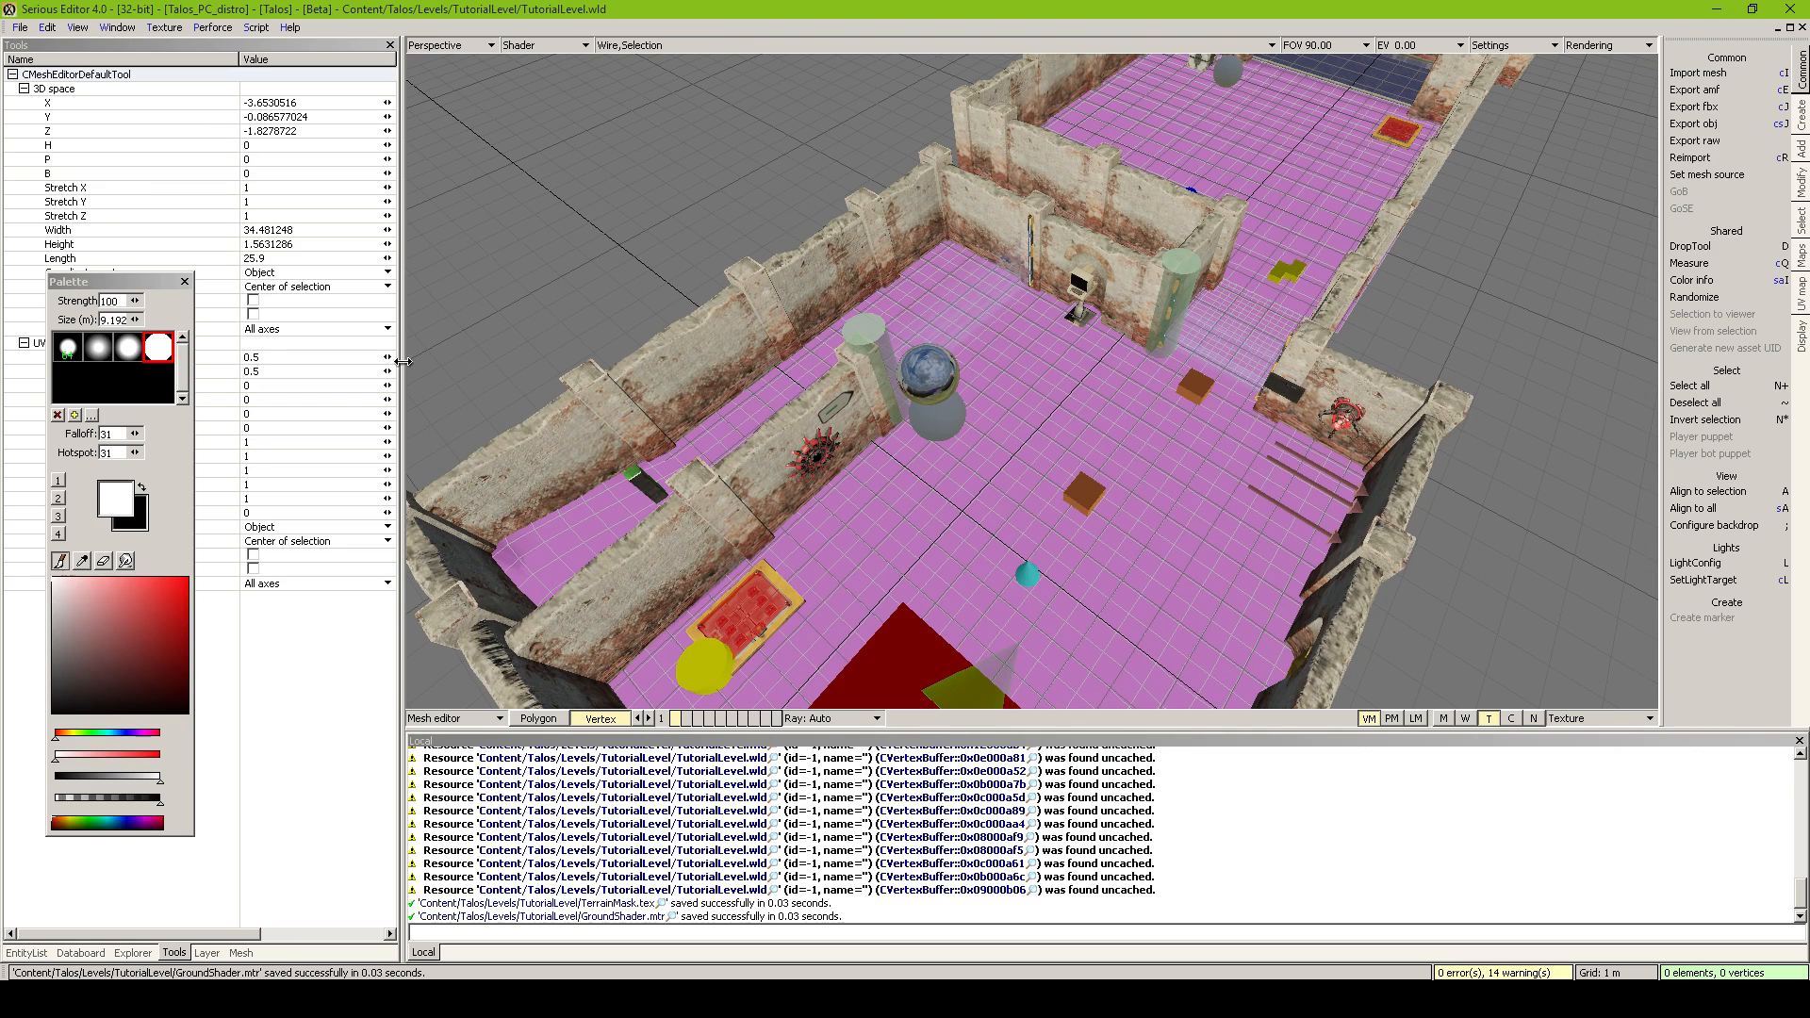
Set the ground shader's mask uvmap to Texture in the mesh layer's polygon map properties
click(208, 953)
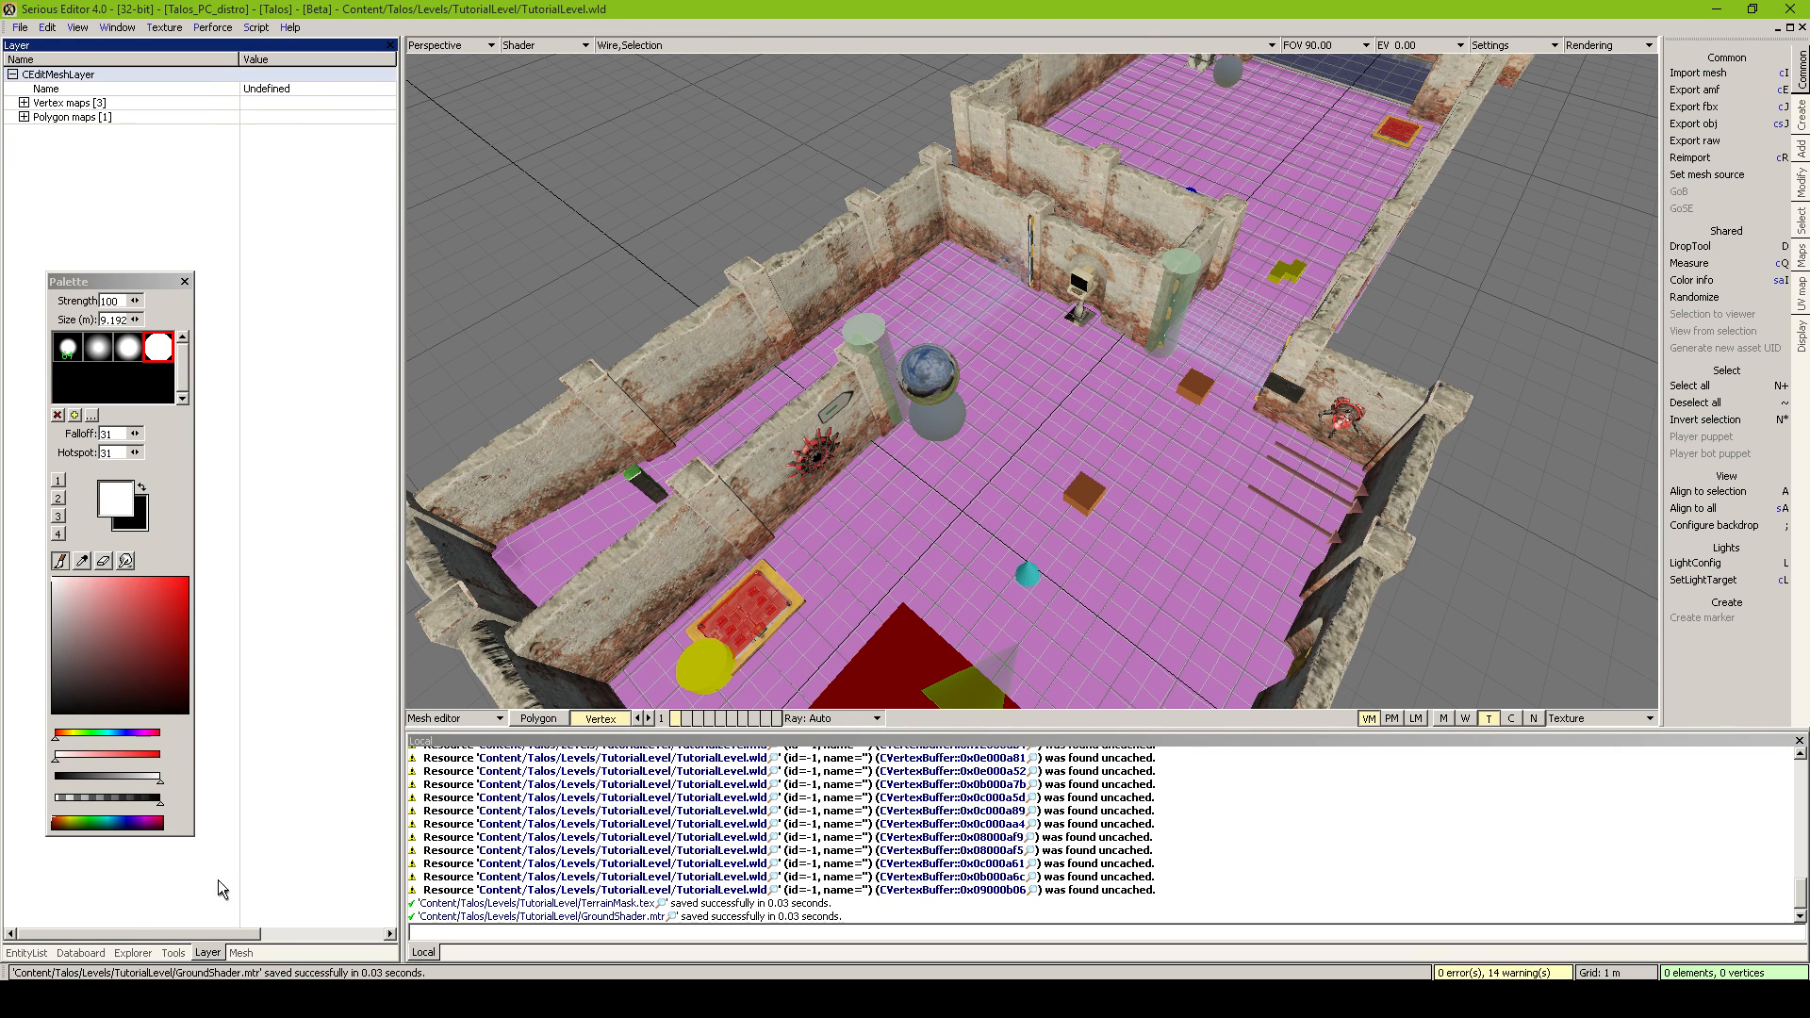
click(24, 116)
click(134, 189)
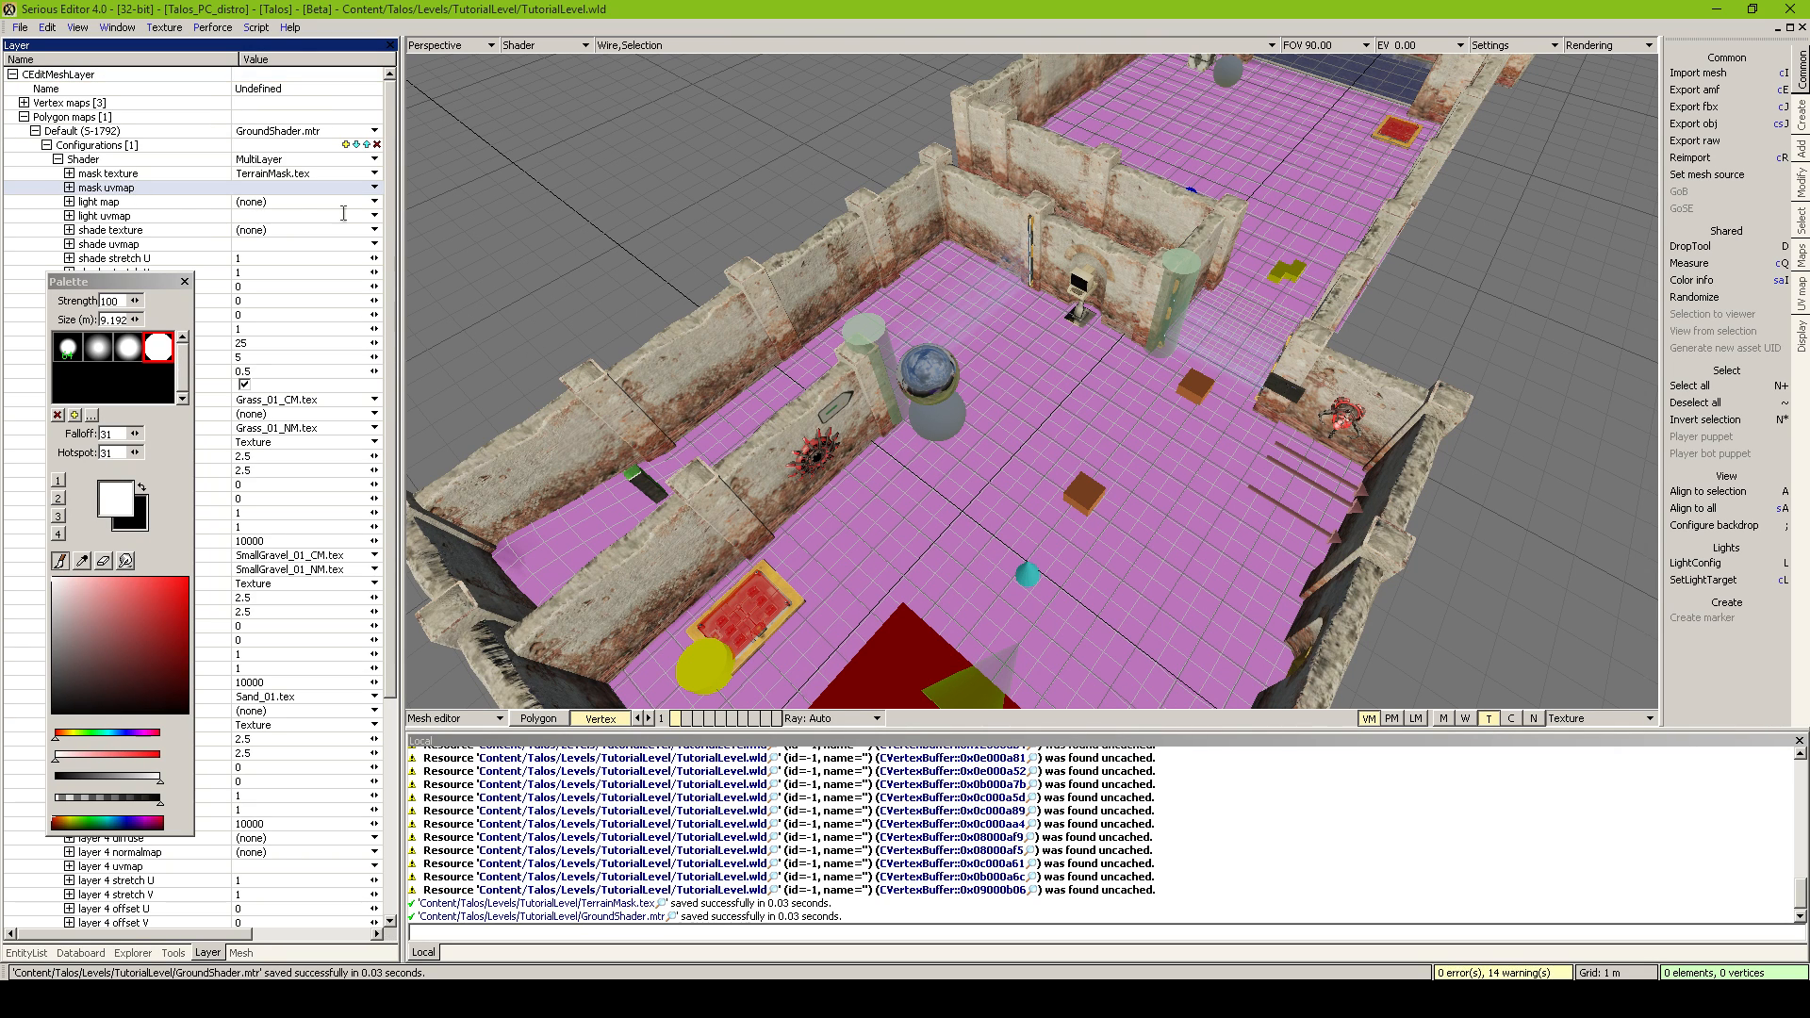
click(375, 188)
click(330, 221)
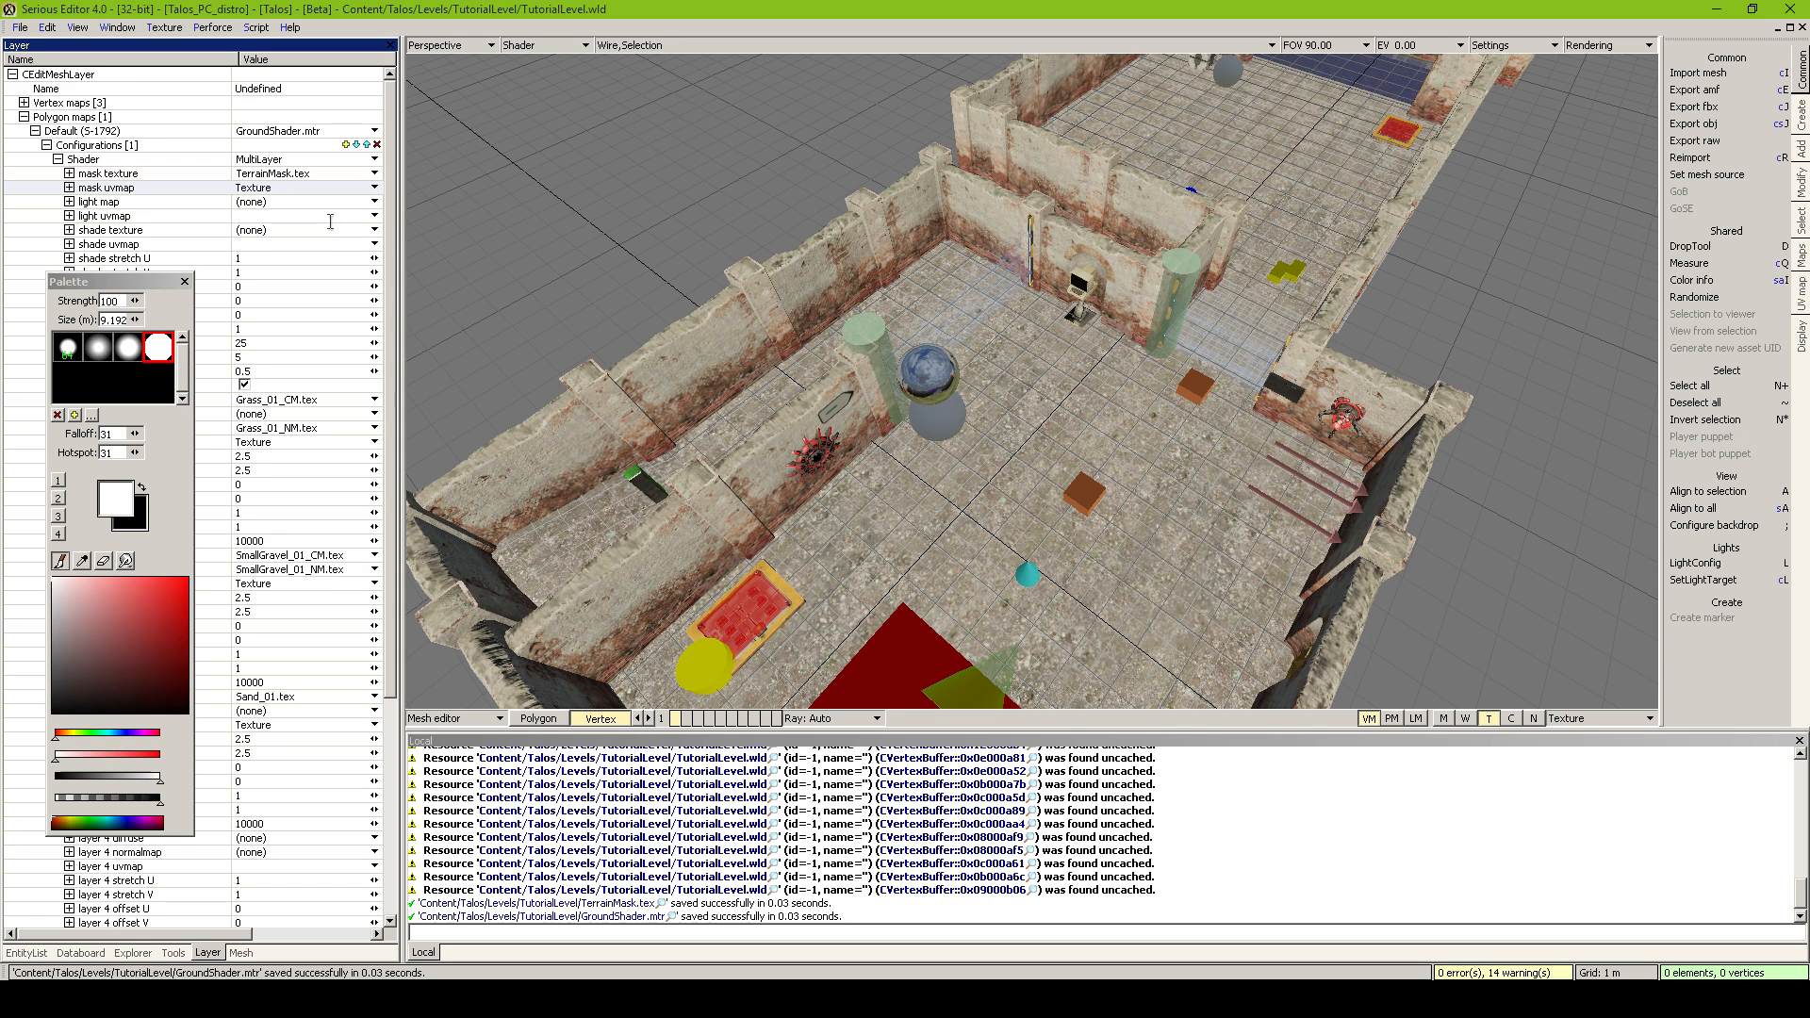
Save GroundShader.mtr, activate the paint tool, and erase the mask across the whole ground so only grass shows
click(280, 134)
click(272, 233)
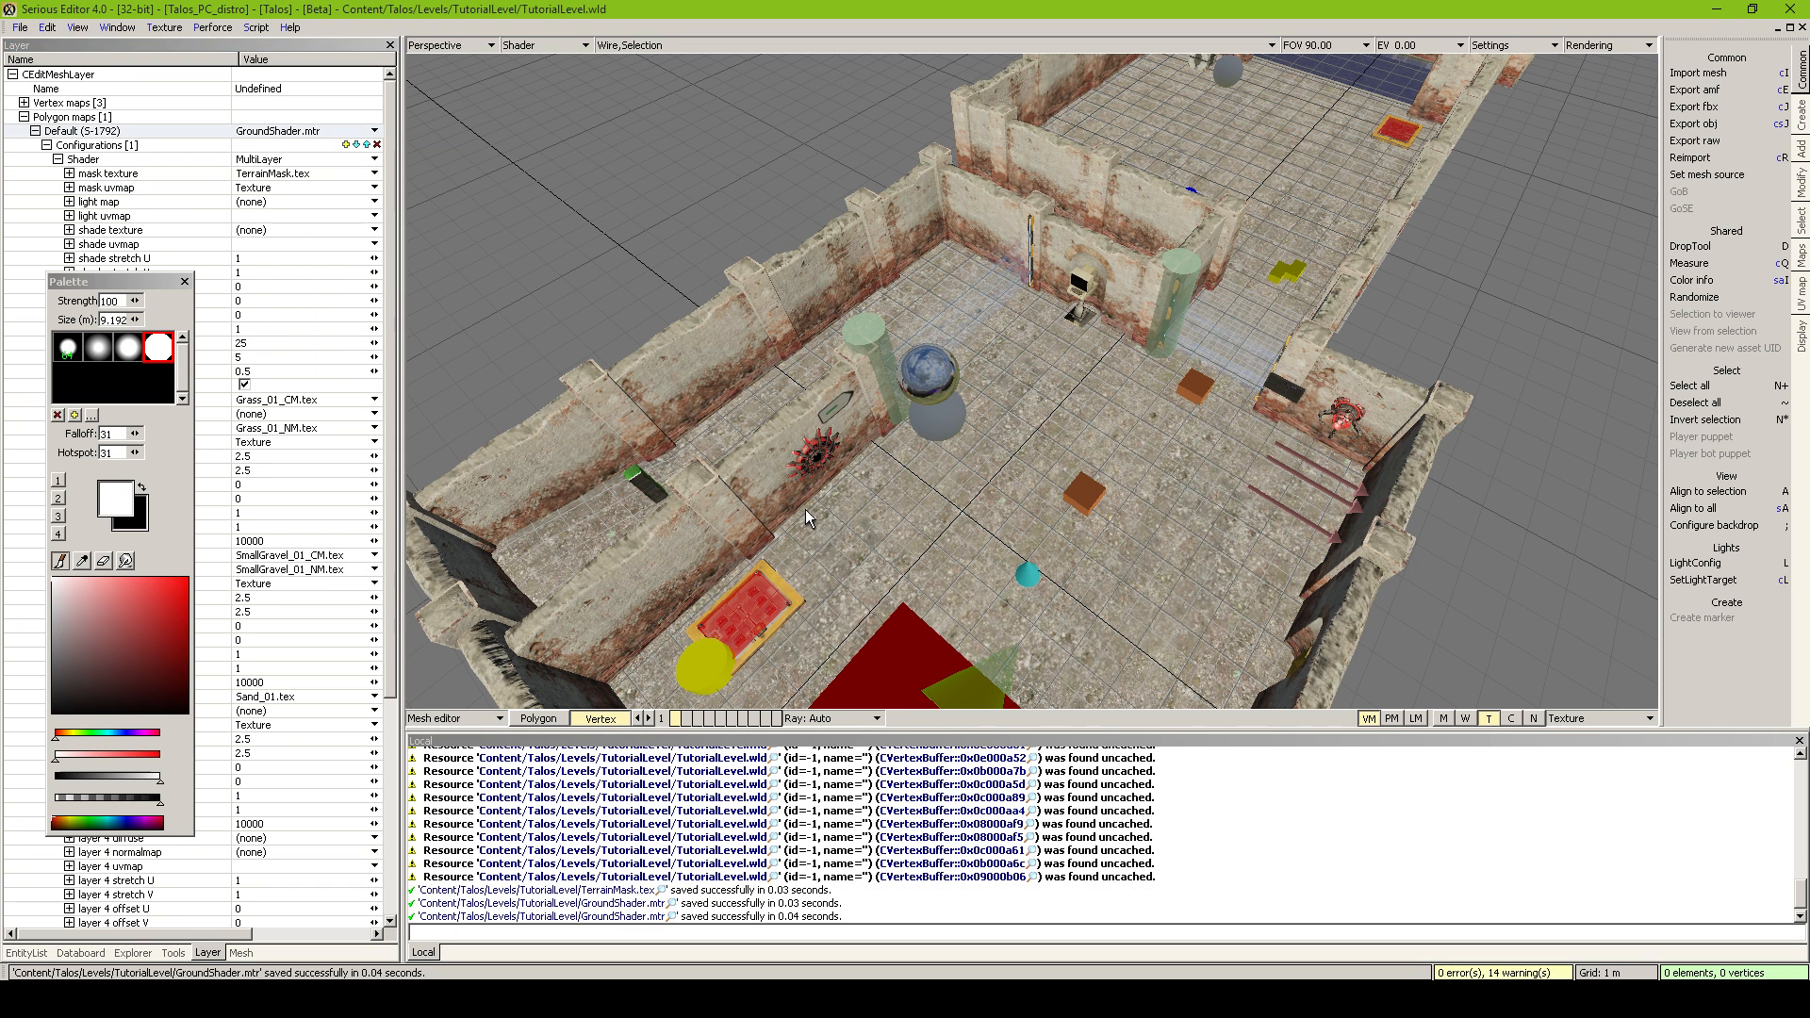
key(p)
mouse_move(1212, 436)
middle_down()
mouse_move(1065, 443)
mouse_move(1131, 485)
mouse_move(1172, 474)
middle_up()
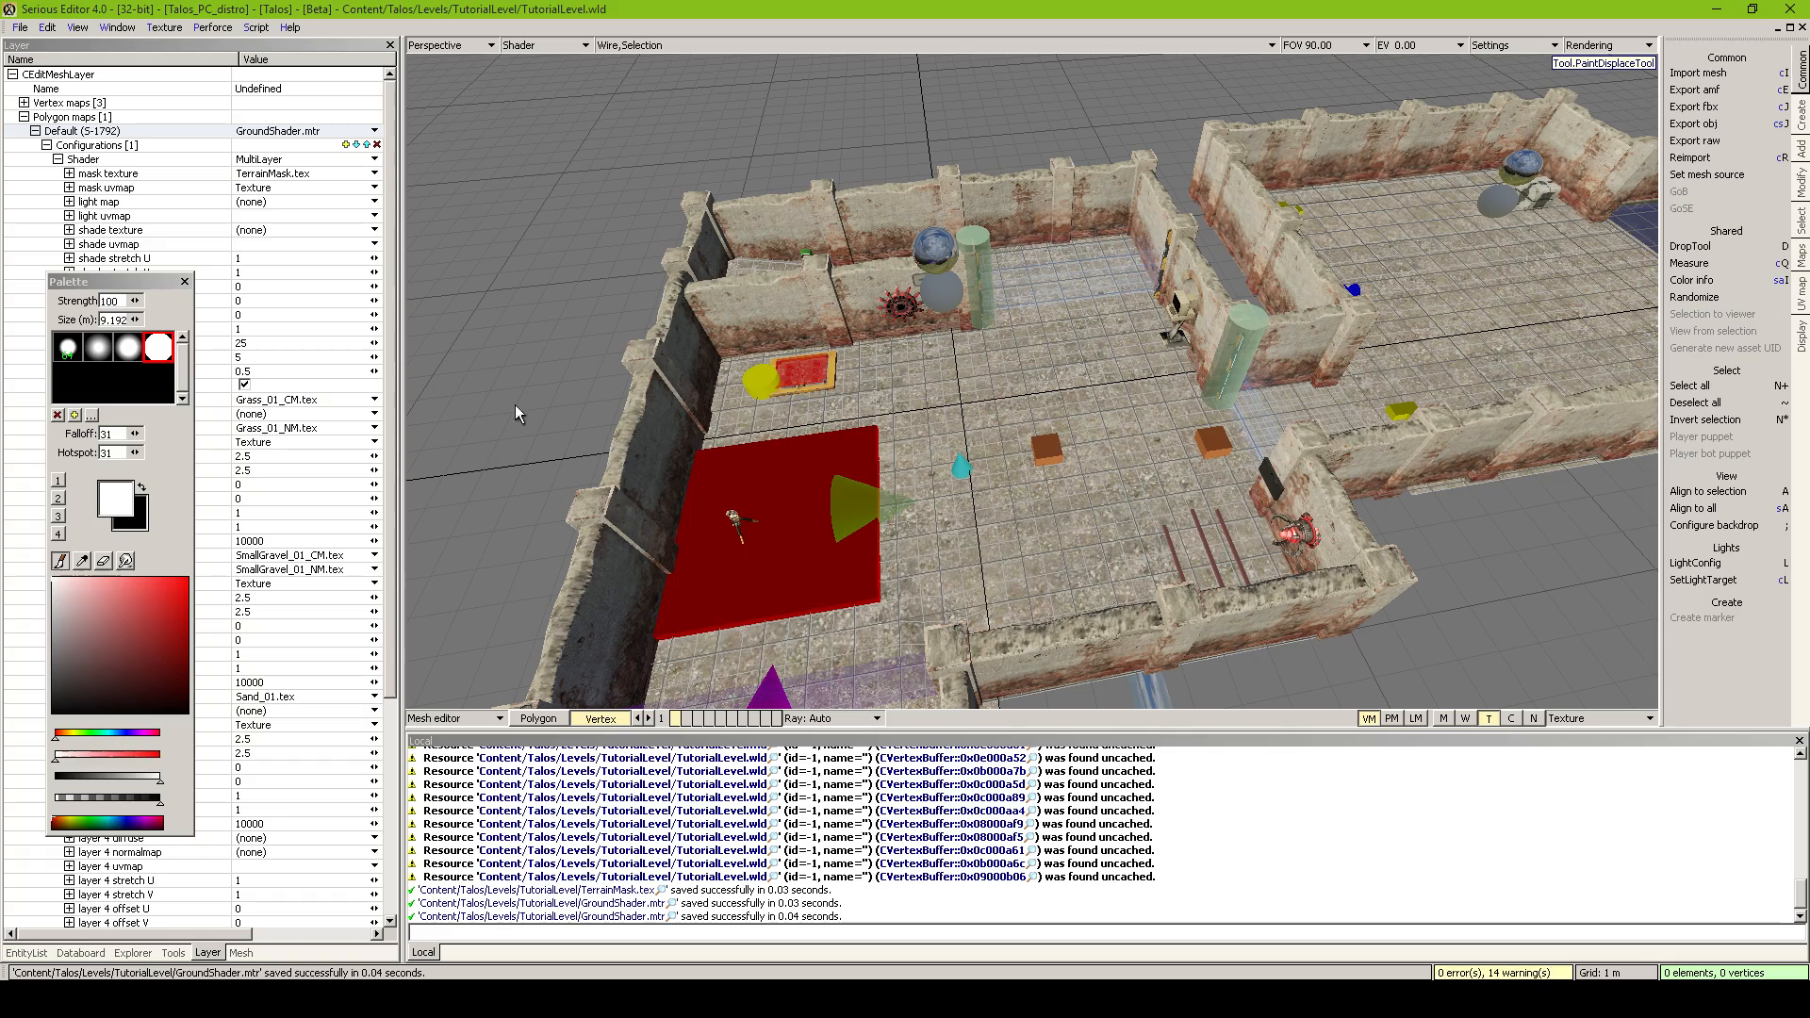
ctrl+click(1037, 441)
middle_drag(1340, 437, 1084, 448)
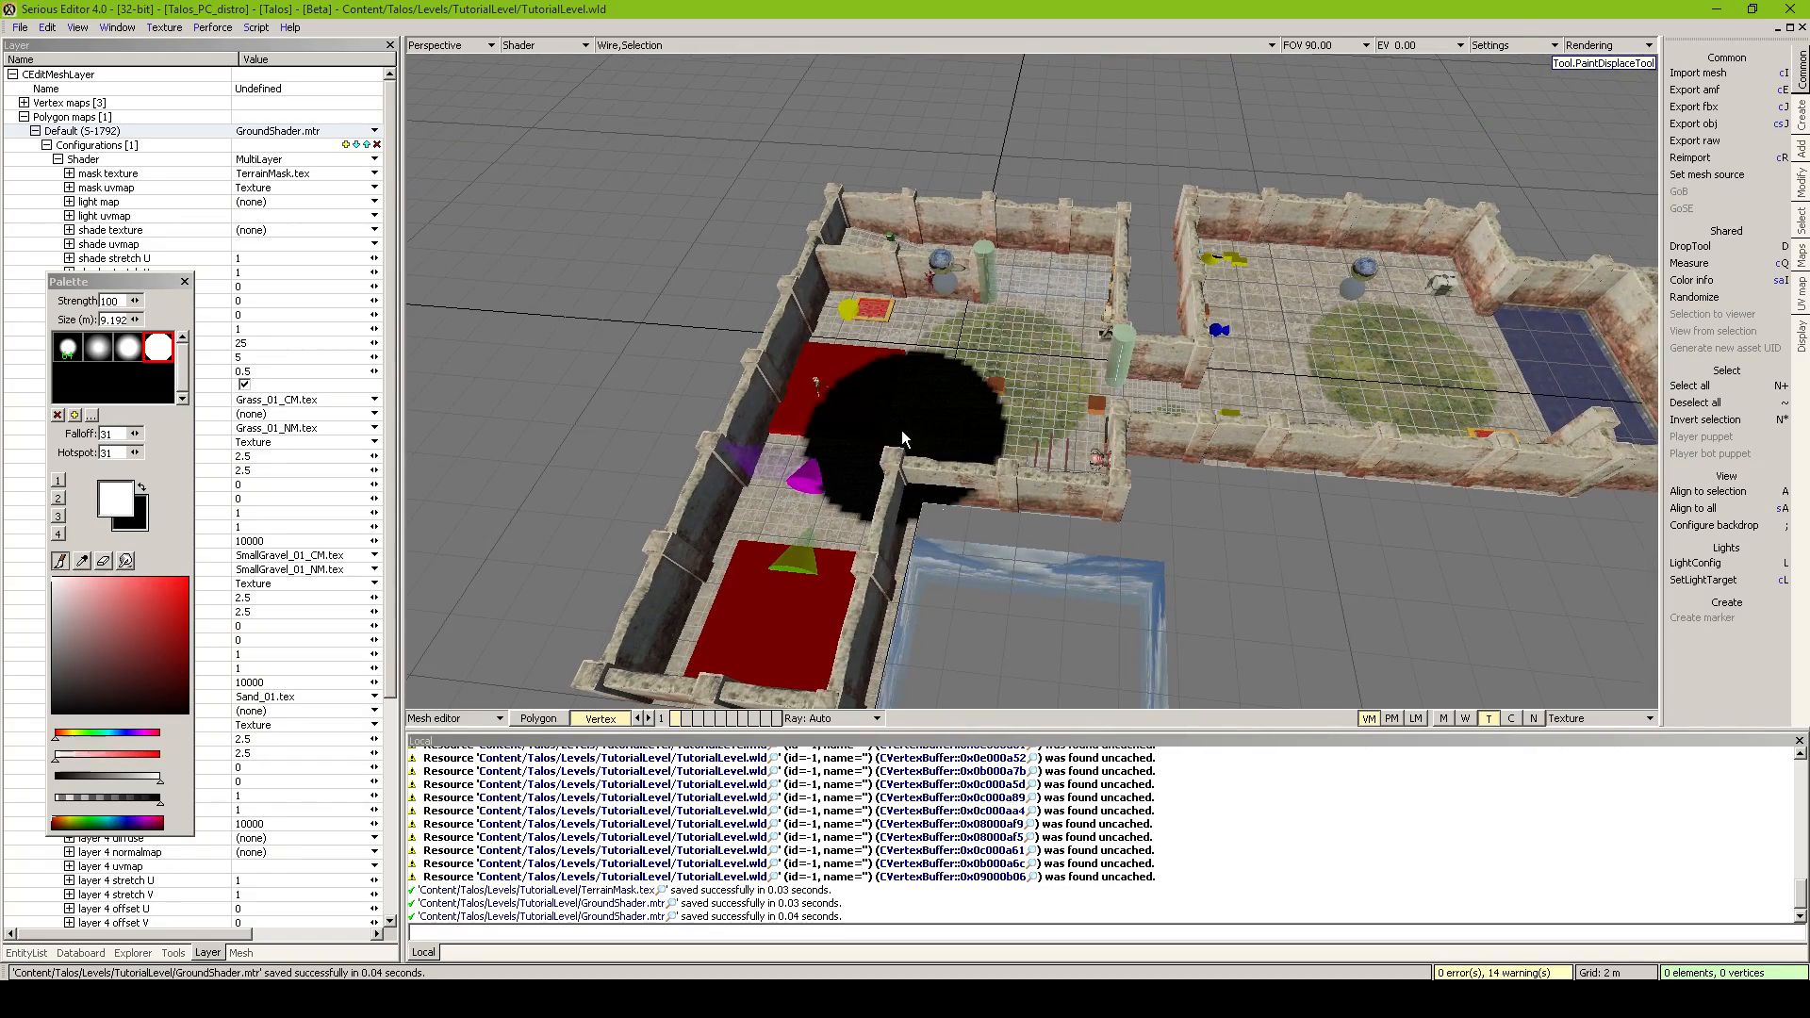
mouse_move(901, 436)
ctrl+mouse_down()
mouse_move(840, 422)
mouse_move(788, 626)
ctrl+mouse_up()
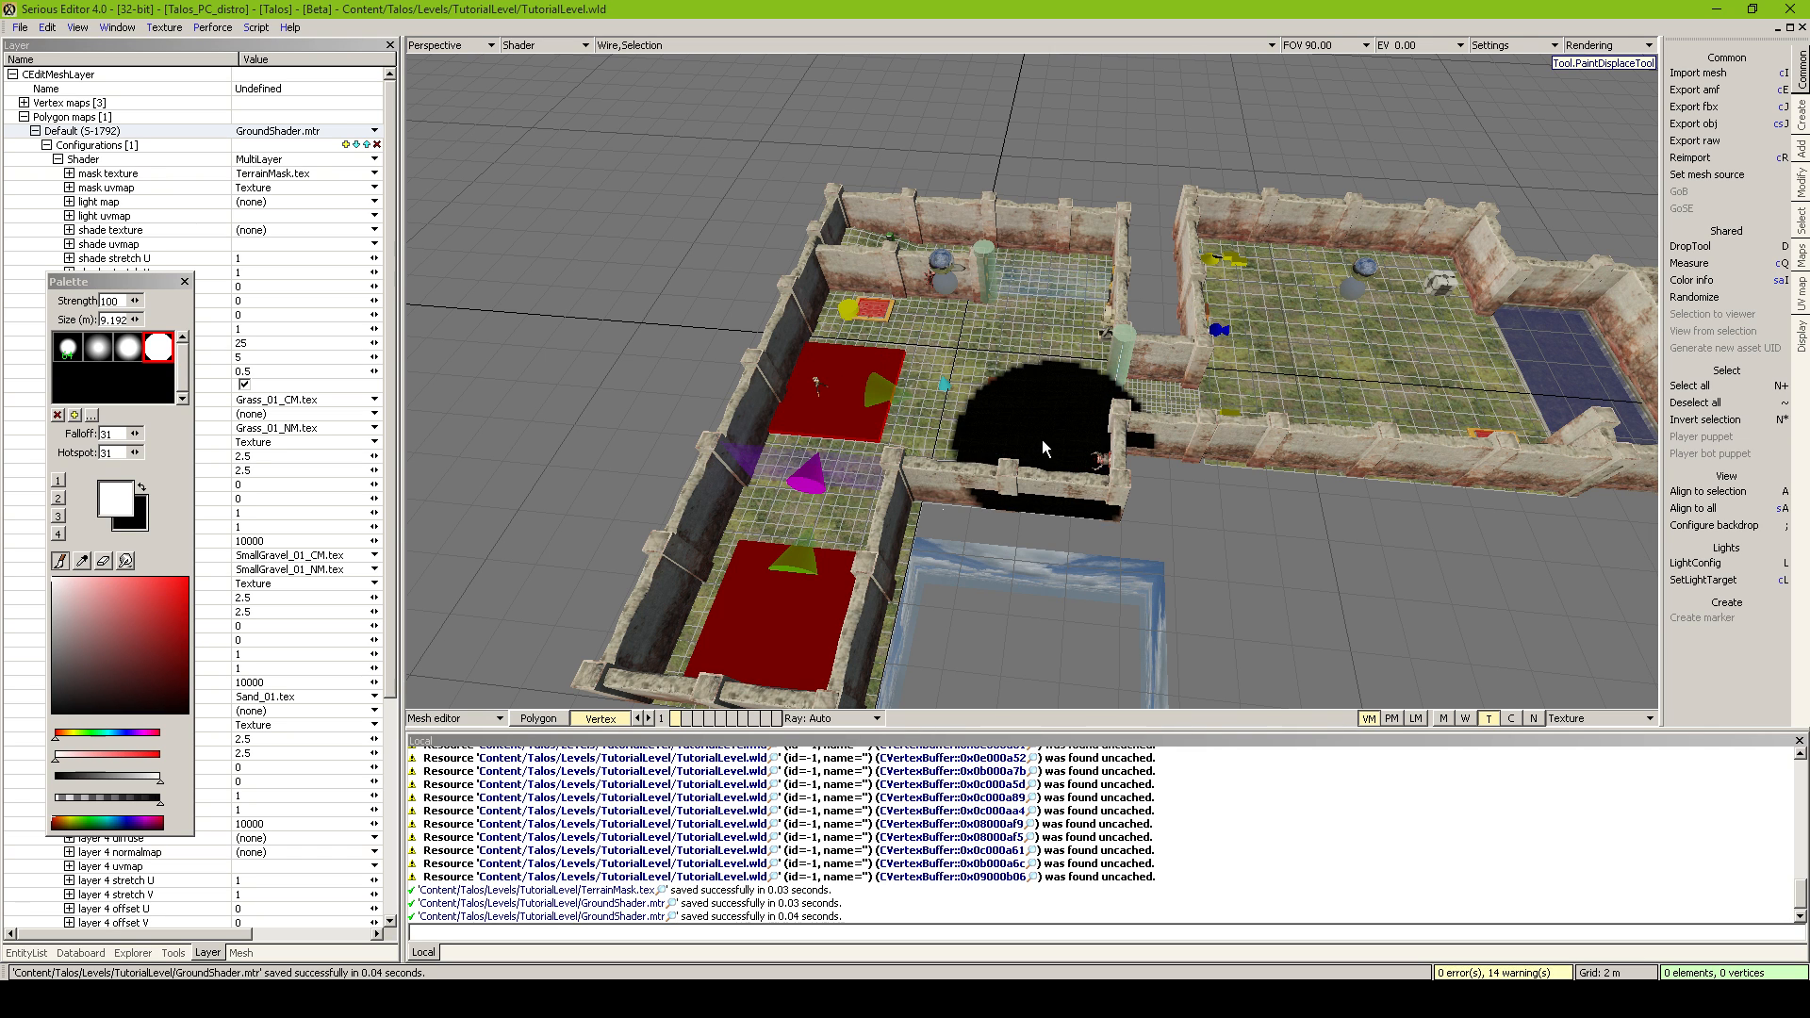
Paint a large gravel patch on the first room's floor with the 9.192 m brush and examine its repetition in the neighbouring room
mouse_move(1011, 421)
middle_down()
mouse_move(1159, 424)
mouse_move(1066, 414)
mouse_move(1178, 396)
mouse_move(1113, 406)
mouse_move(1160, 415)
middle_up()
middle_drag(1020, 420, 1023, 542)
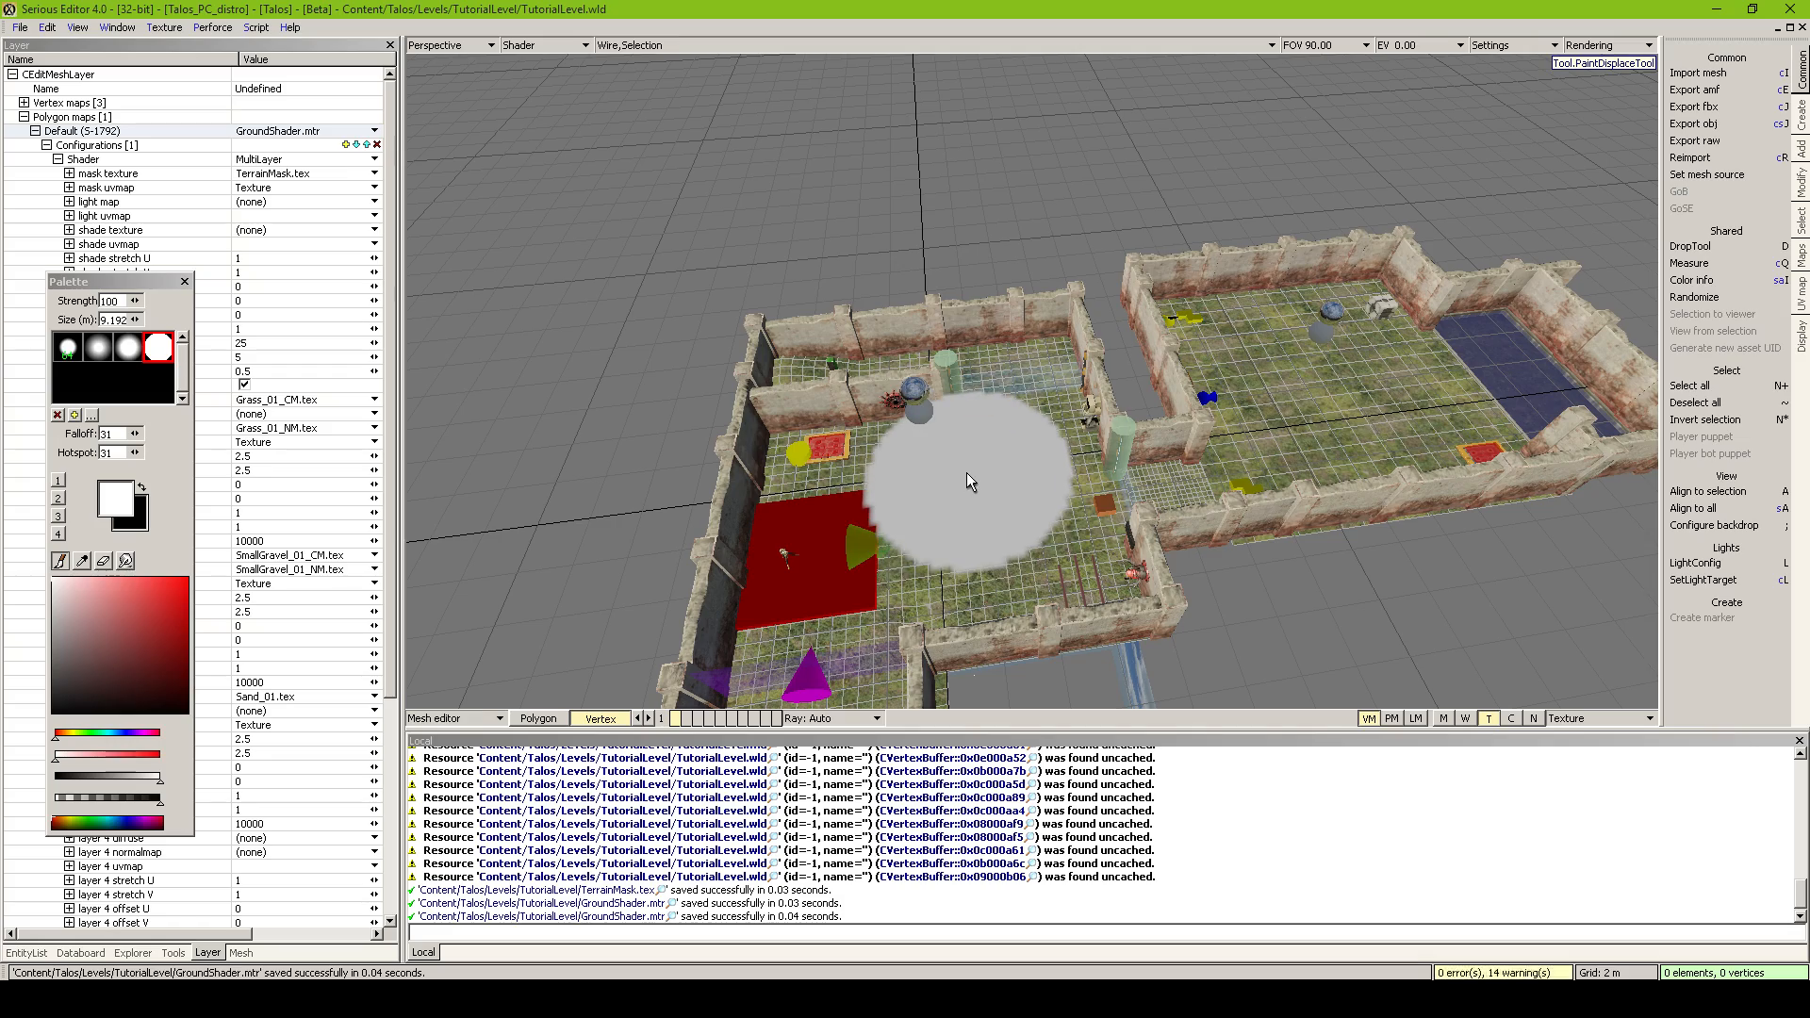
middle_drag(966, 472, 1376, 498)
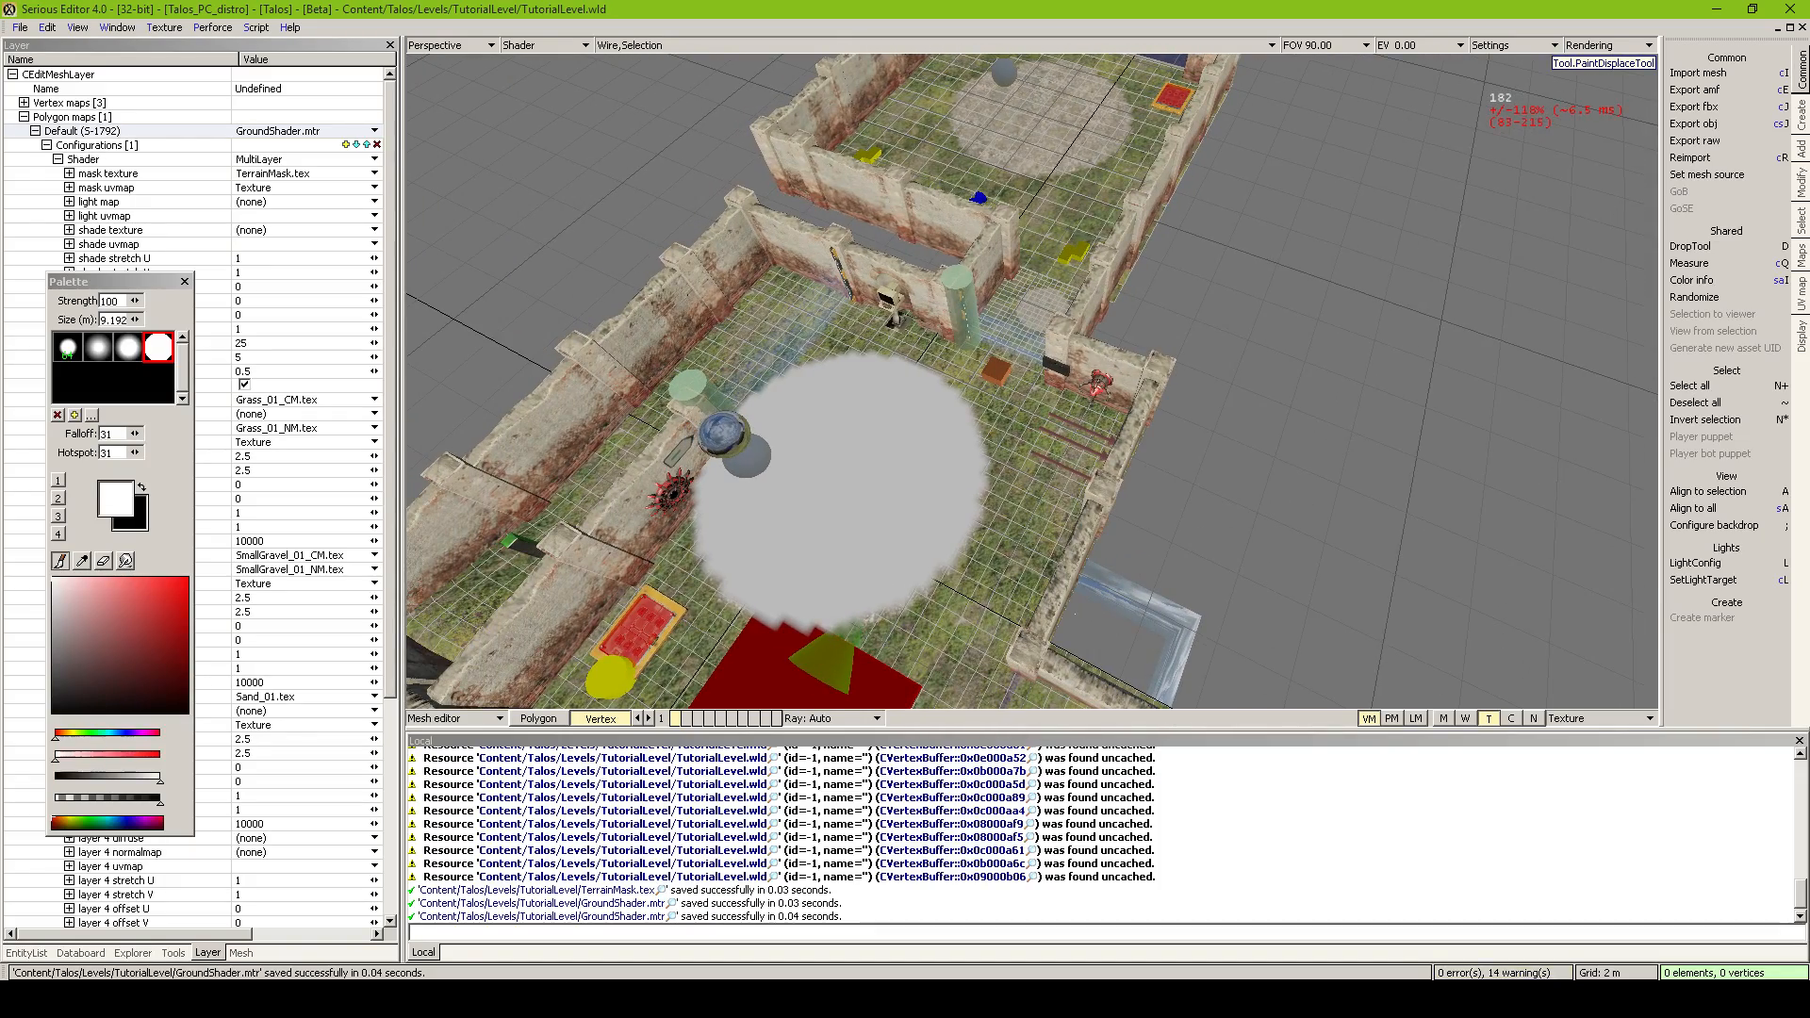
middle_drag(846, 609, 882, 603)
scroll(847, 609, up, 2)
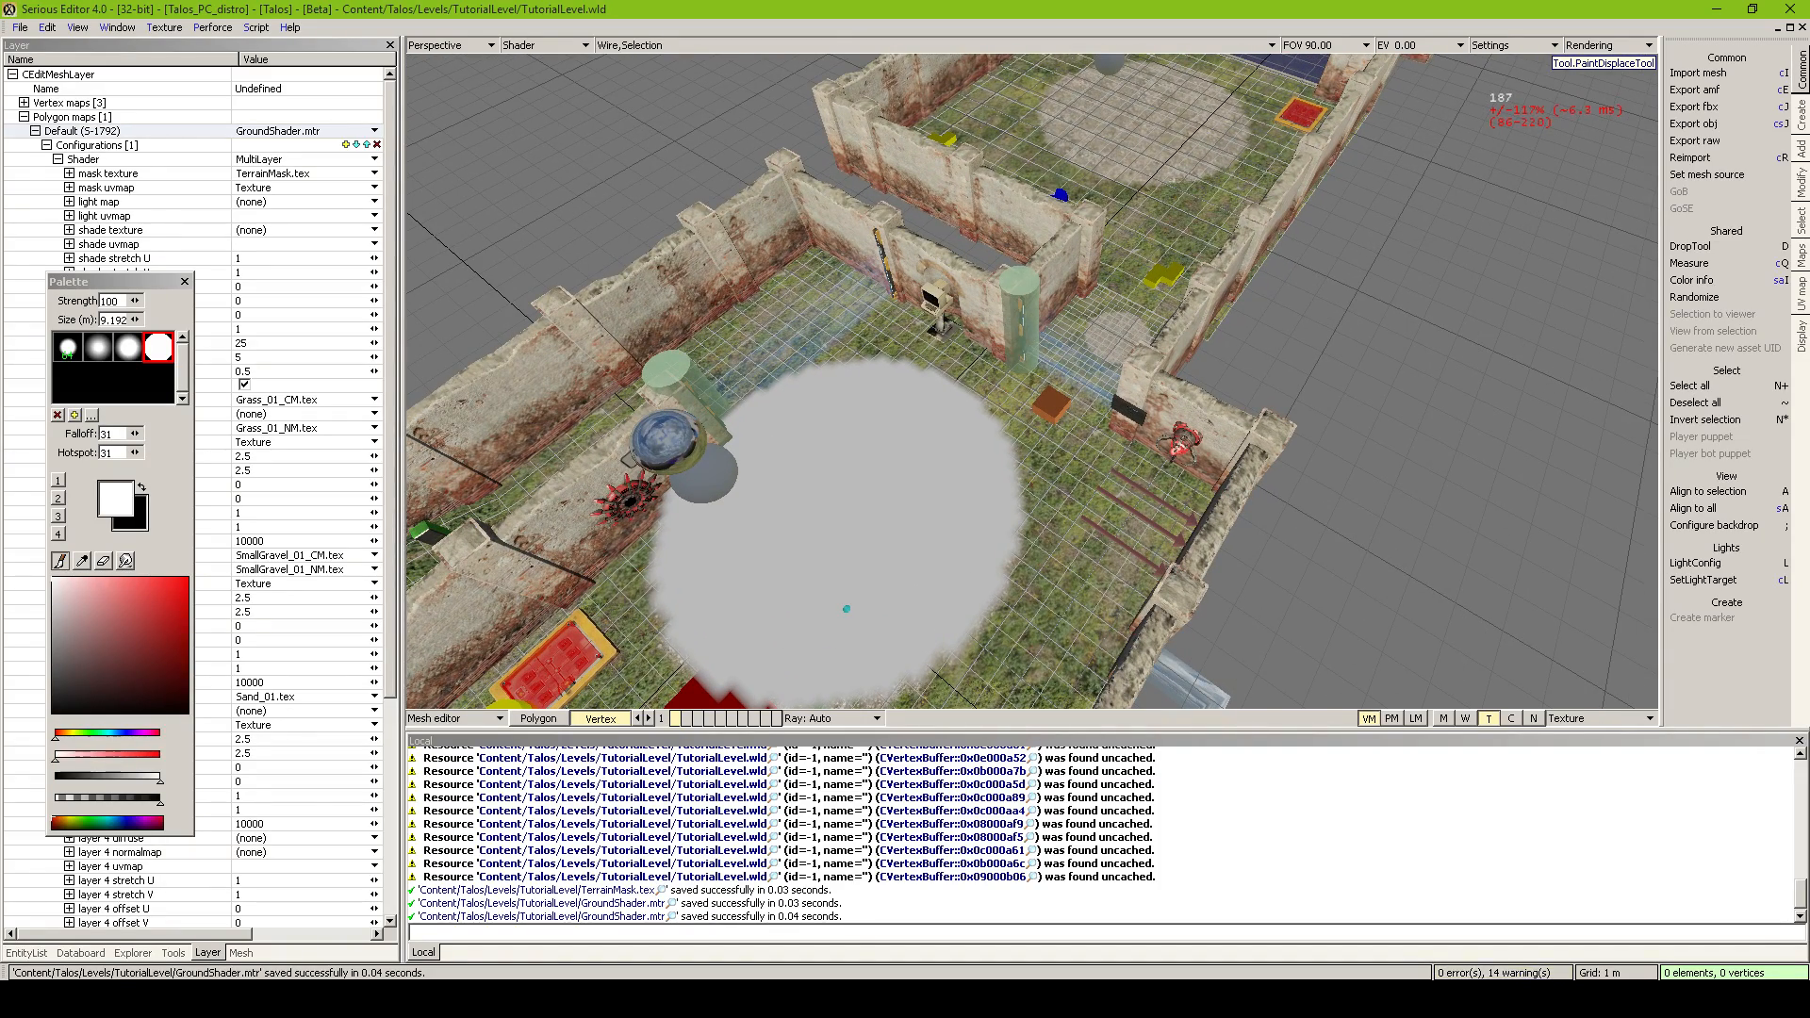
scroll(846, 609, down, 4)
middle_drag(847, 609, 787, 703)
scroll(847, 609, up, 5)
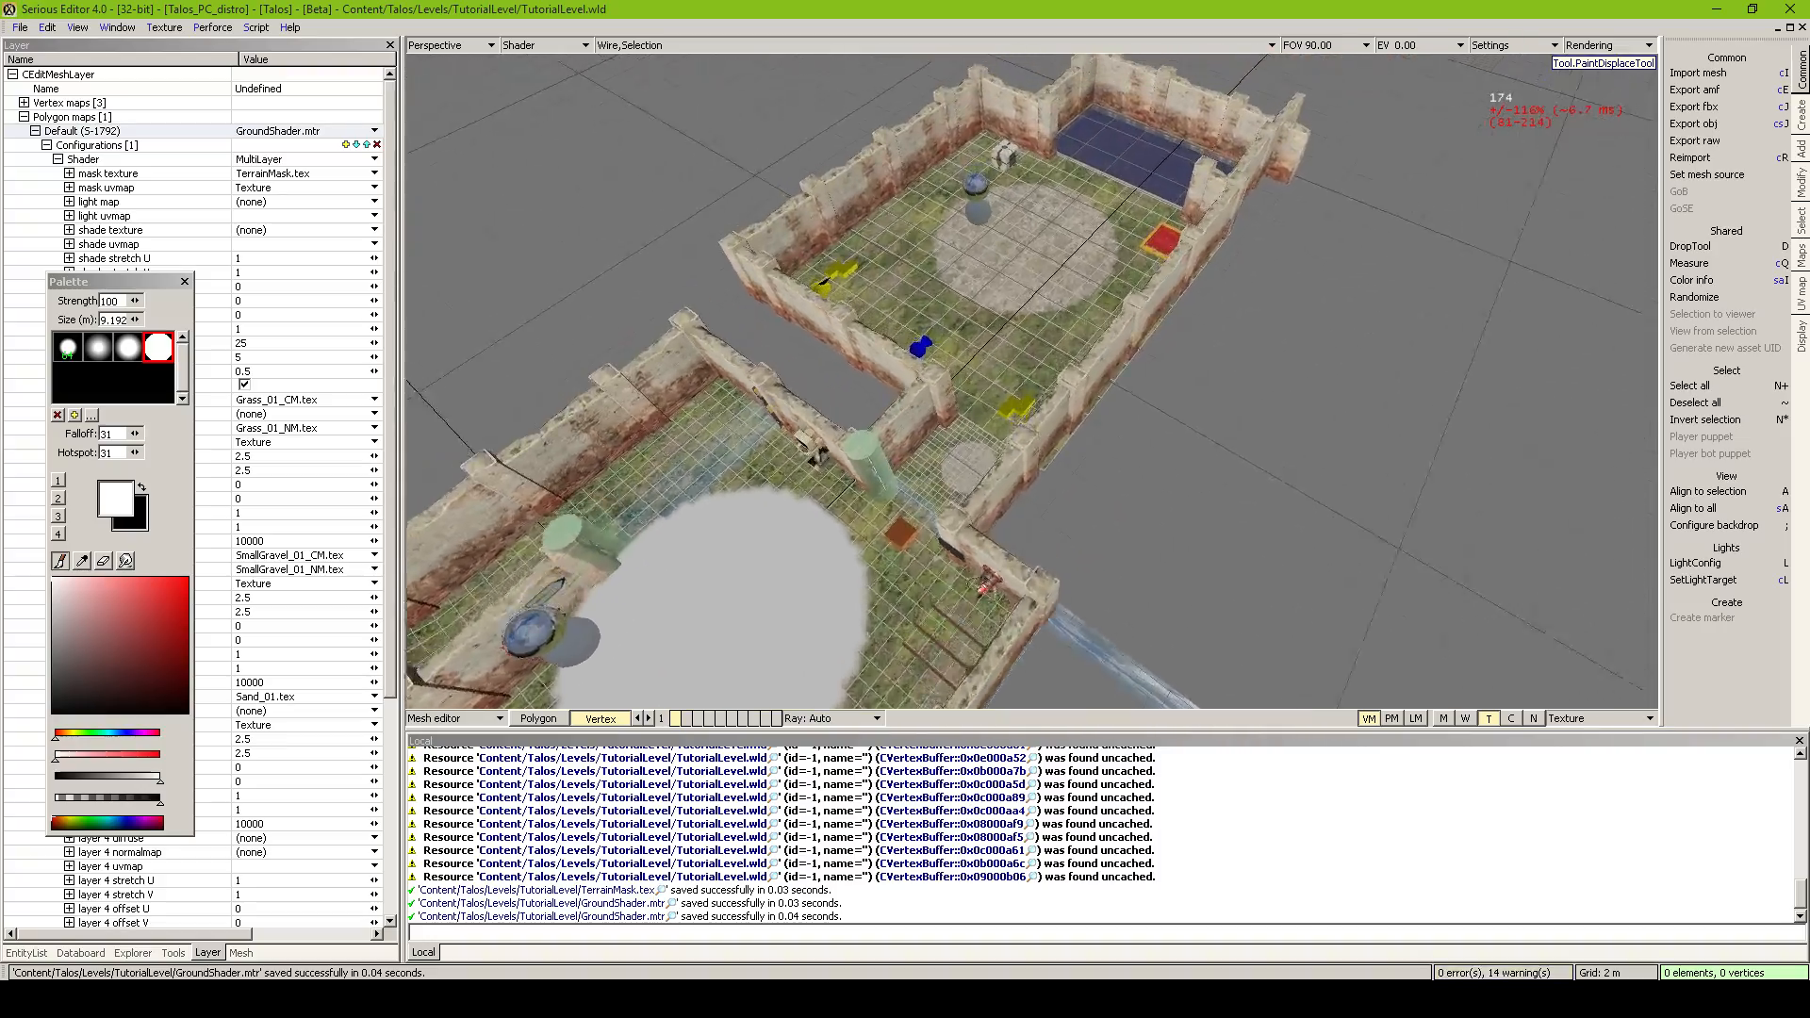
scroll(847, 609, up, 2)
scroll(847, 609, down, 3)
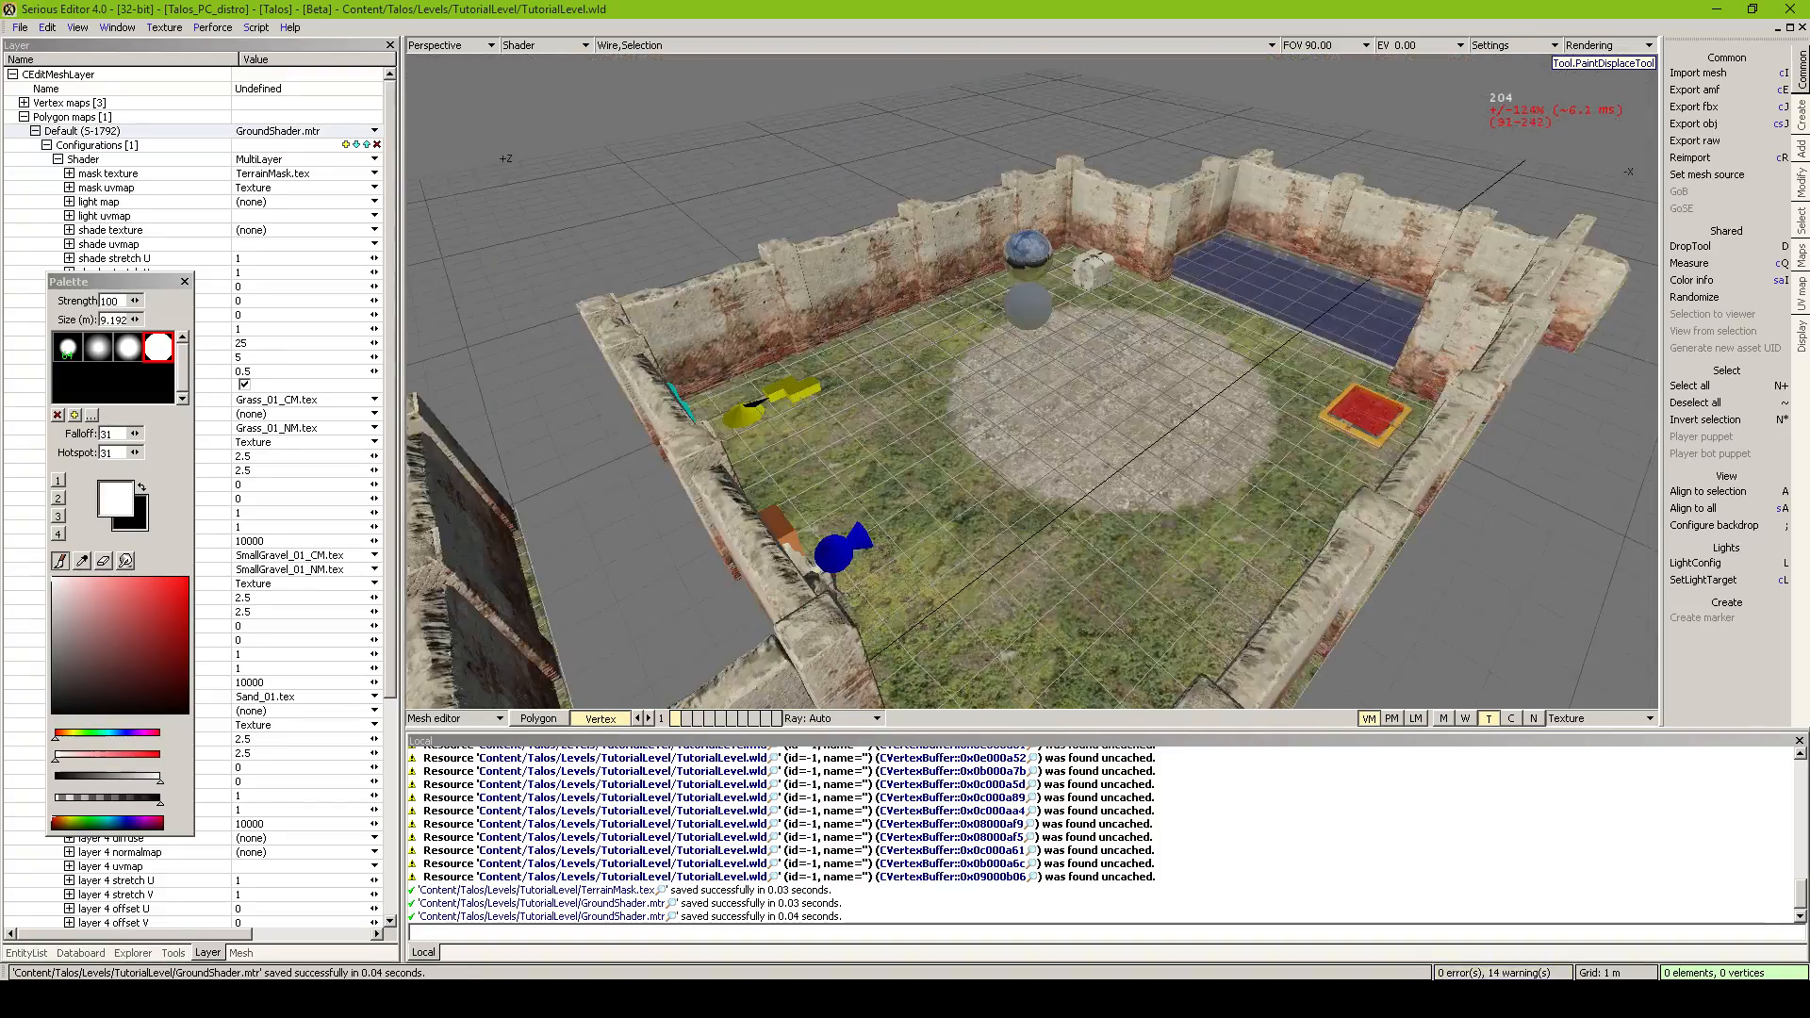
scroll(846, 609, up, 8)
scroll(846, 609, down, 5)
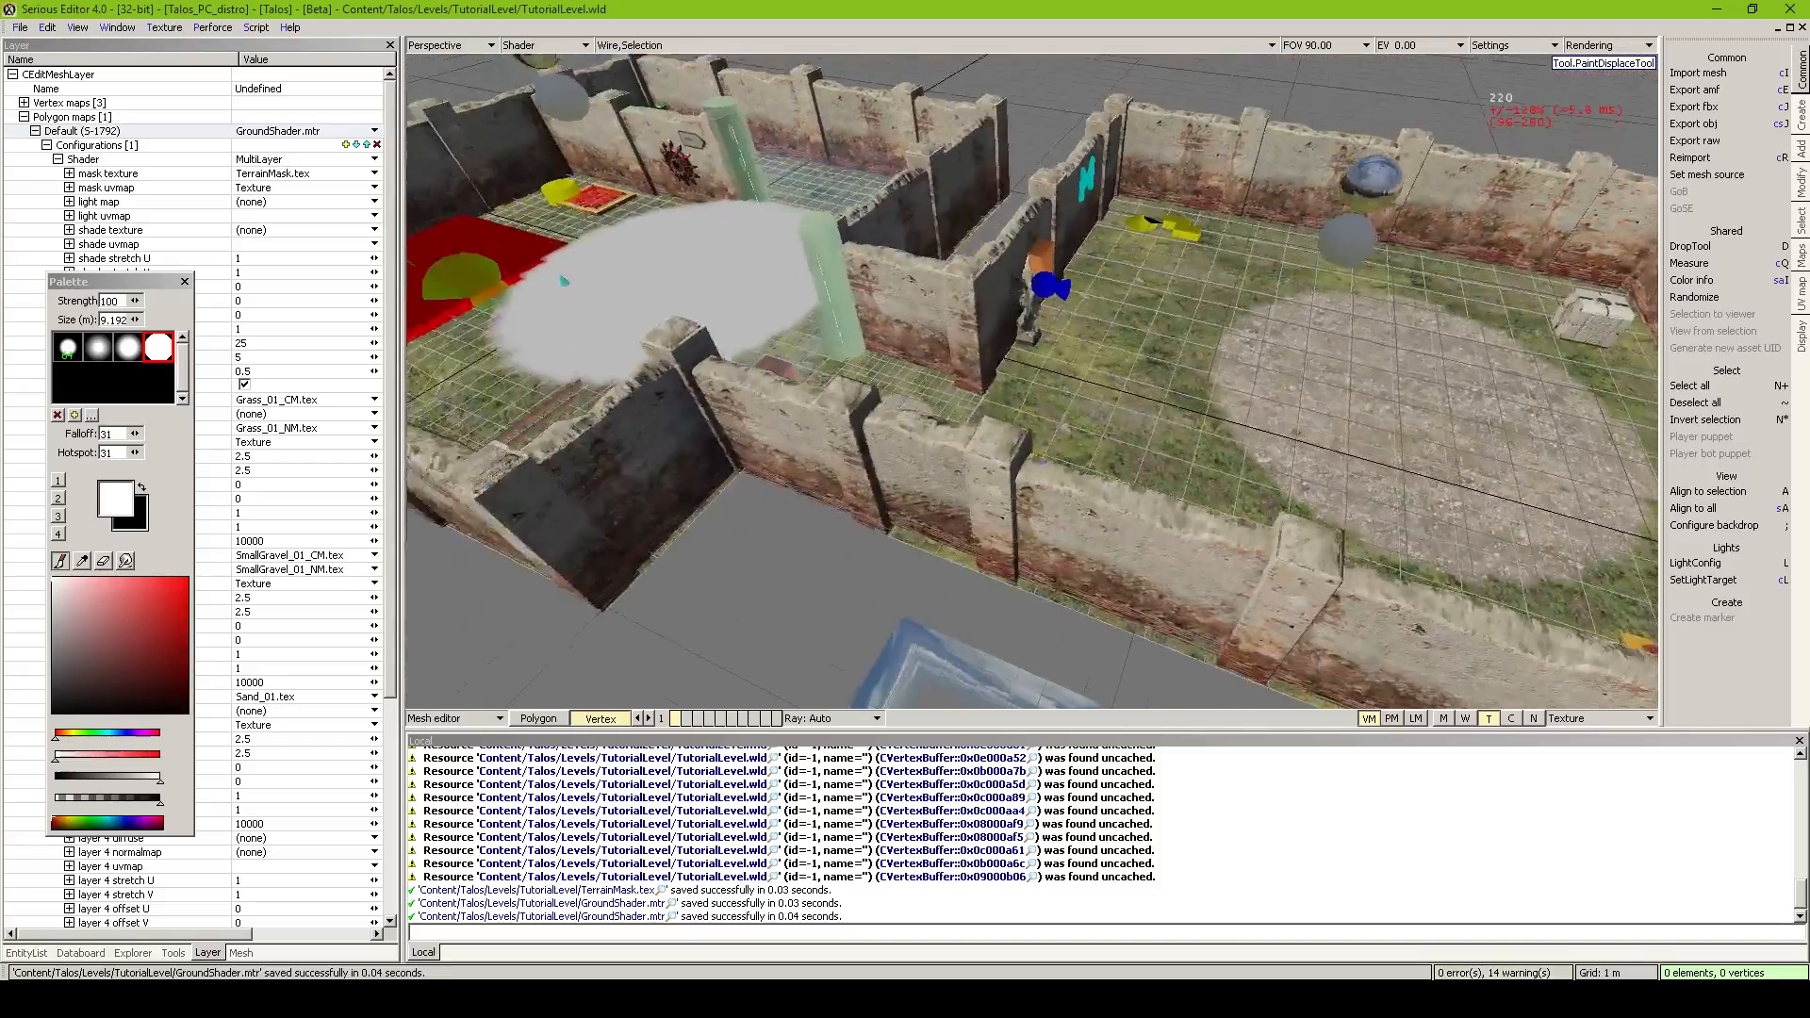
middle_drag(1018, 319, 966, 472)
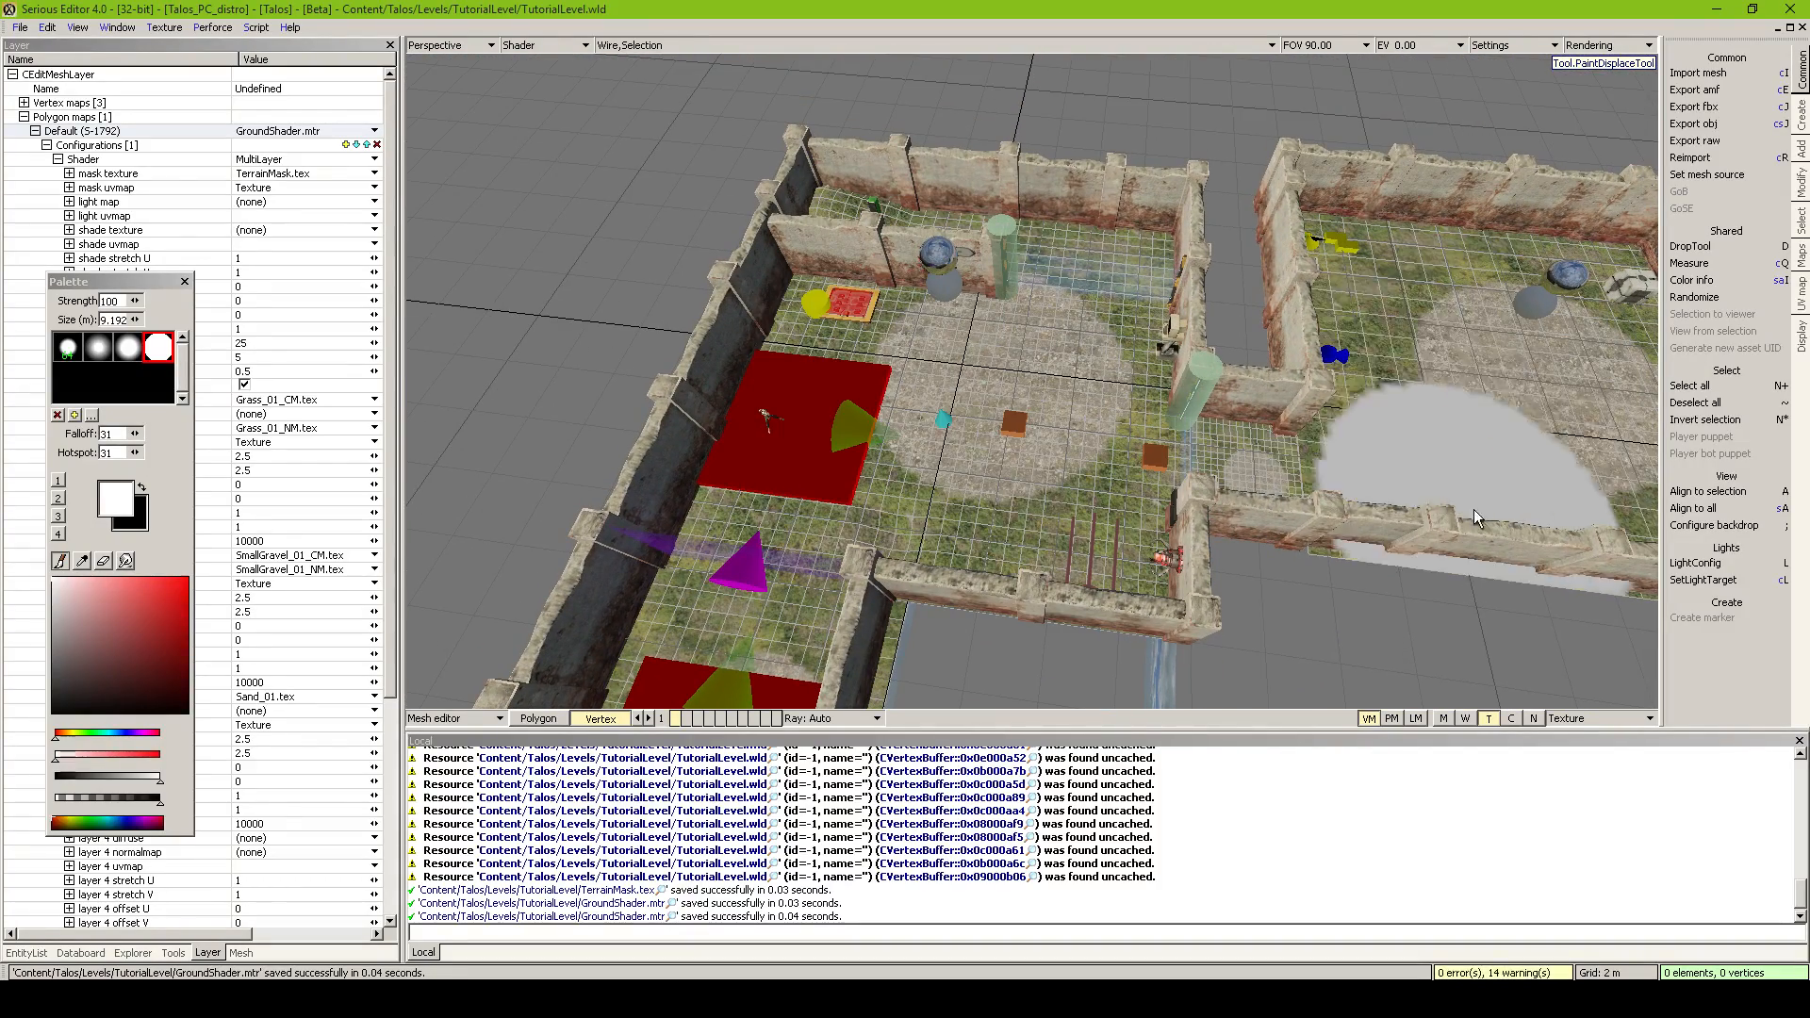
Erase the large gravel patch from the ground
mouse_move(945, 355)
ctrl+mouse_down()
mouse_move(1067, 394)
mouse_move(1000, 405)
mouse_move(1012, 340)
ctrl+mouse_up()
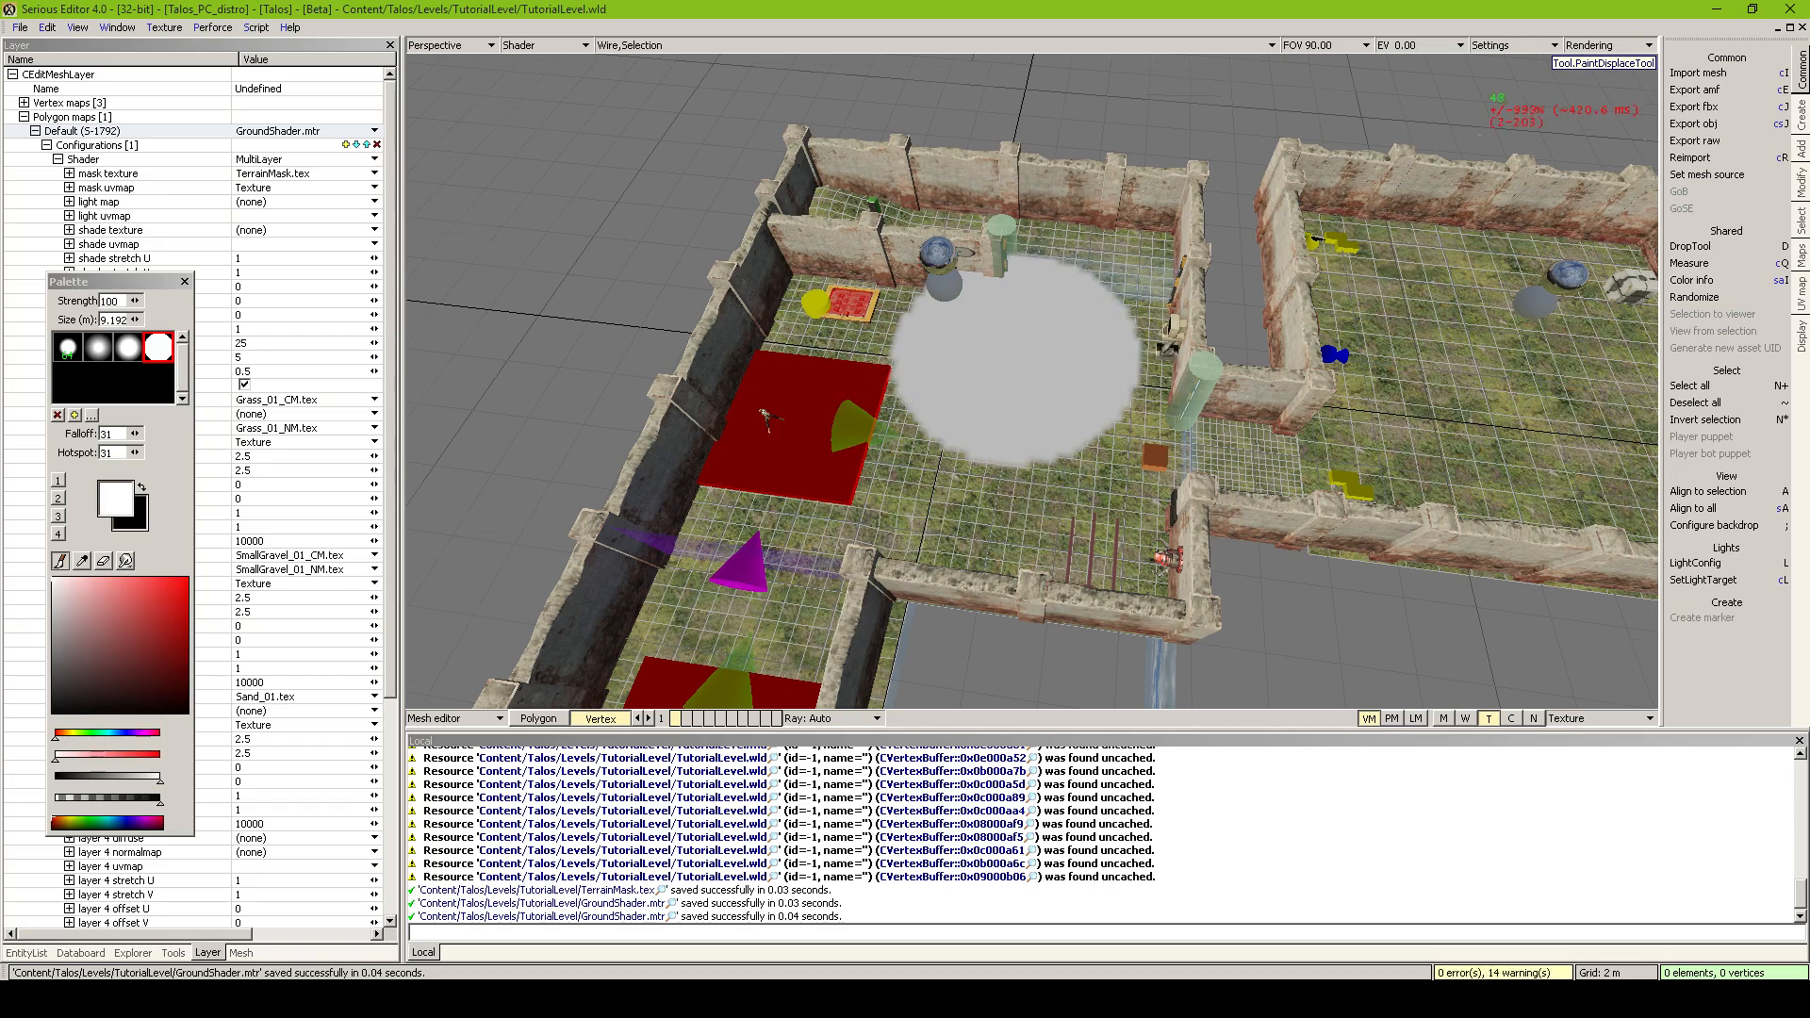
mouse_move(1012, 339)
middle_down()
mouse_move(1291, 341)
mouse_move(1000, 329)
mouse_move(1011, 349)
middle_up()
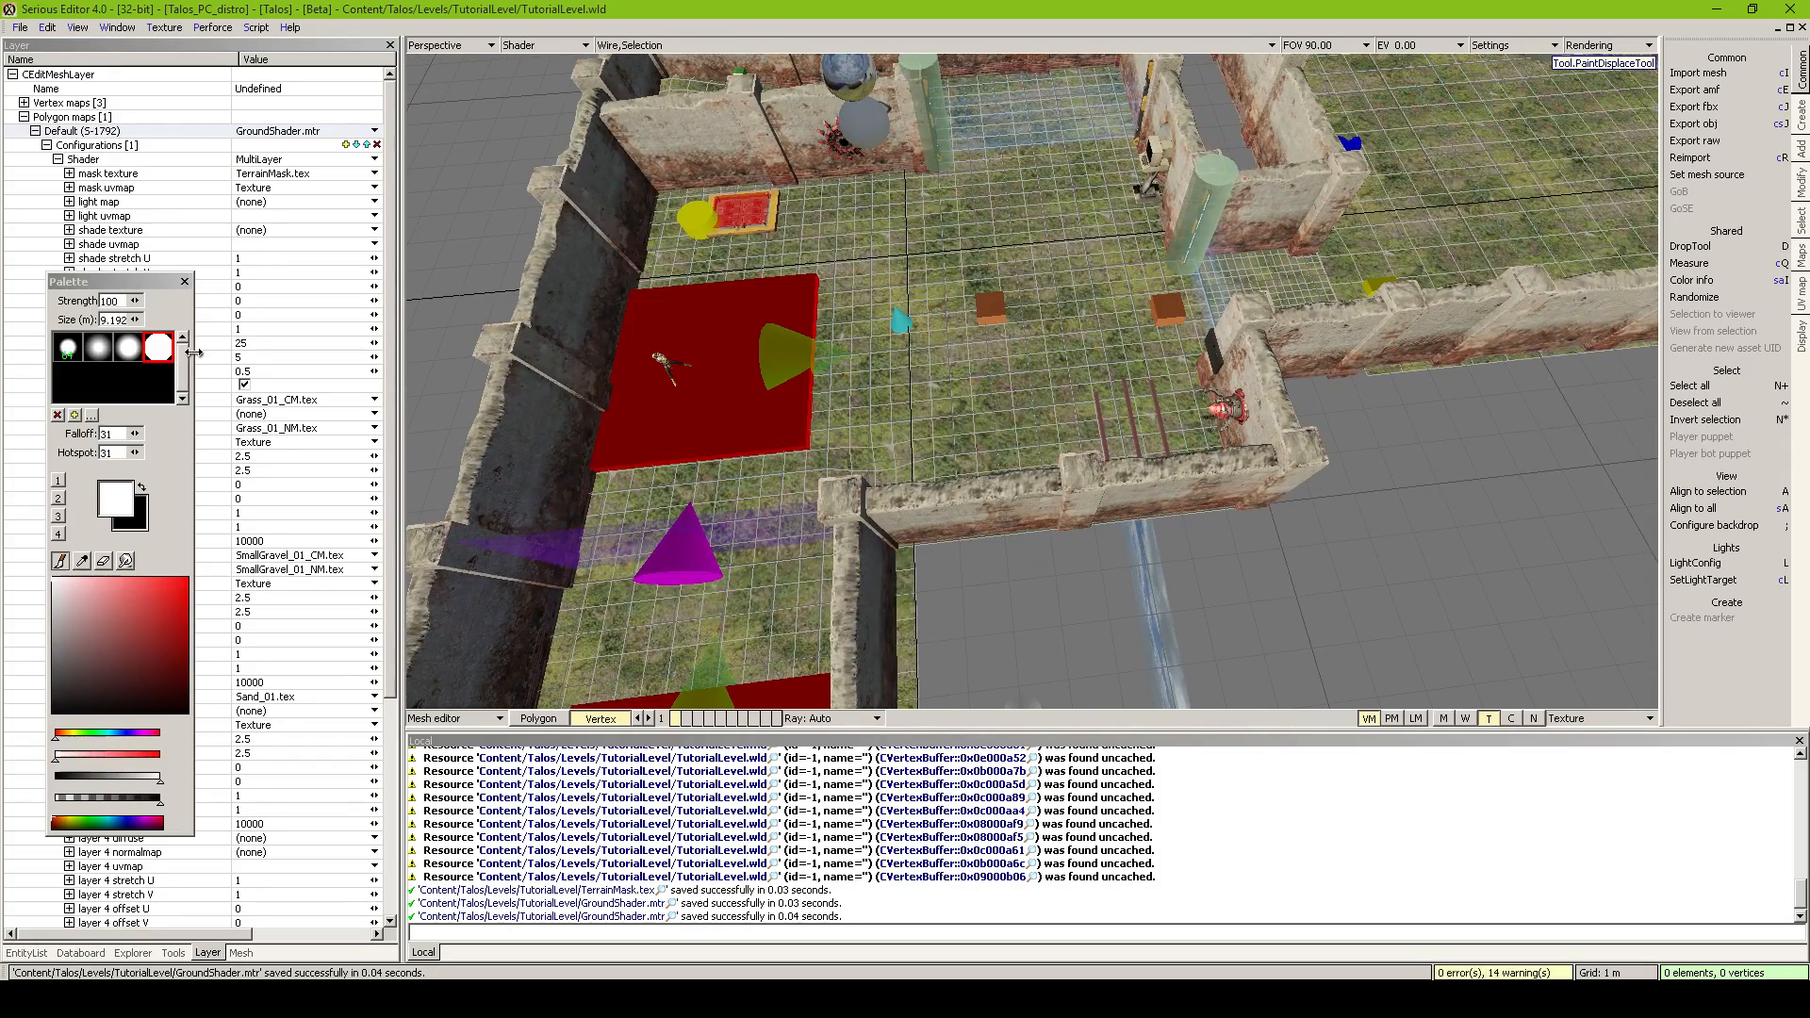
Reduce the paint brush size to 2.782 m
drag(126, 321, 90, 324)
text(8.882)
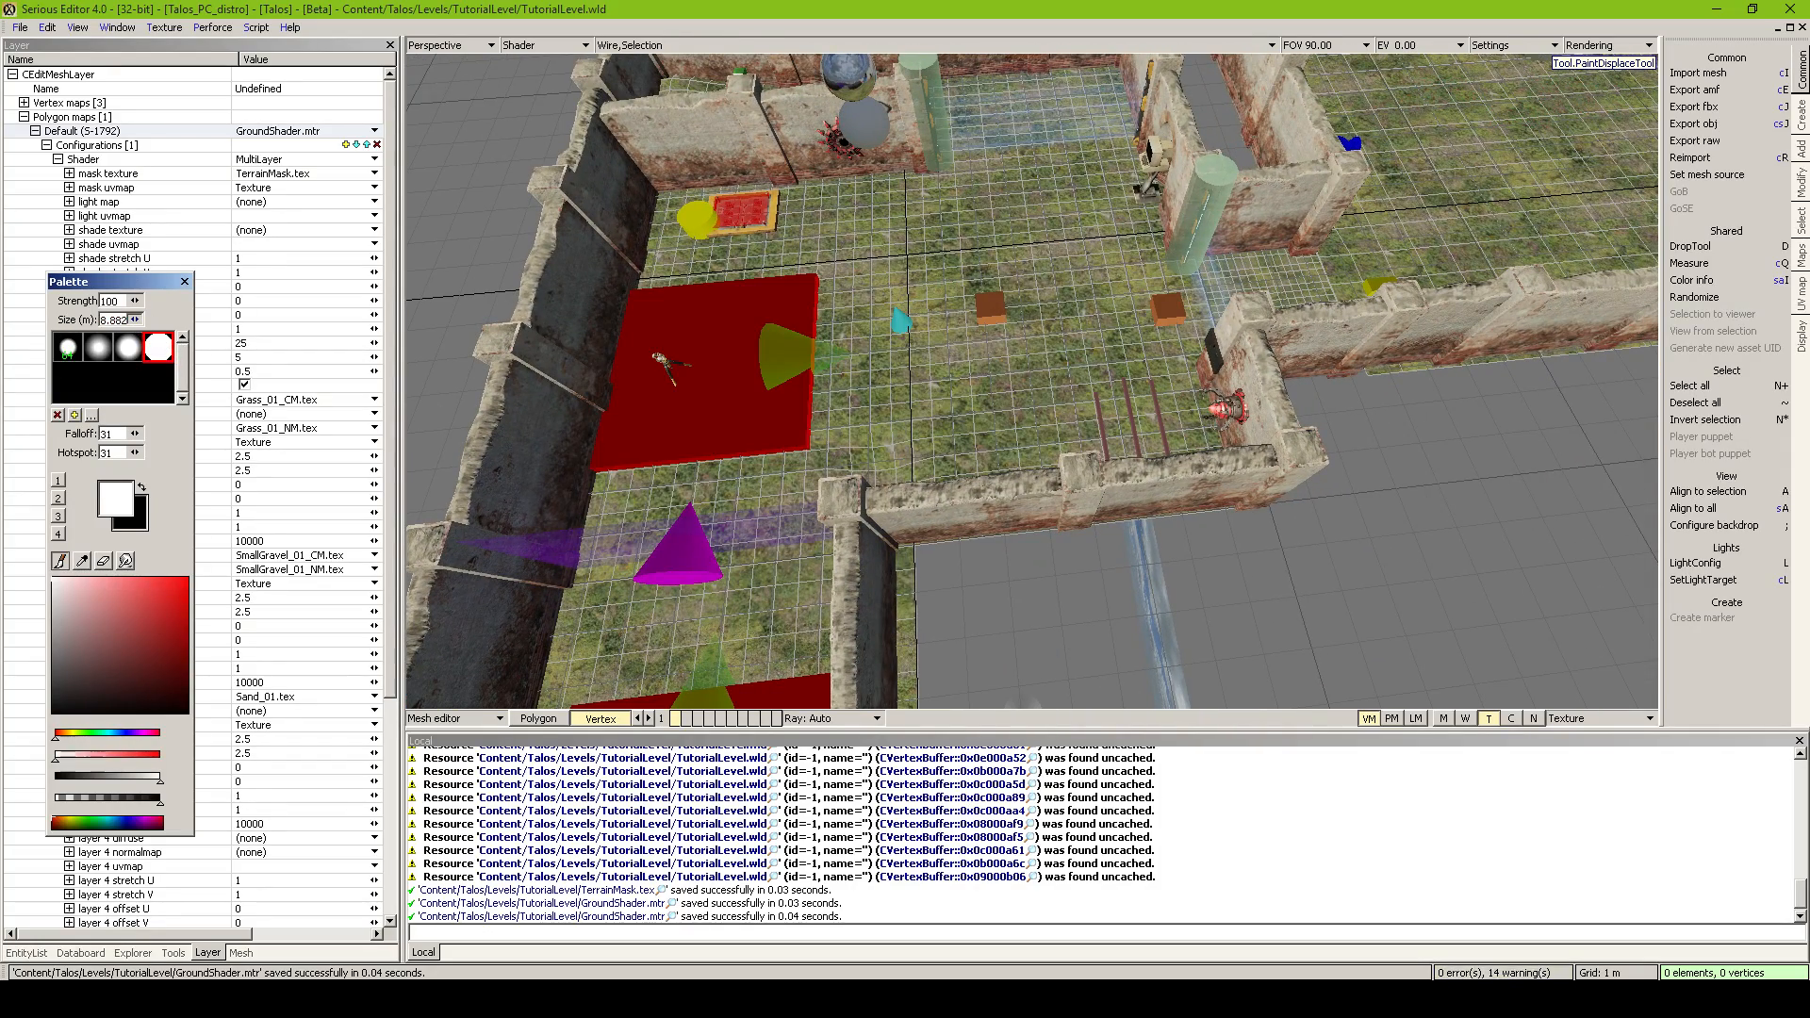
drag(135, 319, 159, 320)
Show the paint tool's properties and keep its operation on R channel
key(t)
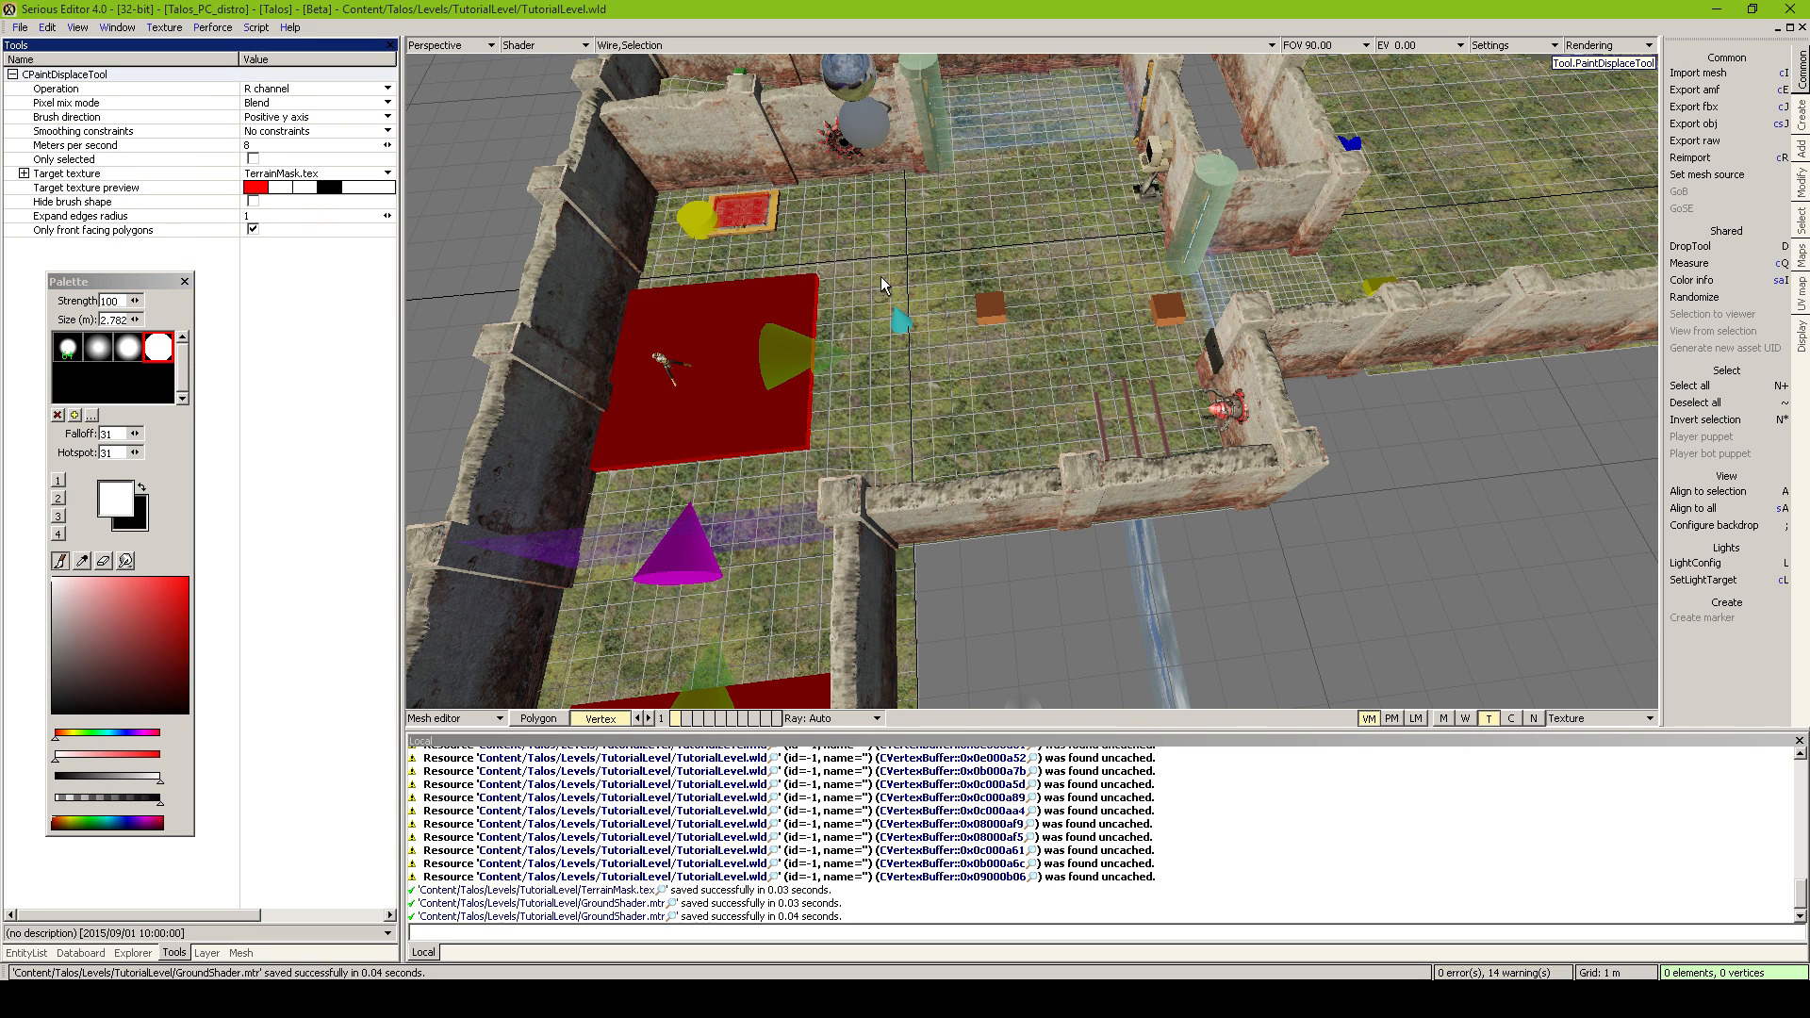
click(981, 241)
key(c)
key(Escape)
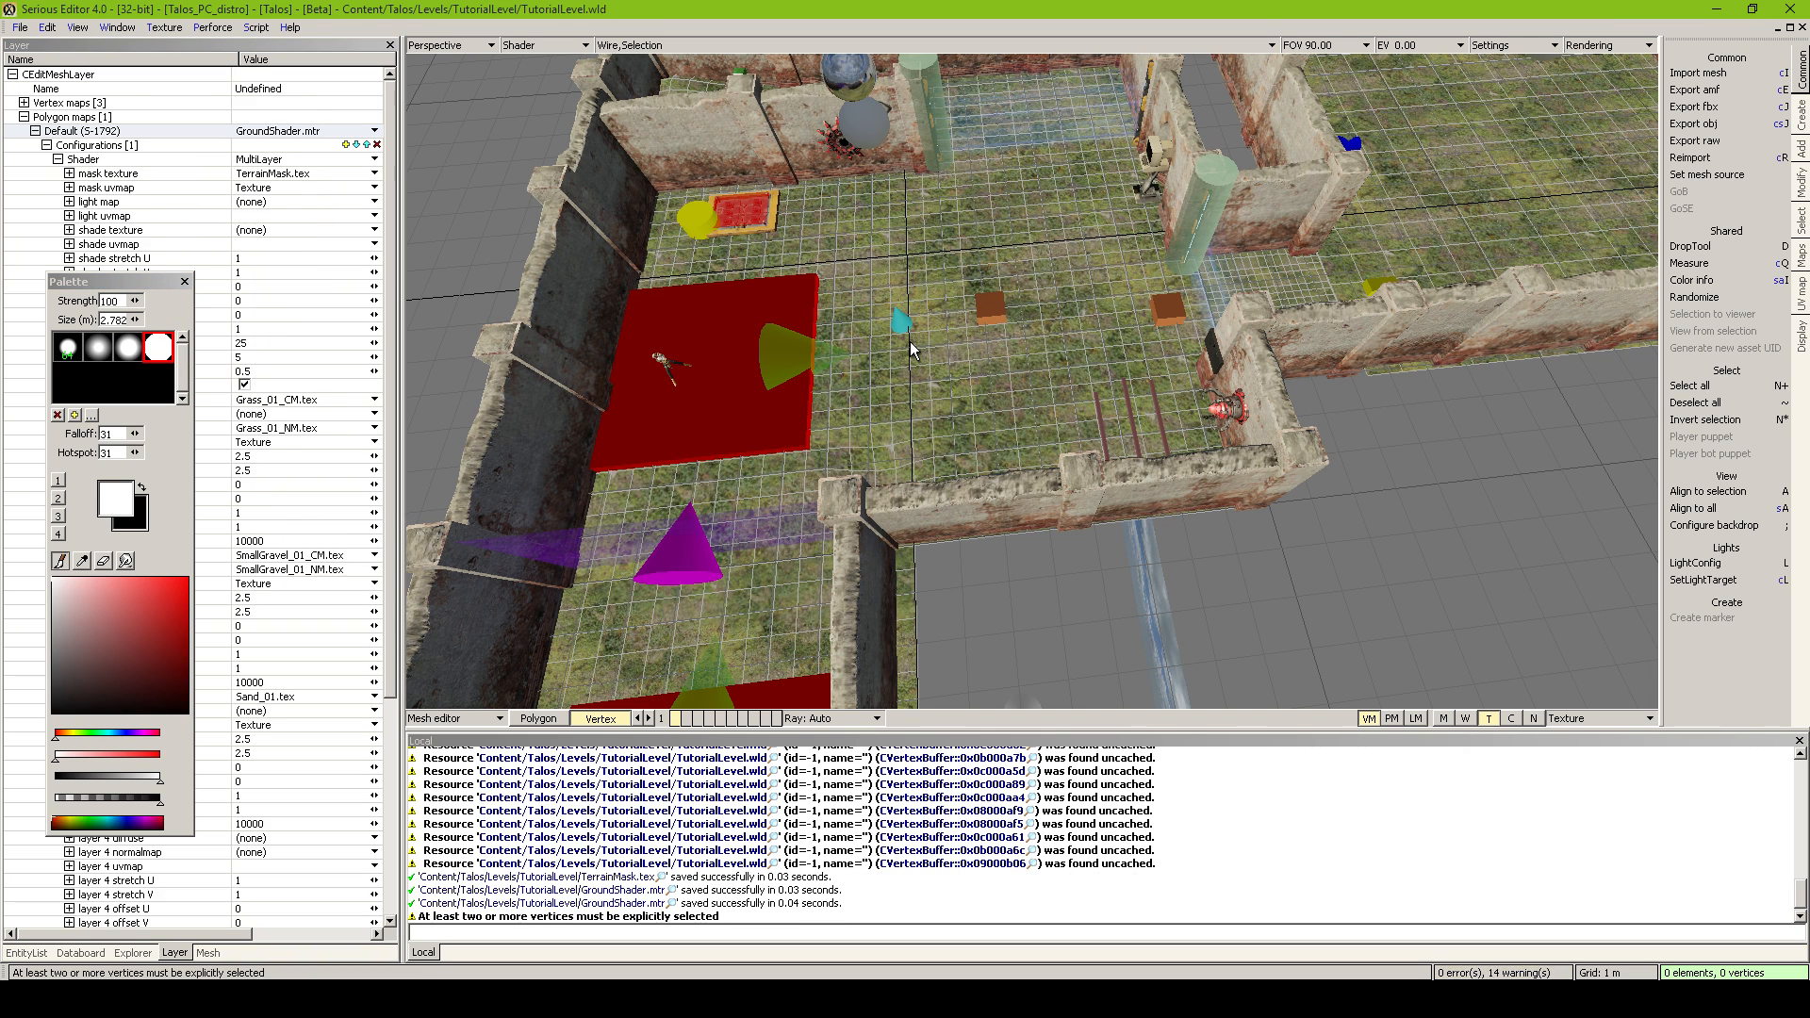
key(t)
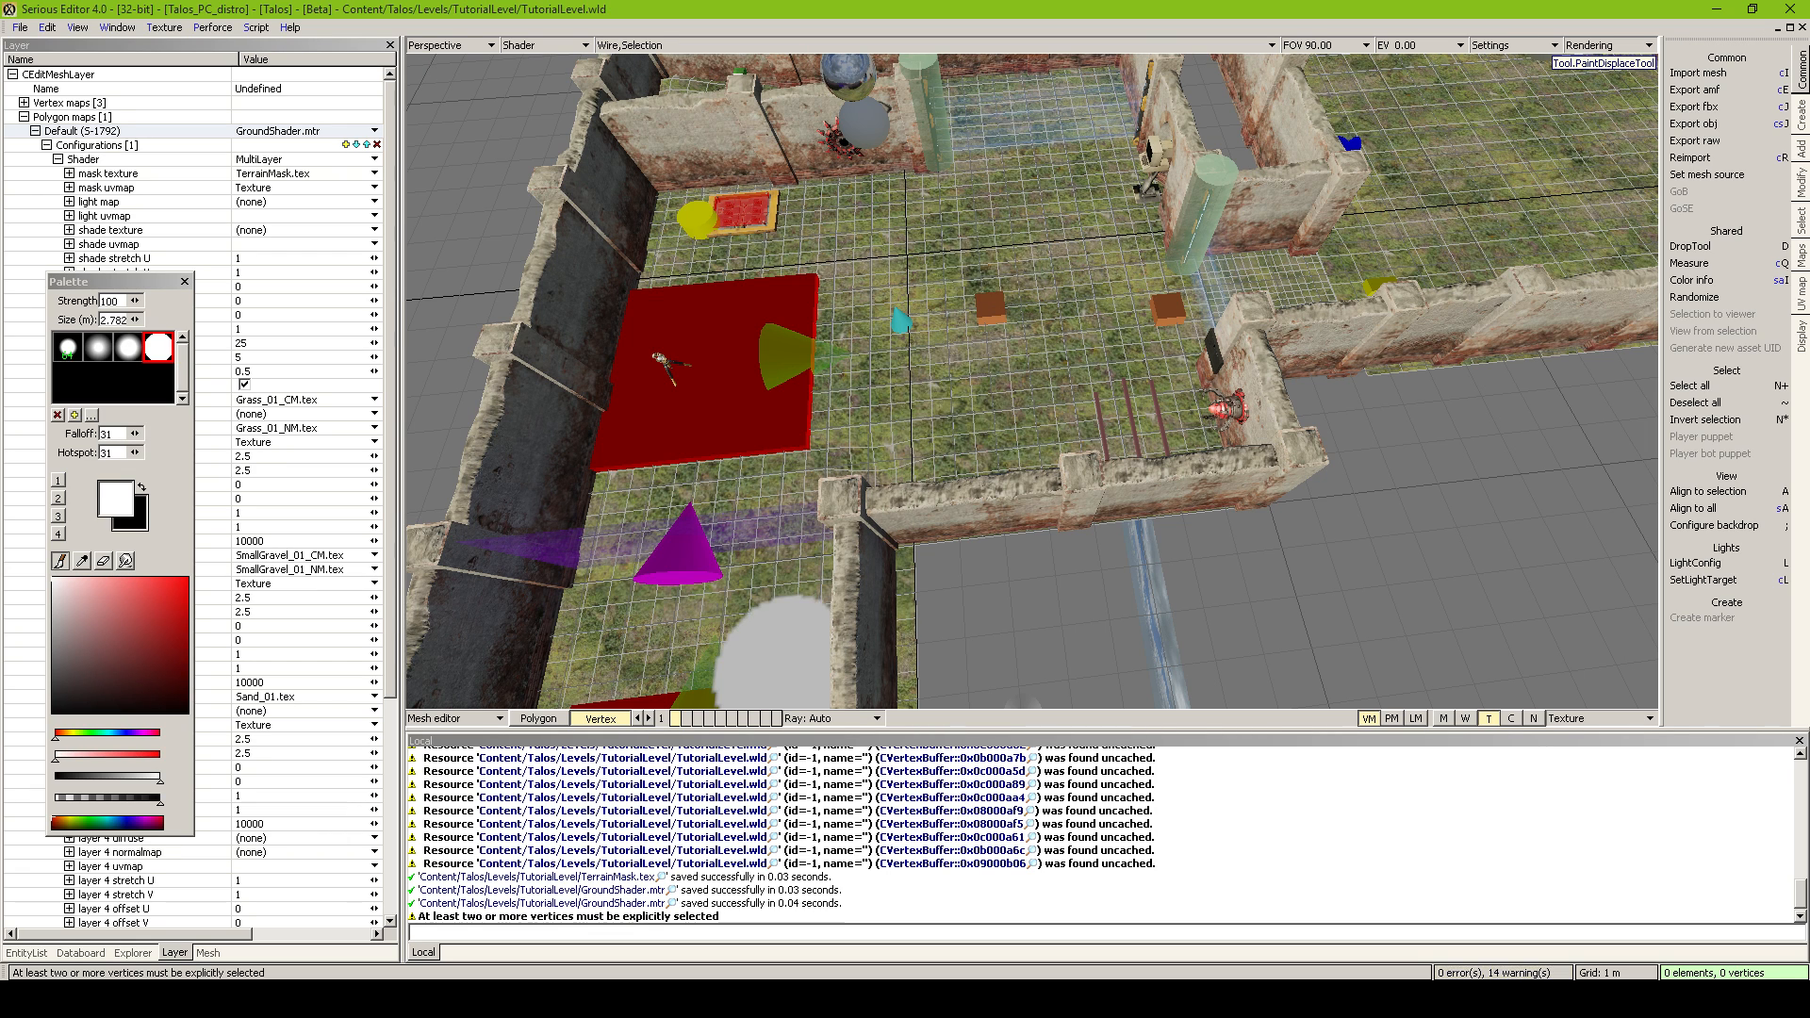
click(208, 952)
key(t)
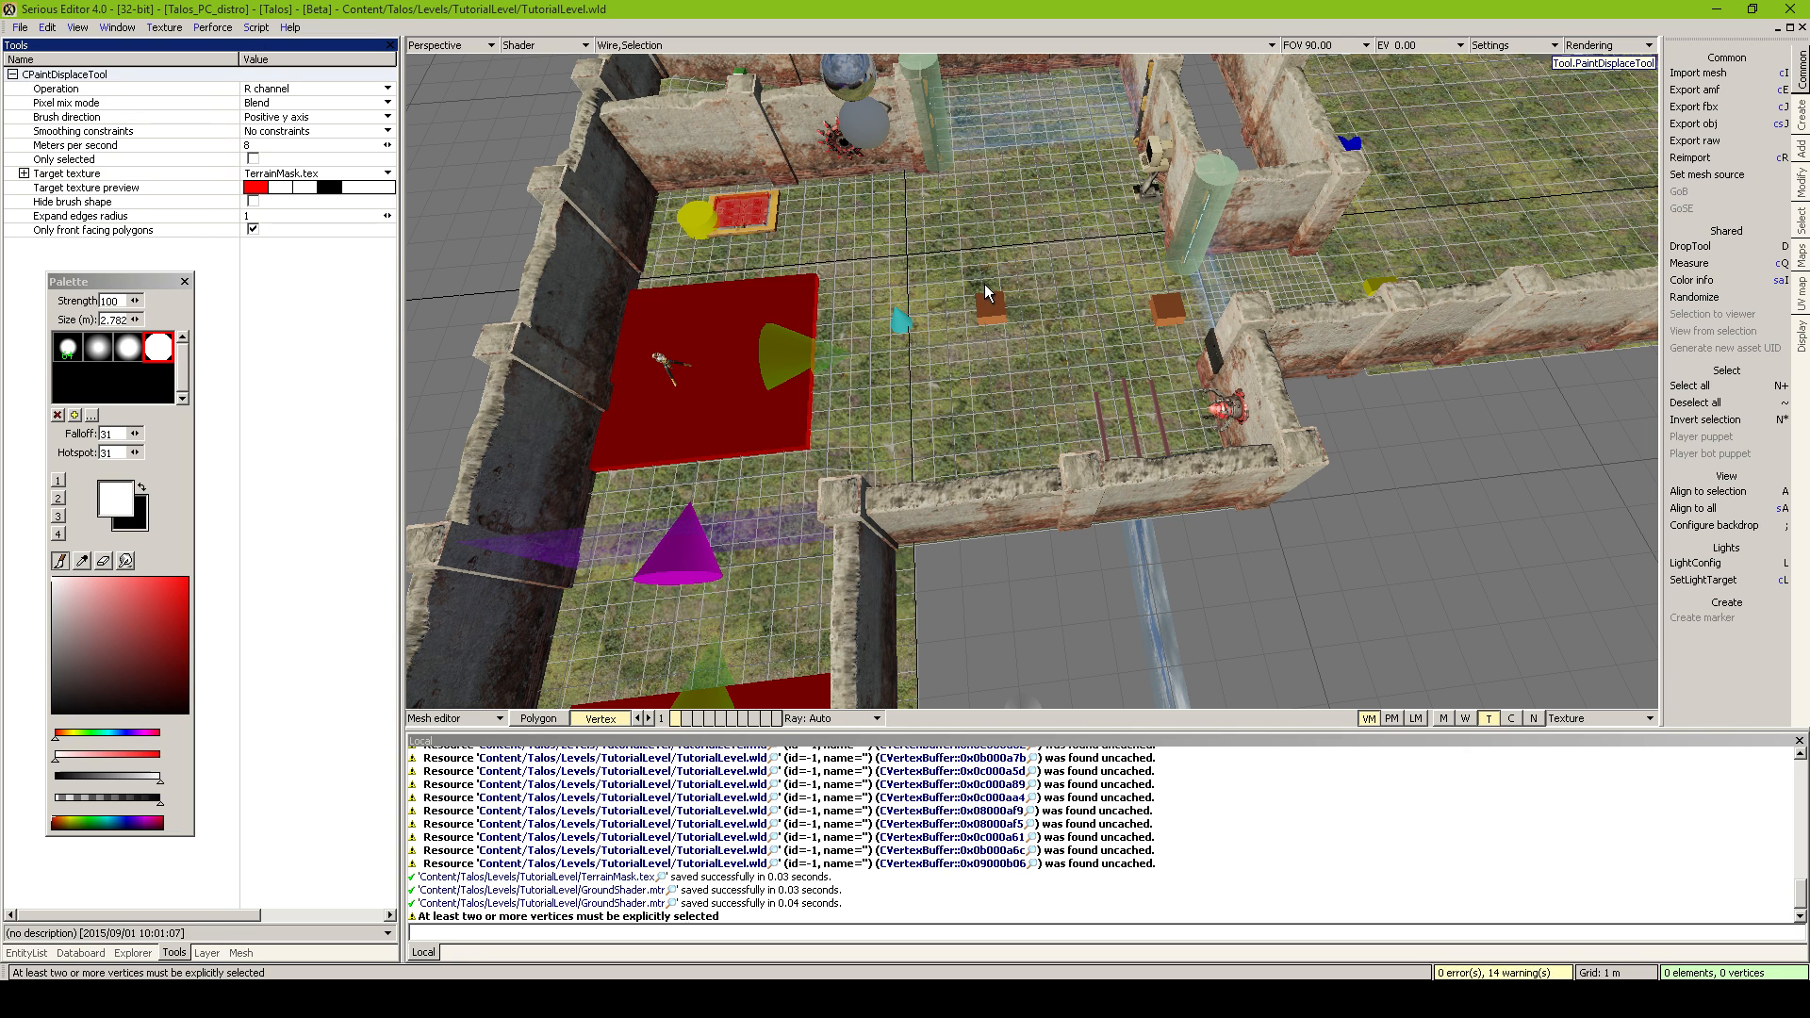
click(314, 91)
click(315, 91)
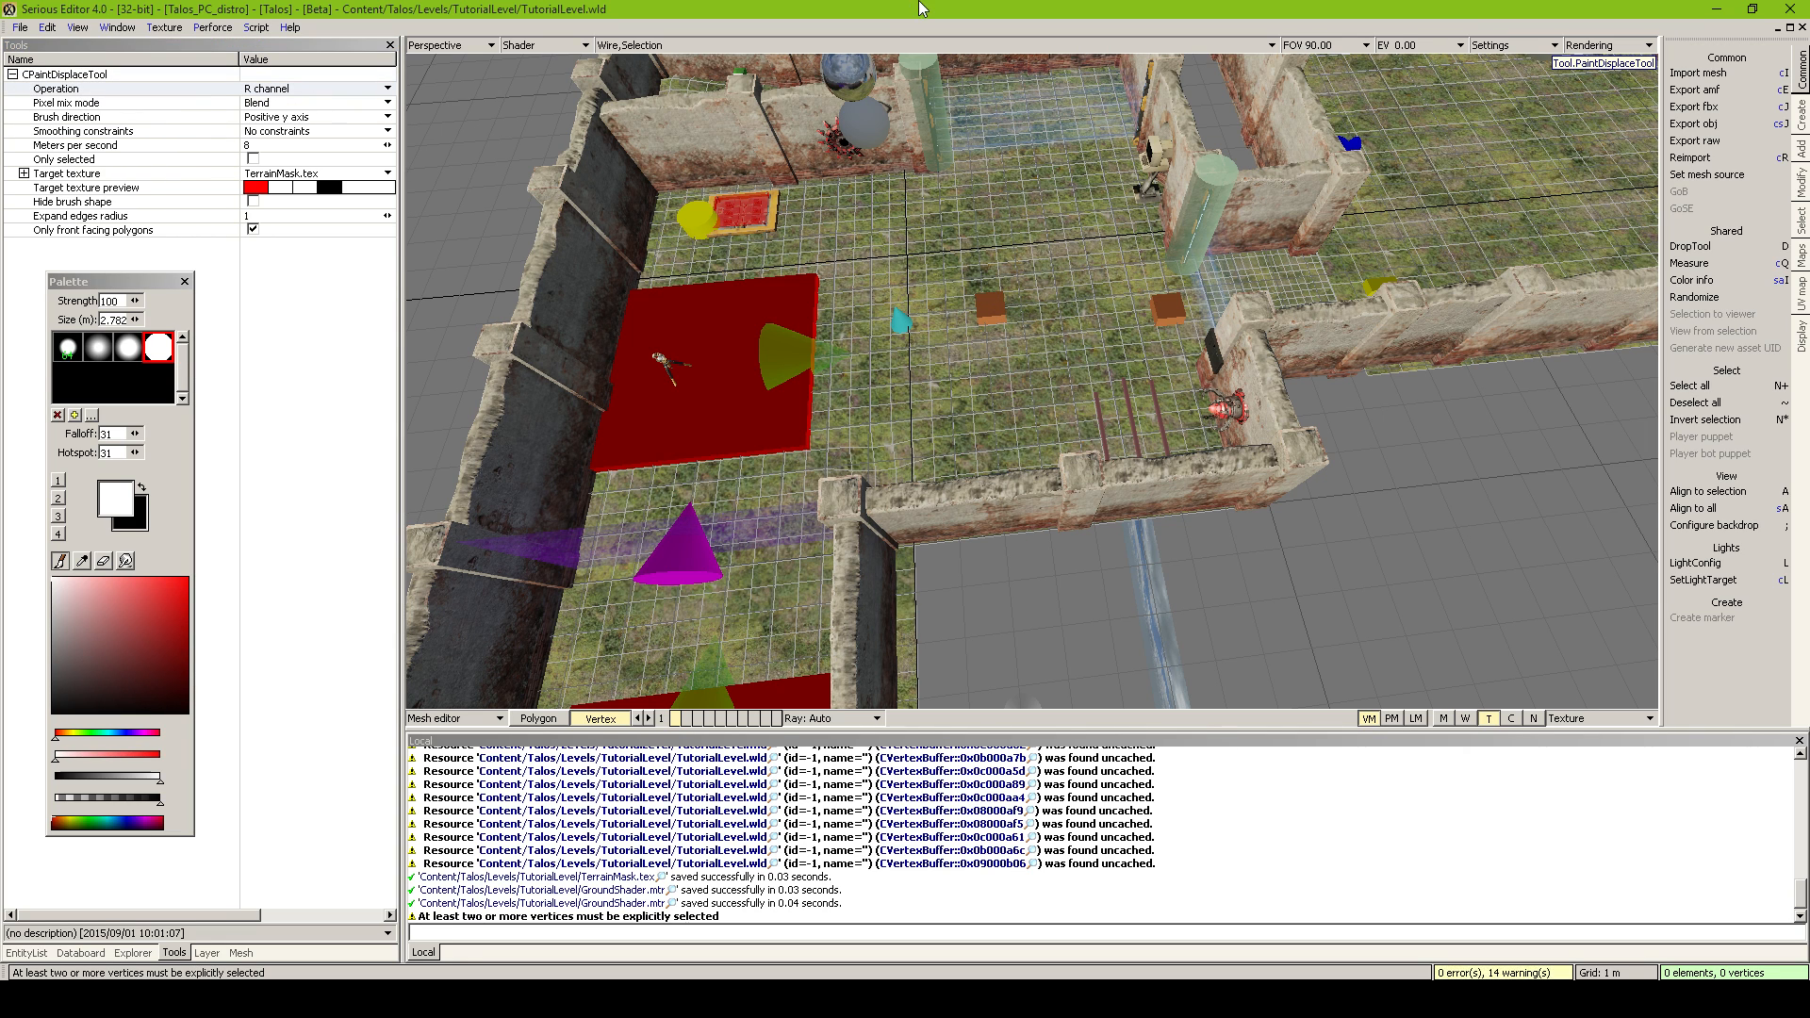
Paint a gravel patch on the floor between the green pillar and the terminal
mouse_move(981, 228)
mouse_down()
mouse_move(952, 329)
mouse_move(1024, 241)
mouse_move(966, 310)
mouse_move(971, 268)
mouse_up()
mouse_move(971, 267)
middle_down()
mouse_move(943, 287)
mouse_move(945, 505)
mouse_move(970, 268)
middle_up()
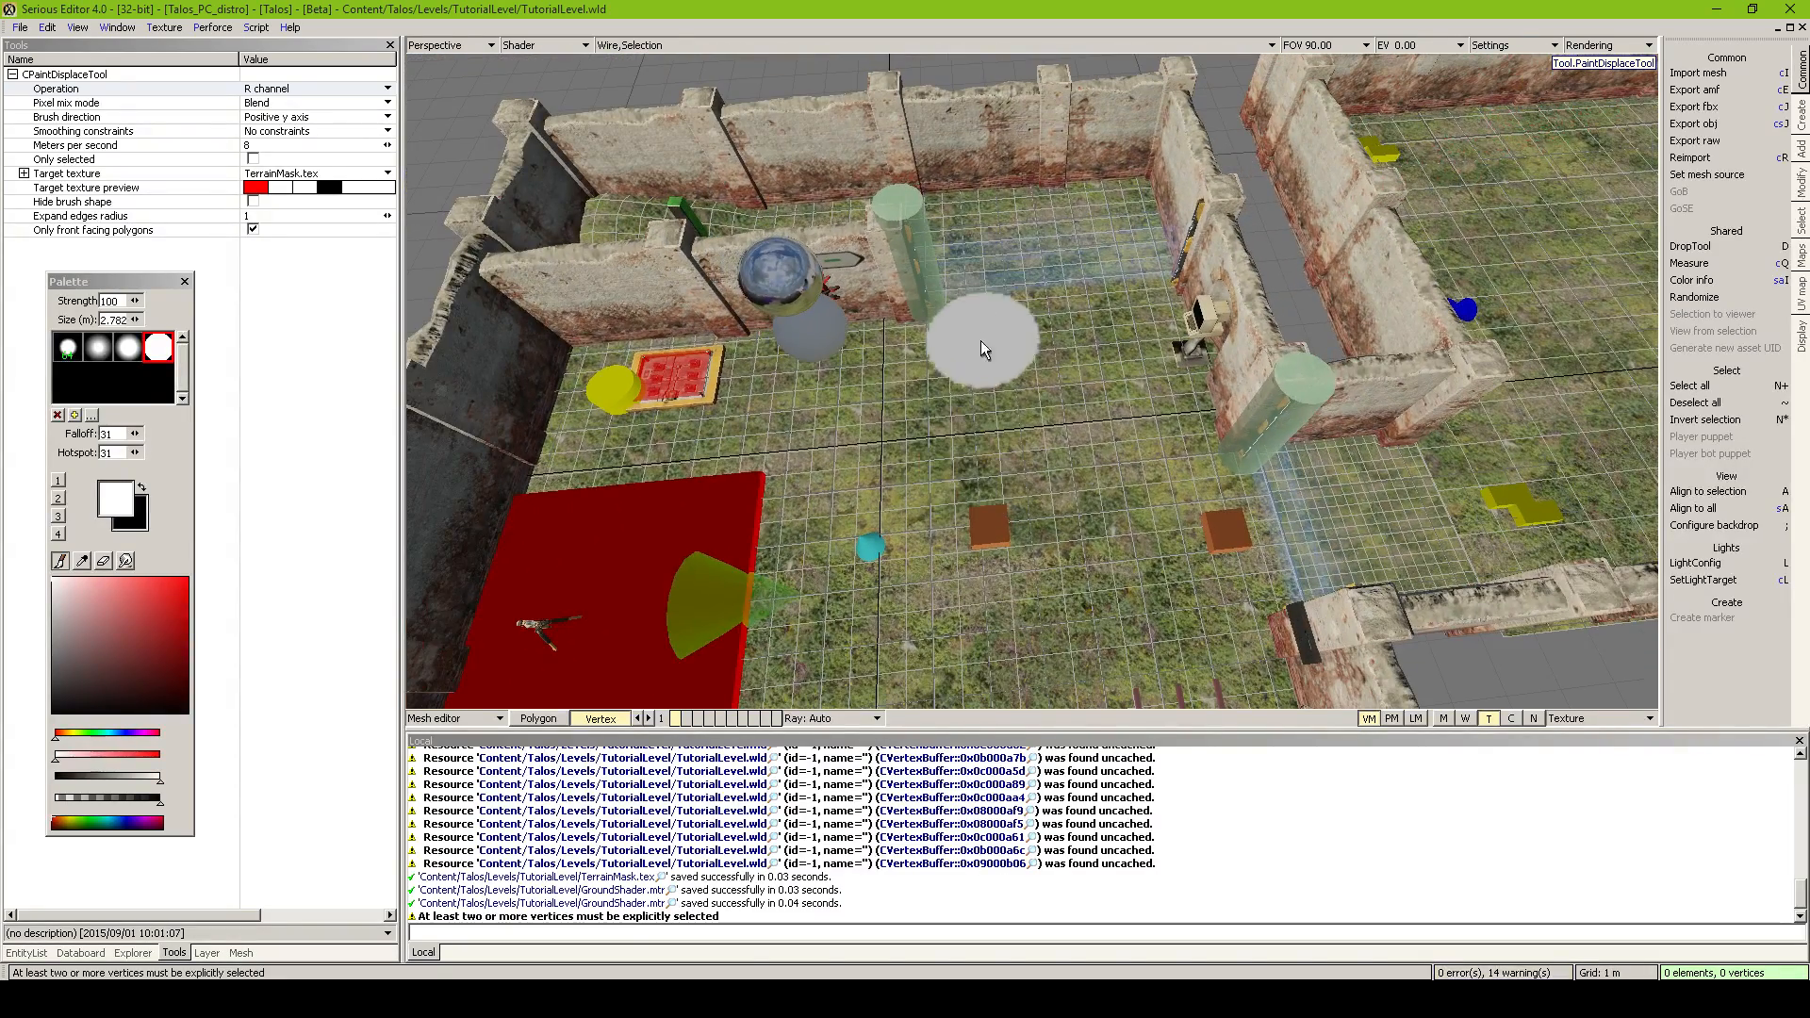
drag(970, 309, 1142, 294)
mouse_move(1065, 423)
middle_down()
mouse_move(1056, 269)
mouse_move(1065, 422)
middle_up()
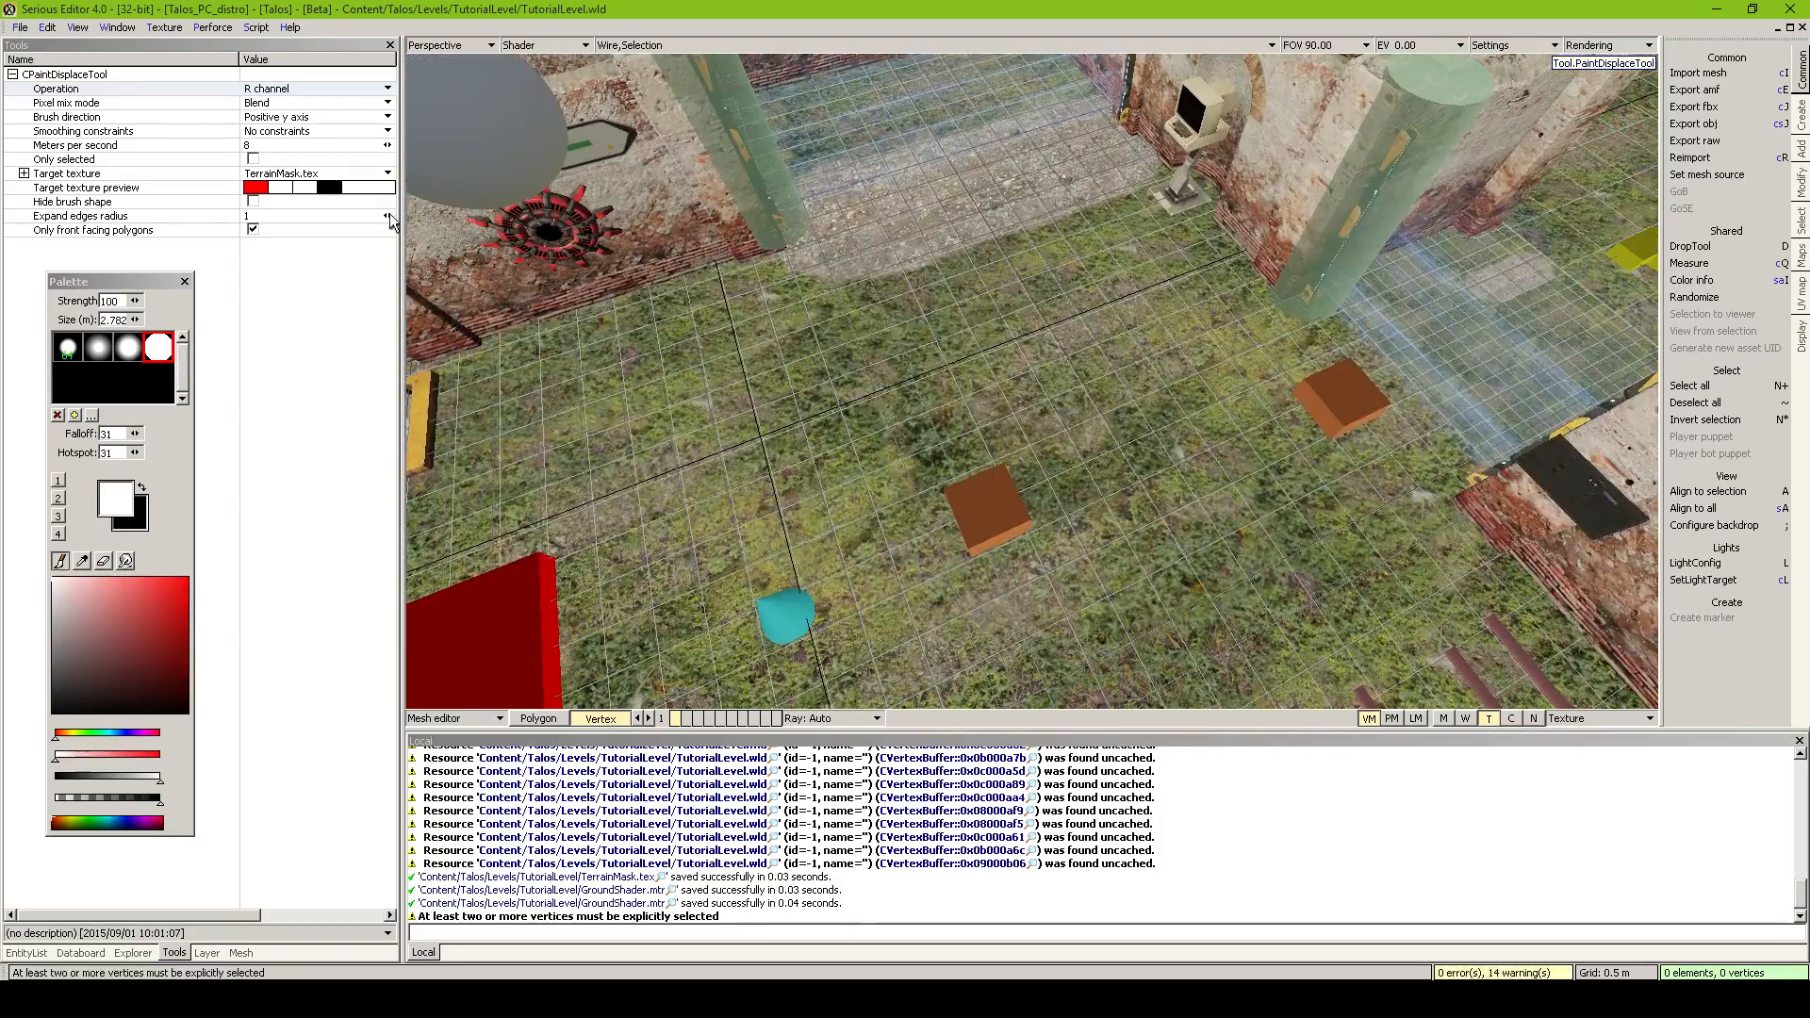
Switch the paint operation to G channel and paint a strip of sand across the floor beside the gravel
click(274, 91)
click(283, 186)
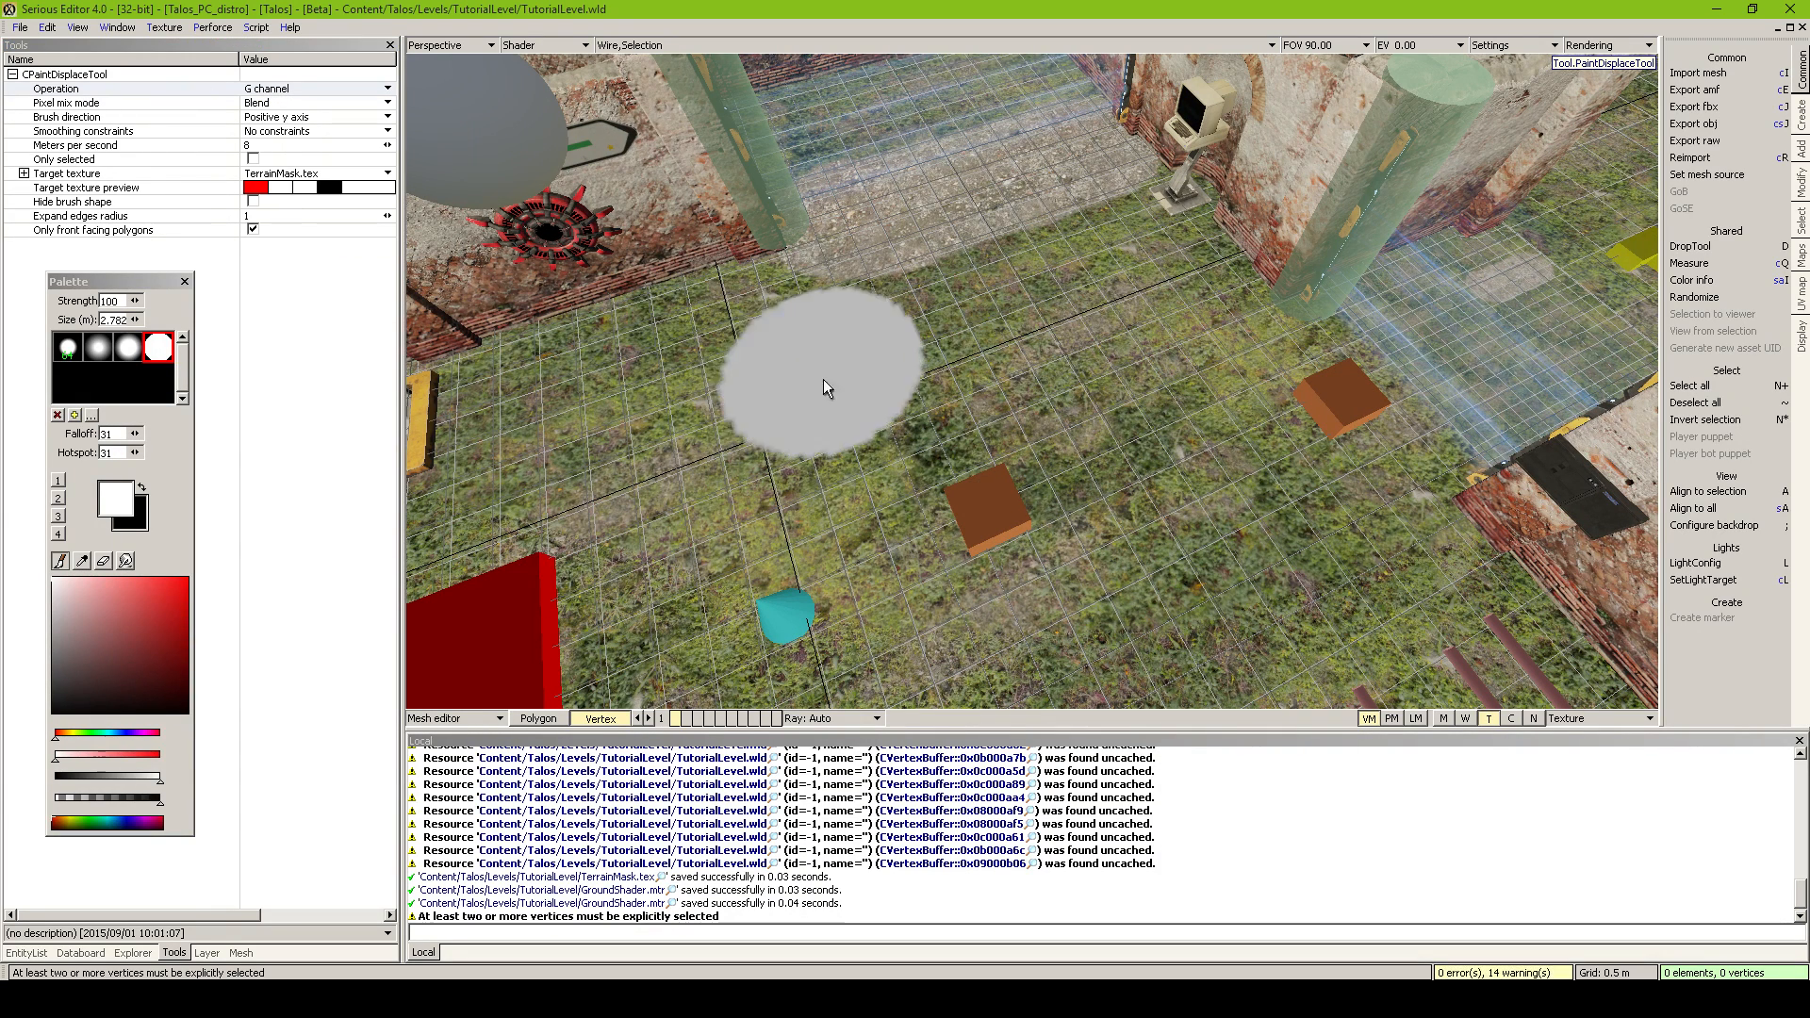
mouse_move(886, 390)
mouse_down()
mouse_move(958, 382)
mouse_move(1166, 298)
mouse_move(1184, 337)
mouse_up()
mouse_move(1265, 586)
middle_down()
mouse_move(1265, 528)
mouse_move(1268, 584)
mouse_move(1178, 528)
mouse_move(1174, 575)
mouse_move(843, 613)
mouse_move(1508, 580)
mouse_move(1395, 528)
mouse_move(1358, 453)
mouse_move(1084, 566)
mouse_move(1003, 528)
middle_up()
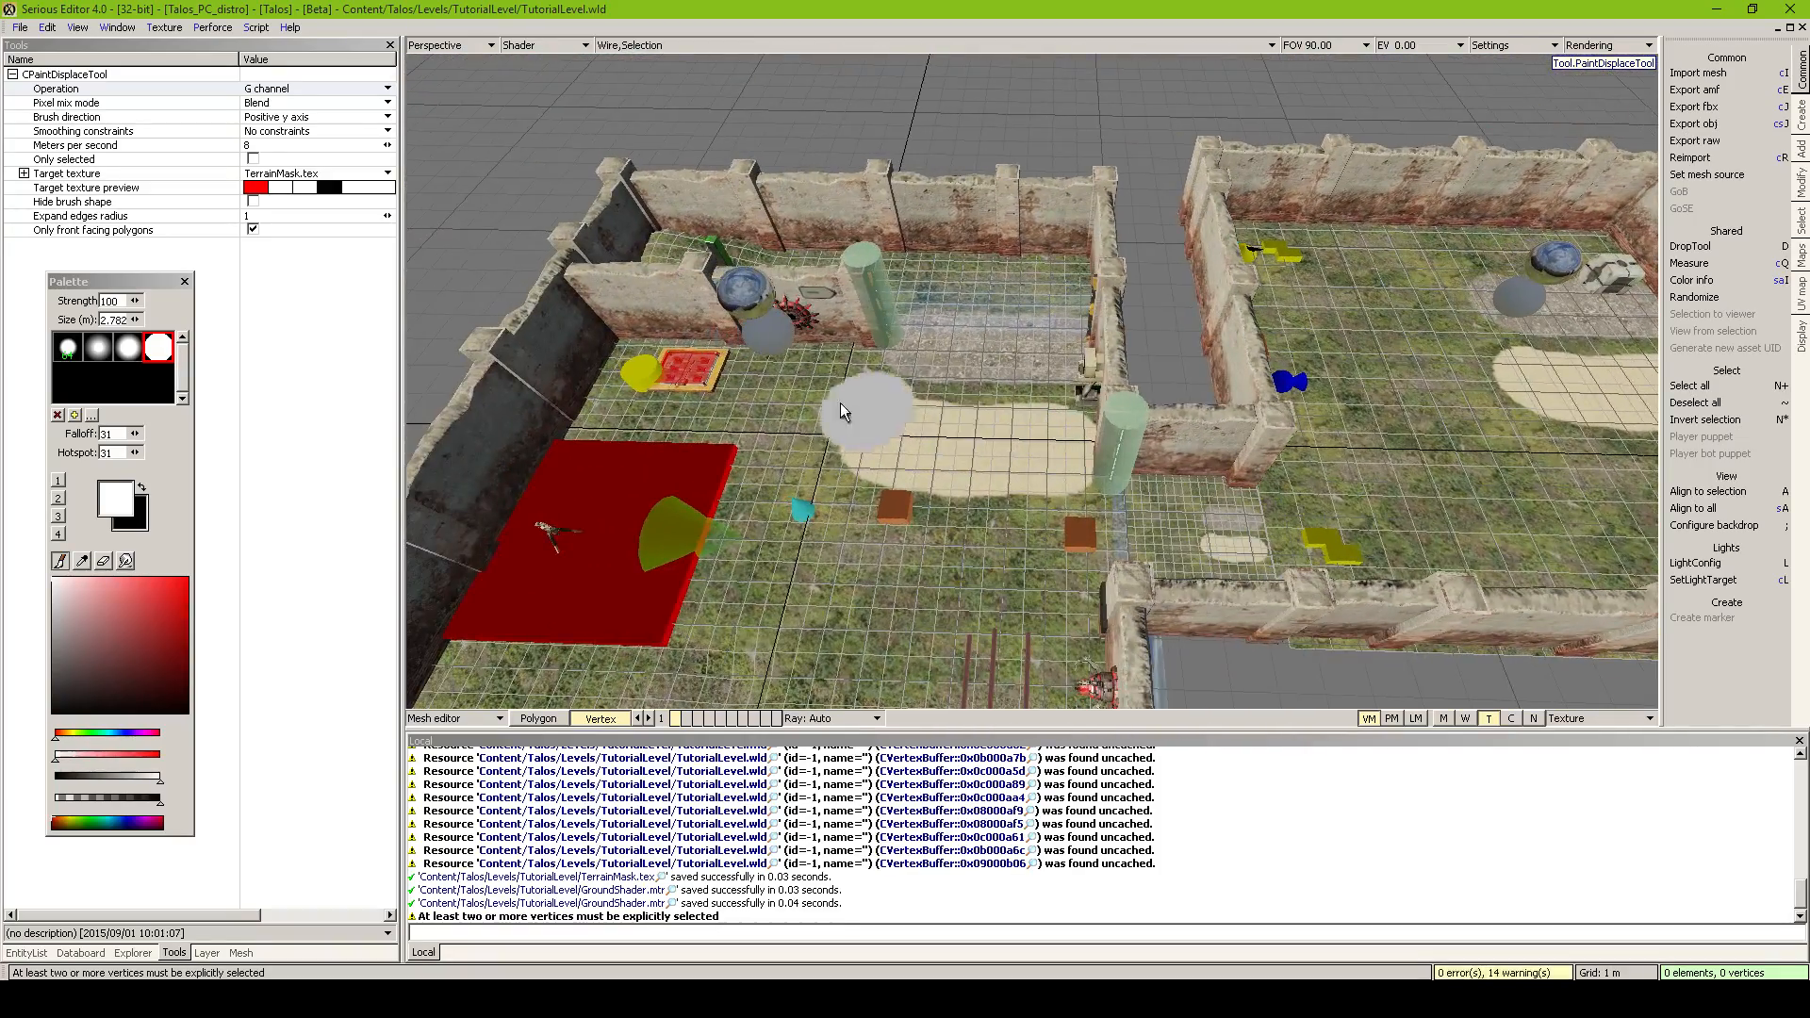
Erase the sand strip in the G channel and the gravel patch in the R channel
mouse_move(922, 451)
mouse_down()
mouse_move(935, 479)
mouse_move(1005, 460)
mouse_move(1031, 484)
mouse_move(856, 450)
mouse_move(931, 325)
mouse_up()
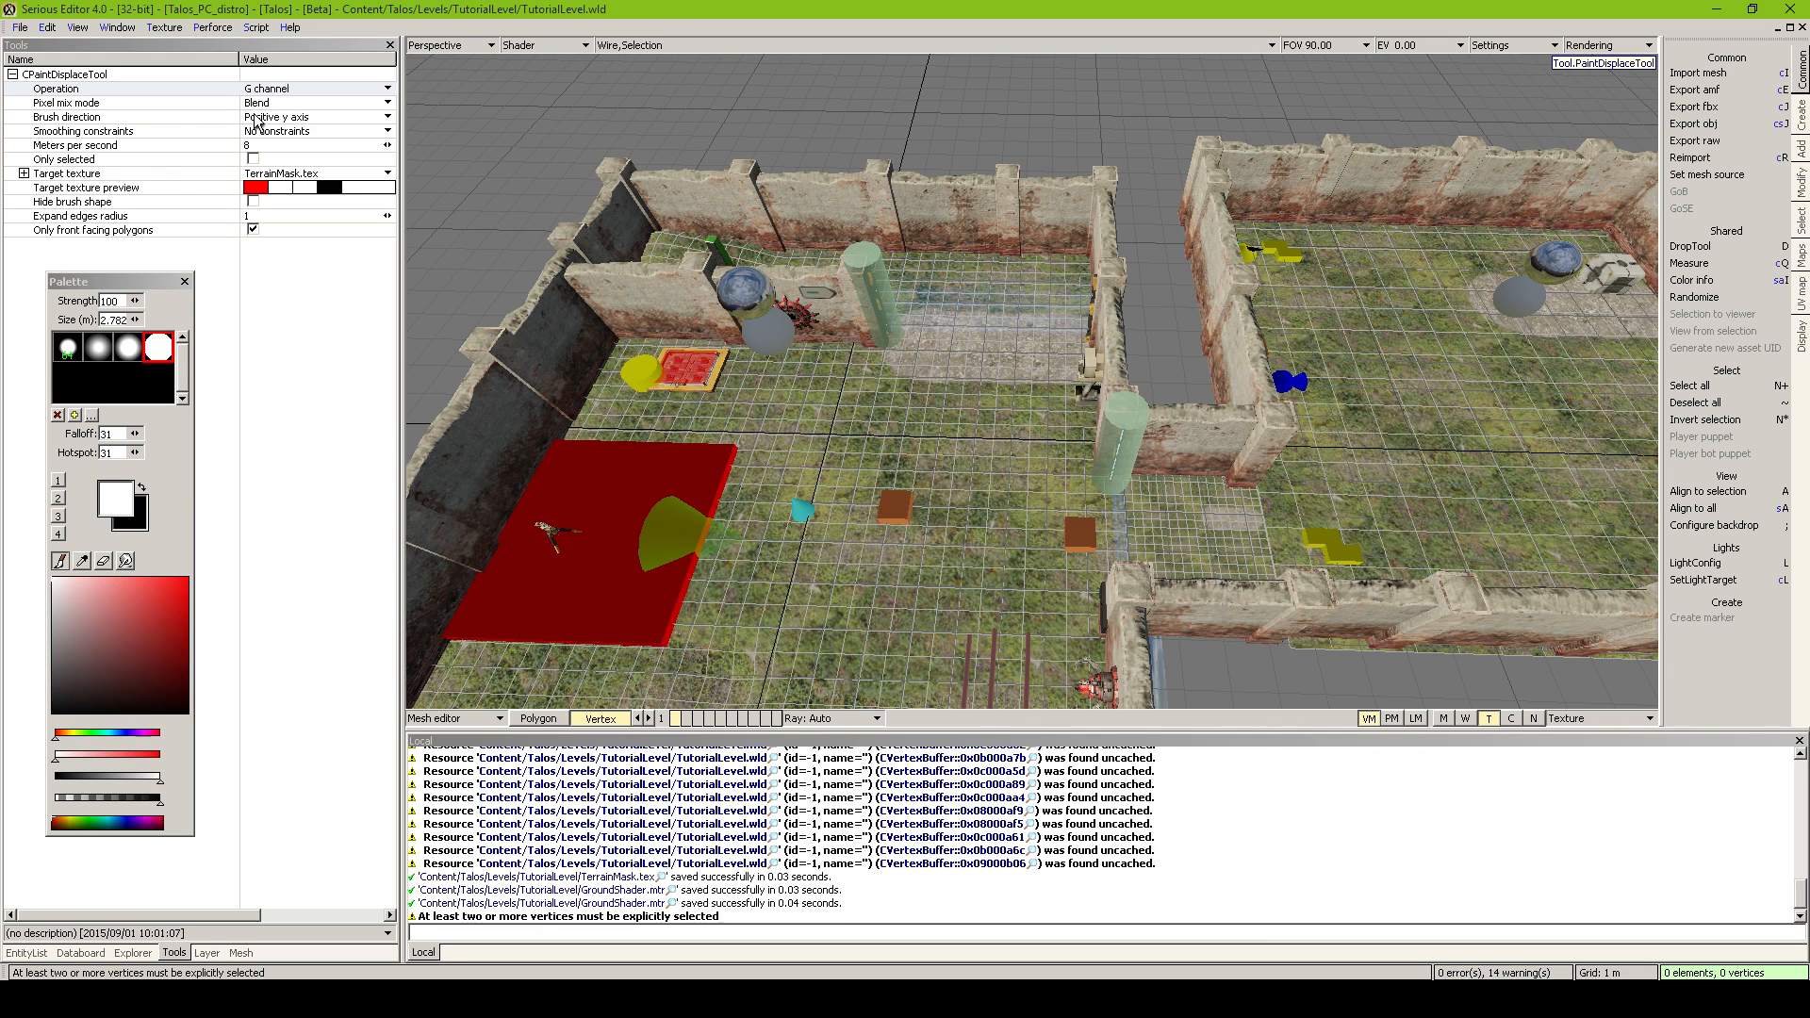
click(302, 89)
click(286, 174)
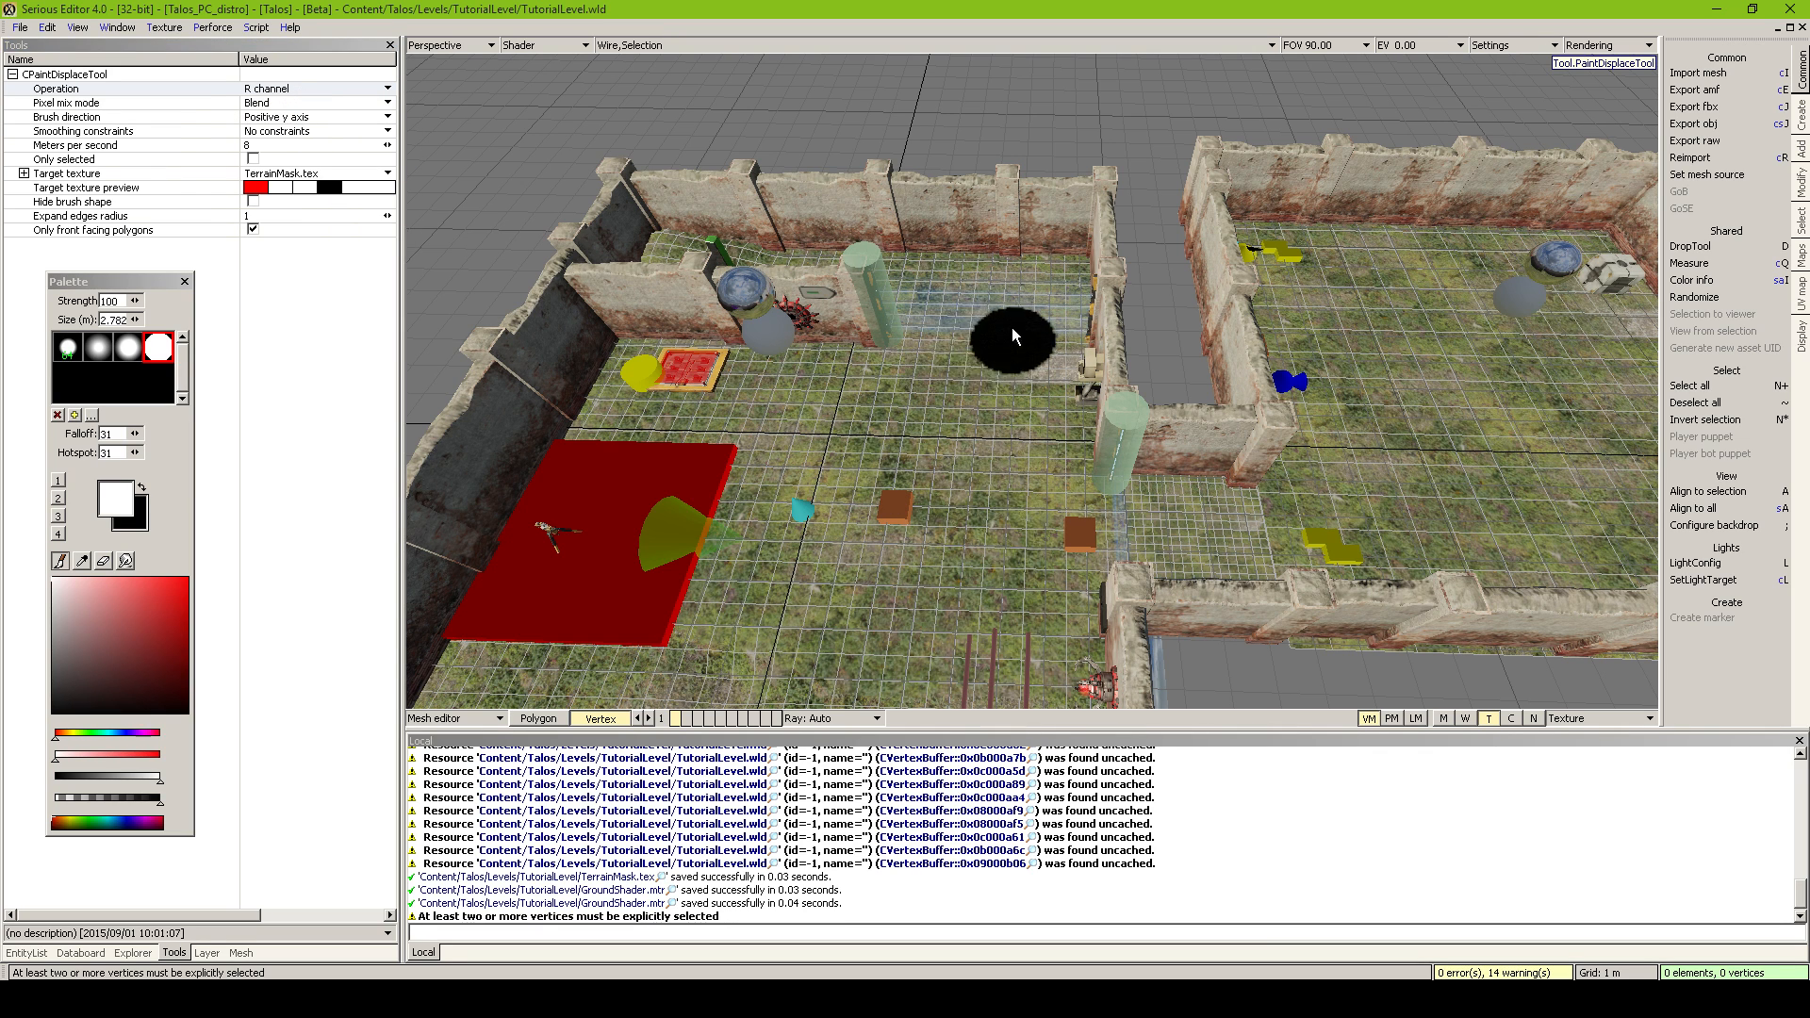
drag(1013, 334, 1059, 343)
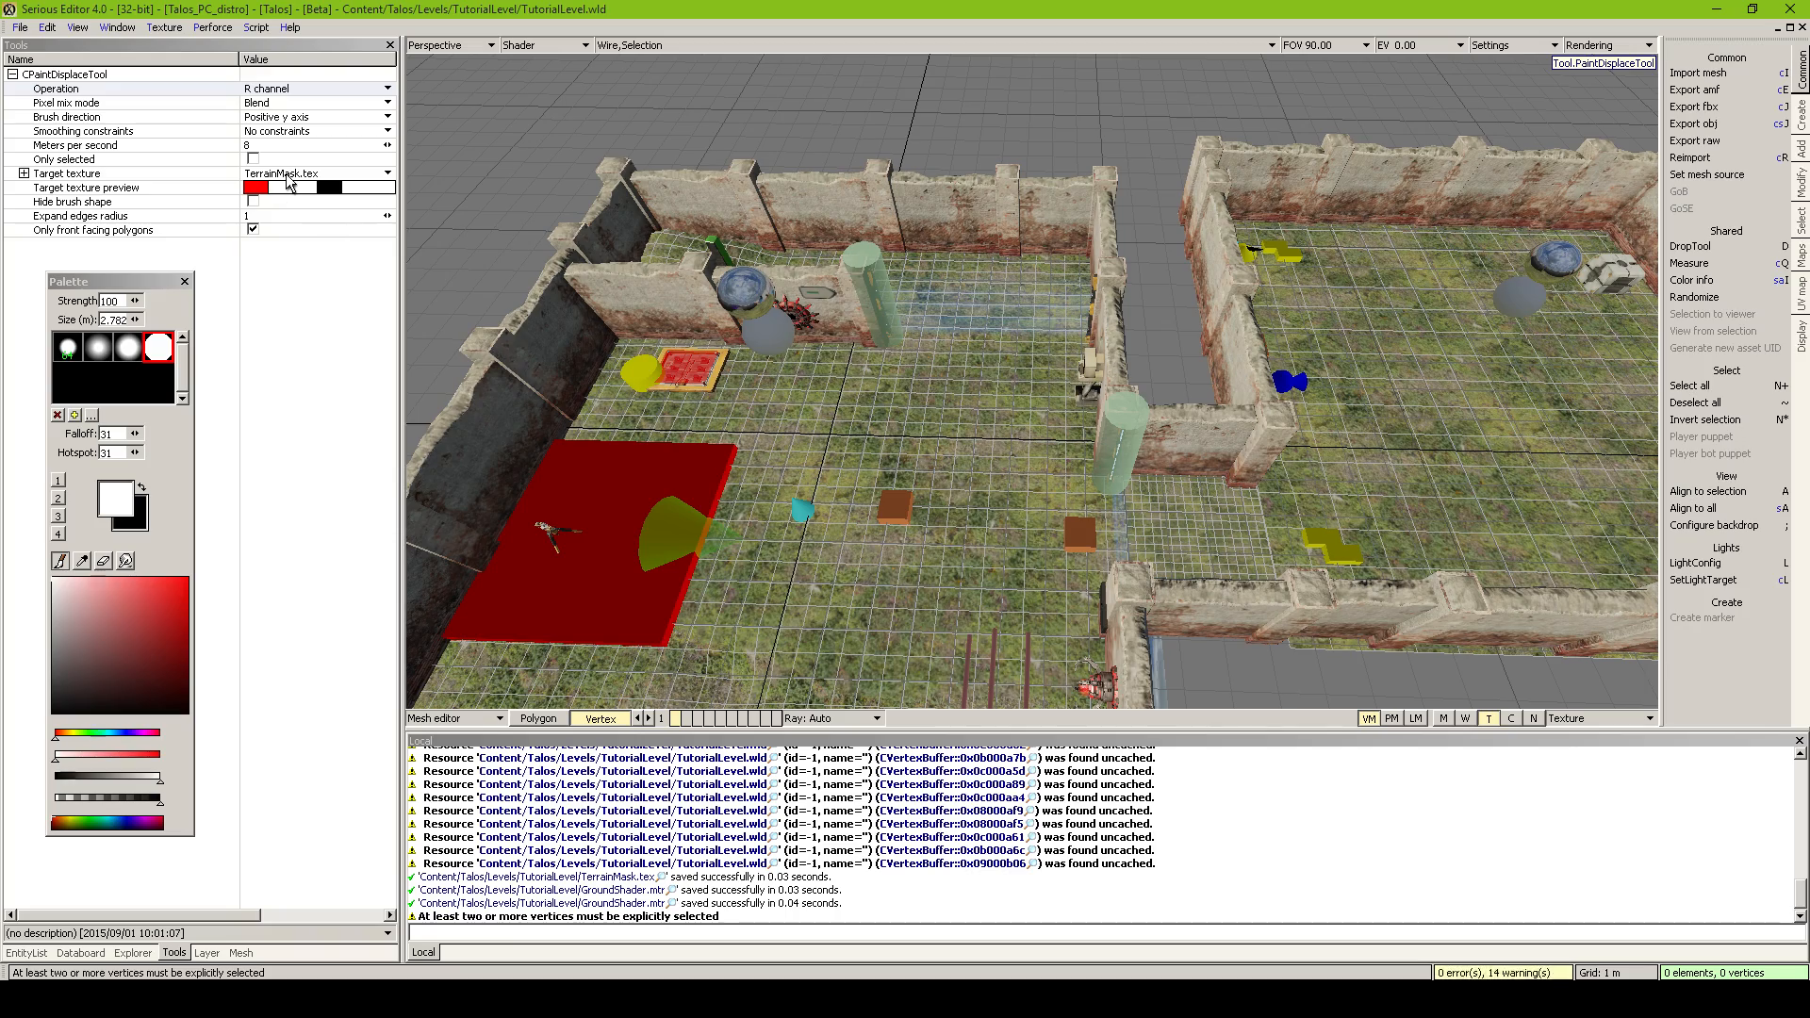
Set the brush size to 0.93 m and try lower brush strengths such as 30 along the base of the wall behind the terminal
mouse_move(290, 181)
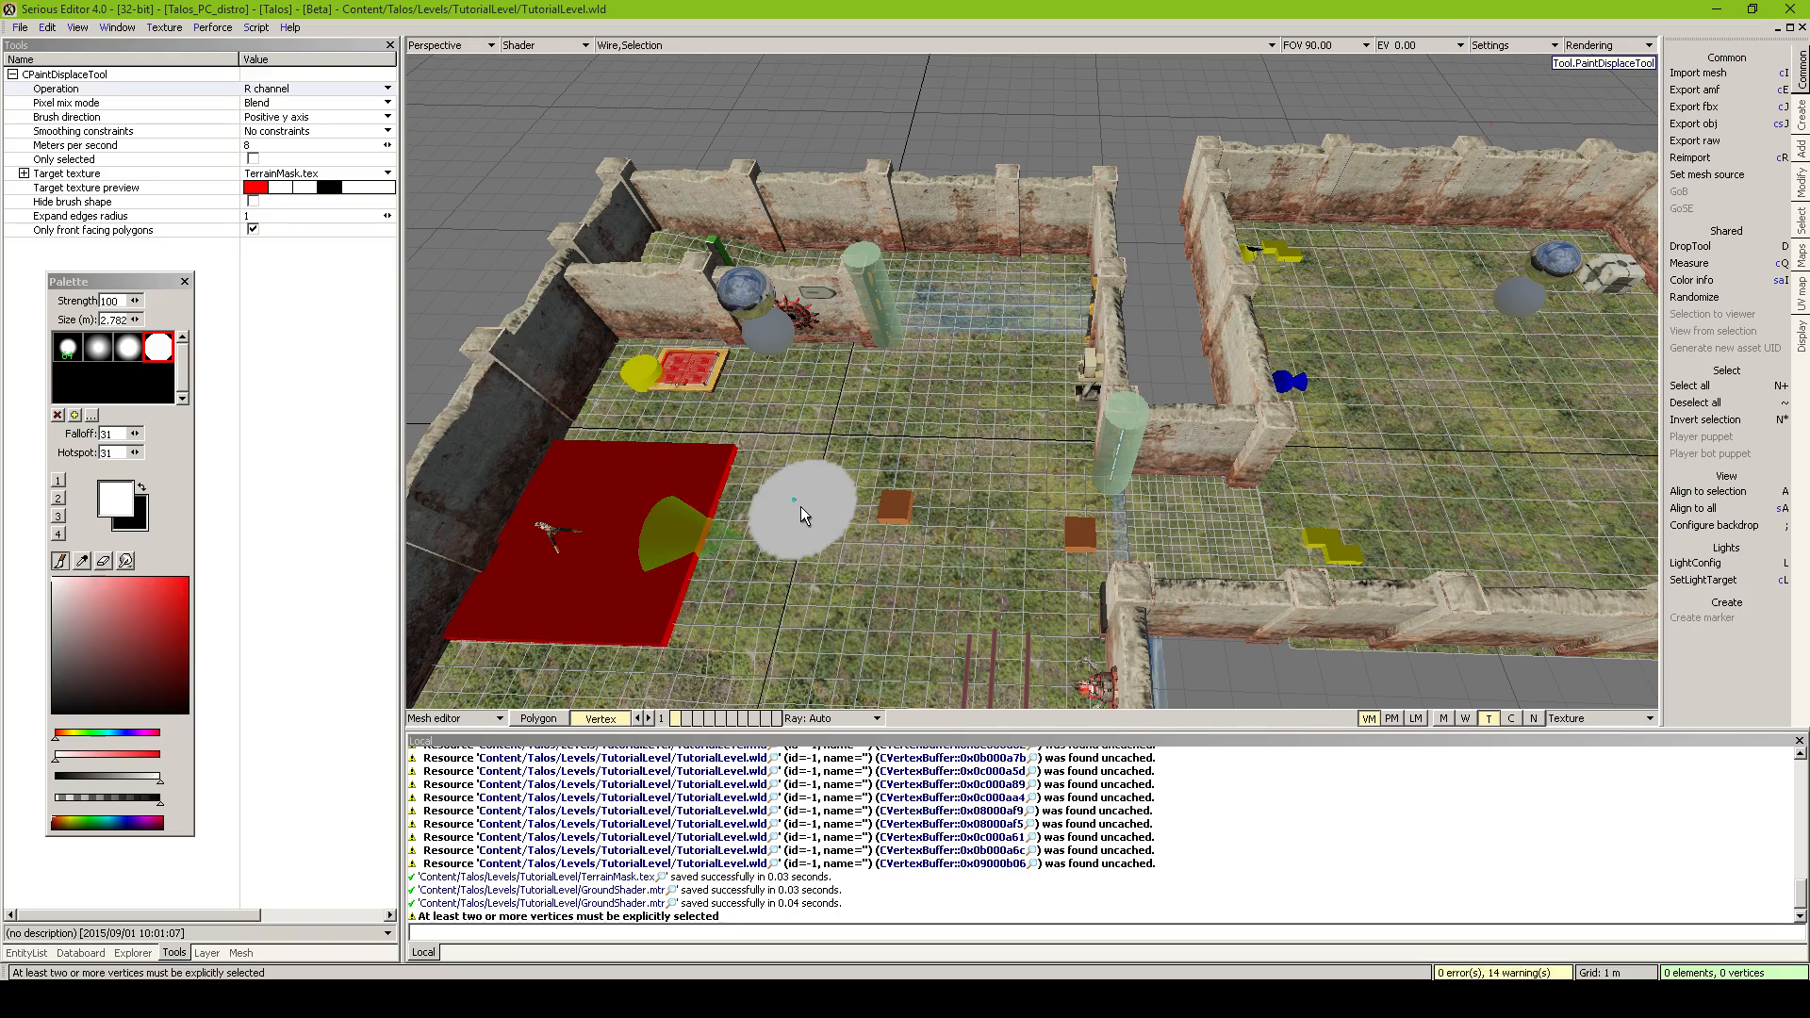
middle_drag(800, 506, 981, 650)
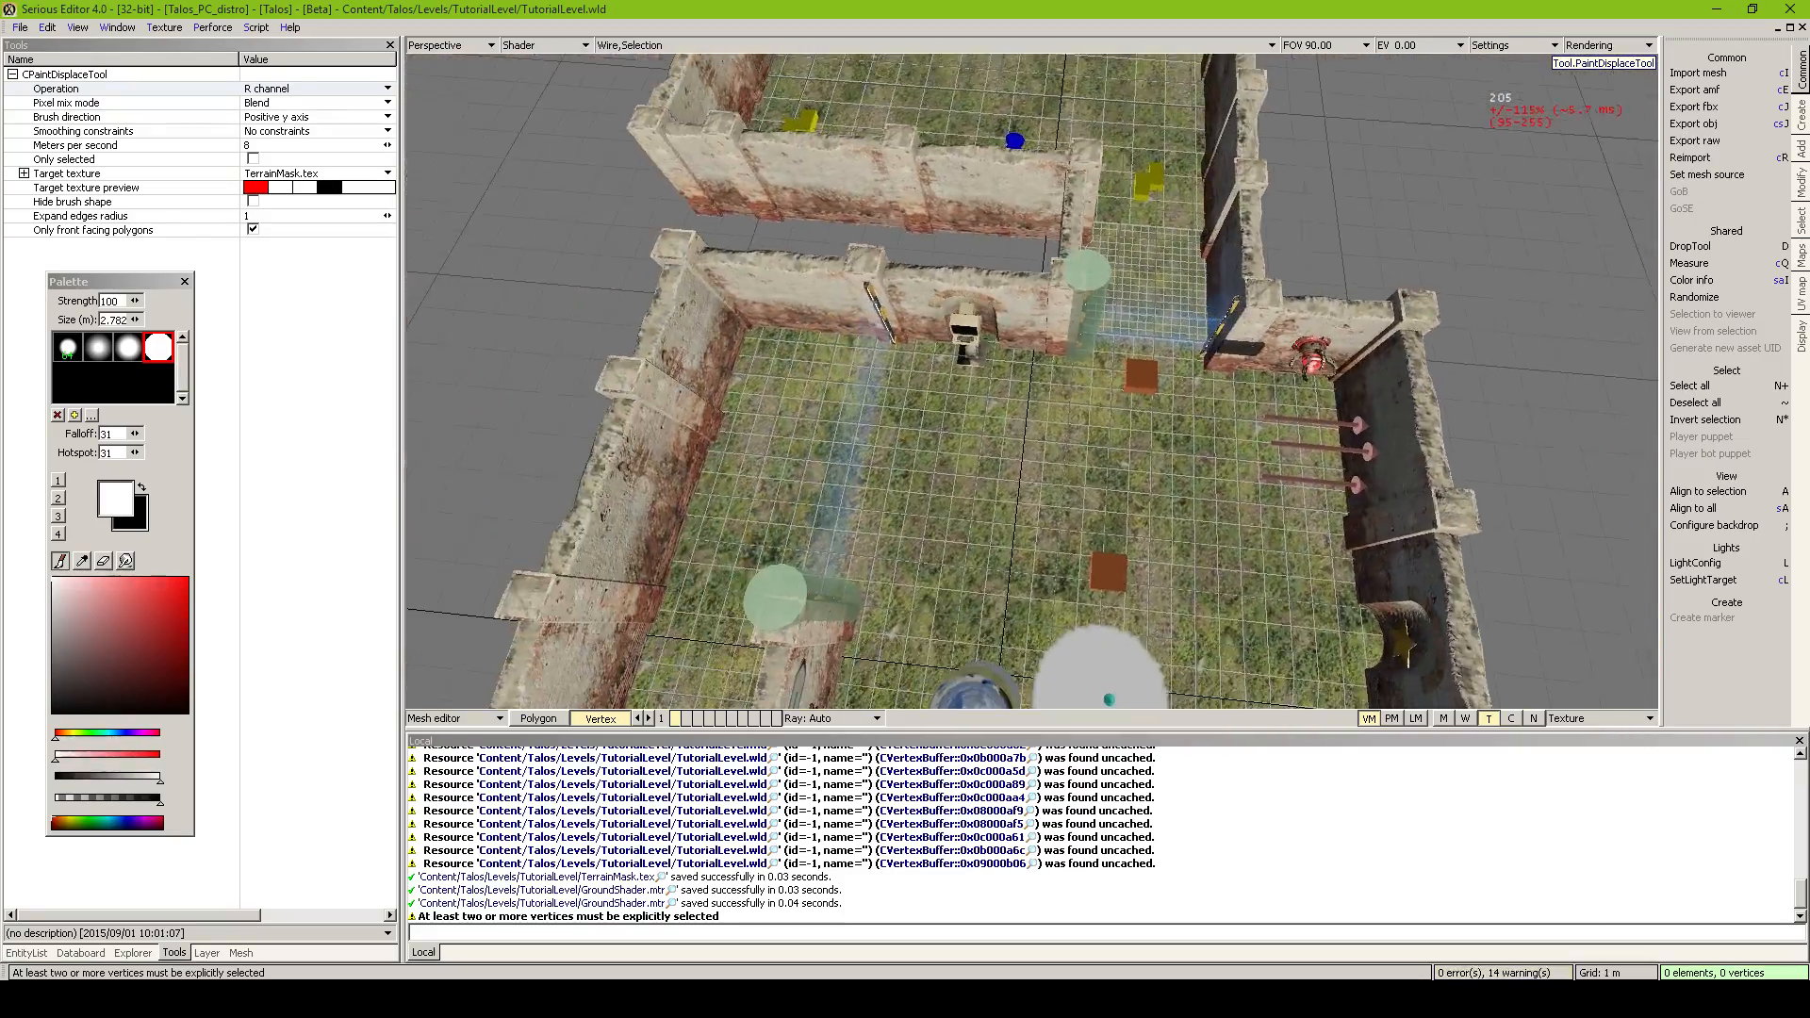
middle_drag(890, 332, 994, 339)
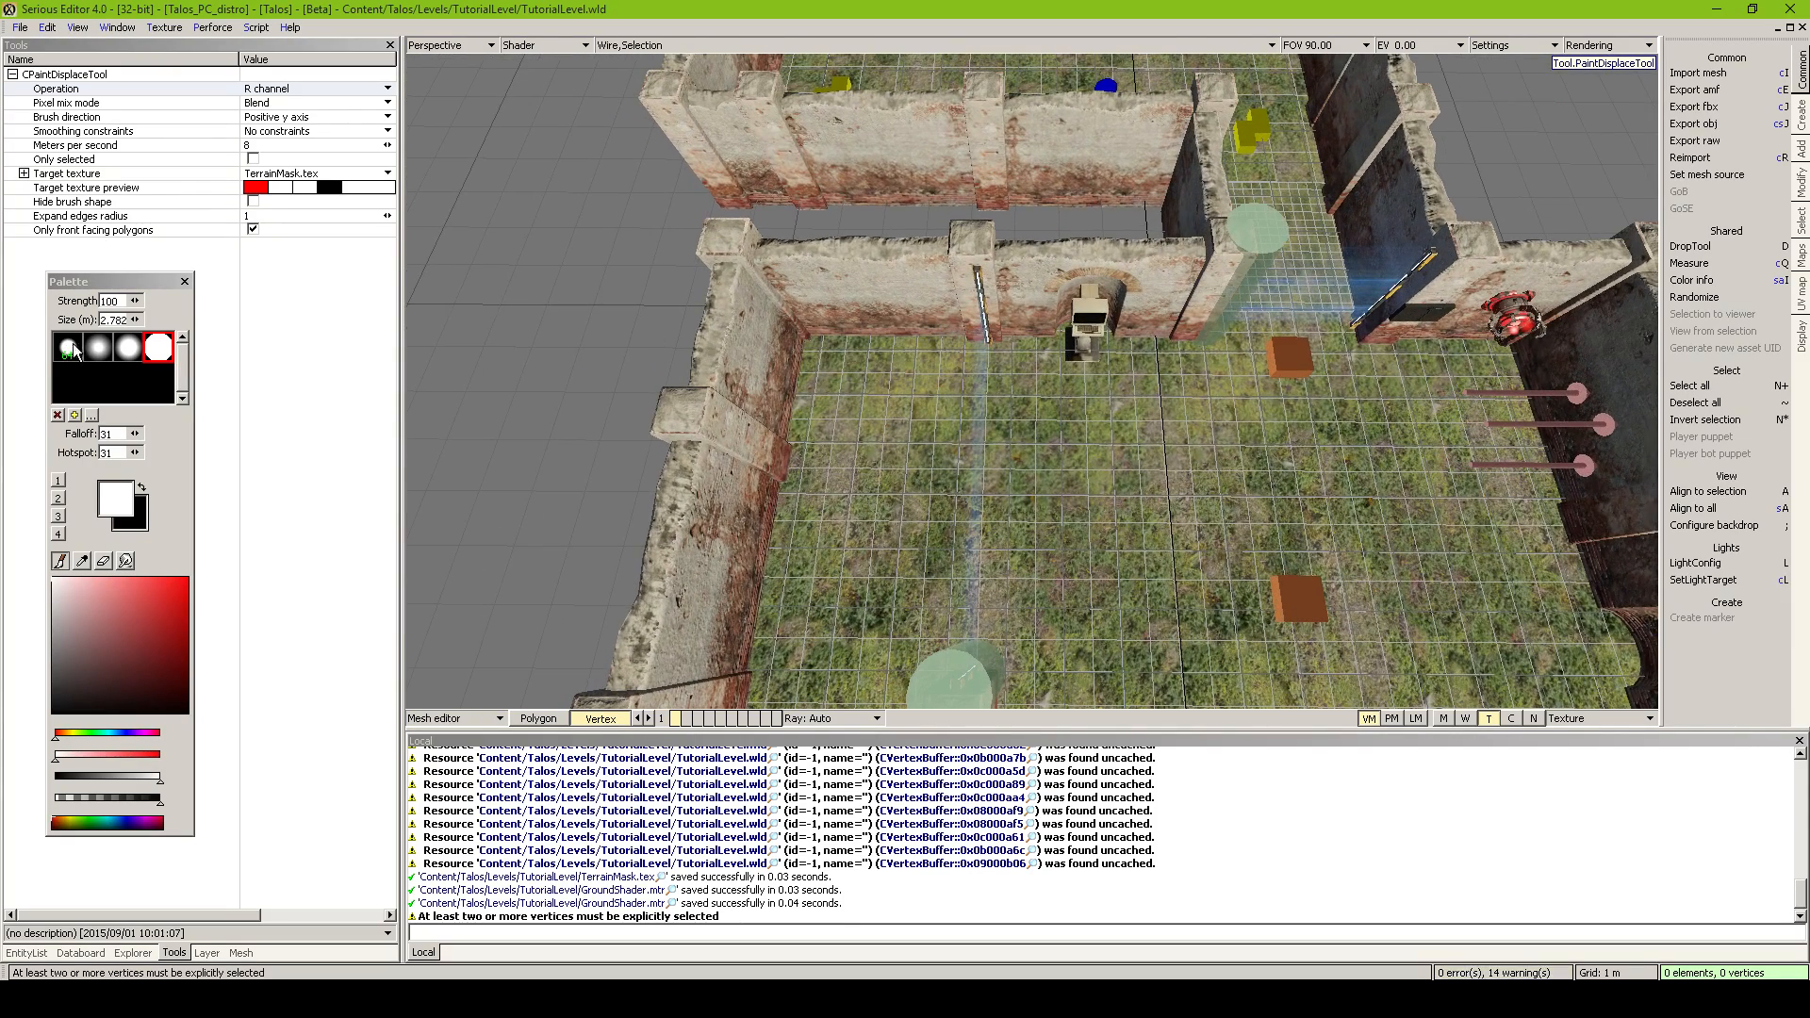
drag(136, 320, 115, 320)
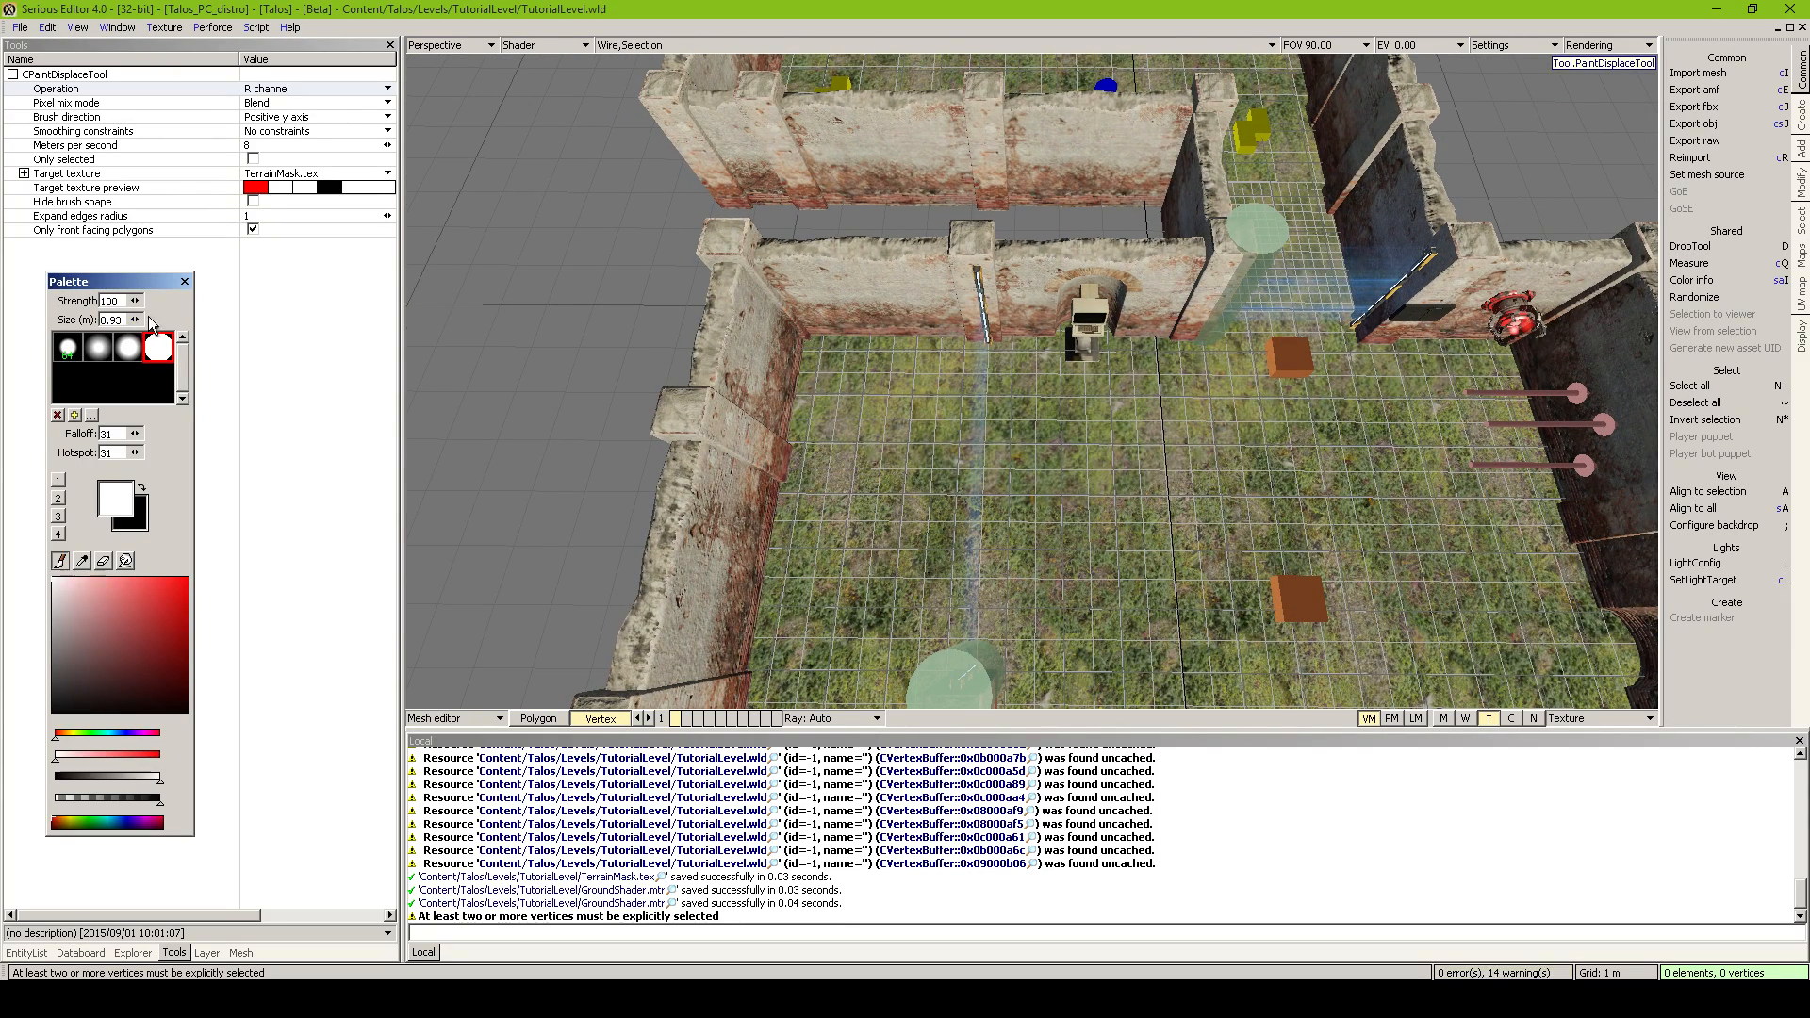
key(8)
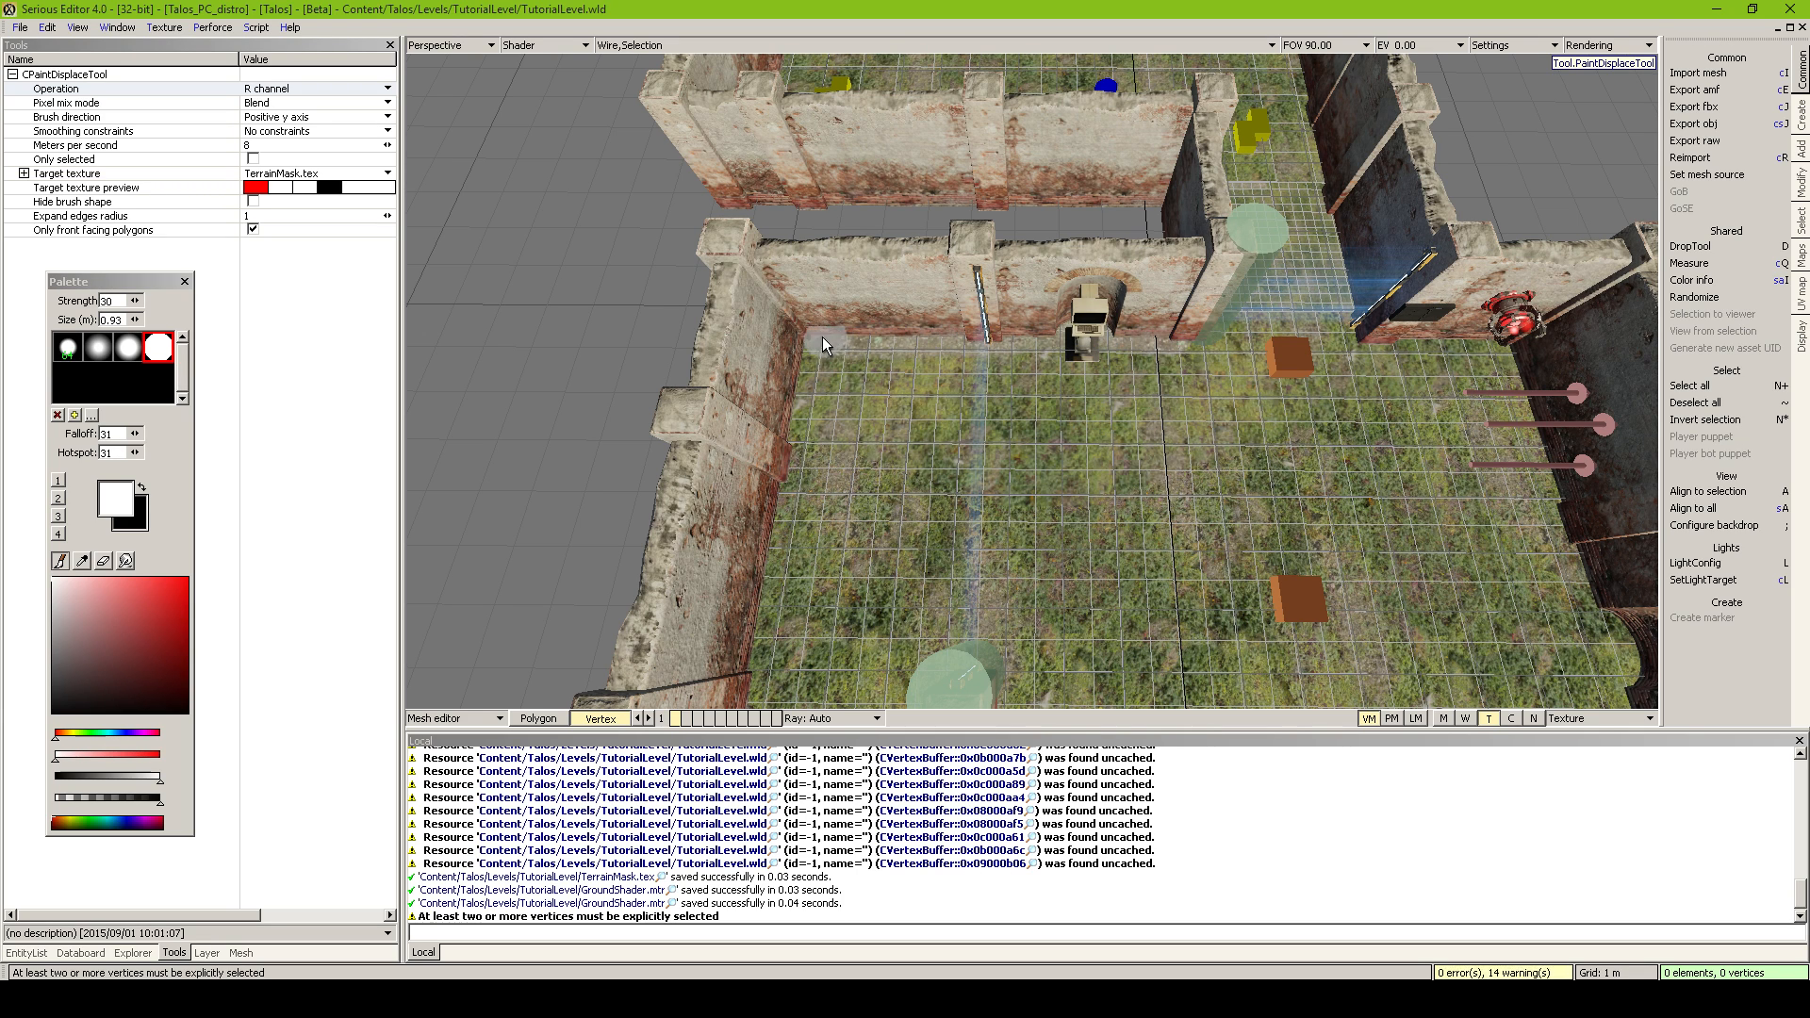
mouse_move(1009, 343)
middle_down()
mouse_move(1056, 343)
mouse_move(1028, 396)
mouse_move(989, 363)
mouse_move(1028, 377)
mouse_move(1018, 415)
mouse_move(1023, 391)
mouse_move(1037, 410)
mouse_move(1033, 377)
mouse_move(1079, 372)
mouse_move(1056, 387)
mouse_move(1006, 346)
middle_up()
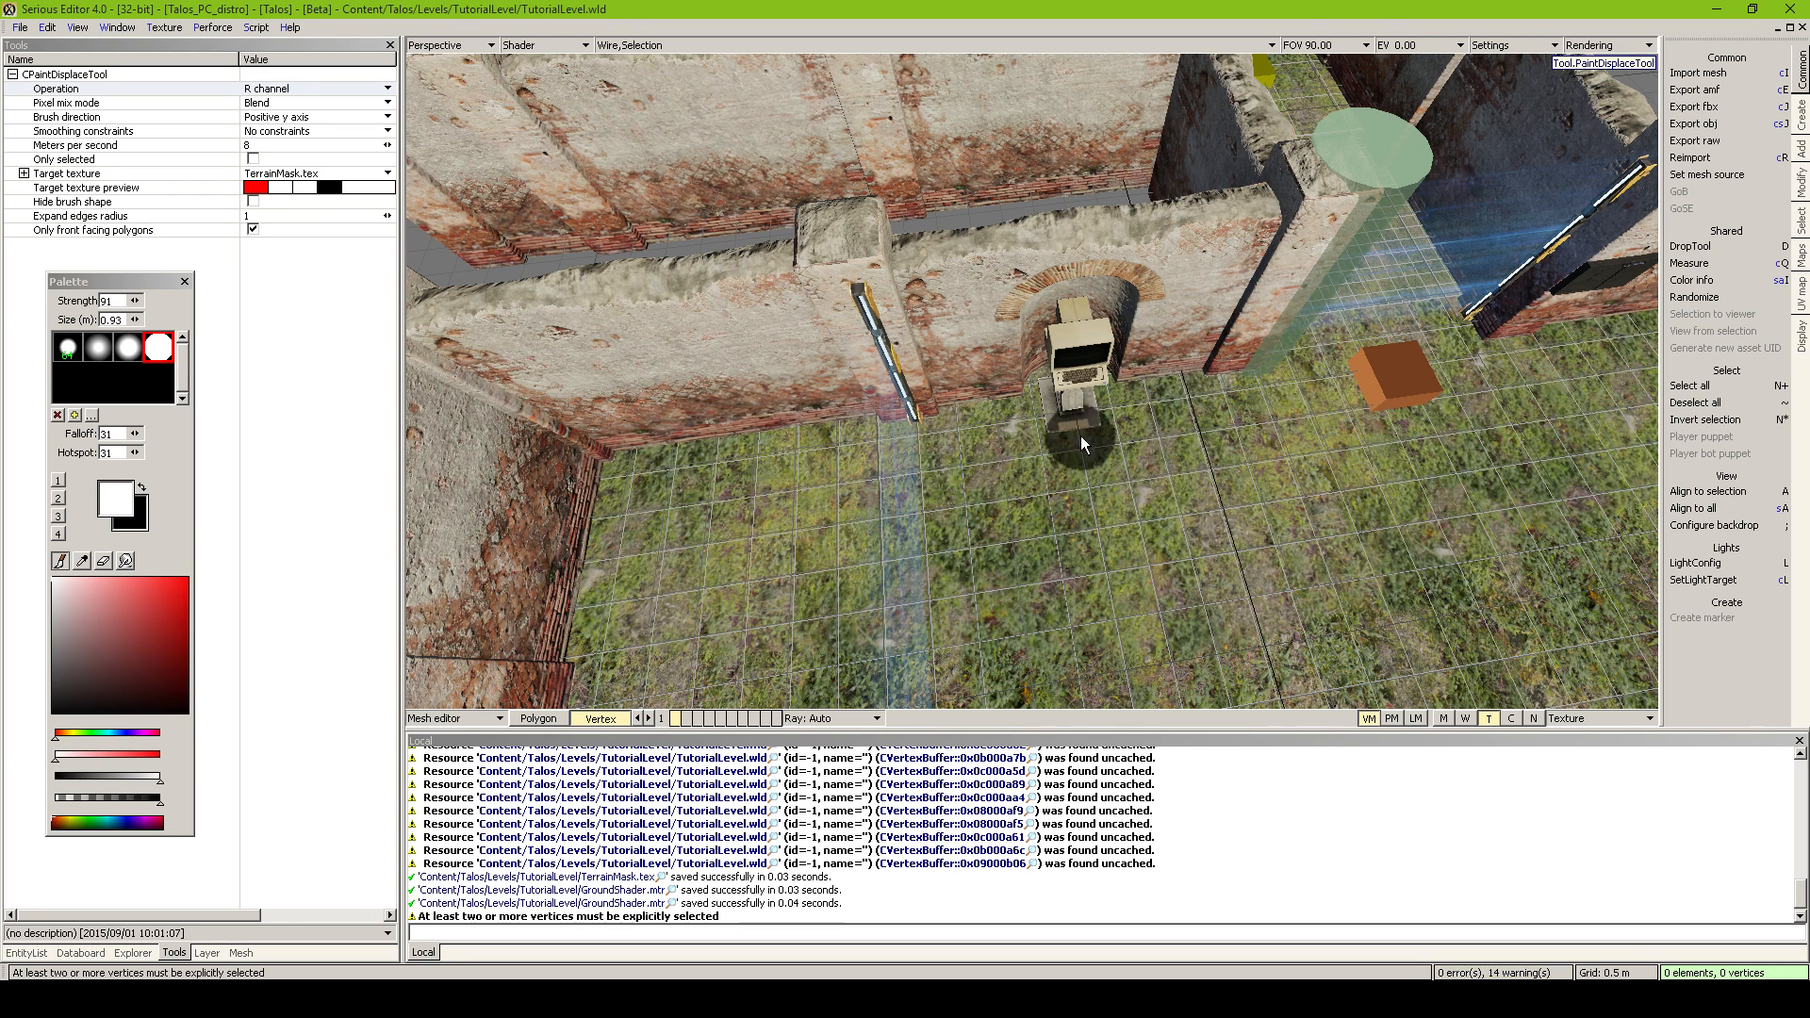
Set the brush strength to 100 and paint gravel along the wall bases beside the terminal and around the adjoining green-block corridor
key(0)
middle_drag(1080, 436, 1043, 437)
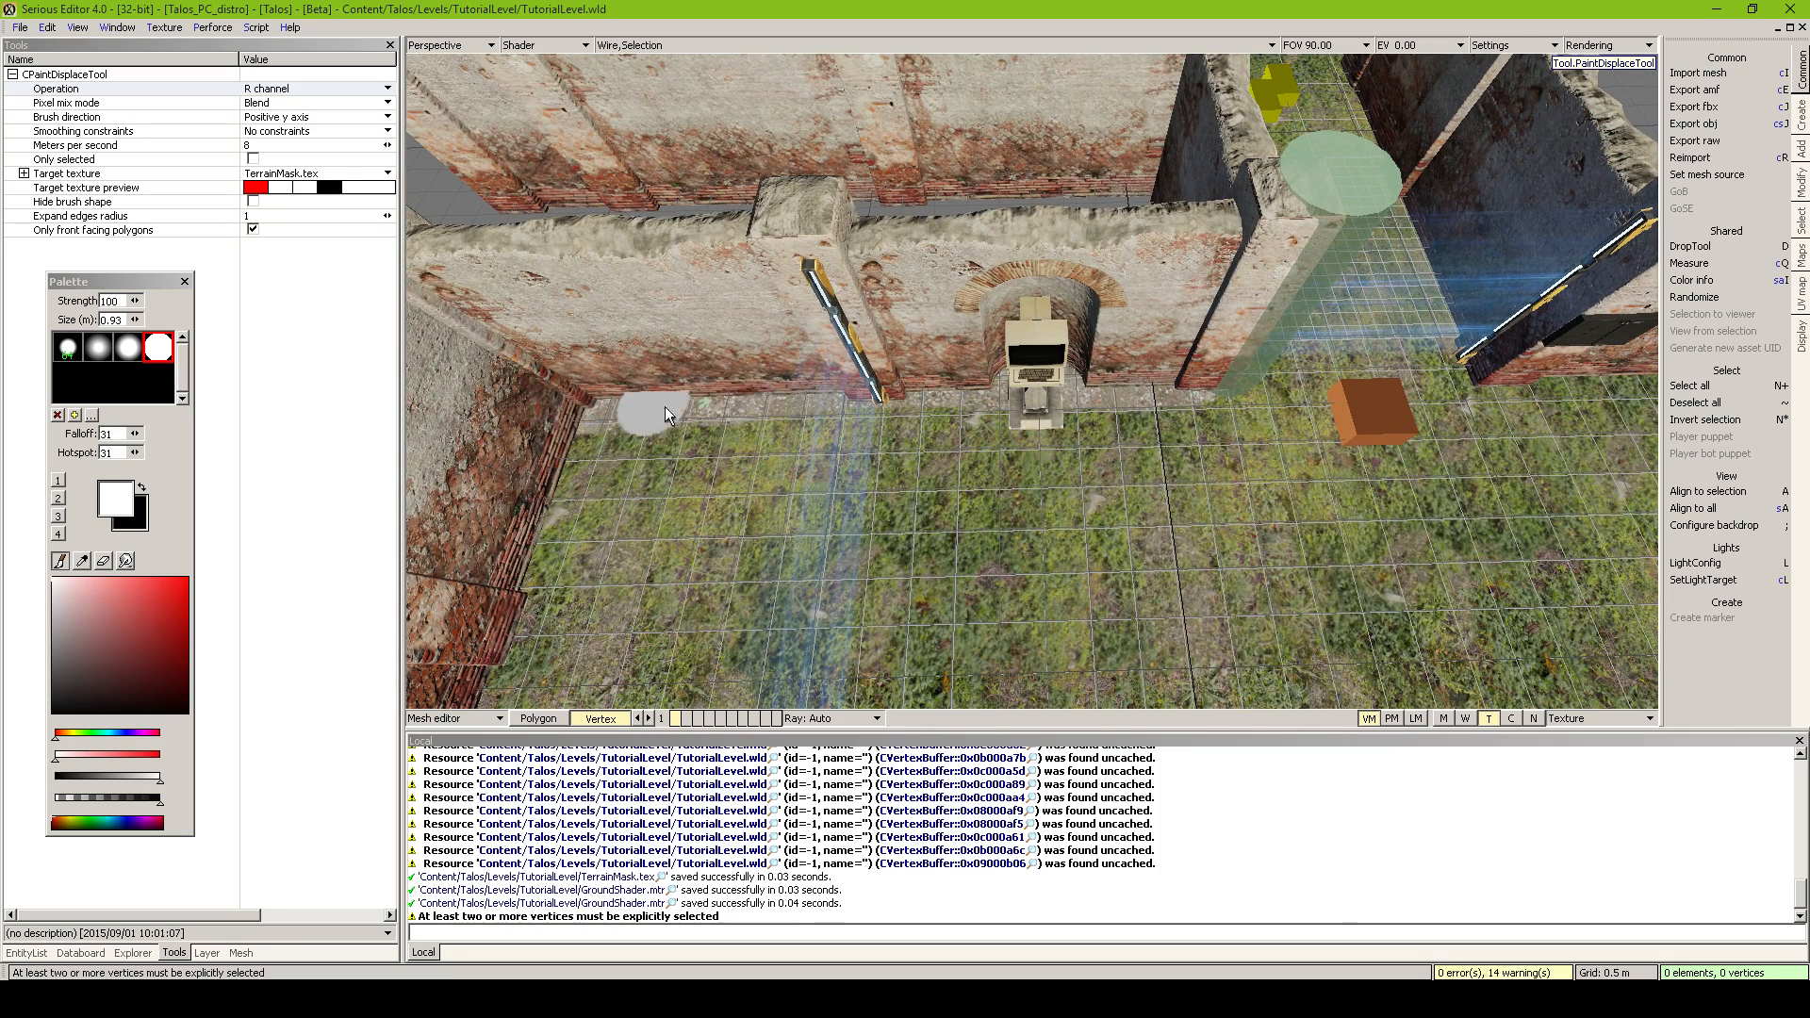
middle_drag(664, 408, 1422, 517)
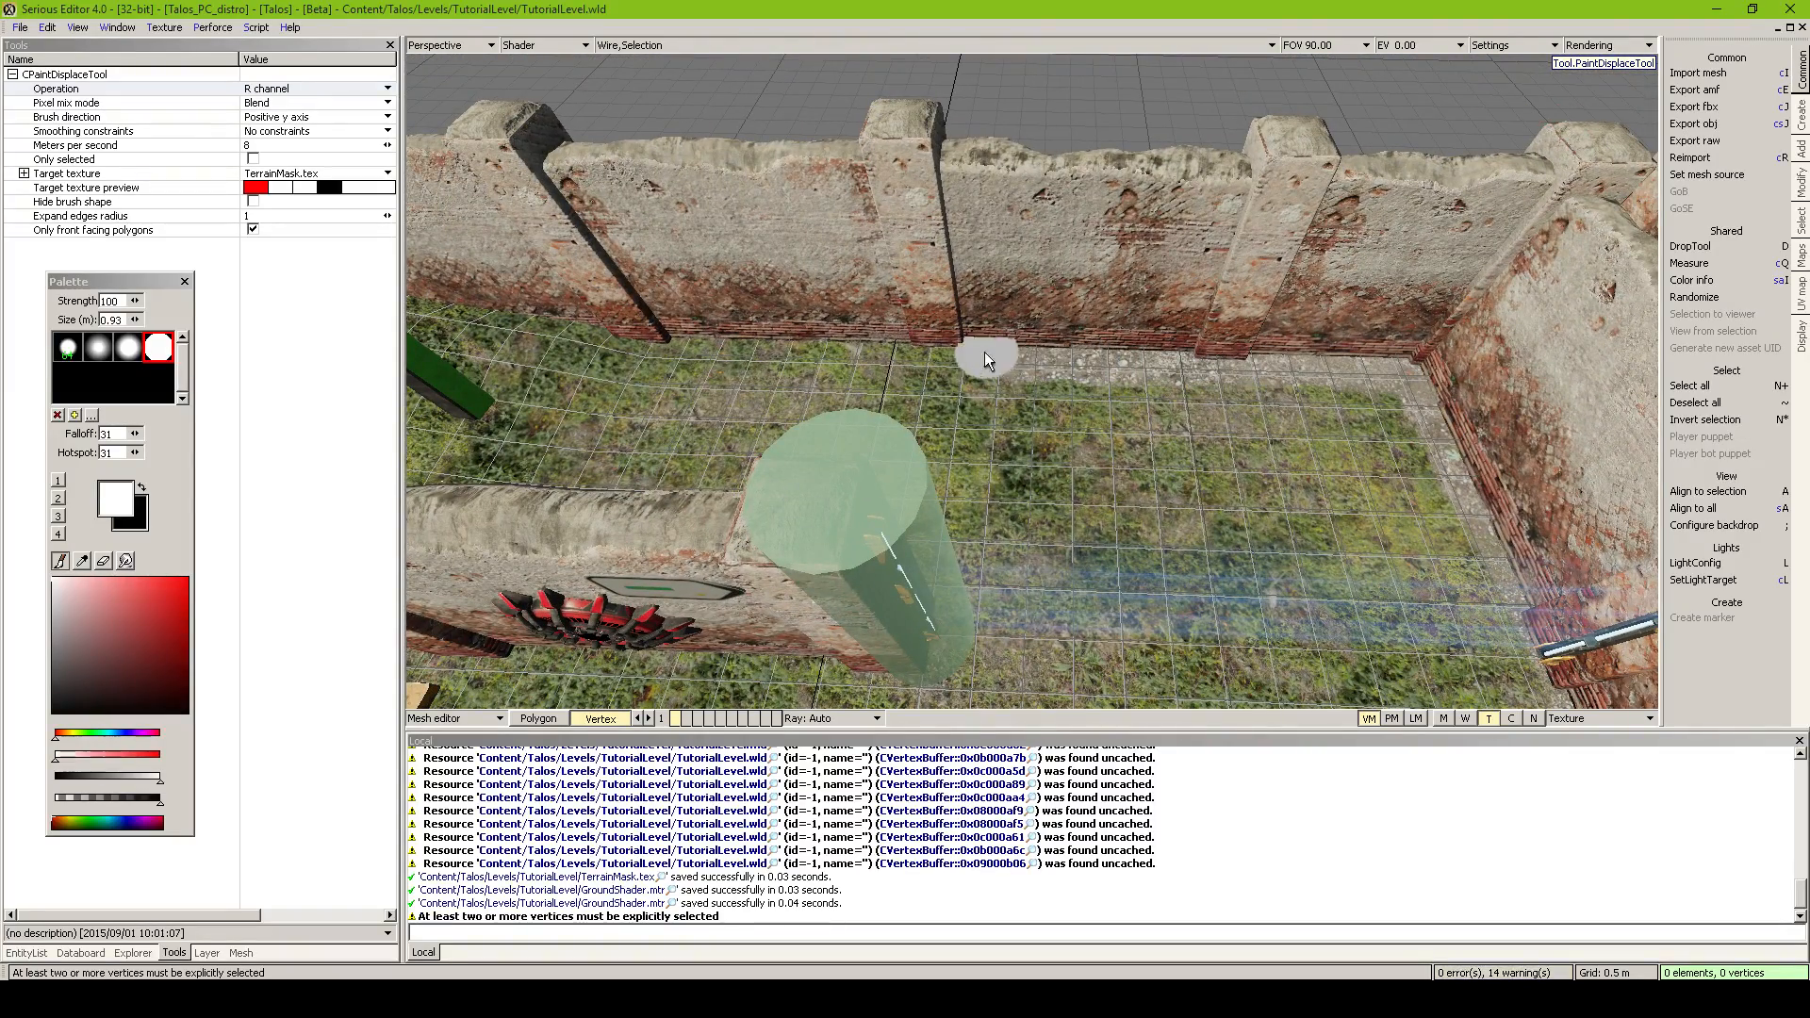
middle_drag(640, 341, 989, 436)
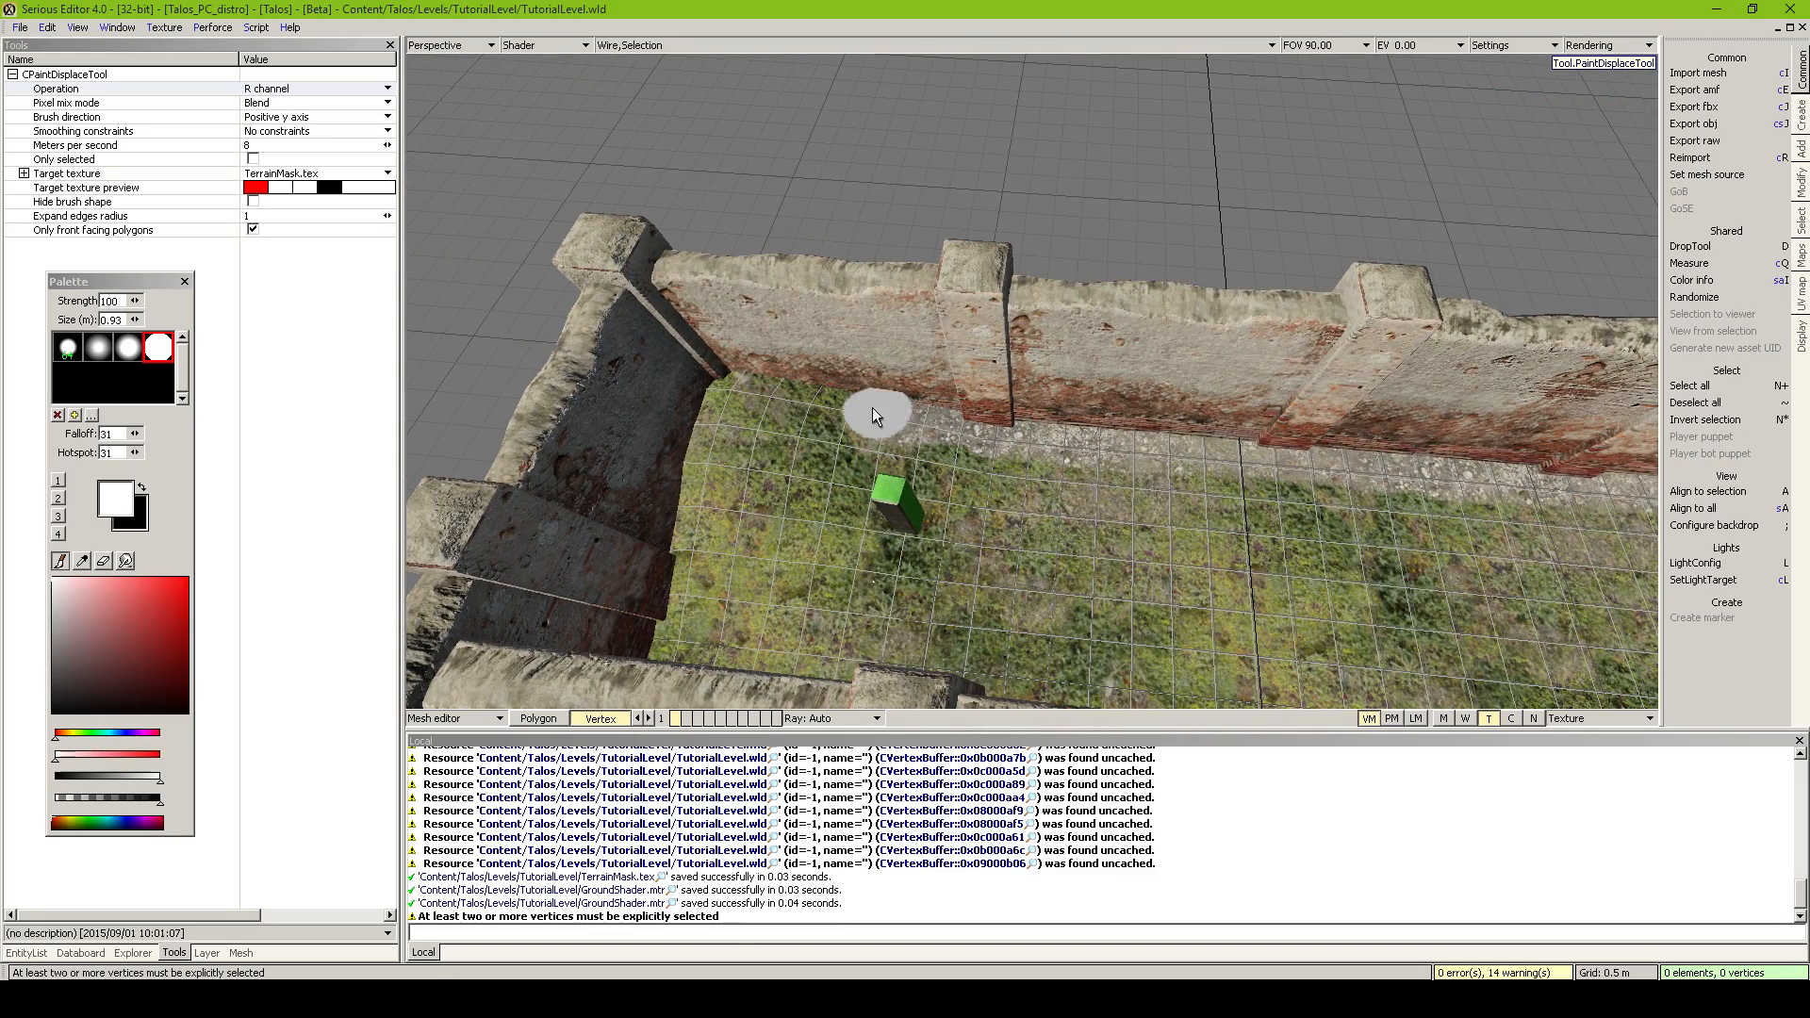
mouse_move(714, 376)
middle_down()
mouse_move(1042, 251)
mouse_move(714, 376)
middle_up()
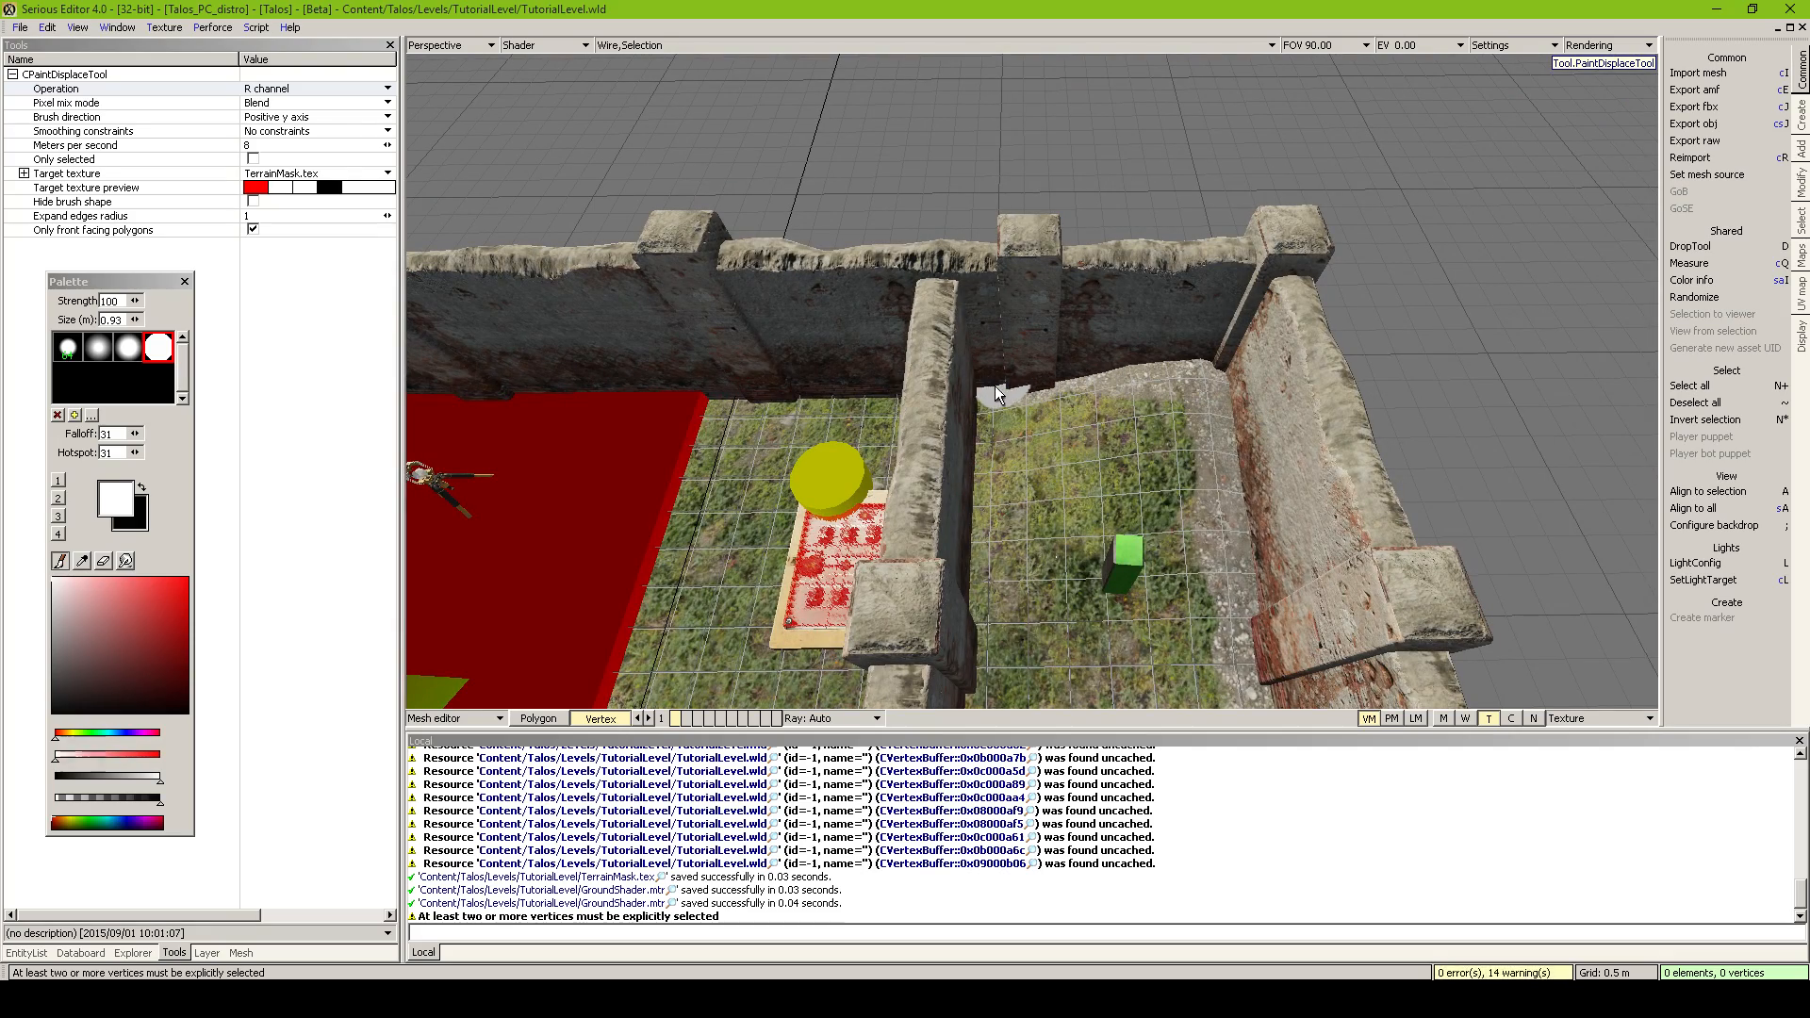
middle_drag(995, 389, 978, 400)
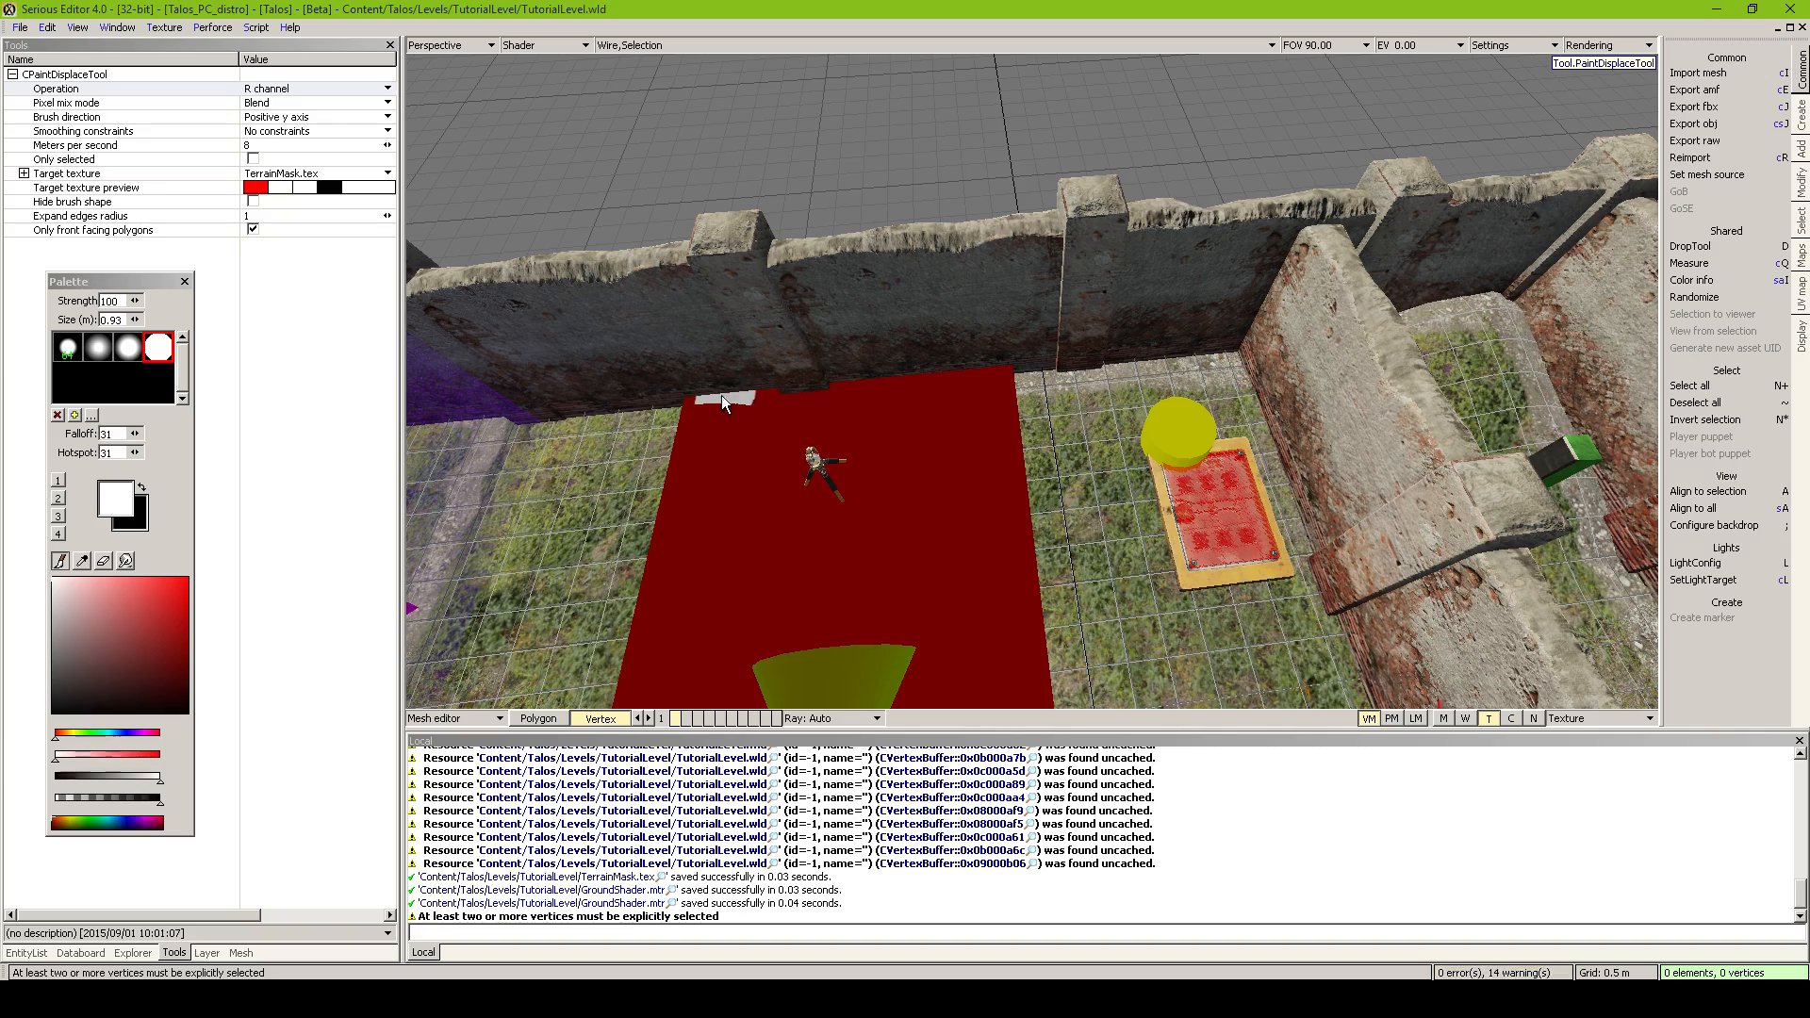
Paint gravel along the base of the outer wall behind the two red areas, into the far corner
middle_drag(536, 421, 1232, 412)
scroll(1232, 412, up, 2)
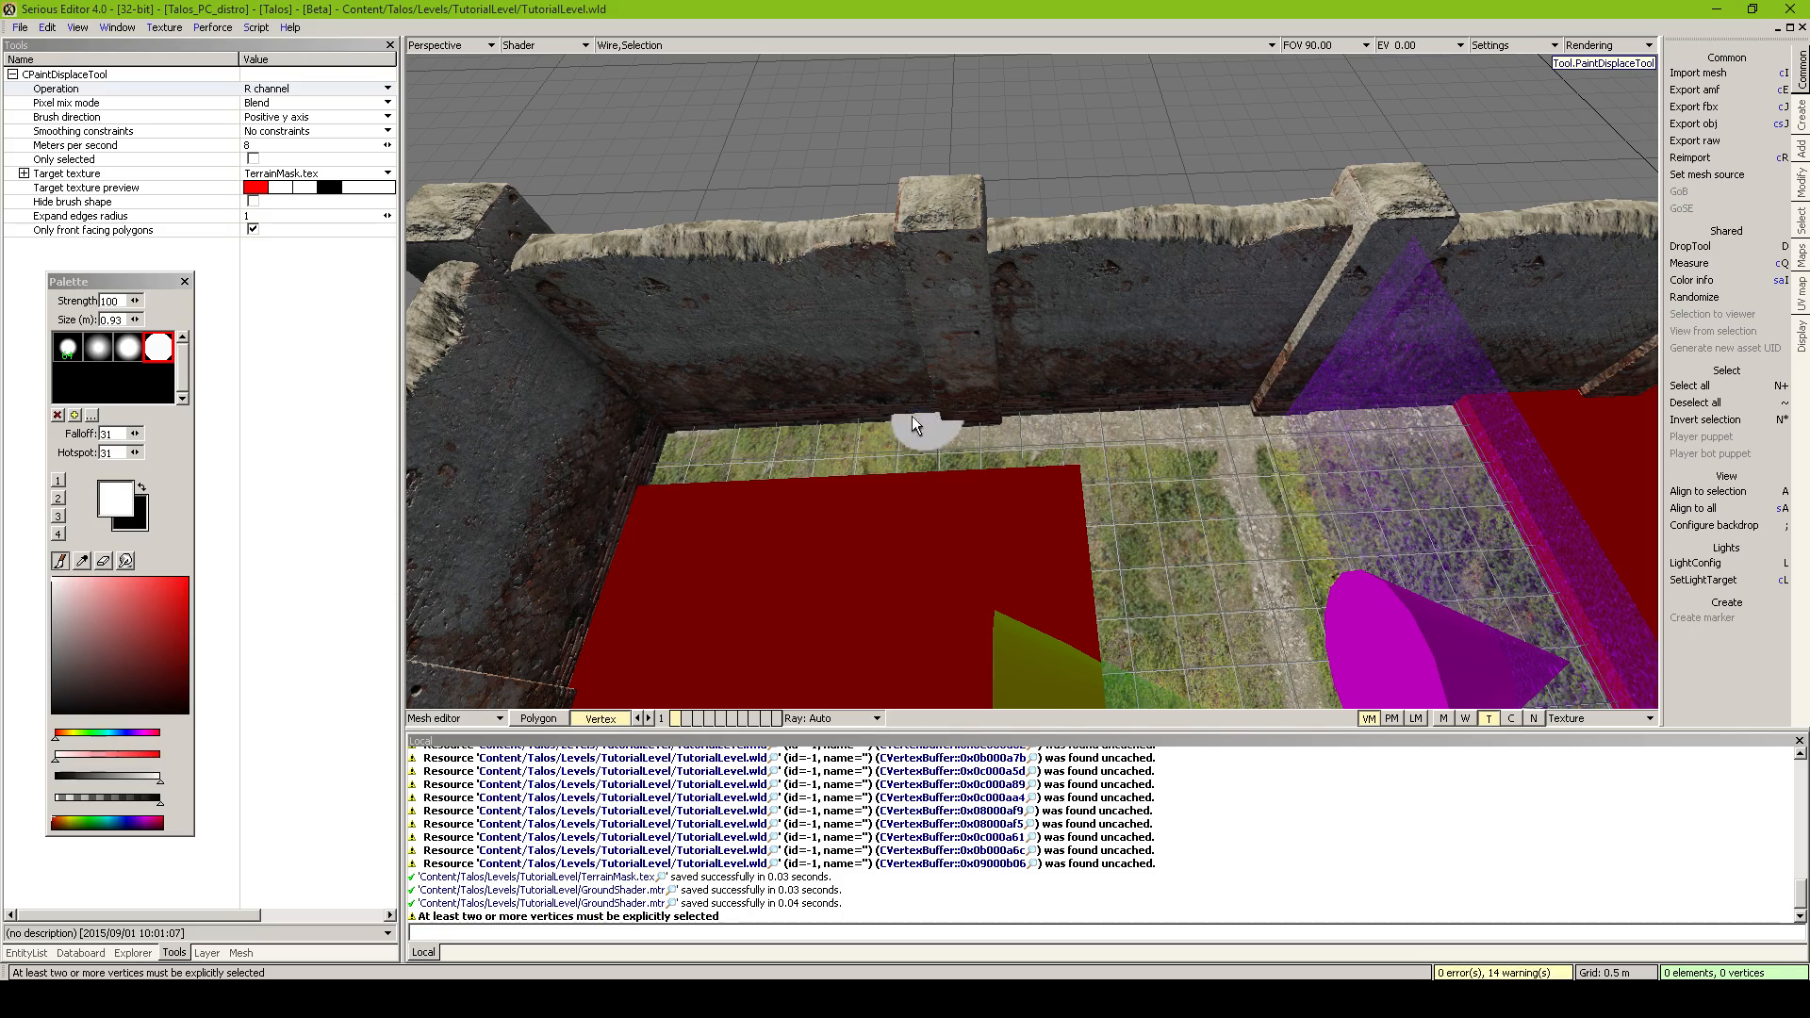
drag(912, 416, 700, 426)
mouse_move(769, 424)
middle_down()
mouse_move(679, 403)
mouse_move(509, 429)
mouse_move(608, 447)
mouse_move(802, 405)
middle_up()
scroll(678, 404, down, 3)
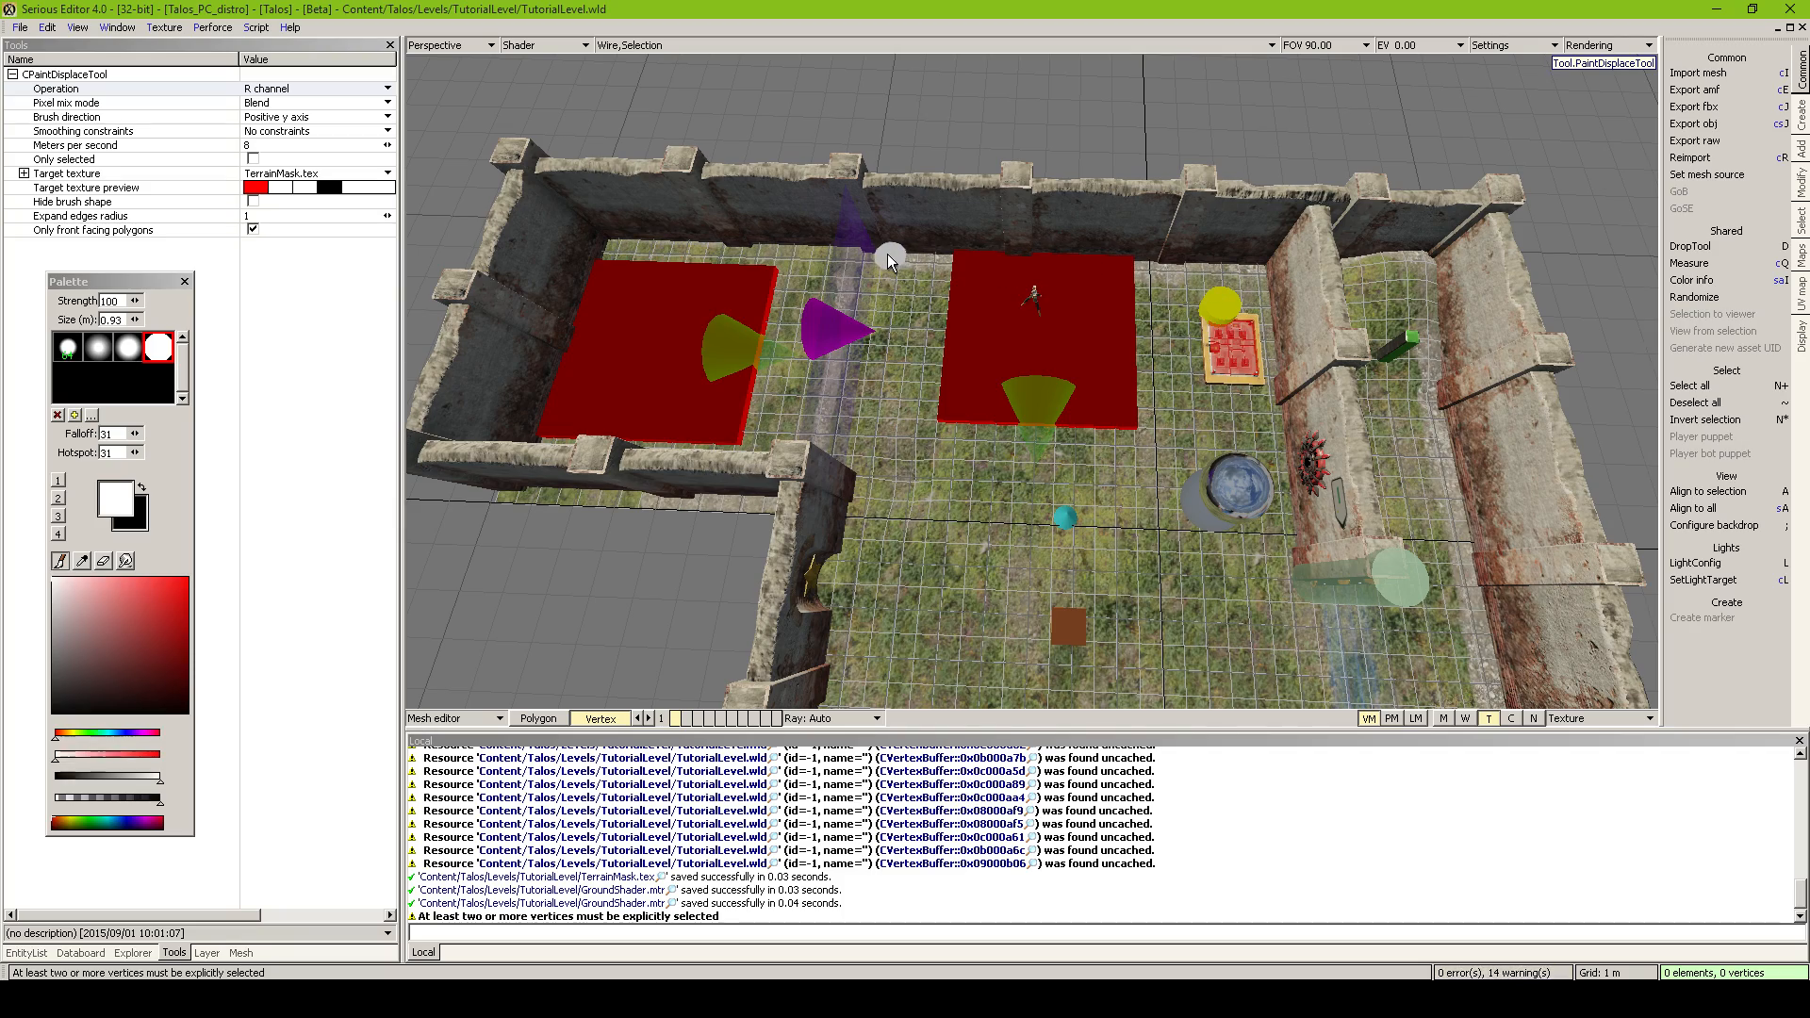
middle_drag(887, 256, 641, 273)
middle_drag(1003, 569, 1272, 514)
Paint gravel along the wall bases from the orange box past the red device and star alcove to the purple barrier
scroll(1110, 411, up, 5)
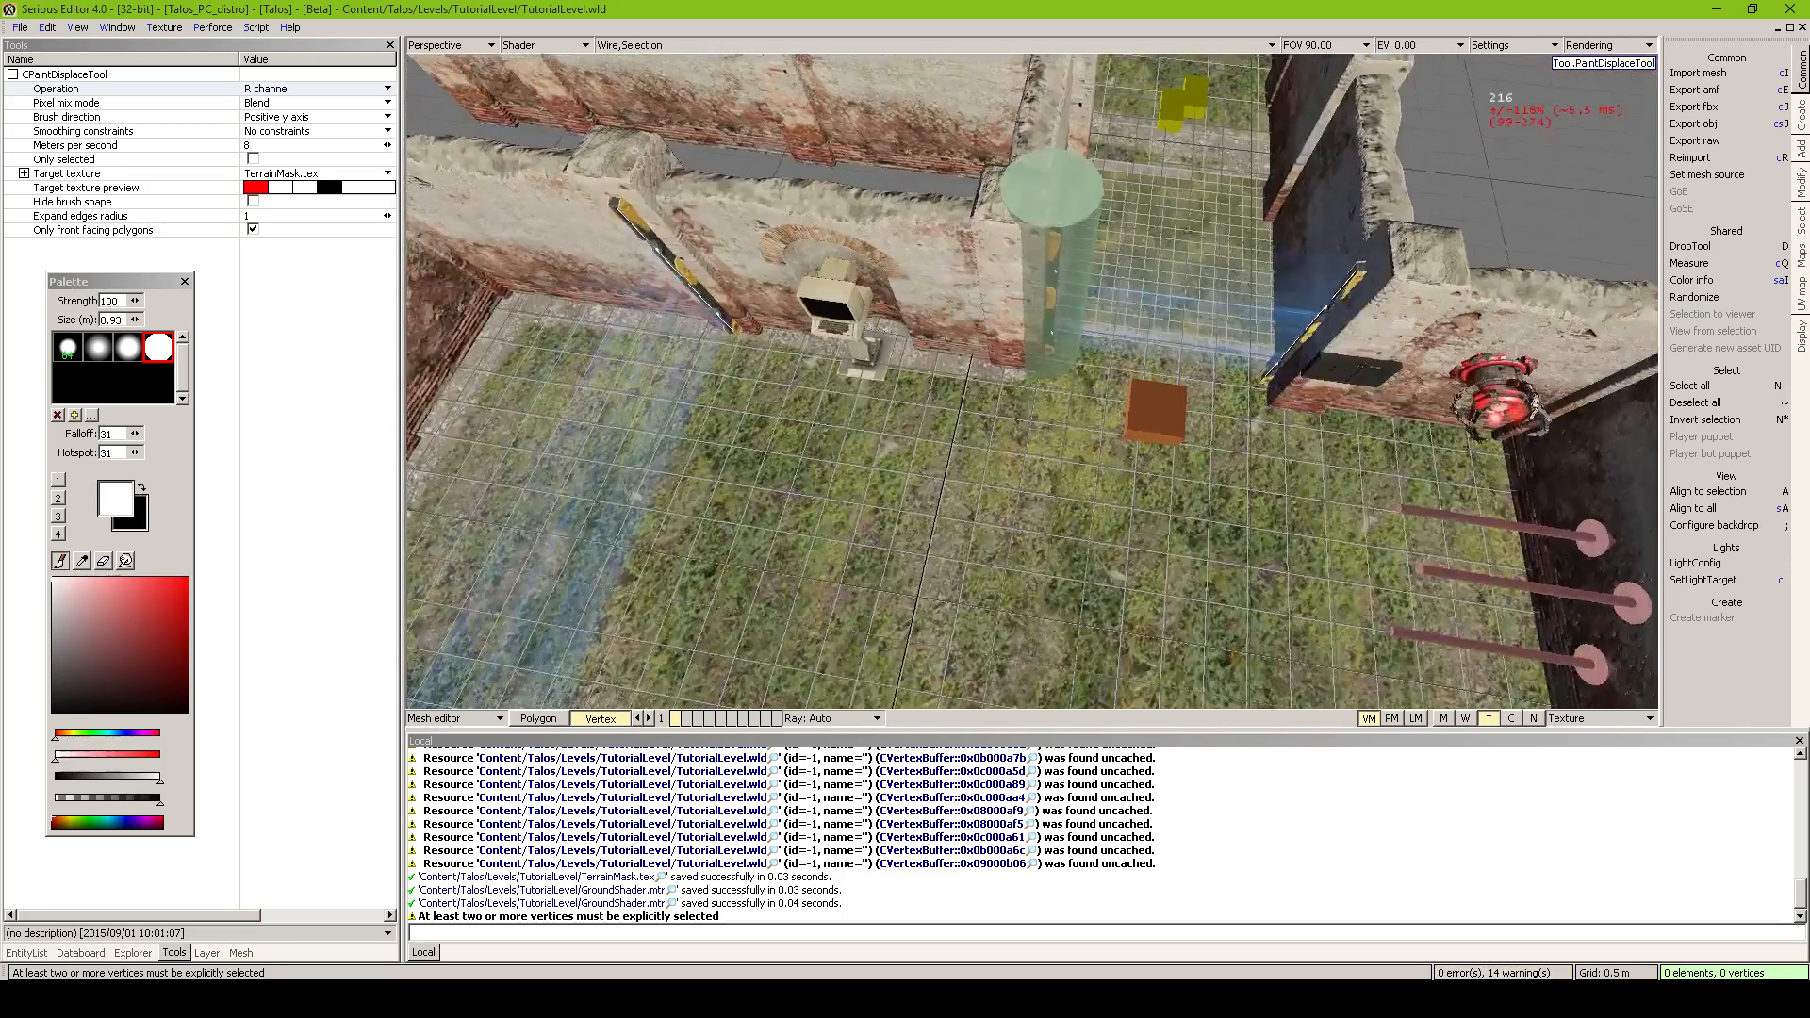
middle_drag(1110, 412, 964, 405)
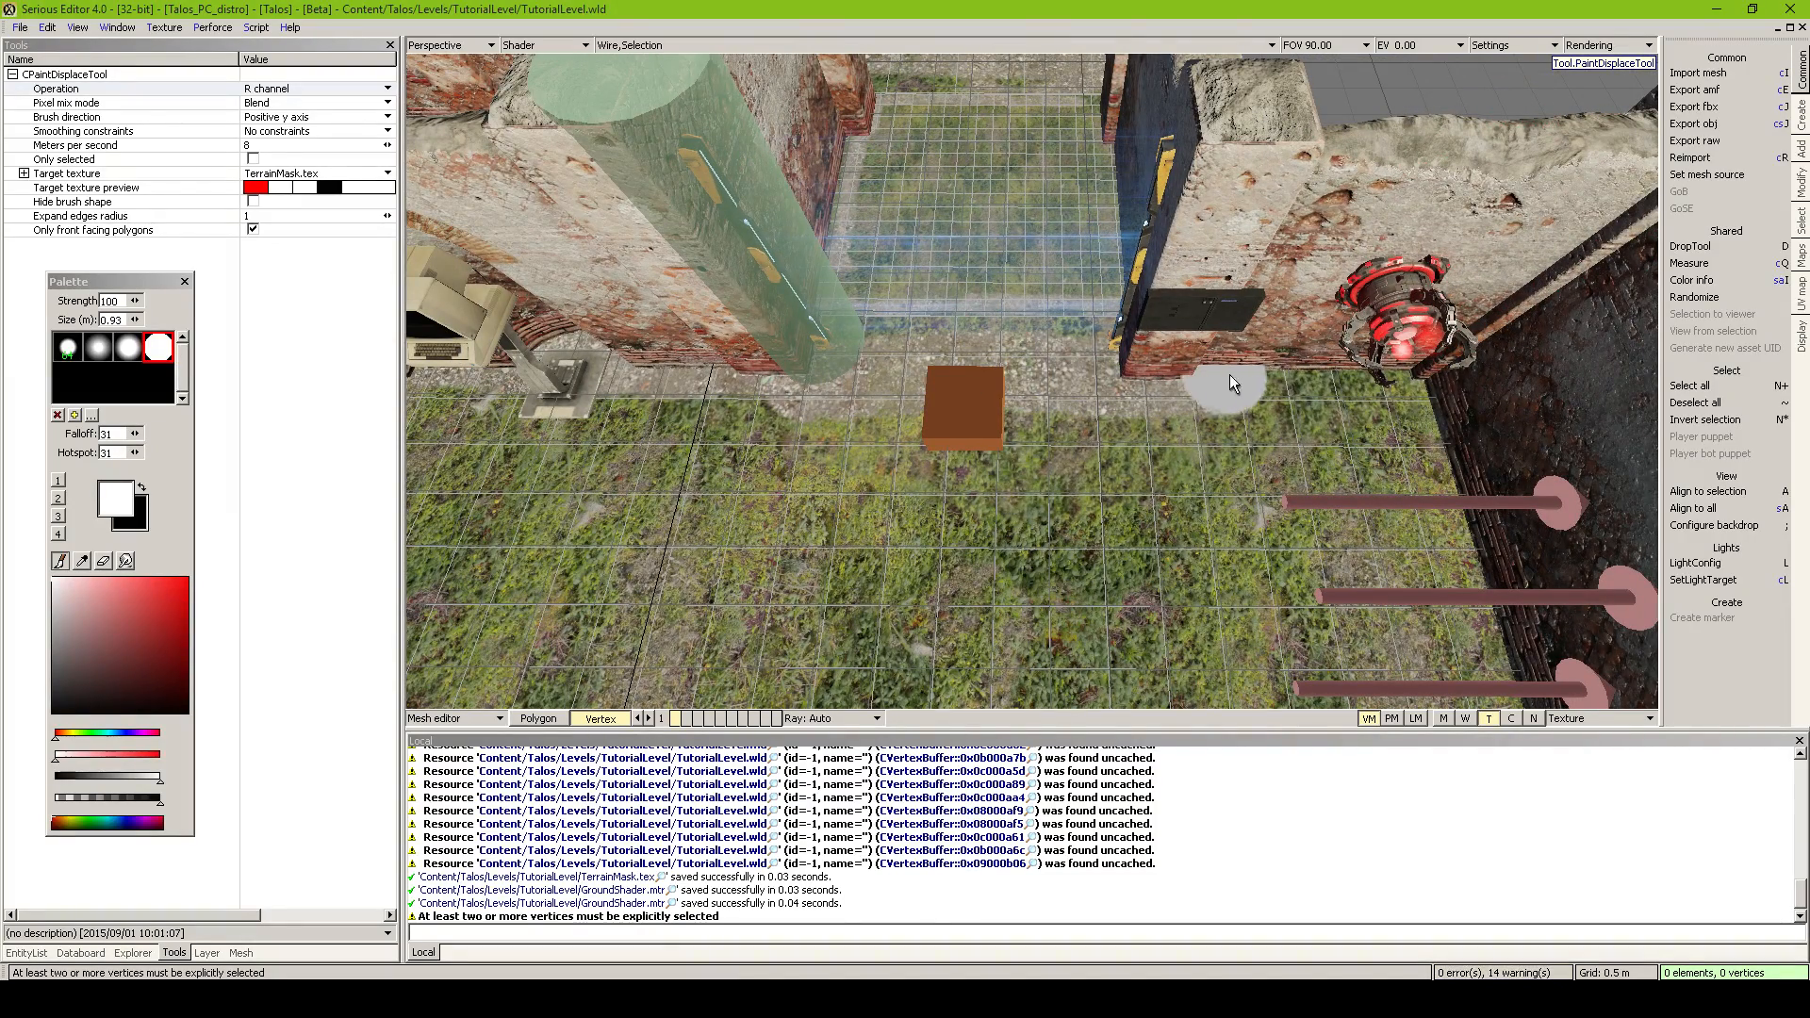
middle_drag(1426, 371, 1602, 373)
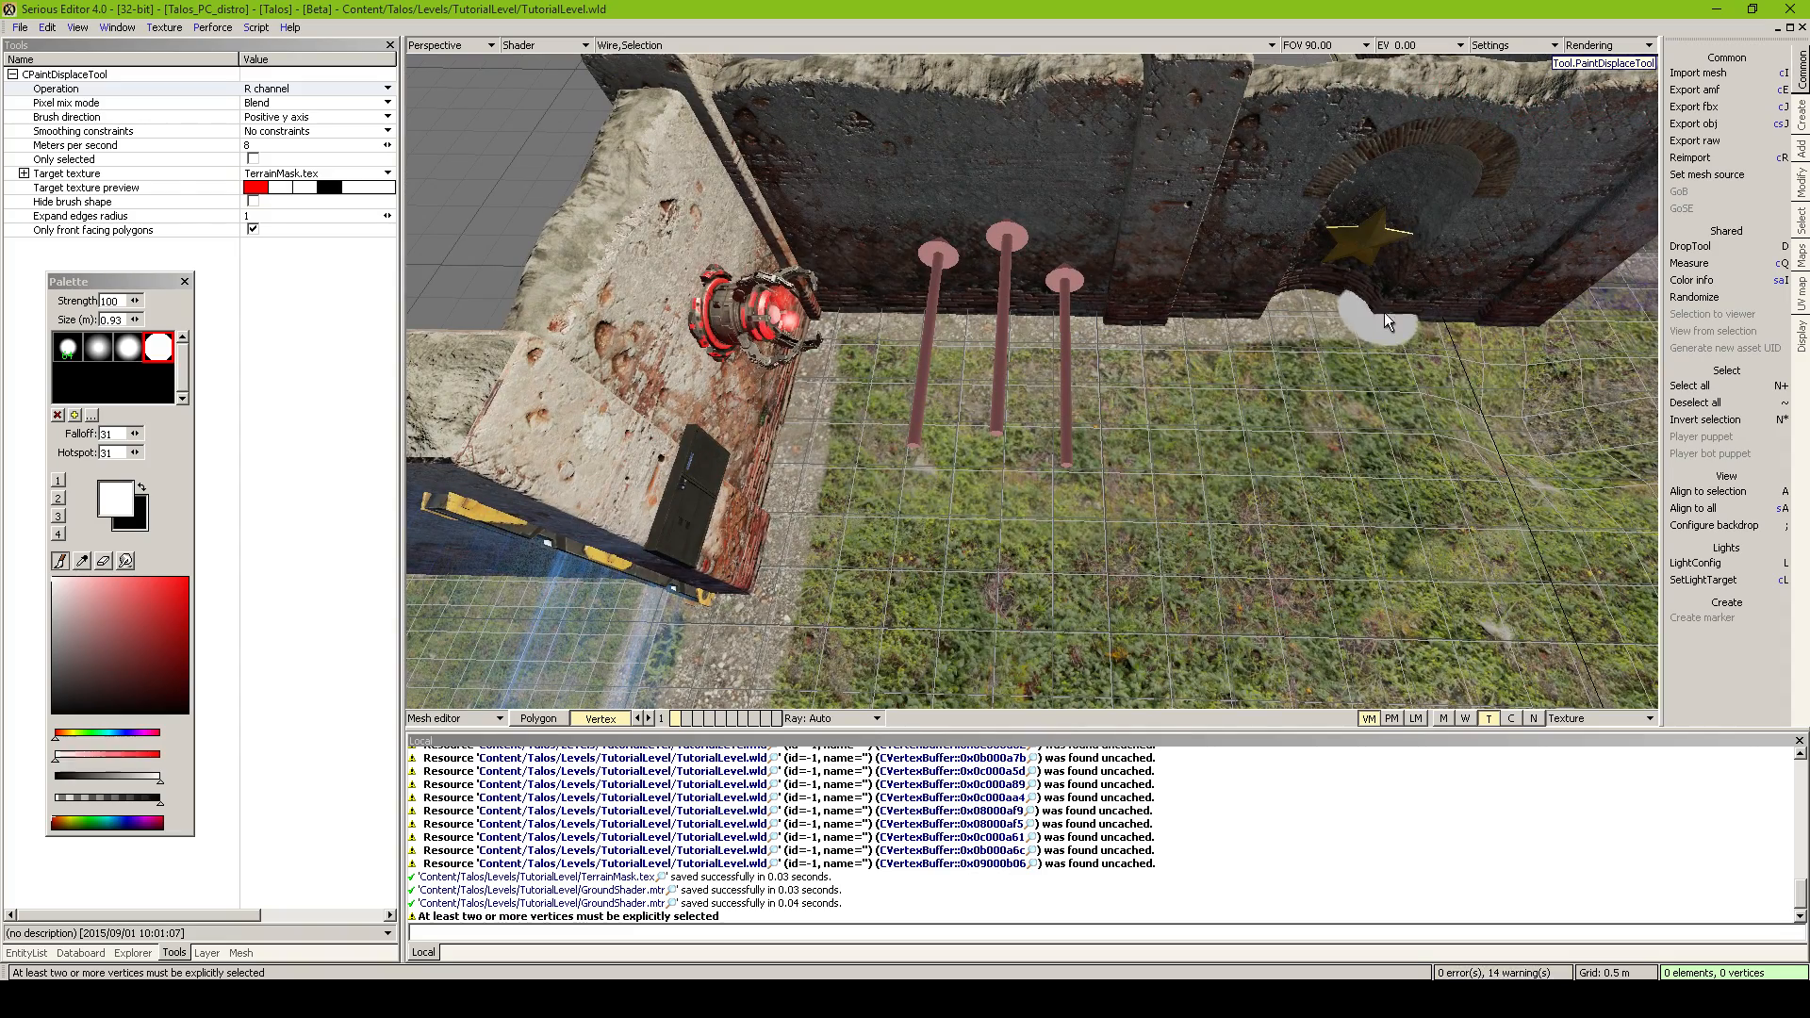
middle_drag(1538, 320, 870, 418)
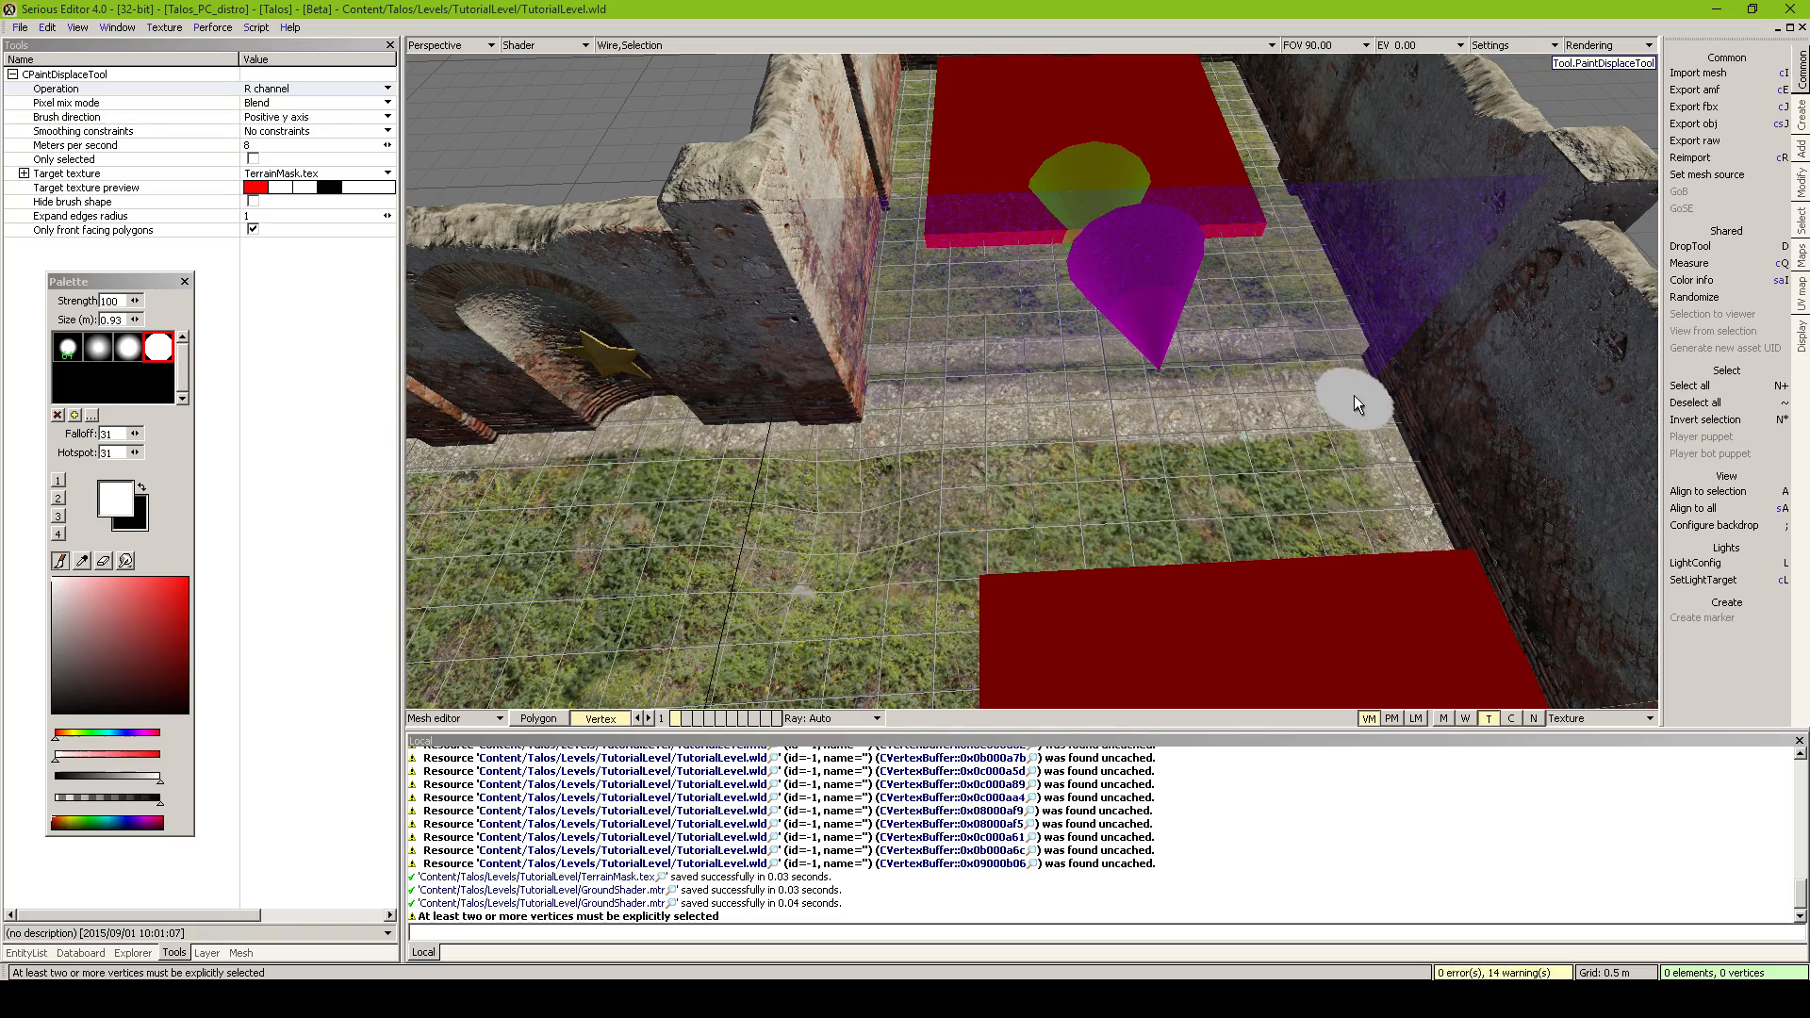
middle_drag(1353, 394, 1508, 537)
mouse_move(1032, 381)
middle_down()
mouse_move(1225, 349)
mouse_move(1320, 490)
mouse_move(1301, 509)
mouse_move(1055, 283)
mouse_move(999, 377)
mouse_move(1065, 434)
mouse_move(1180, 372)
middle_up()
key(Escape)
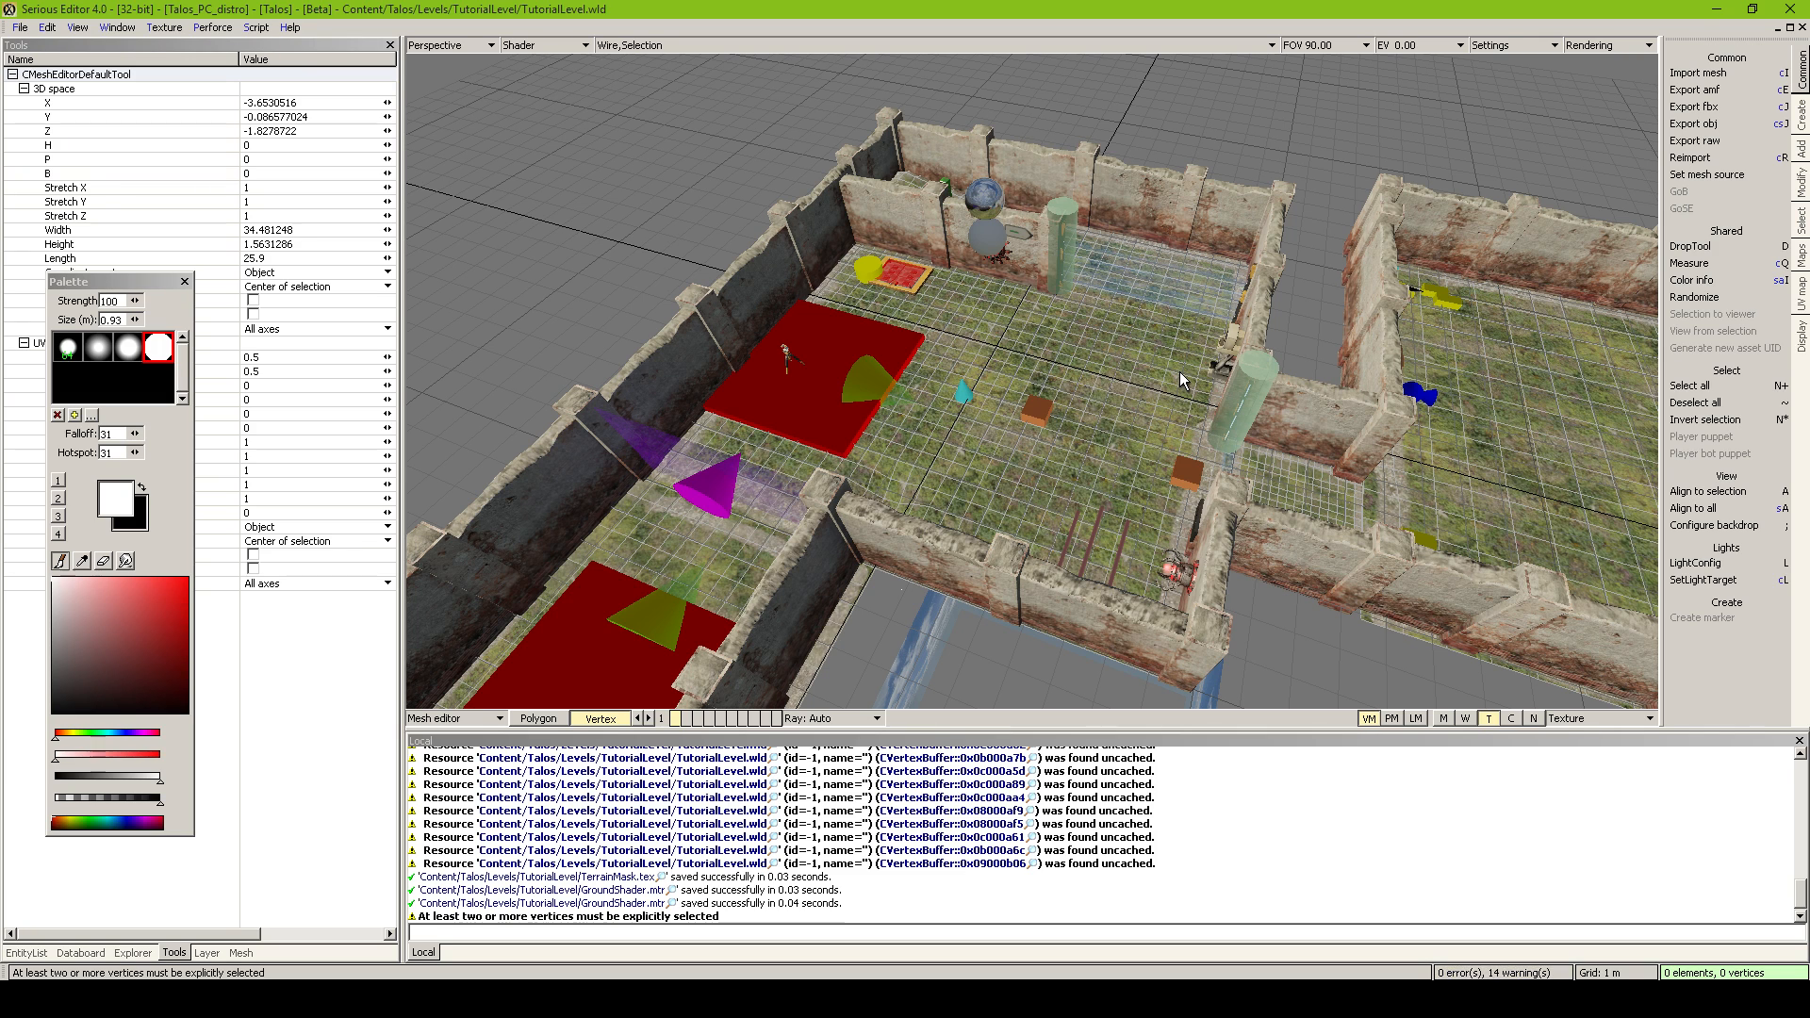
Restart the paint tool in G channel and paint a round patch of sand on the floor in front of the terminal
key(p)
click(290, 89)
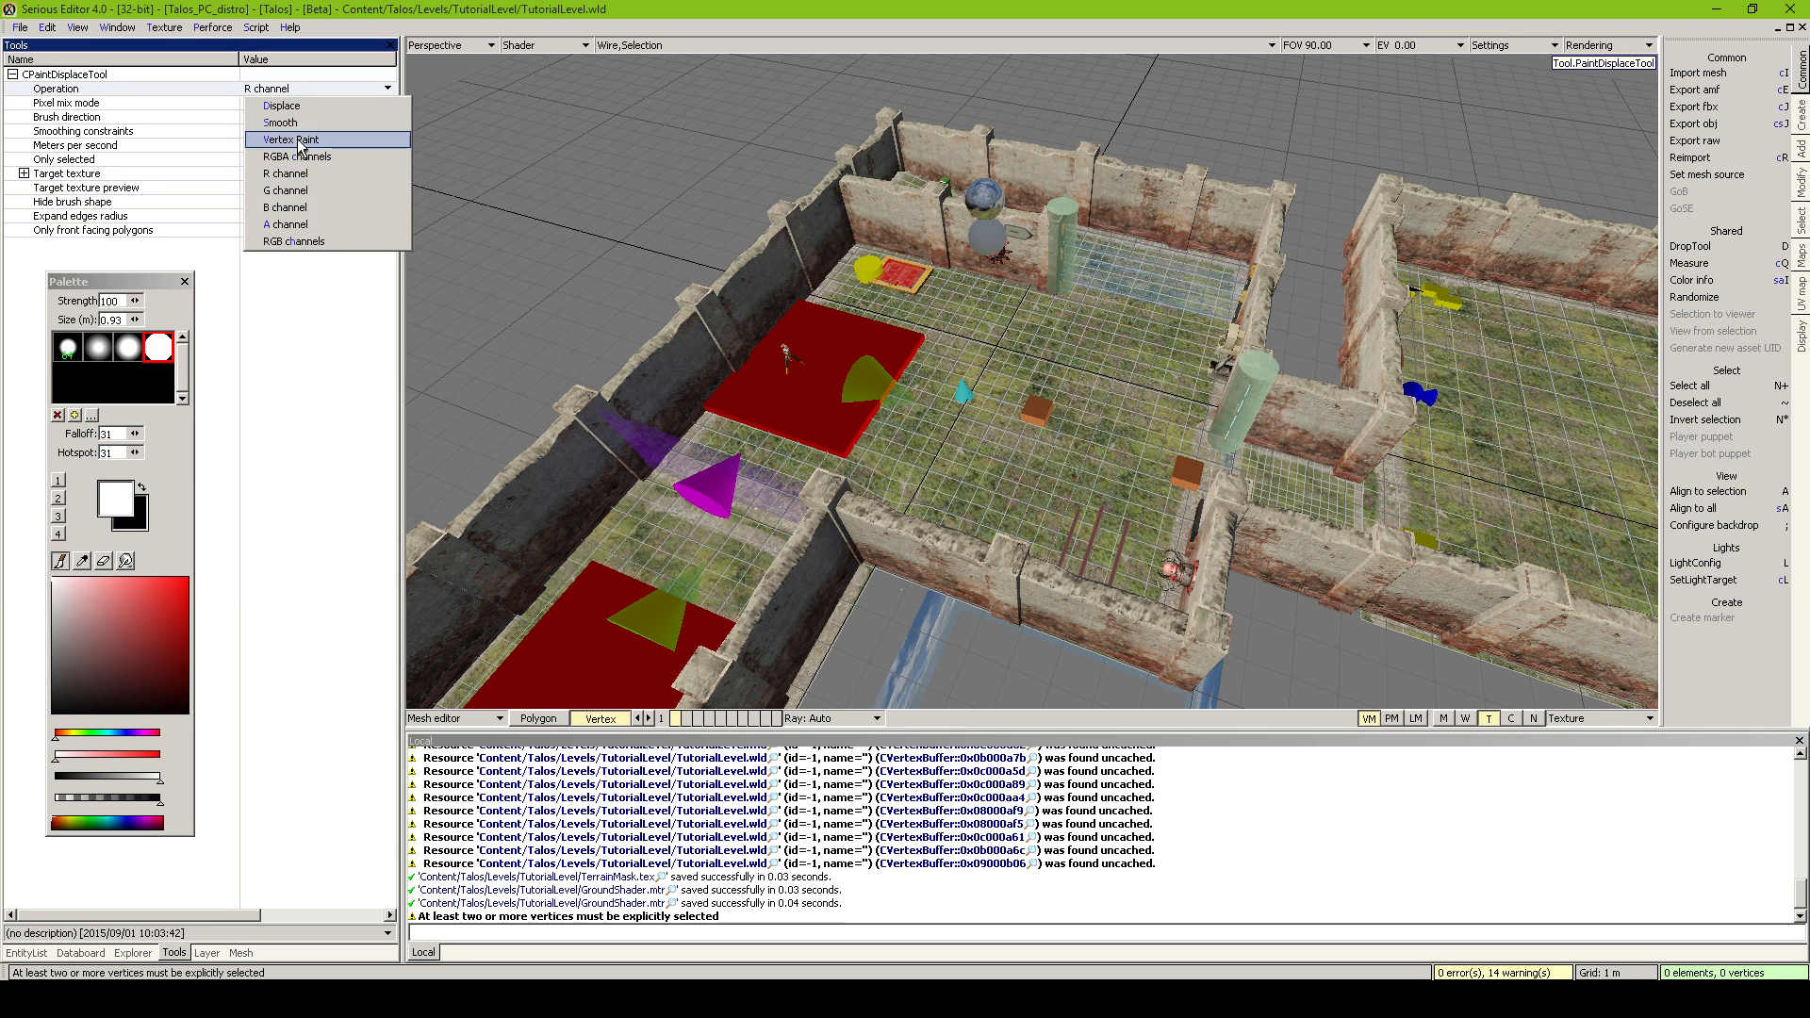
click(296, 190)
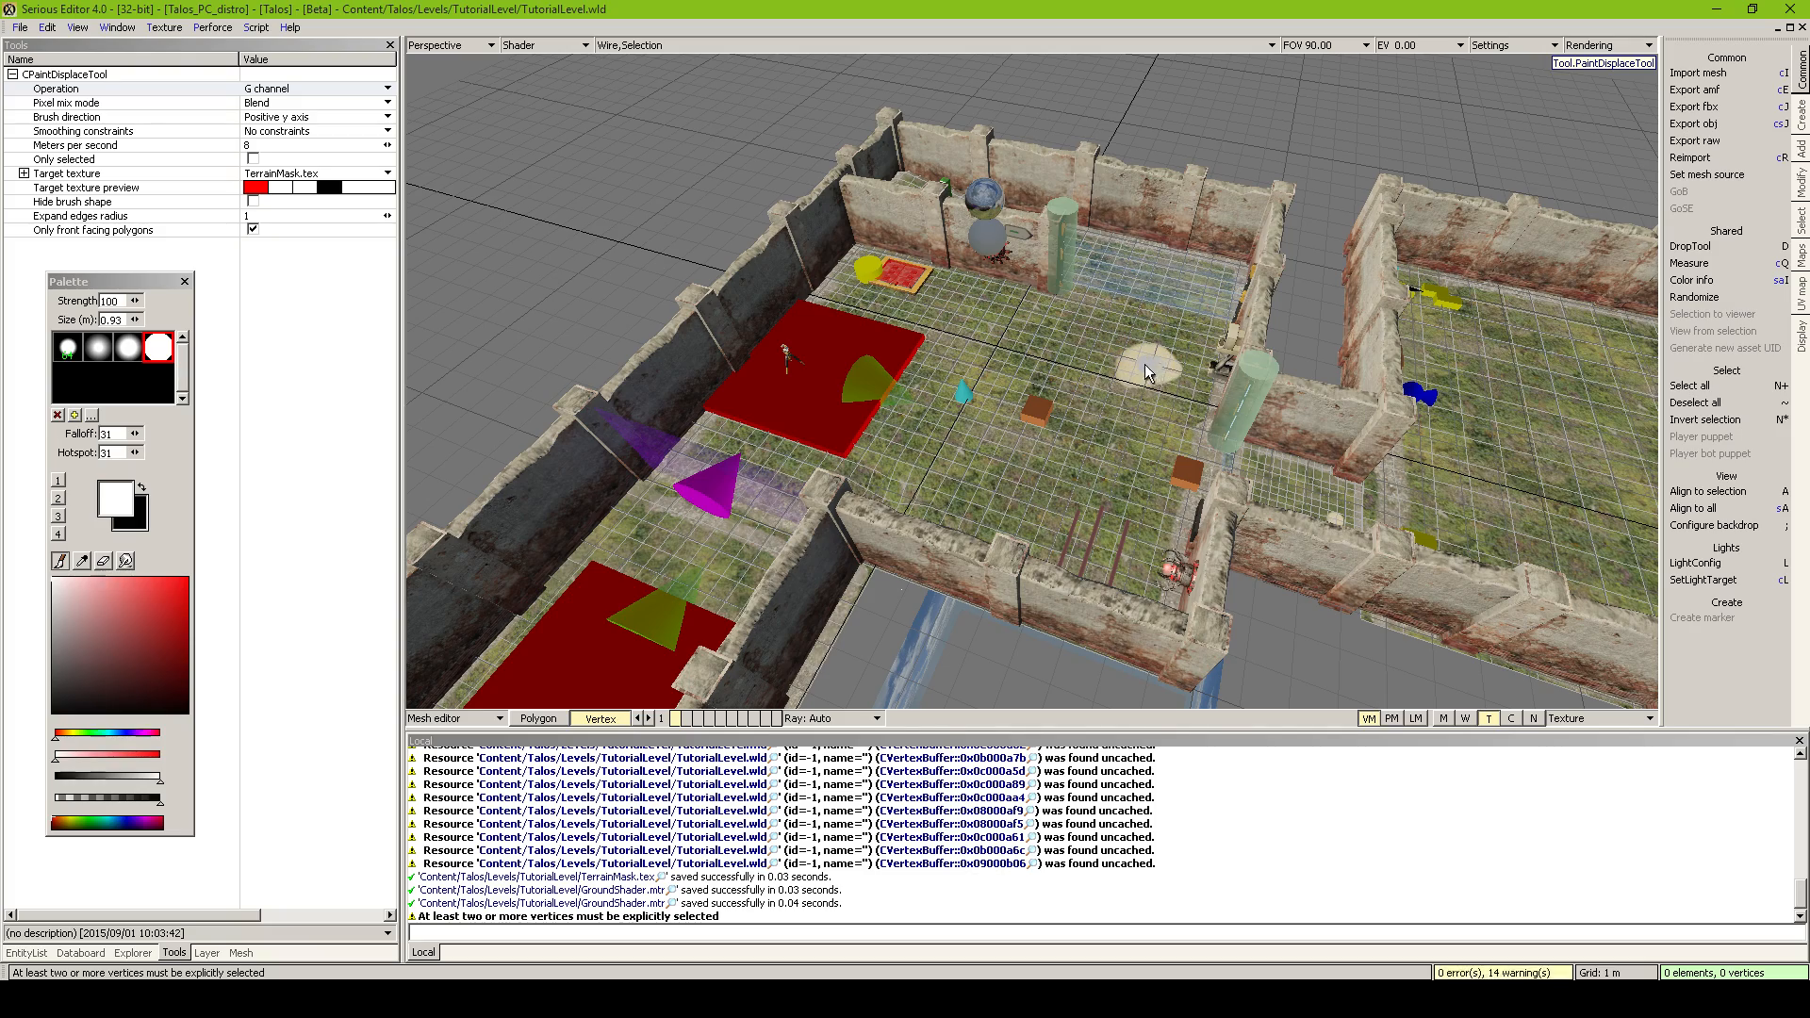
mouse_move(1150, 481)
right_down()
mouse_move(1254, 482)
mouse_move(1159, 495)
mouse_move(1122, 476)
mouse_move(1150, 473)
right_up()
Play-test the level, walking through it to examine the painted sand patch and the gravel along the walls
key(w)
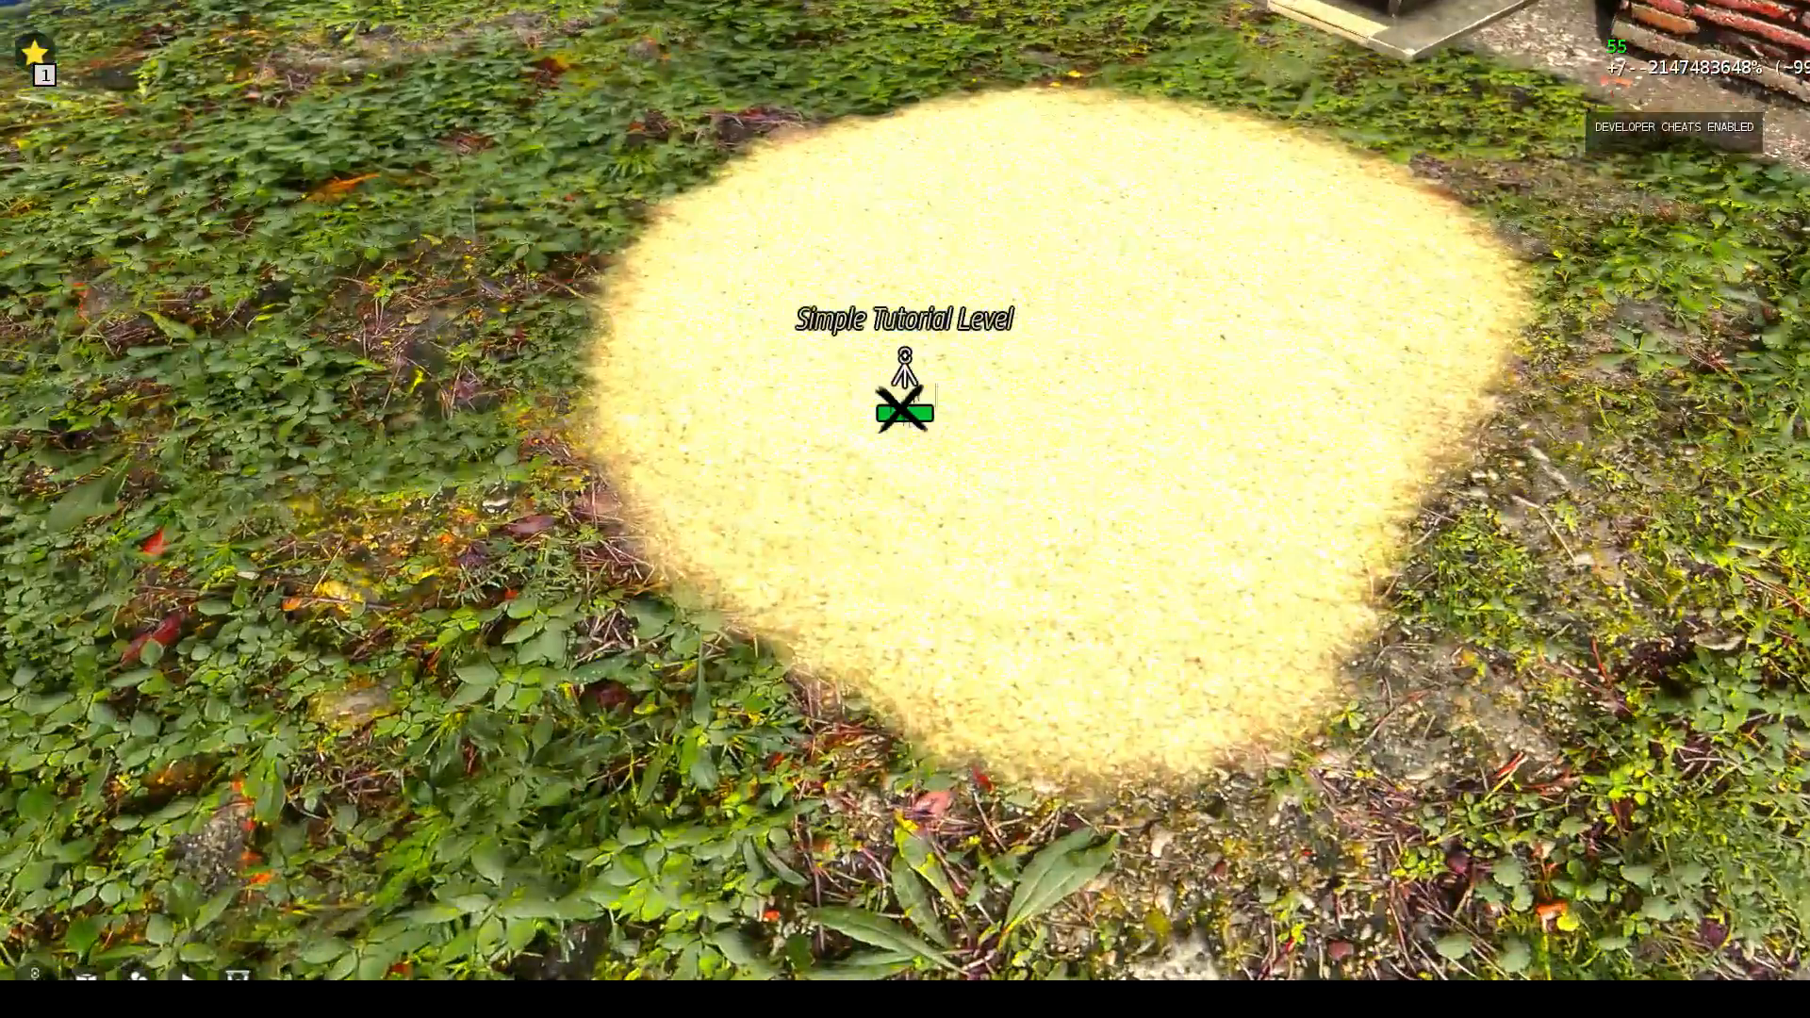
key(w)
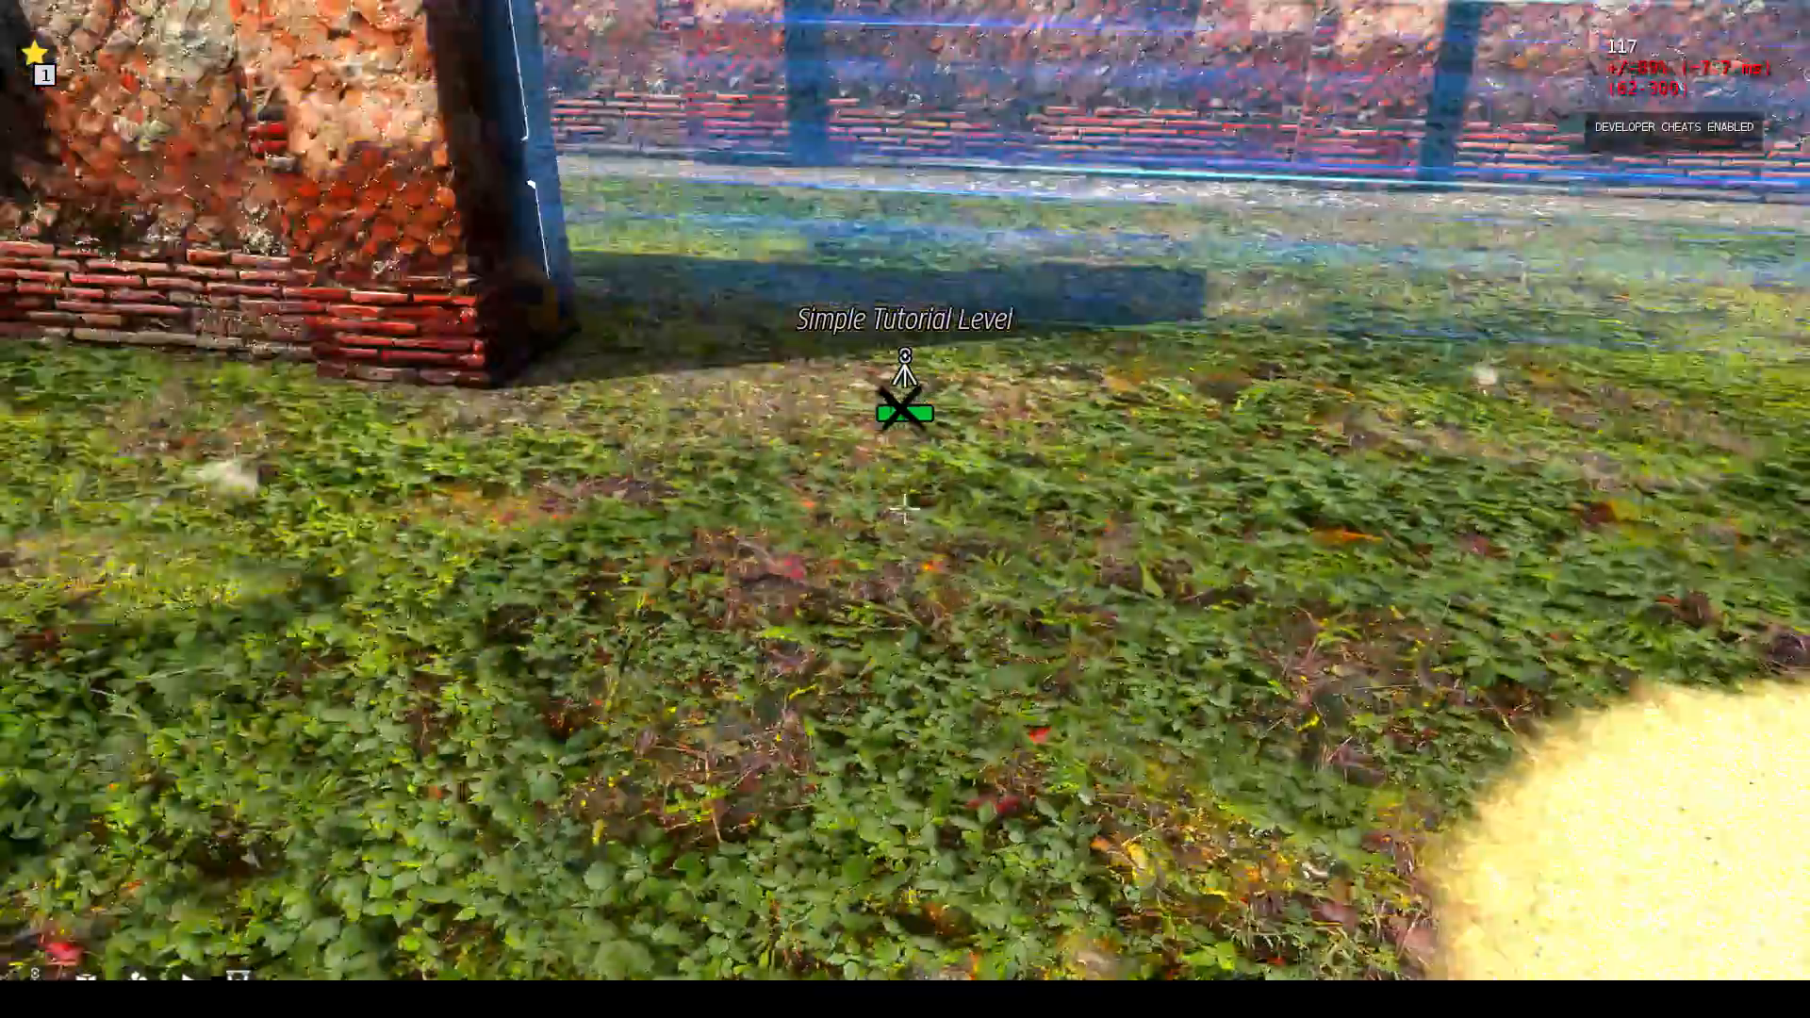
key(w)
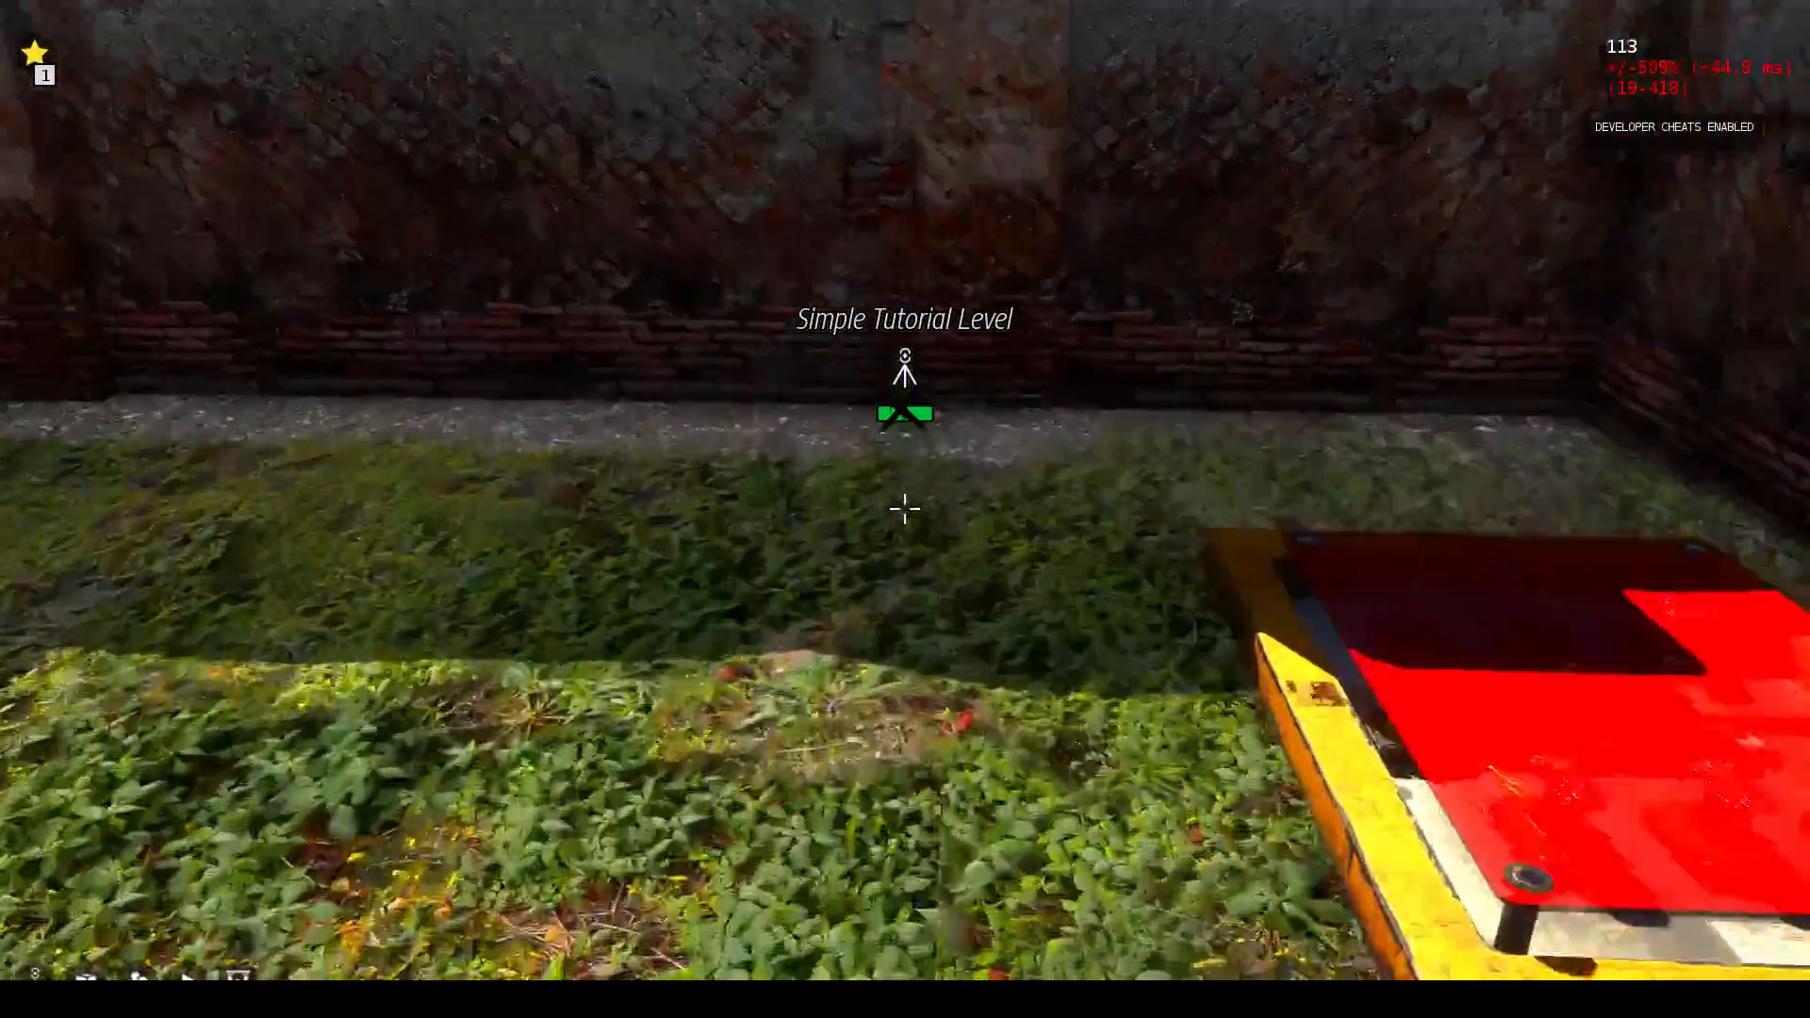
key(w)
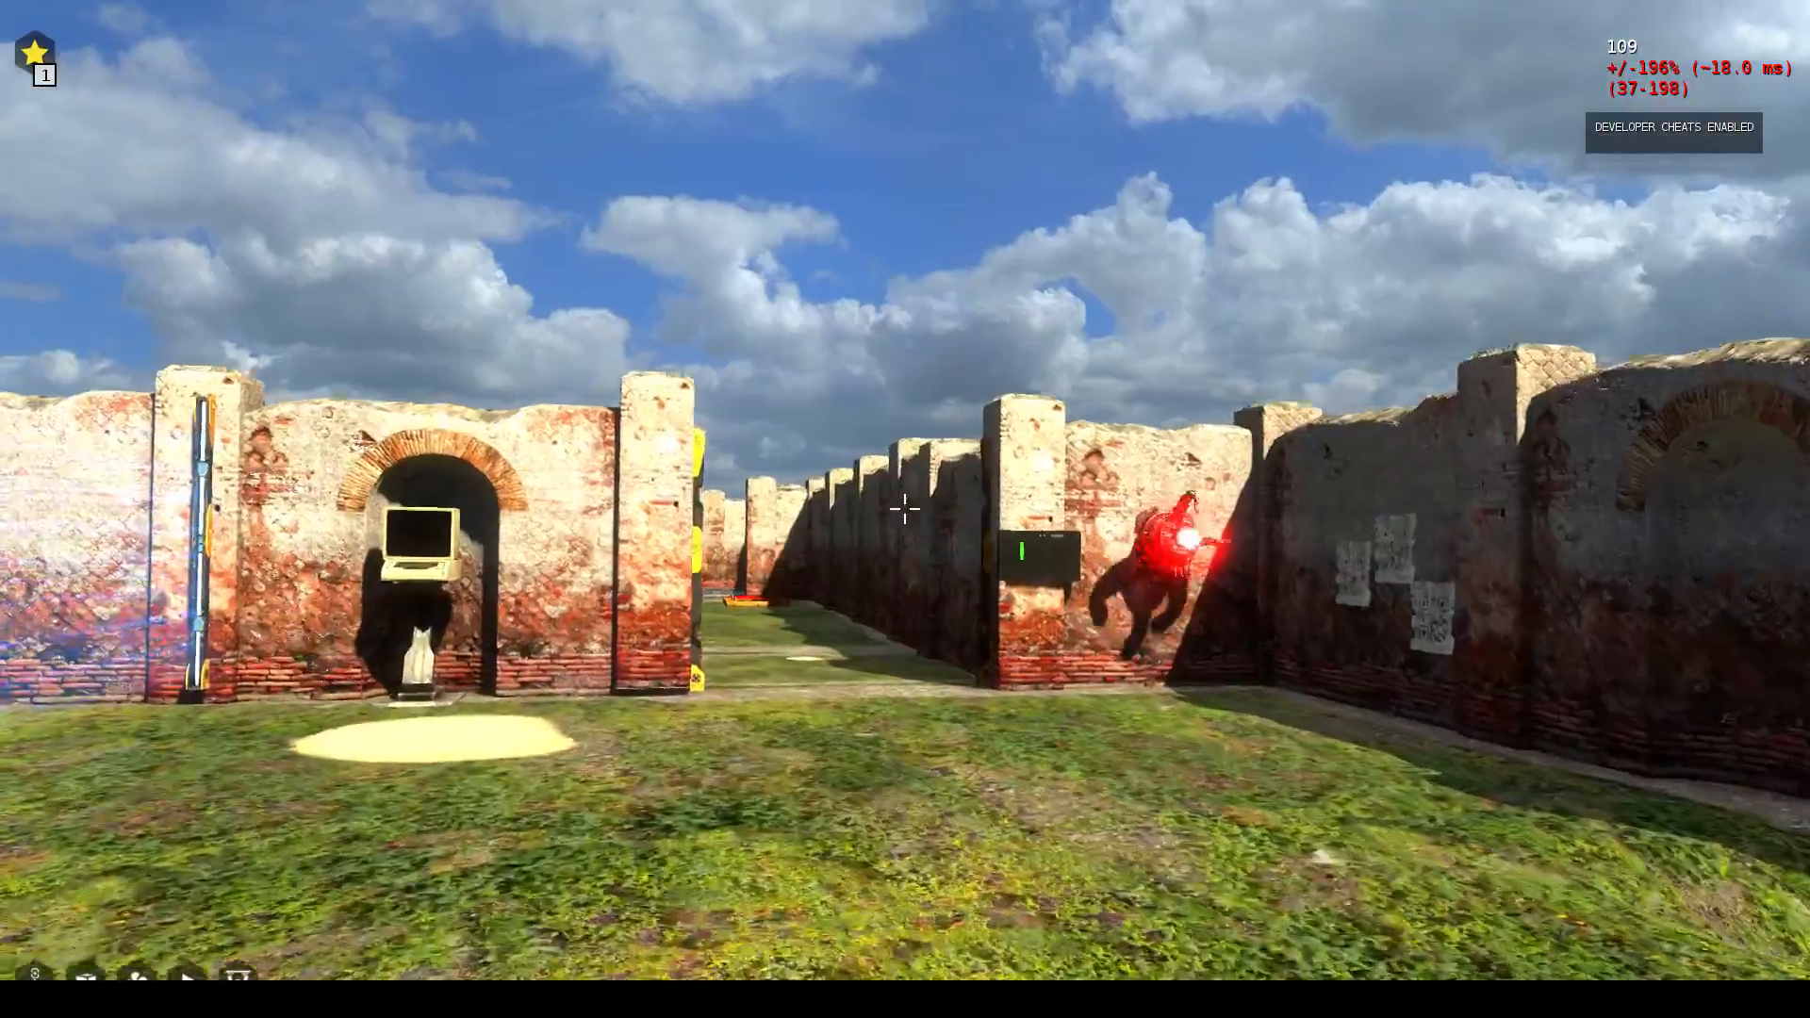
key(grave)
key(Escape)
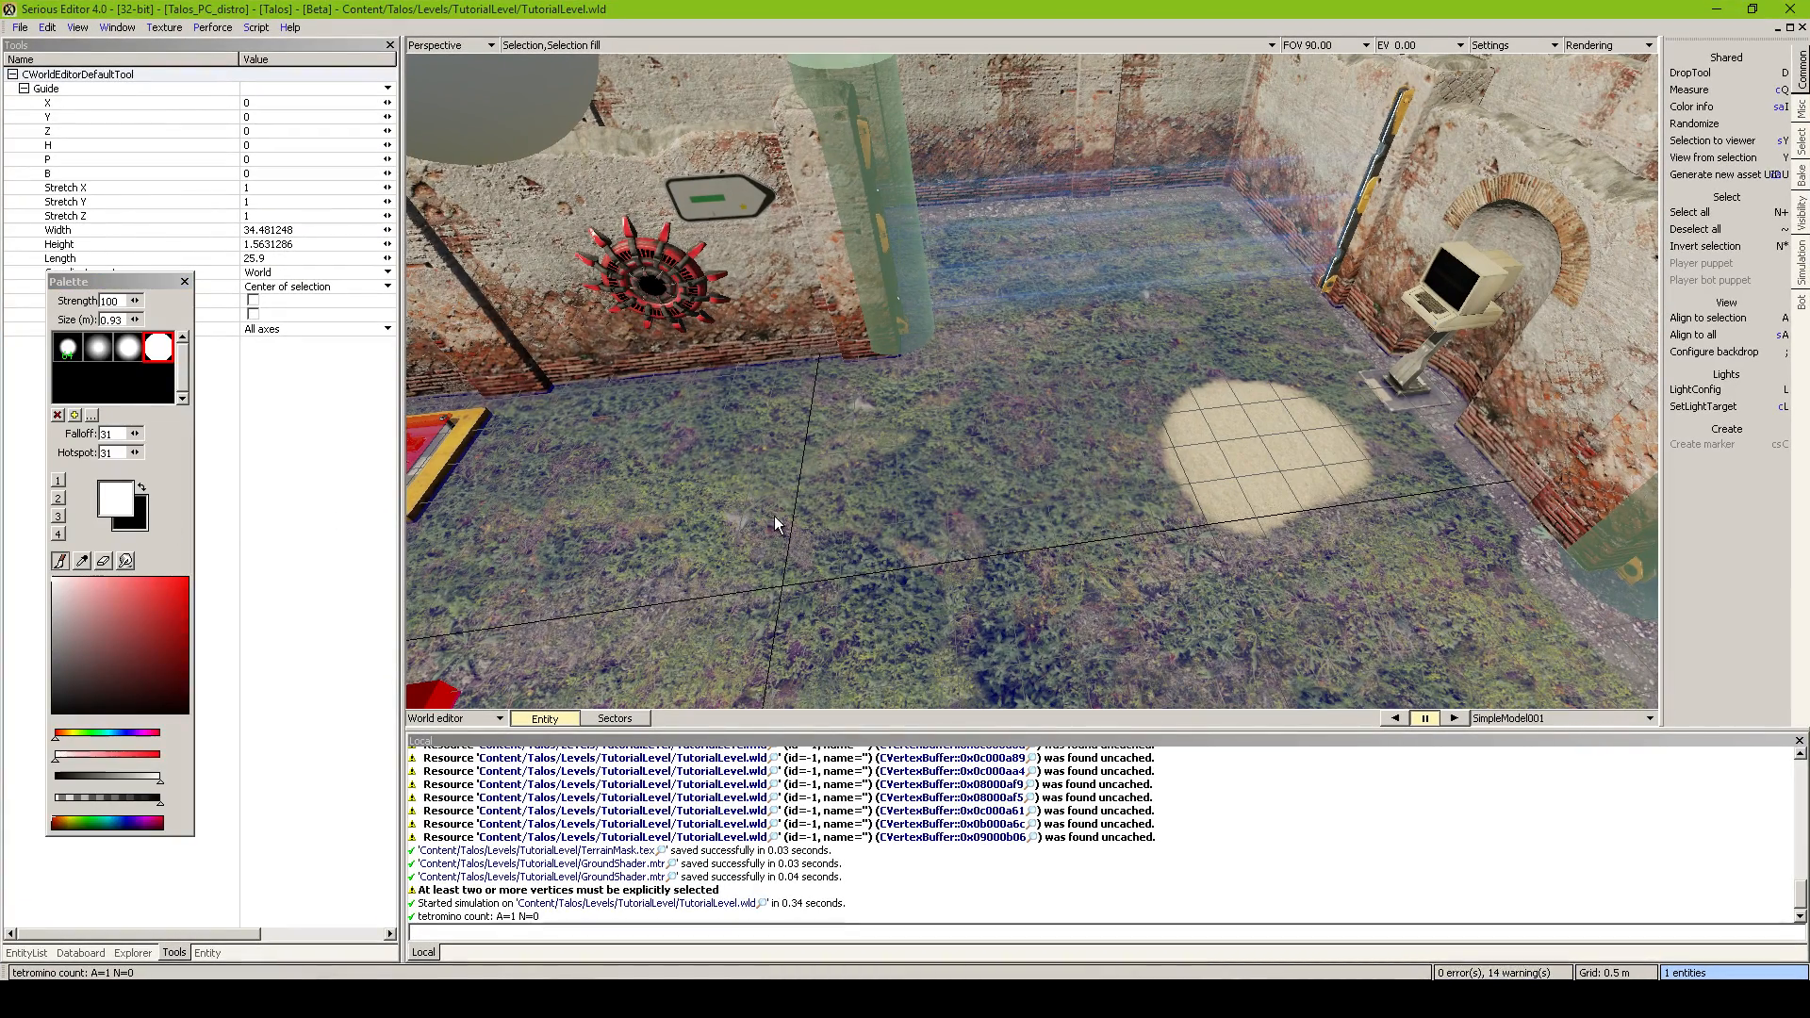
Close the brush palette and return to mesh editing of the level's floor
click(190, 282)
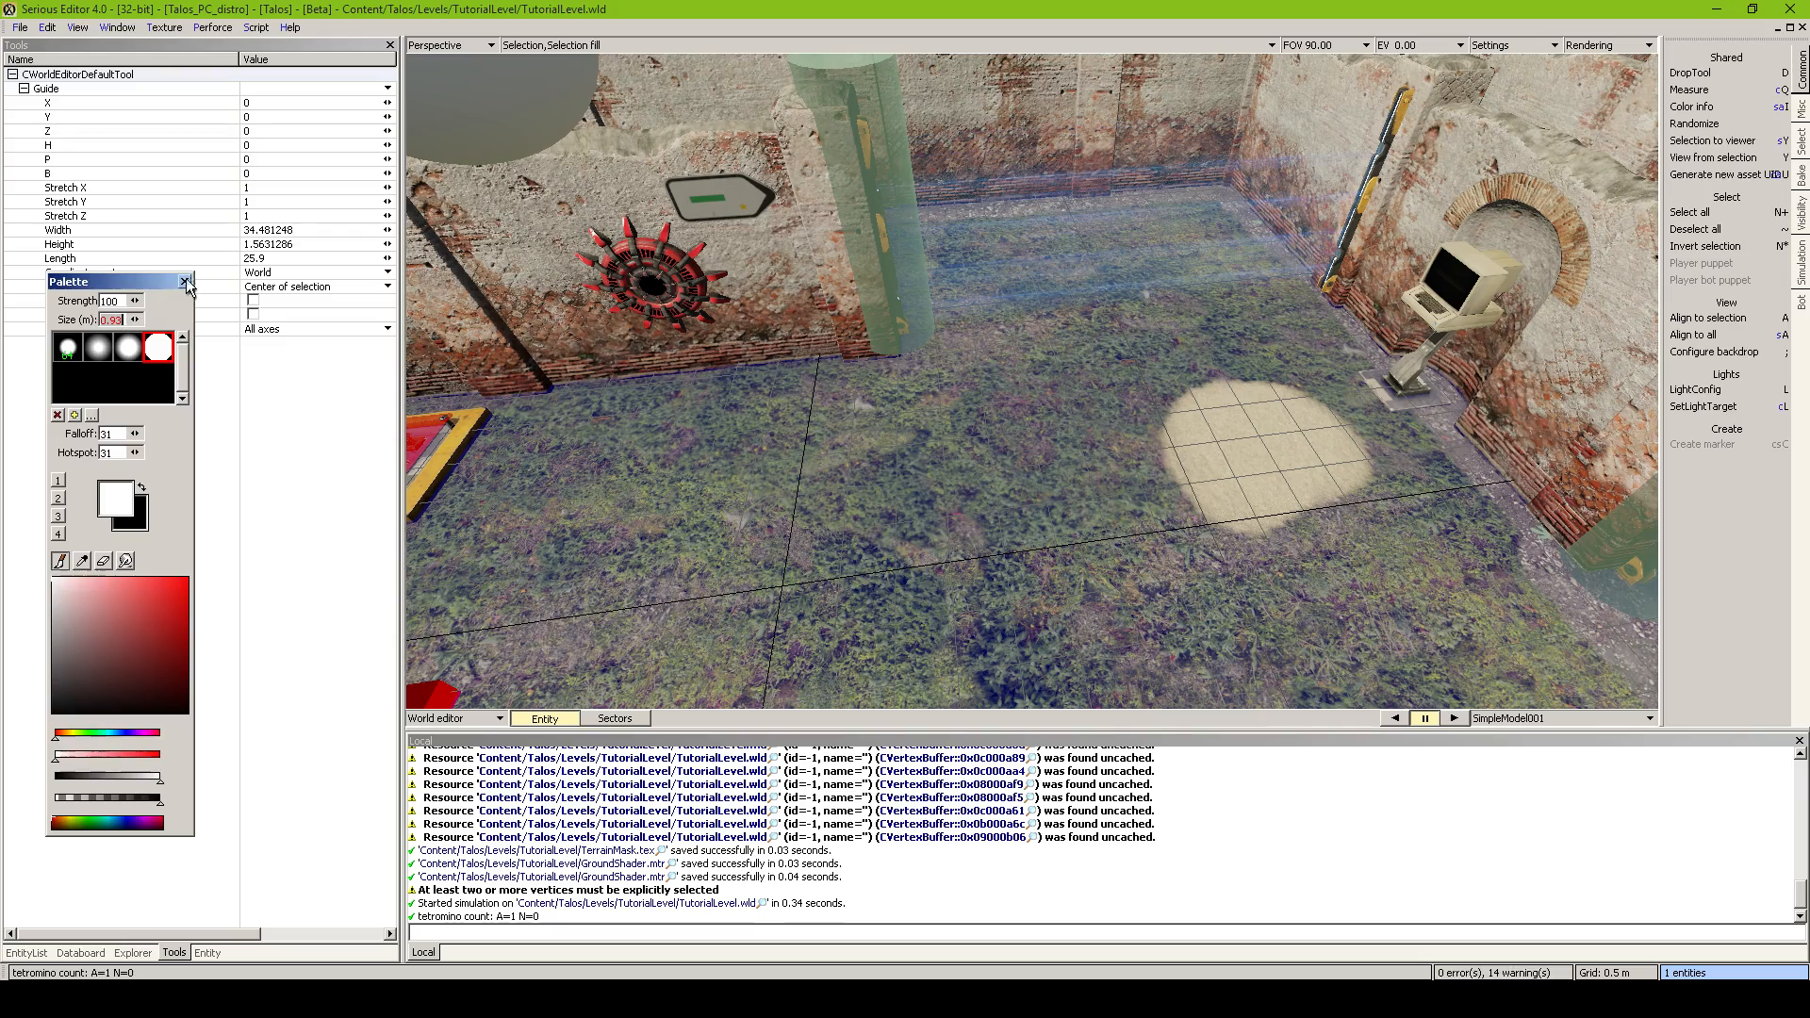
click(185, 282)
key(Tab)
mouse_move(1021, 382)
right_down()
mouse_move(980, 424)
mouse_move(1021, 481)
mouse_move(1016, 381)
right_up()
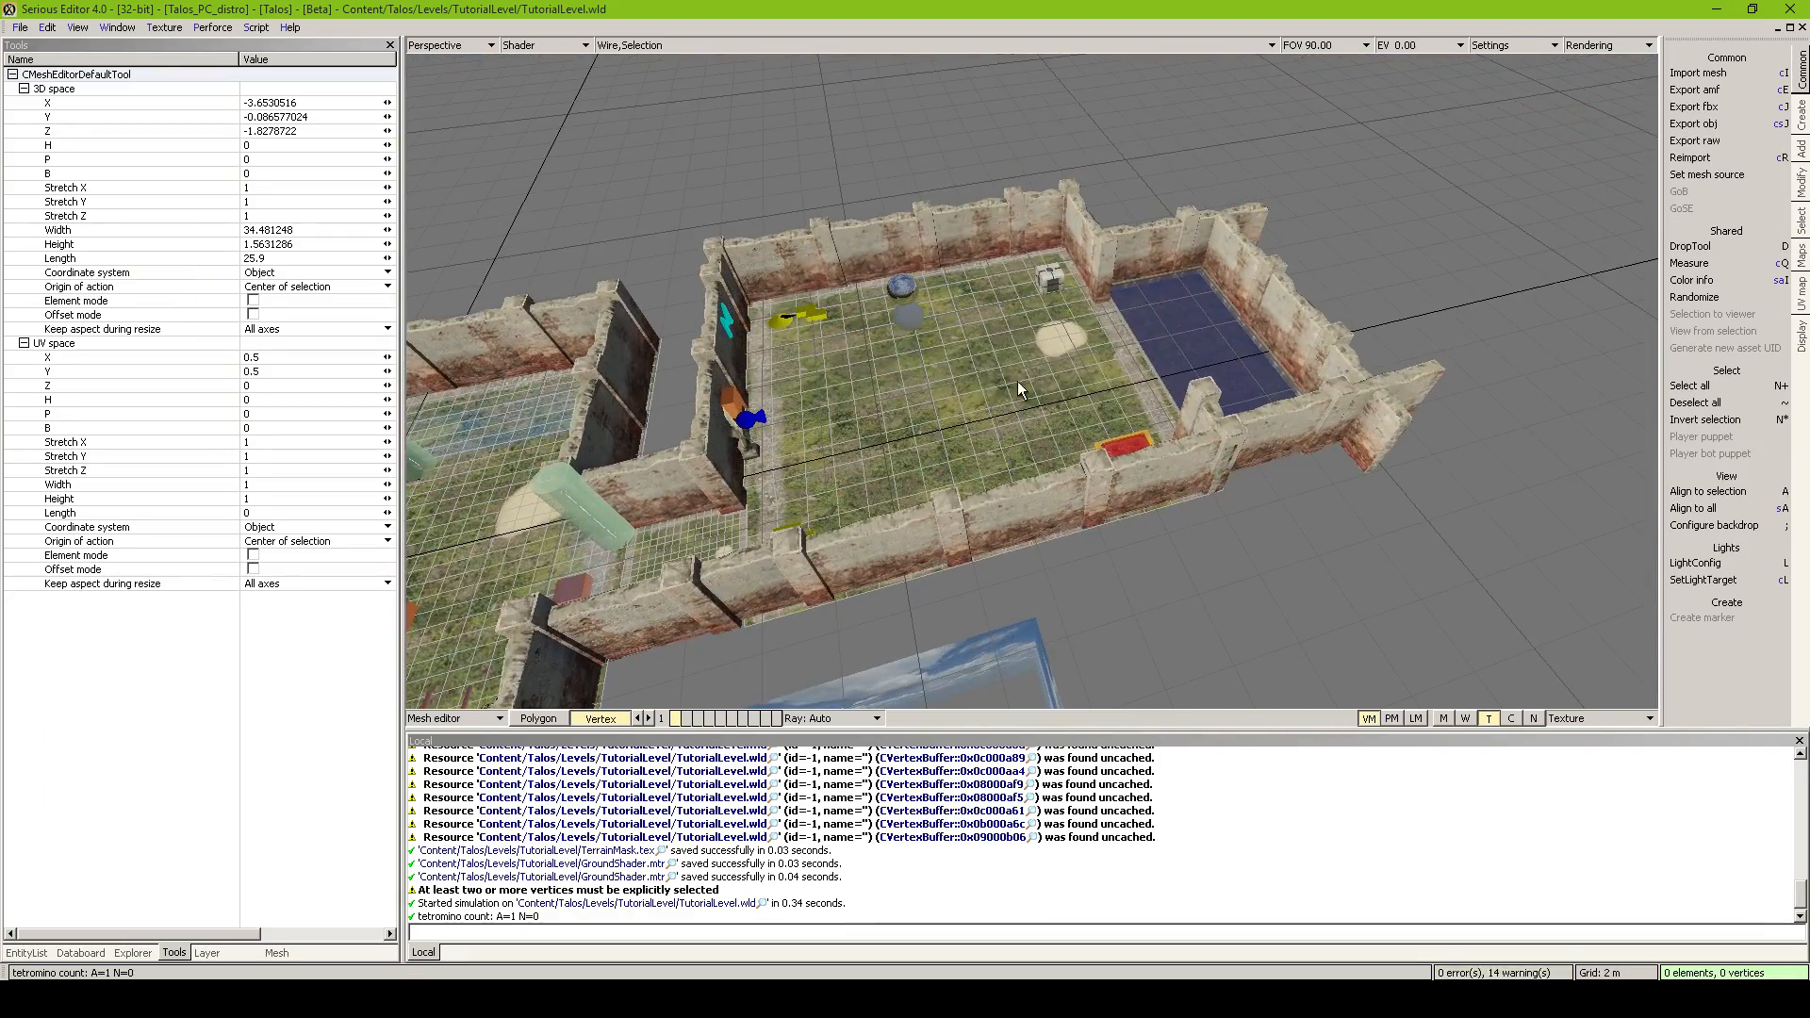
Switch to polygon selection and examine a single floor polygon in the second room up close
click(534, 716)
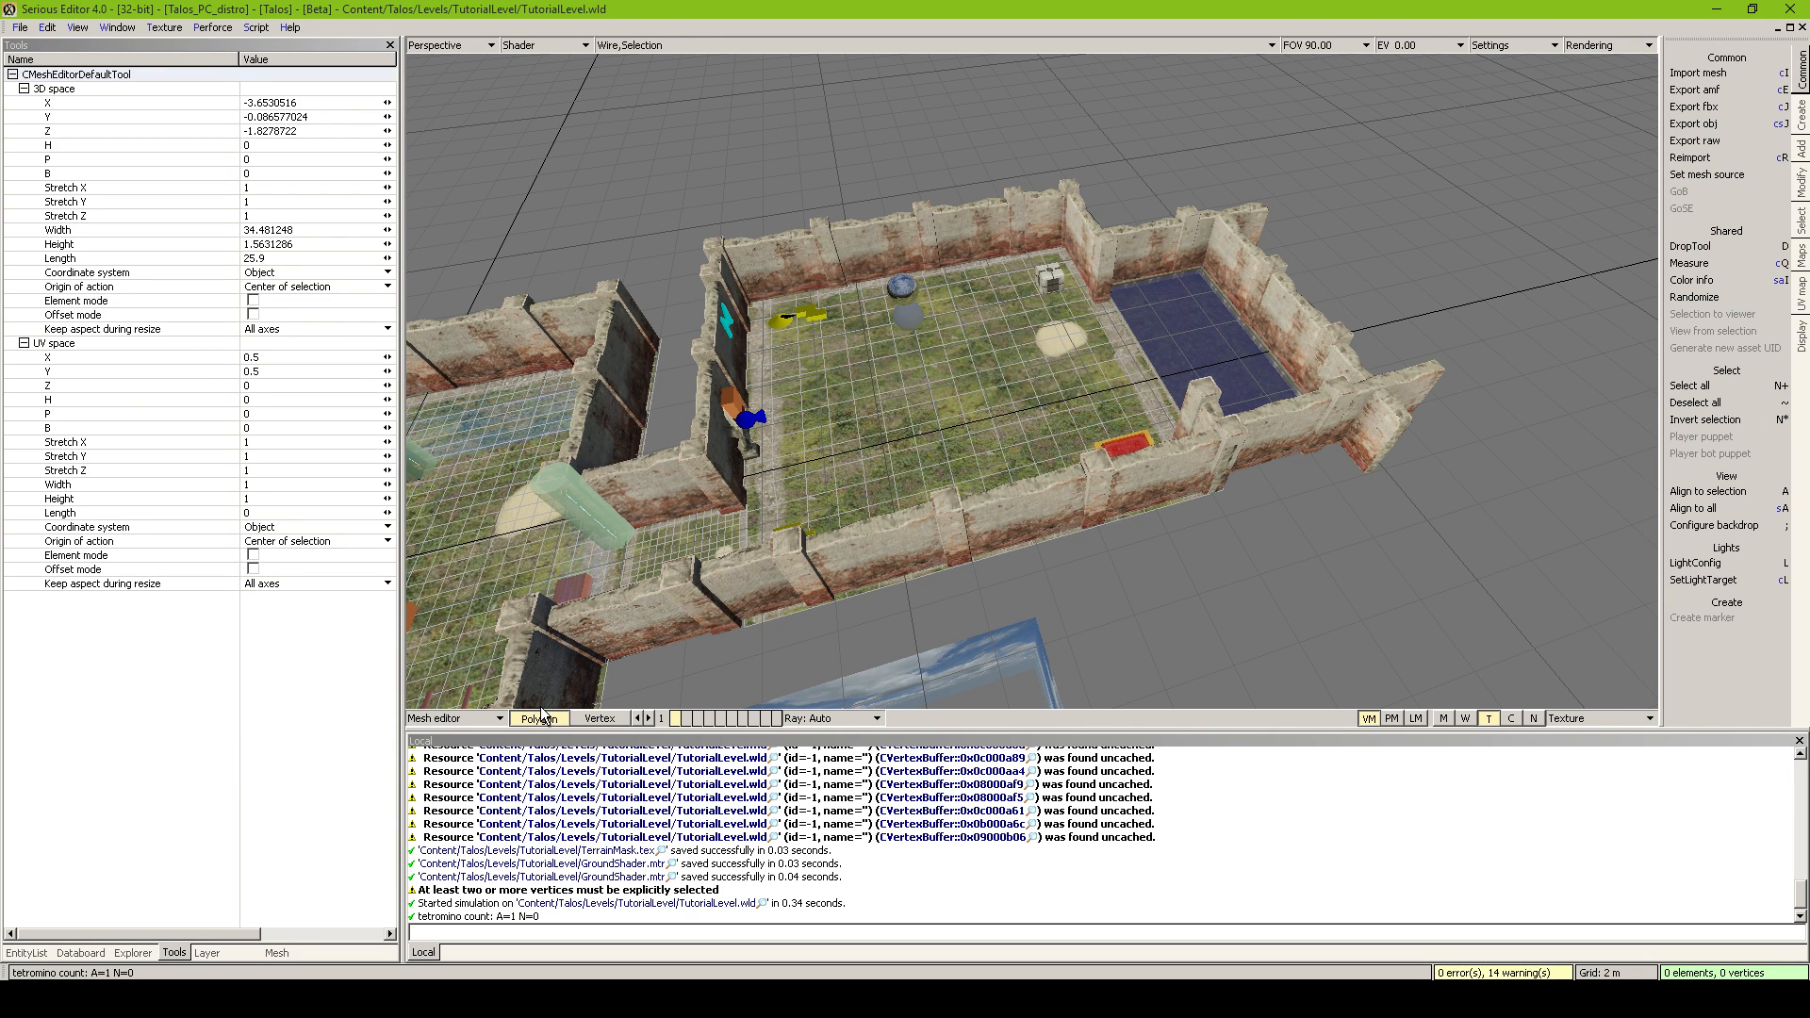
click(940, 364)
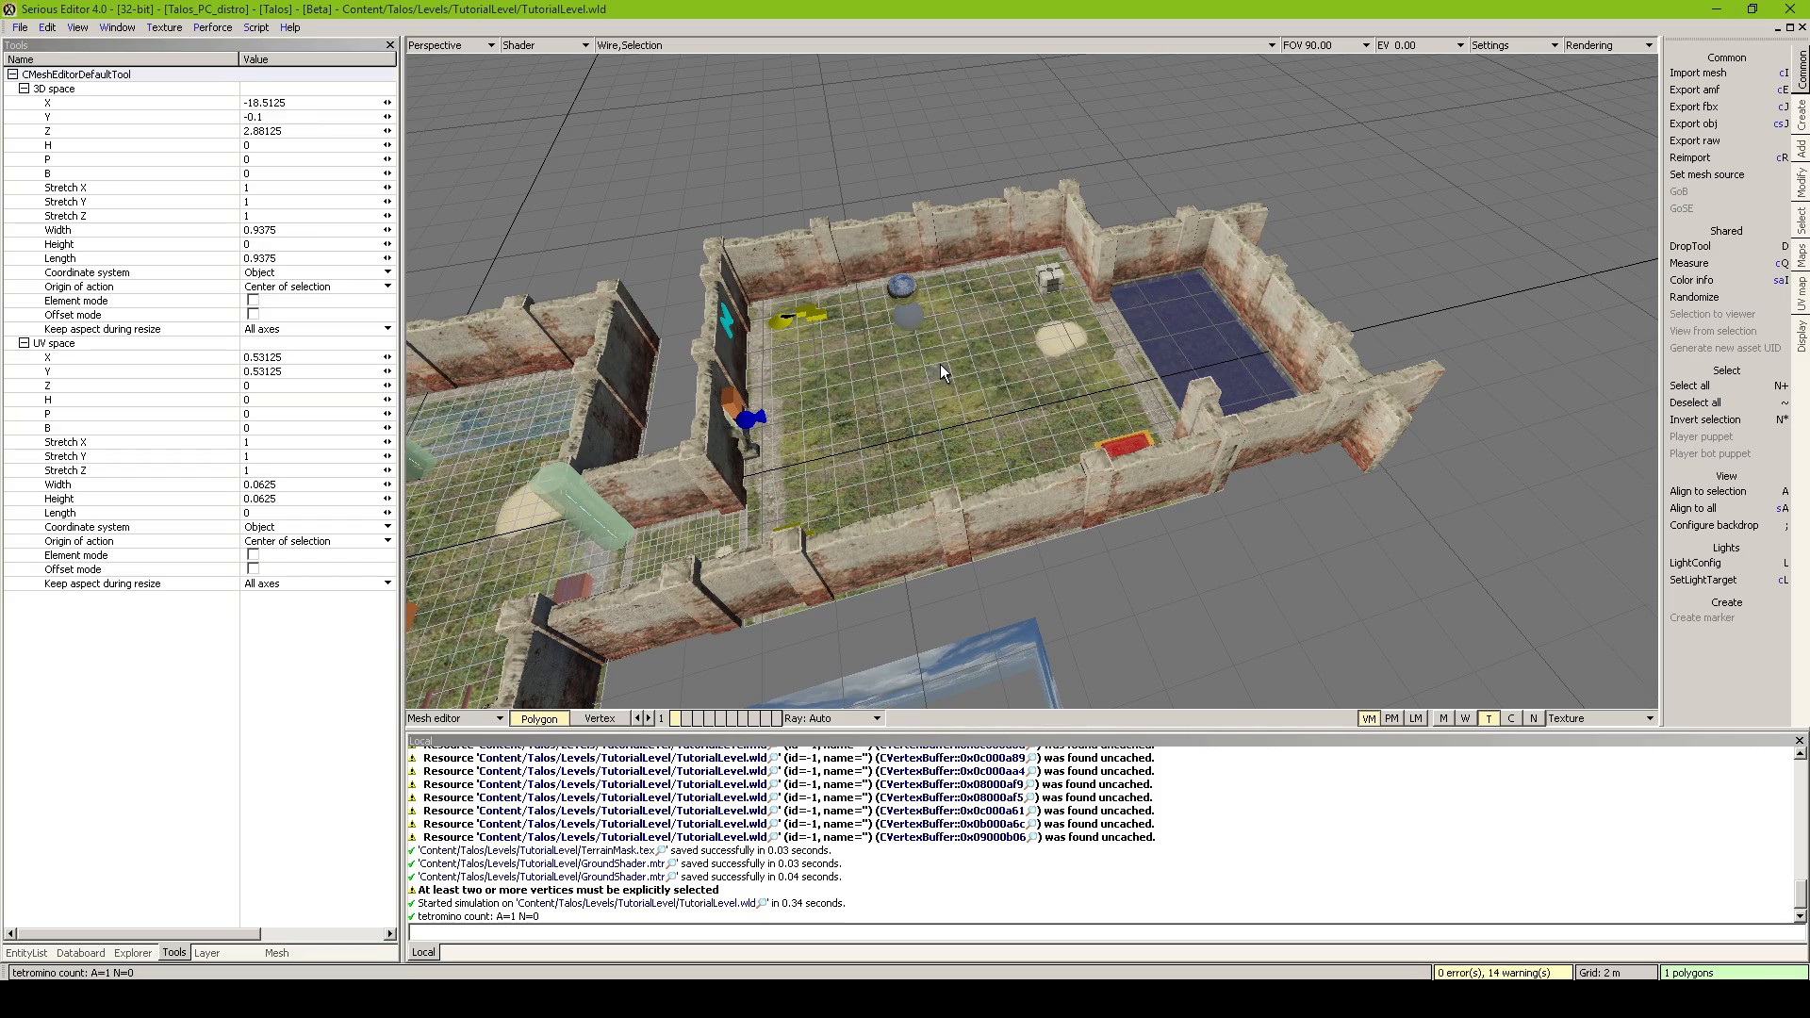
key(a)
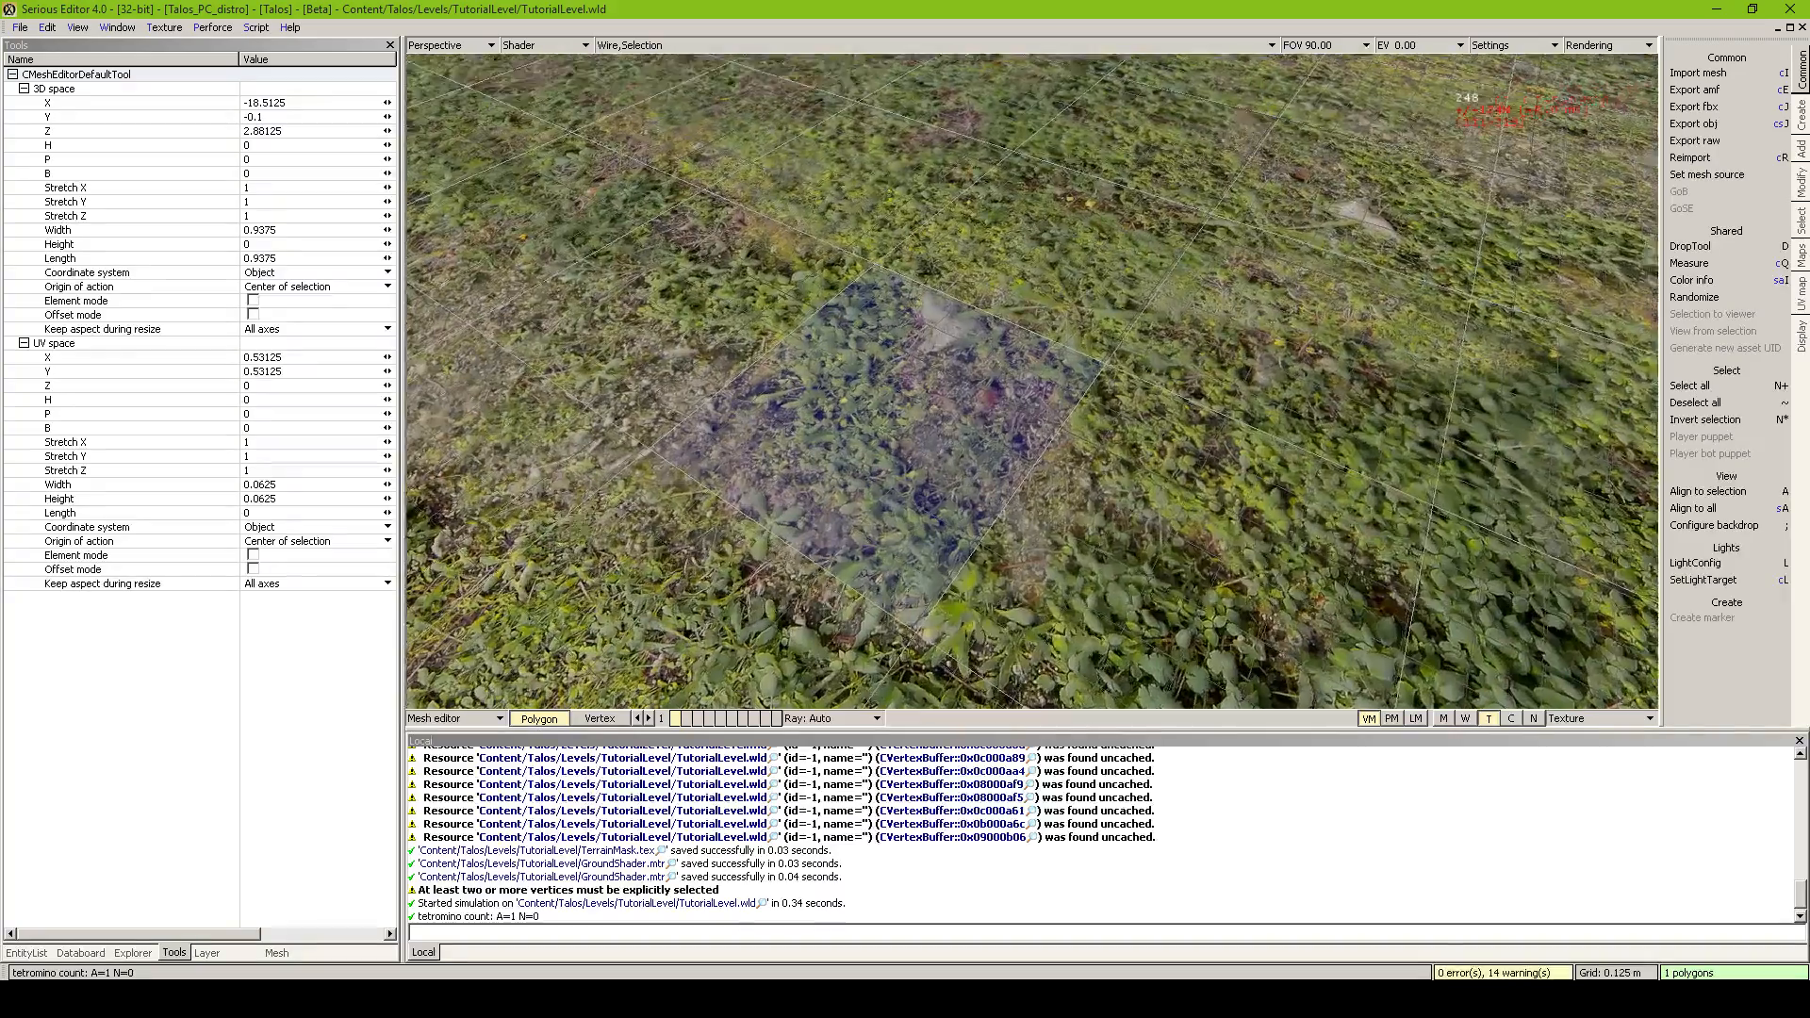
key(shift+a)
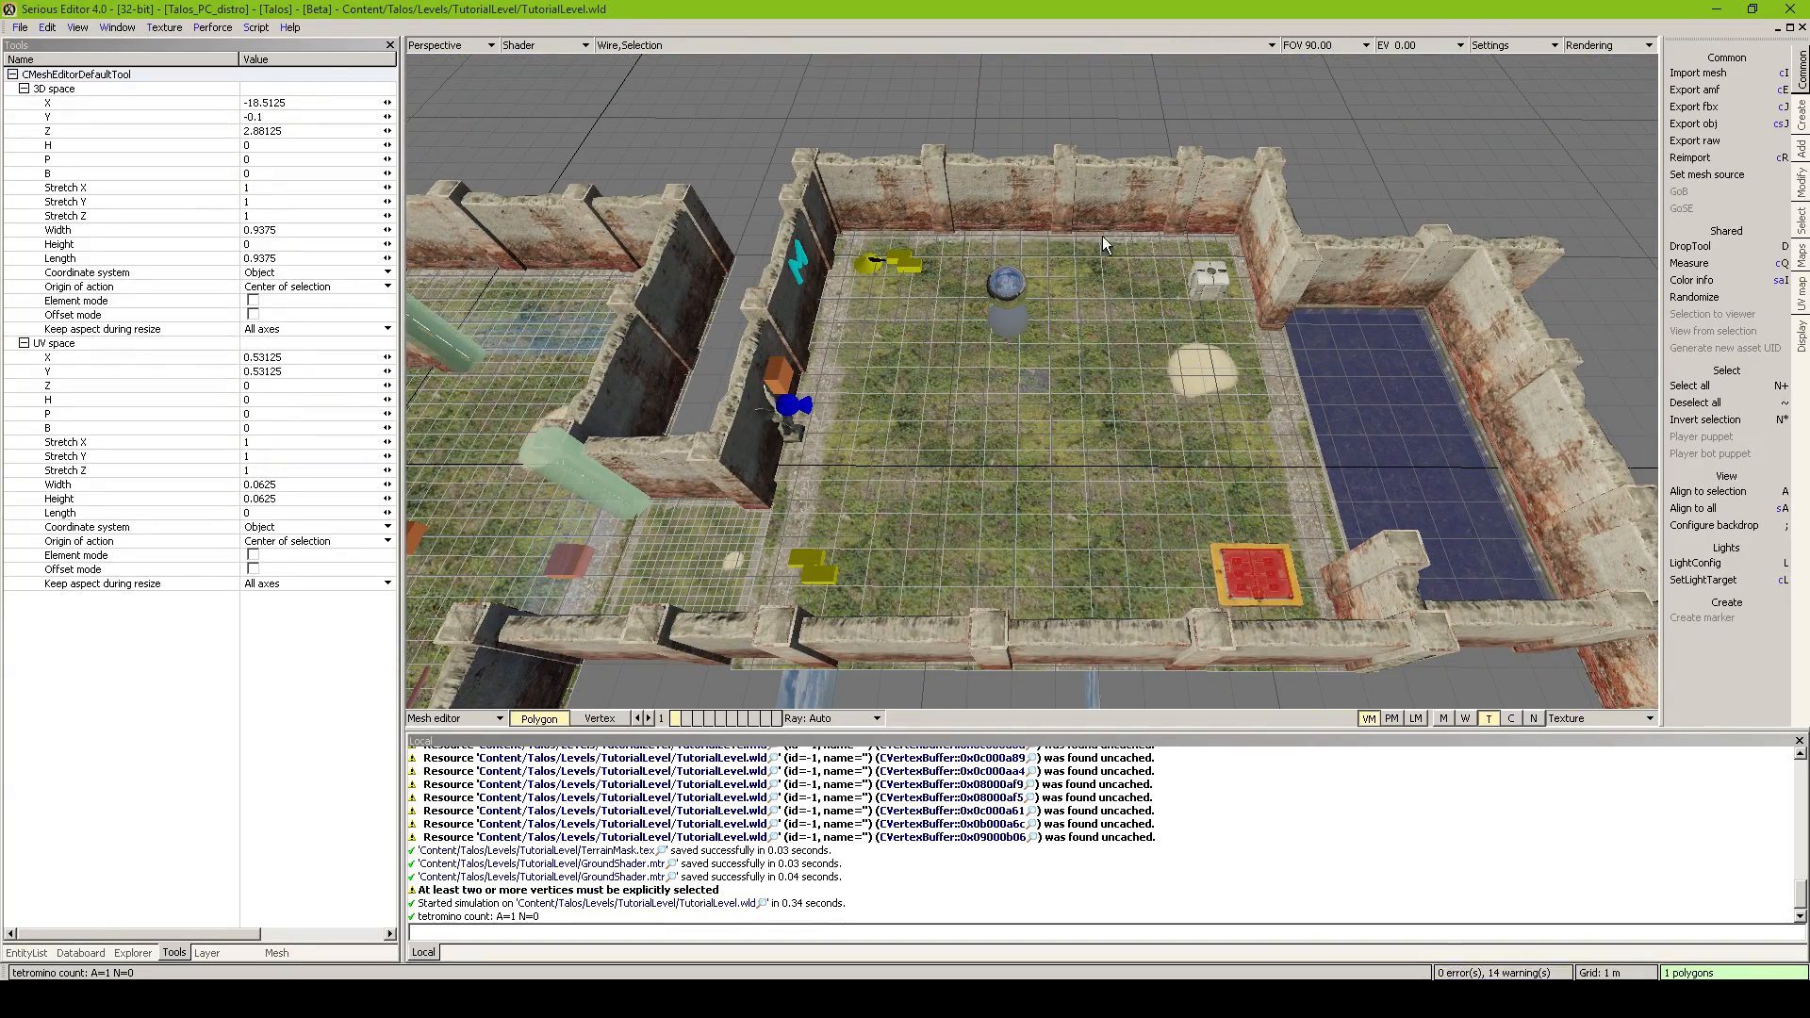
mouse_move(1129, 217)
mouse_down()
mouse_move(883, 190)
mouse_move(1253, 515)
mouse_move(1041, 119)
mouse_up()
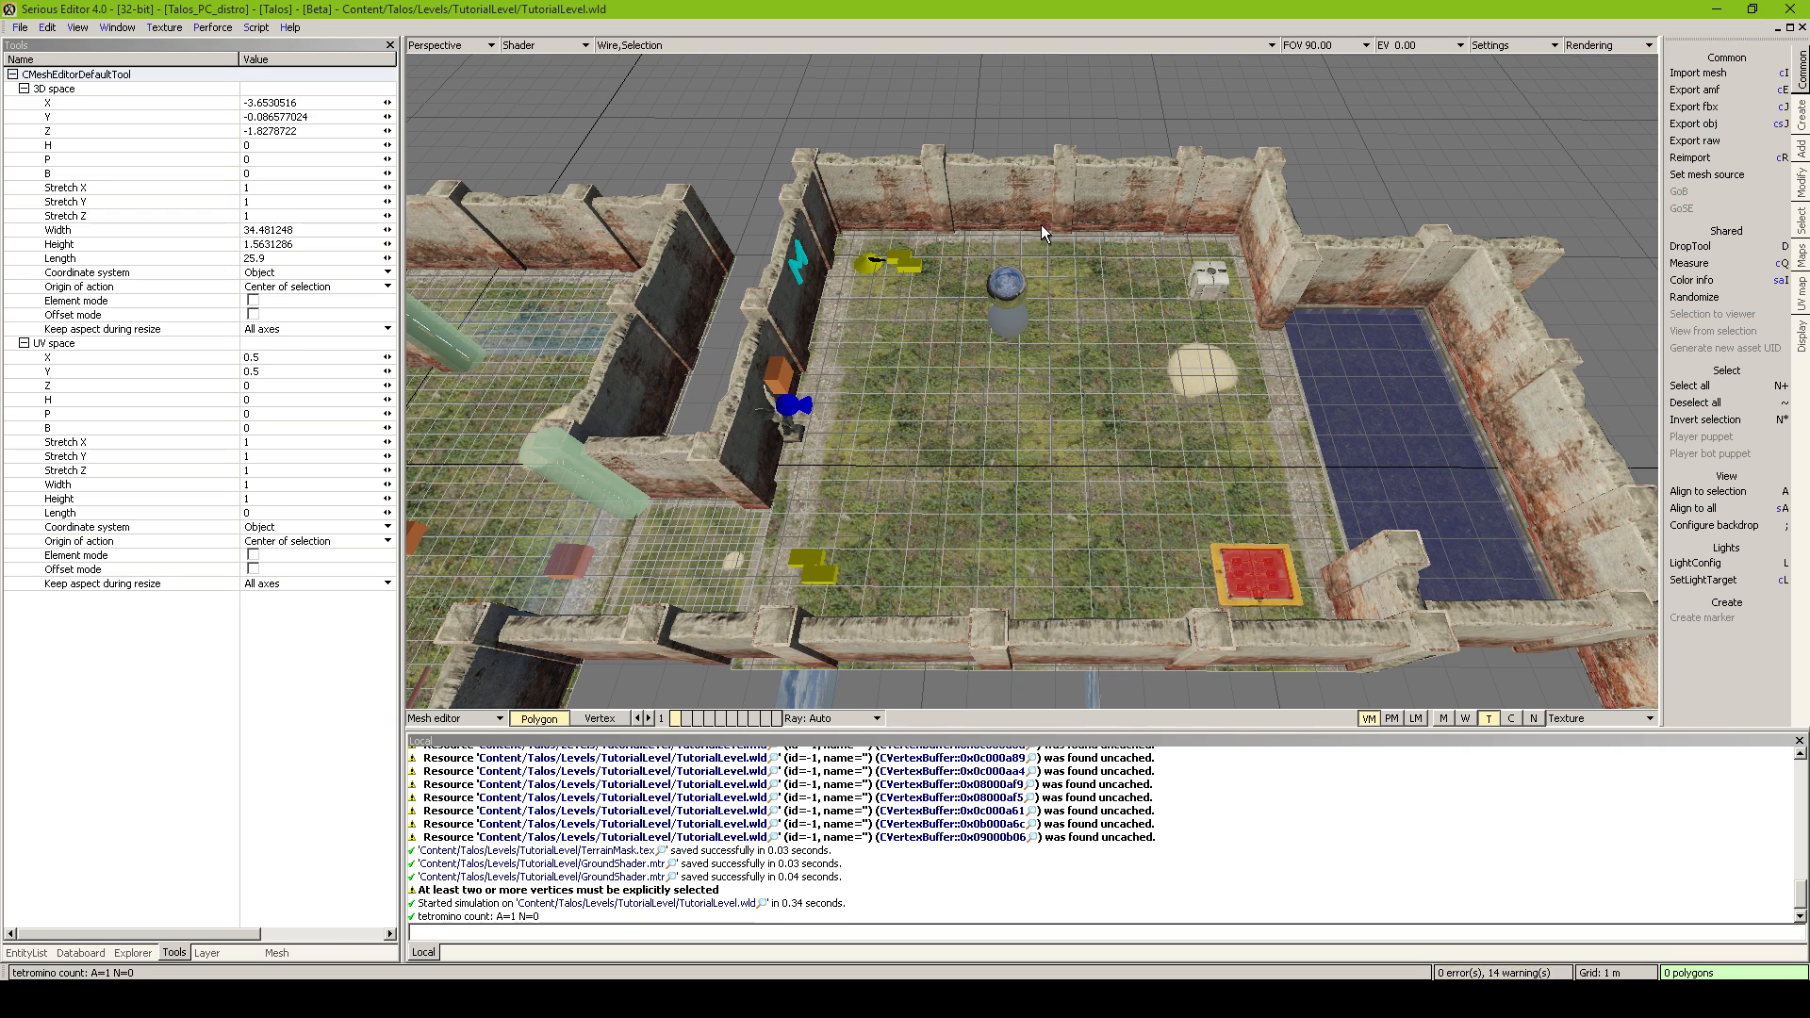
Select groups of floor polygons in the second room to examine how the grid is divided, clearing the selection each time
drag(834, 224, 1328, 647)
middle_drag(1259, 524, 1264, 436)
scroll(1263, 462, down, 3)
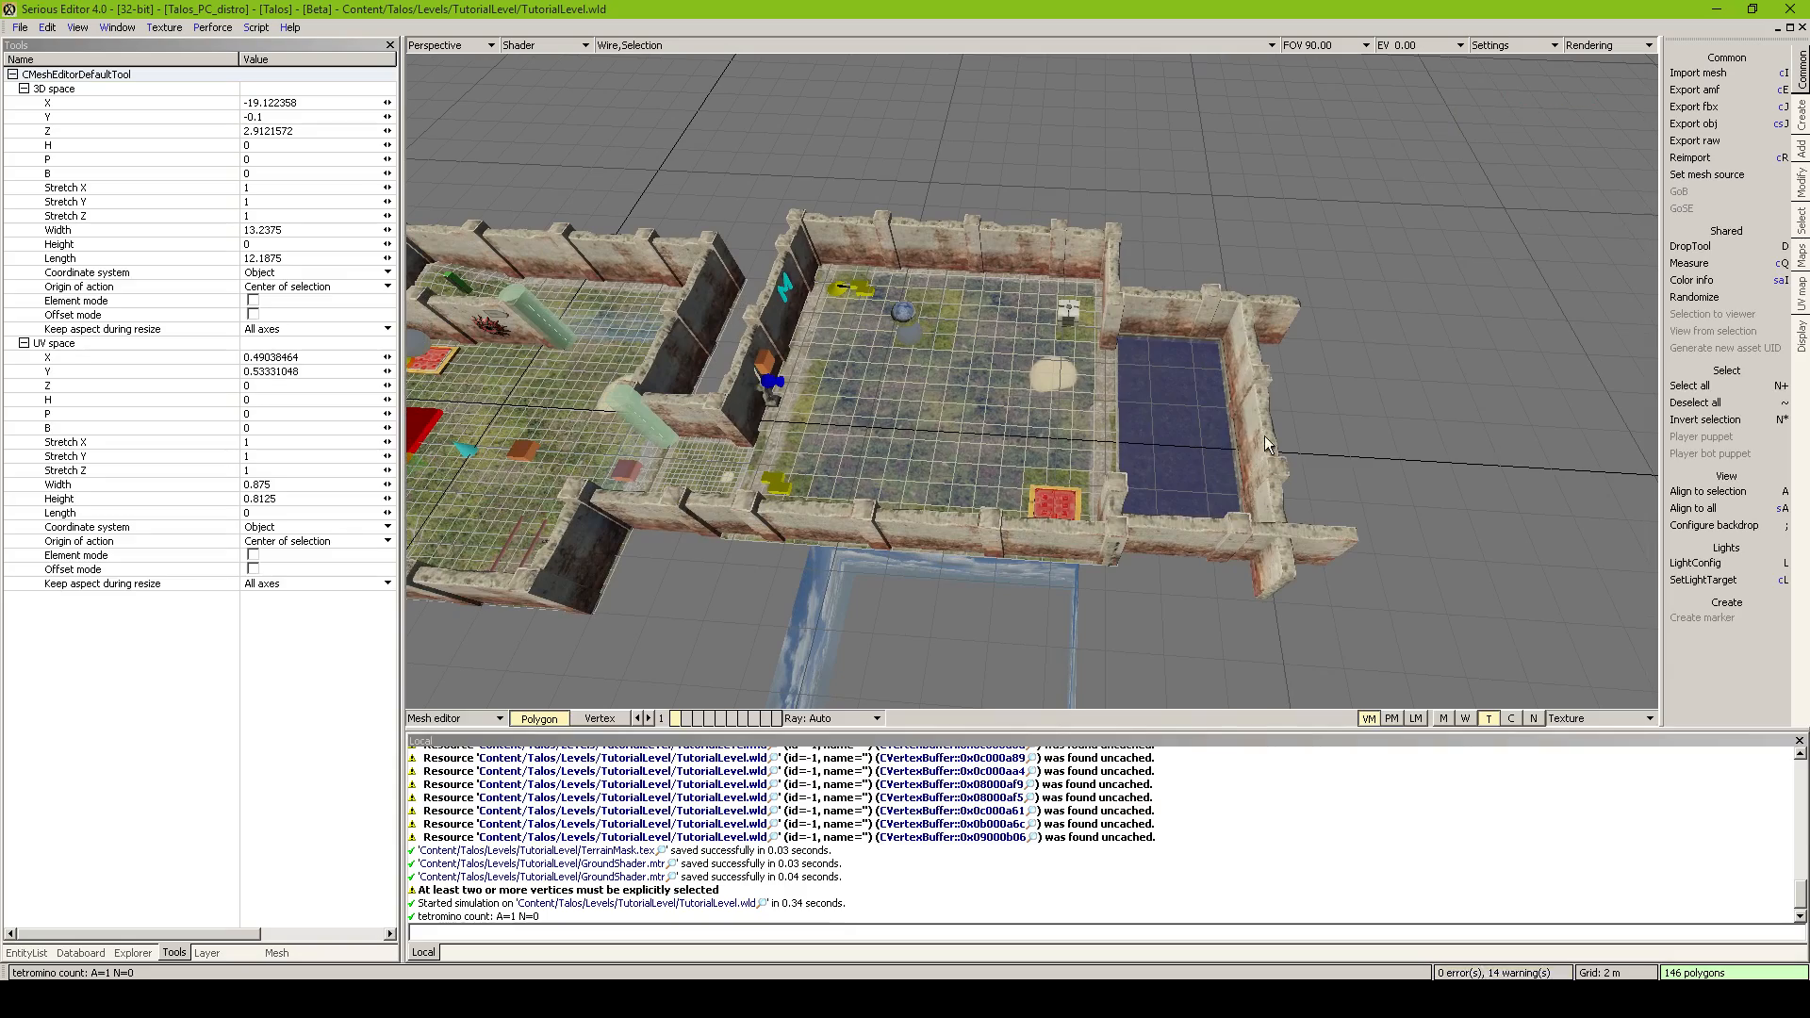
click(1718, 405)
middle_drag(1414, 330, 1414, 410)
scroll(750, 489, up, 4)
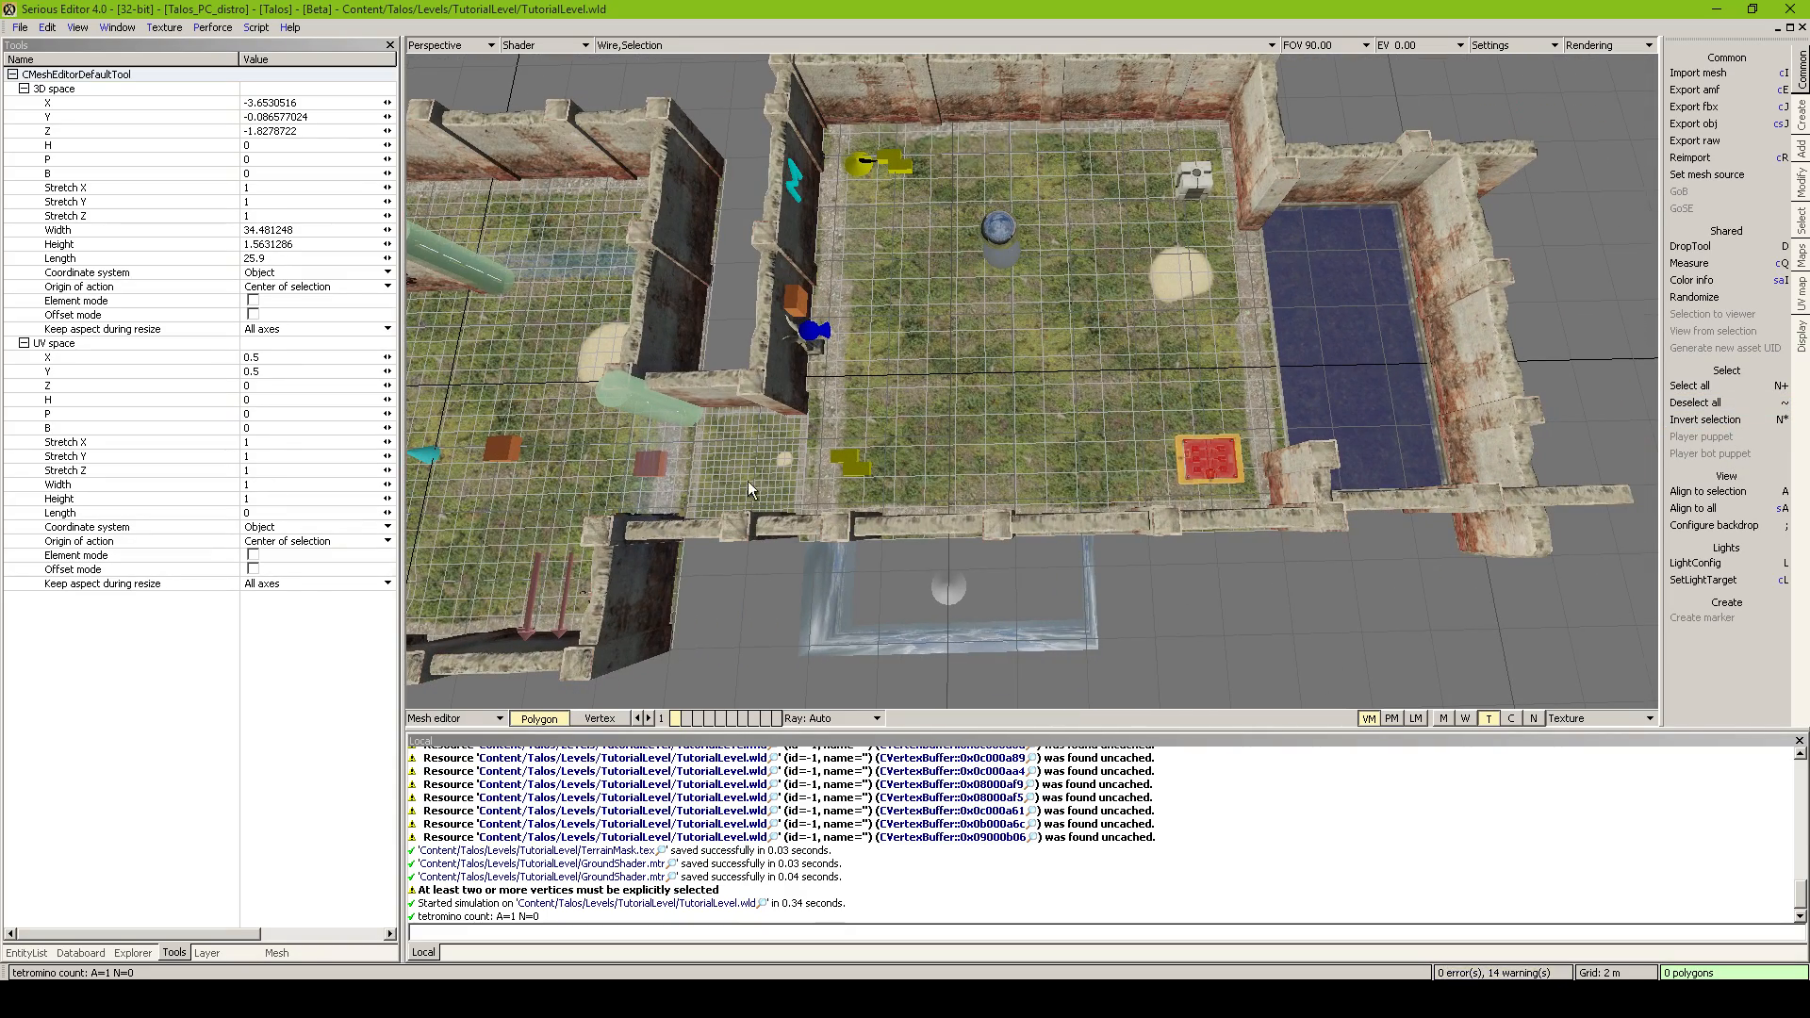
mouse_move(851, 512)
mouse_down()
mouse_move(826, 414)
mouse_move(842, 137)
mouse_move(942, 127)
mouse_move(1214, 128)
mouse_move(1229, 168)
mouse_move(1212, 488)
mouse_move(1239, 473)
mouse_up()
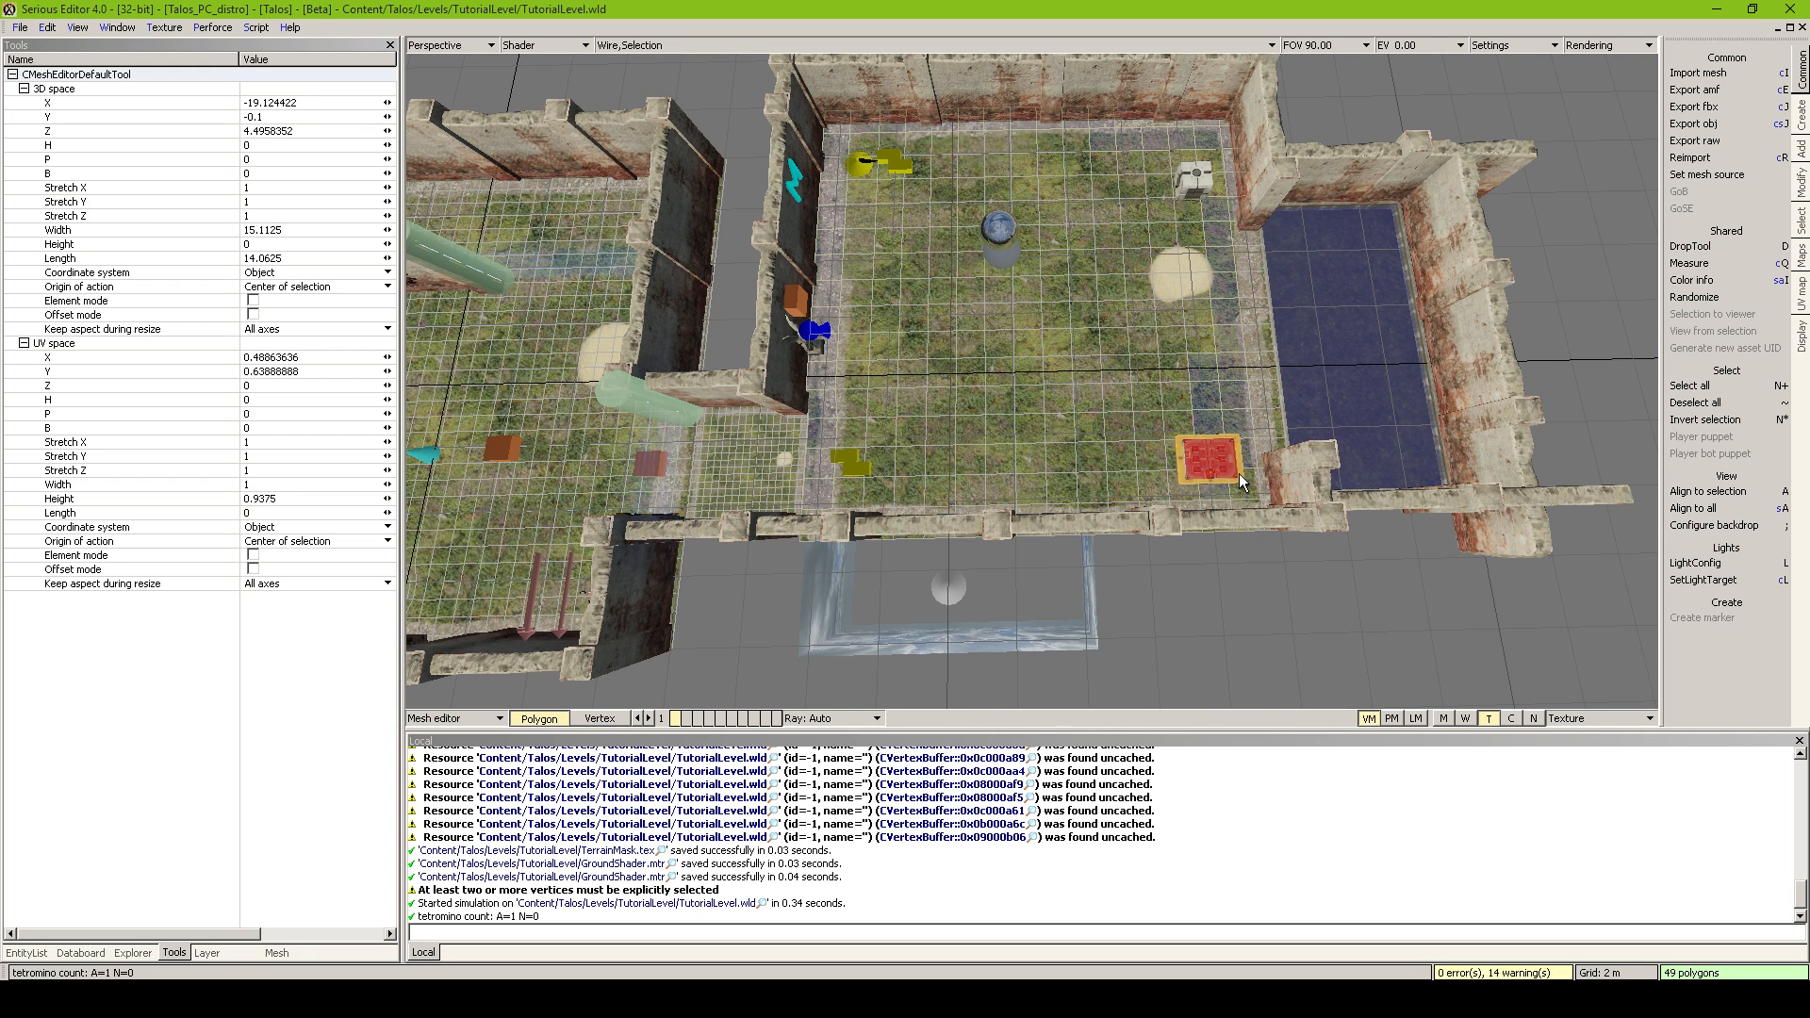
click(1696, 404)
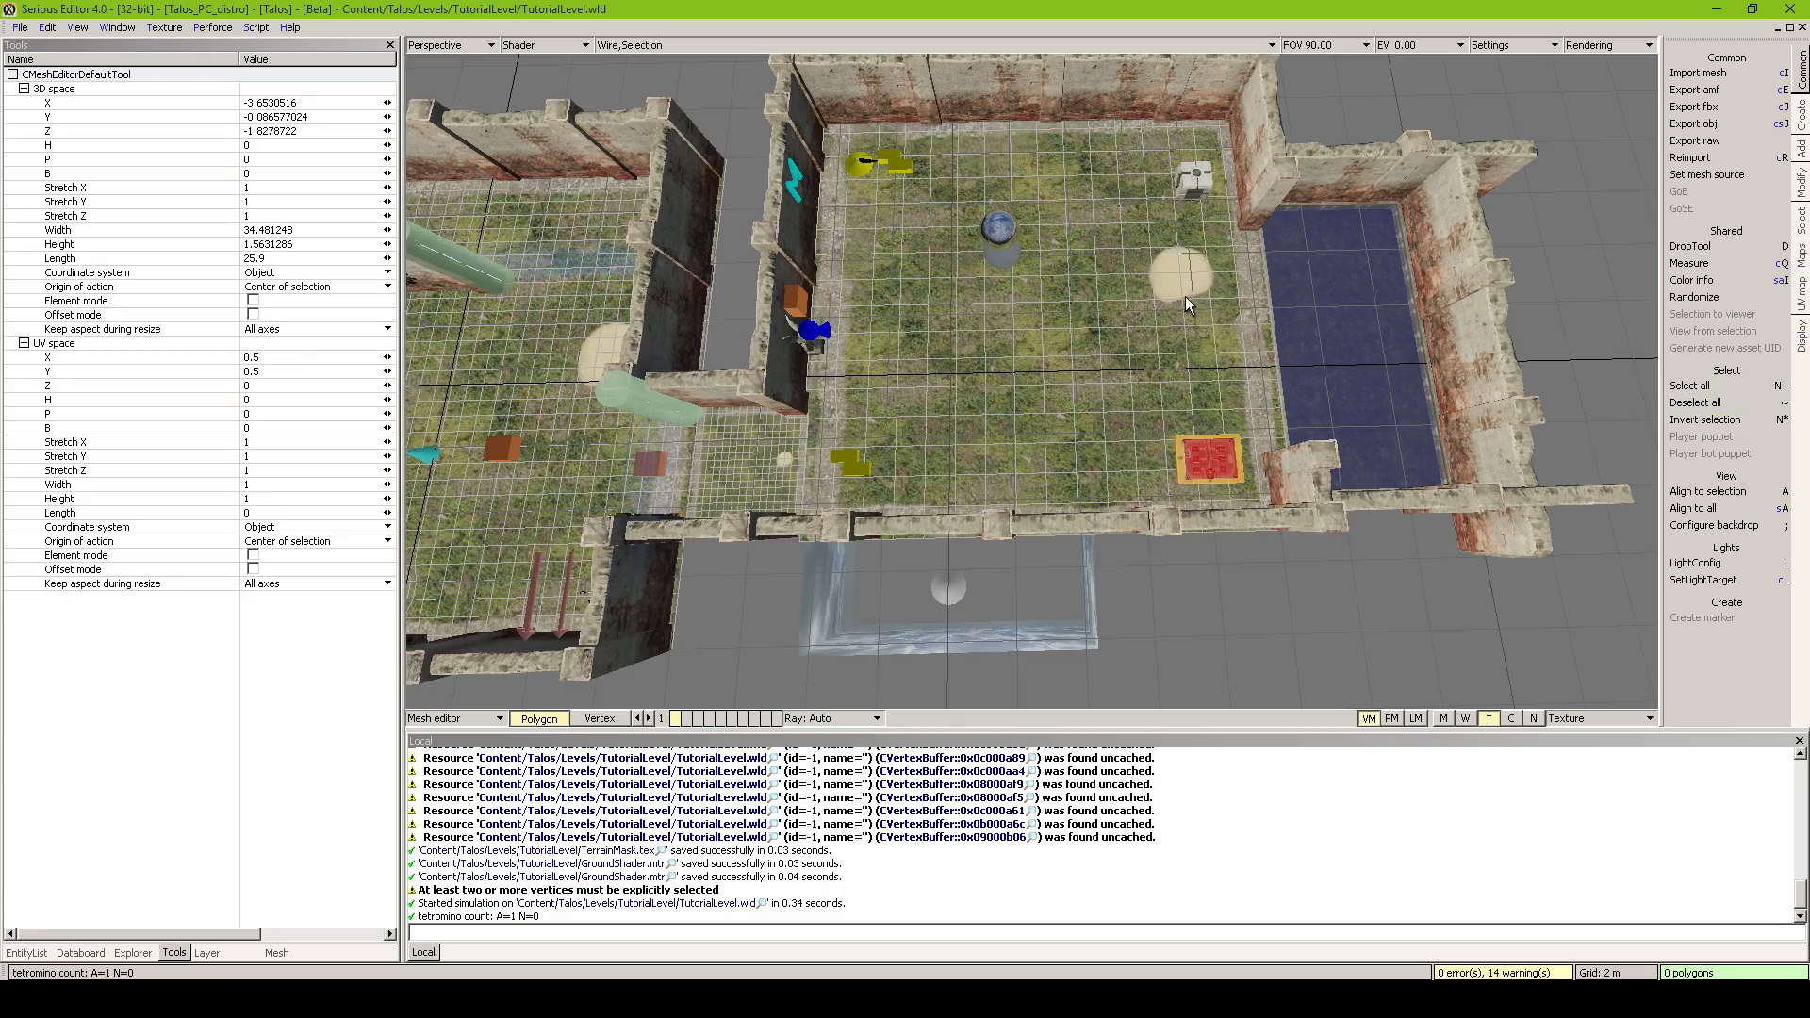
Create a 16 by 16 segment quad grid about 8.1 m wide on the empty ground outside the second room's wall
key(Tab)
key(w)
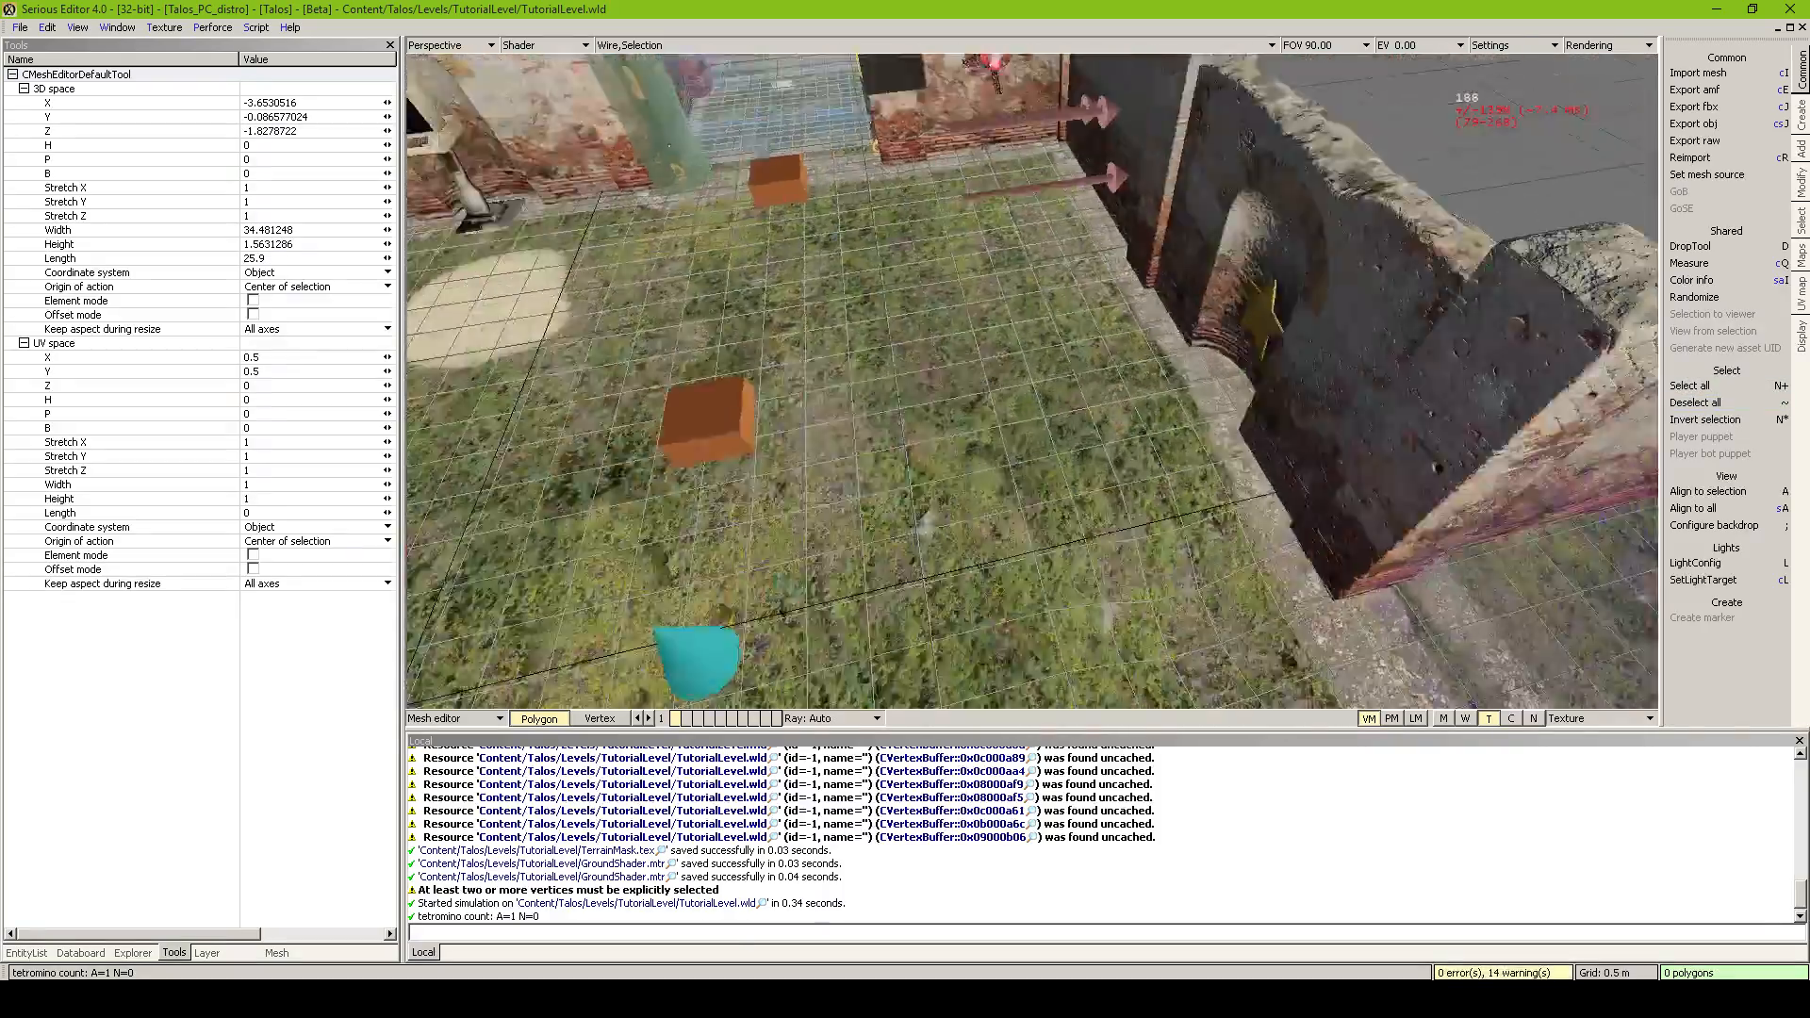
key(s)
key(w)
key(s)
key(Tab)
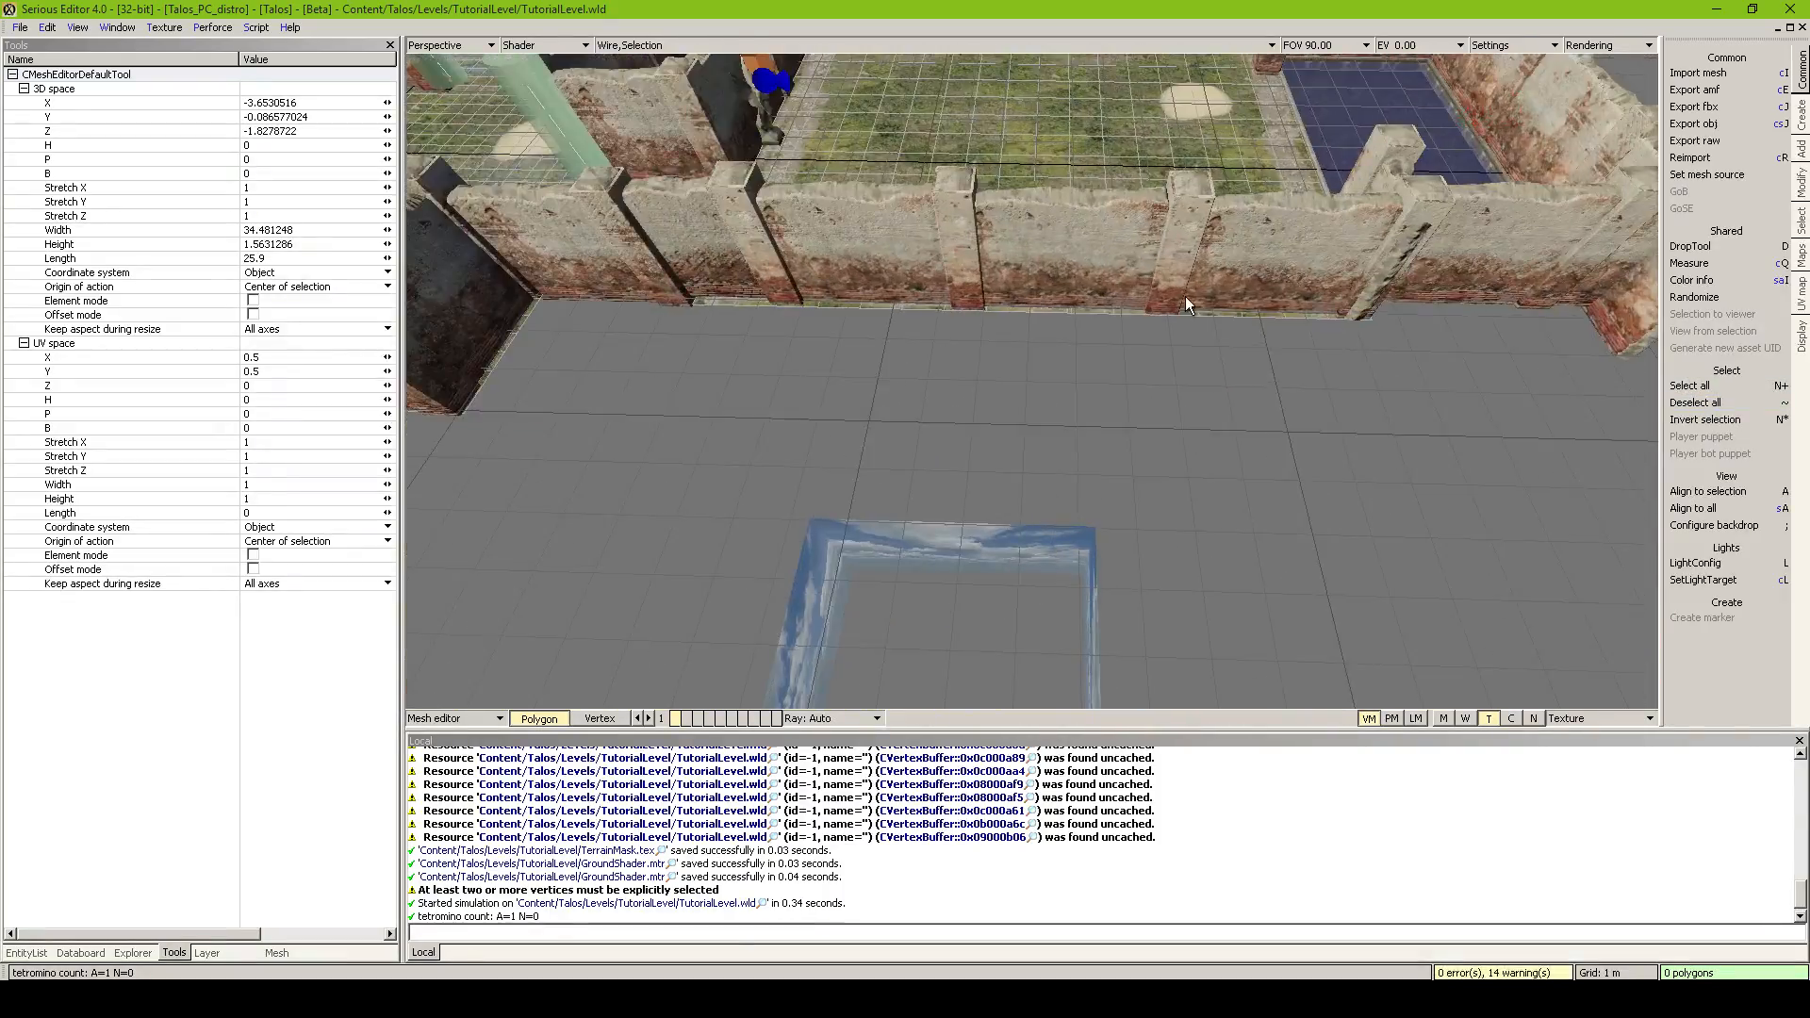
click(1802, 113)
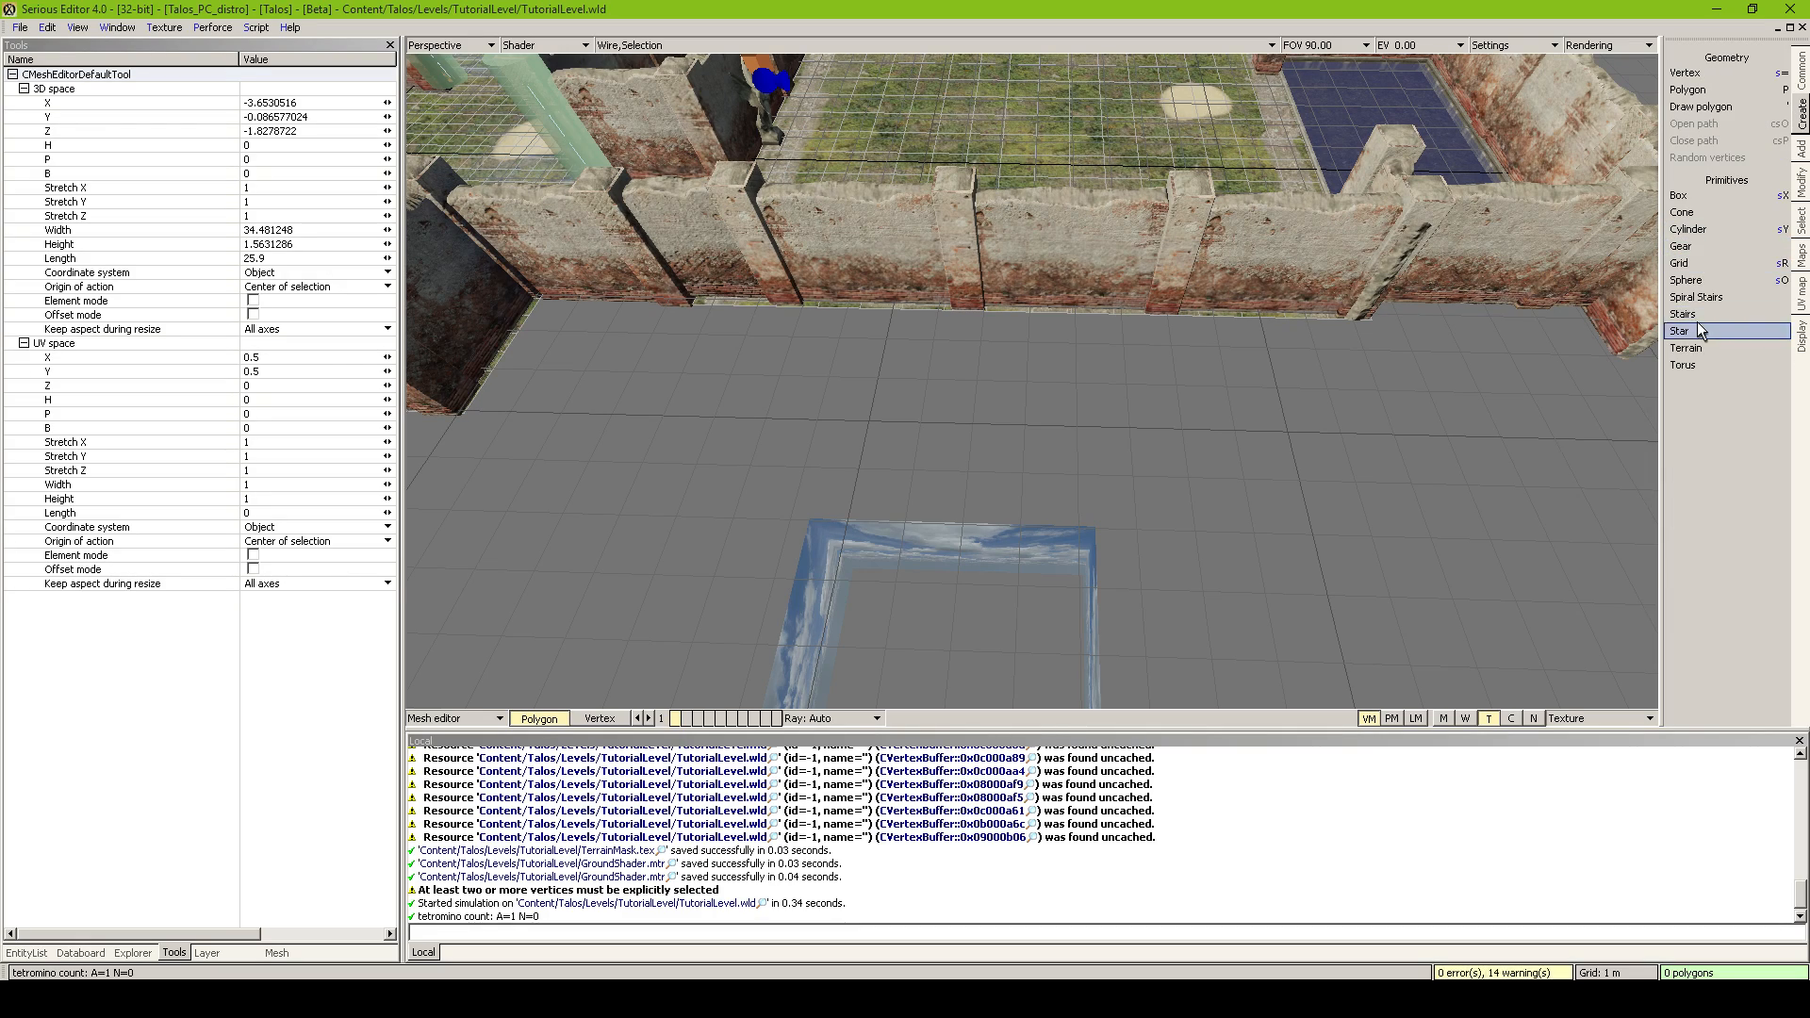
click(1689, 265)
key(Tab)
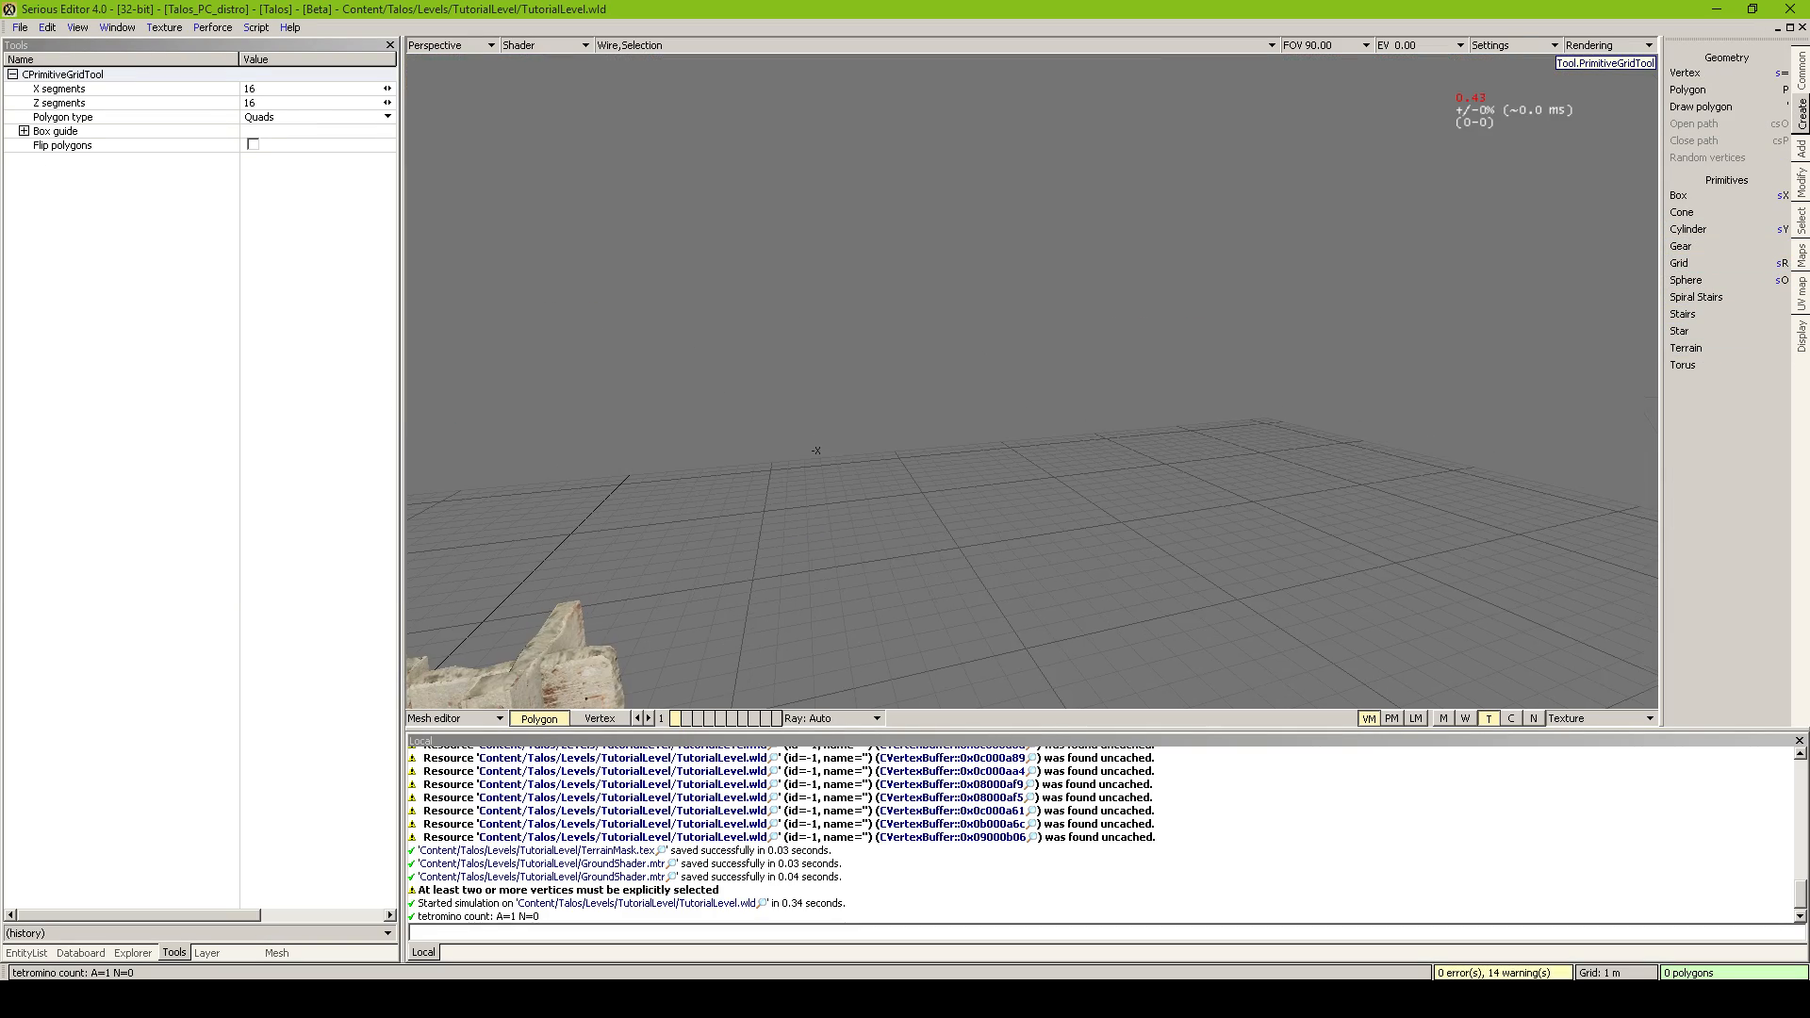
key(d)
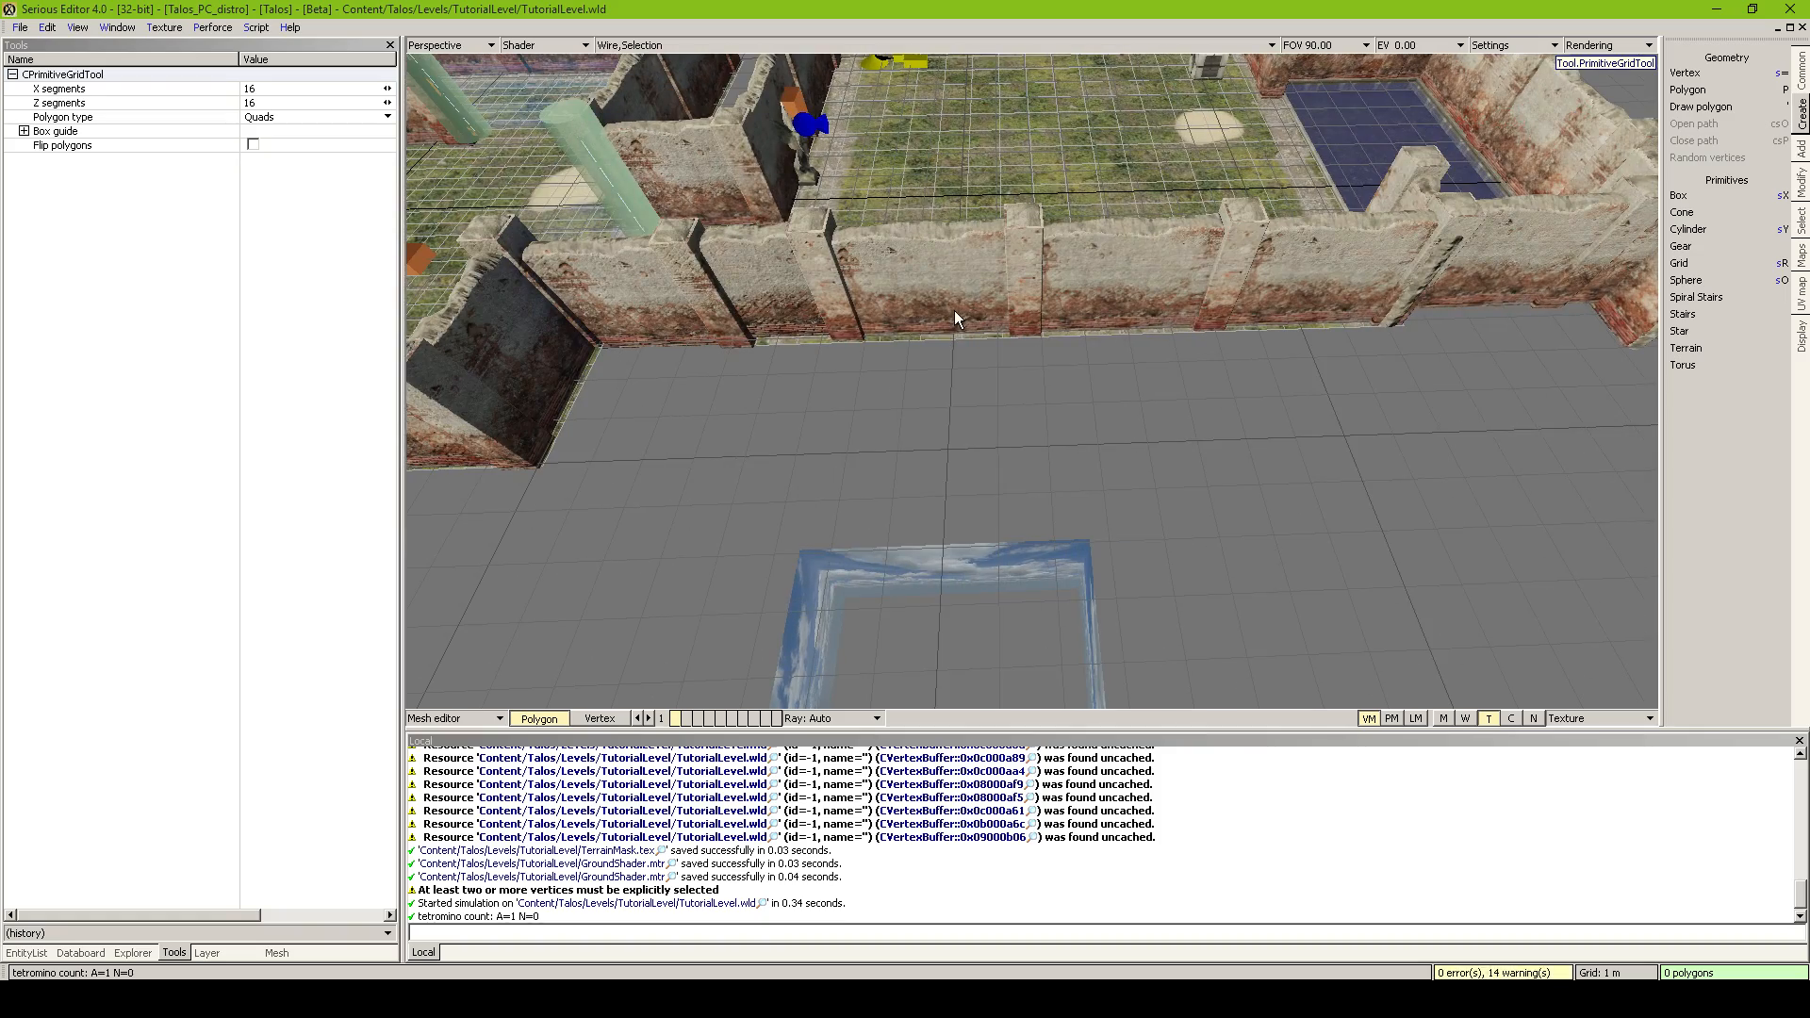
drag(846, 342, 1299, 688)
middle_drag(1269, 539, 1329, 557)
middle_drag(1255, 445, 772, 175)
key(Return)
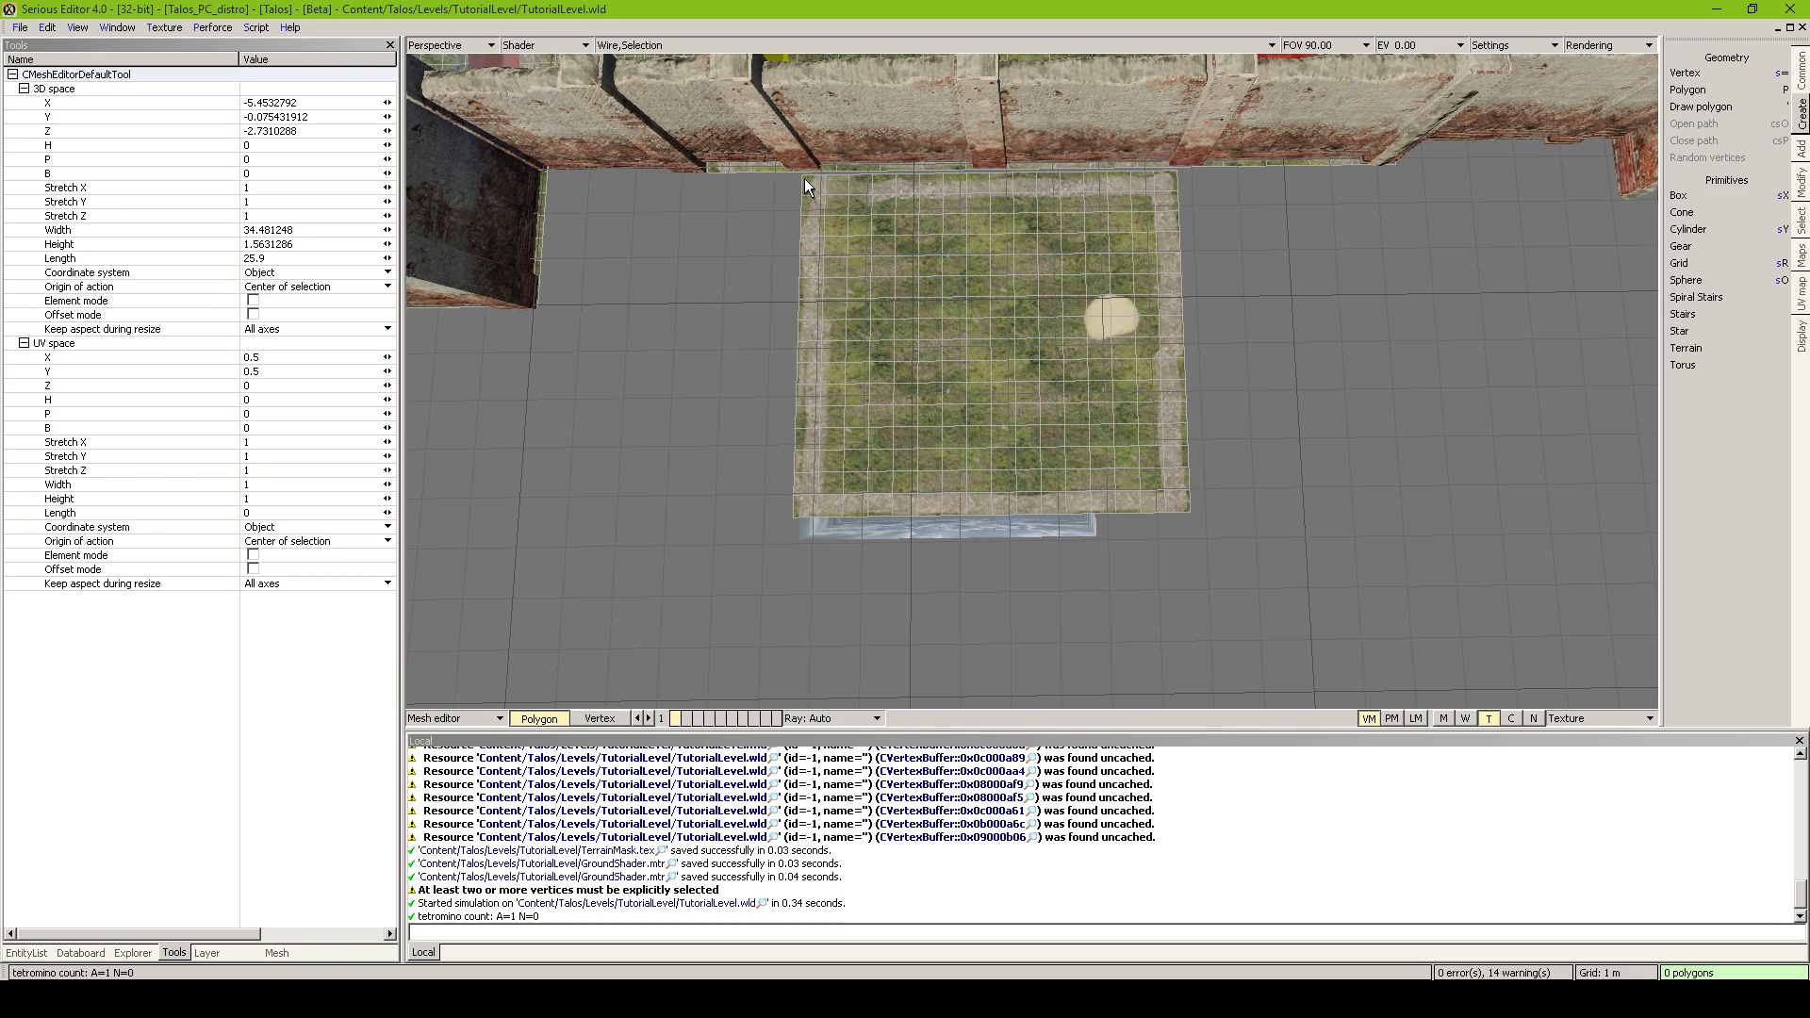
Select all the polygons of the new grid outside the wall and delete them
drag(801, 175, 1180, 511)
middle_drag(1180, 510, 1261, 485)
shift+drag(1615, 353, 818, 392)
middle_drag(818, 392, 1146, 400)
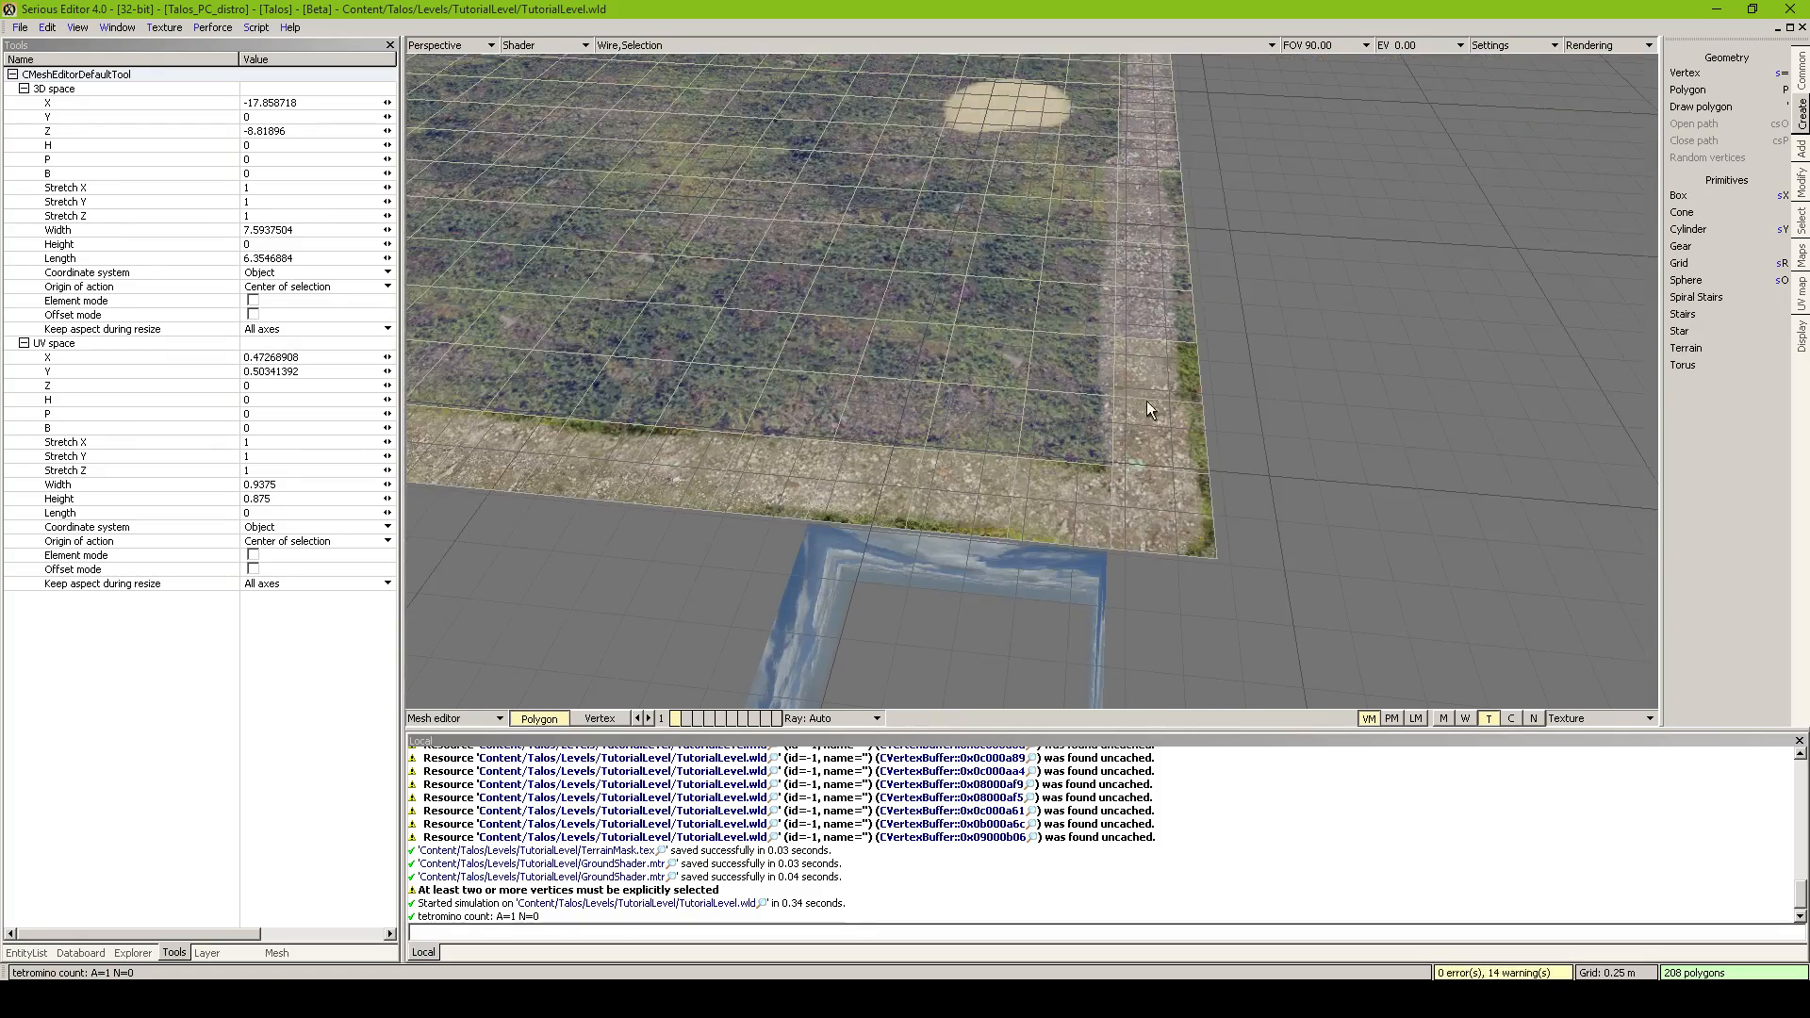
mouse_move(1146, 400)
shift+mouse_down()
mouse_move(1152, 460)
mouse_move(751, 464)
shift+mouse_up()
middle_drag(750, 463, 1559, 439)
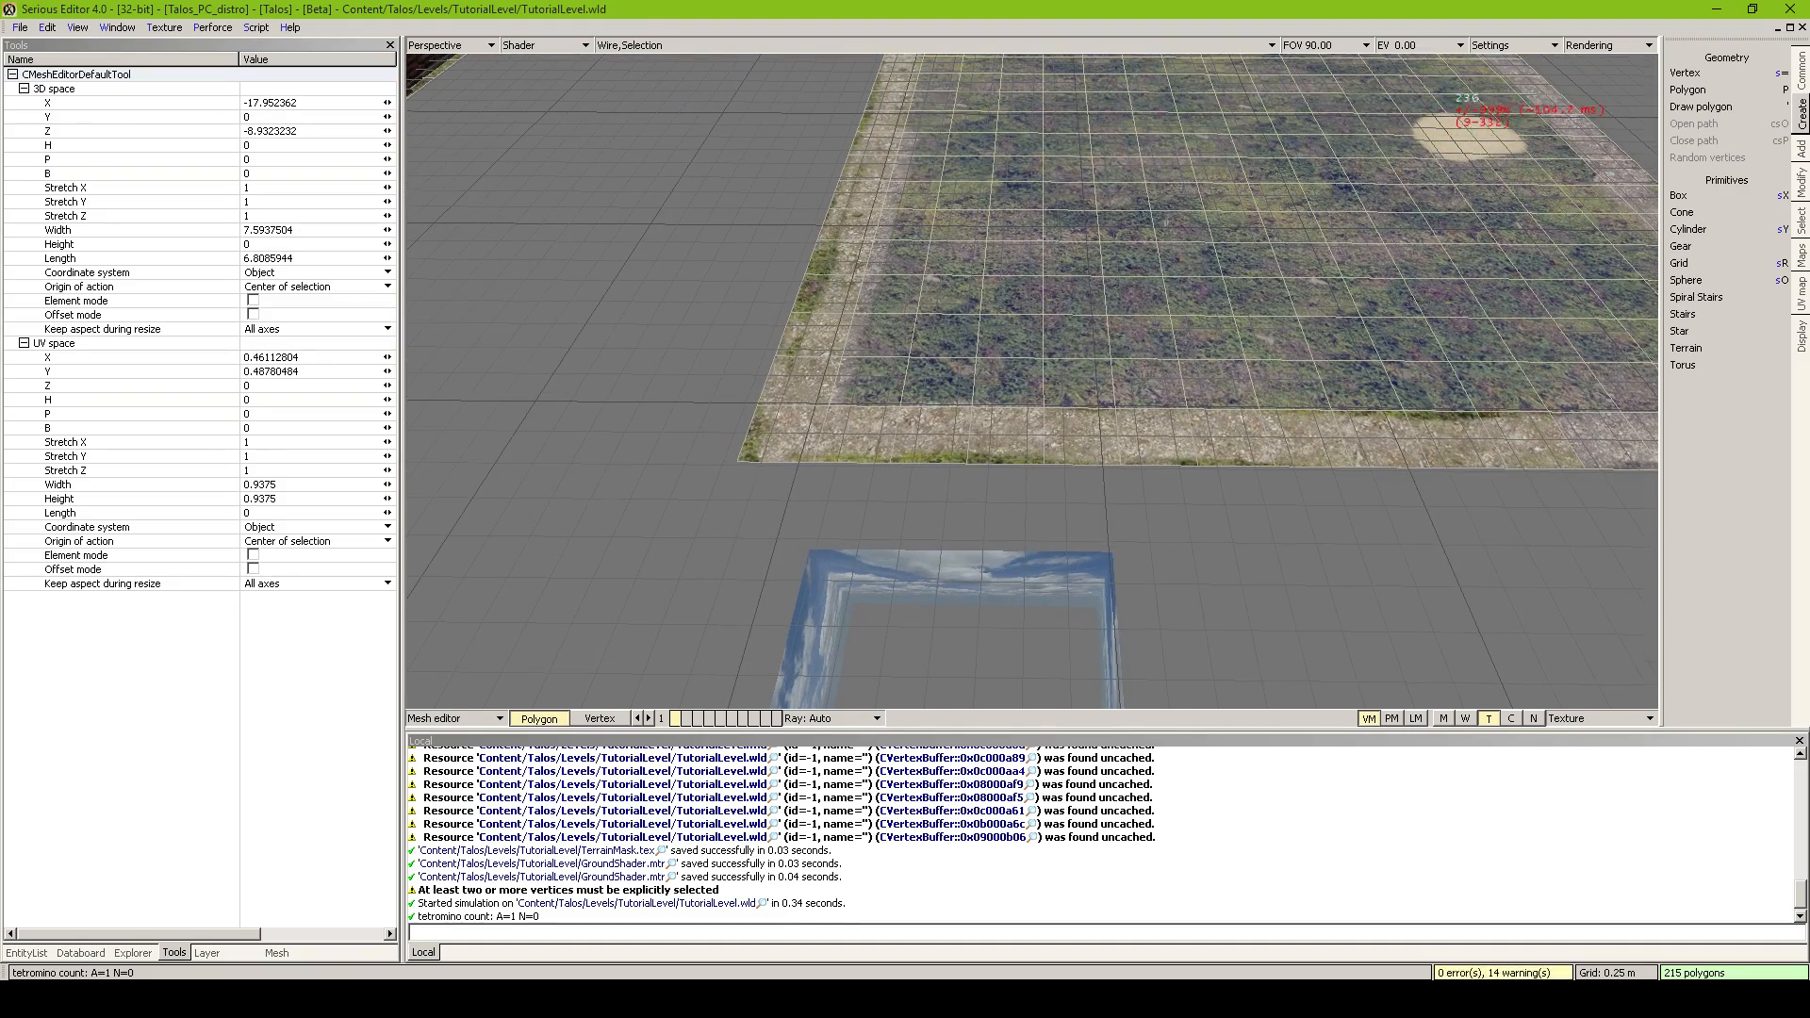
mouse_move(1559, 439)
shift+mouse_down()
mouse_move(998, 449)
mouse_move(814, 365)
mouse_move(886, 76)
shift+mouse_up()
middle_drag(886, 76, 905, 358)
middle_drag(1201, 377, 1200, 385)
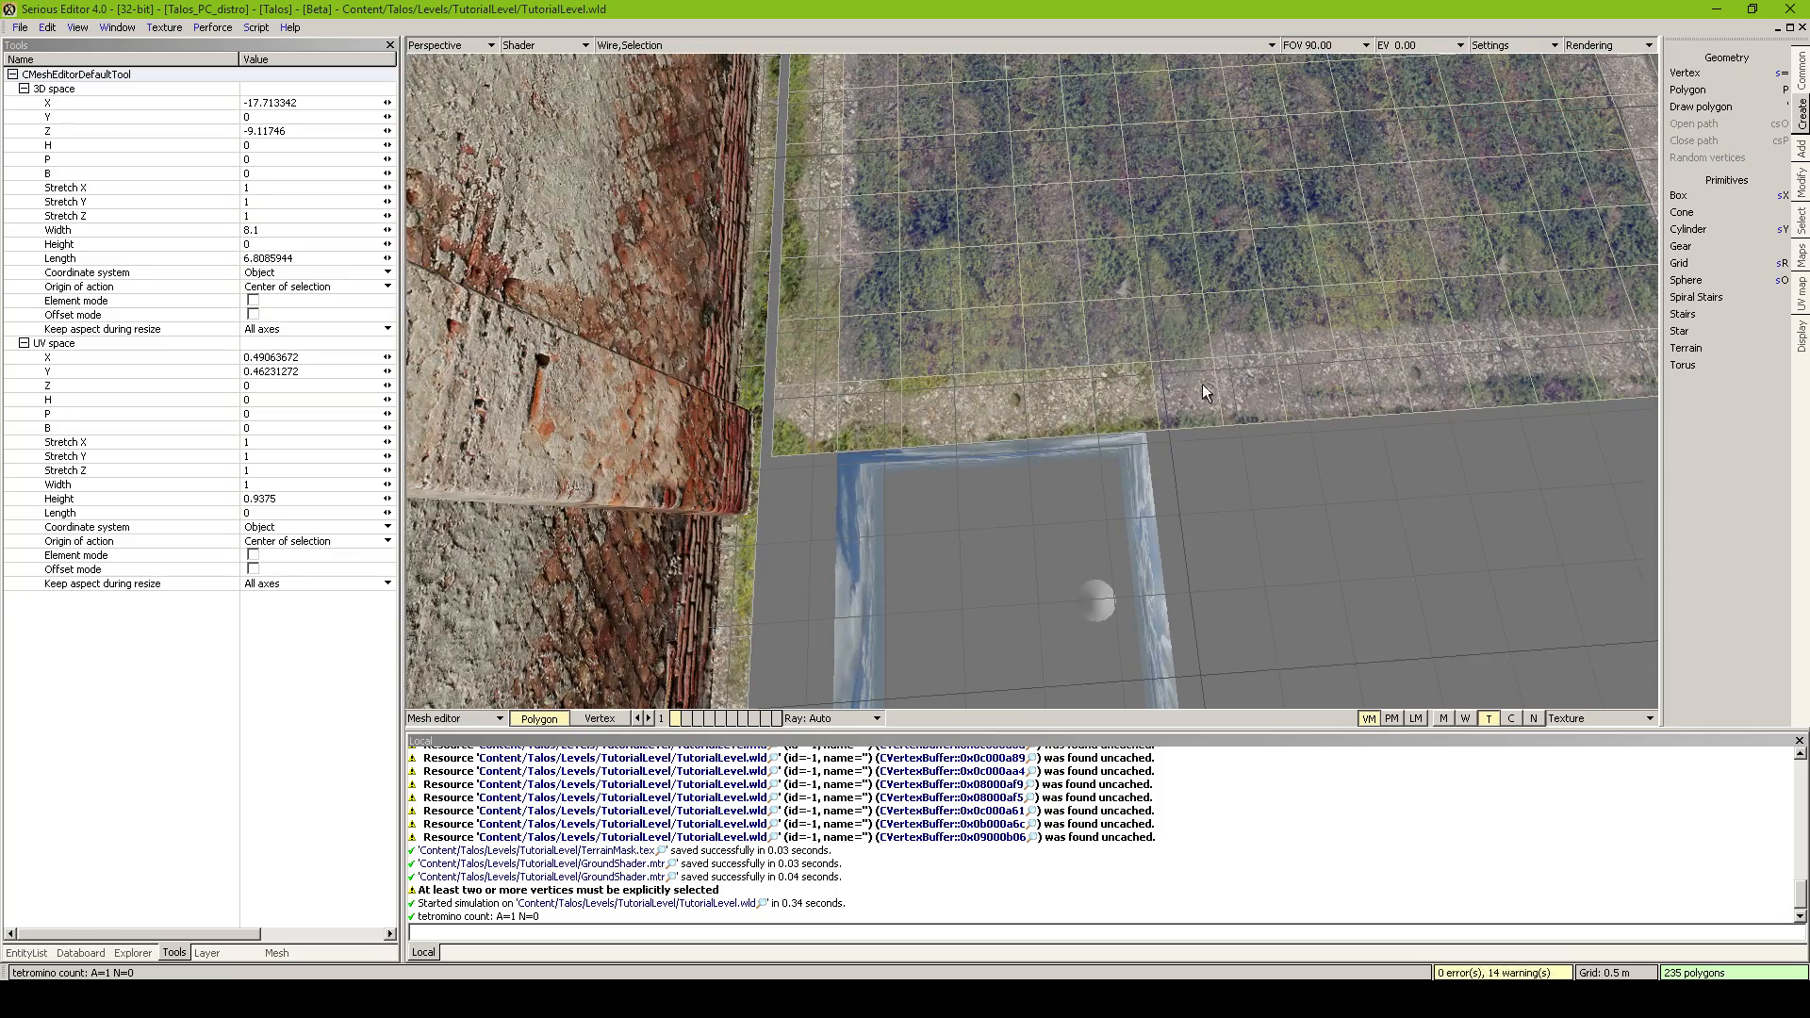
ctrl+click(1201, 386)
shift+drag(1183, 394, 767, 405)
ctrl+click(779, 388)
middle_drag(801, 41, 818, 100)
scroll(1033, 381, down, 5)
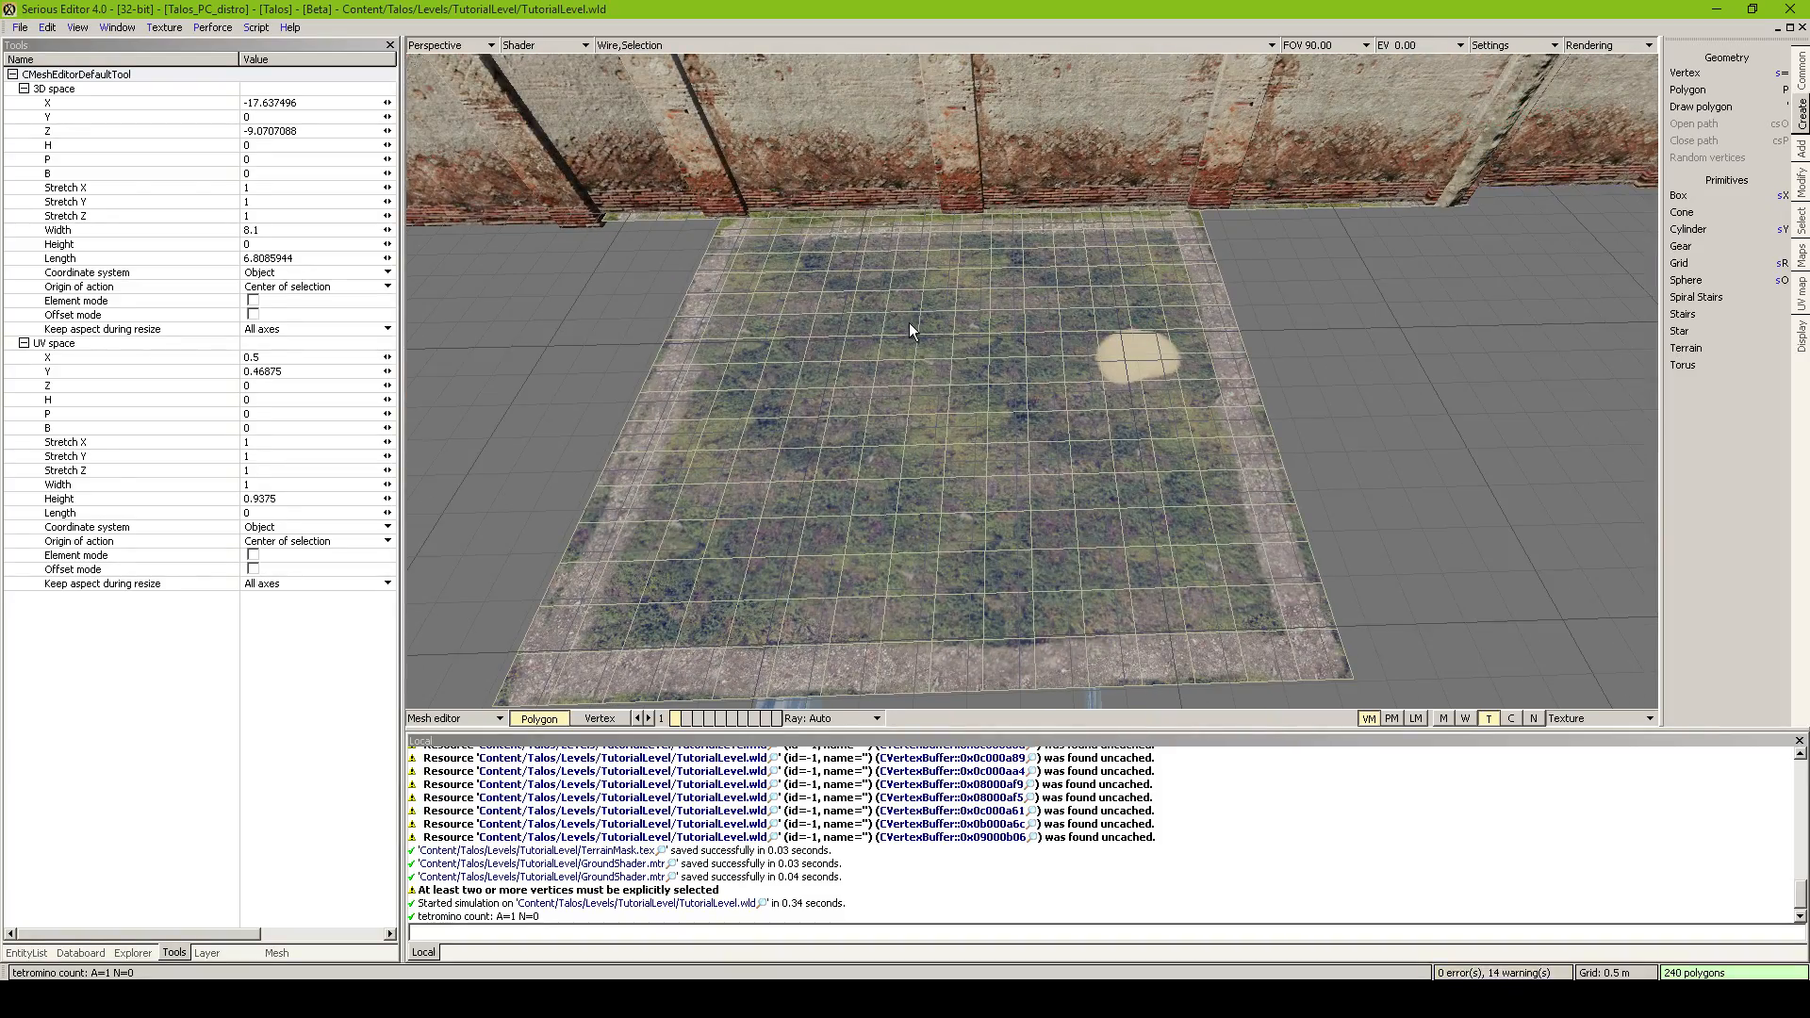
key(Delete)
Create a one-segment box about 12.7 m wide, 12.1 m long and 3.45 m high outside the second room's wall
mouse_move(939, 371)
middle_down()
mouse_move(943, 320)
mouse_move(952, 377)
middle_up()
click(1681, 197)
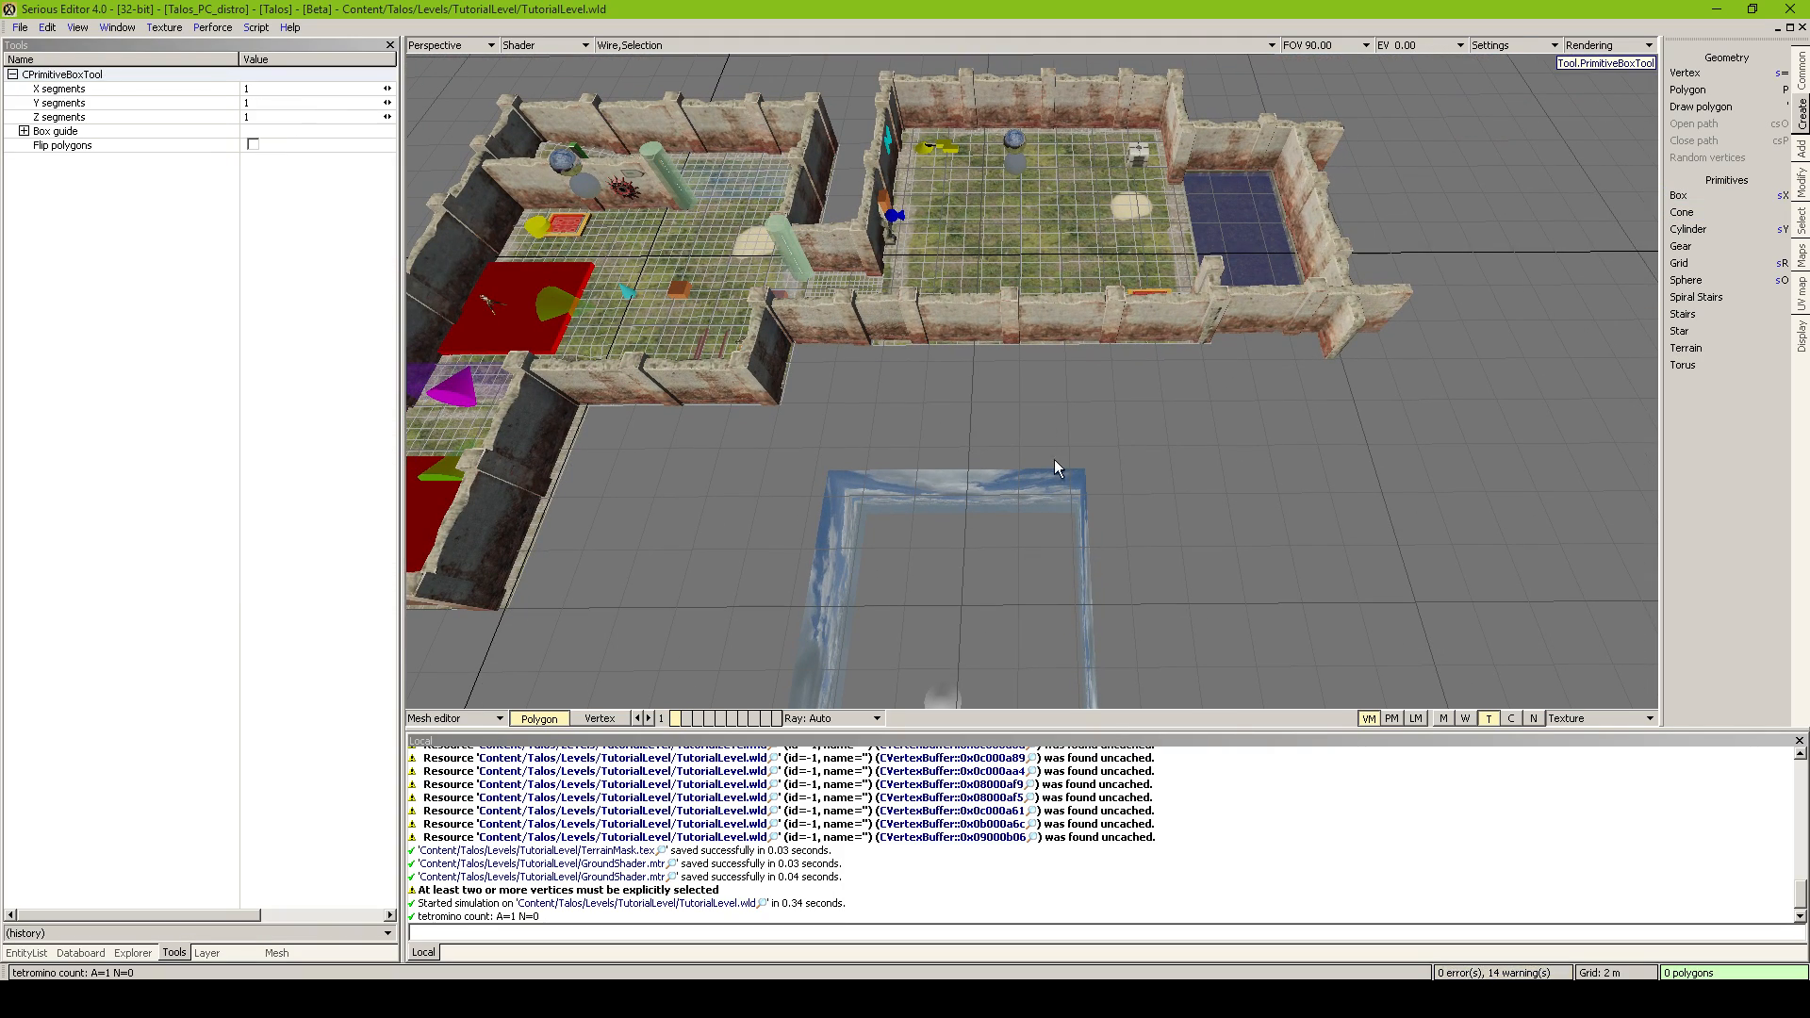
drag(954, 347, 1305, 645)
middle_drag(1145, 530, 1104, 459)
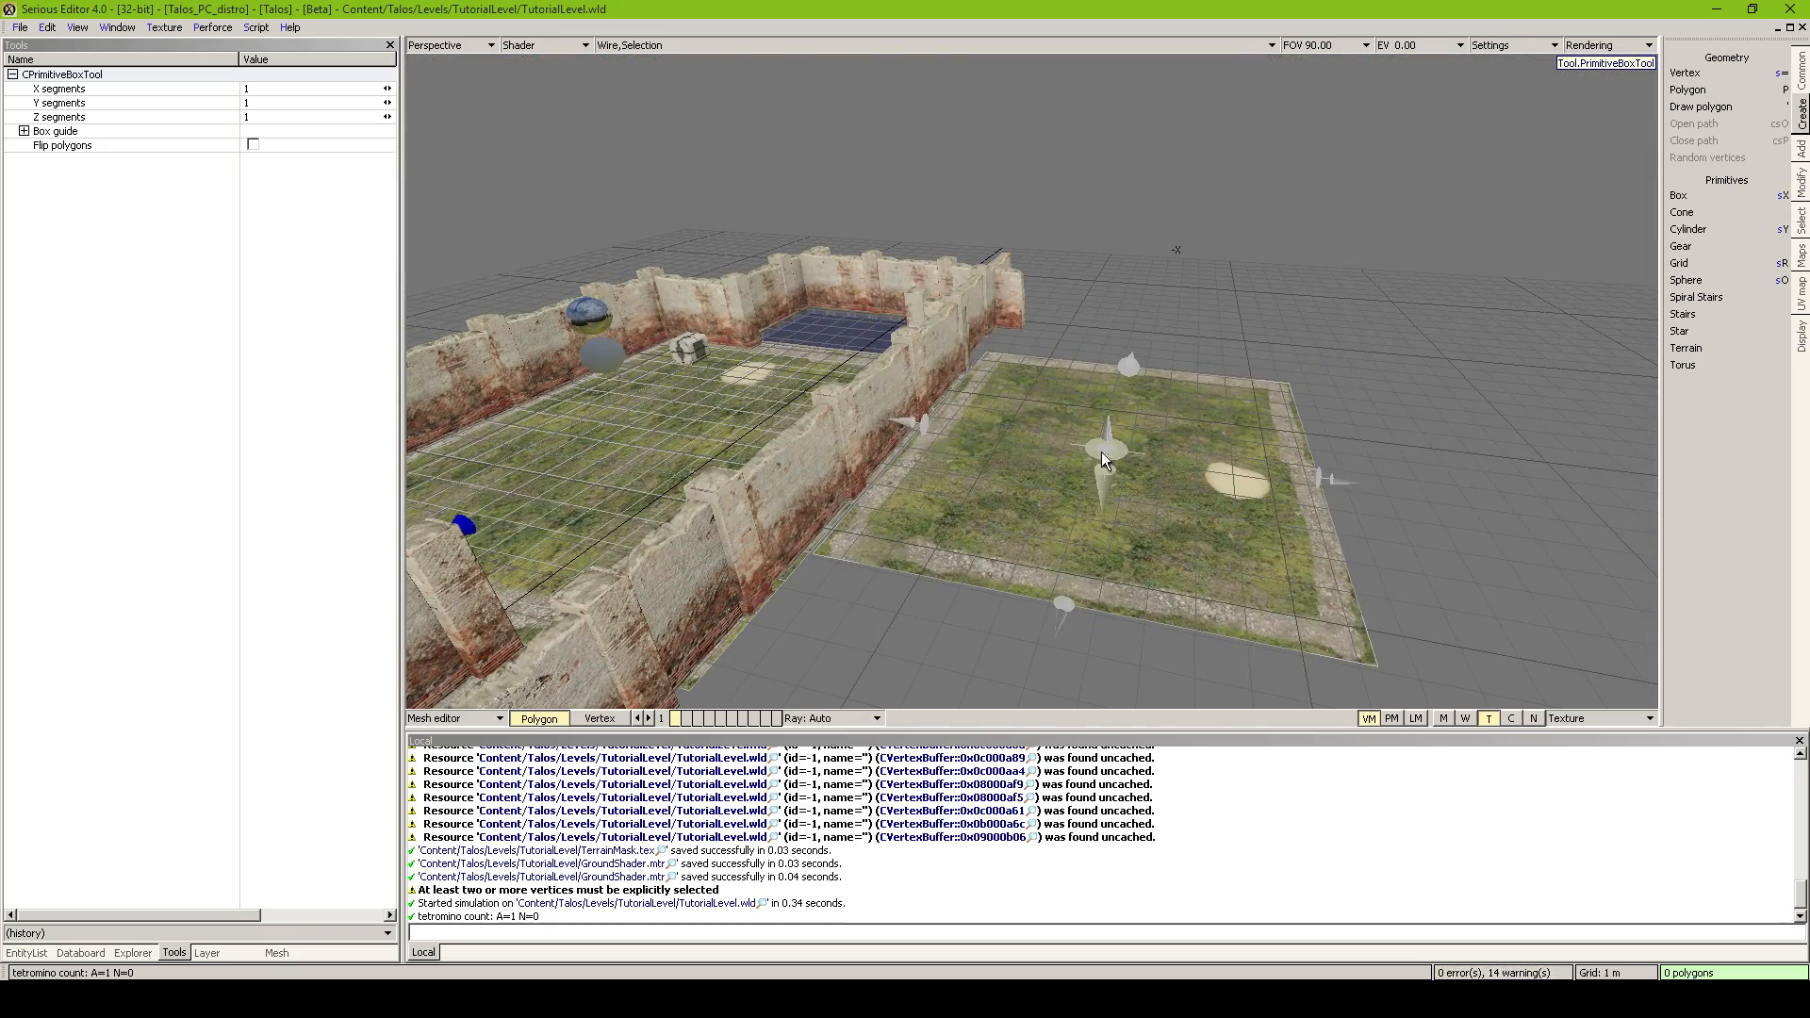
drag(1102, 452, 1111, 337)
key(Return)
middle_drag(1110, 345, 1109, 349)
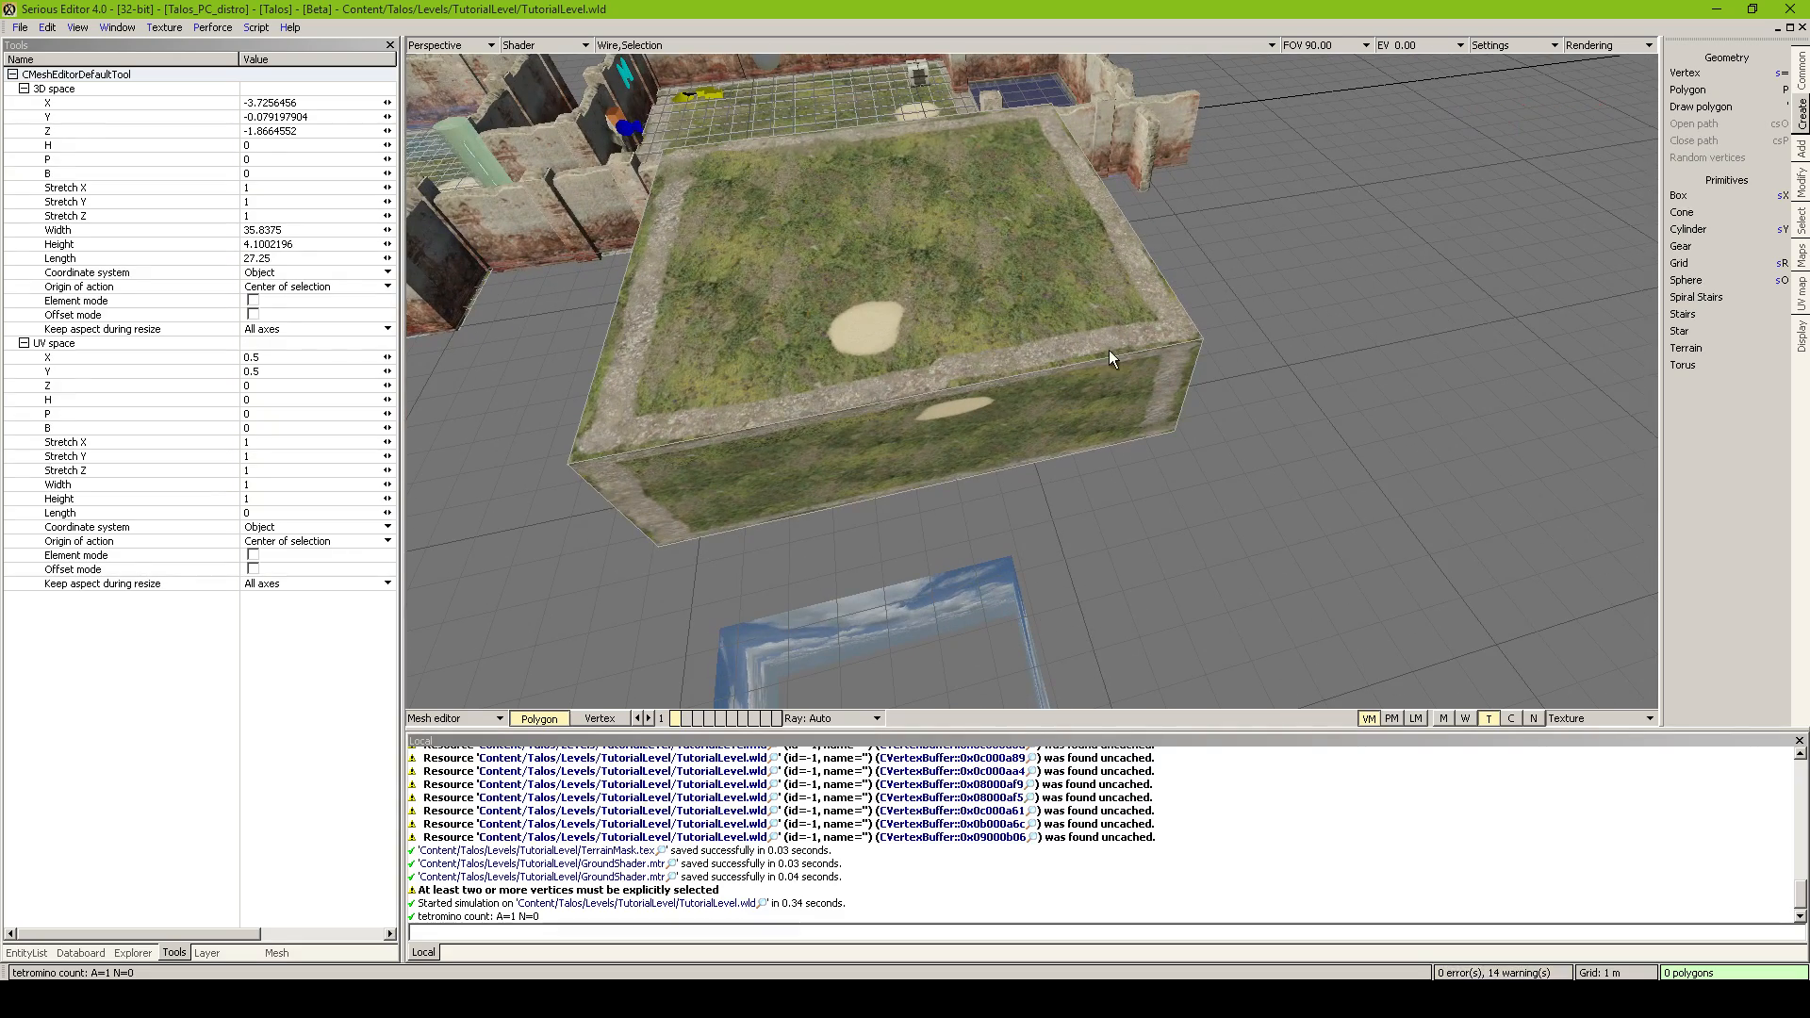
Select all six faces of the new box, including its underside and the side against the wall
click(998, 237)
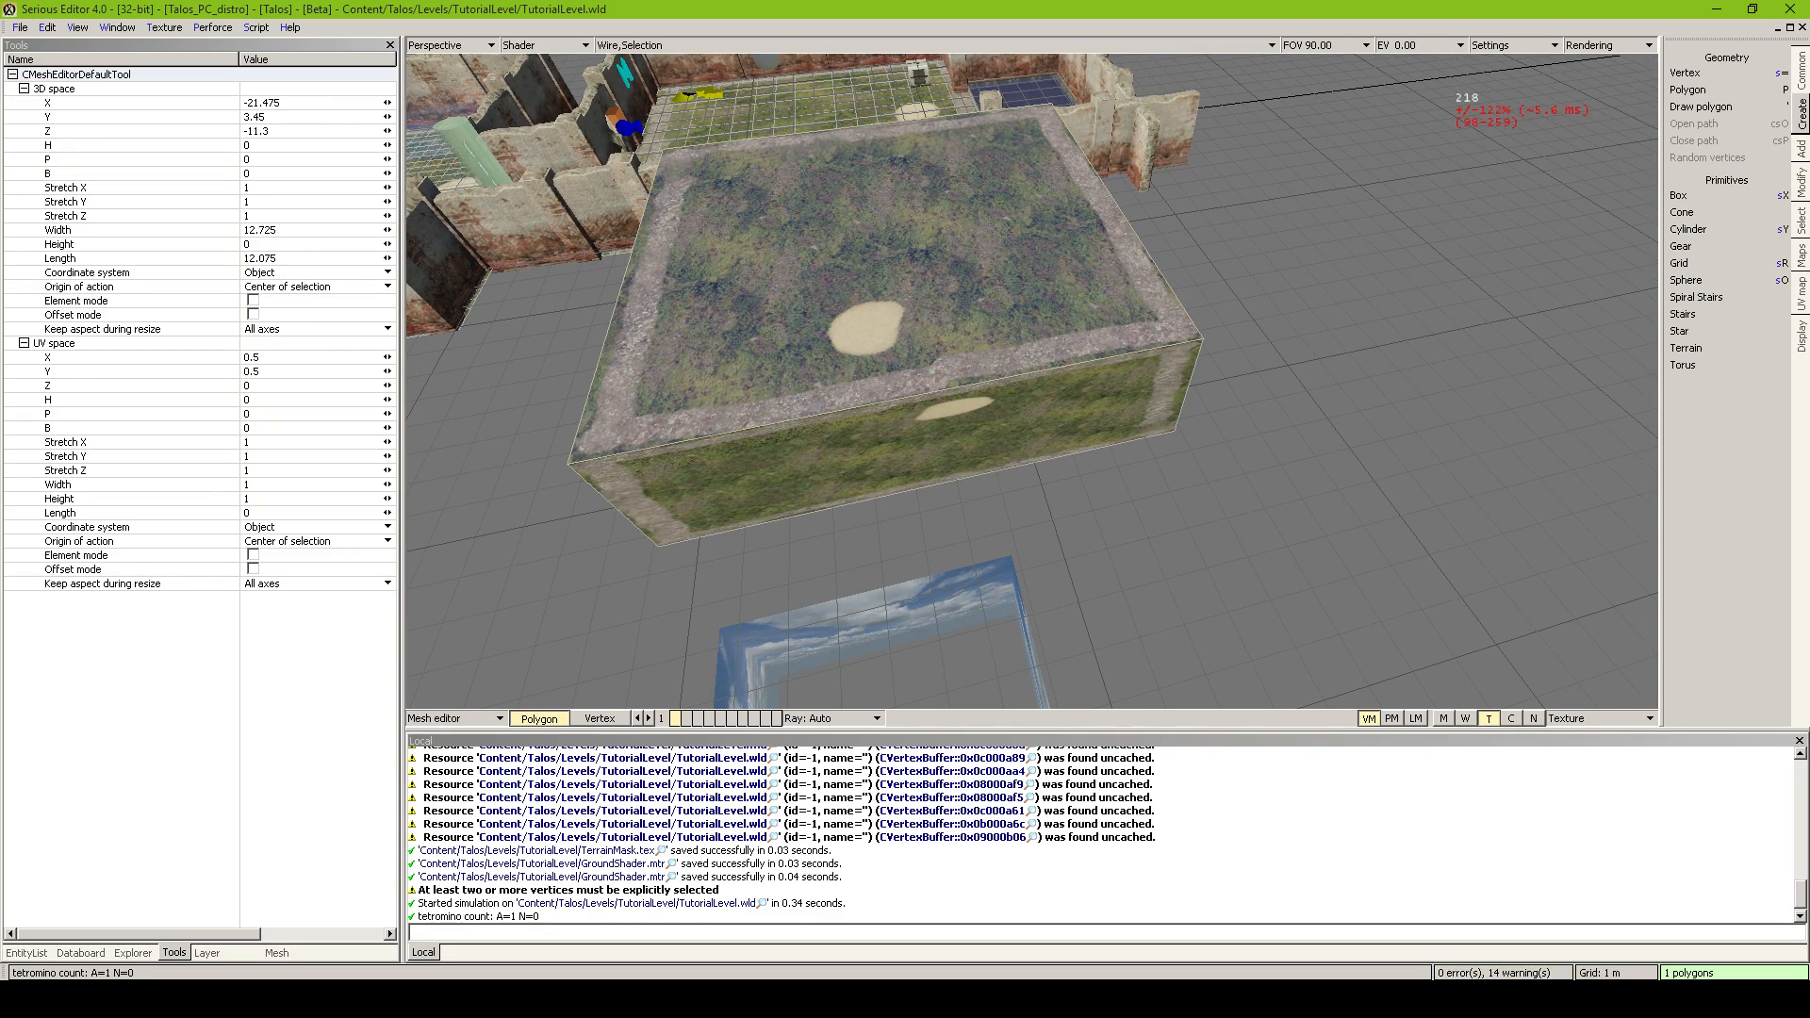
key(d)
key(w)
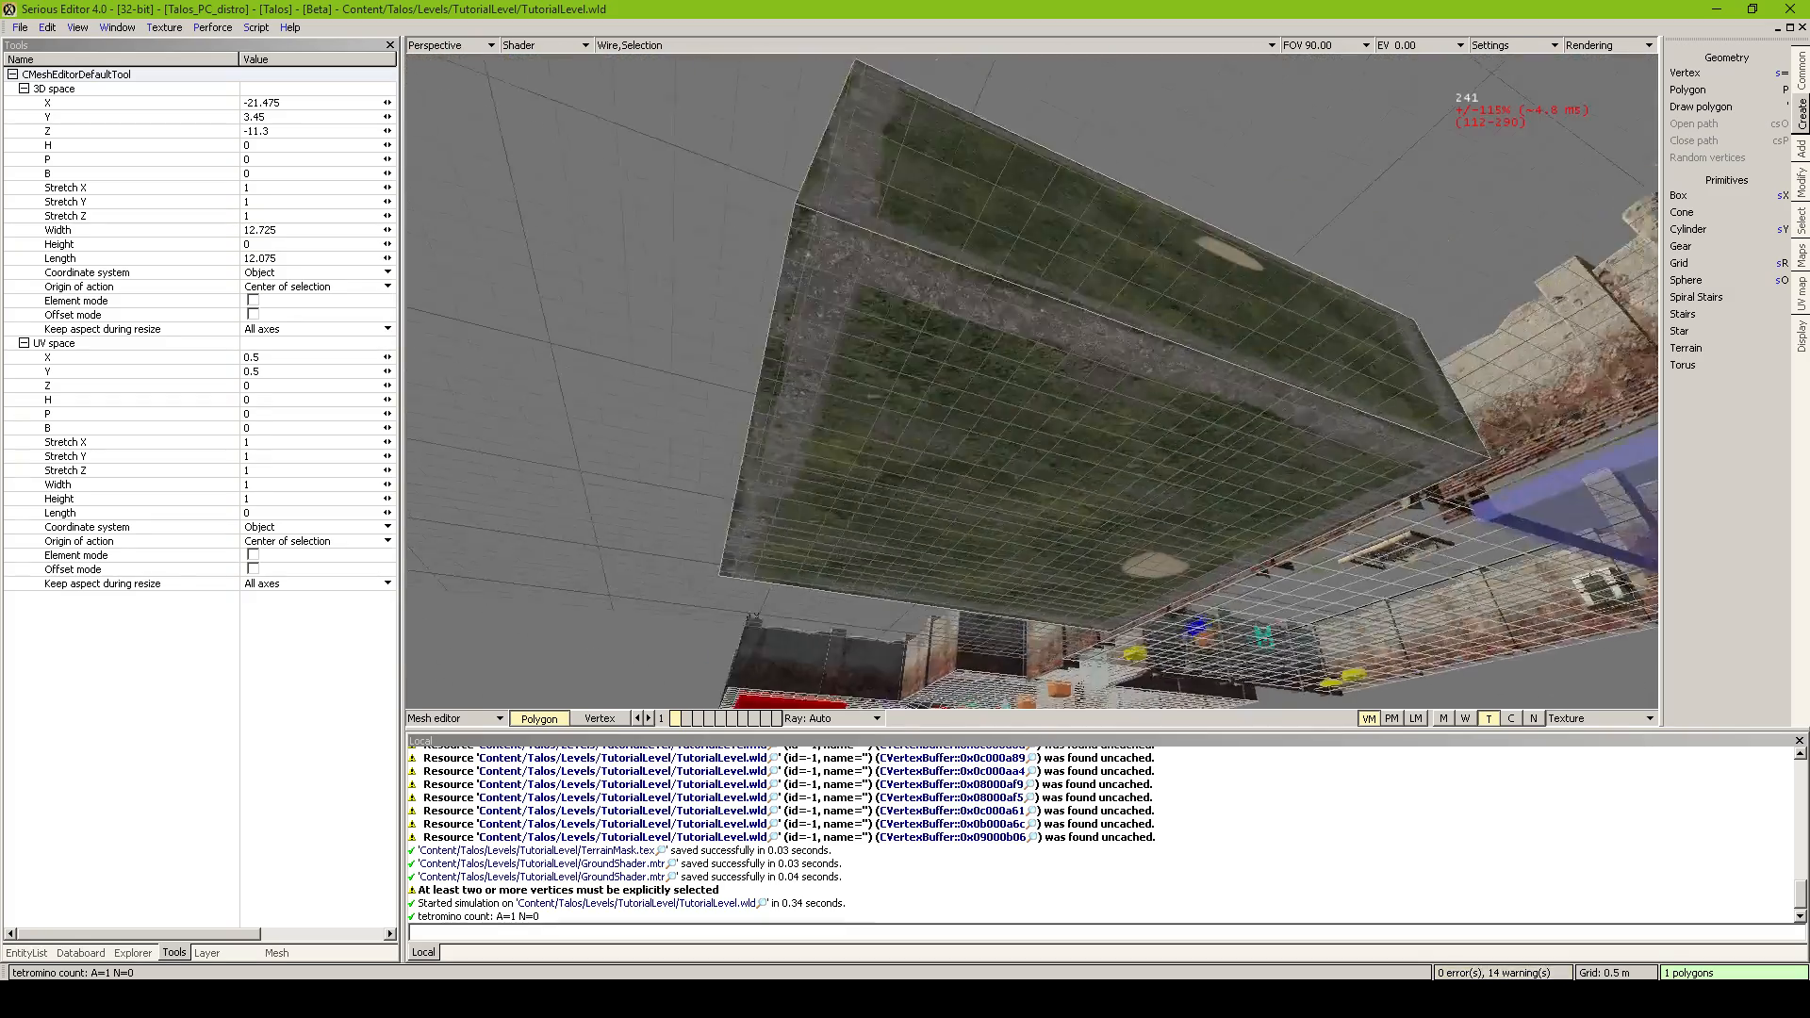
key(s)
middle_drag(989, 302, 868, 378)
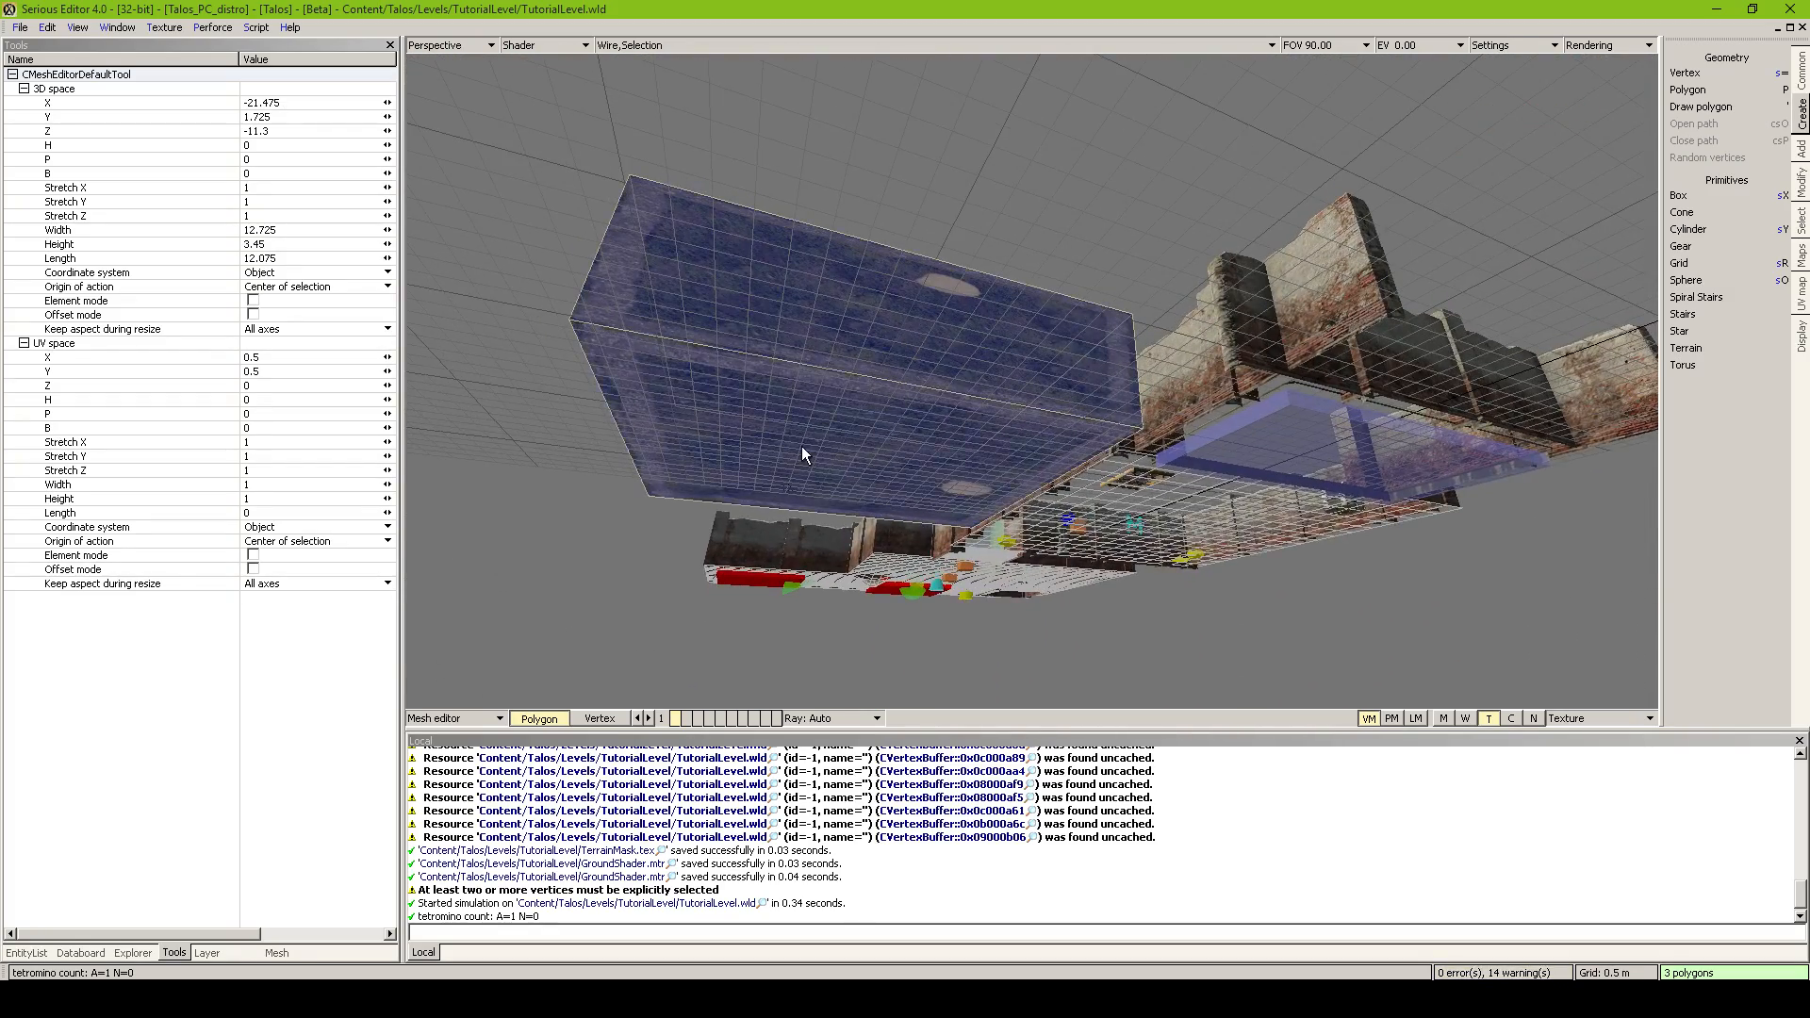
middle_drag(802, 445, 952, 518)
shift+click(905, 387)
key(a)
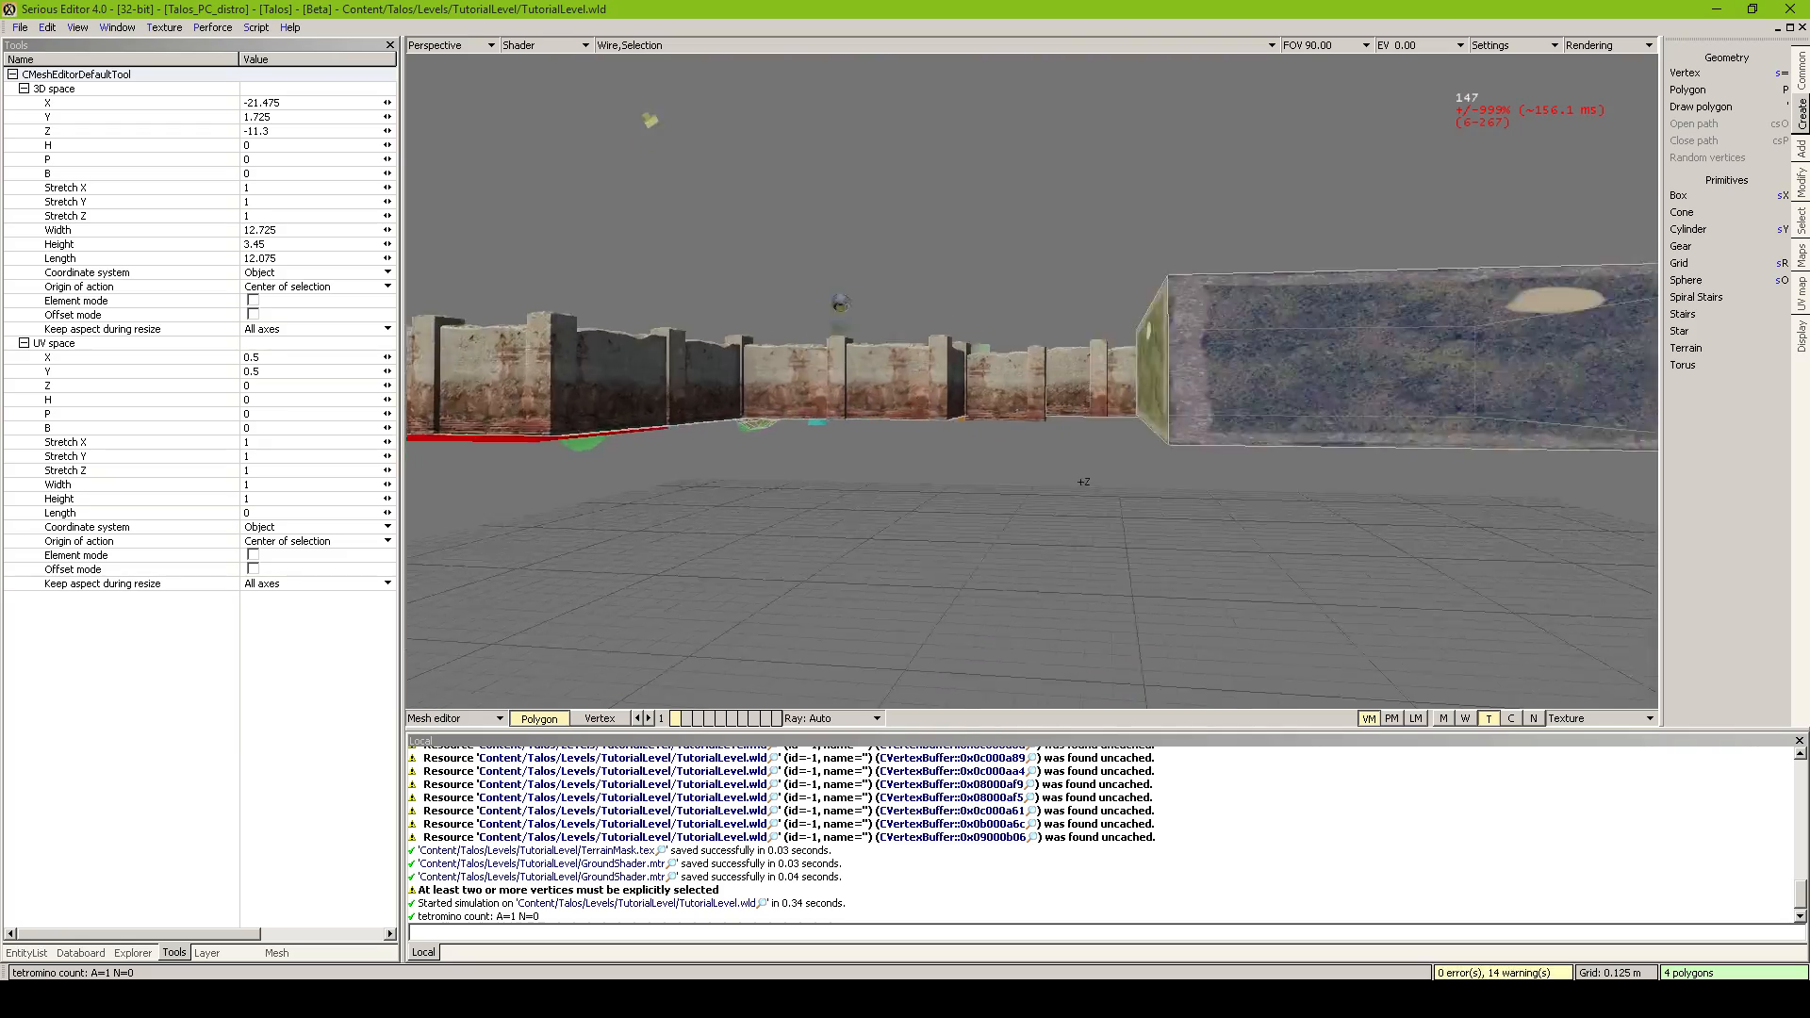
middle_drag(905, 387, 773, 311)
shift+click(833, 349)
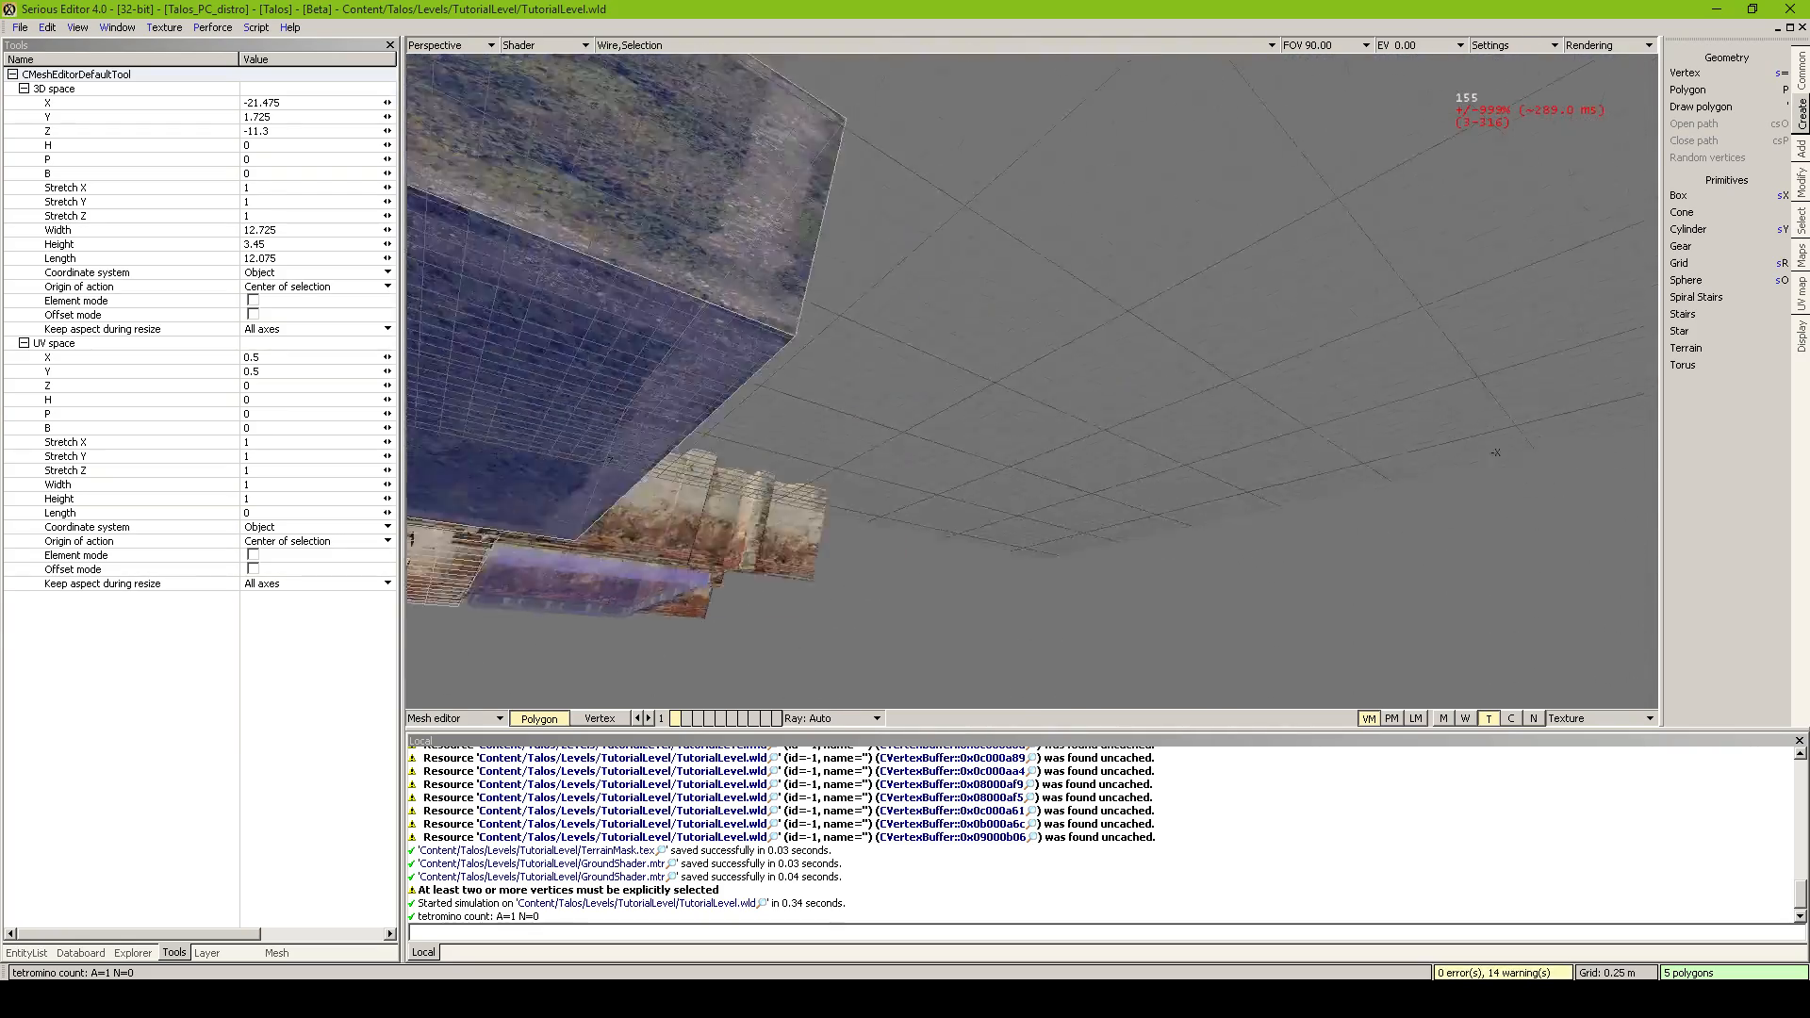
mouse_move(886, 268)
middle_down()
mouse_move(848, 377)
mouse_move(848, 472)
mouse_move(811, 396)
mouse_move(886, 268)
middle_up()
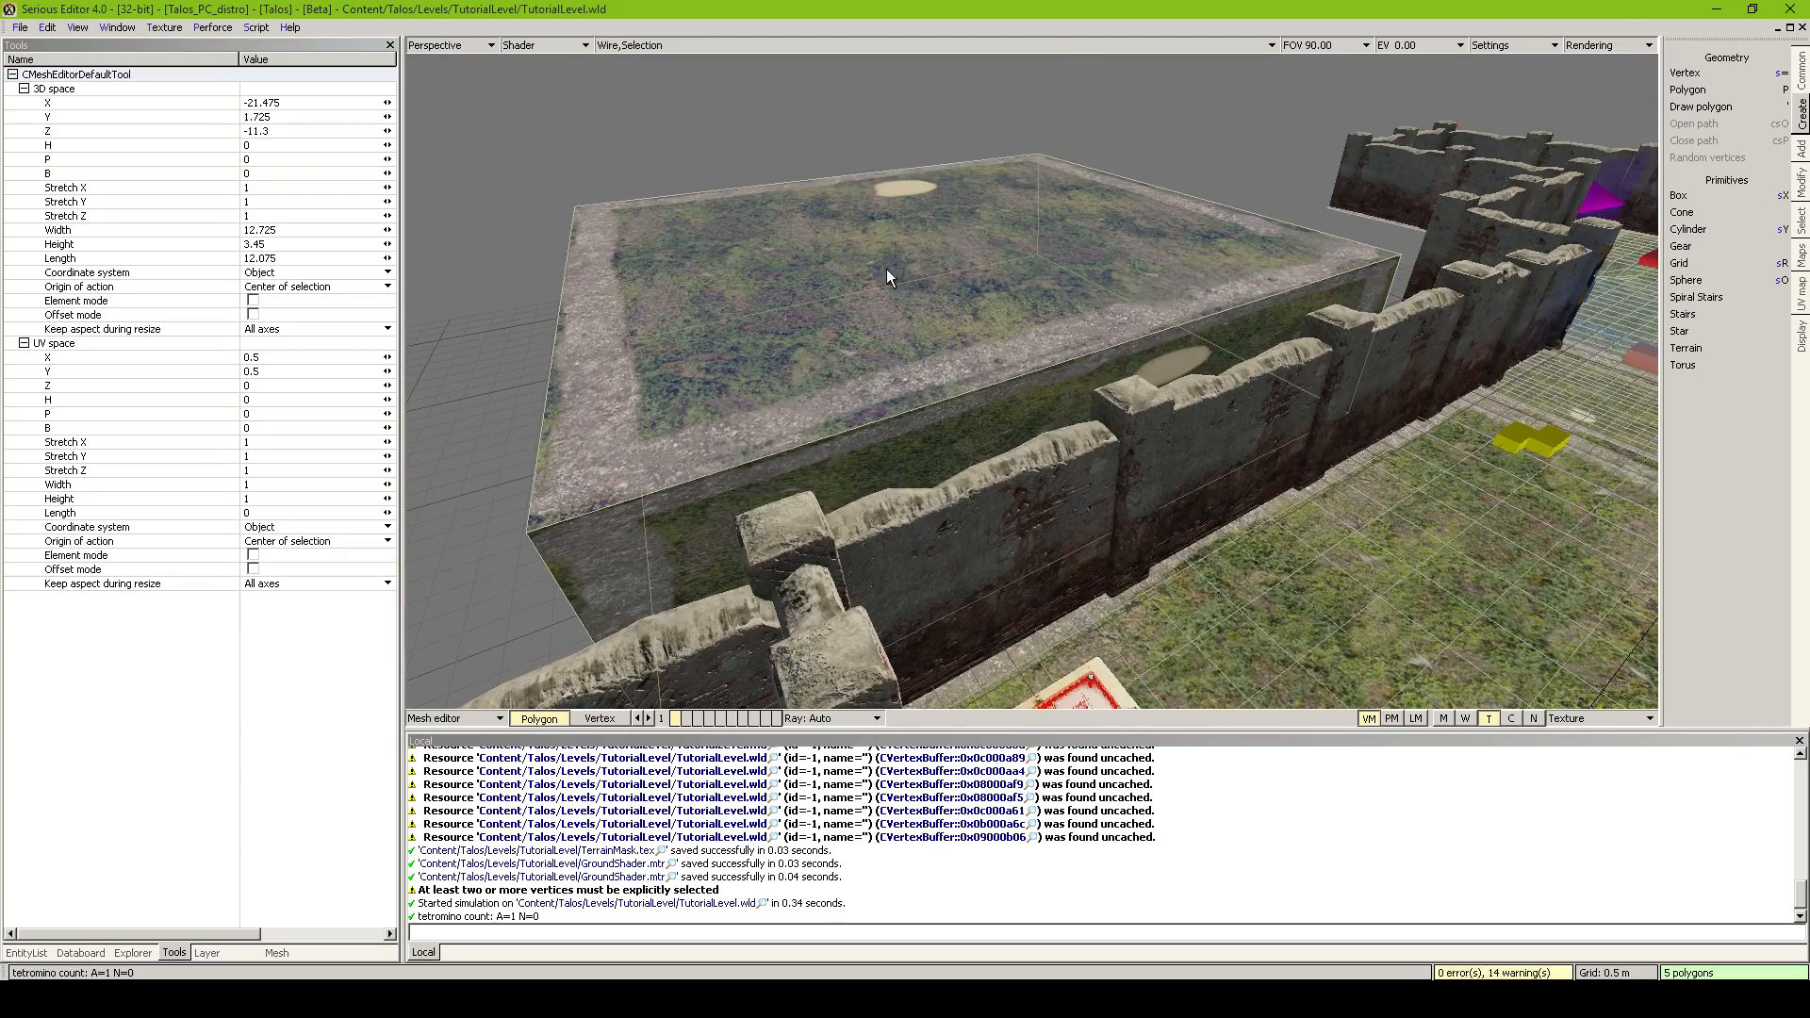
shift+click(1004, 425)
middle_drag(1002, 425, 1023, 175)
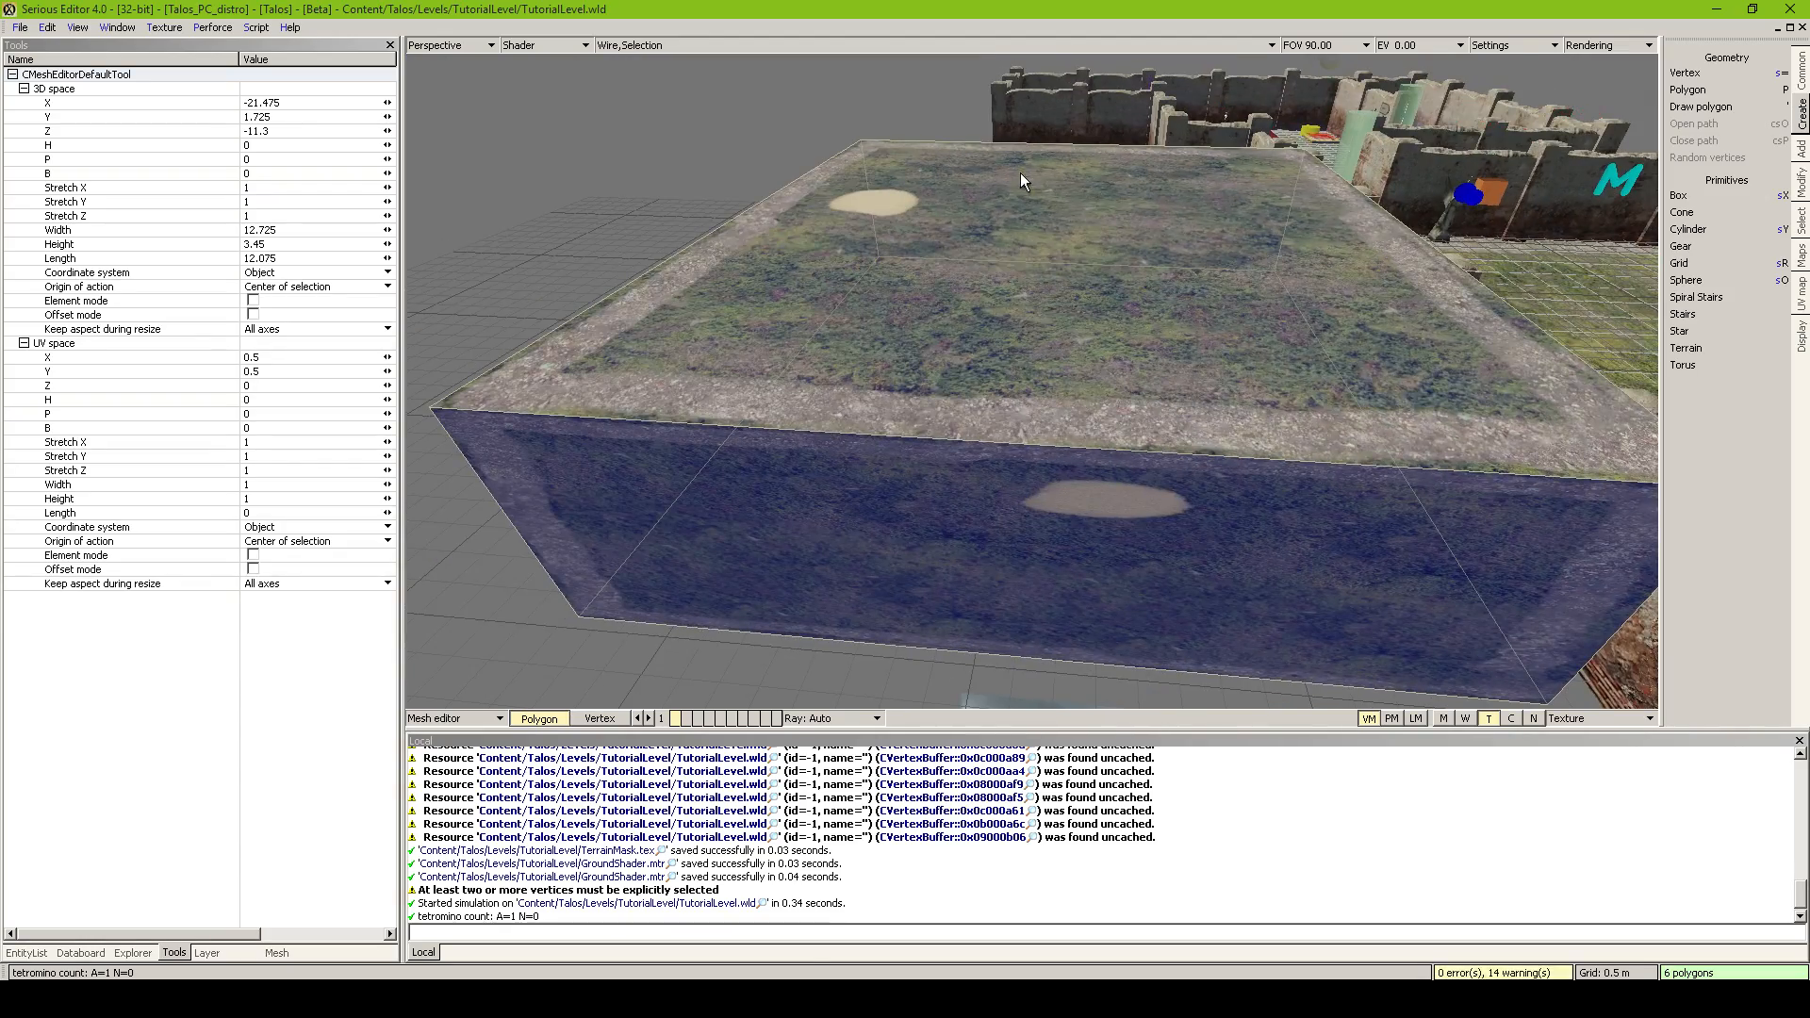
middle_drag(979, 280, 1039, 345)
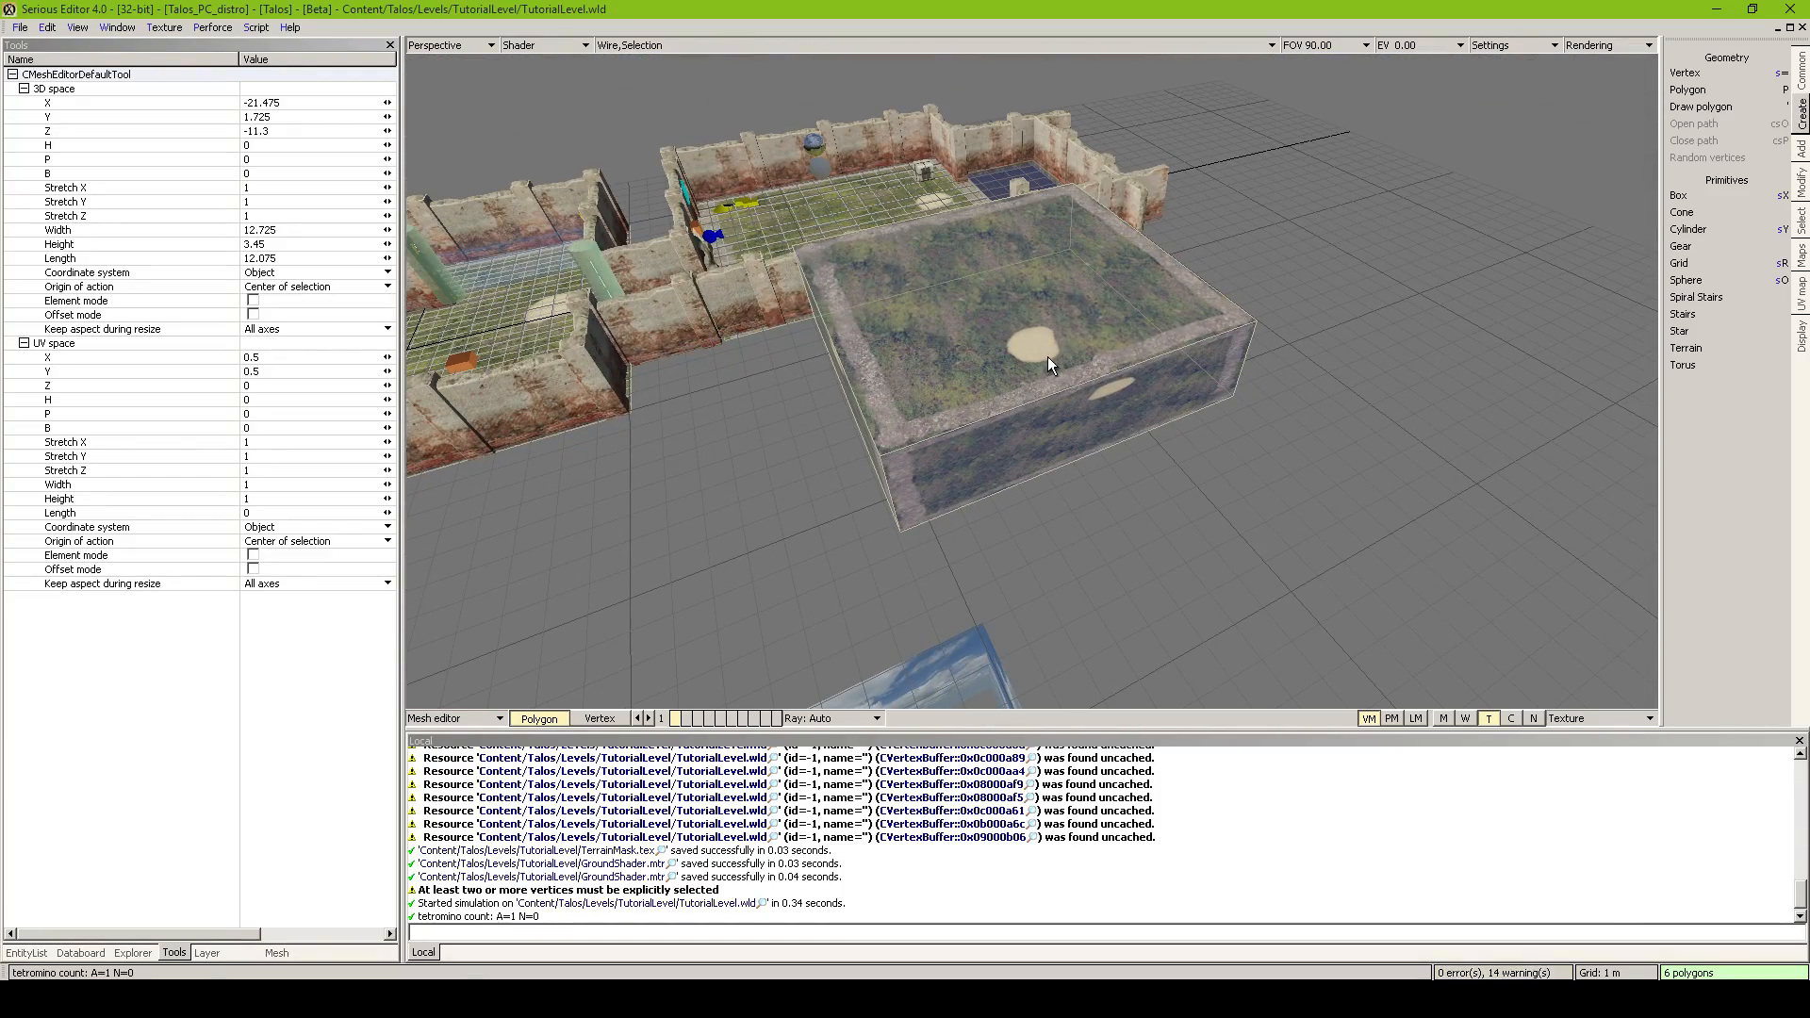
Switch to polygon surface maps and show the layer's polygon maps with the Default surface's shader settings collapsed
click(1393, 719)
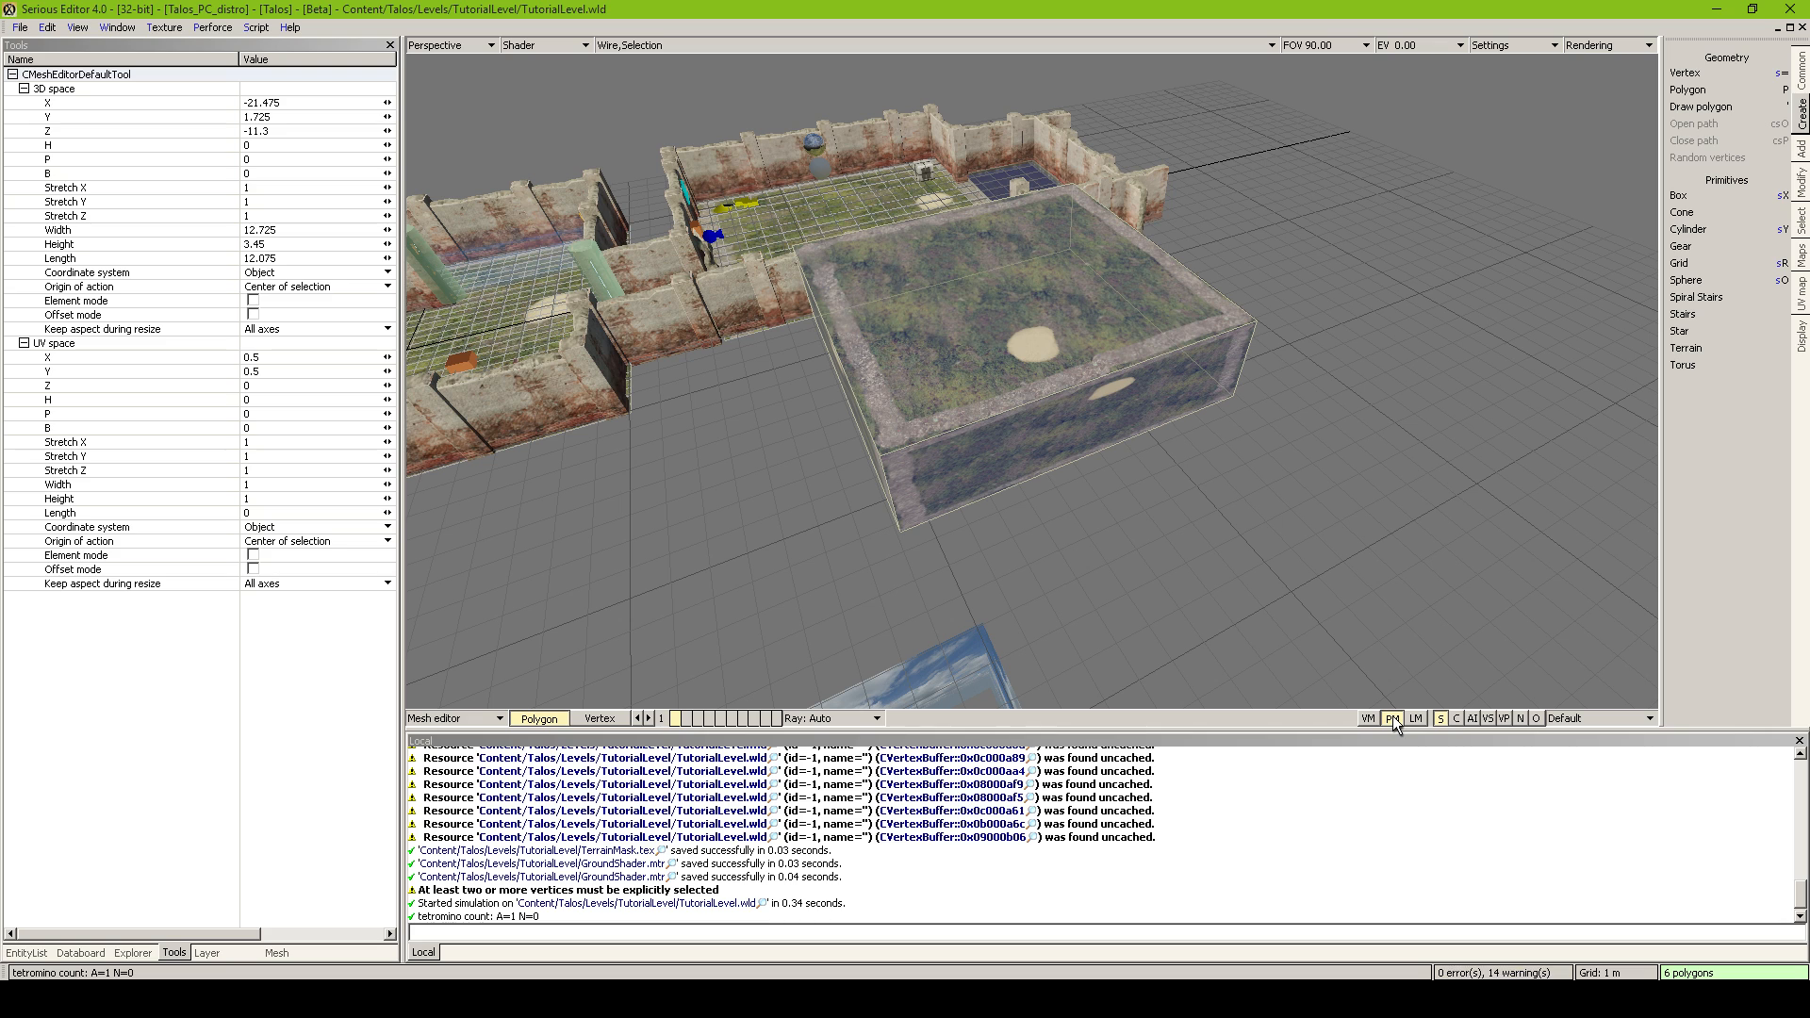
click(1602, 718)
click(1603, 718)
click(207, 952)
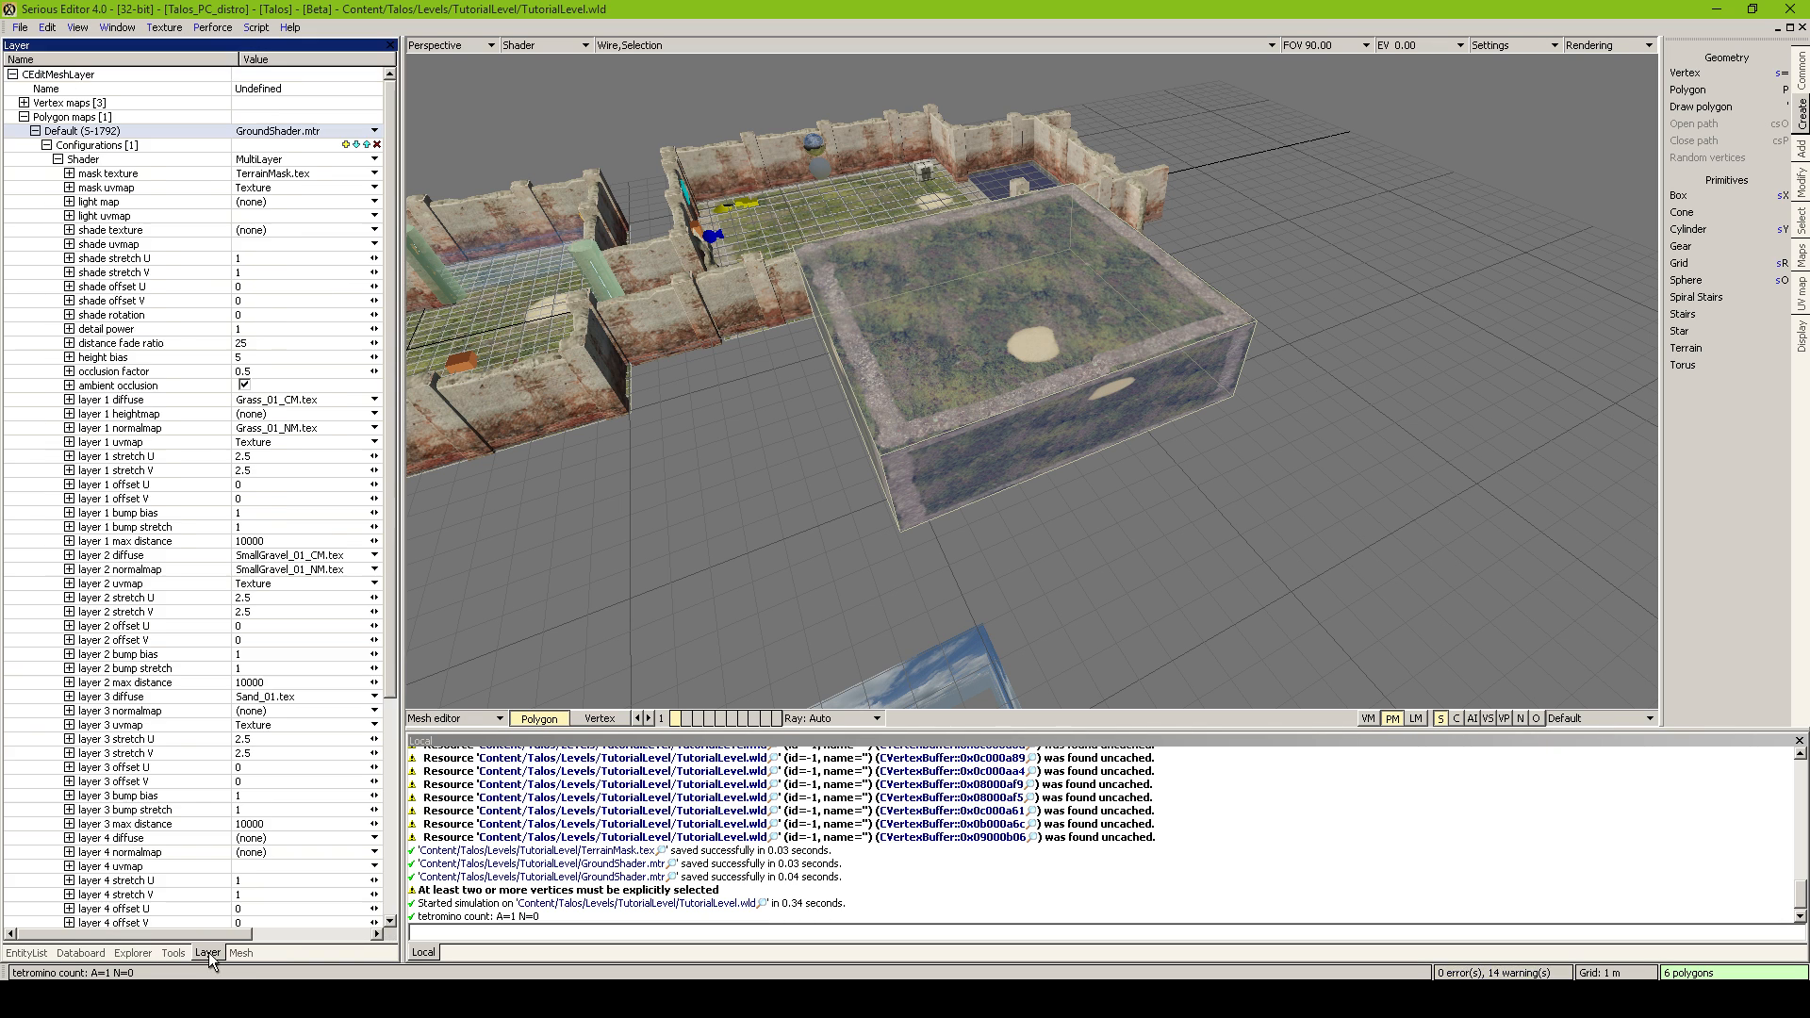
click(36, 131)
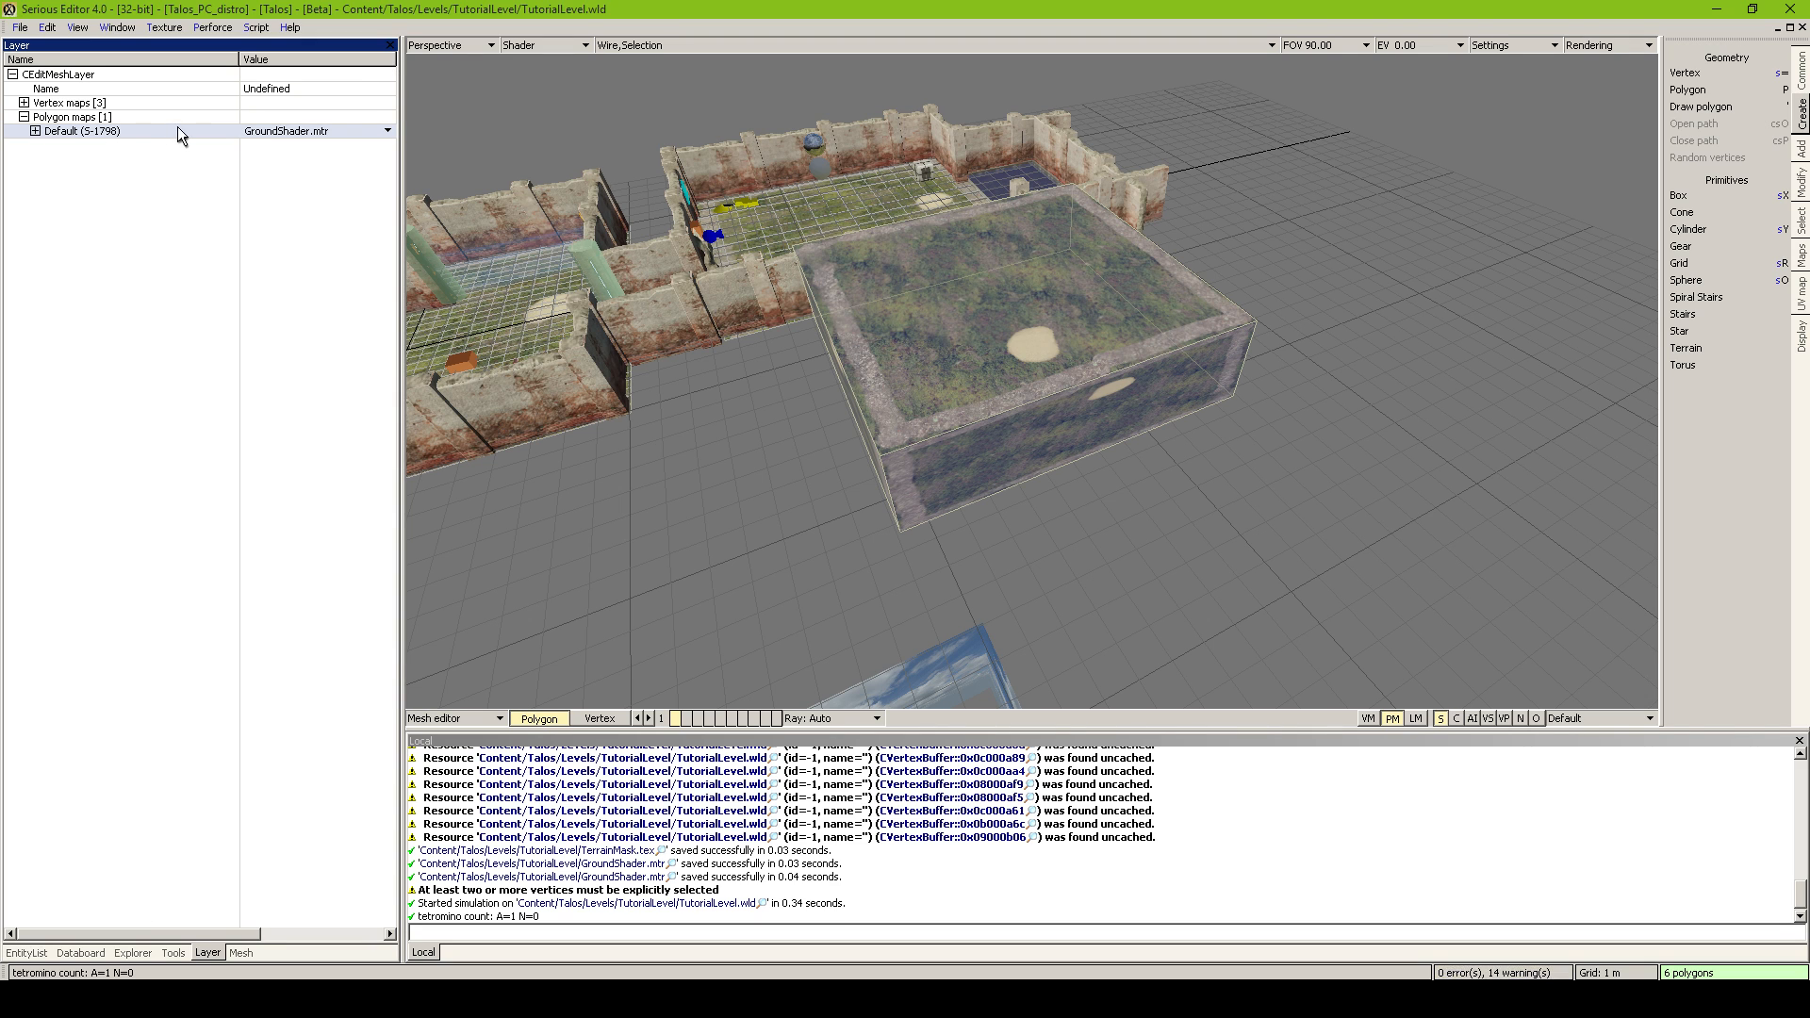
Create a new Surface polygon map named Cube for the selected box faces
click(1585, 715)
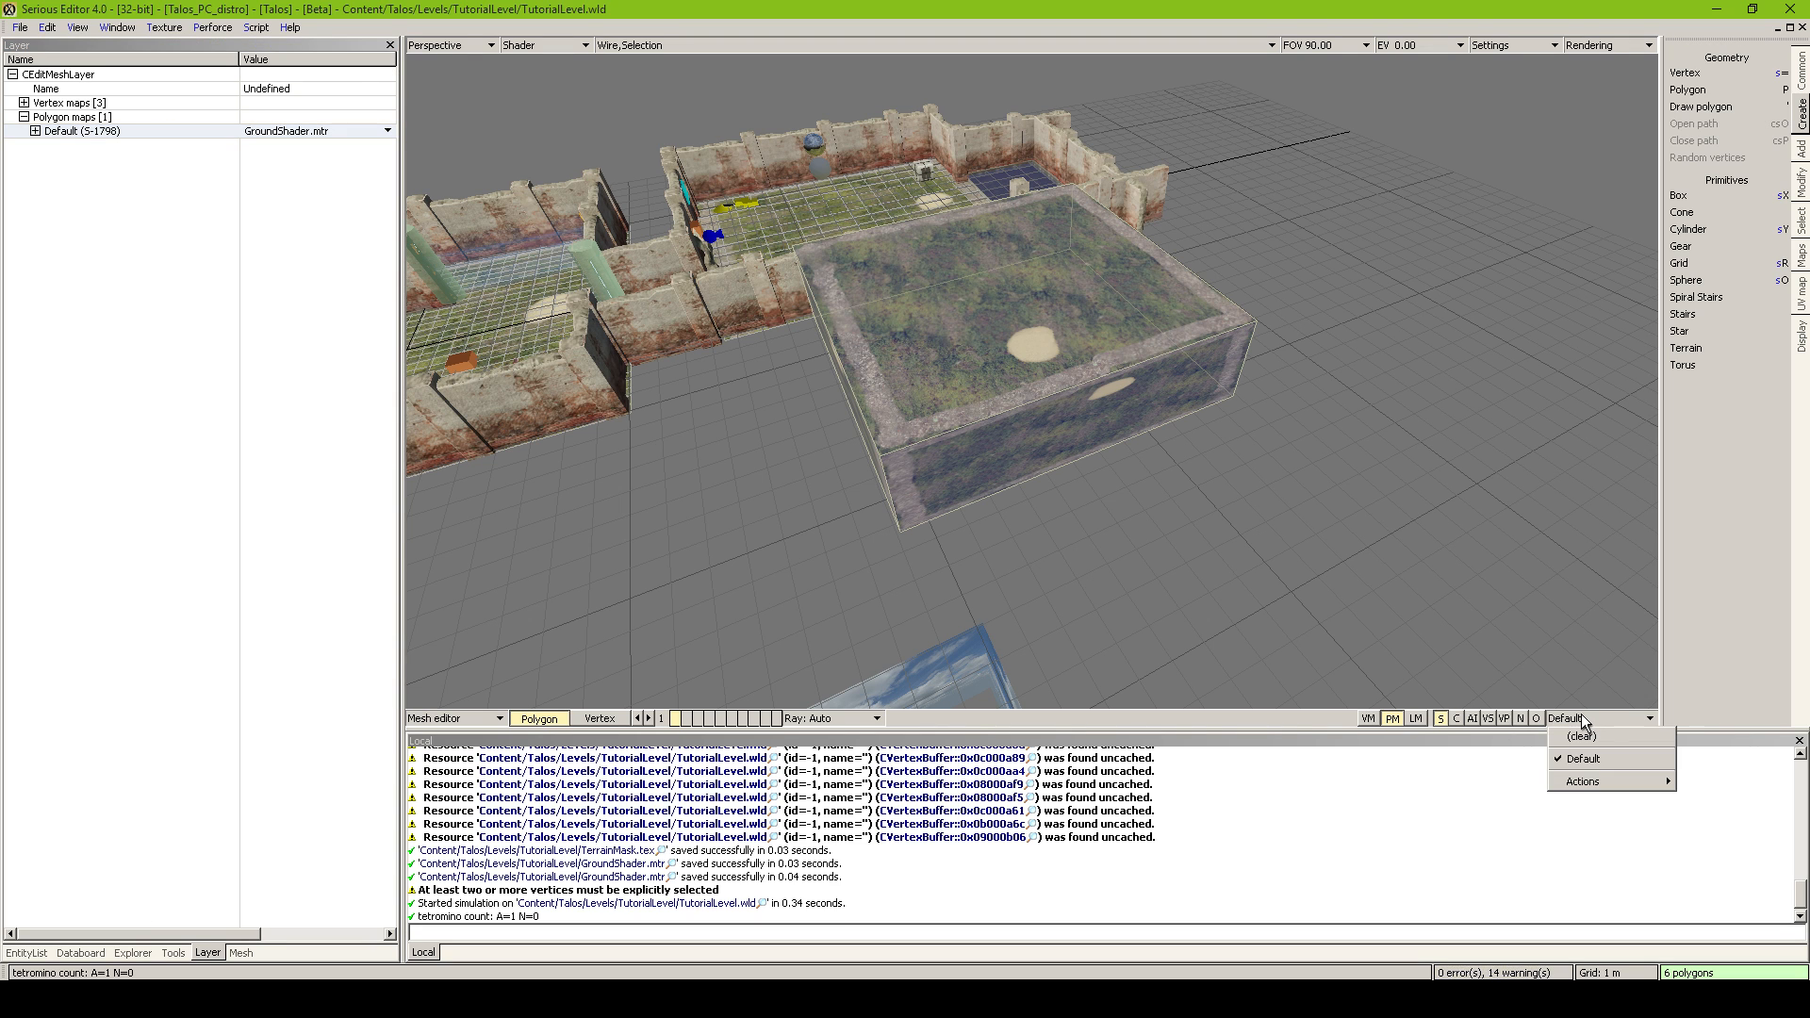
click(1580, 714)
click(1581, 714)
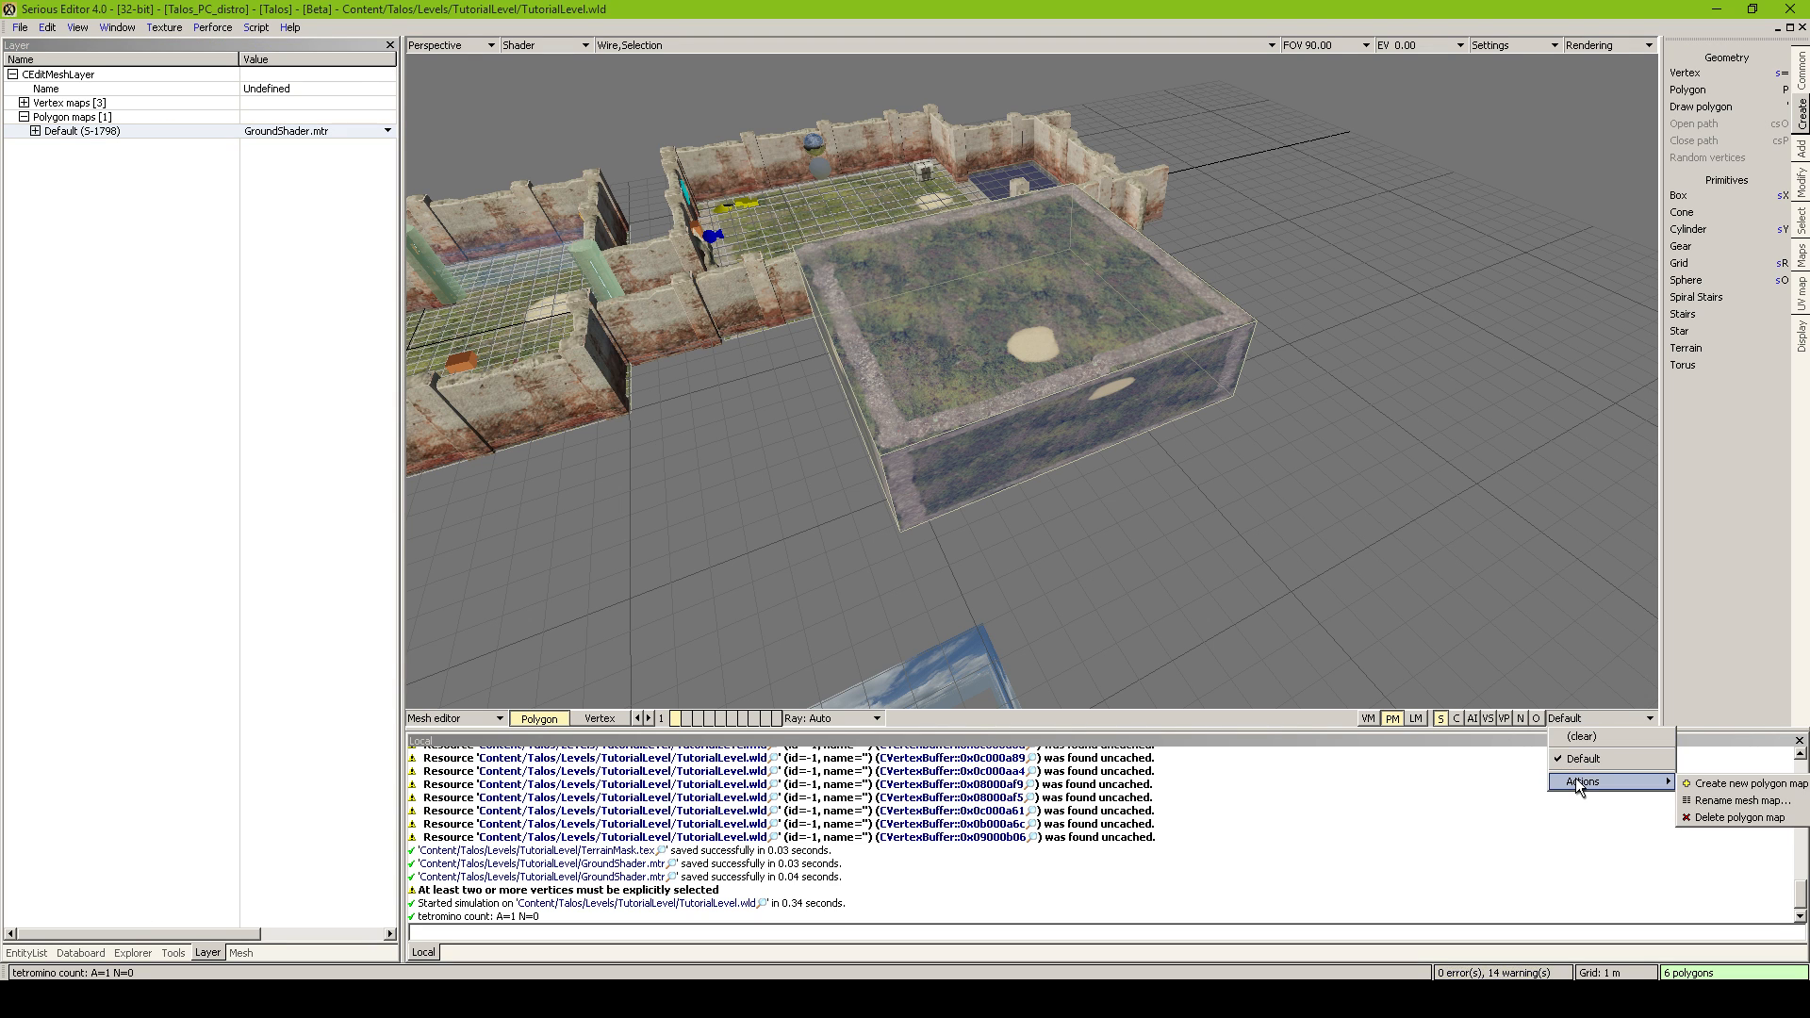
right_click(1574, 718)
click(1635, 737)
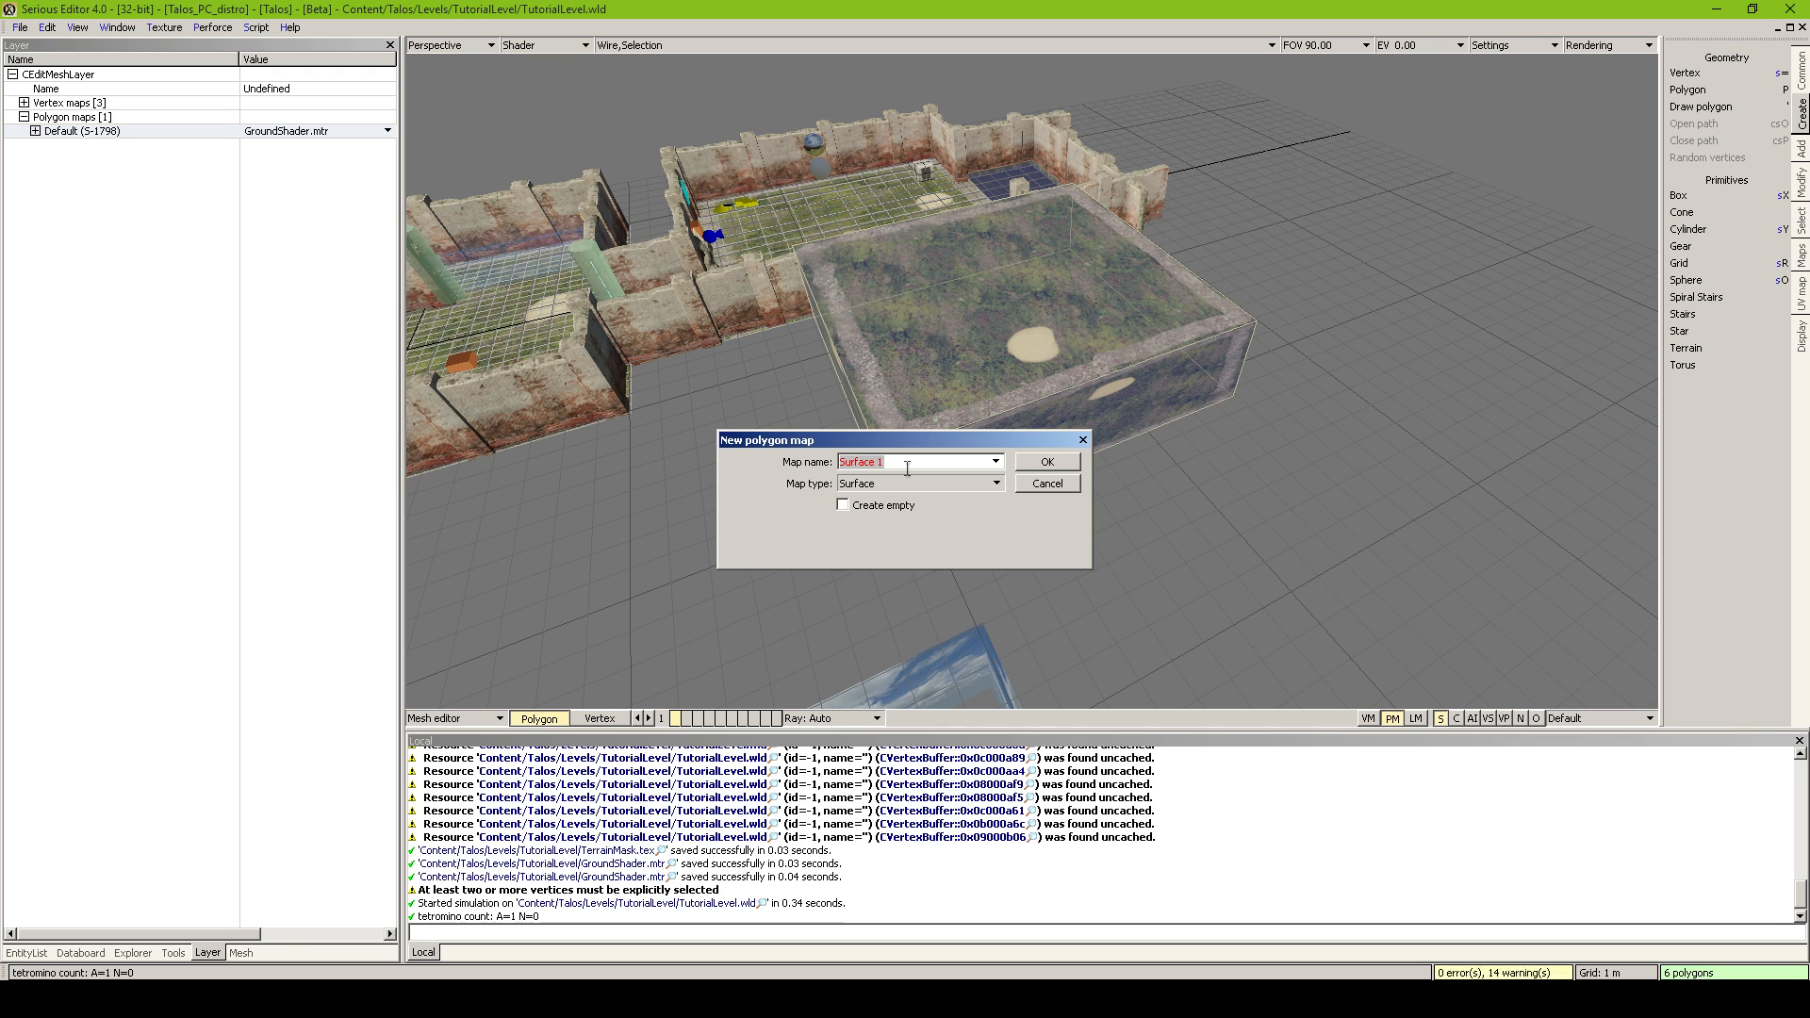
text(Cube)
click(1042, 461)
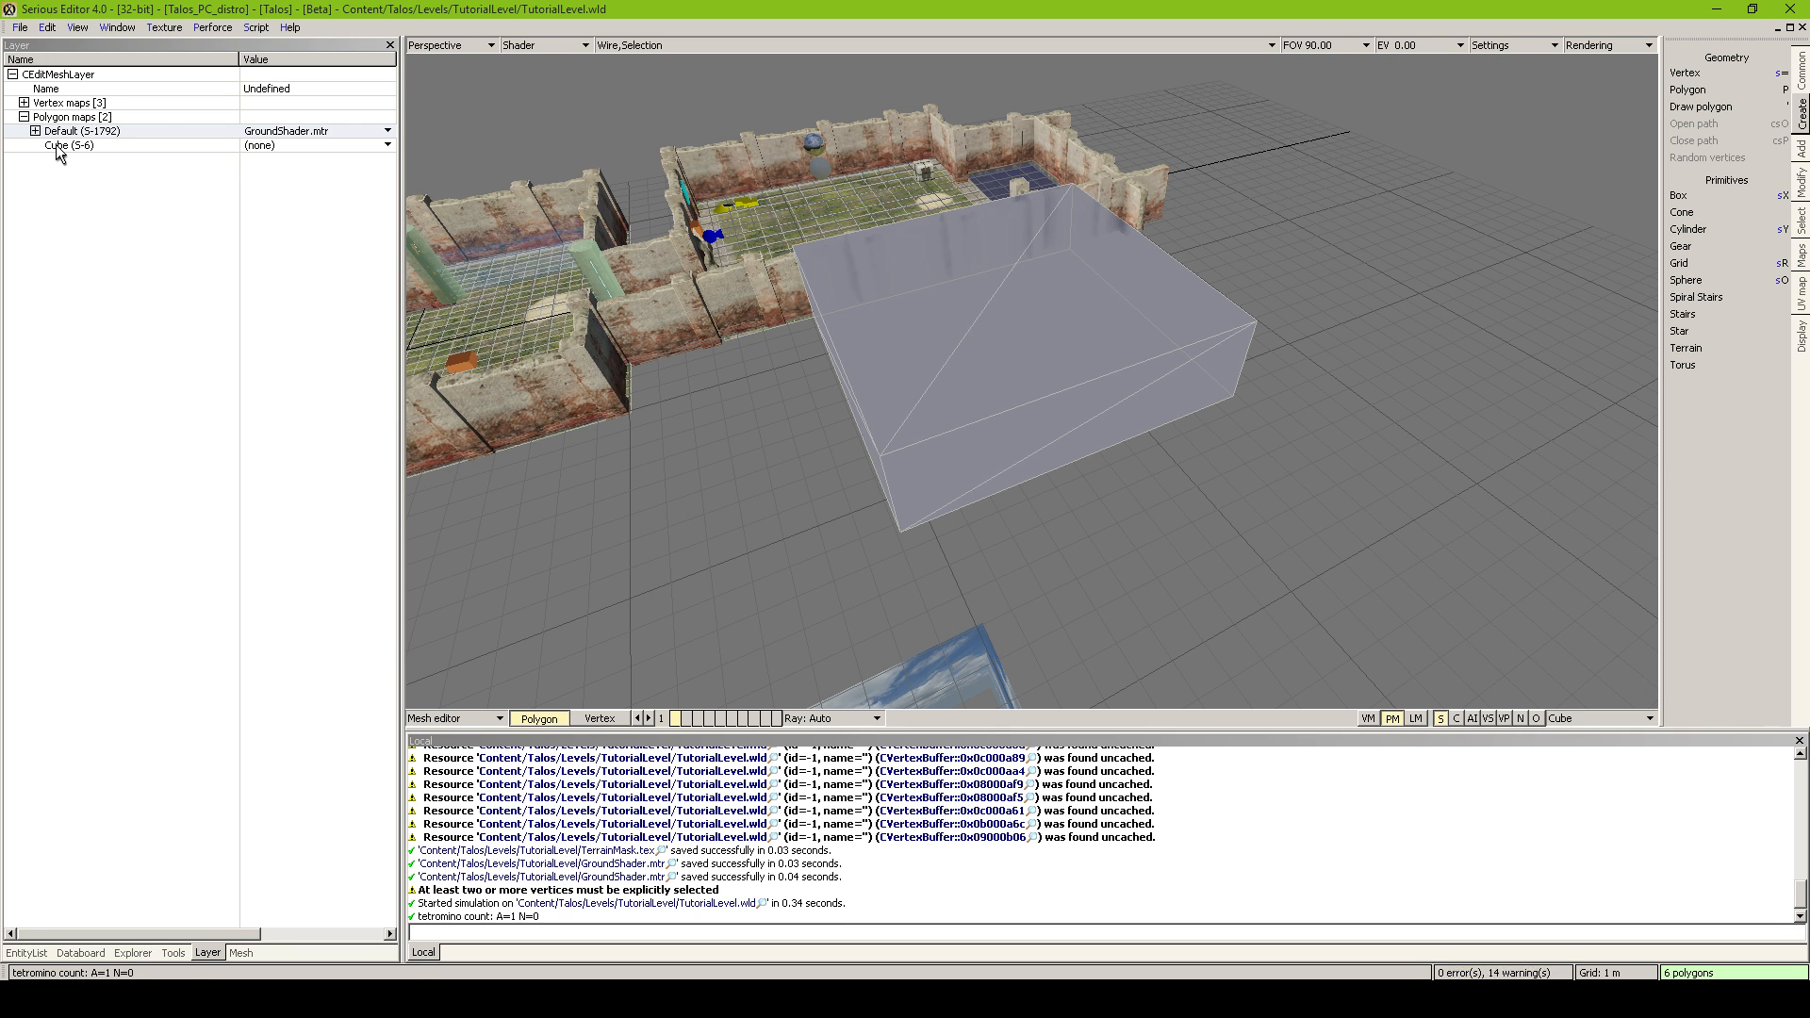
Browse Content/Talos/Presets/Shaders for a material to assign to the Cube surface map
click(132, 147)
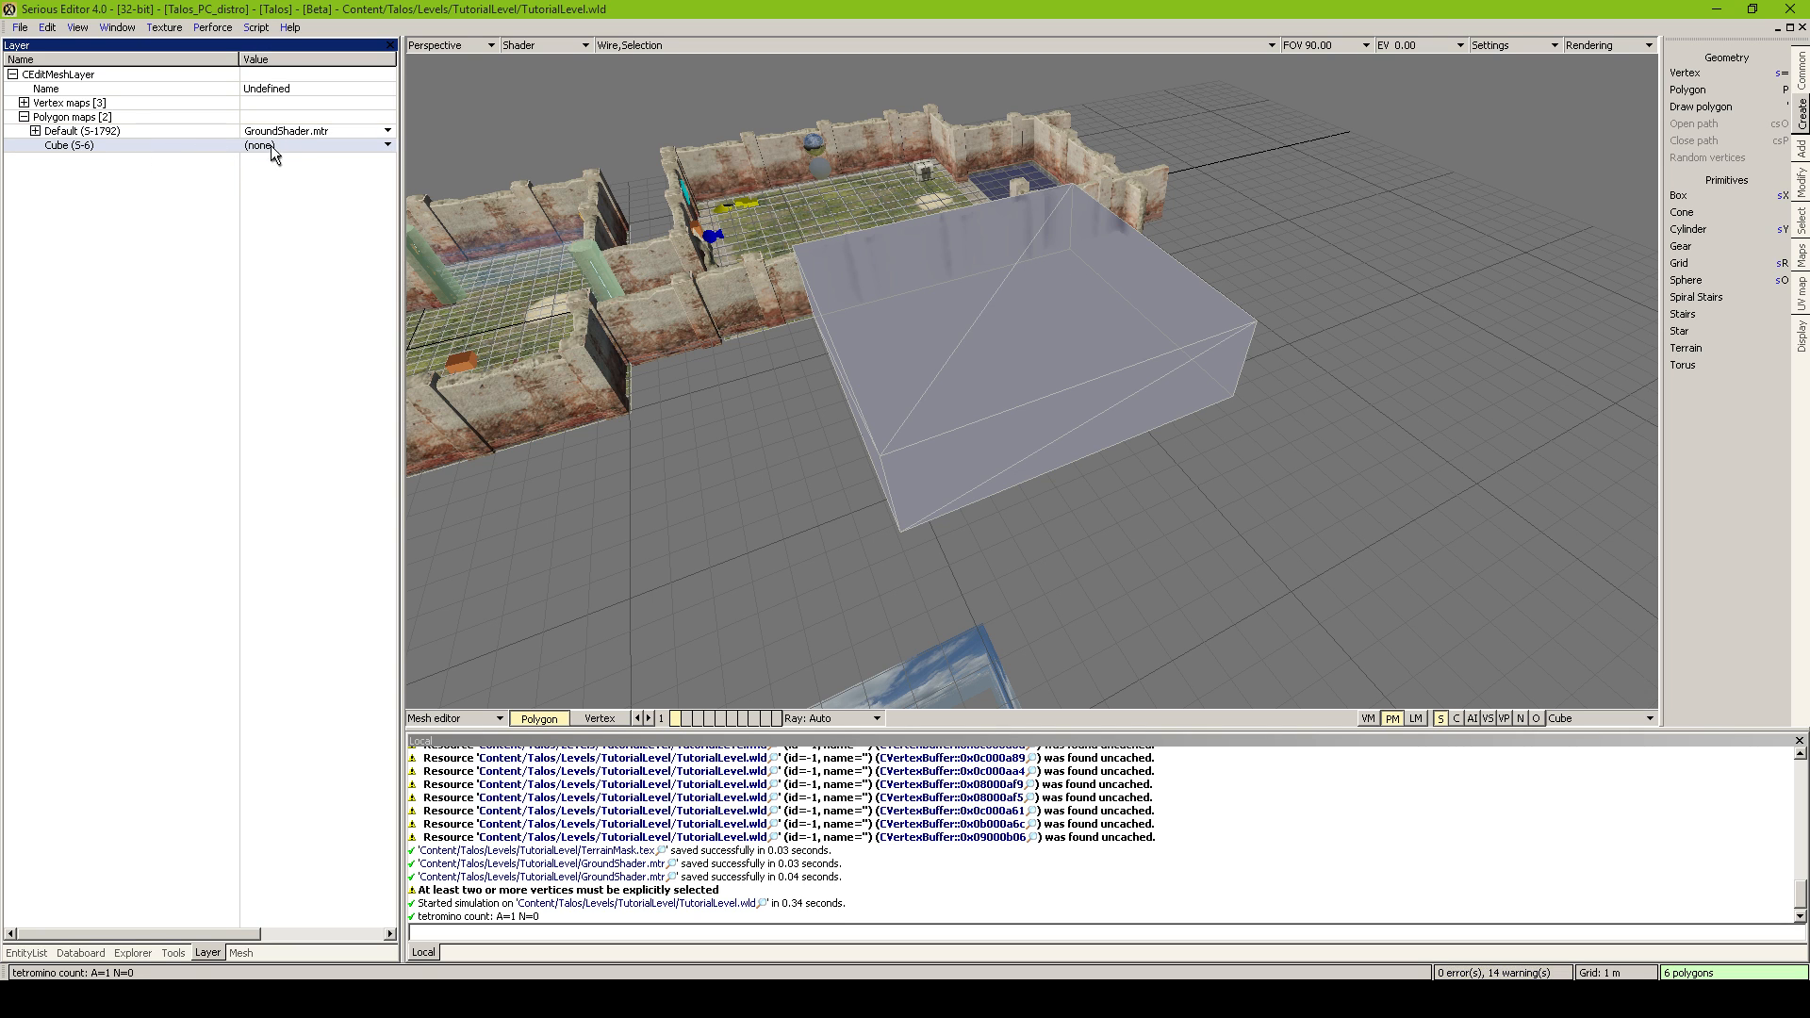
click(303, 145)
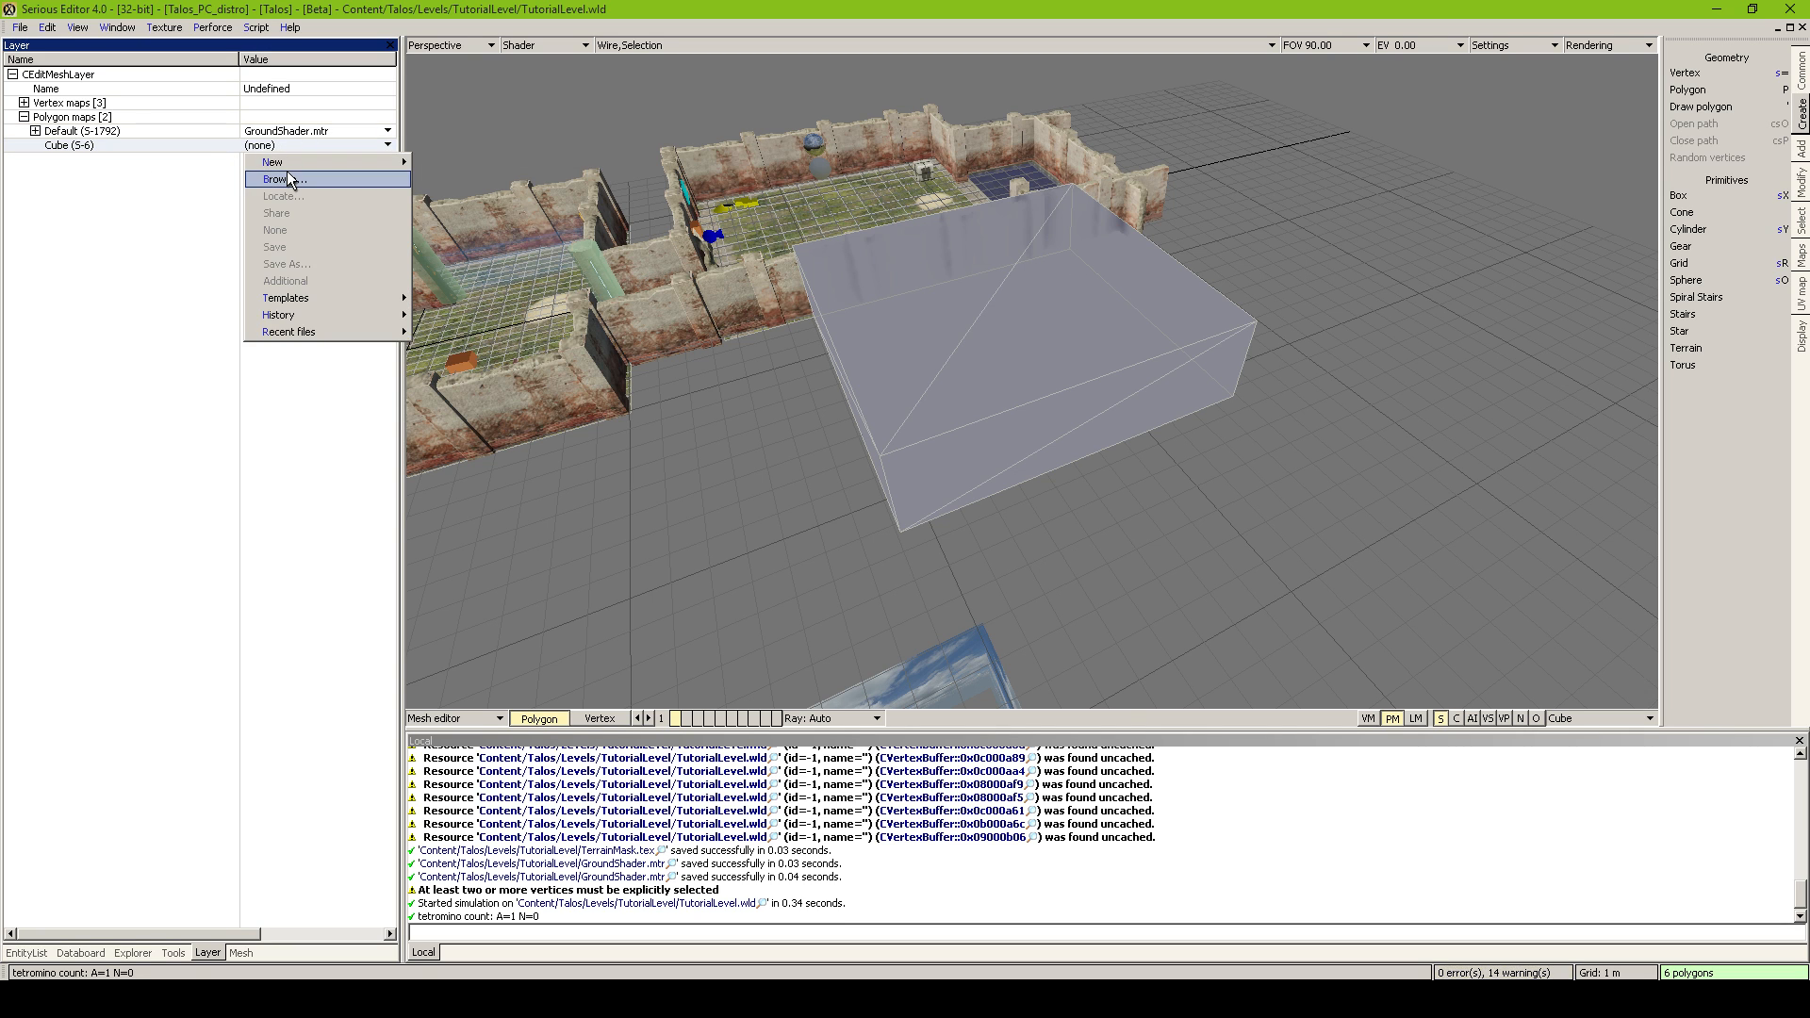
click(288, 176)
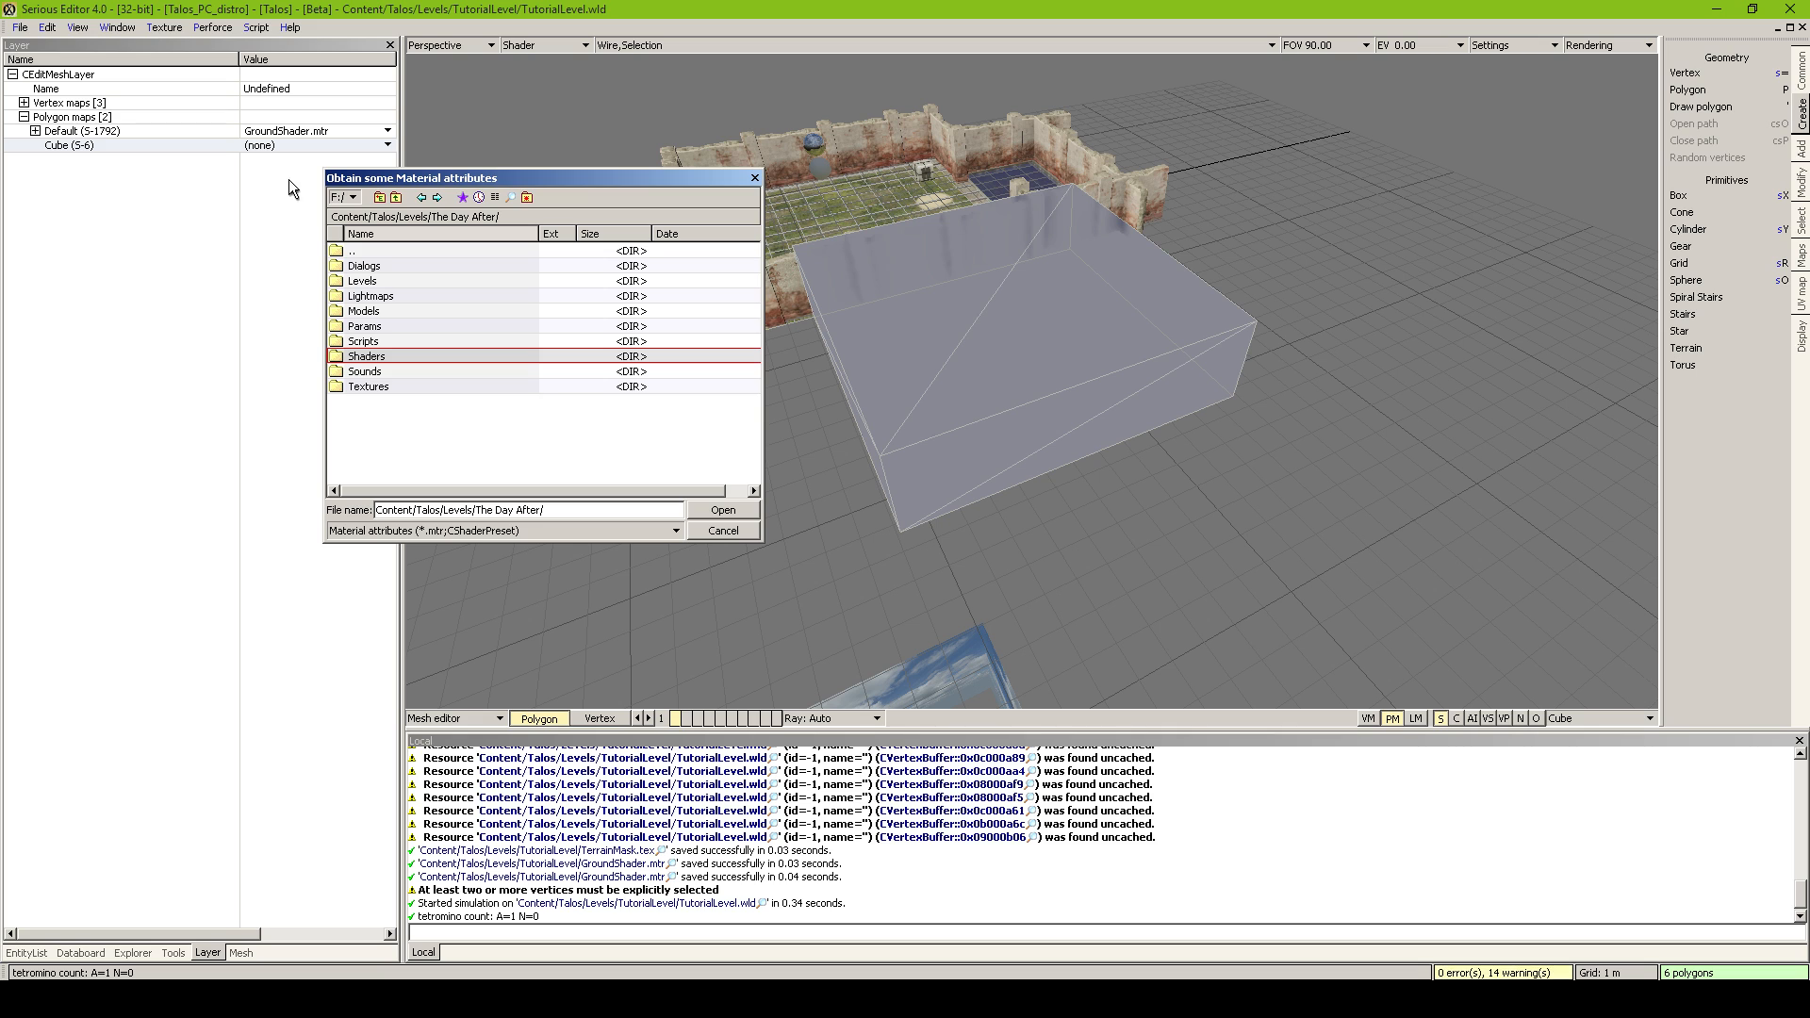
double_click(366, 249)
double_click(368, 252)
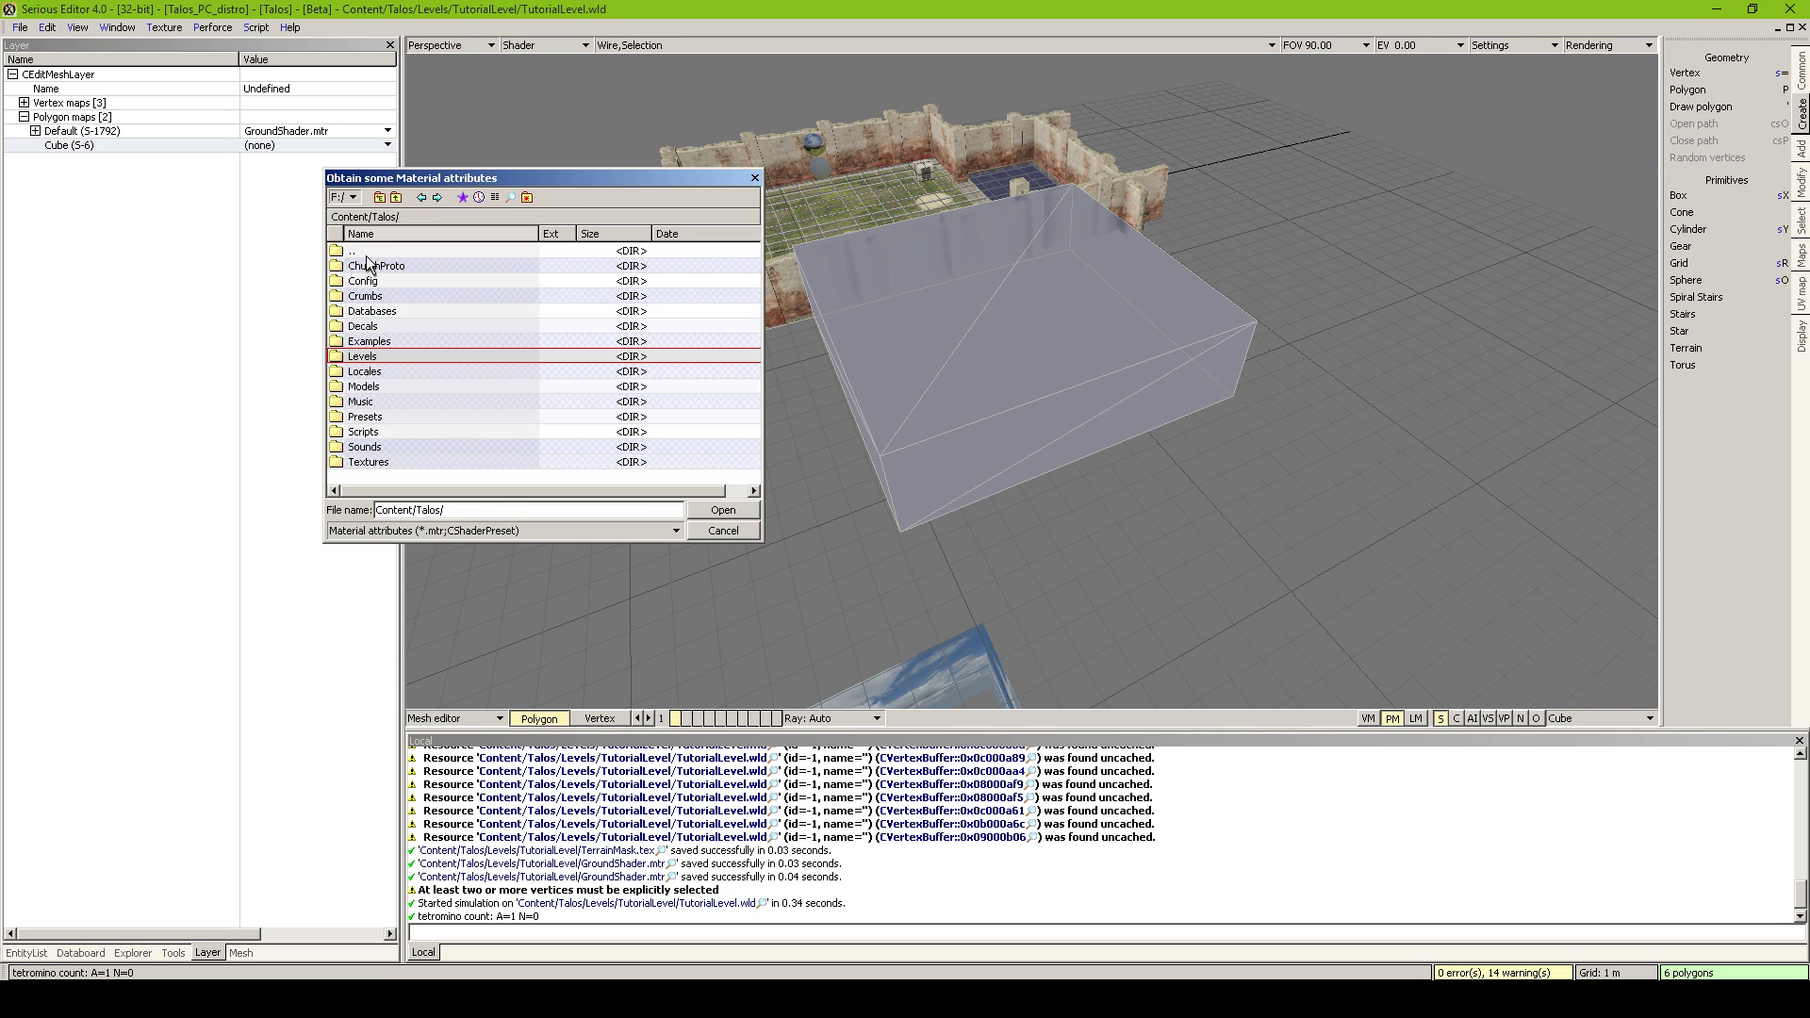
double_click(382, 426)
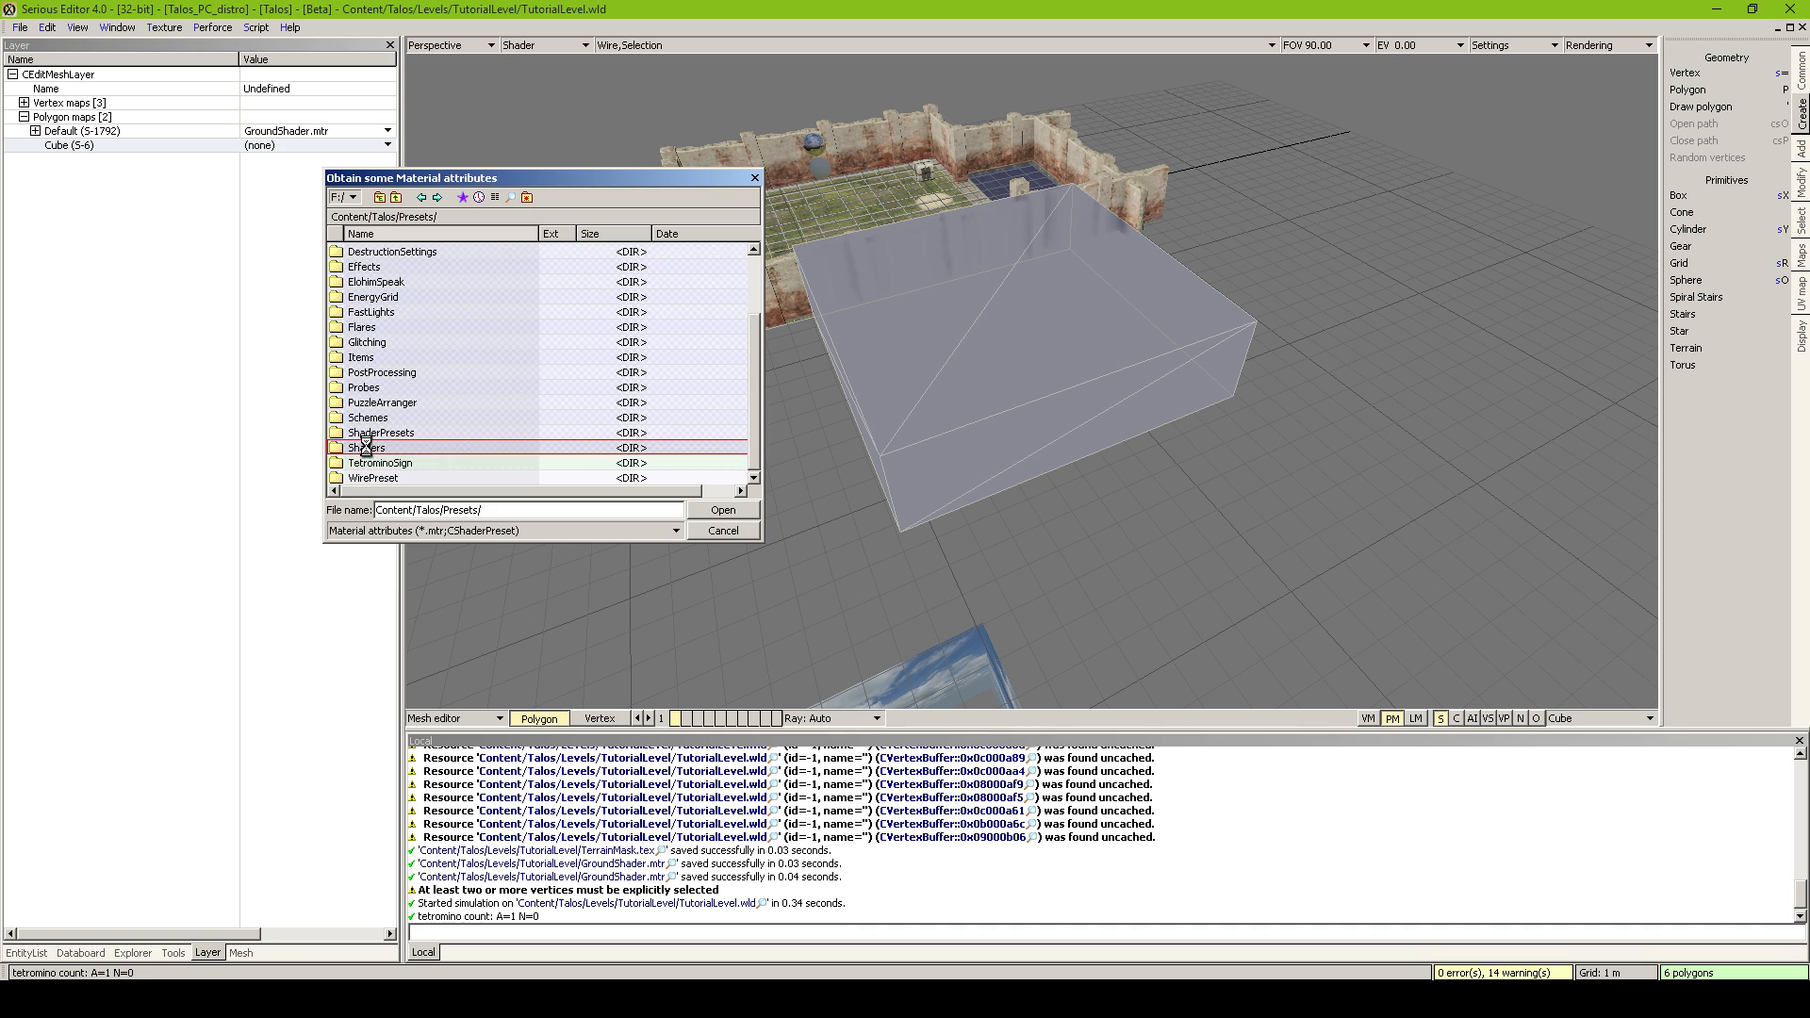
double_click(371, 452)
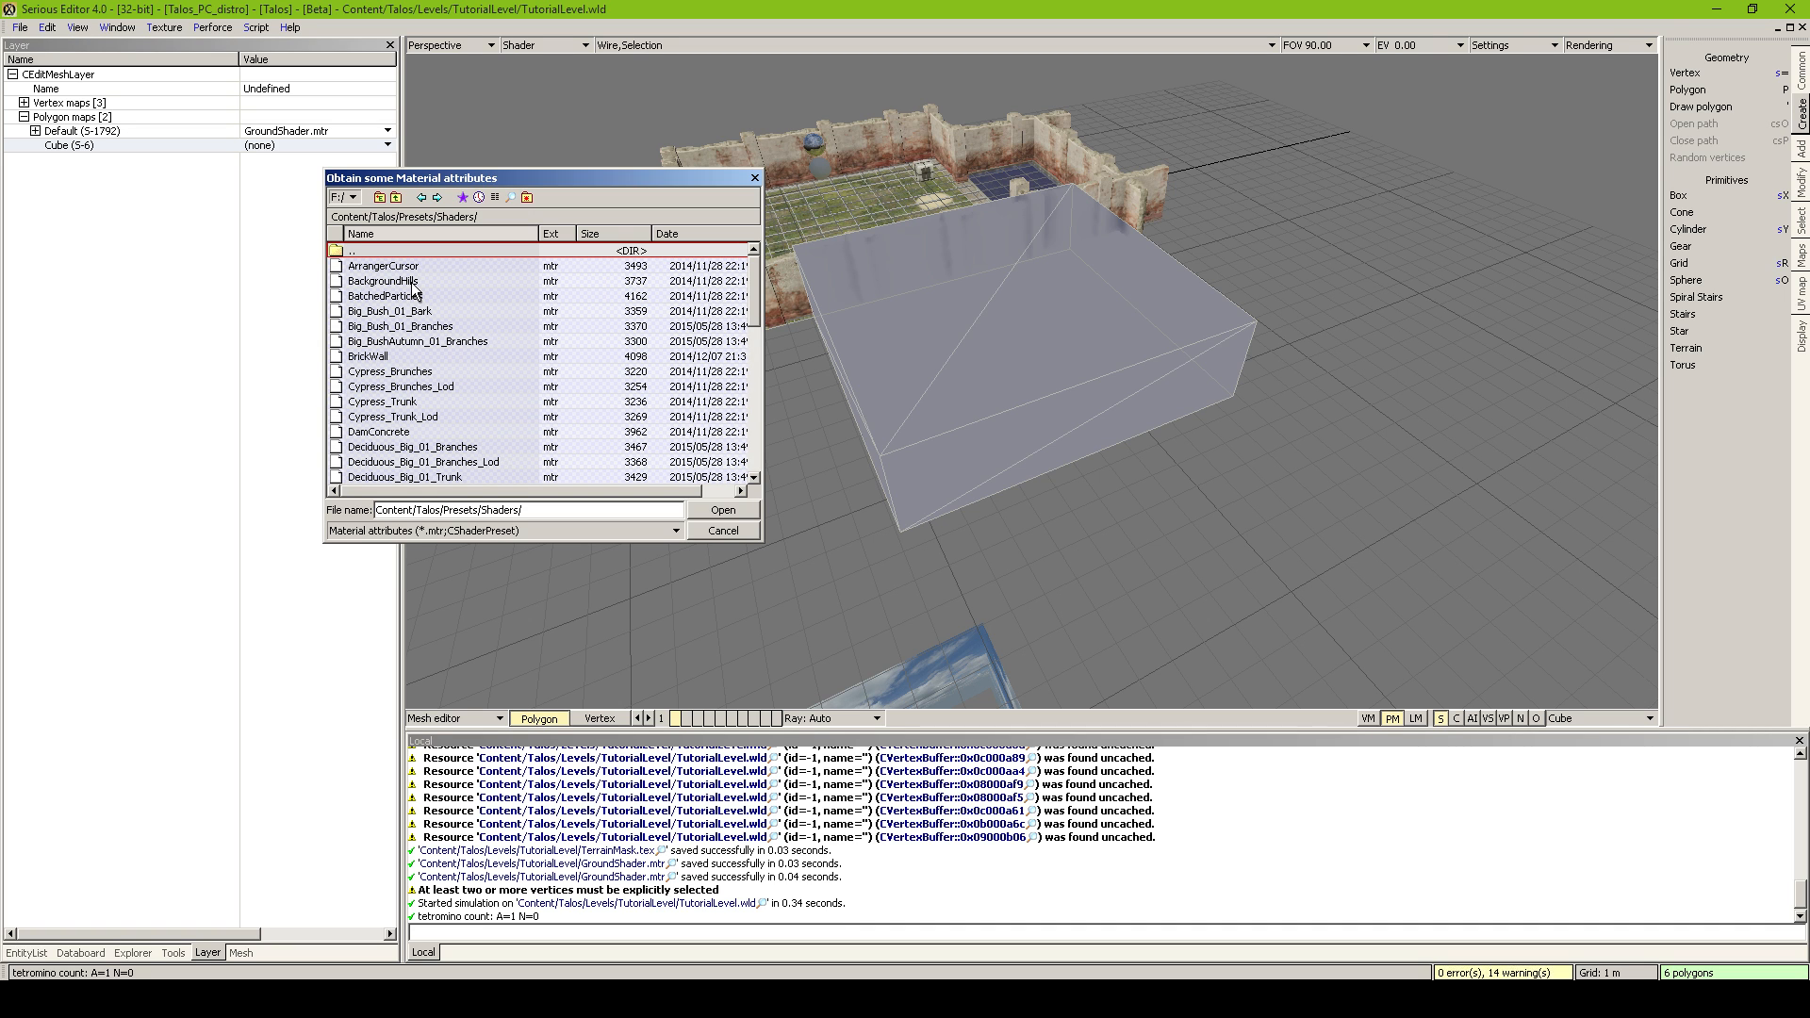
scroll(404, 436, down, 3)
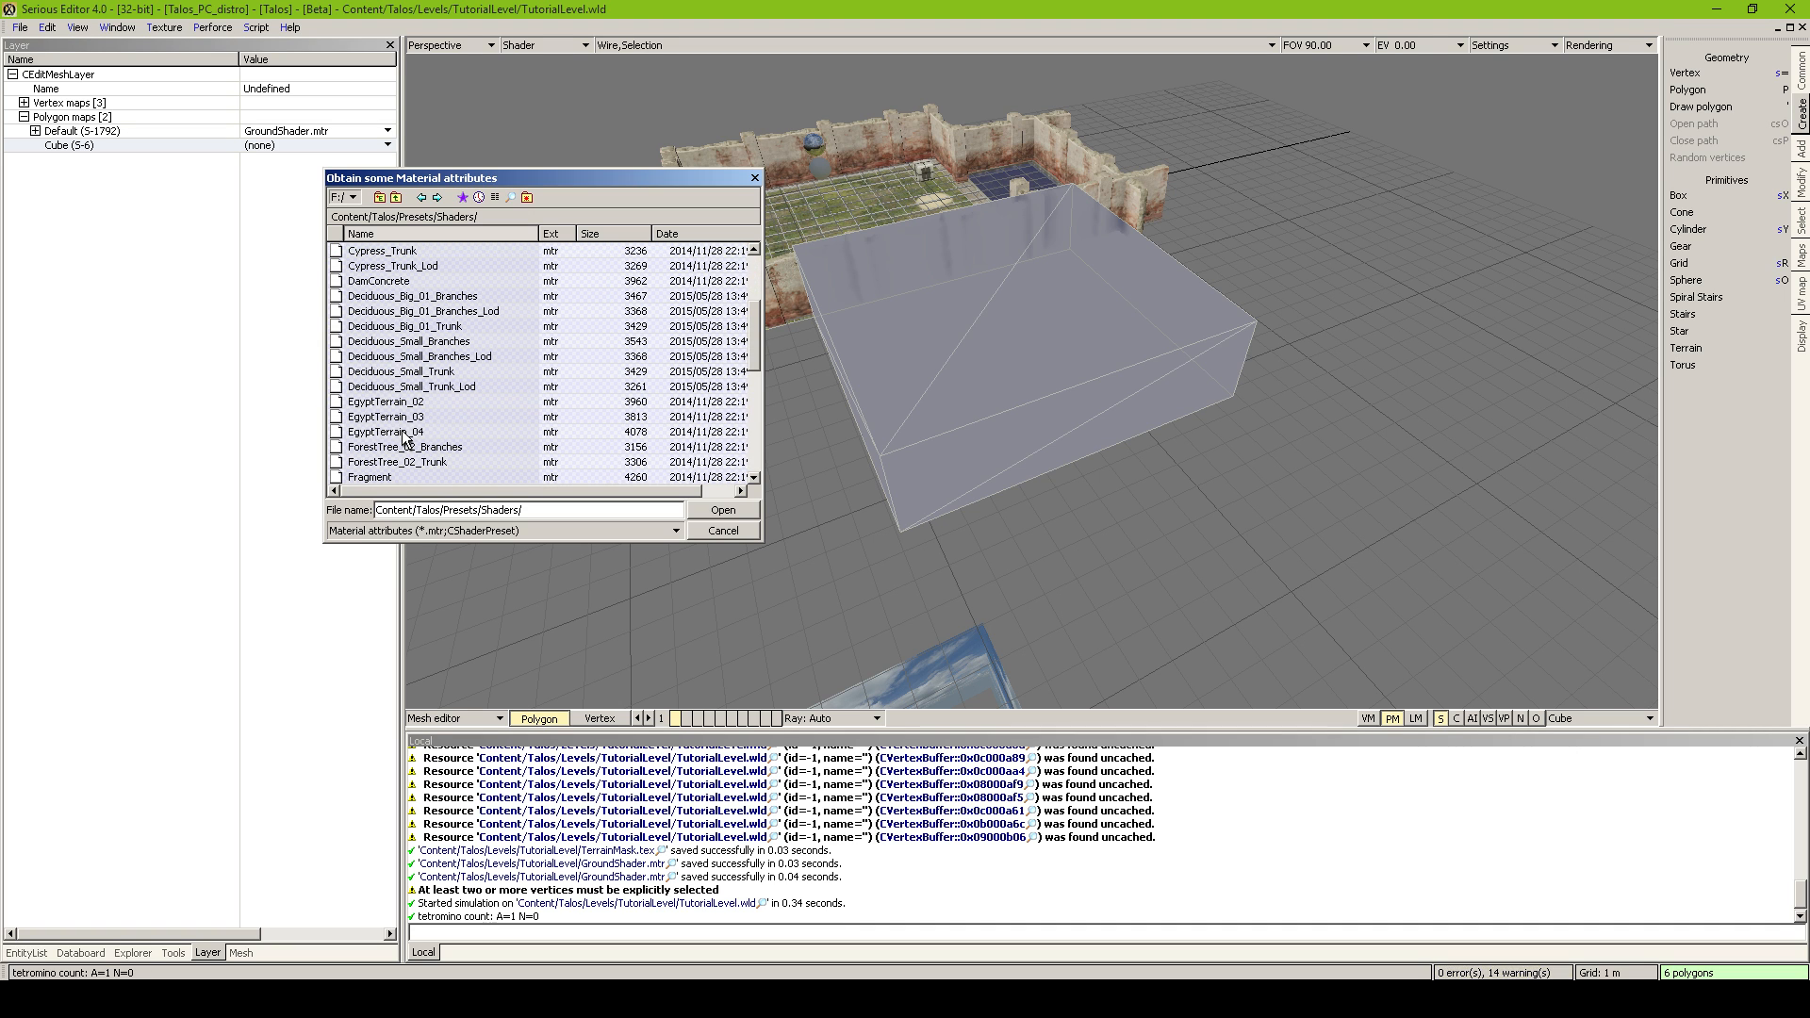
scroll(400, 412, down, 1)
scroll(400, 377, up, 4)
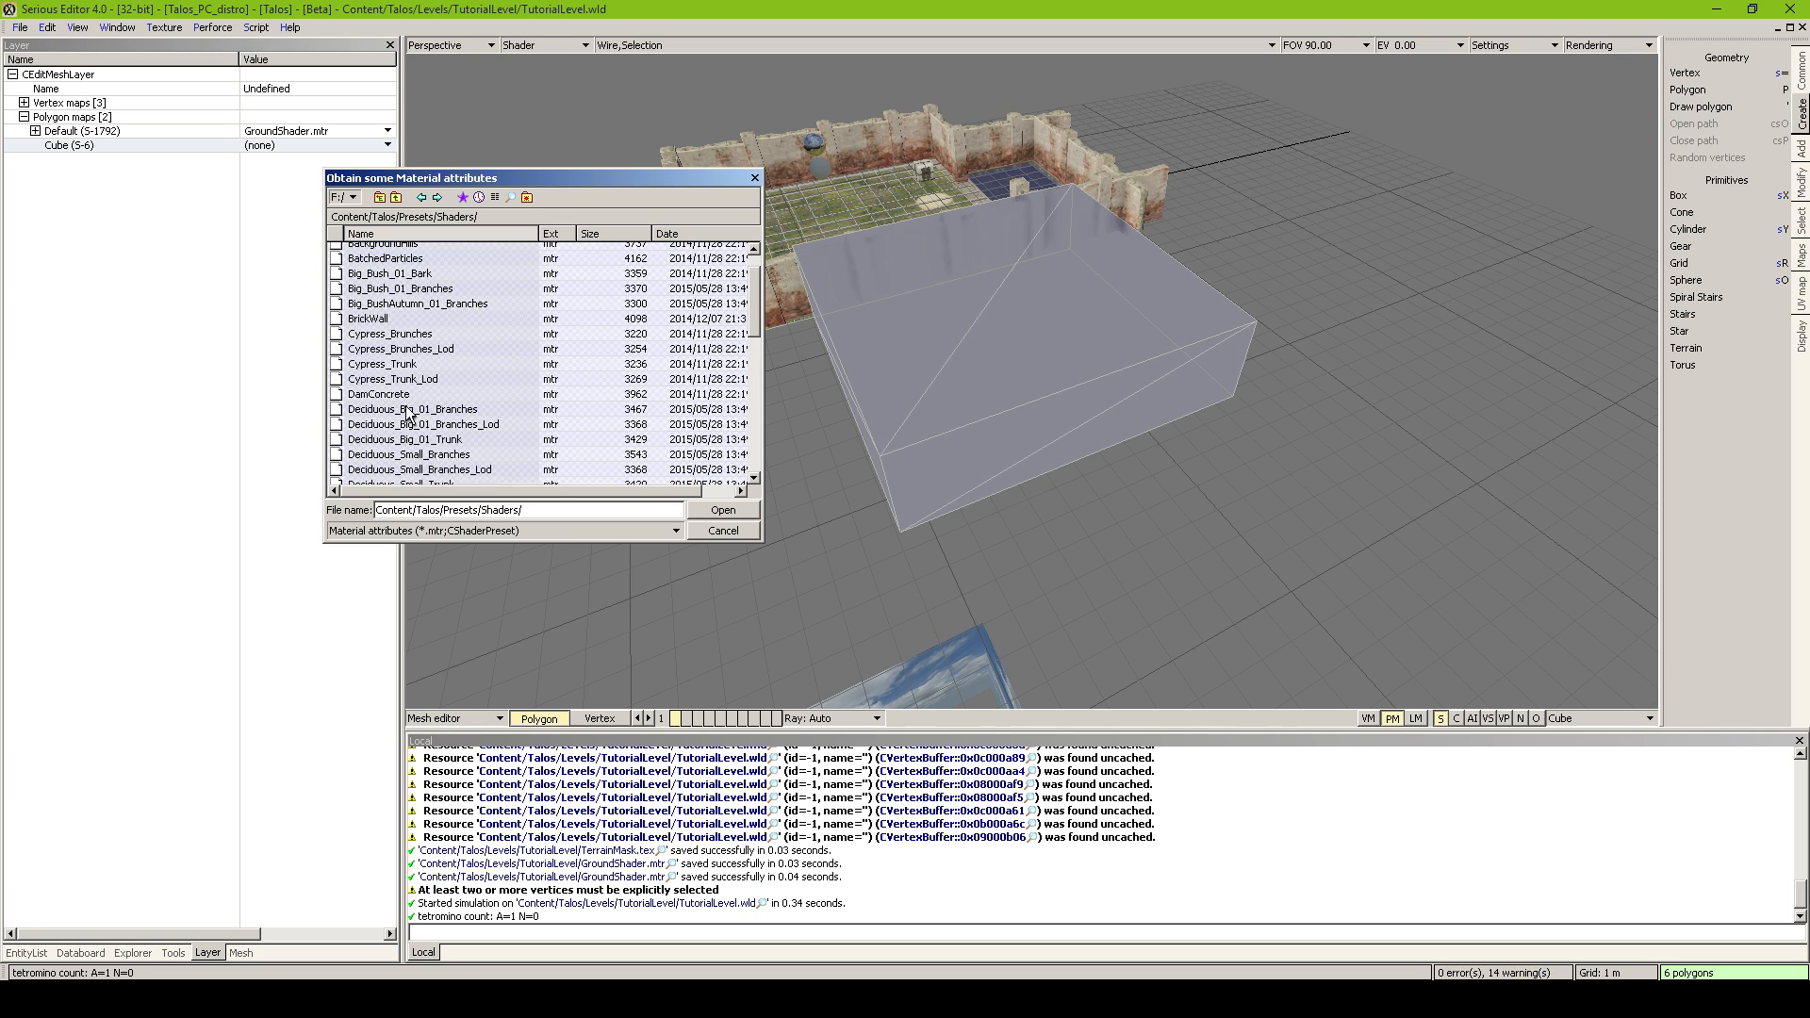
Assign the ConcreteCeiling_02.mtr material from Presets/ShaderPresets/Concrete to the Cube surface map
click(396, 252)
double_click(396, 252)
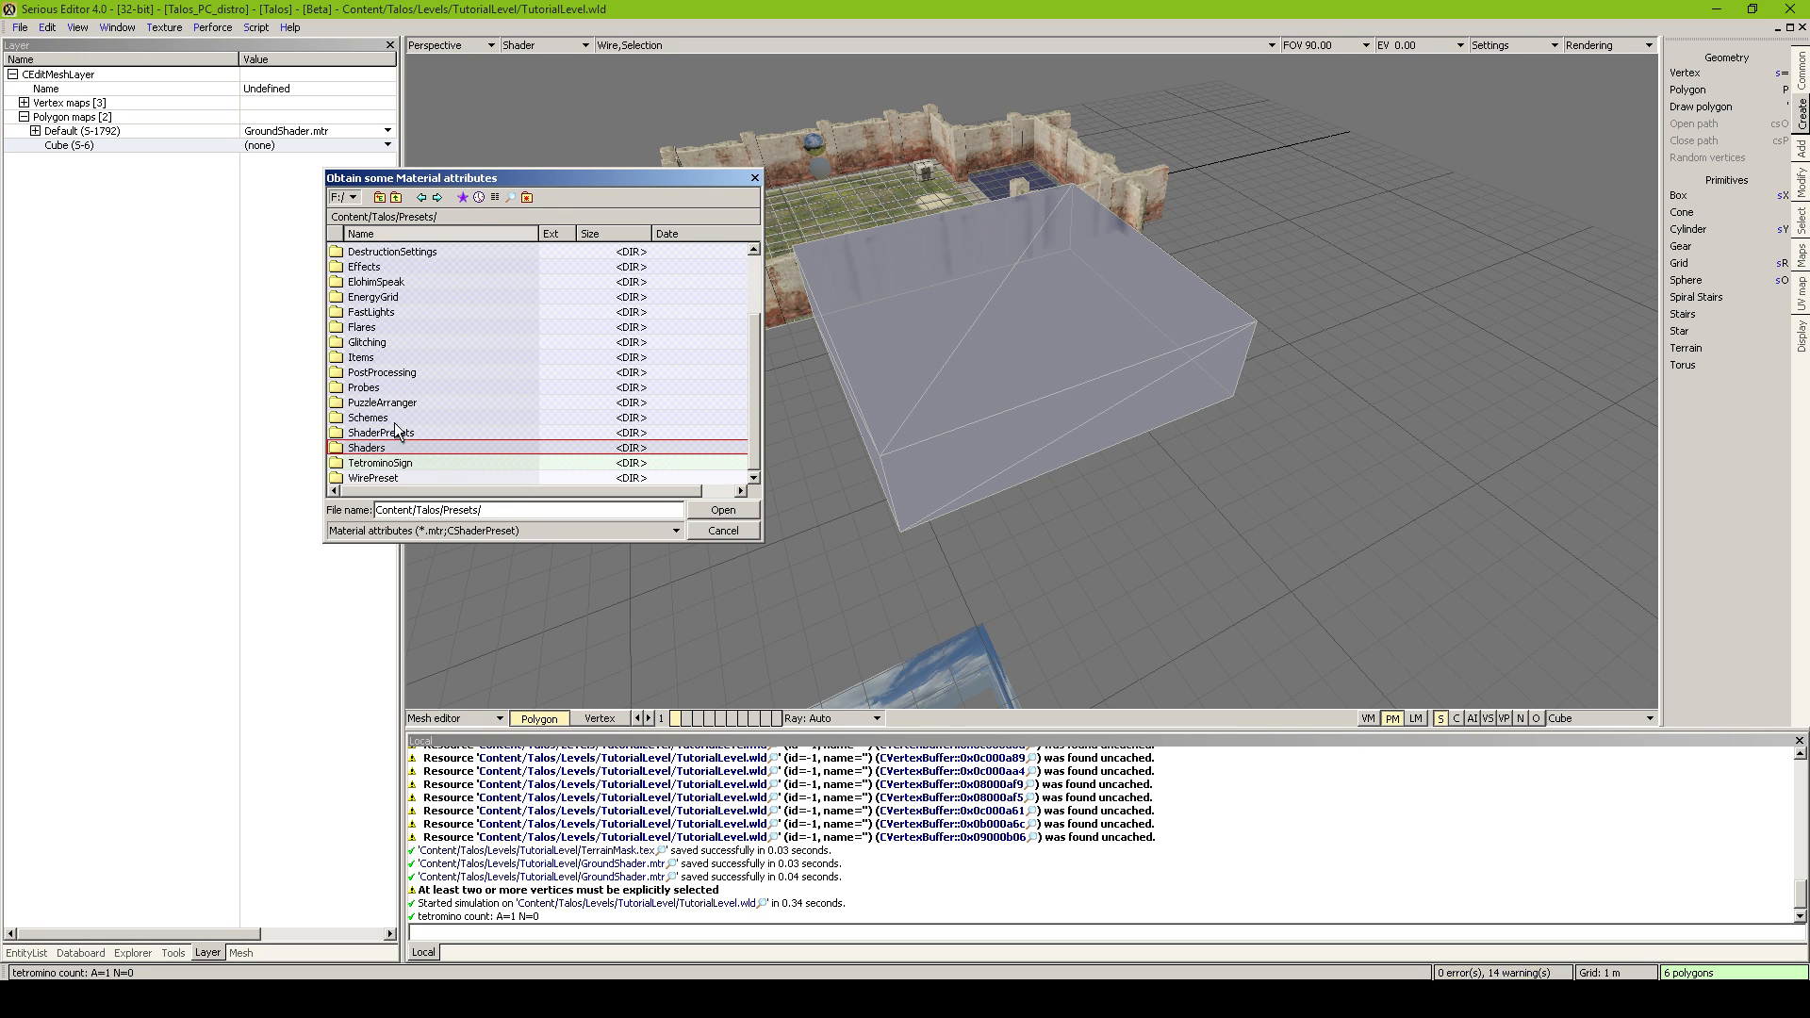
double_click(401, 424)
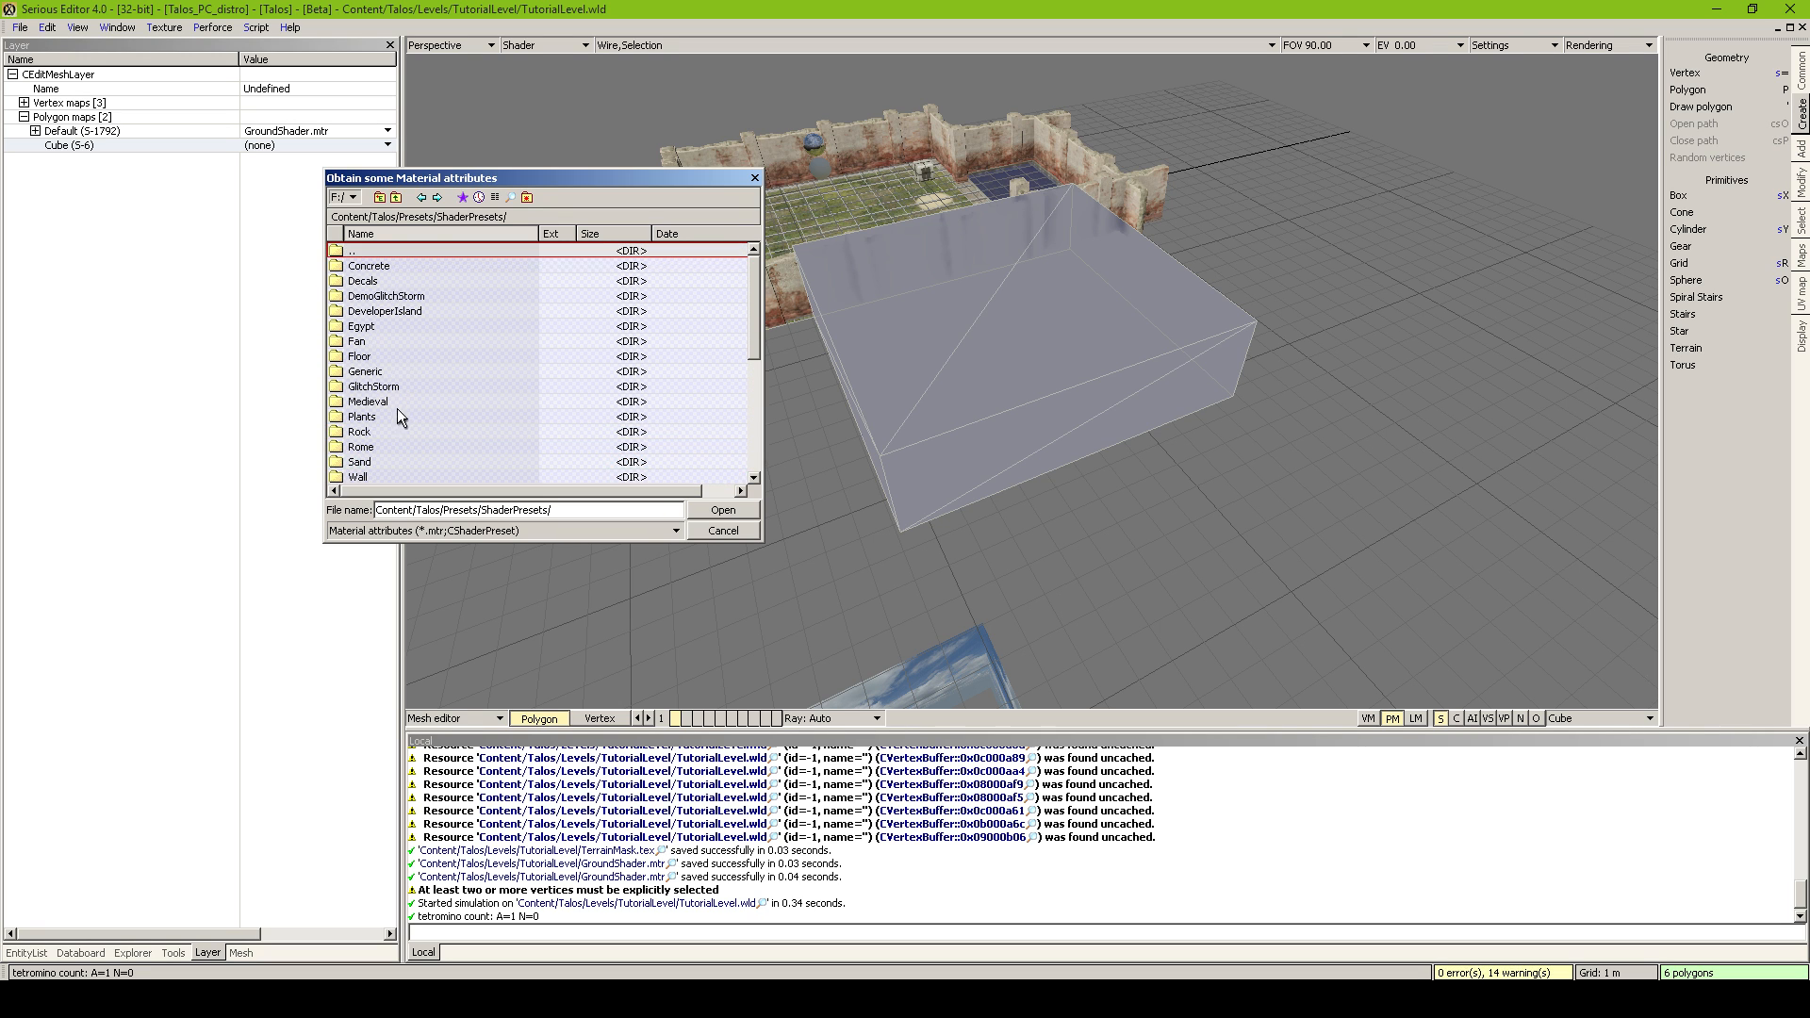
double_click(380, 269)
click(389, 263)
double_click(389, 263)
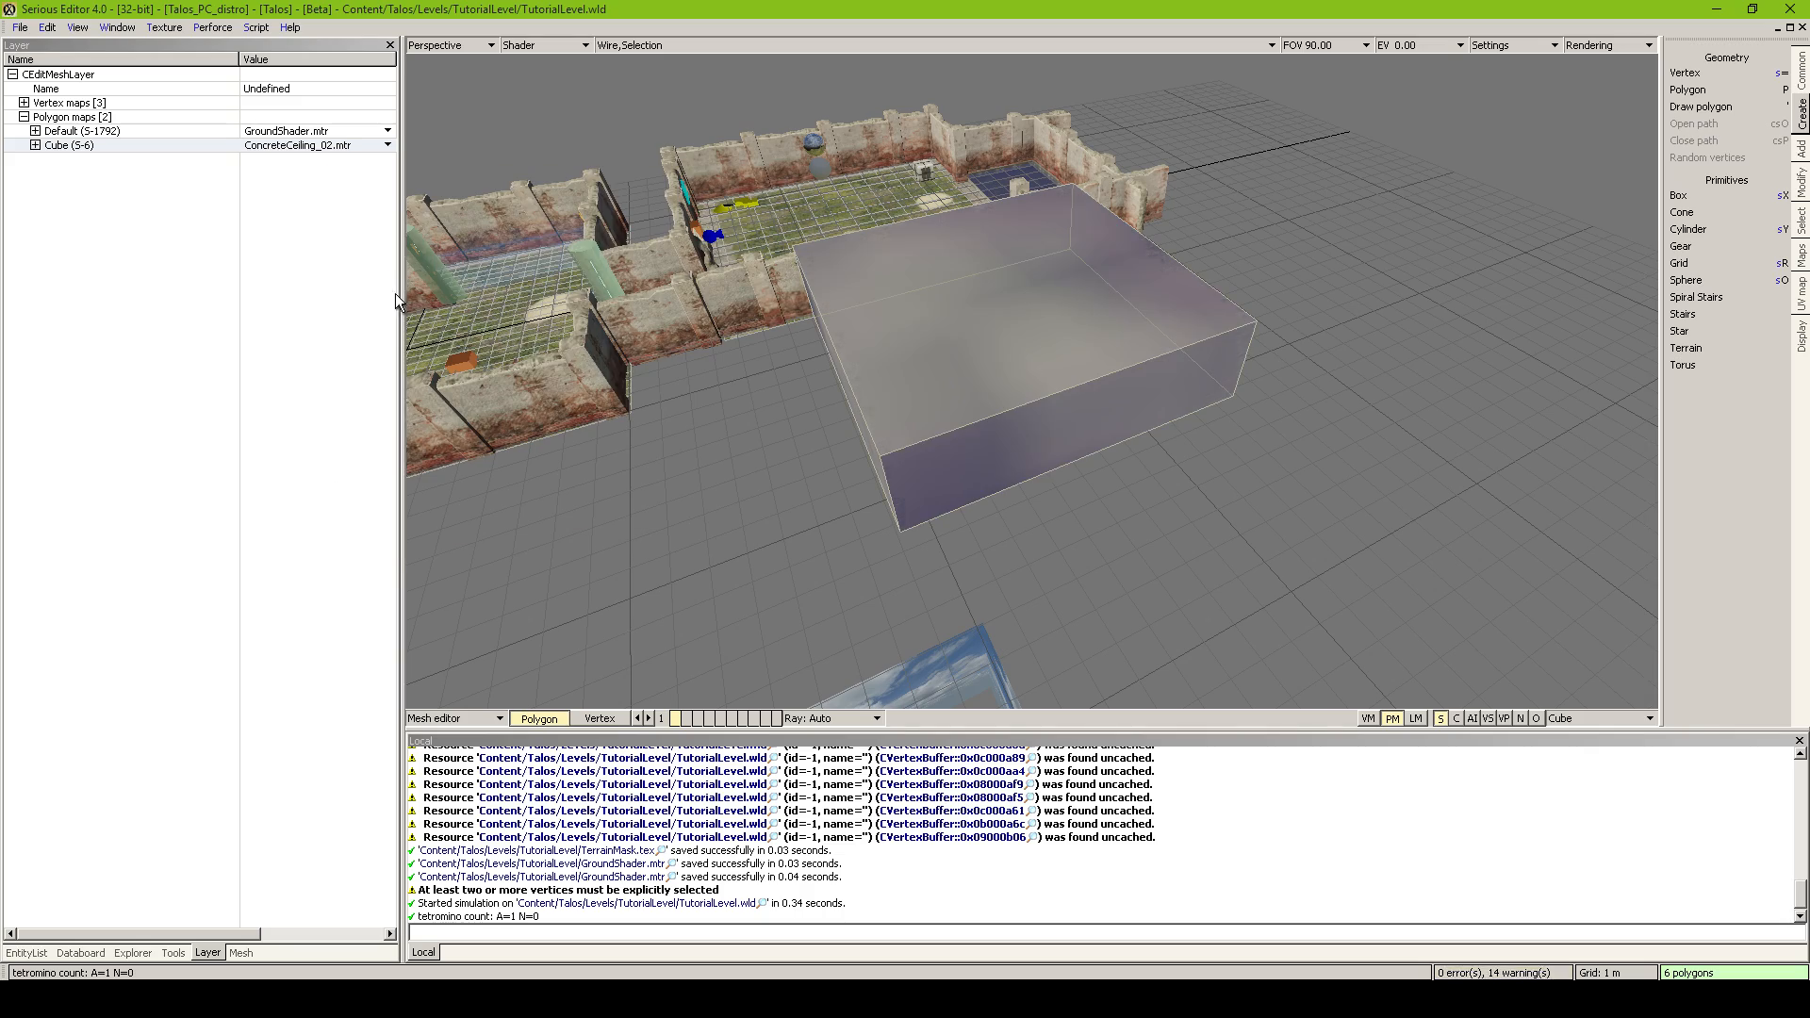
Leave mesh editing, view the concrete box in a test run of the level, and return to editing the mesh
right_drag(848, 358, 650, 377)
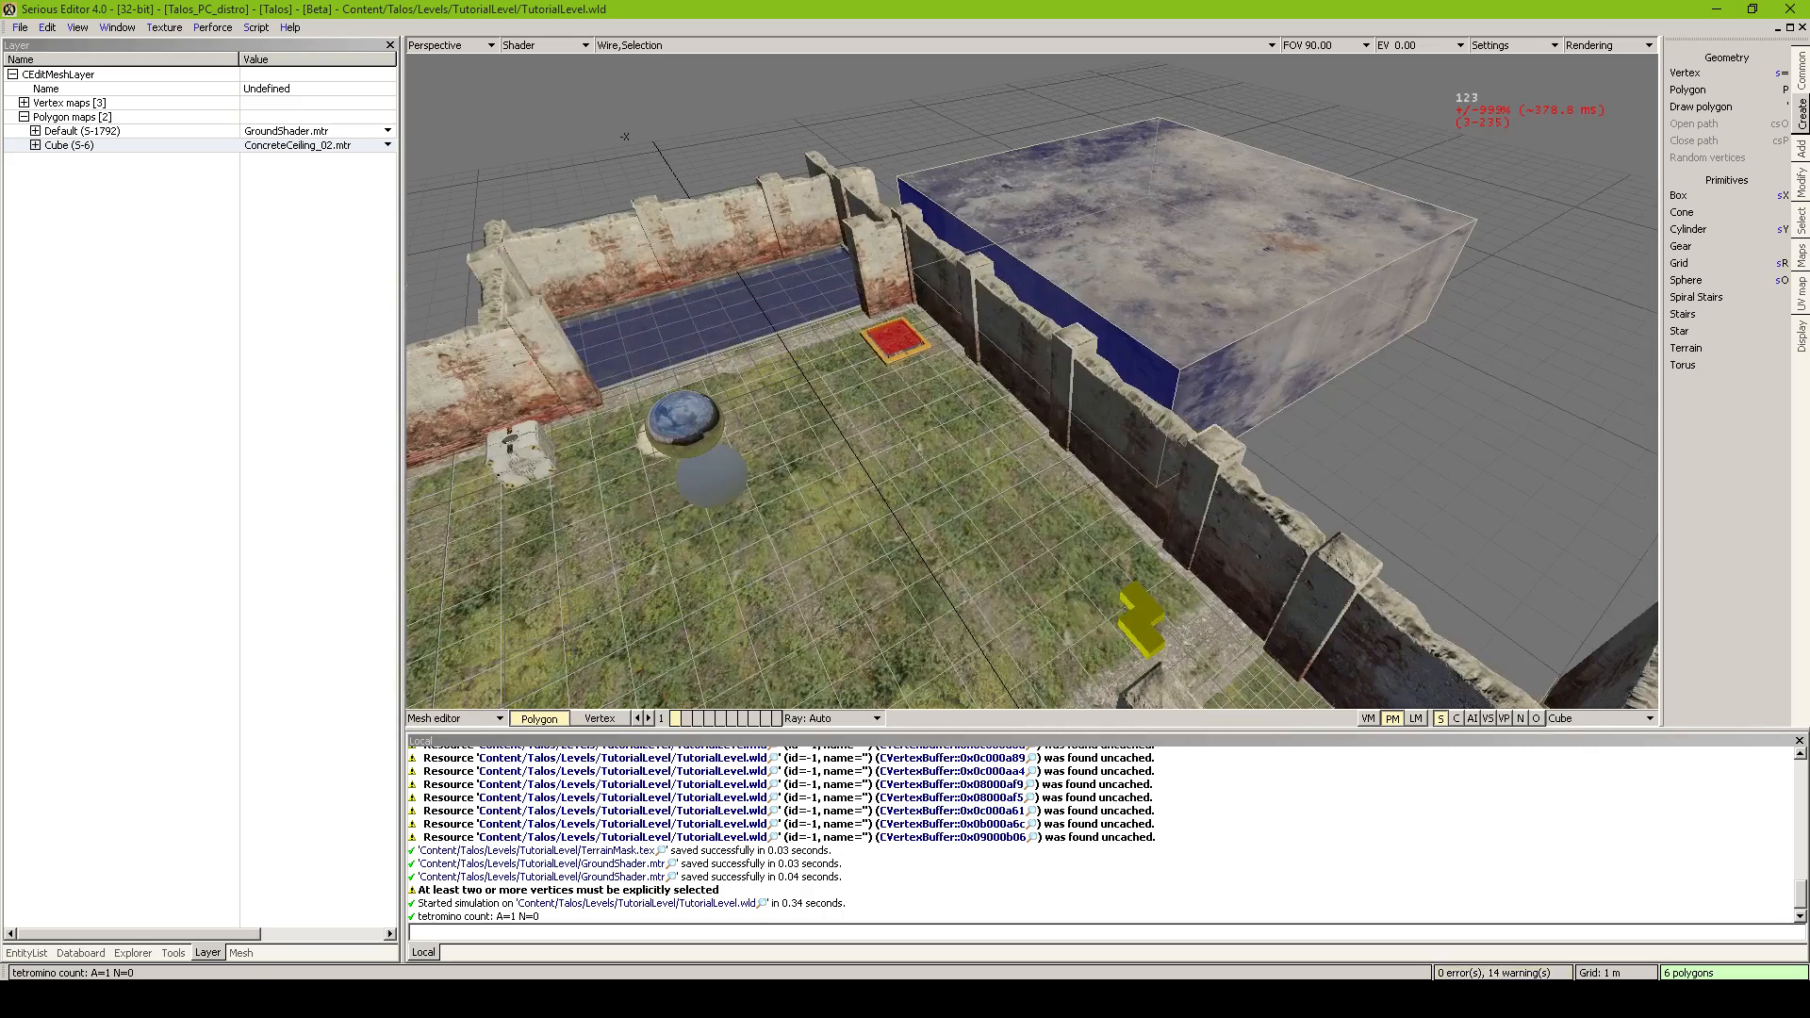
key(Escape)
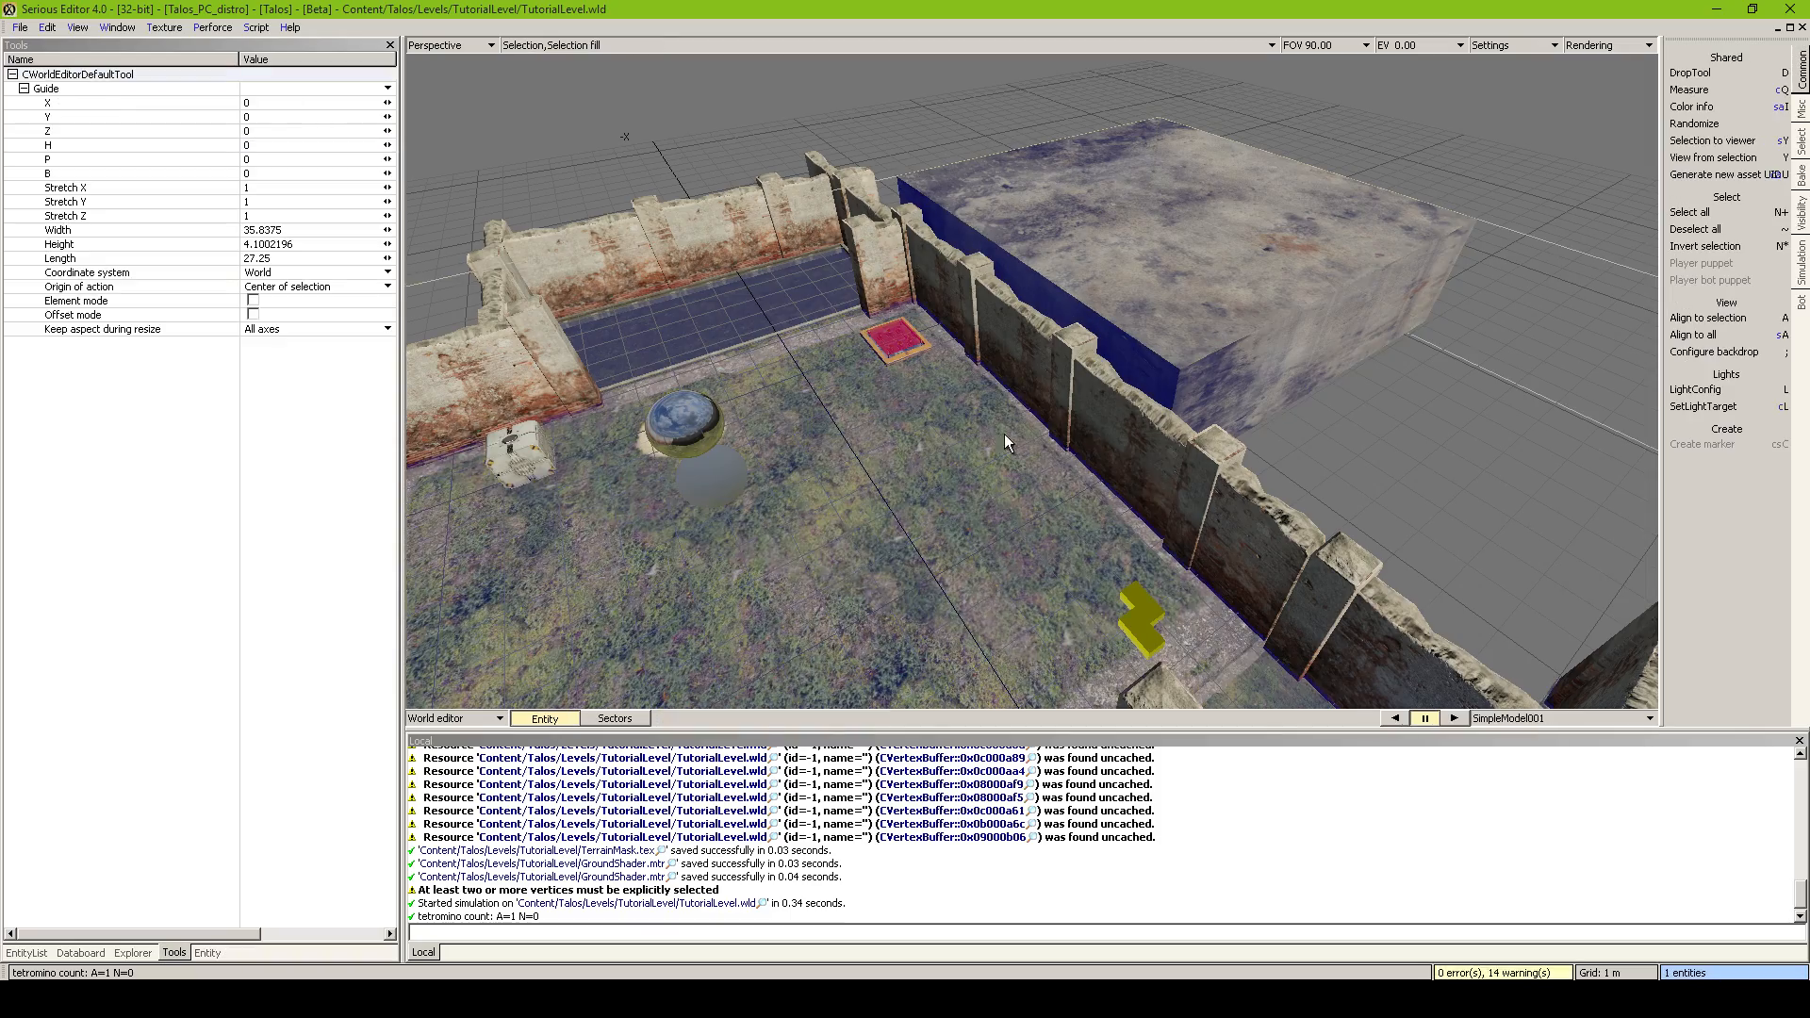
right_drag(1004, 434, 1003, 433)
key(ctrl+Return)
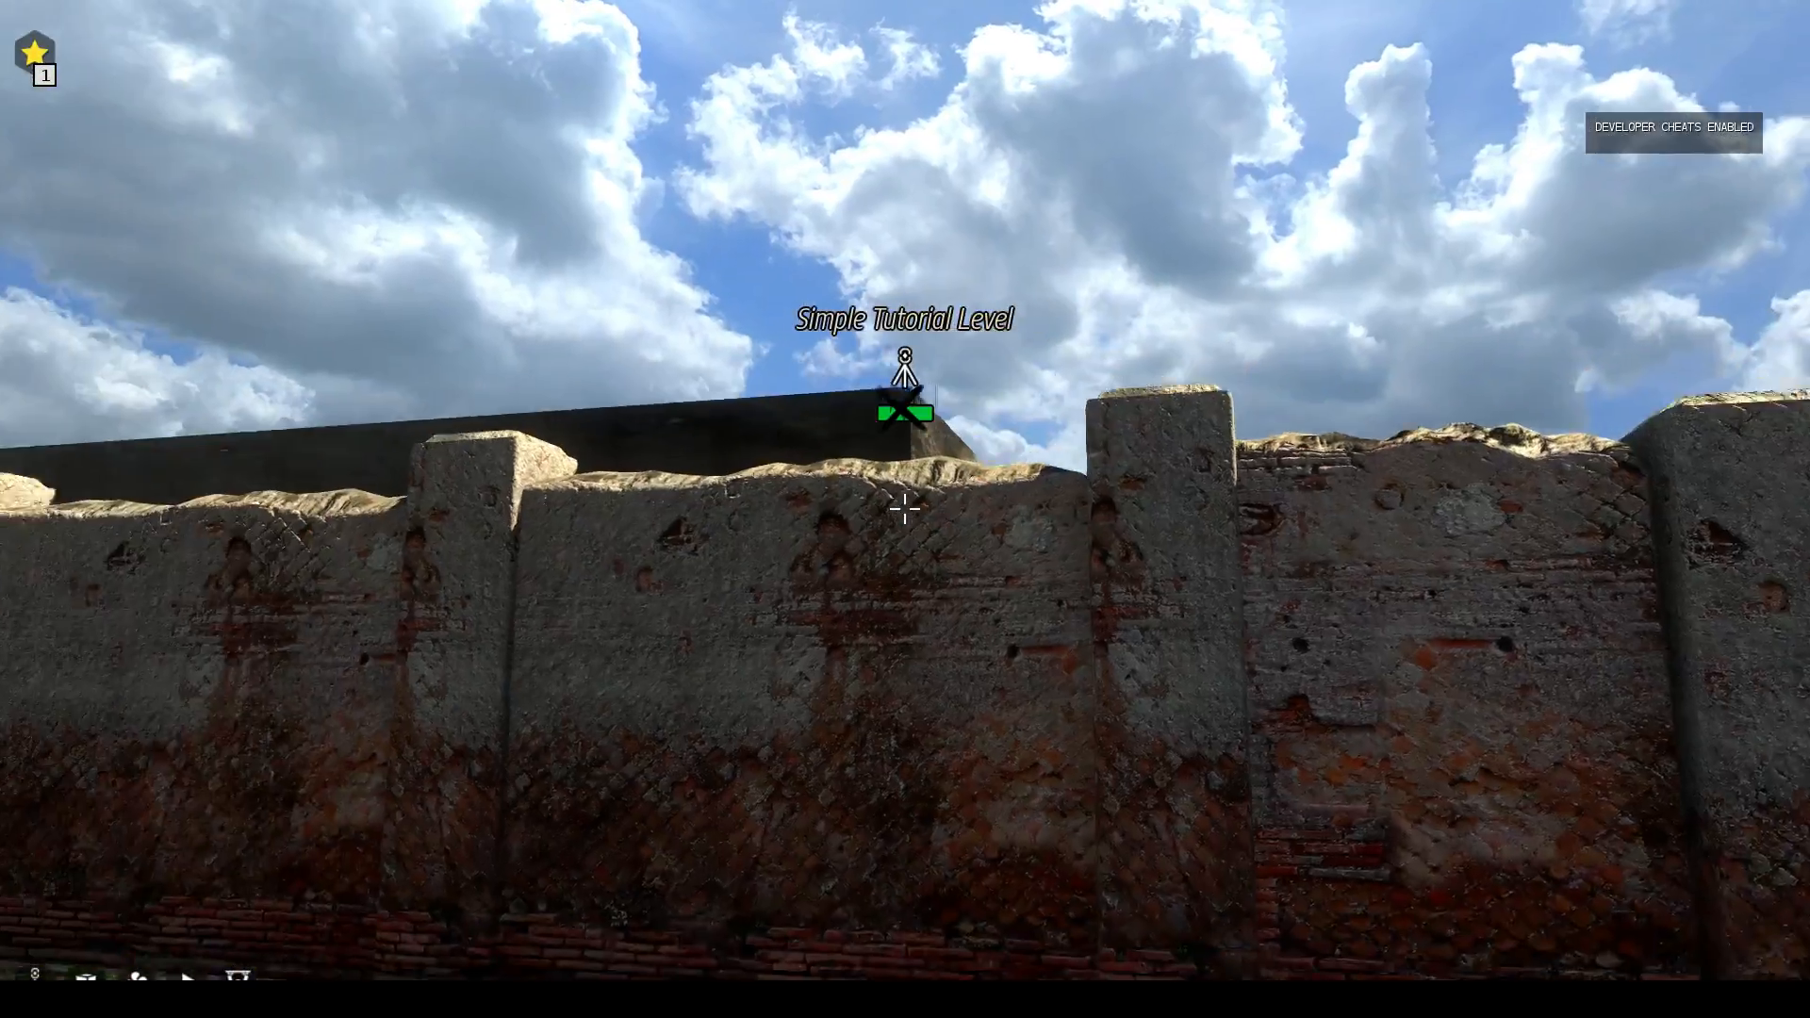
key(Escape)
mouse_move(903, 507)
right_down()
mouse_move(919, 502)
mouse_move(796, 510)
mouse_move(899, 503)
right_up()
key(Return)
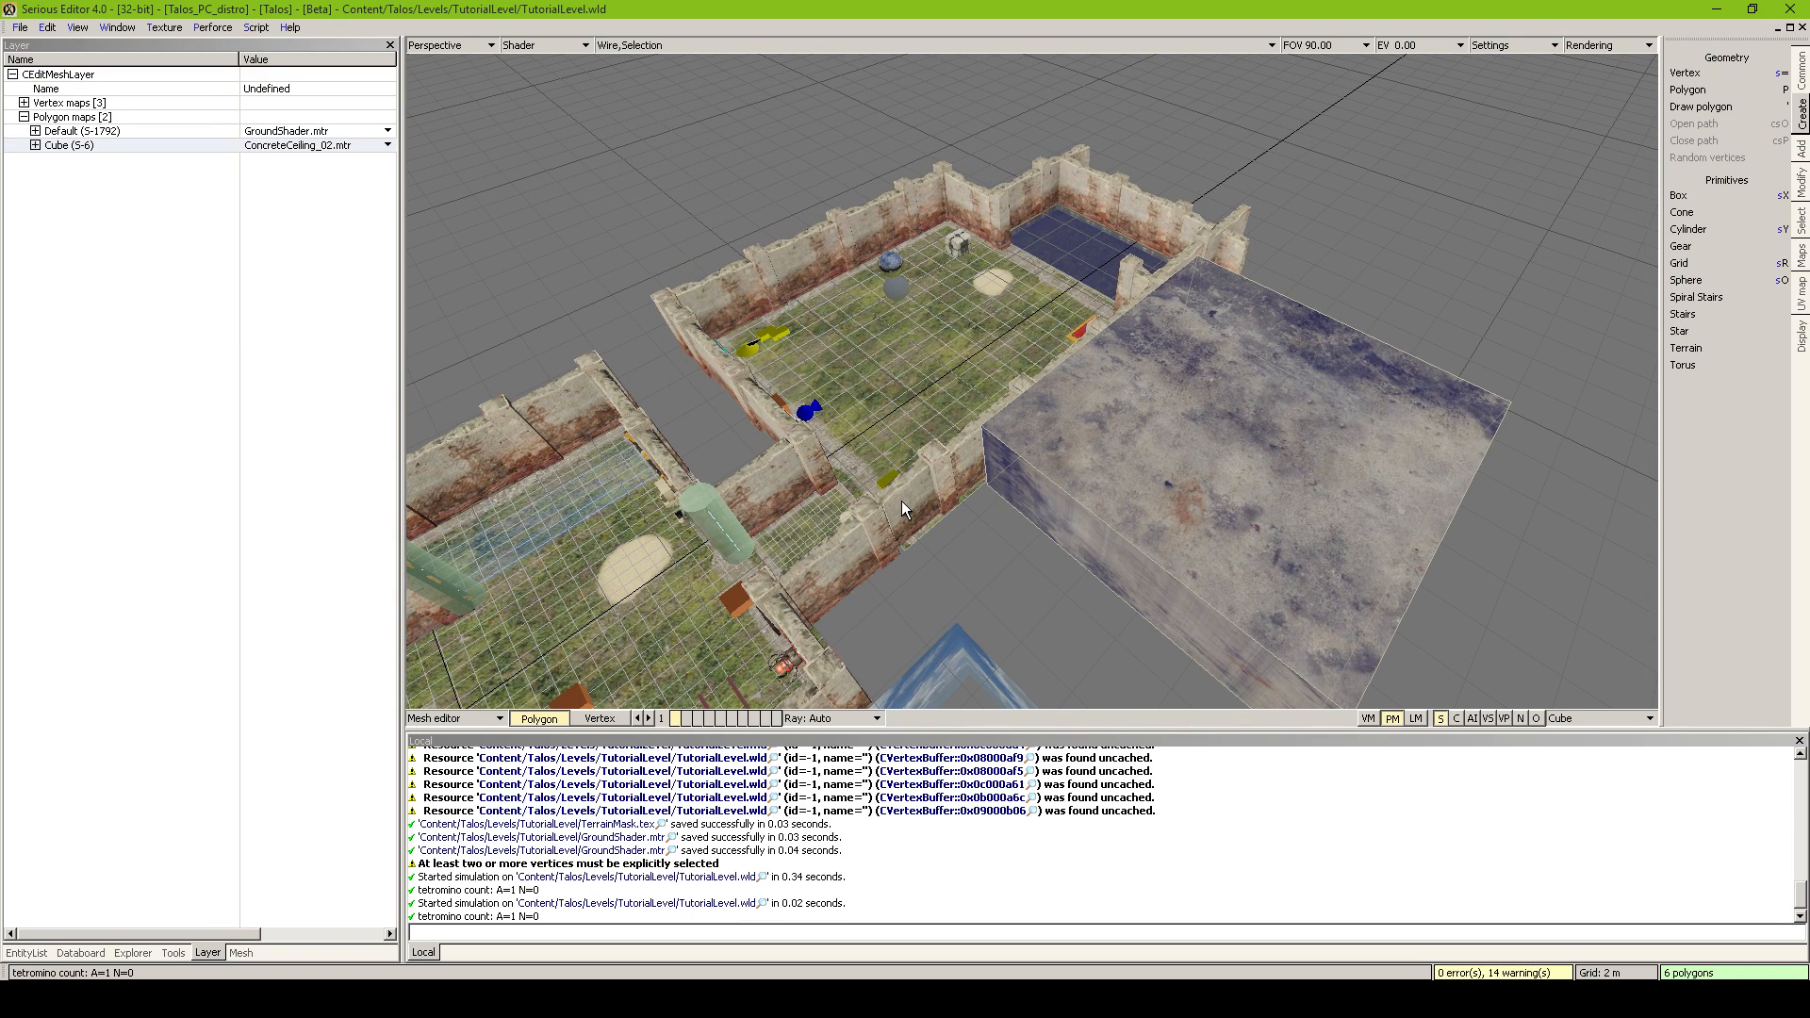
Undo the Cube material assignment, the Cube surface map and the creation of the box
key(ctrl+z)
key(ctrl+z)
key(ctrl+z)
key(ctrl+z)
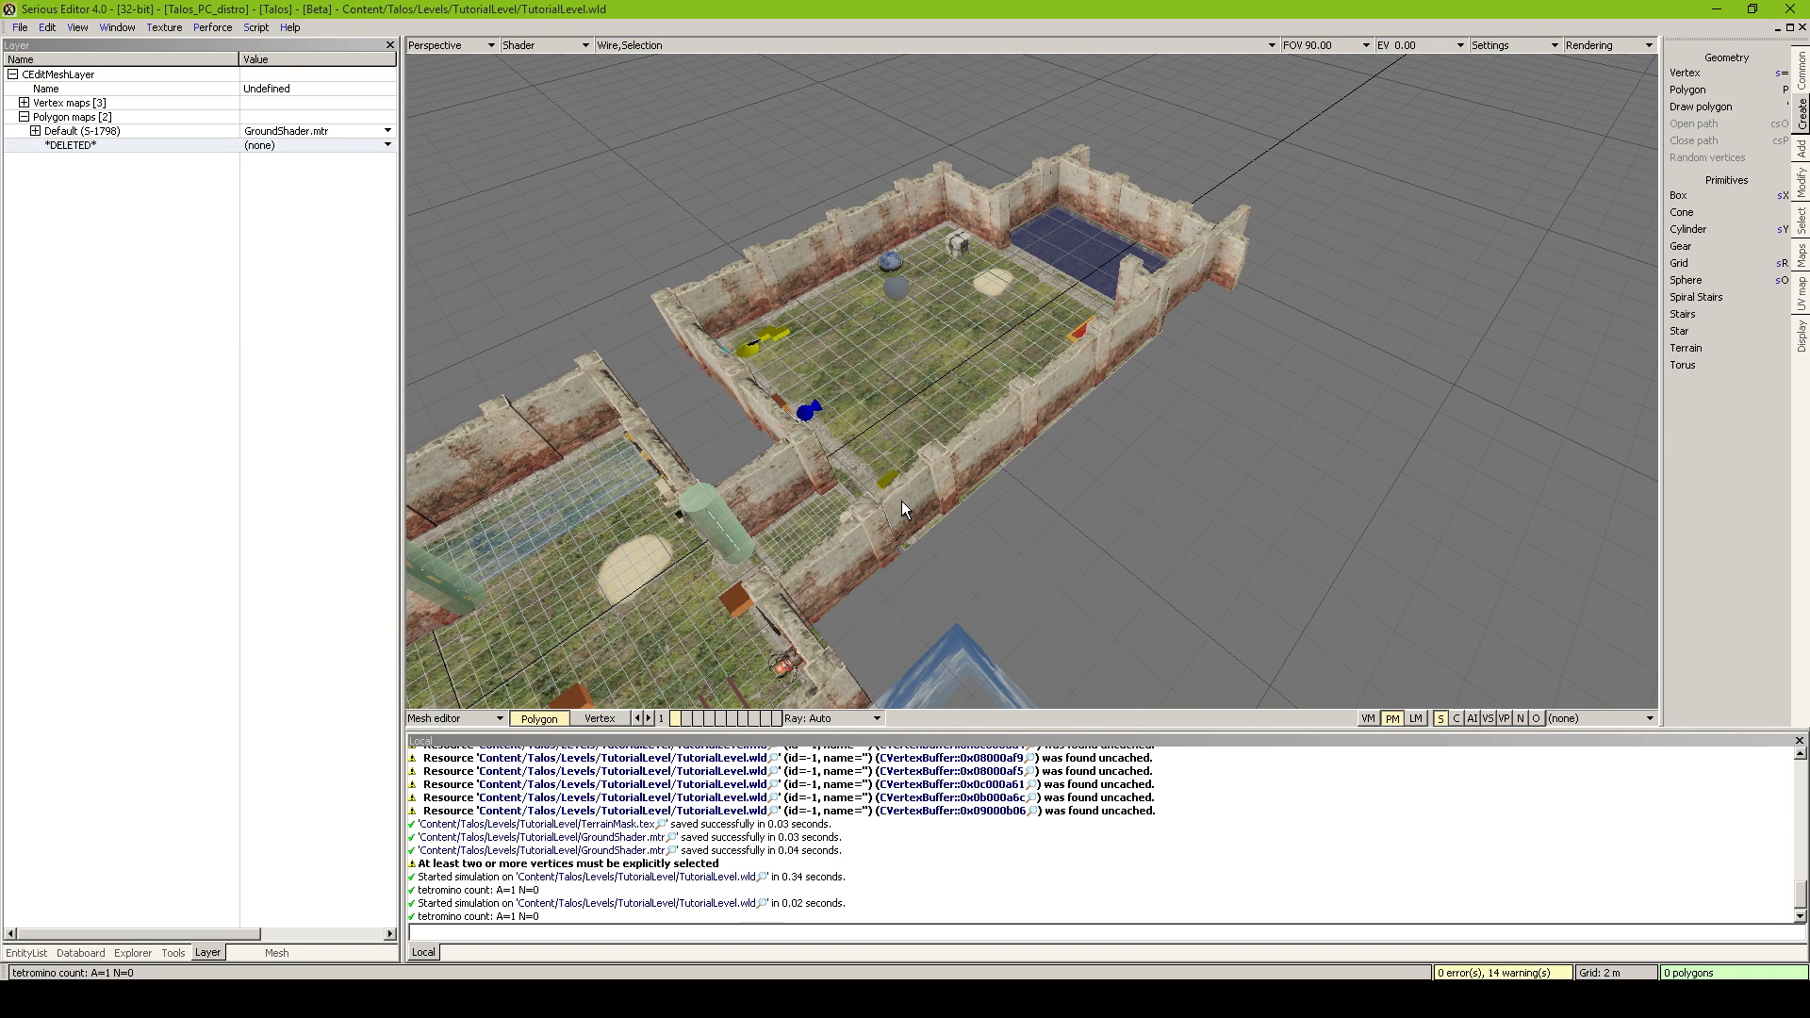
Check the available surface maps, leave mesh editing and save the level
click(1604, 714)
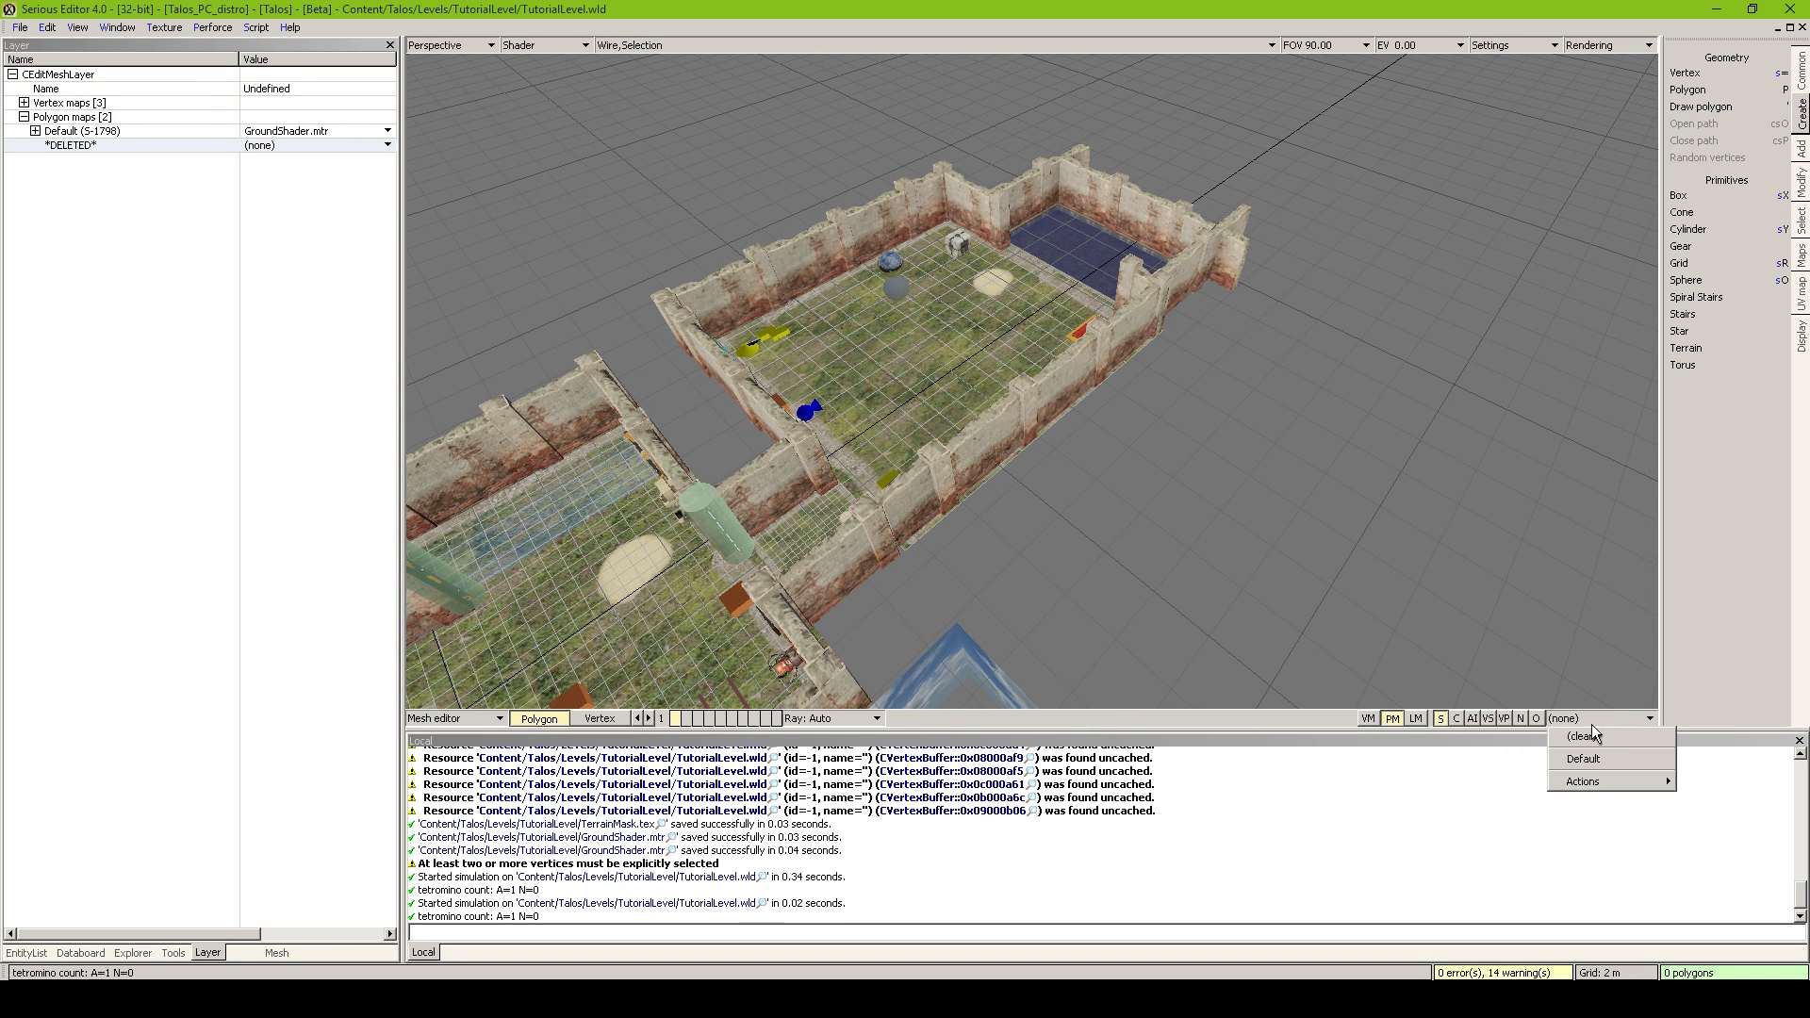
click(1592, 720)
key(Escape)
key(ctrl+s)
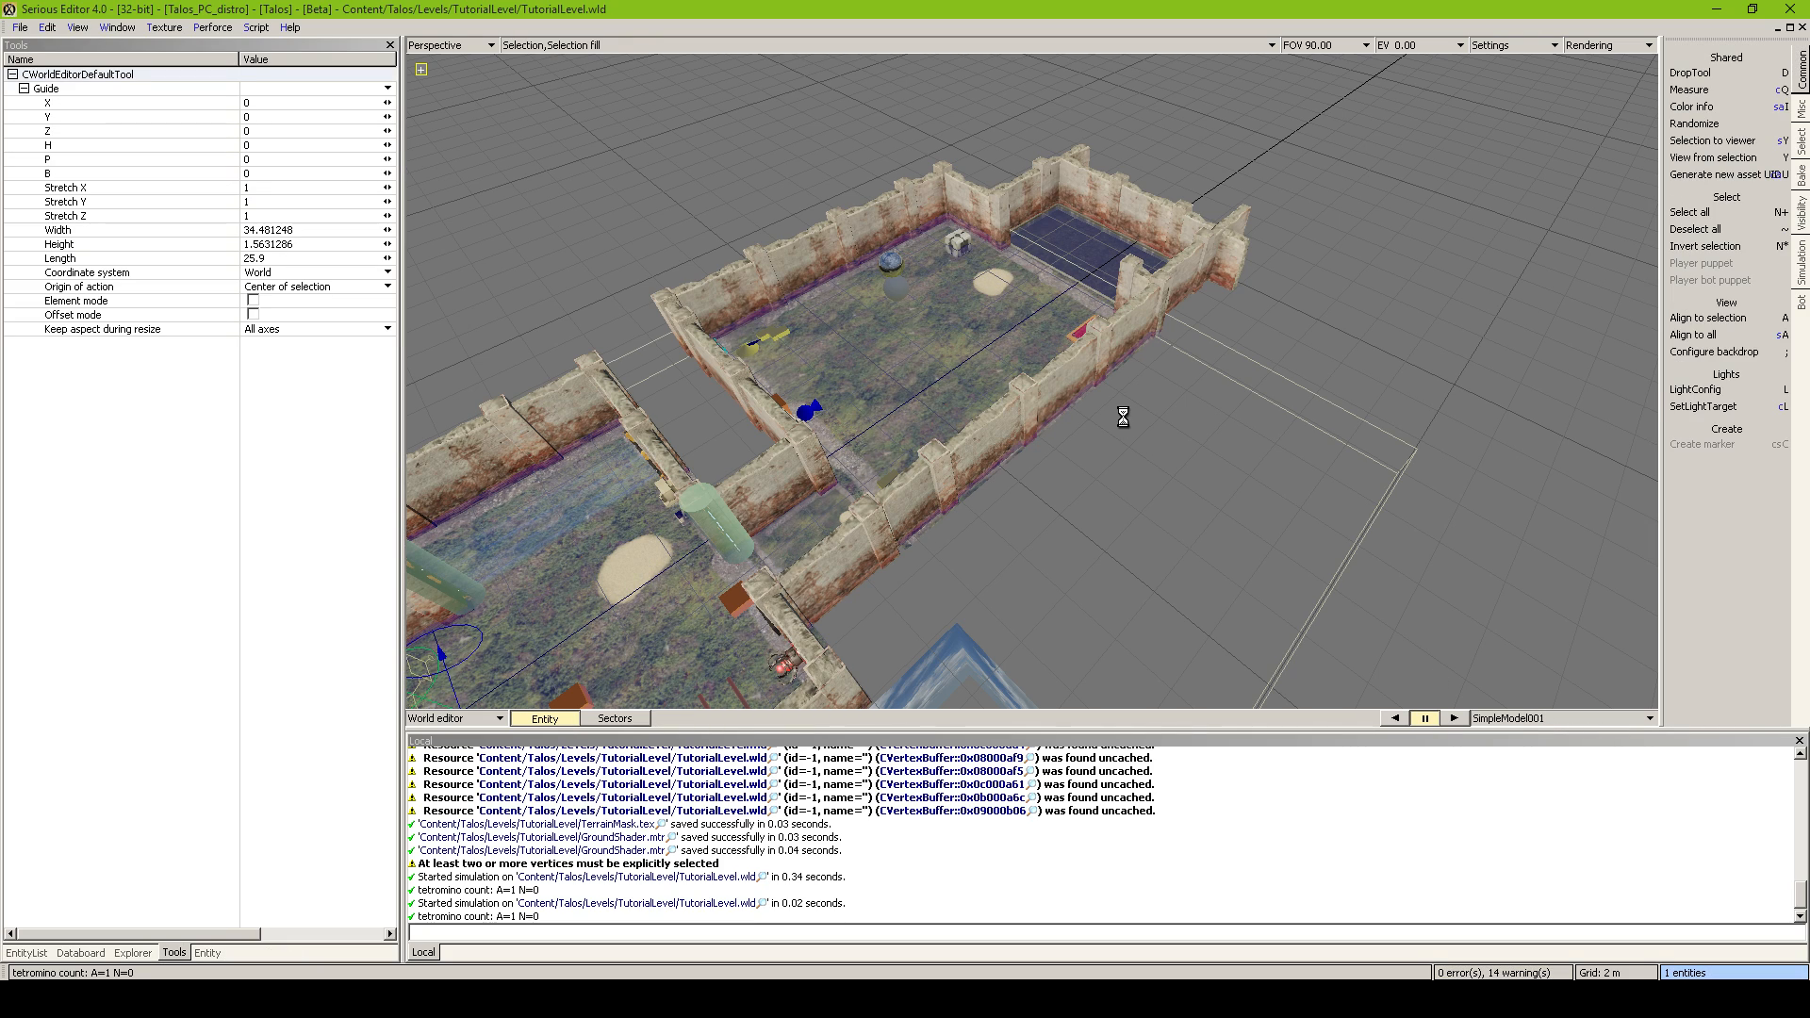
Reopen the ground mesh for editing and select all floor polygons of the passage between the two rooms
middle_drag(1122, 414, 1039, 514)
key(Insert)
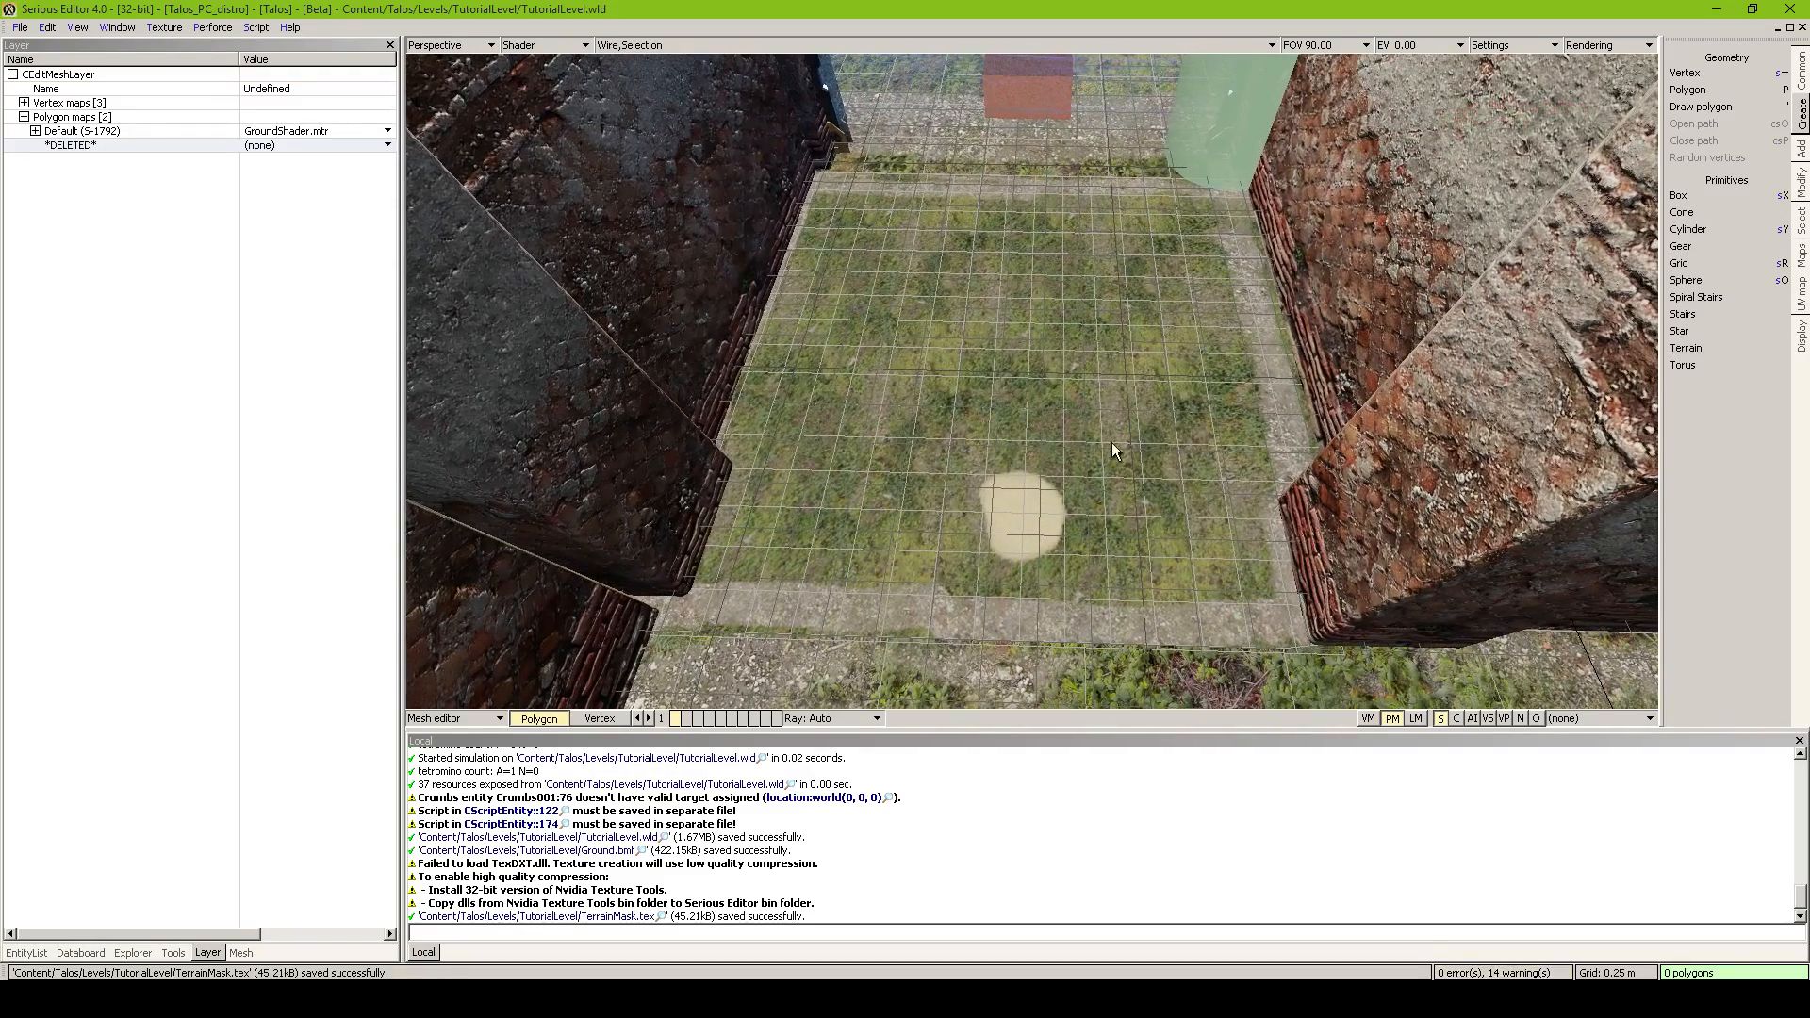
drag(813, 179, 1315, 631)
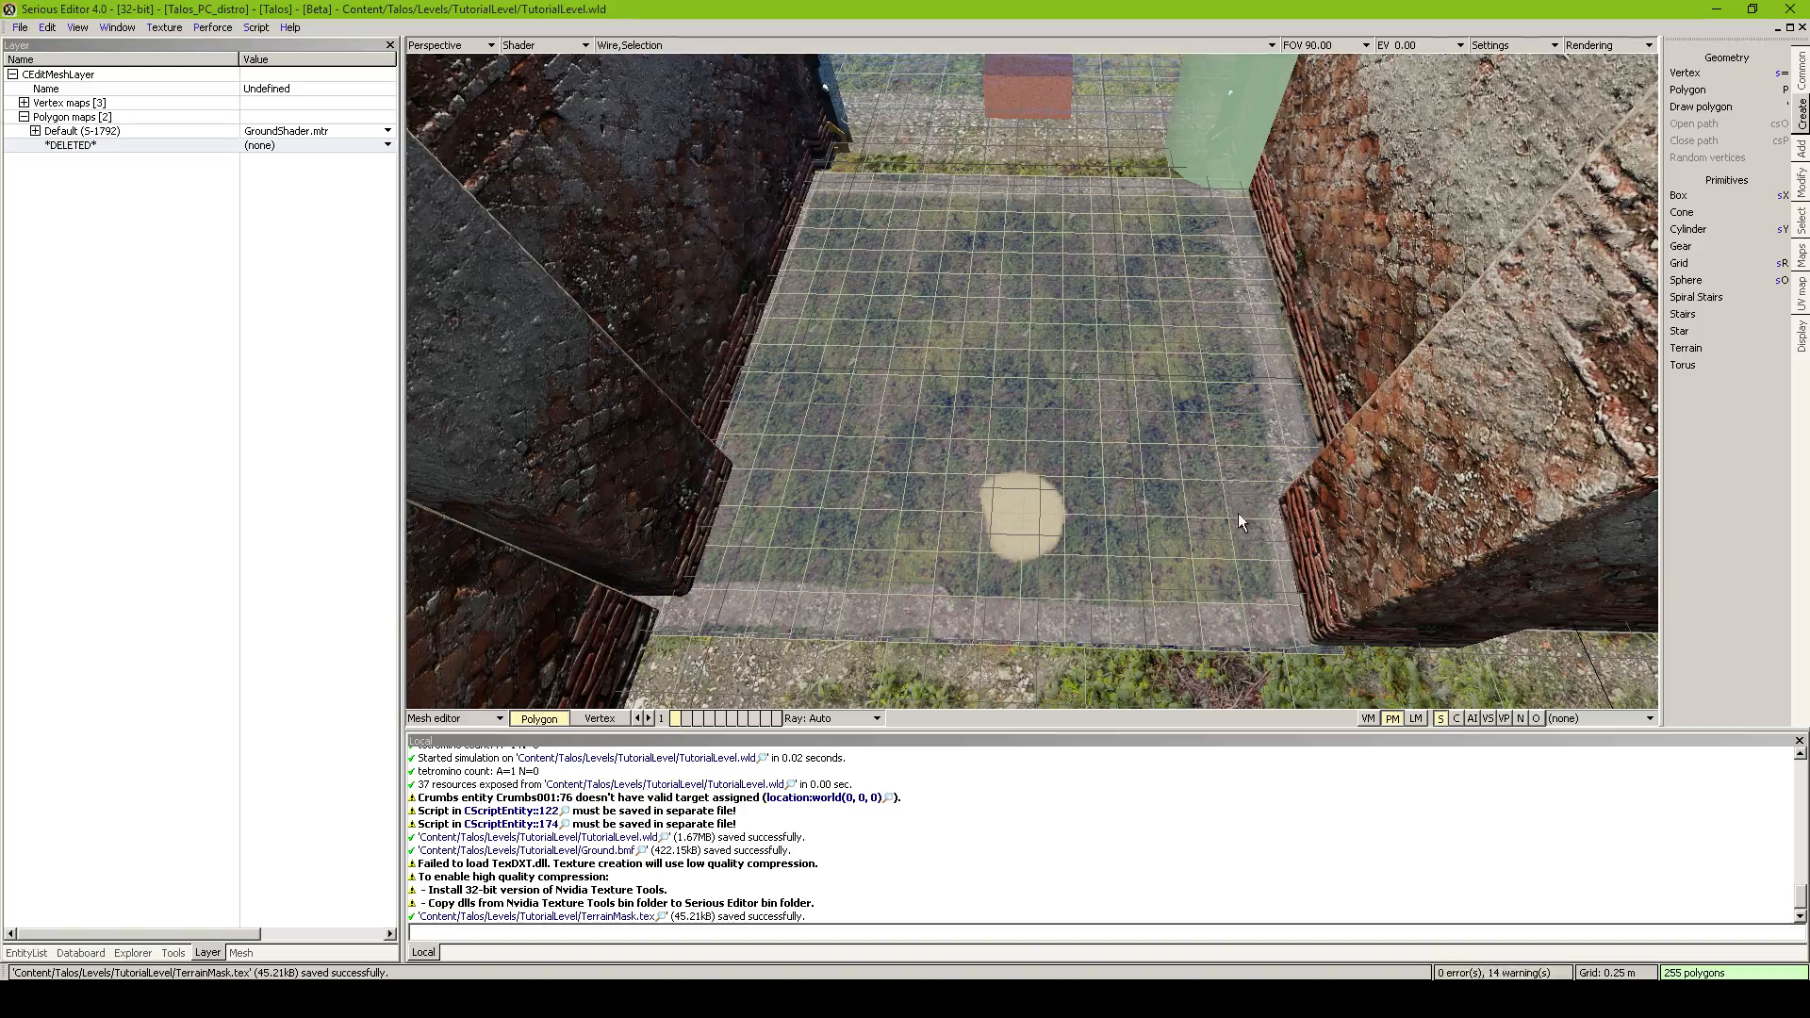
right_drag(1218, 547, 1113, 565)
right_drag(933, 283, 1178, 235)
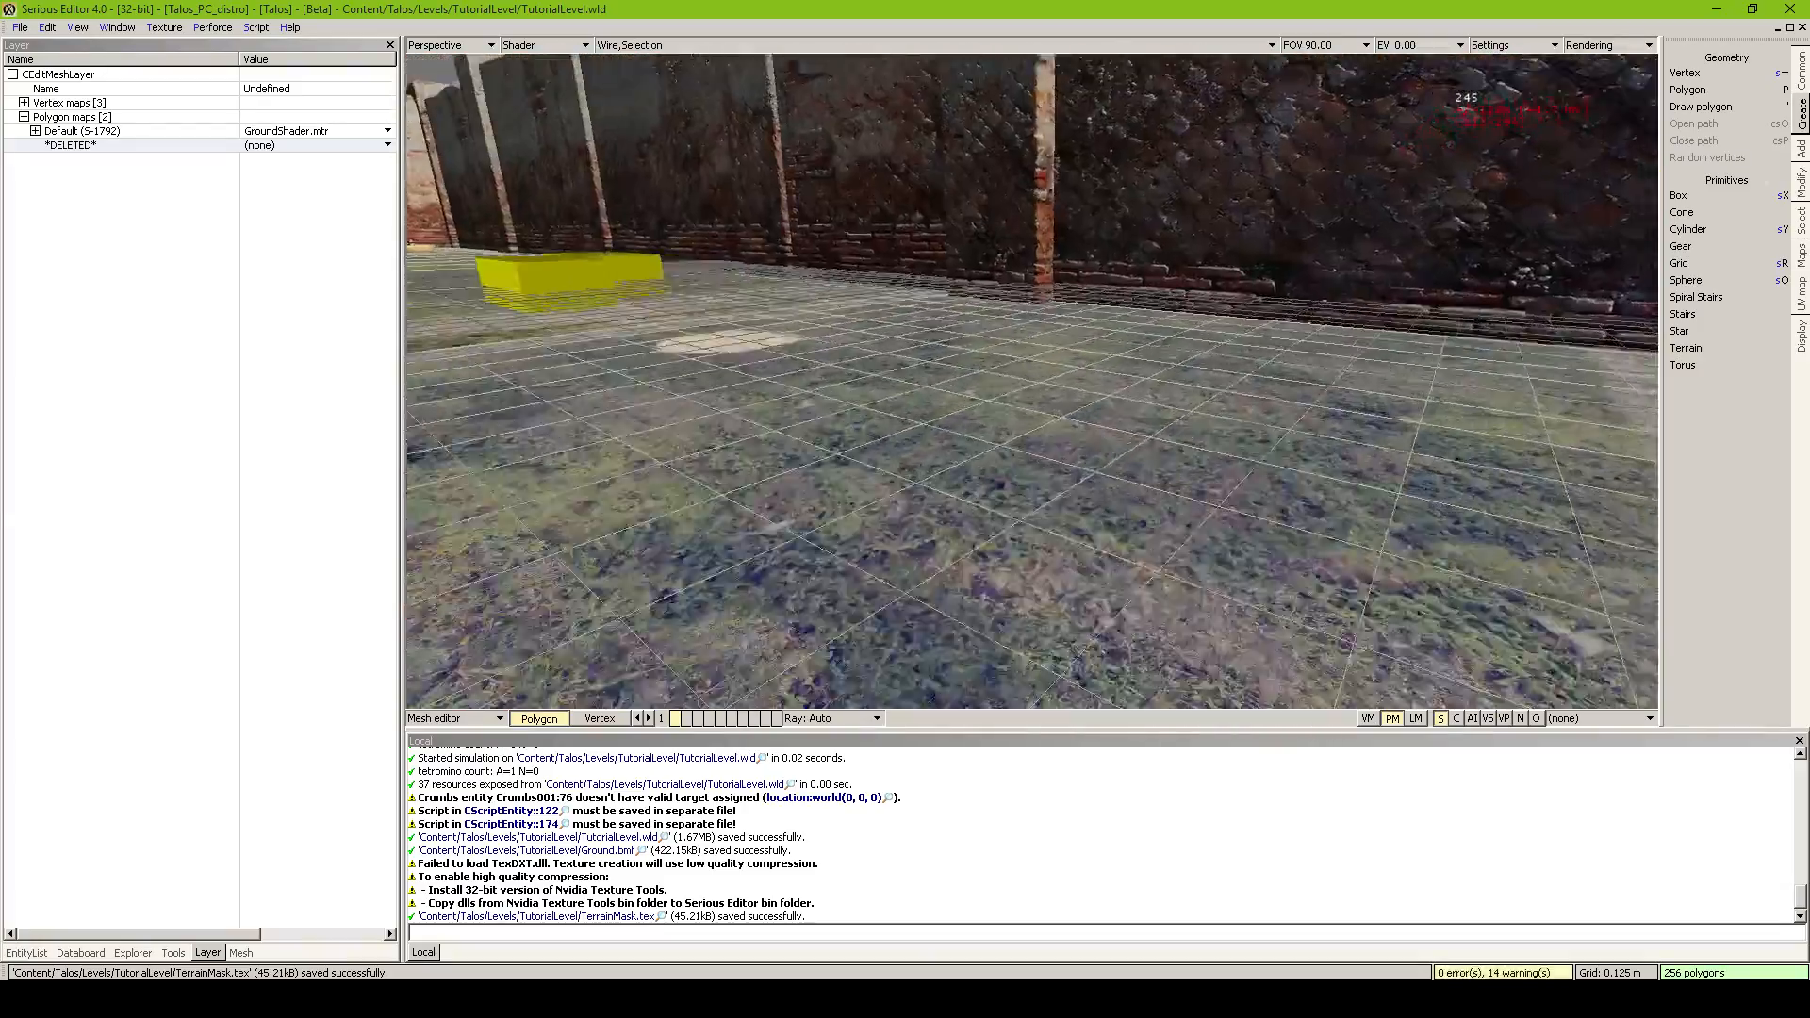
right_drag(1033, 381, 981, 406)
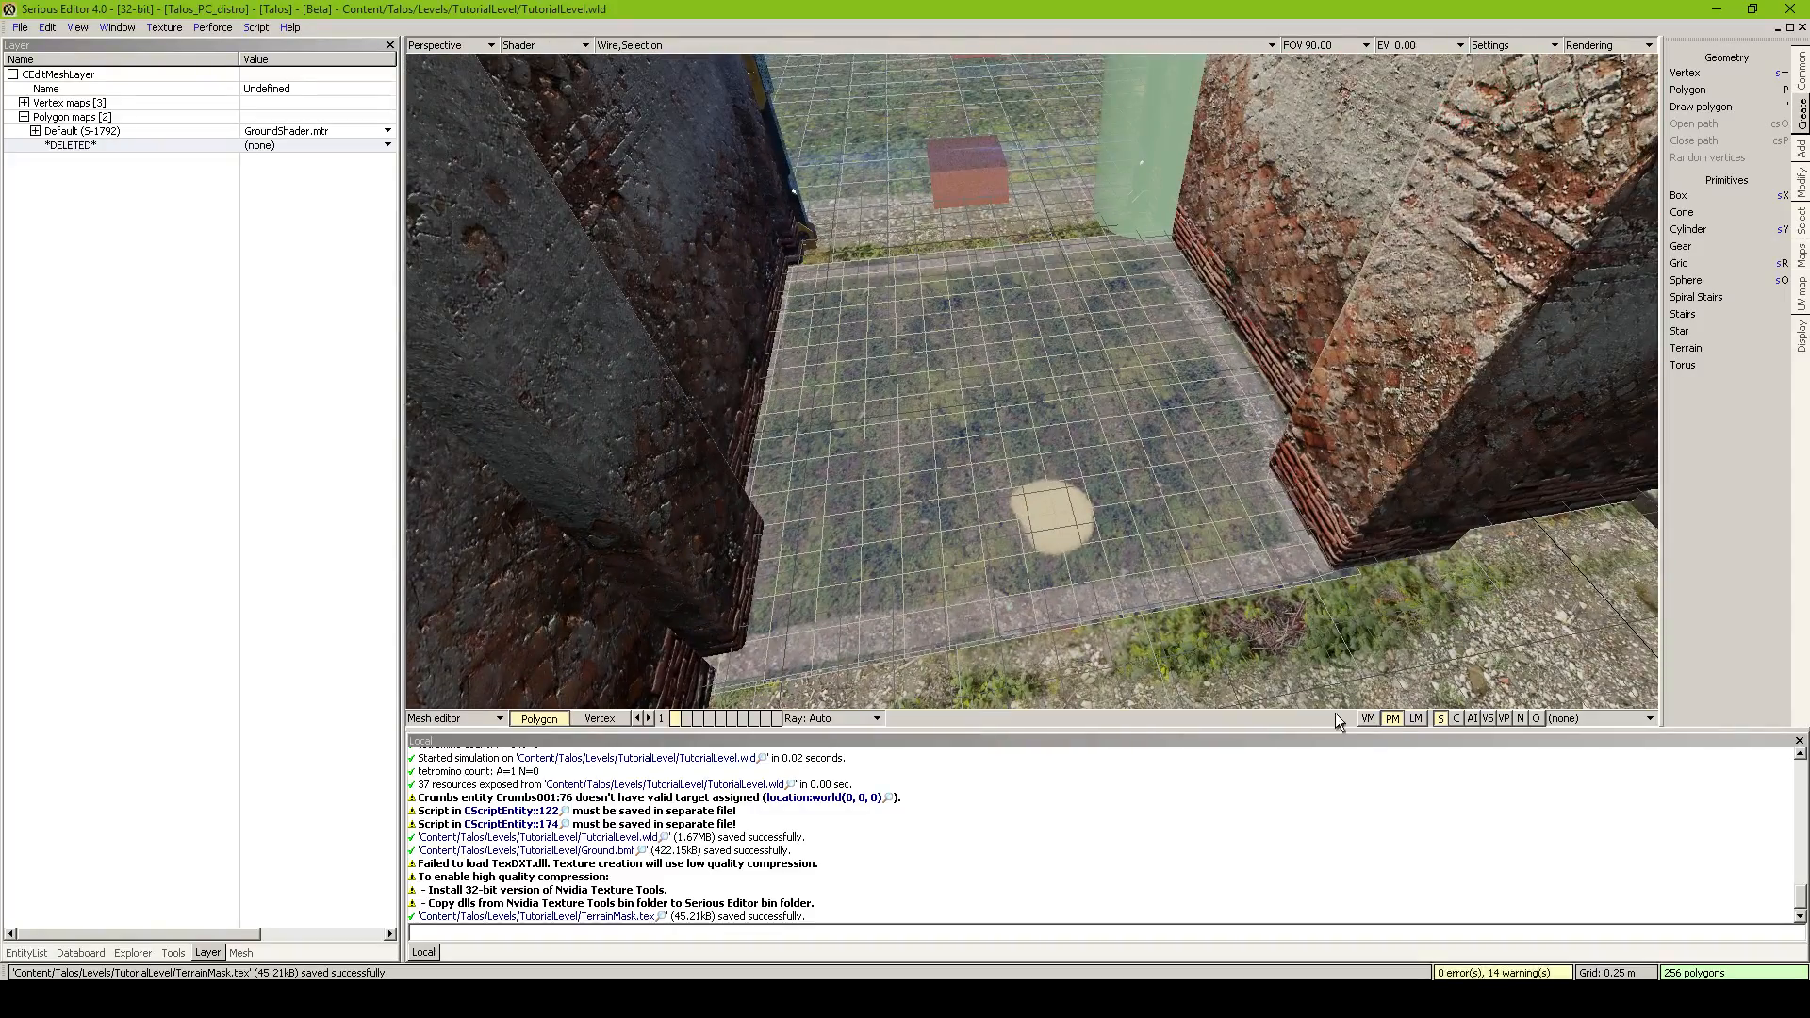
Create a new Surface polygon map named Way between for the selected passage floor polygons
click(1610, 721)
click(1576, 726)
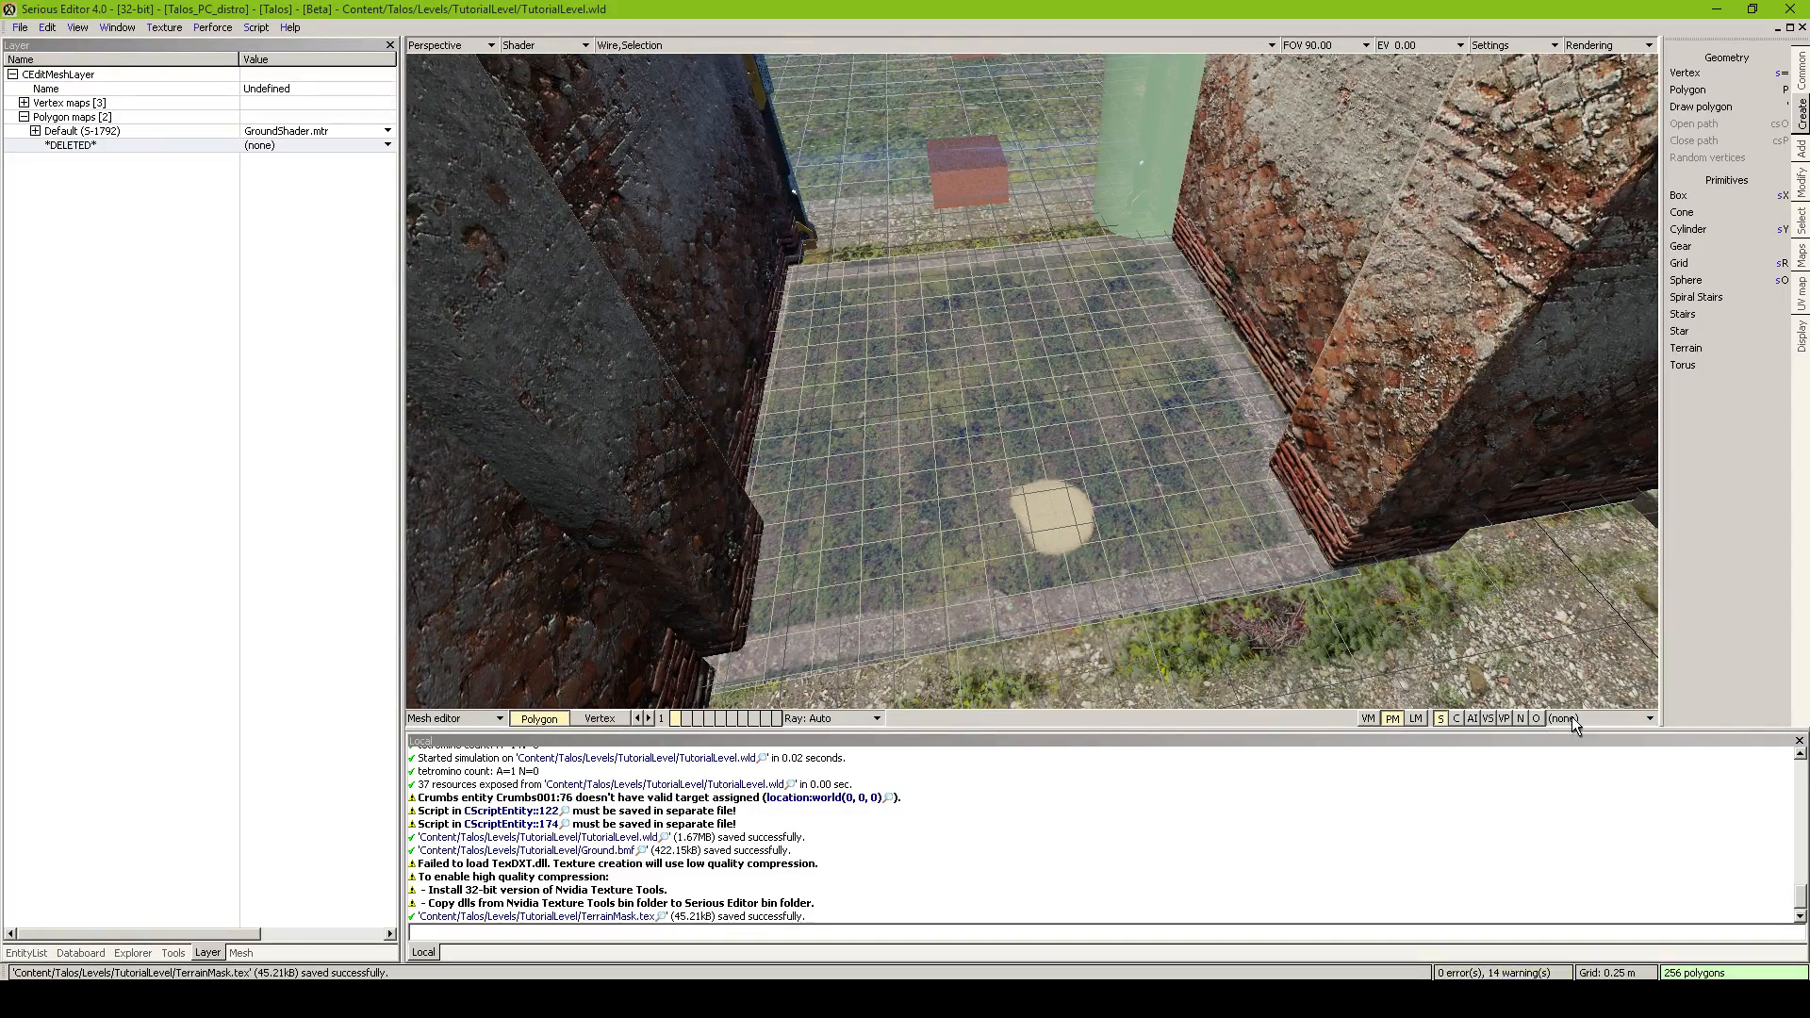
right_click(1574, 723)
click(1586, 734)
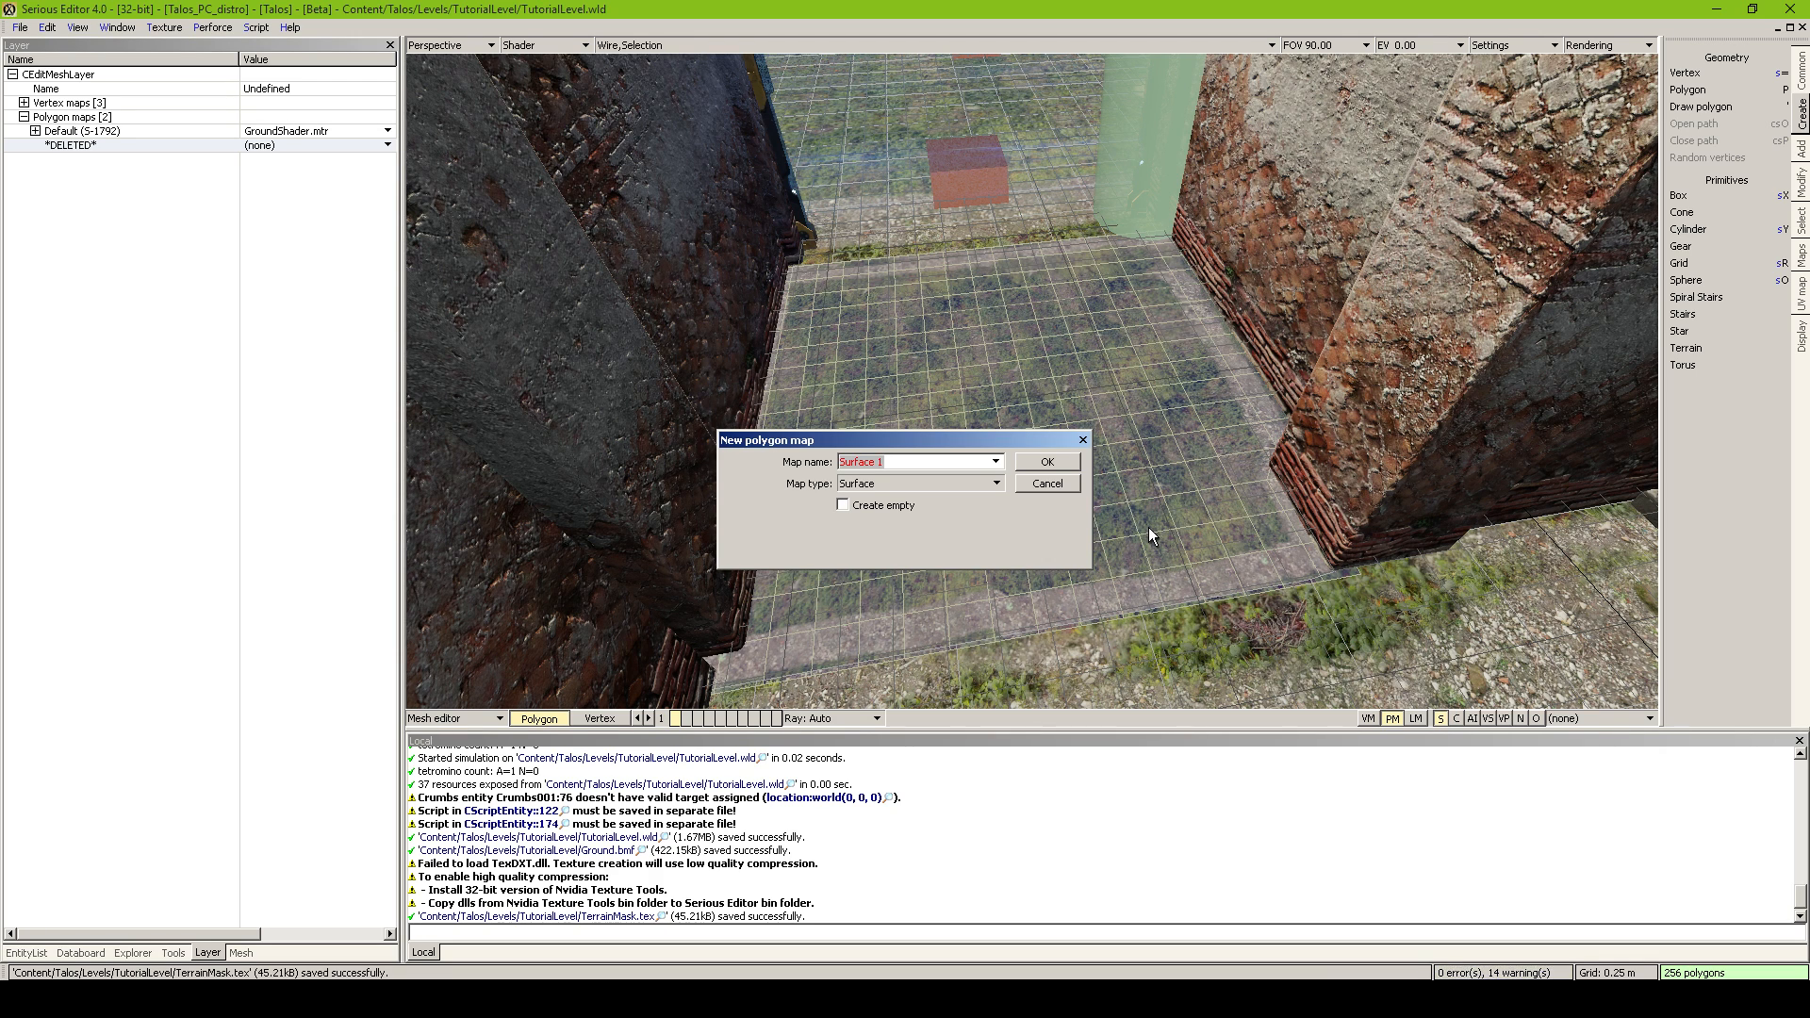
text(Way between)
click(1059, 464)
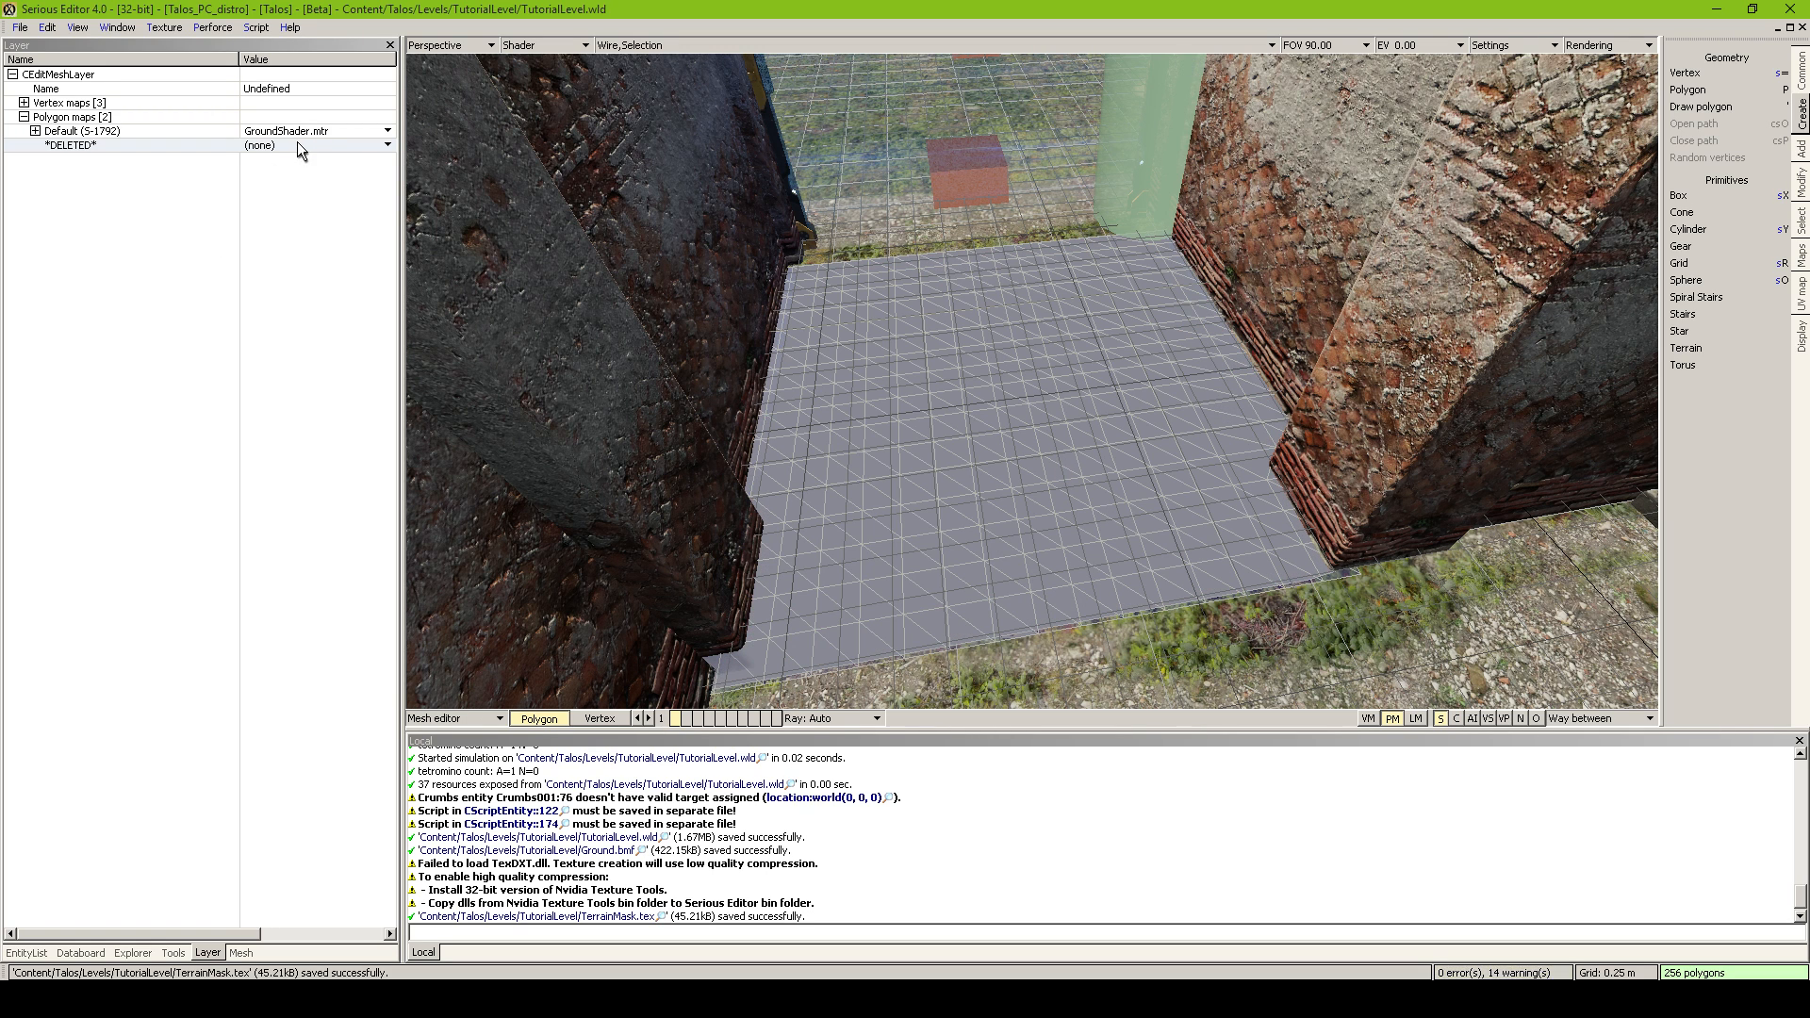
Refresh the polygon maps list and assign ConcreteCeiling_02.mtr to the Way between surface
right_click(251, 149)
click(176, 162)
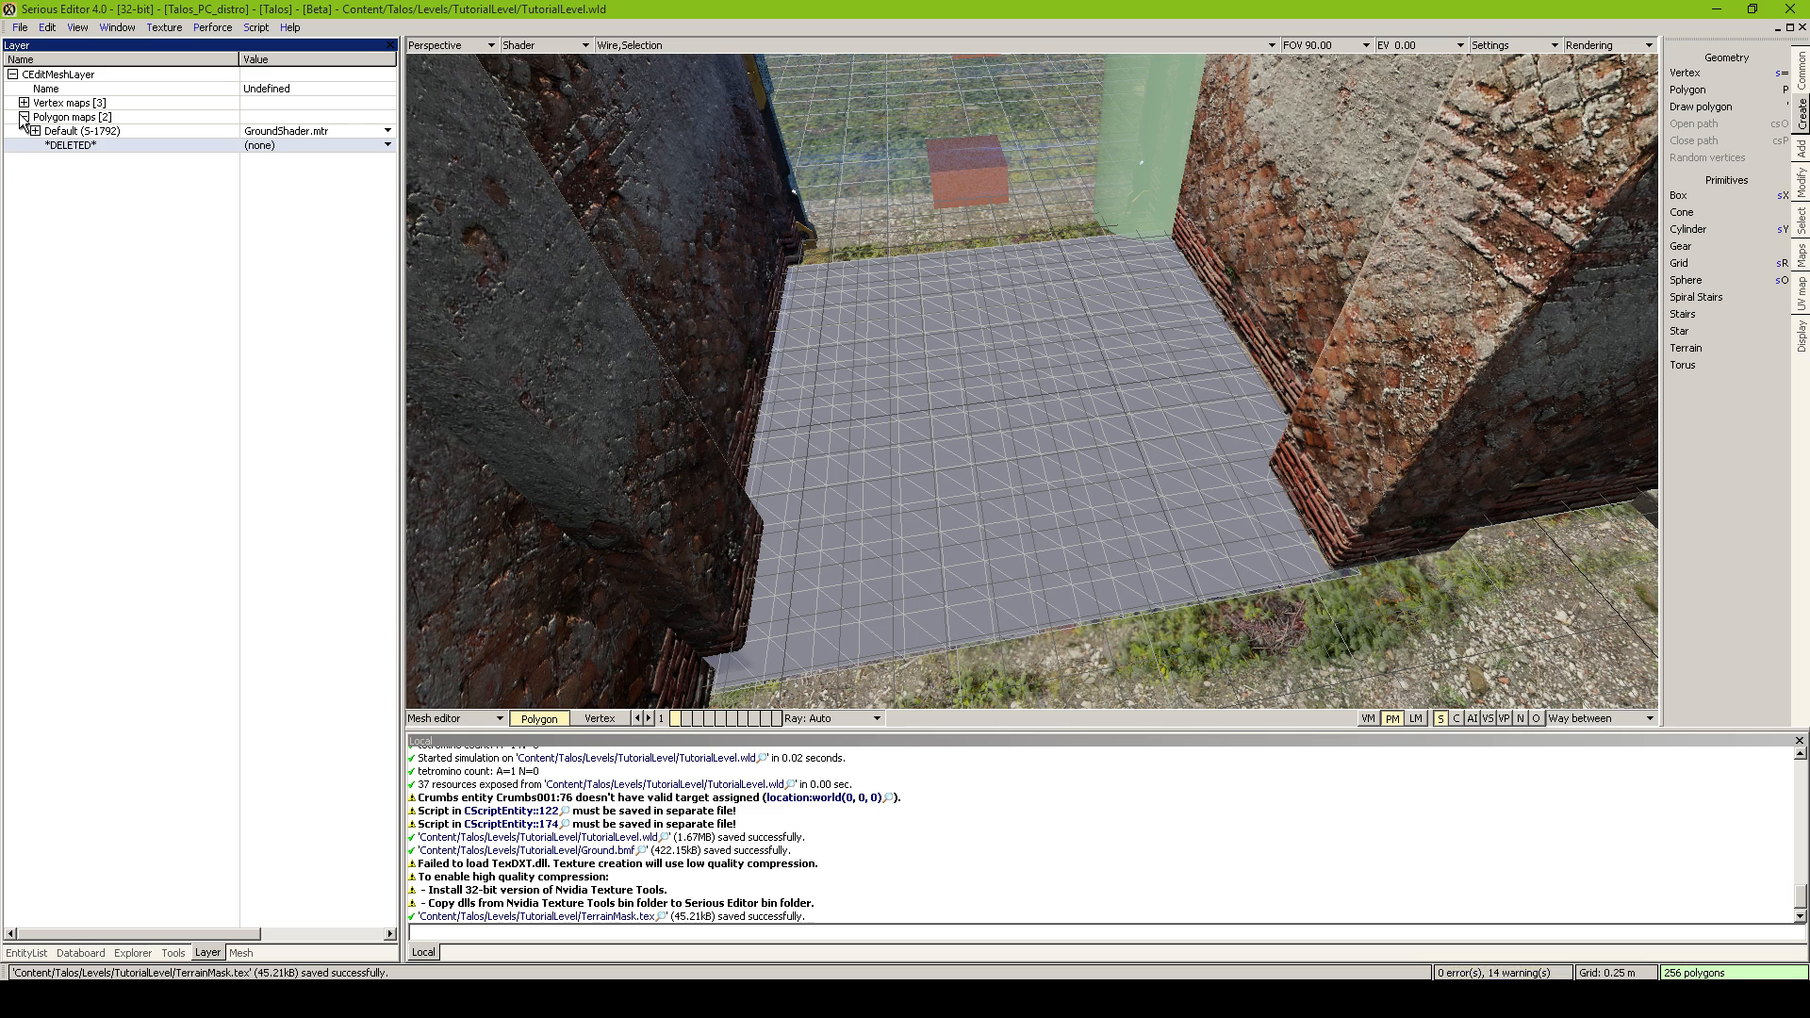
click(296, 146)
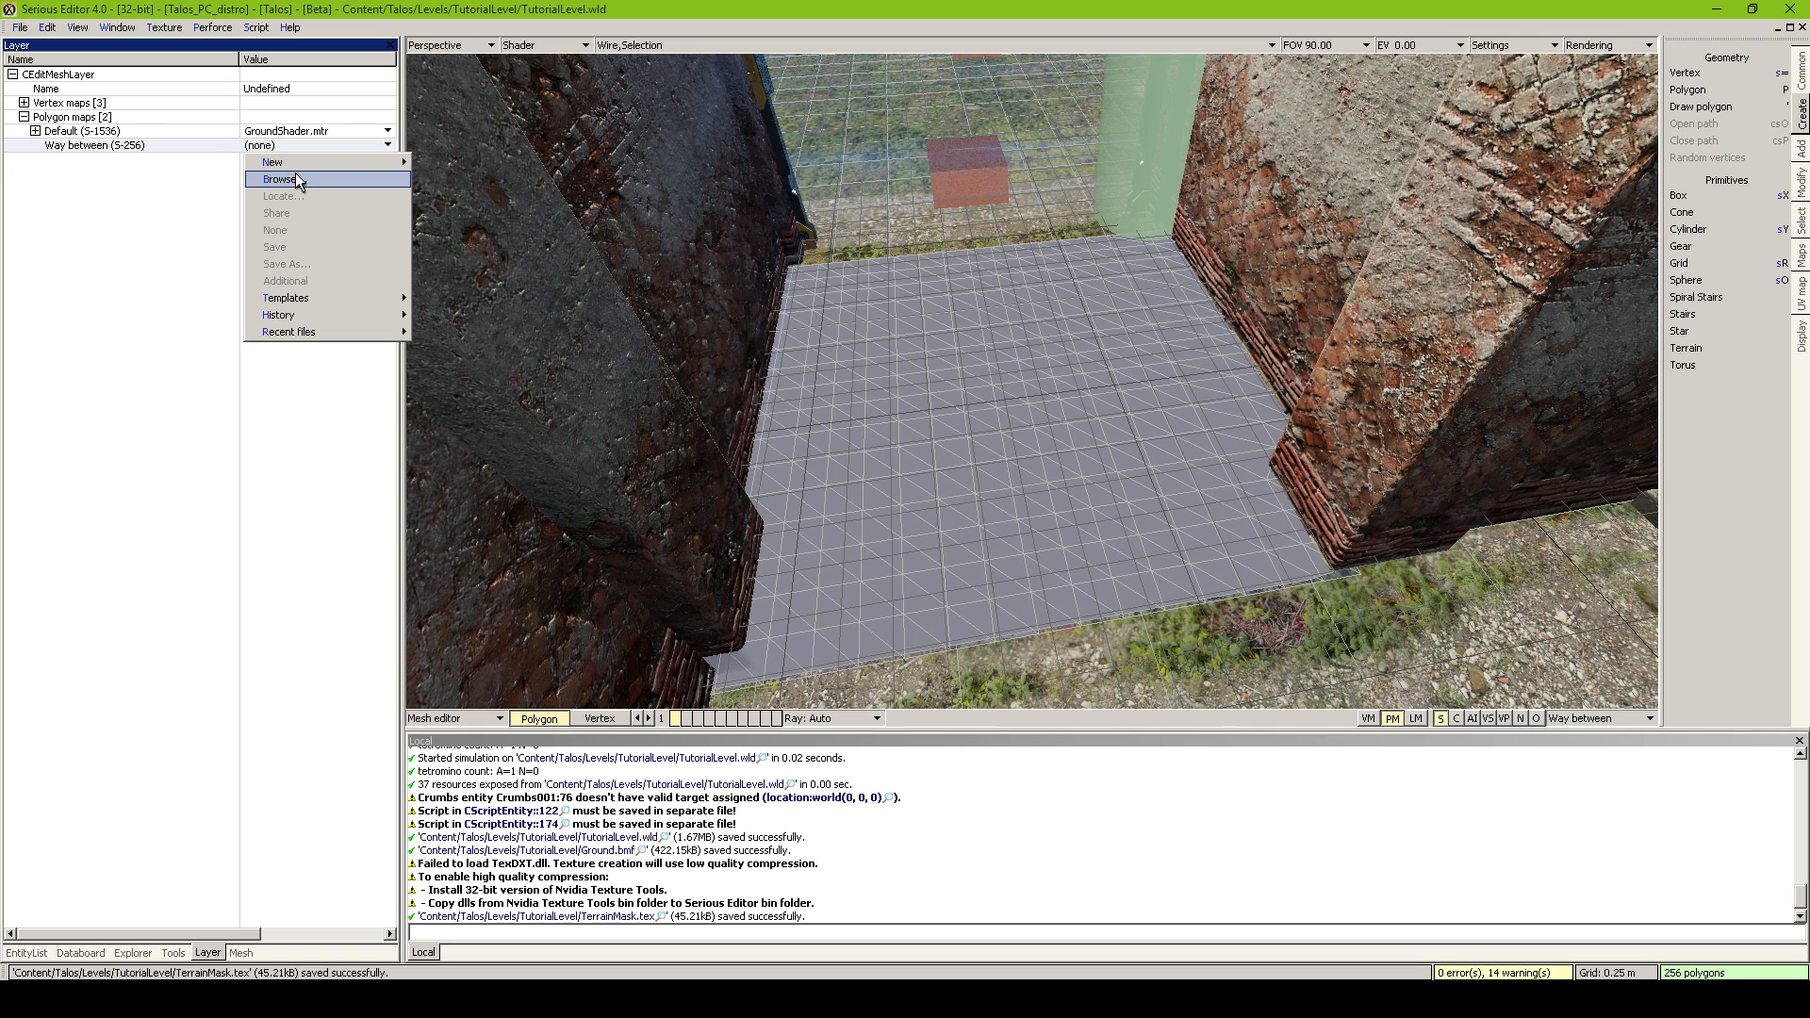
click(296, 179)
double_click(438, 262)
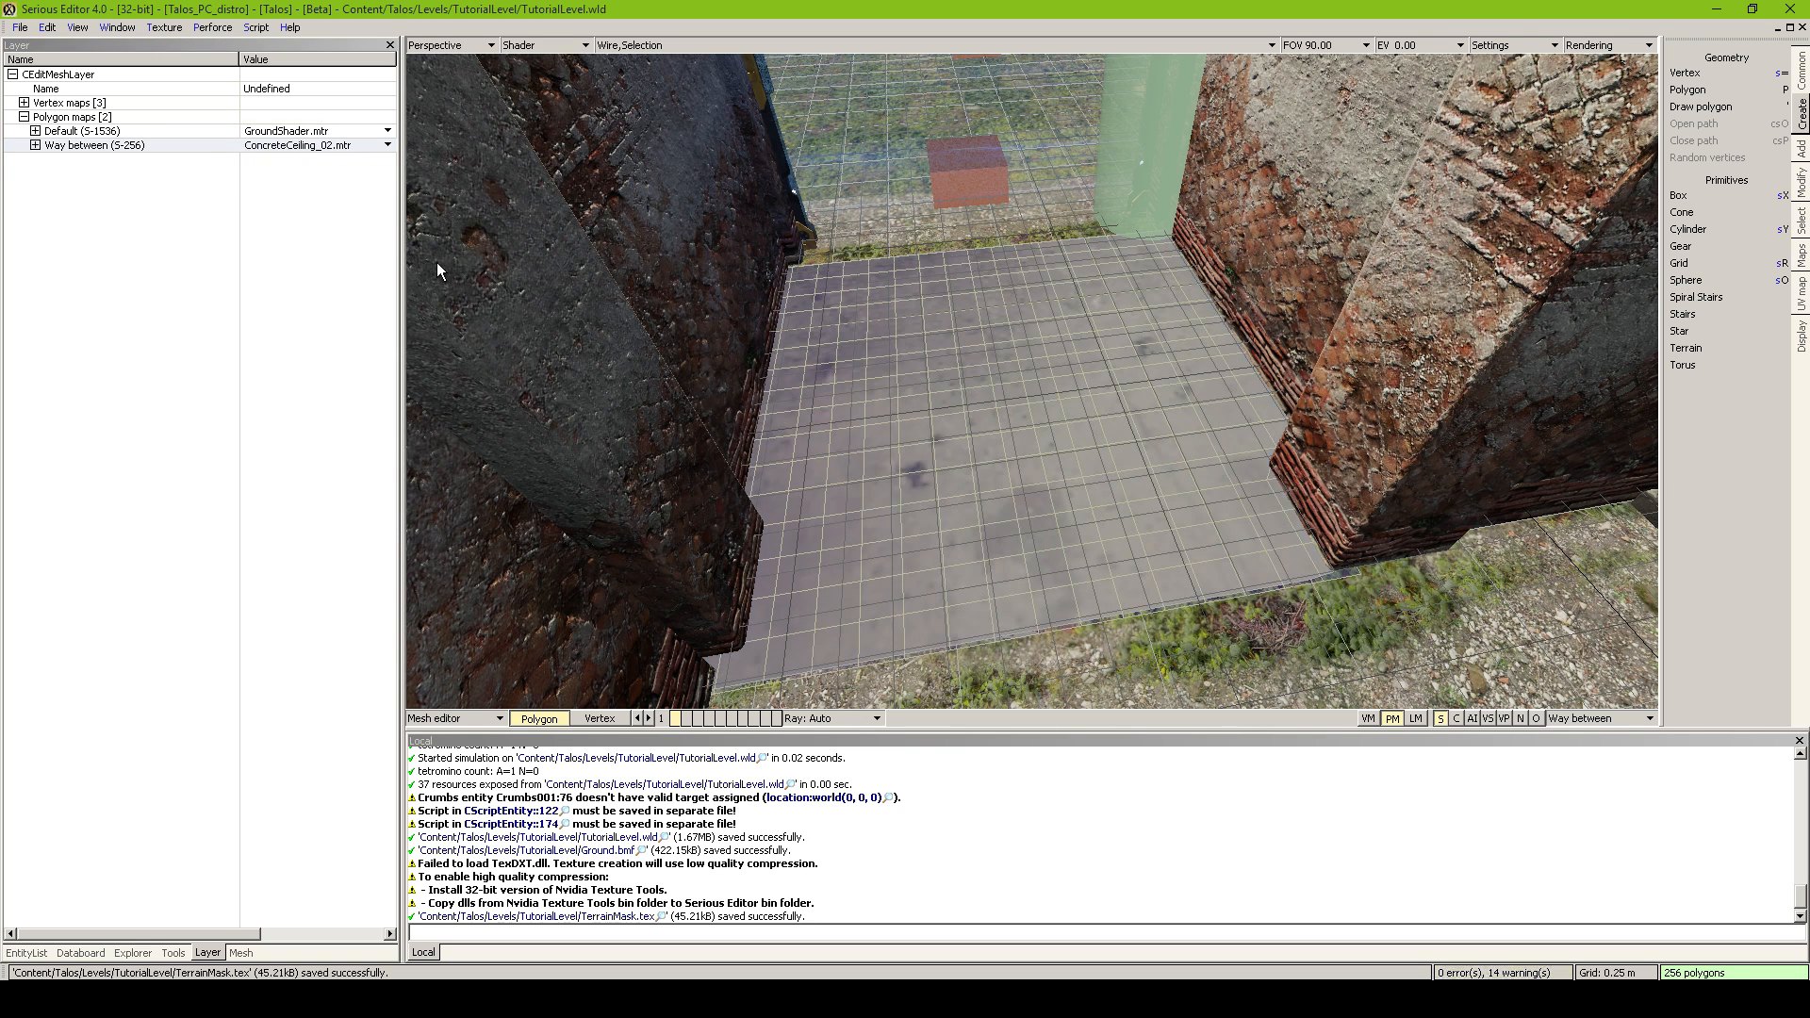
Leave mesh editing and inspect the concrete passage floor by walking around it in a test run of the level
middle_drag(1077, 398, 1043, 426)
key(Escape)
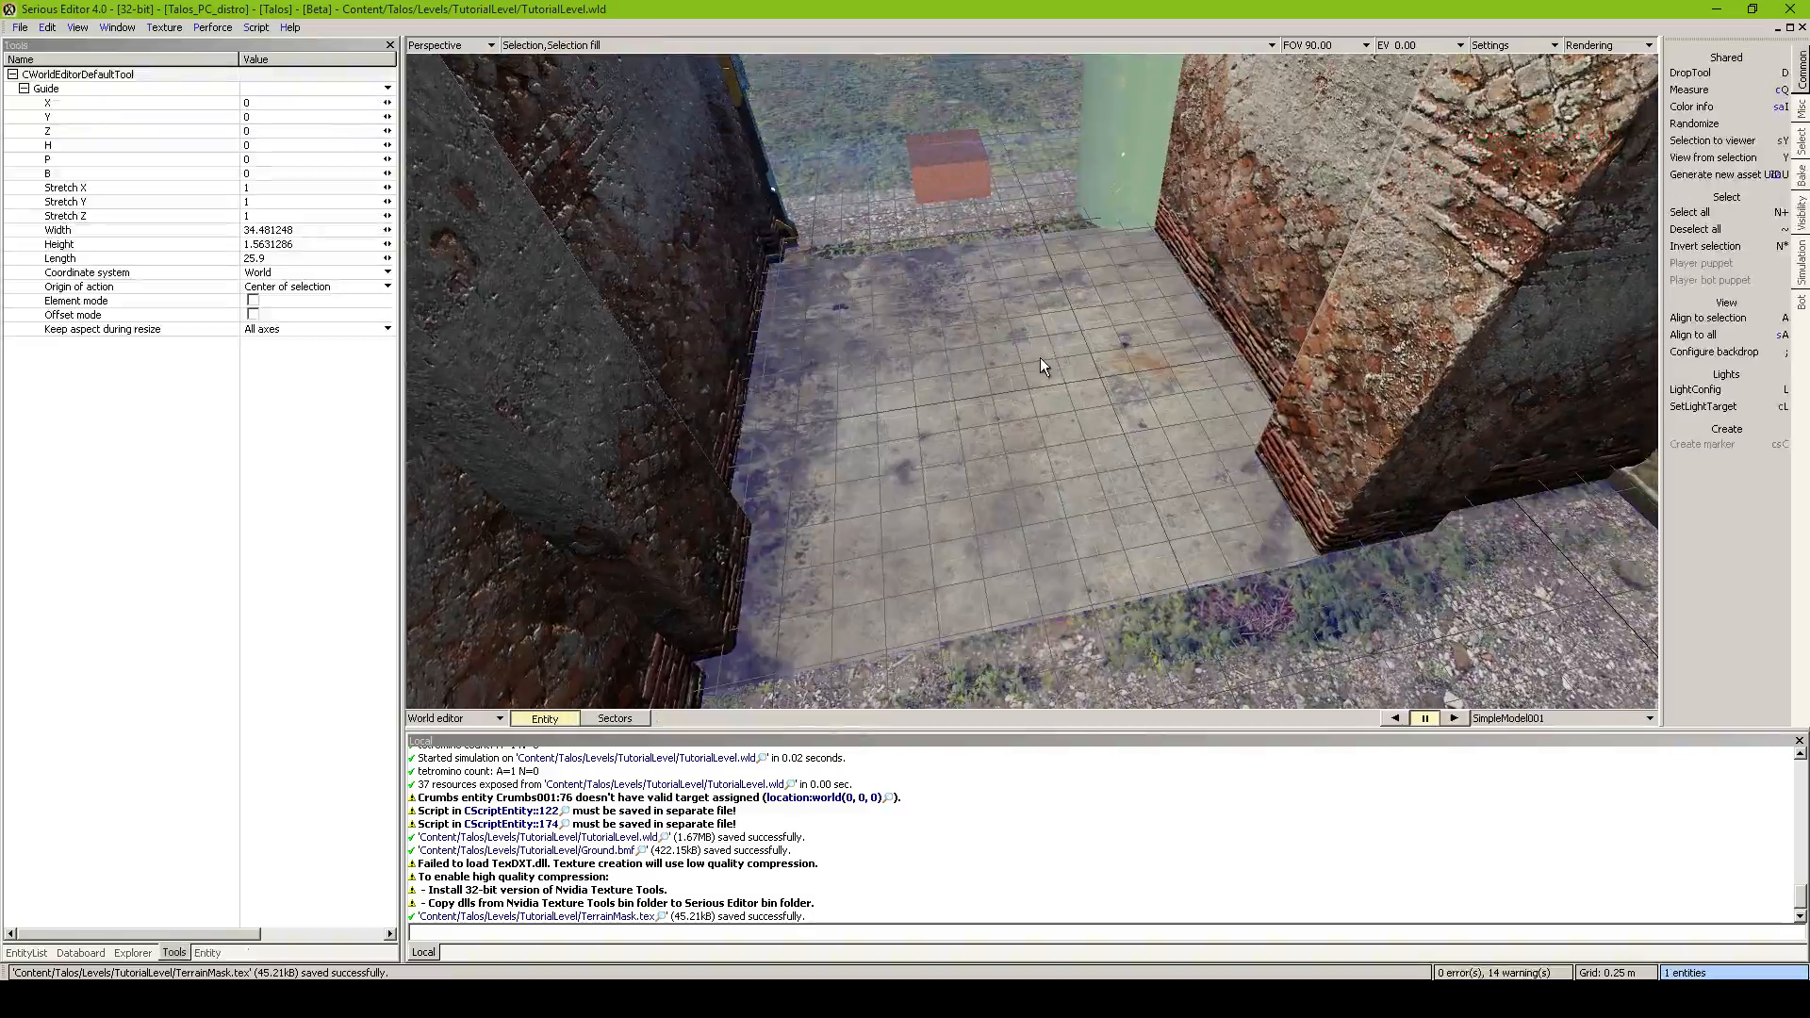
key(ctrl+t)
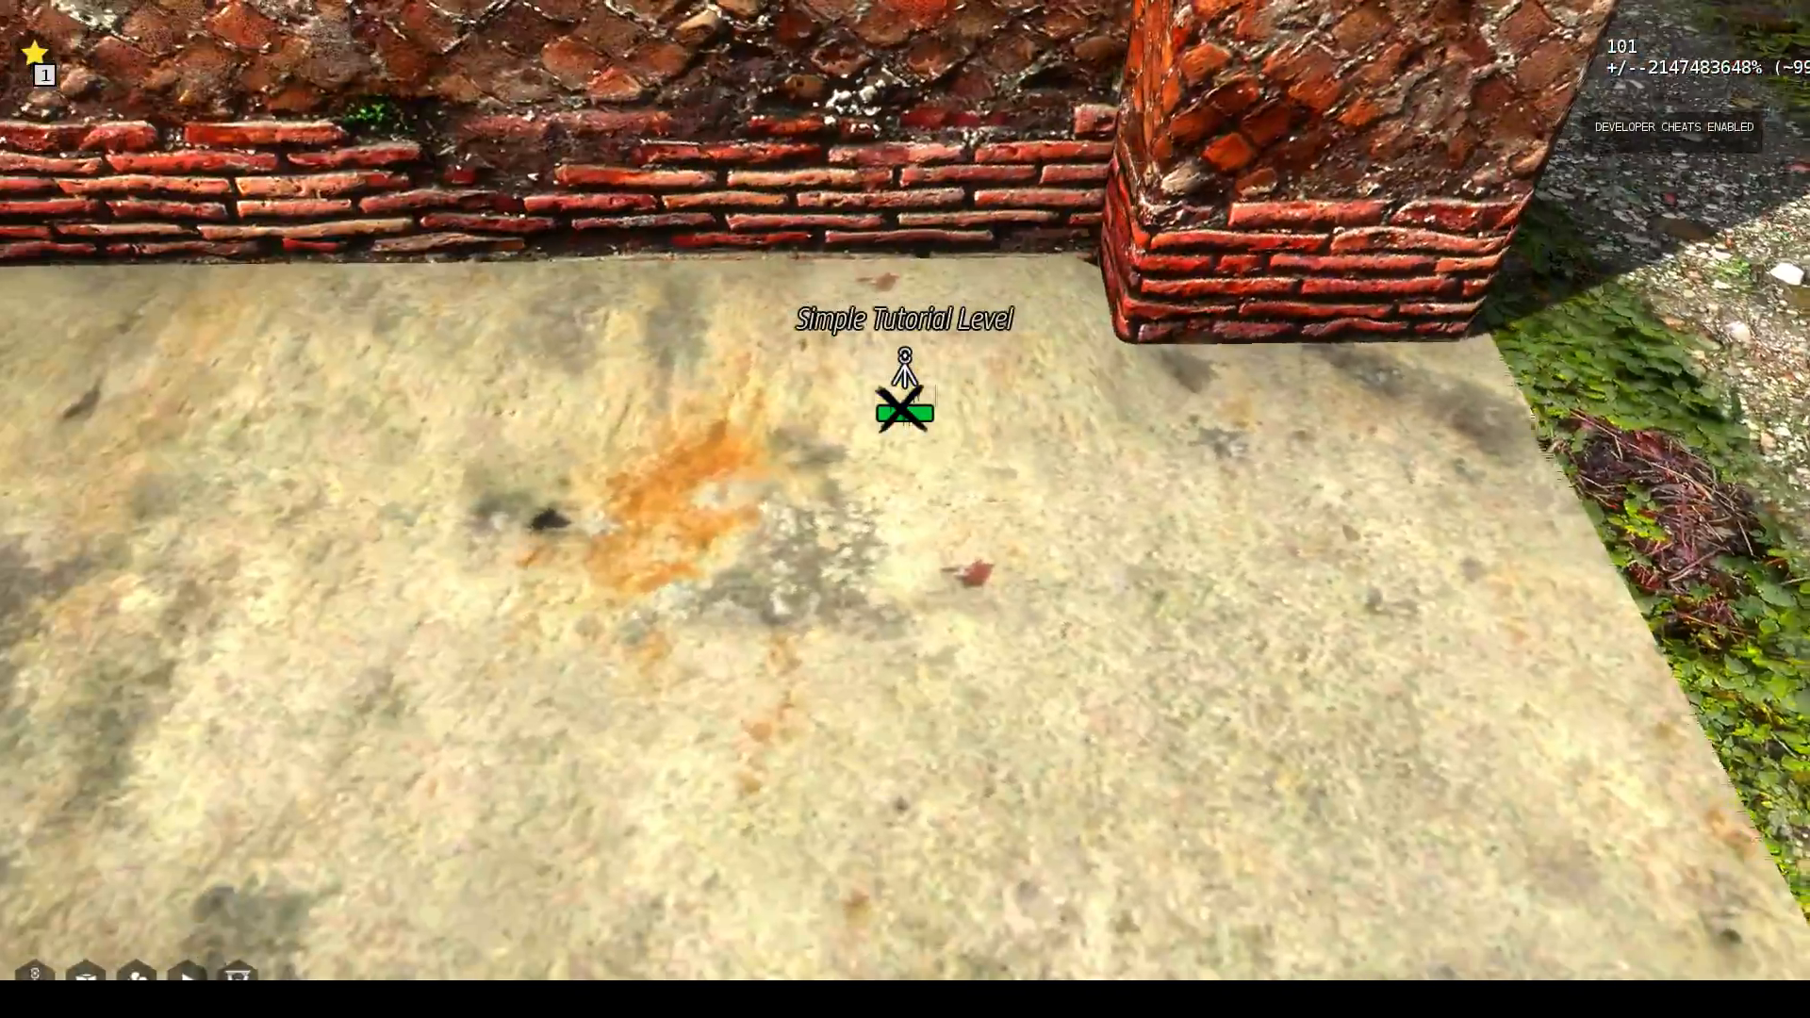
key(a)
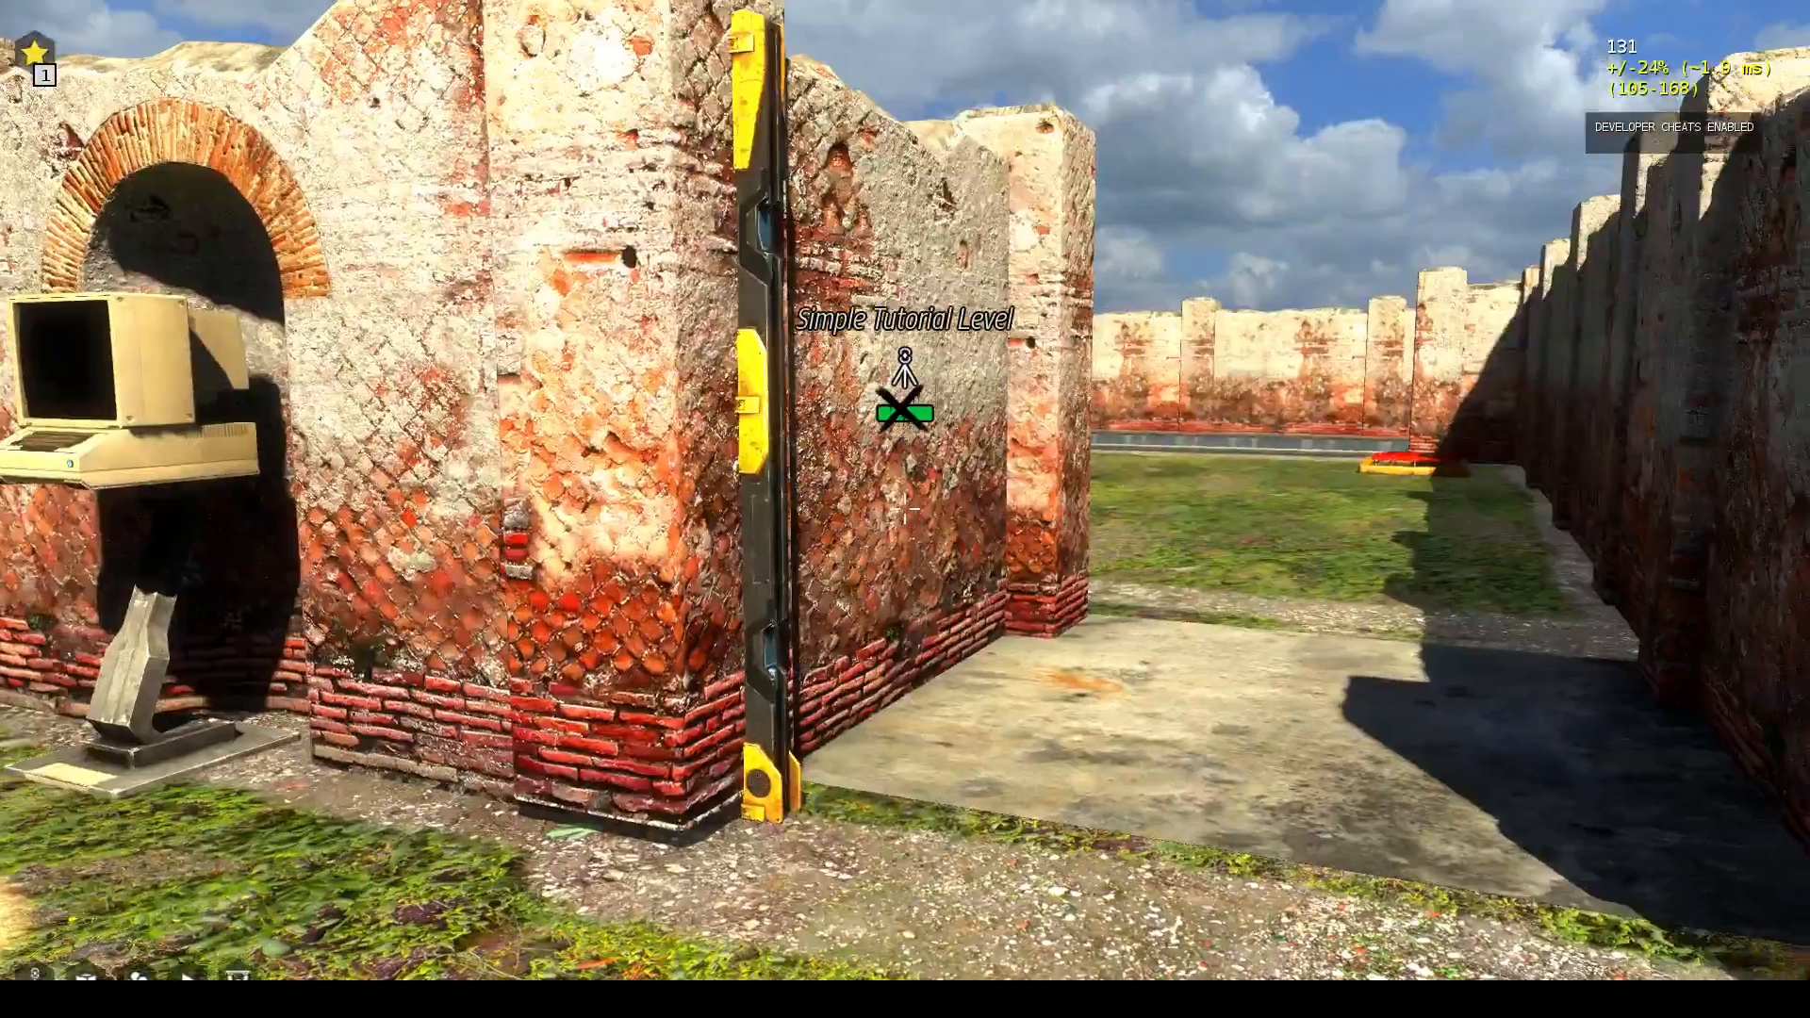
key(w)
key(Escape)
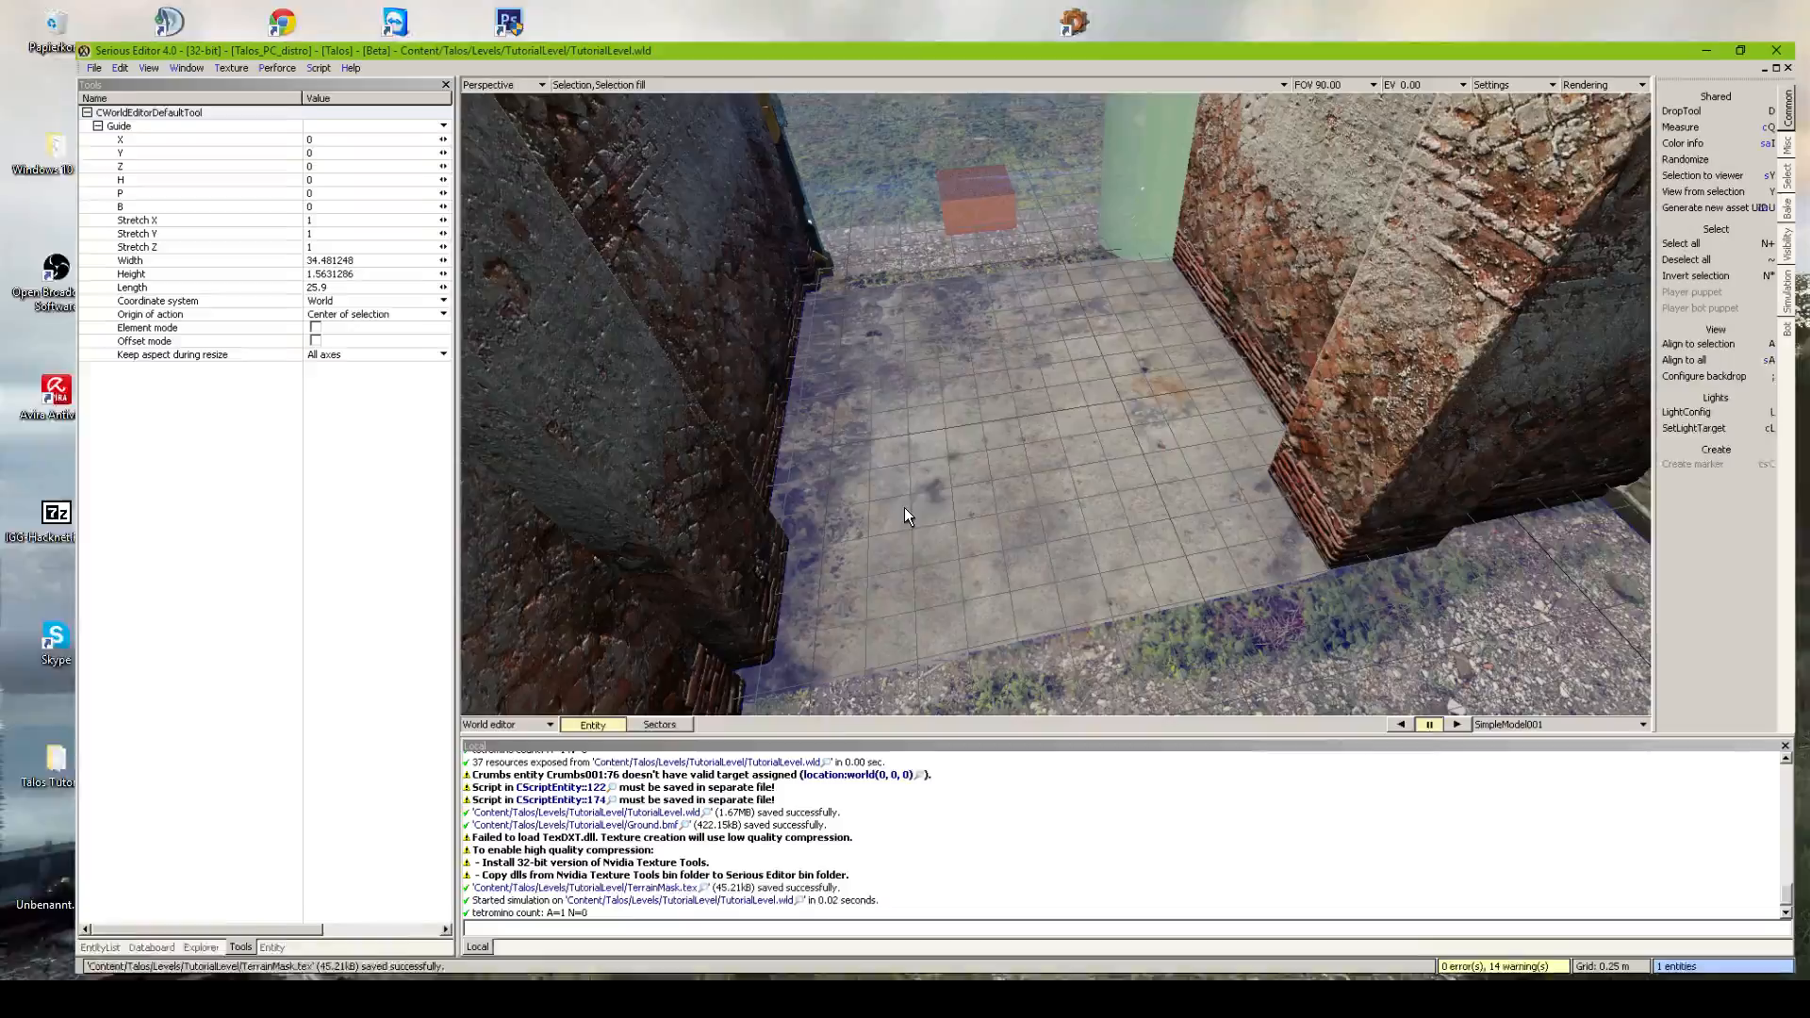
Return to mesh editing and undo the Way between surface map and its concrete material on the passage floor
key(Return)
mouse_move(905, 509)
middle_down()
mouse_move(928, 622)
mouse_move(1018, 660)
mouse_move(903, 508)
middle_up()
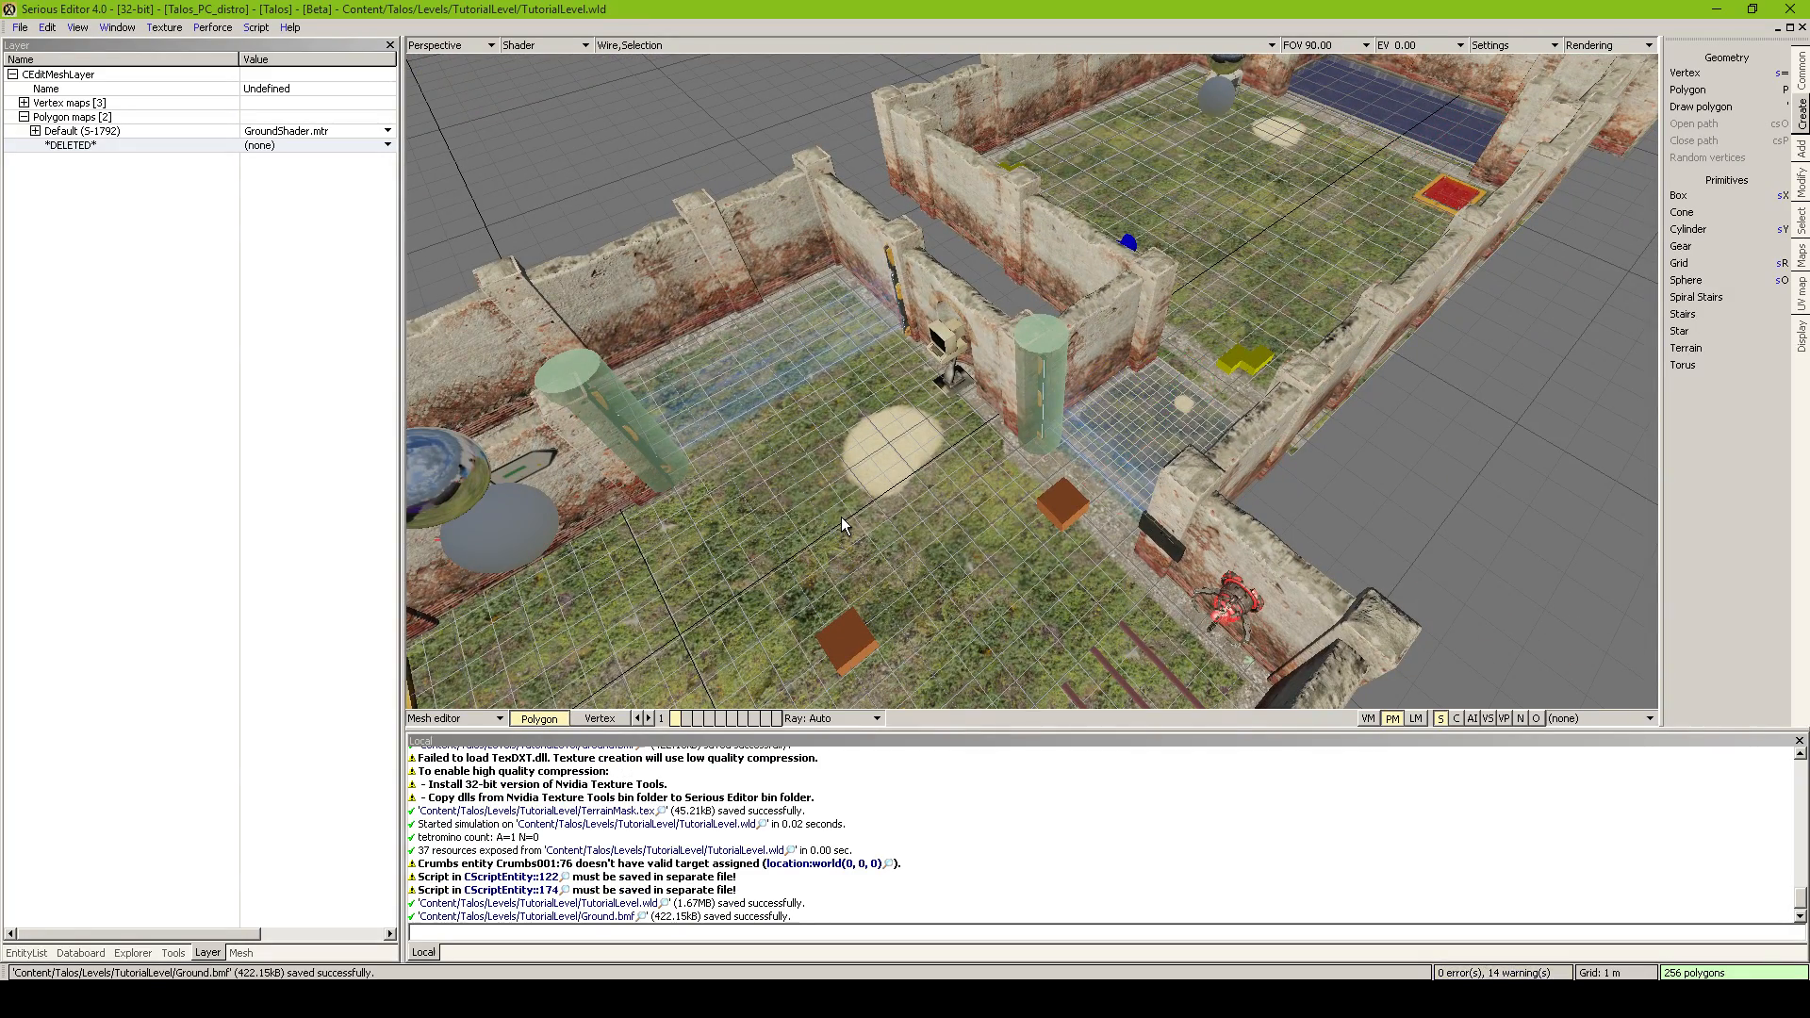
middle_drag(841, 516, 810, 566)
Leave mesh editing and preview the whole level with its in-game lighting and without helper objects
key(F4)
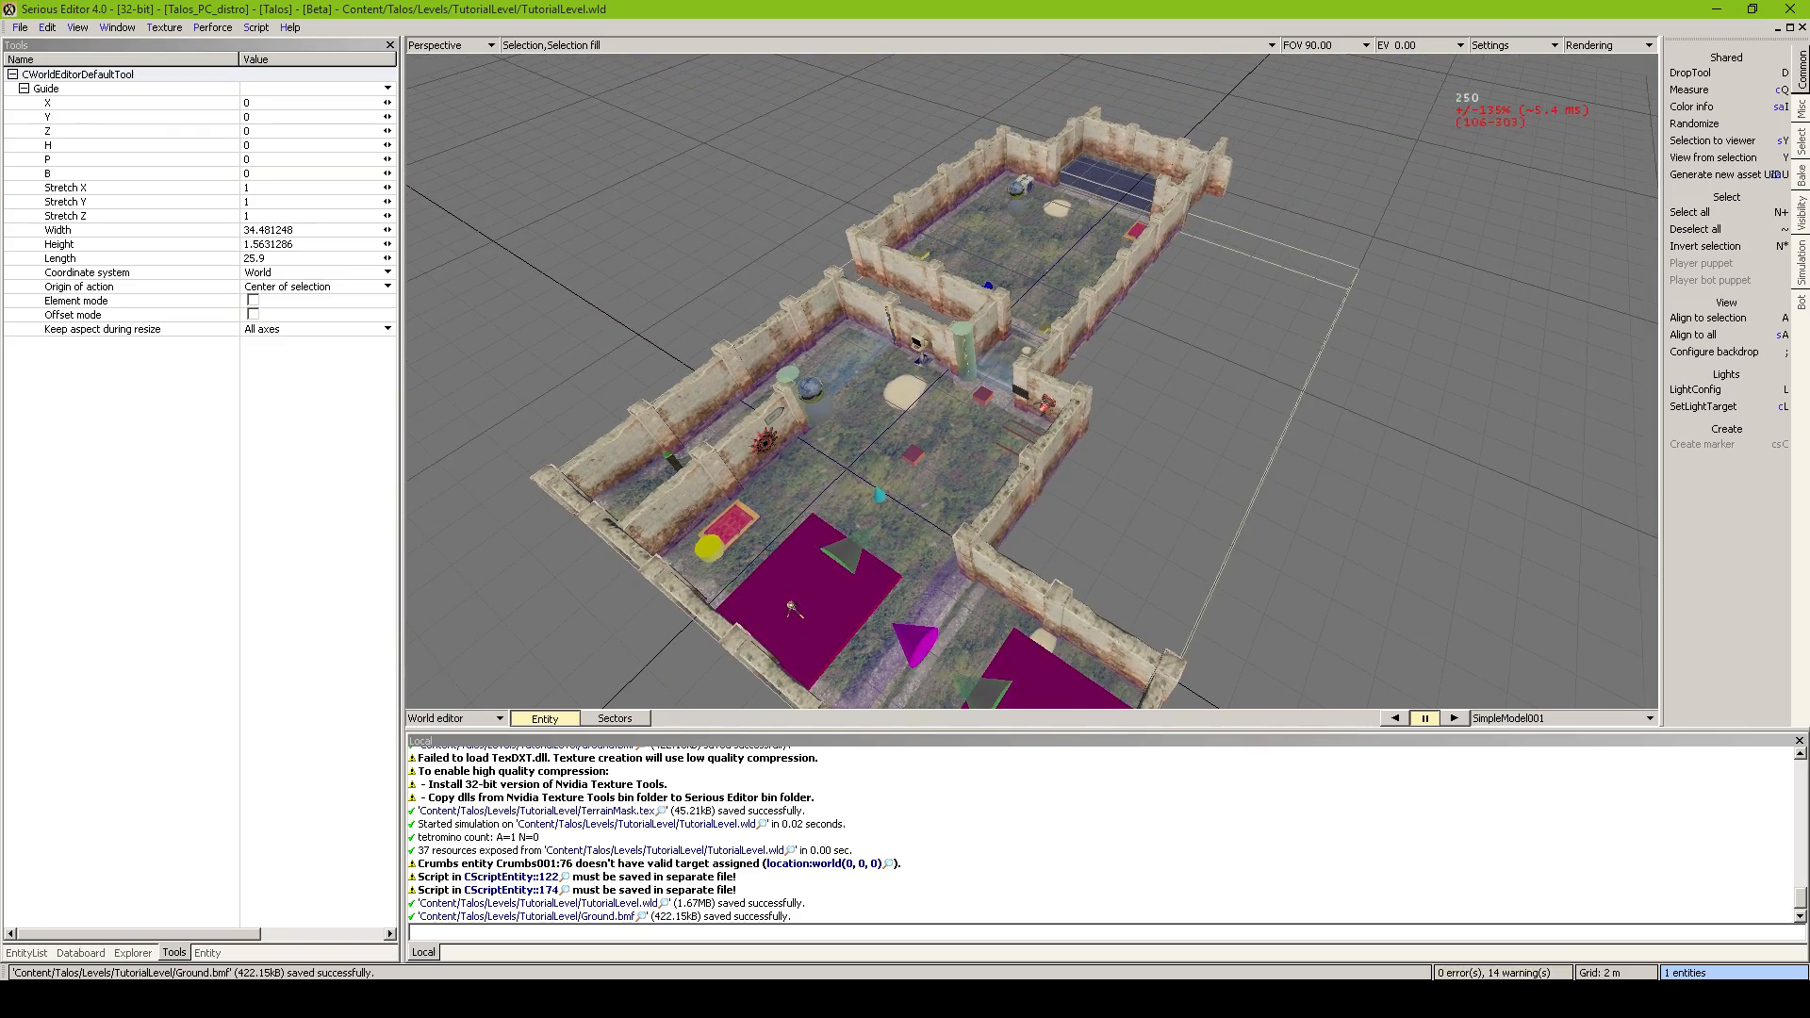
key(BackSpace)
scroll(730, 390, up, 4)
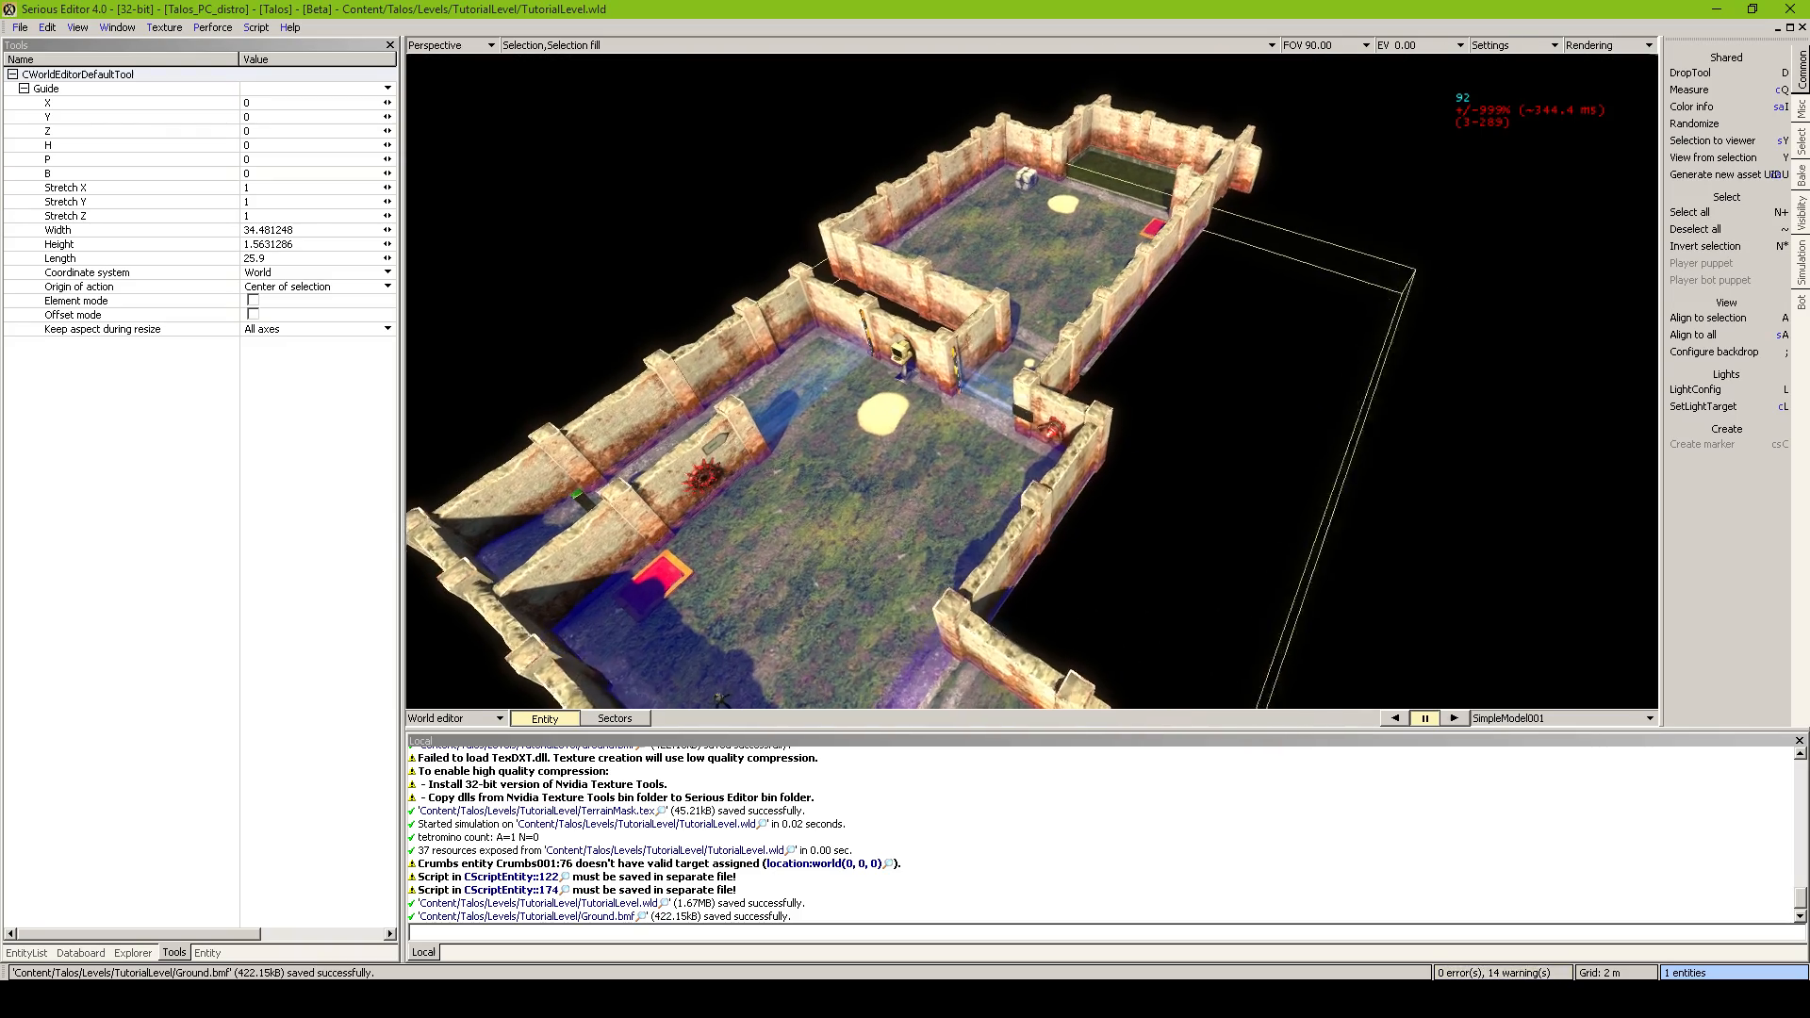